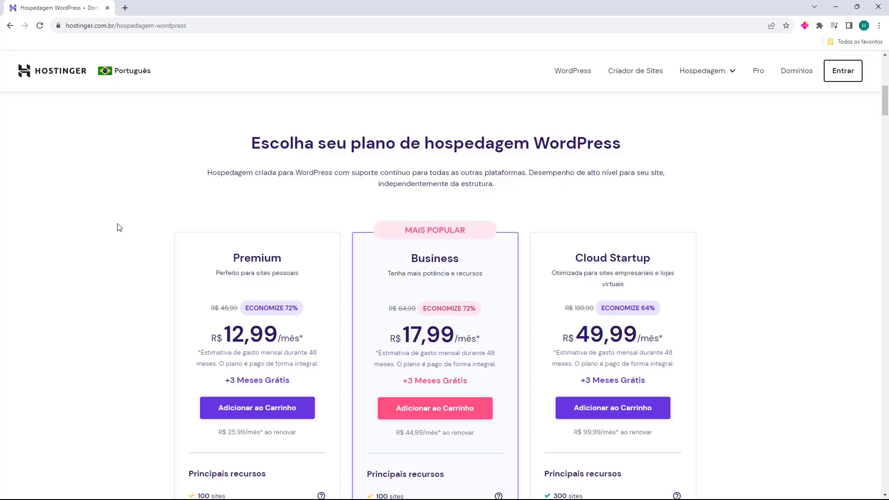
# Scroll down and back up through Hostinger's WordPress hosting plans page
pyautogui.scroll(-1, 400, 197)
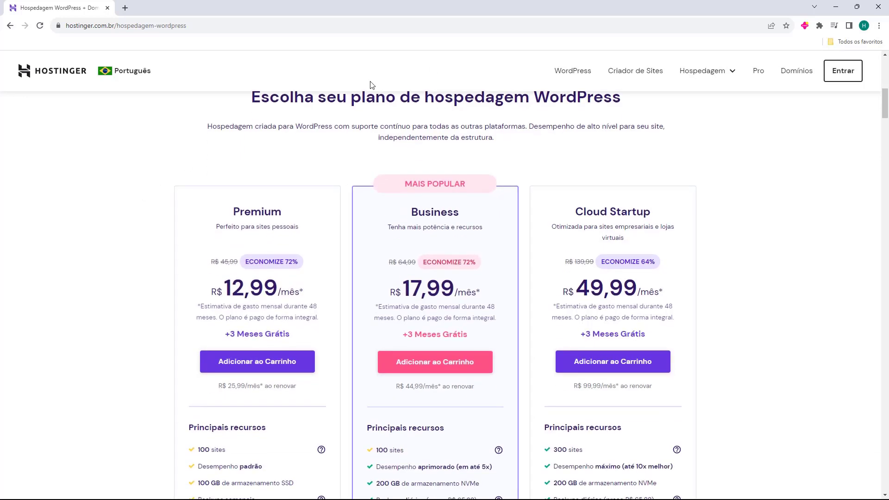
pyautogui.scroll(10, 340, 284)
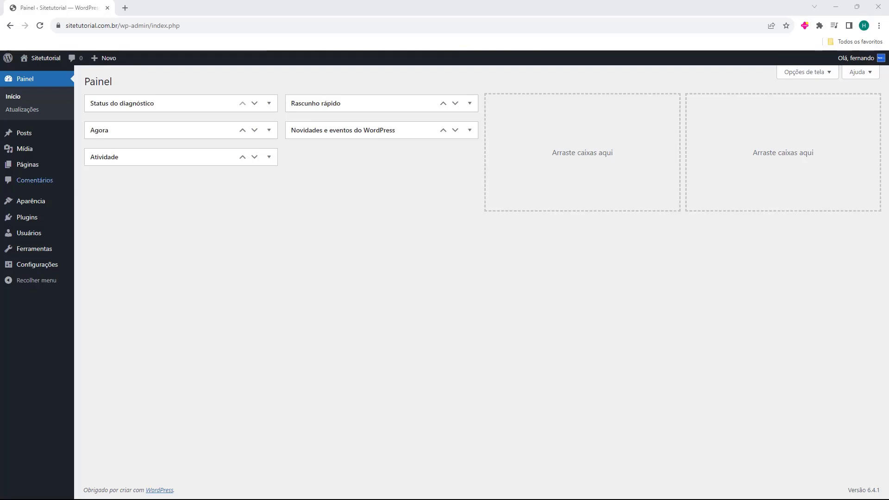
# From Plugins > Adicionar plugin, search the plugin directory for 'elementor'
pyautogui.moveTo(28, 223)
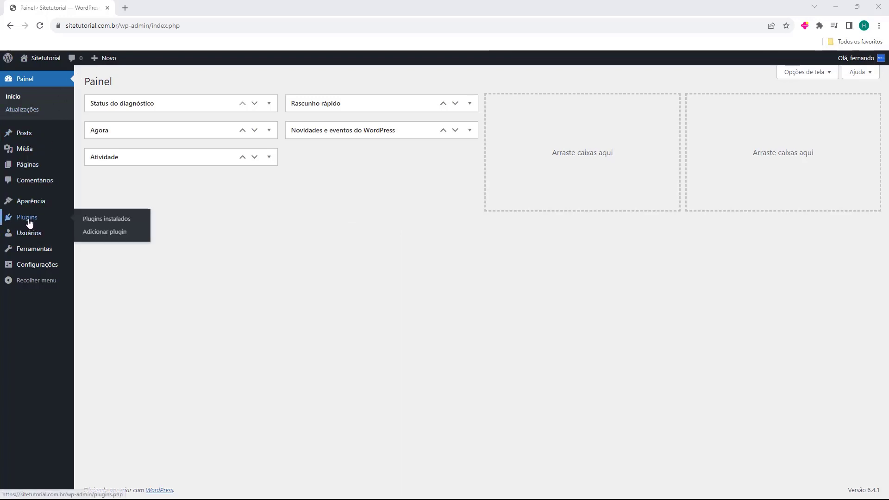
pyautogui.click(29, 222)
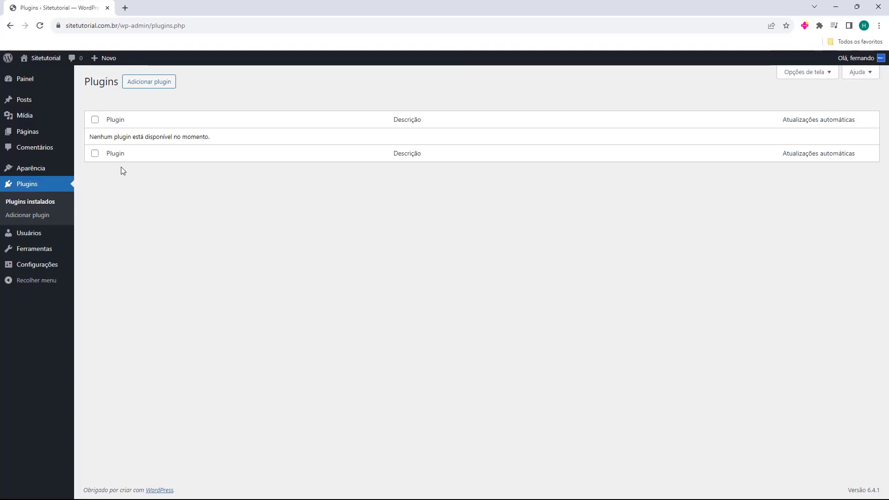
pyautogui.click(150, 87)
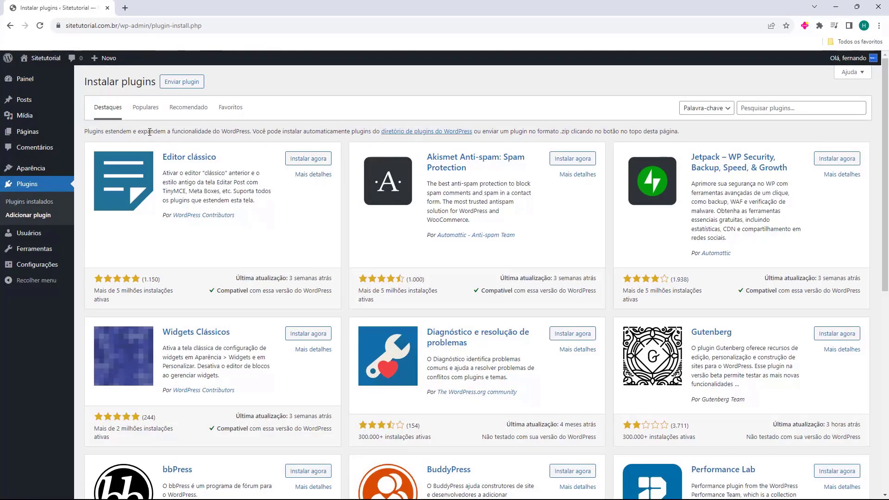
pyautogui.click(773, 114)
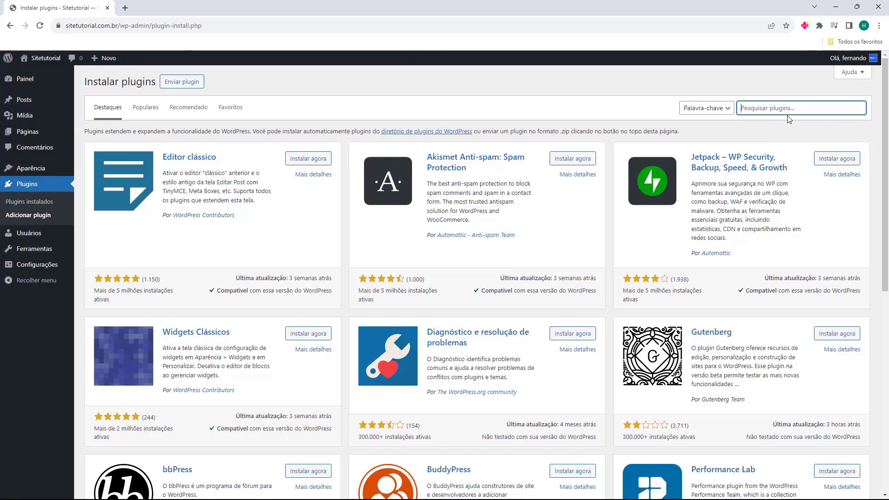
pyautogui.write('elementor')
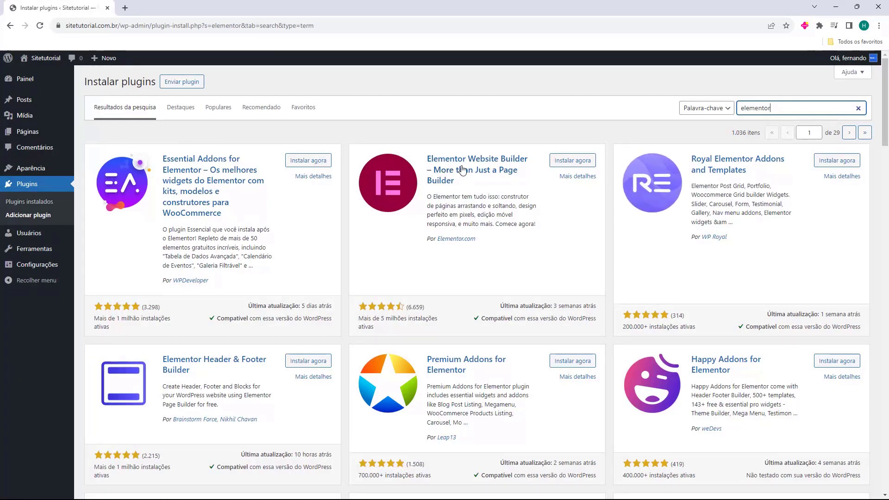
# Install and activate Elementor Website Builder 3.17.3, skip its onboarding, and view the Plugins list
pyautogui.click(573, 163)
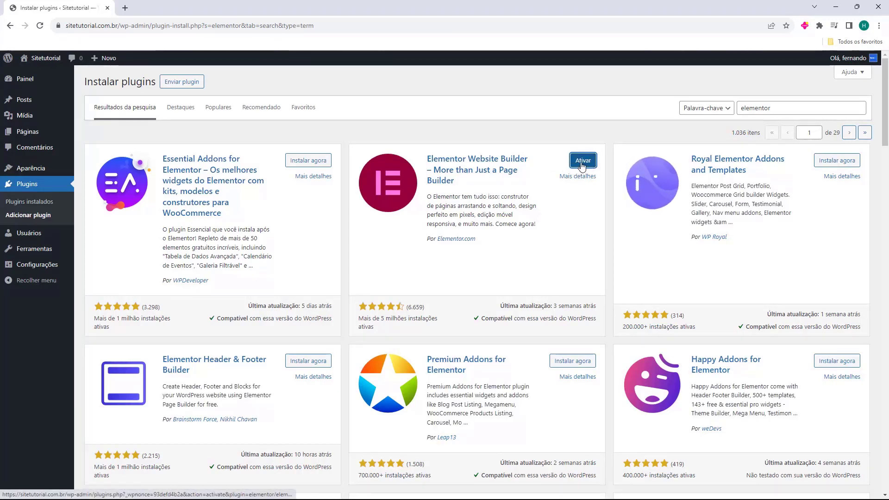
pyautogui.click(582, 161)
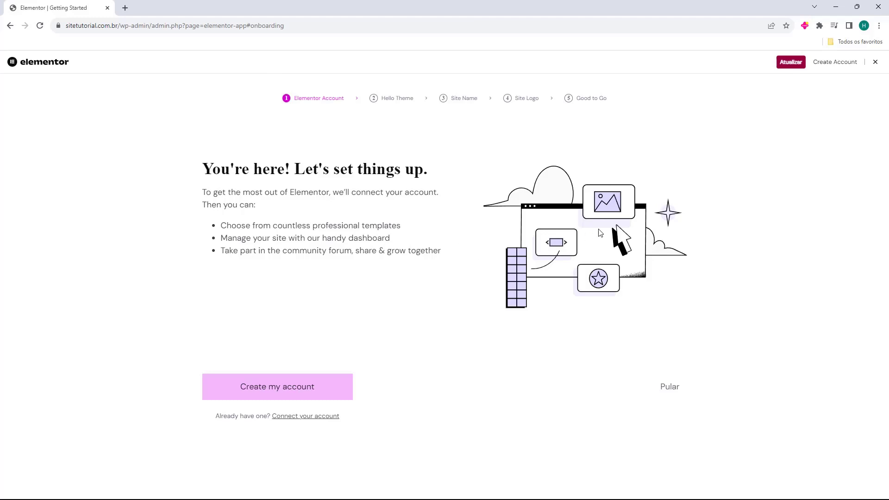
pyautogui.click(874, 63)
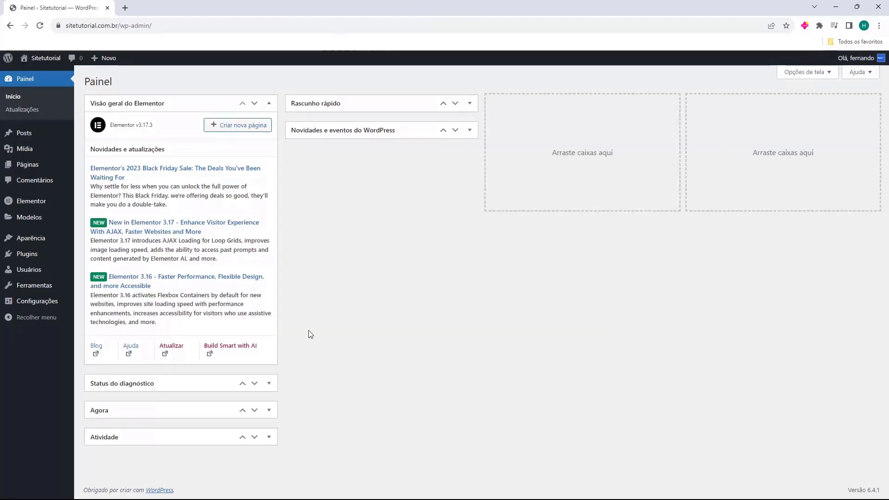
pyautogui.click(269, 104)
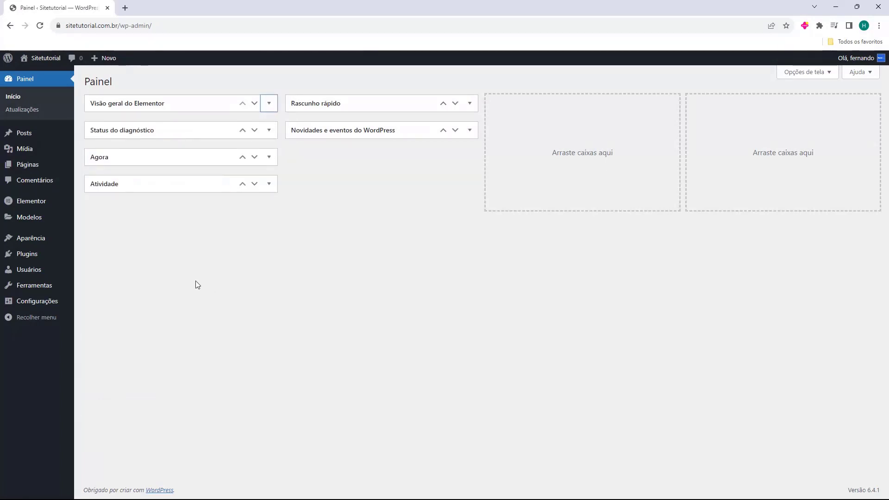
pyautogui.click(24, 257)
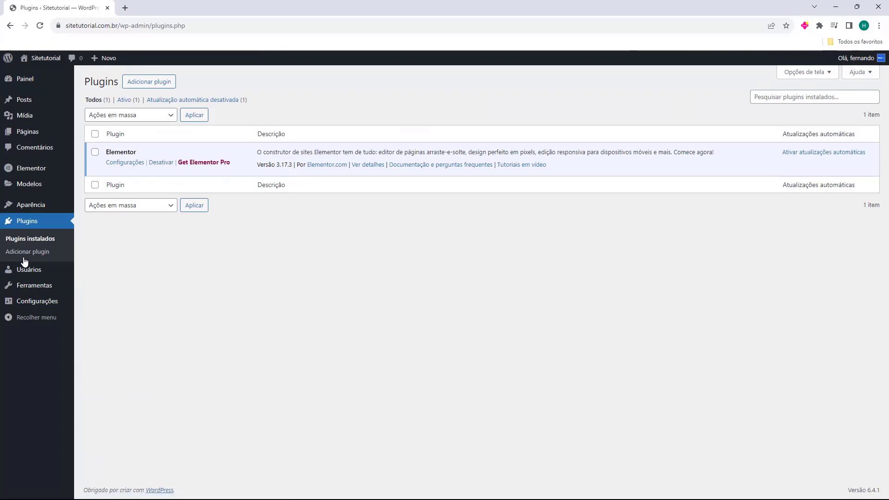
# Search 'elementor' again, then install and activate Essential Addons for Elementor
pyautogui.moveTo(106, 152); pyautogui.dragTo(137, 153)
pyautogui.click(132, 154)
pyautogui.click(144, 89)
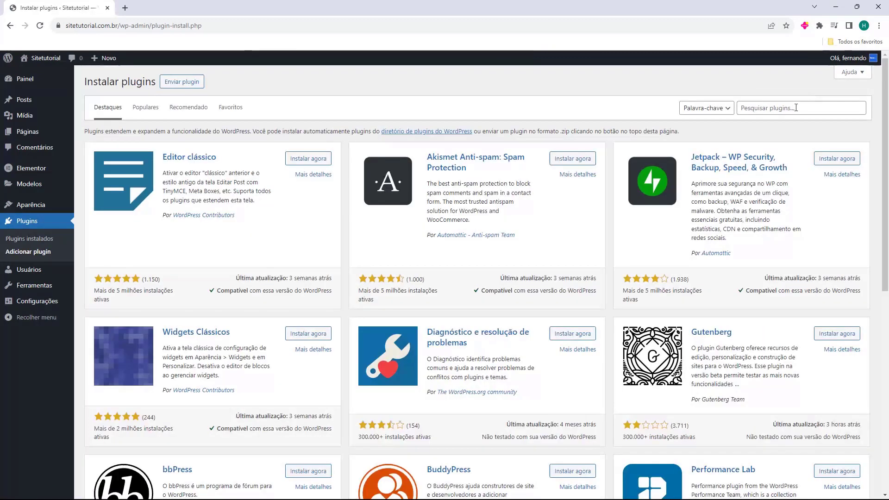
pyautogui.click(796, 108)
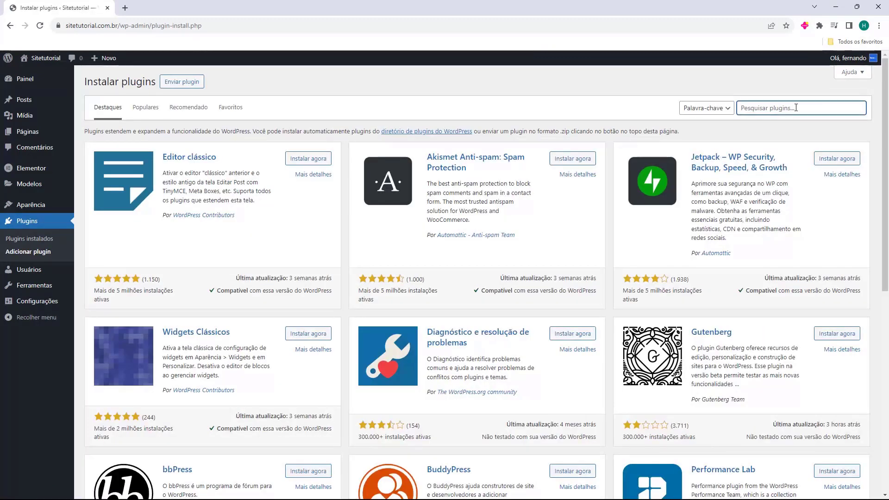
pyautogui.write('elementor')
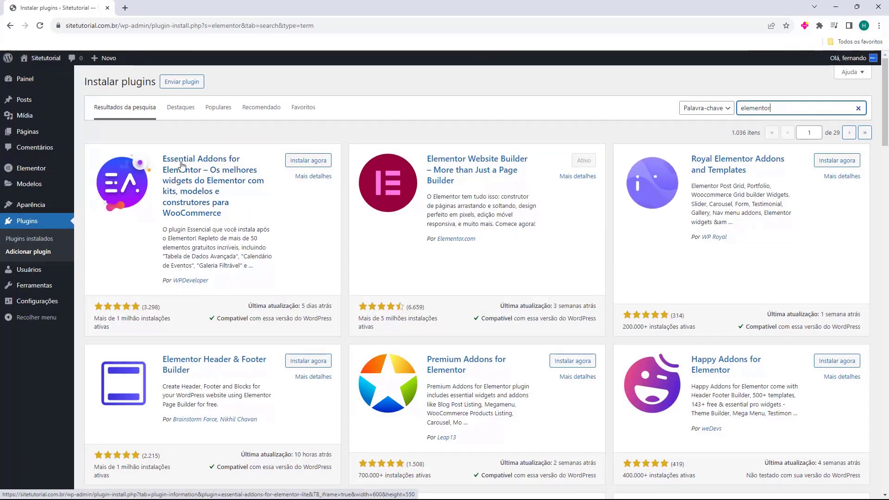
pyautogui.click(300, 163)
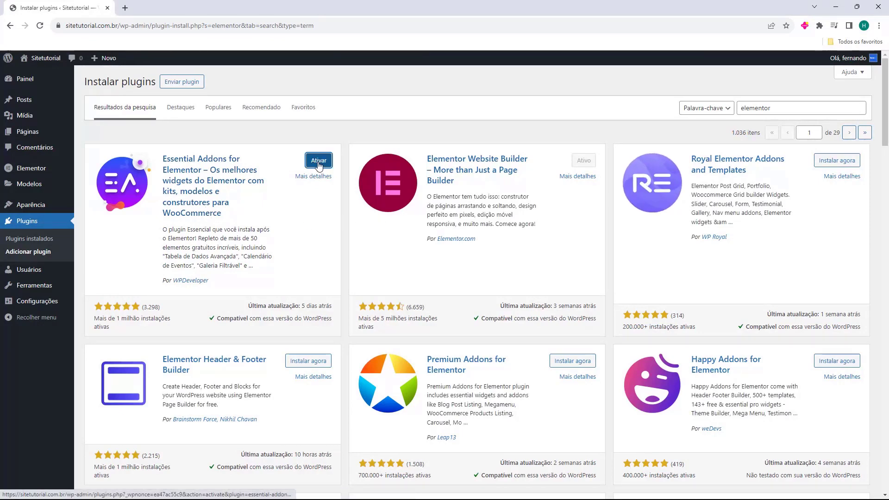
pyautogui.click(318, 162)
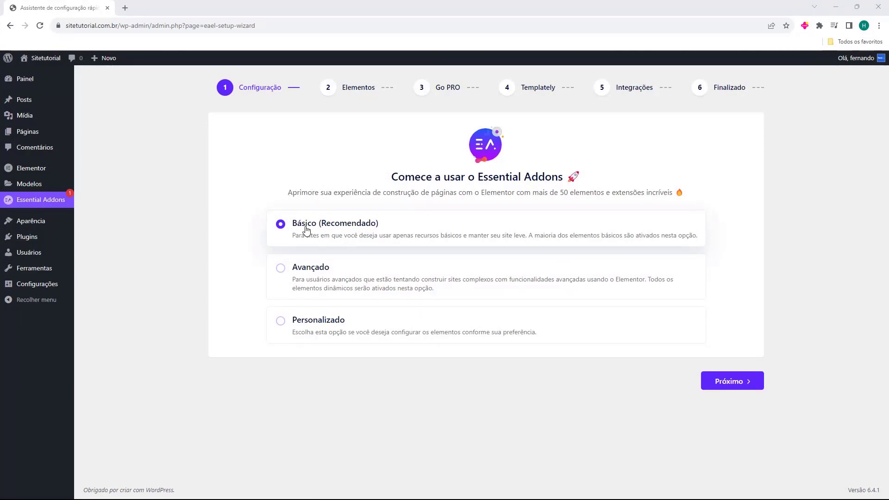
# Keep the Básico setup, enable the Grade de posts element, and view all elements
pyautogui.click(722, 384)
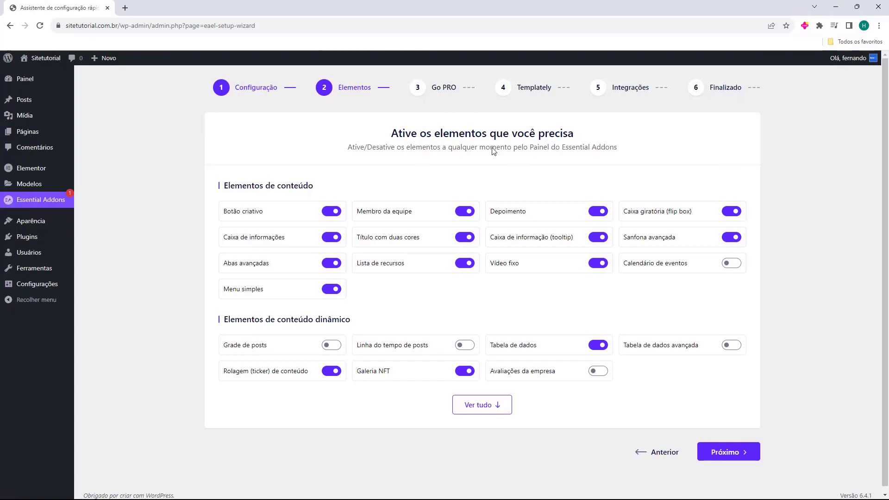
pyautogui.moveTo(387, 139); pyautogui.dragTo(509, 138)
pyautogui.click(509, 139)
pyautogui.moveTo(224, 319); pyautogui.dragTo(346, 320)
pyautogui.click(228, 346)
pyautogui.moveTo(223, 348); pyautogui.dragTo(328, 348)
pyautogui.click(329, 348)
pyautogui.click(464, 413)
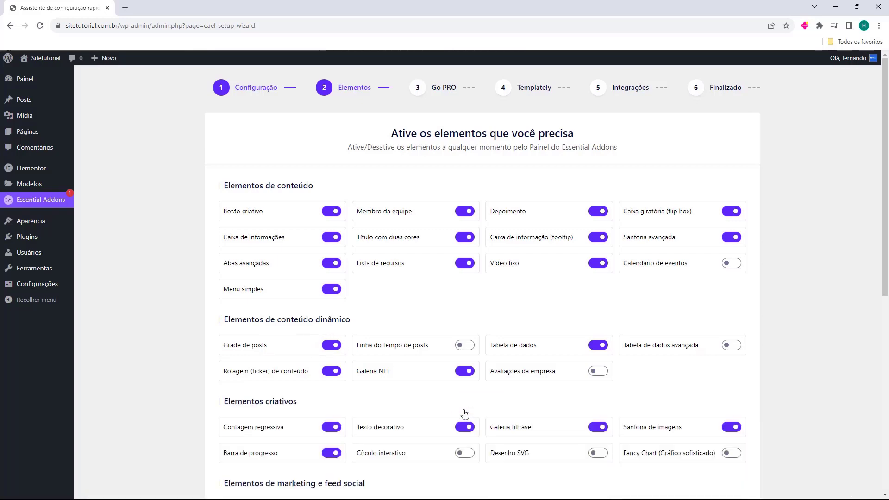
pyautogui.scroll(-5, 419, 295)
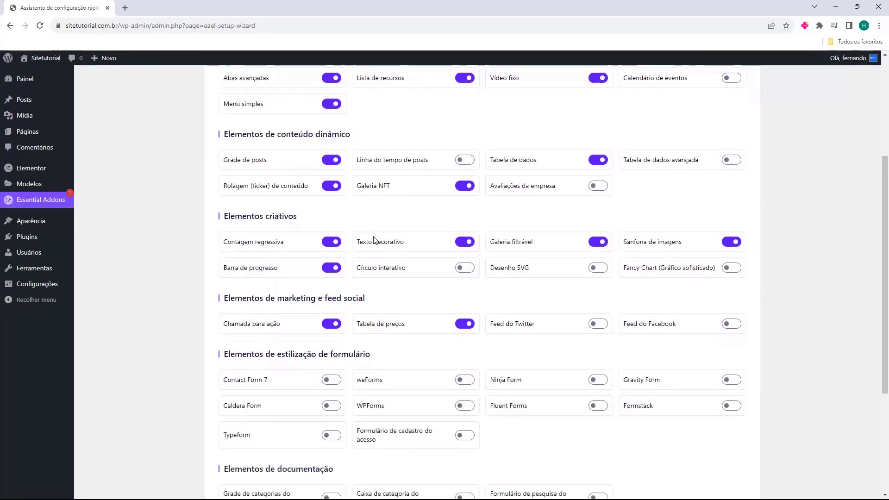
pyautogui.scroll(-3, 309, 244)
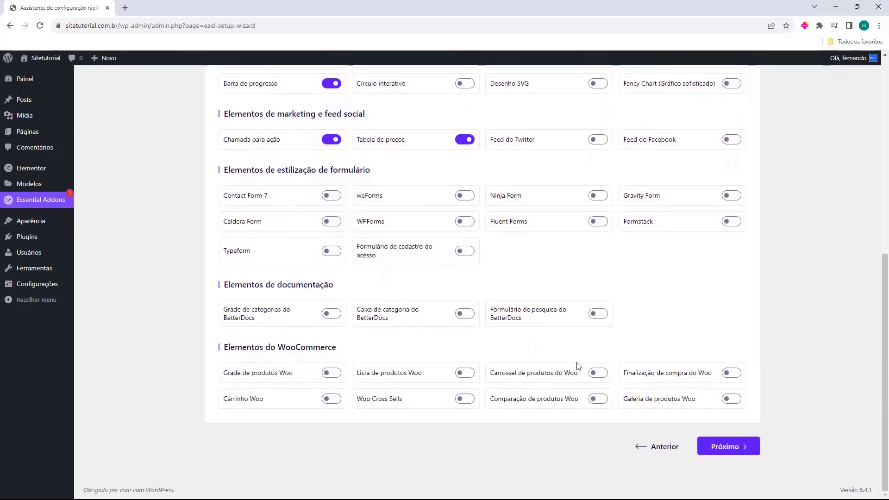
pyautogui.scroll(9, 436, 347)
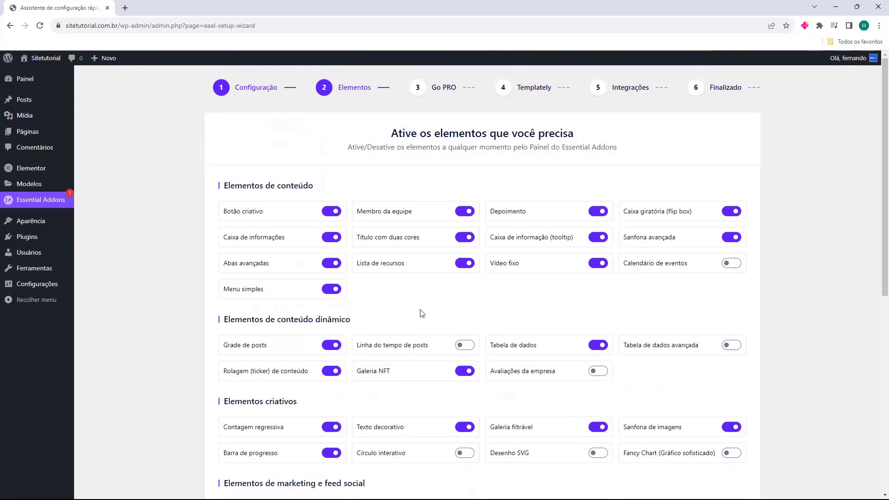
pyautogui.scroll(-8, 460, 267)
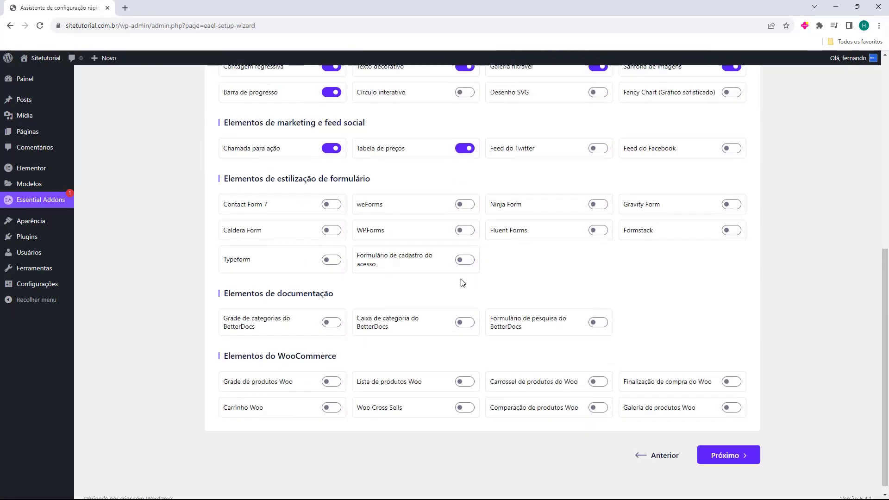
# Advance the wizard past Go PRO and Templately through the Integrações step
pyautogui.click(728, 452)
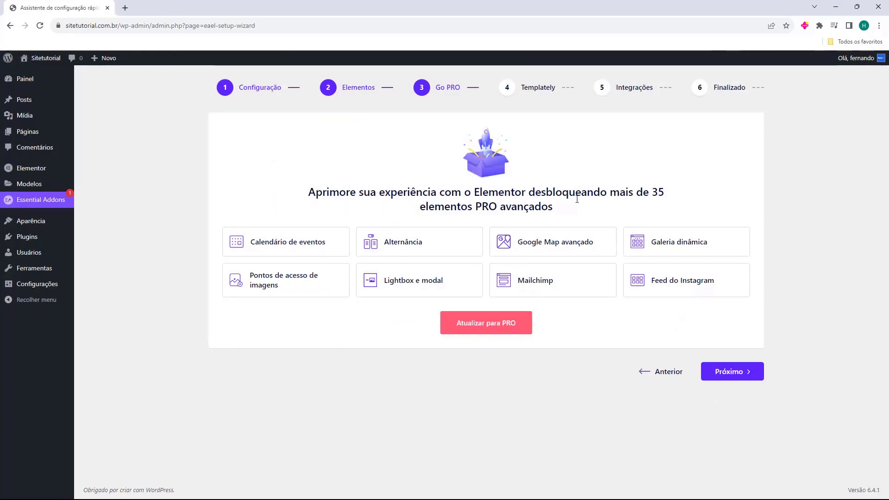
pyautogui.click(726, 372)
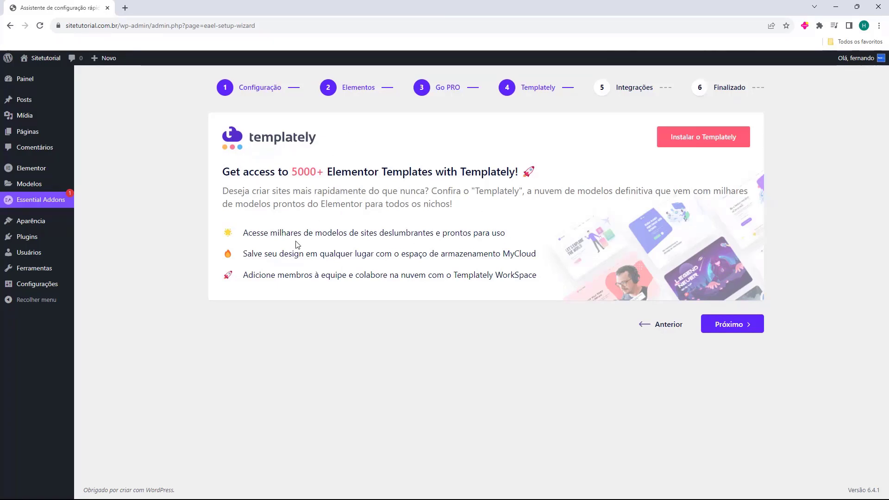
pyautogui.click(727, 325)
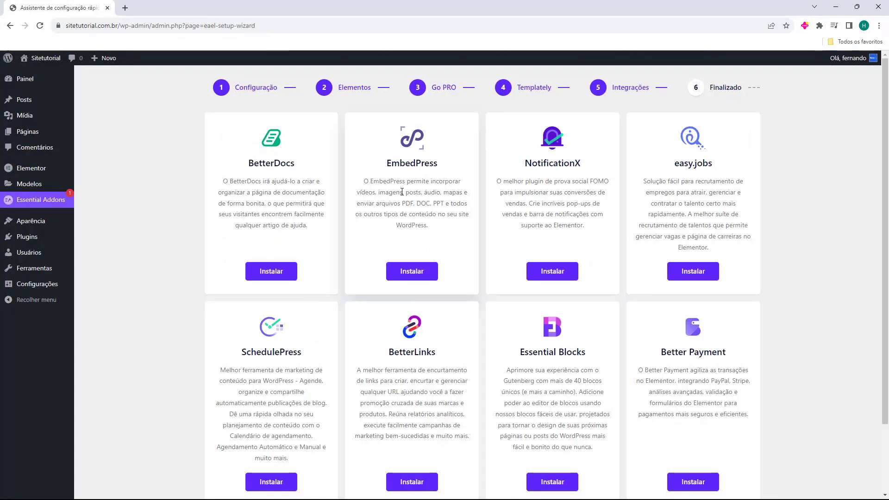
pyautogui.scroll(-3, 648, 232)
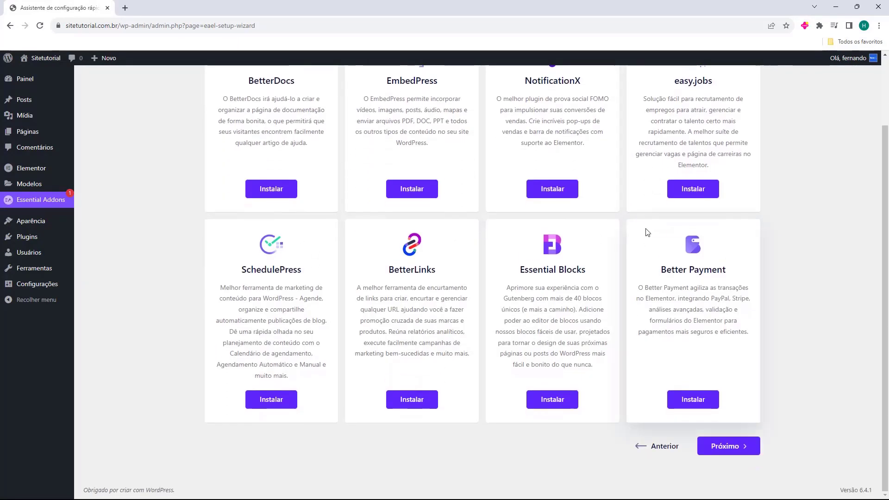
pyautogui.scroll(3, 665, 256)
pyautogui.scroll(-3, 666, 324)
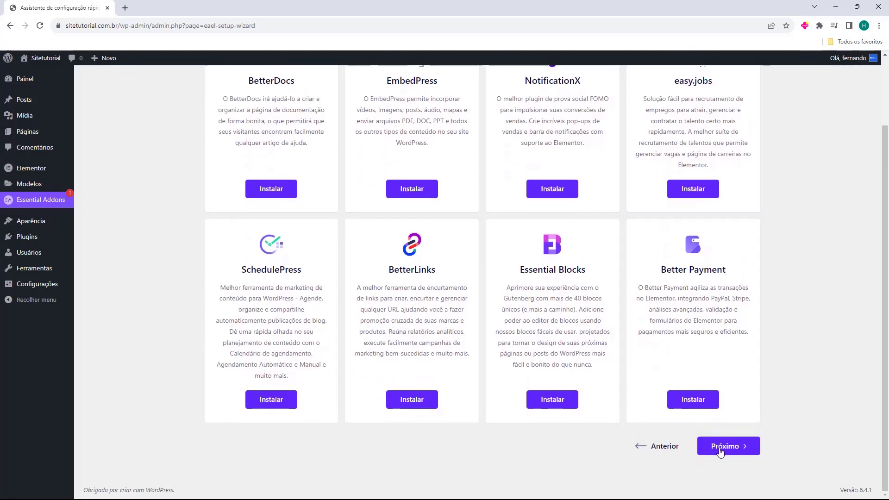
pyautogui.click(720, 449)
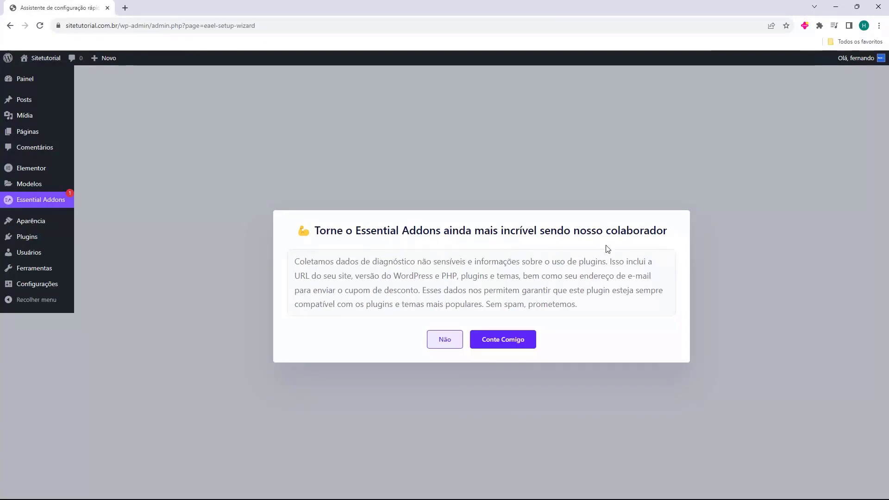
# Decline Essential Addons data sharing with 'Não' and go to Aparência > Temas
pyautogui.click(439, 343)
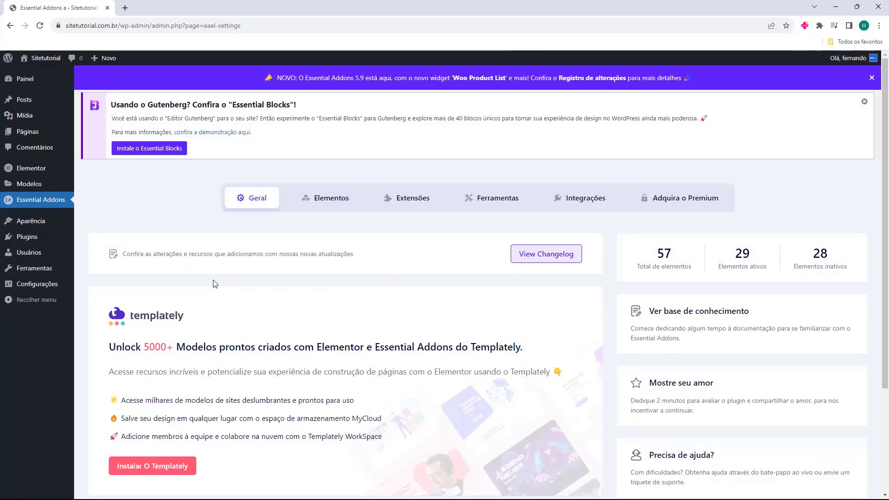
pyautogui.moveTo(41, 227)
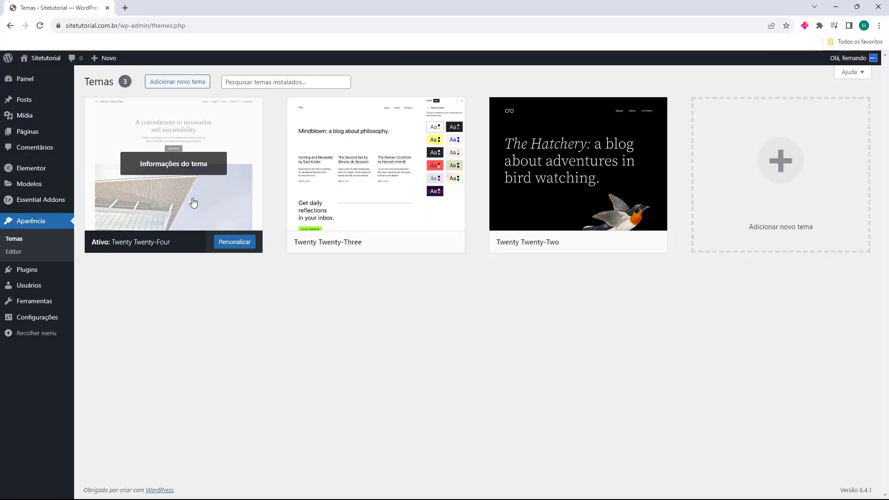
pyautogui.middleClick(35, 74)
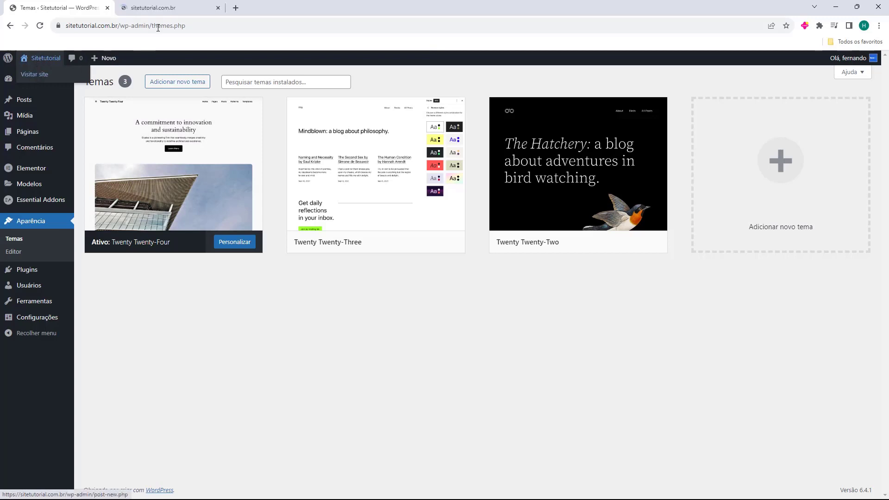
pyautogui.click(153, 8)
pyautogui.scroll(-11, 282, 312)
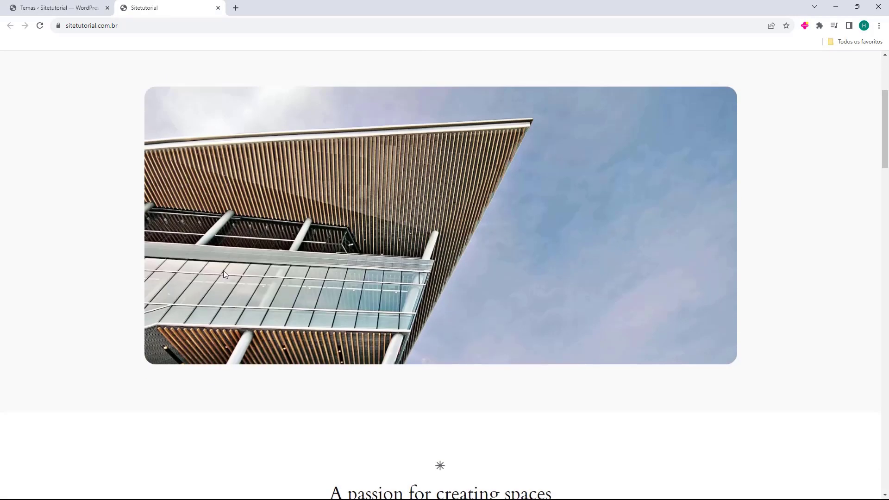
pyautogui.scroll(-7, 460, 184)
pyautogui.scroll(-11, 421, 311)
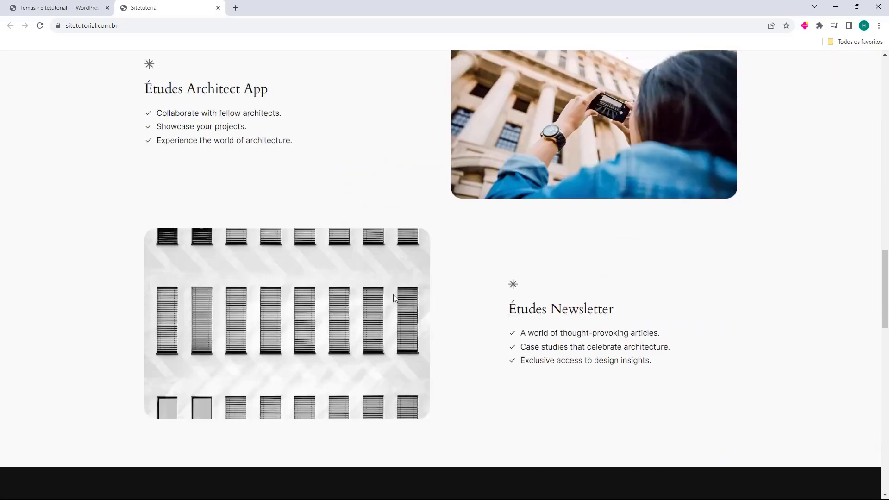
pyautogui.scroll(18, 501, 276)
pyautogui.scroll(2, 436, 328)
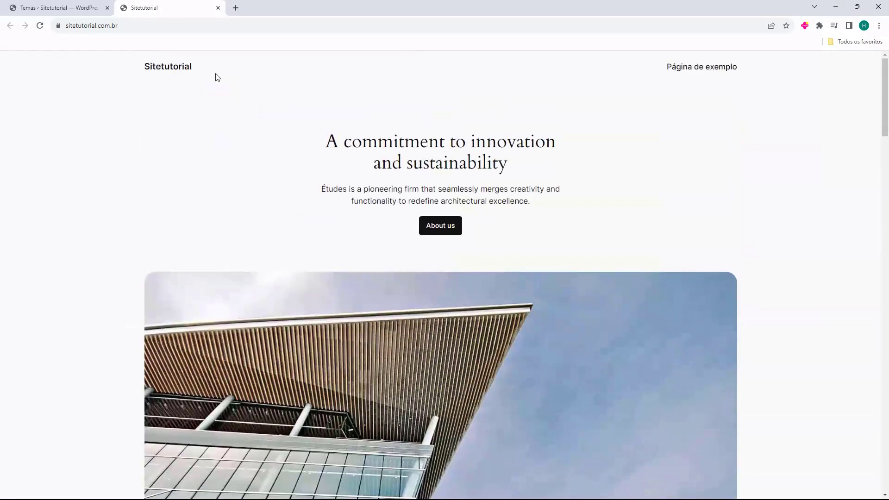
pyautogui.click(218, 8)
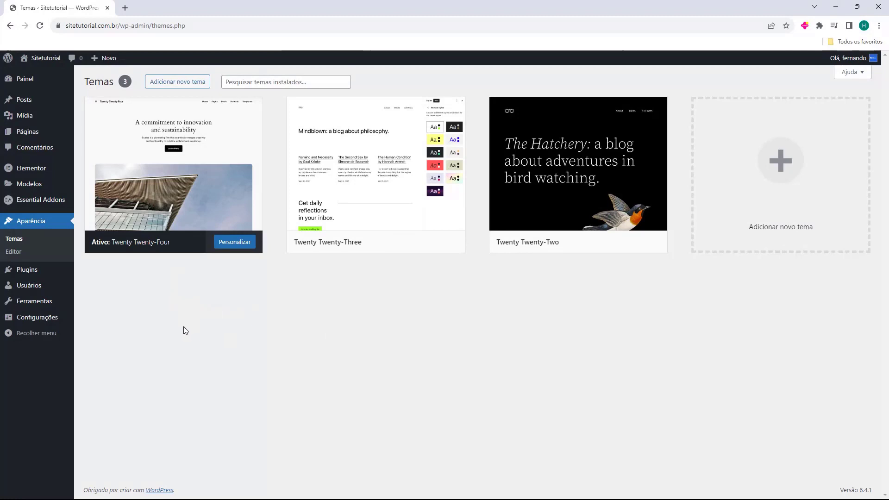
# Browse the Adicionar novo tema catalogue of popular themes like Hello Elementor, Astra, OceanWP and Neve
pyautogui.click(185, 83)
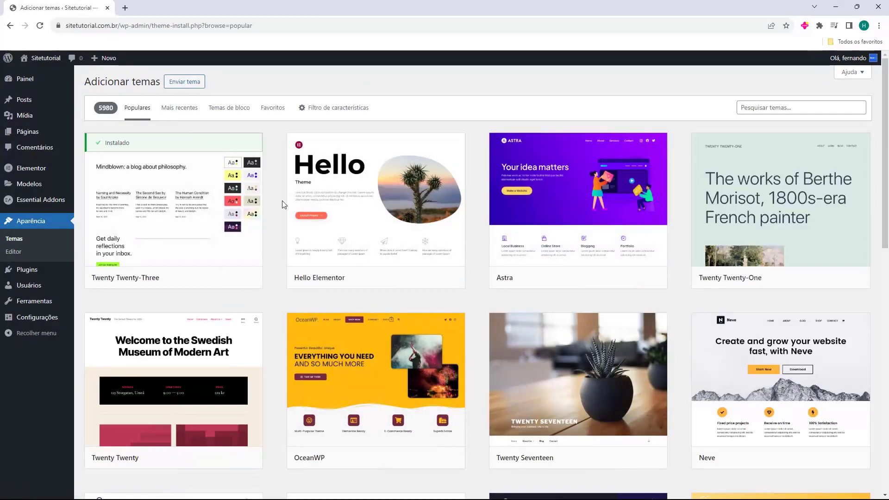
pyautogui.scroll(-5, 277, 202)
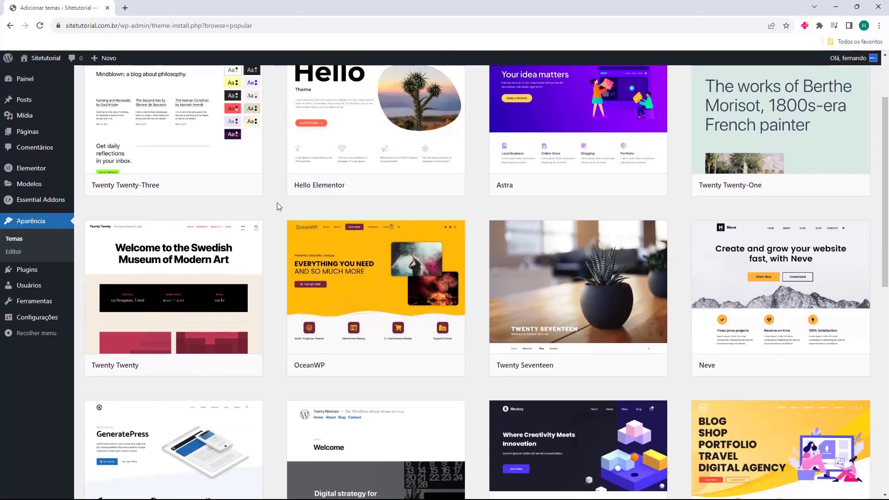
pyautogui.scroll(-15, 277, 202)
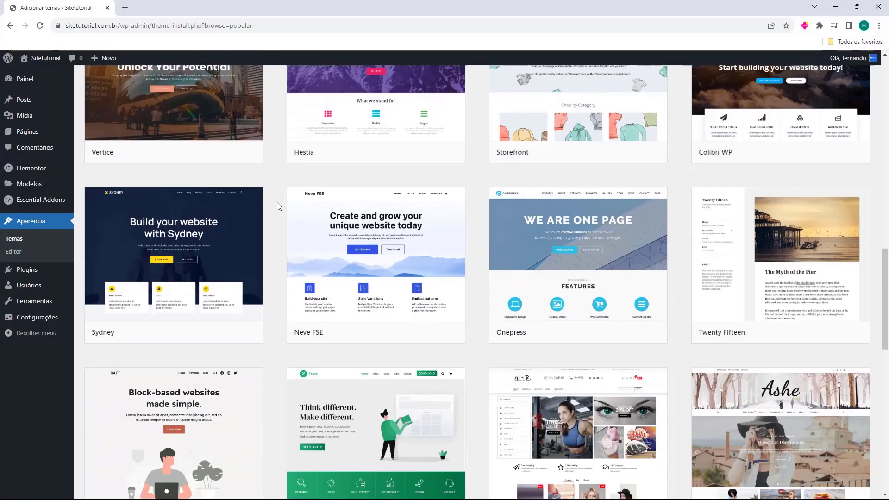
pyautogui.scroll(-20, 277, 202)
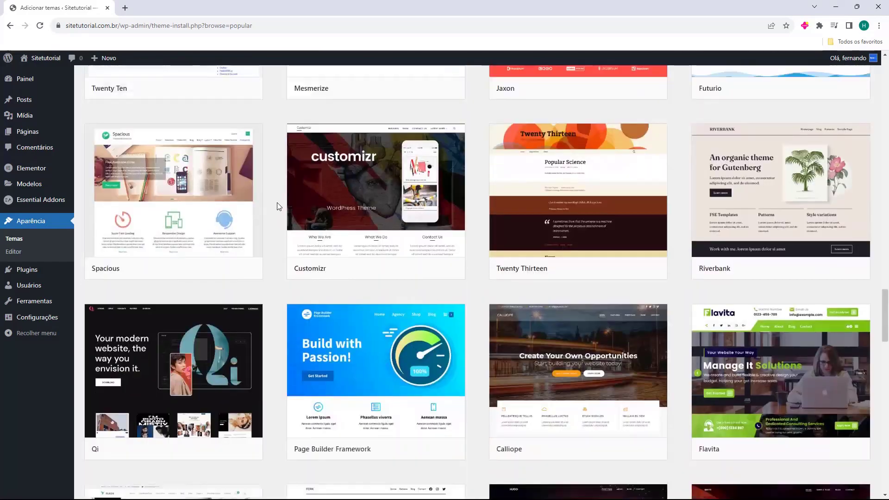
pyautogui.scroll(-19, 277, 202)
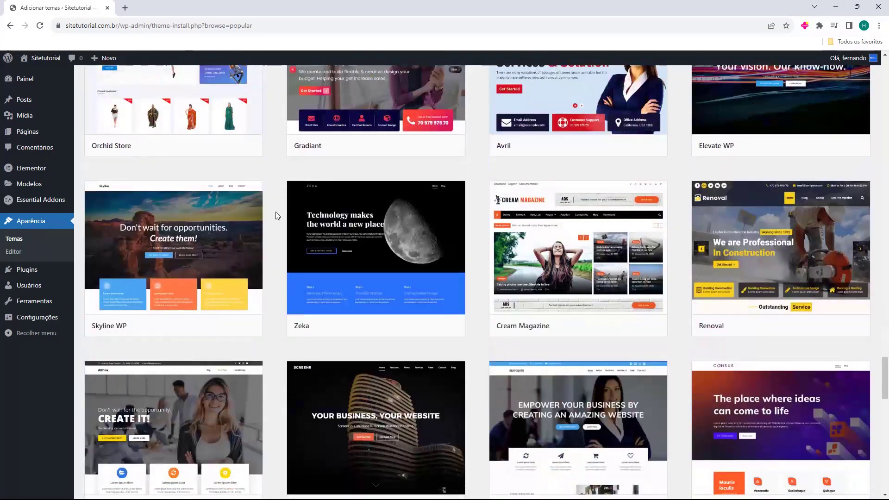
pyautogui.scroll(5, 276, 214)
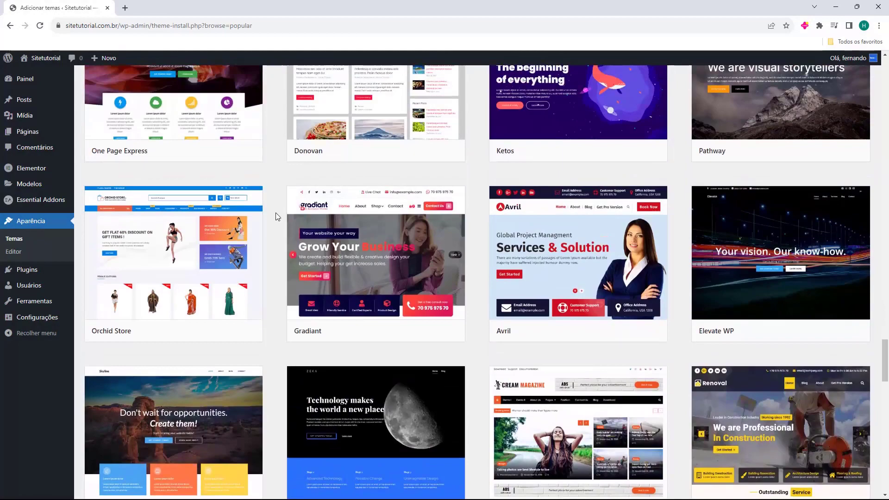
pyautogui.scroll(2, 276, 212)
pyautogui.moveTo(357, 202)
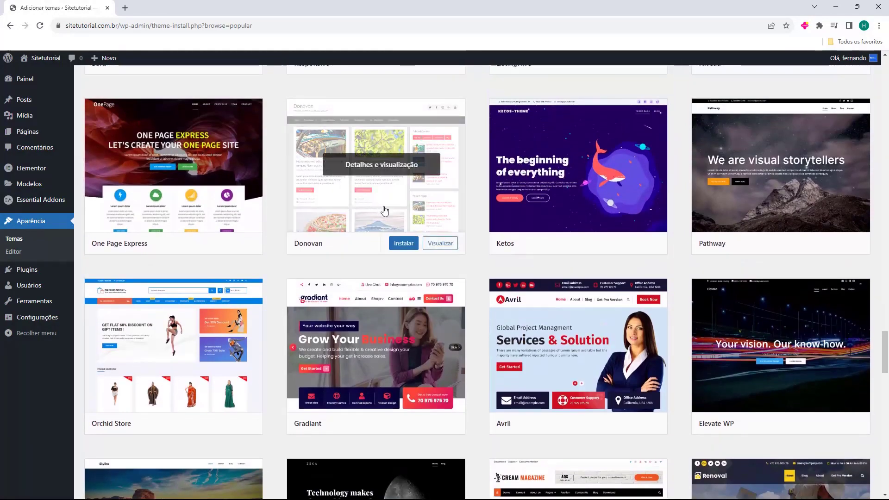
pyautogui.scroll(-14, 381, 211)
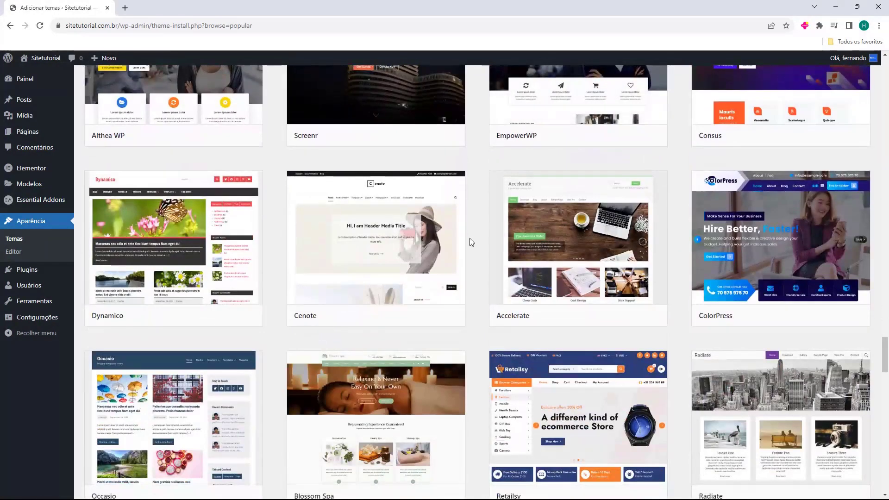
pyautogui.scroll(-6, 469, 238)
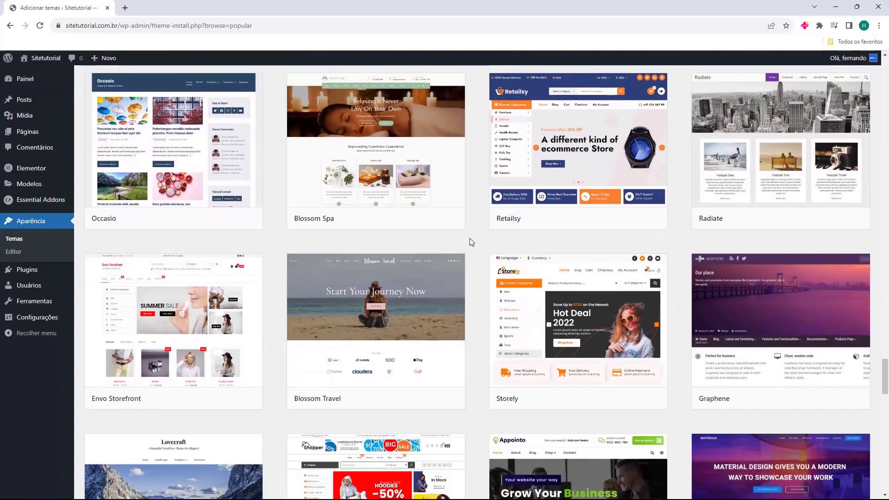
pyautogui.scroll(-11, 473, 234)
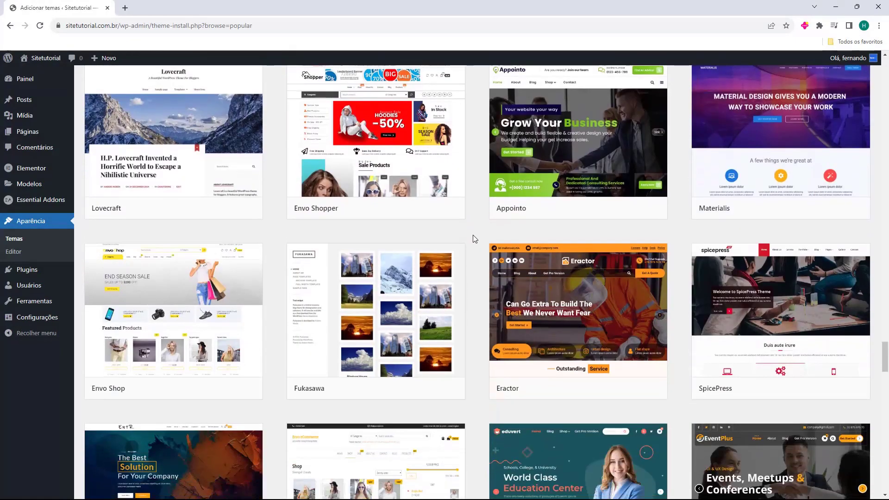
pyautogui.scroll(20, 473, 239)
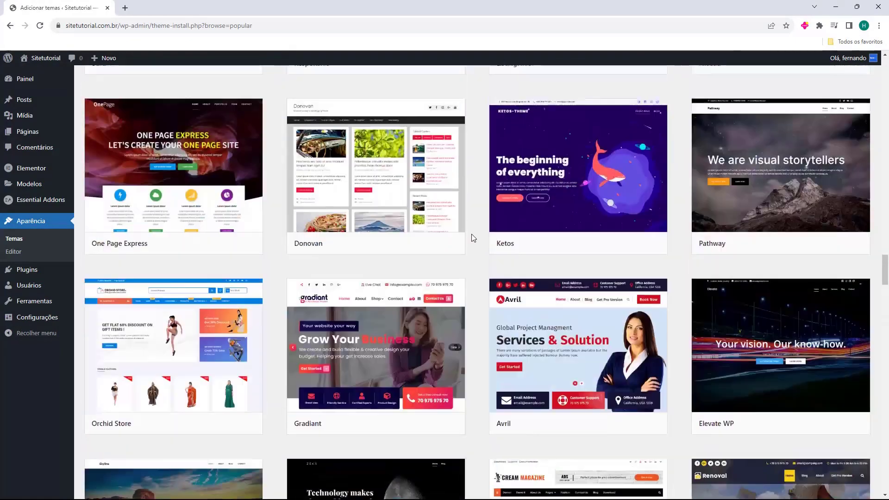
pyautogui.scroll(20, 473, 246)
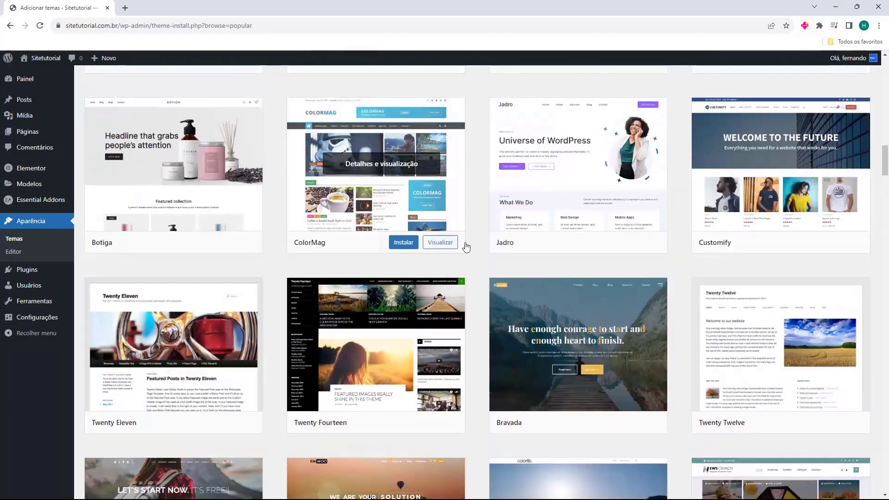
pyautogui.scroll(16, 479, 249)
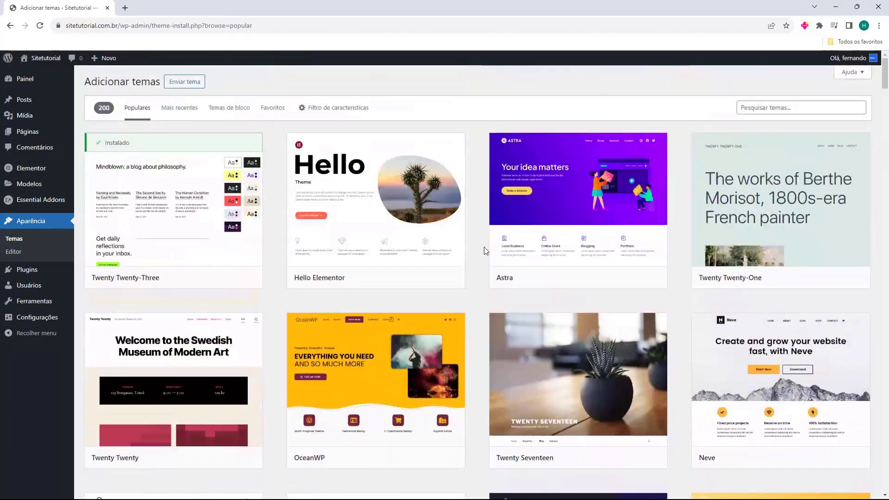
pyautogui.moveTo(321, 458)
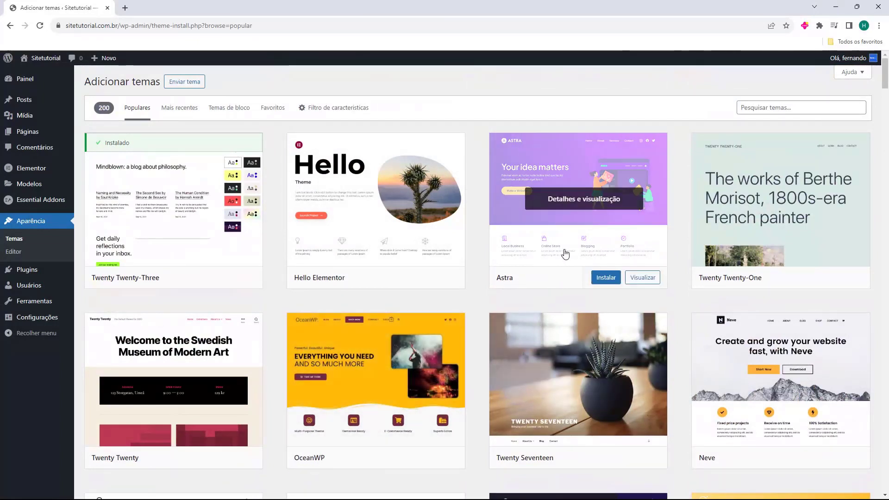
pyautogui.moveTo(740, 383)
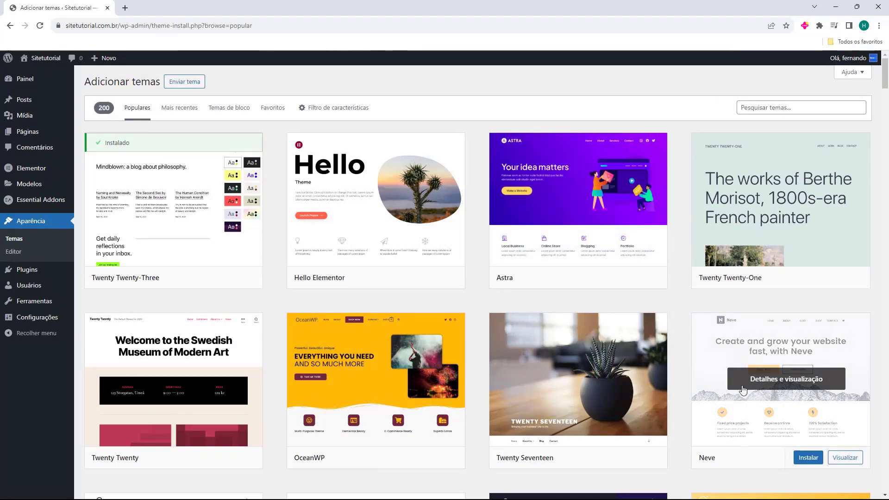
pyautogui.moveTo(597, 214)
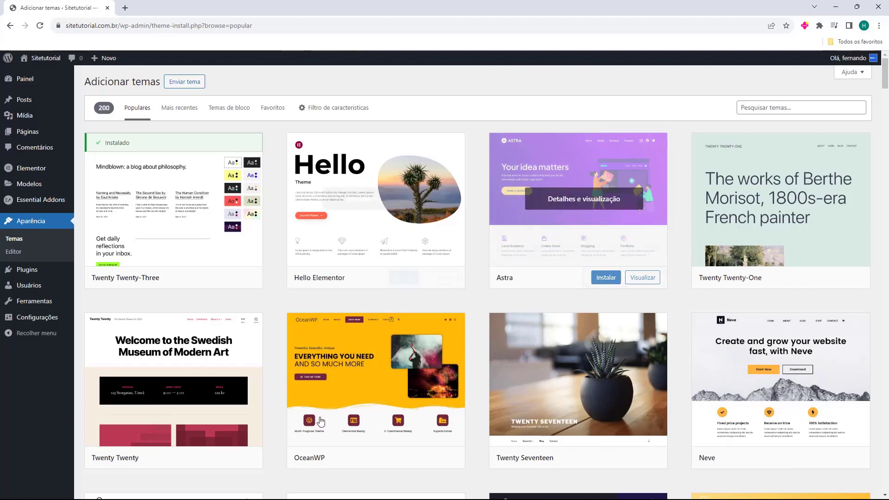
pyautogui.moveTo(384, 463)
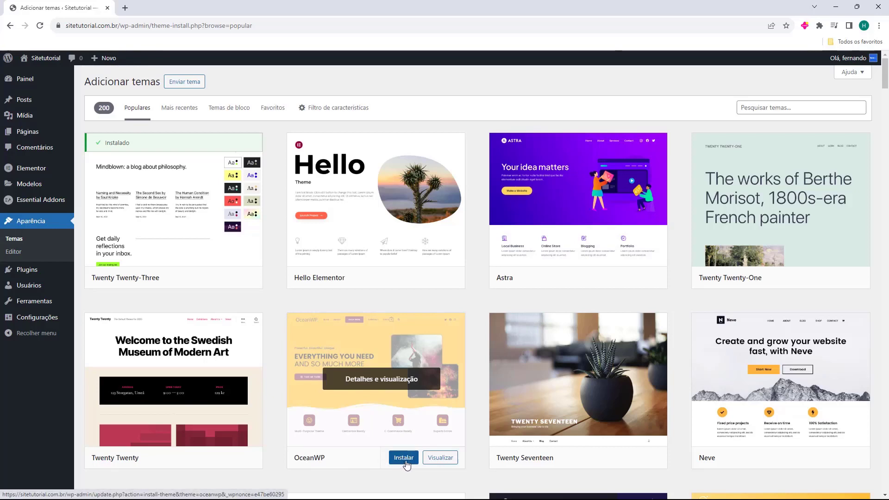
# Install and activate OceanWP, then preview the live site in a new tab and close it
pyautogui.click(406, 462)
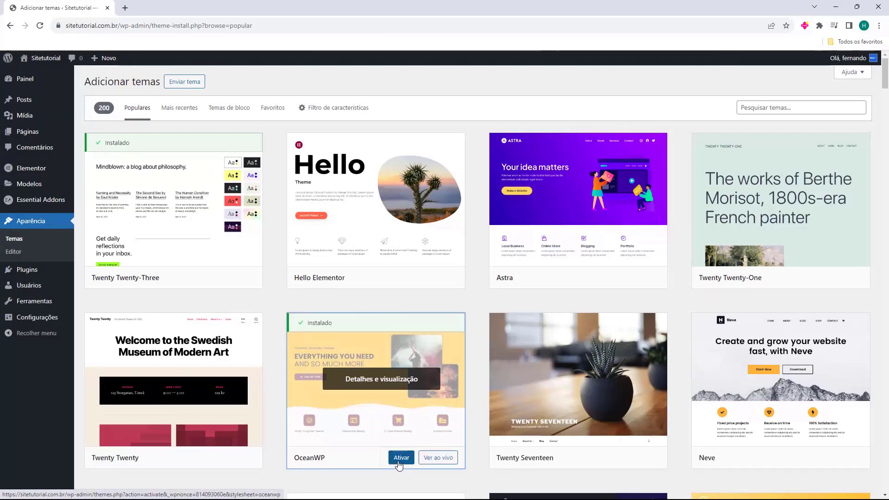
pyautogui.click(398, 461)
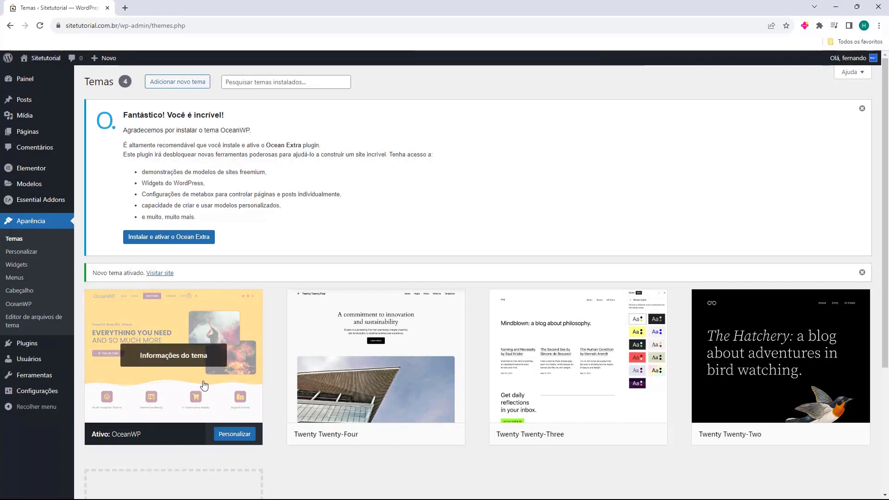
pyautogui.middleClick(34, 70)
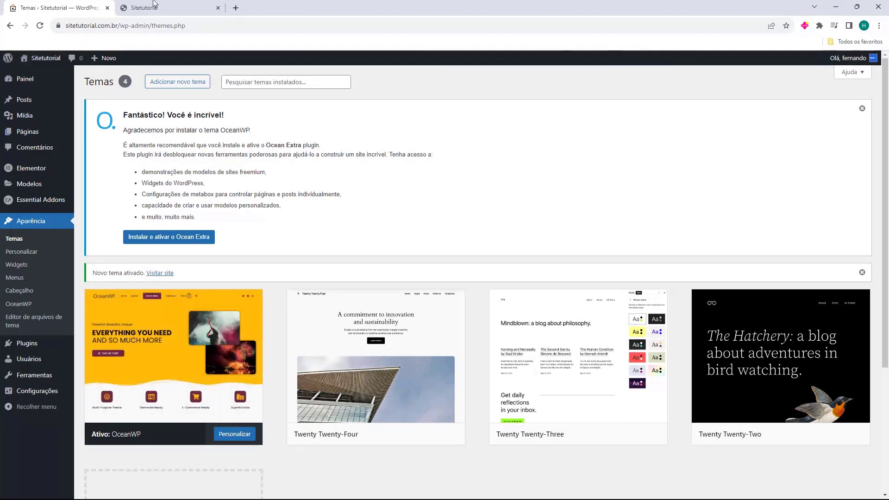
pyautogui.click(155, 8)
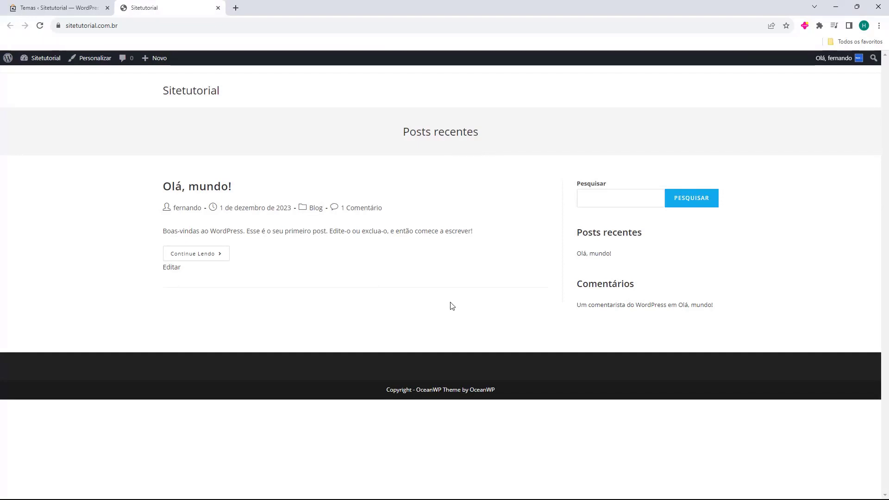
pyautogui.middleClick(167, 11)
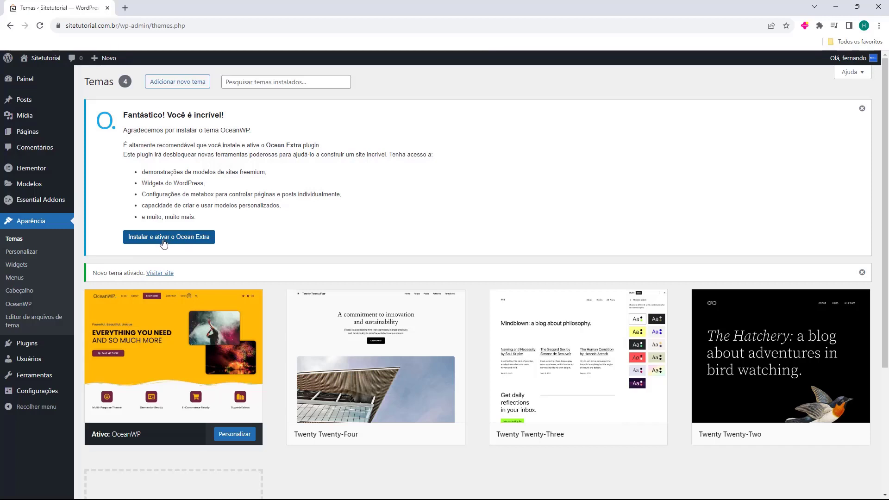
# Install and activate the Ocean Extra plugin, then go to the installed plugins page
pyautogui.click(163, 241)
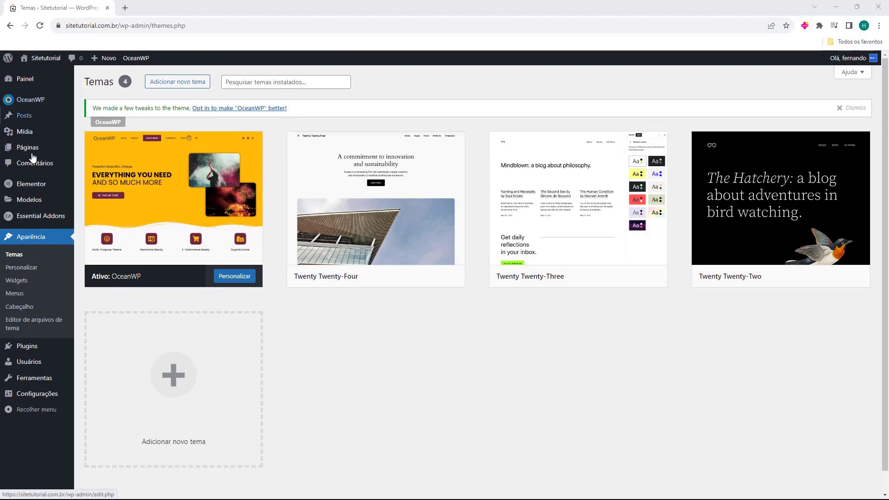
pyautogui.click(28, 348)
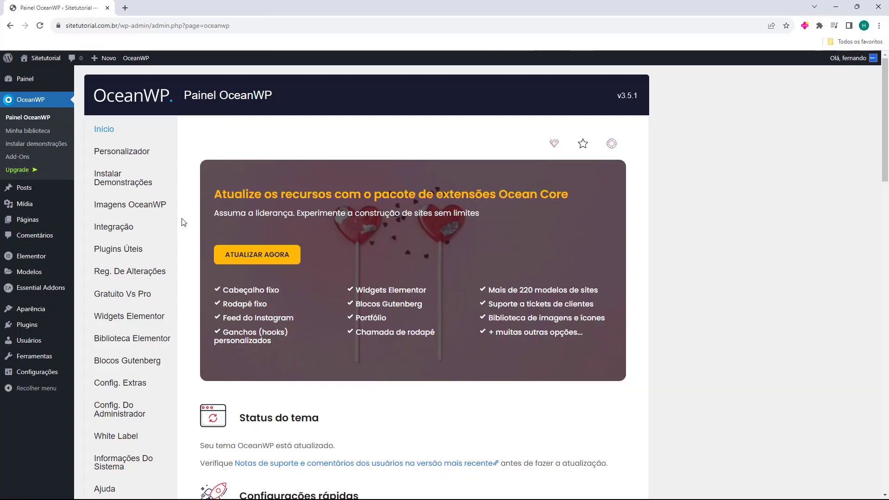
pyautogui.scroll(-8, 183, 218)
pyautogui.scroll(-16, 184, 214)
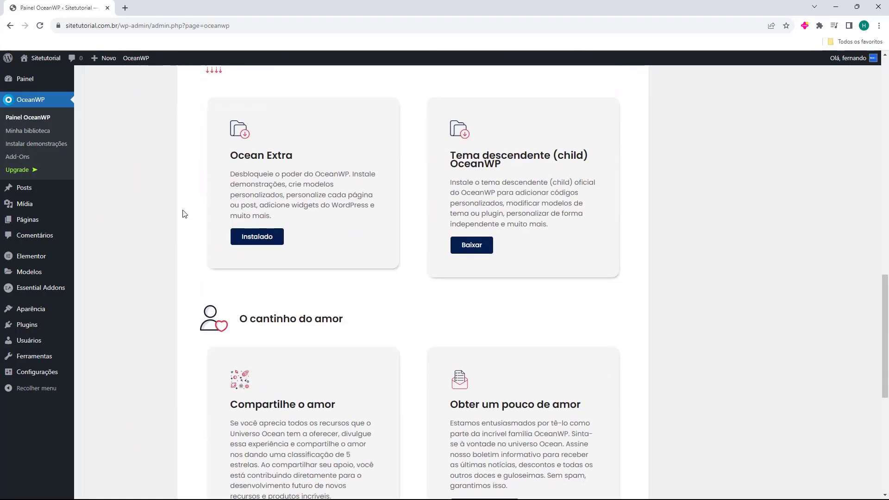
pyautogui.scroll(9, 184, 214)
pyautogui.scroll(10, 184, 215)
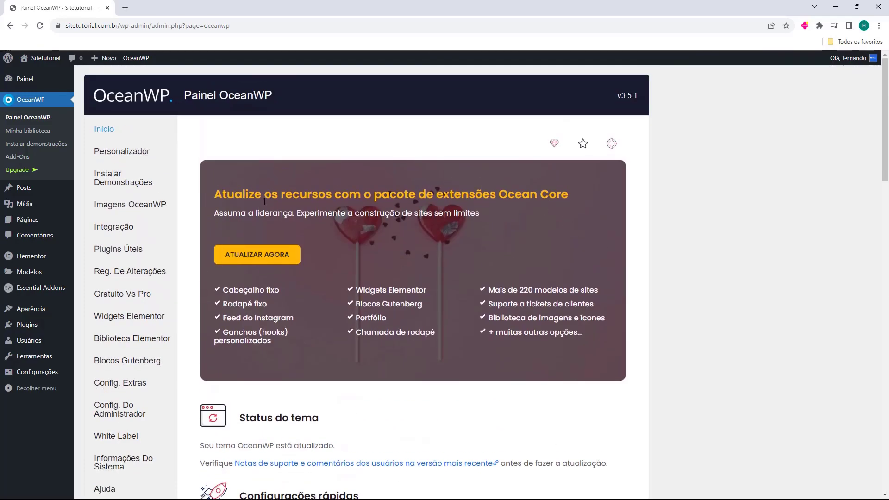
pyautogui.scroll(-4, 236, 176)
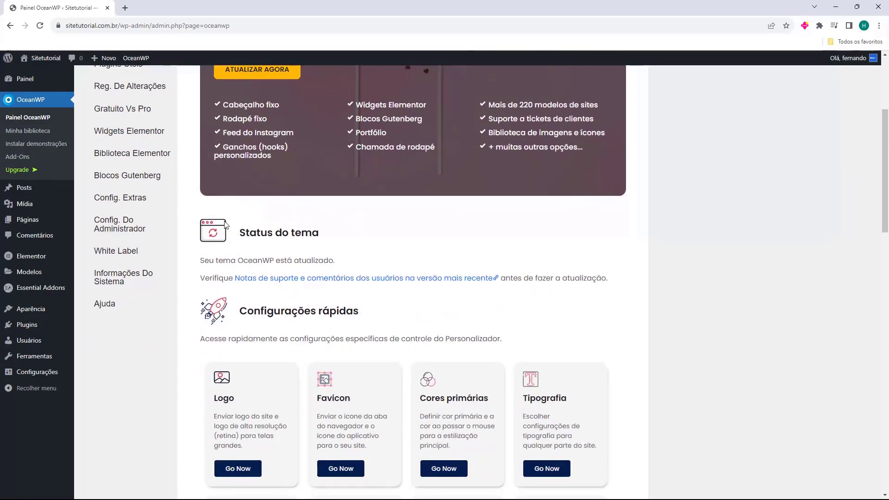
pyautogui.scroll(-2, 236, 208)
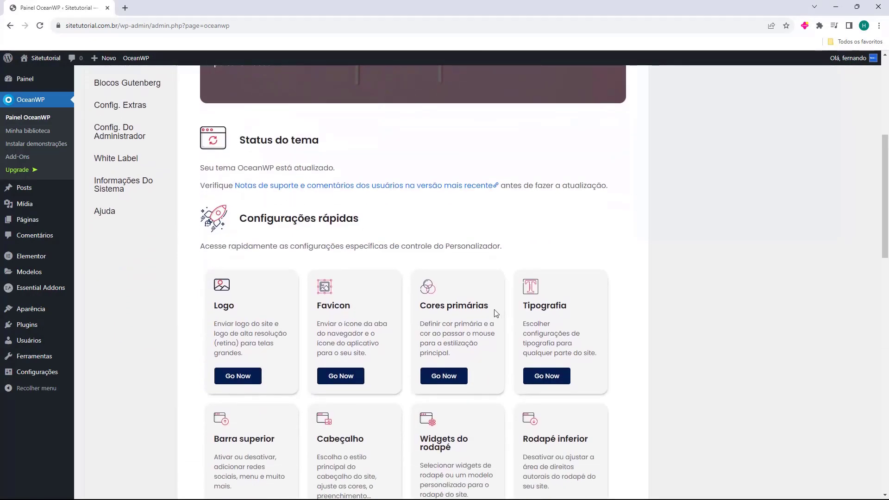
pyautogui.scroll(-2, 309, 250)
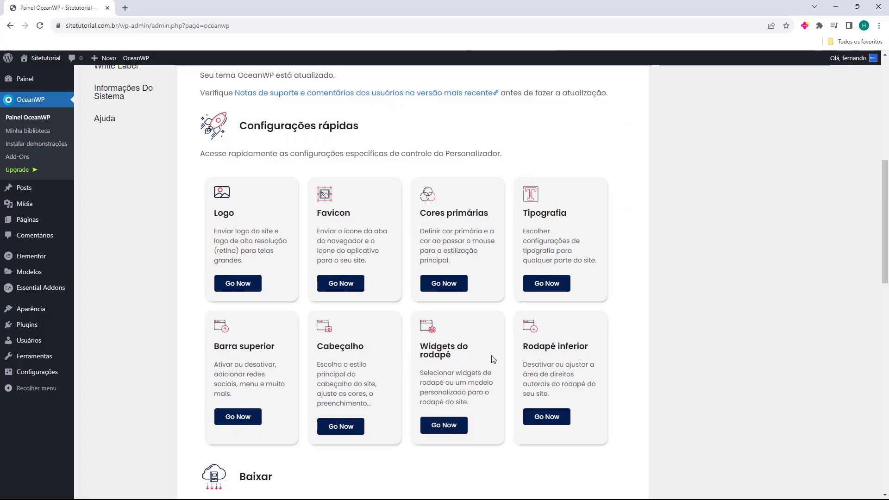
pyautogui.scroll(-3, 495, 303)
pyautogui.scroll(-2, 419, 209)
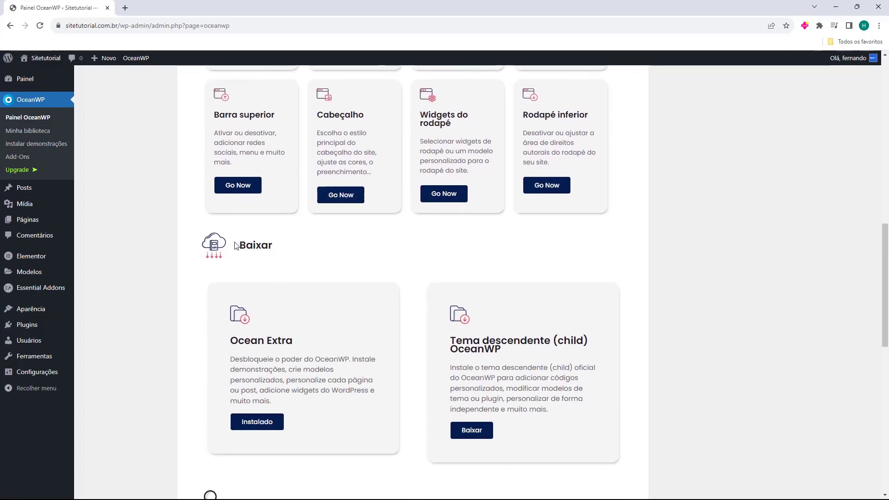
pyautogui.scroll(-2, 266, 224)
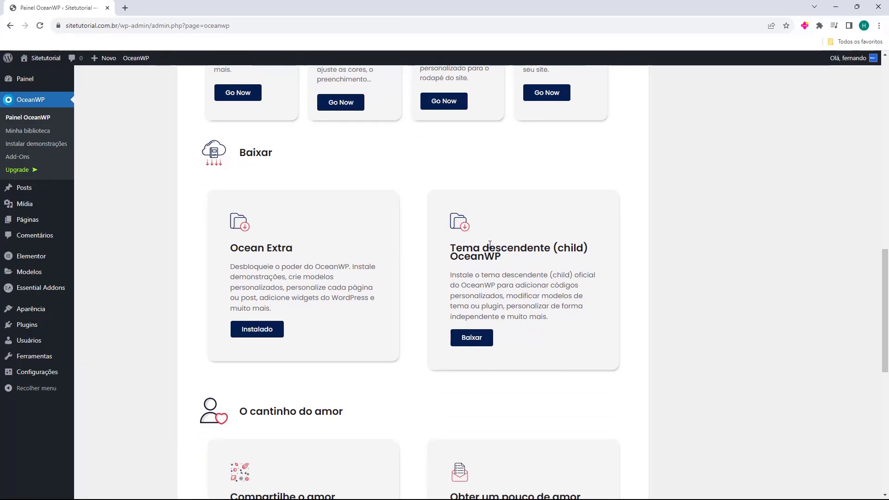
pyautogui.scroll(-10, 498, 238)
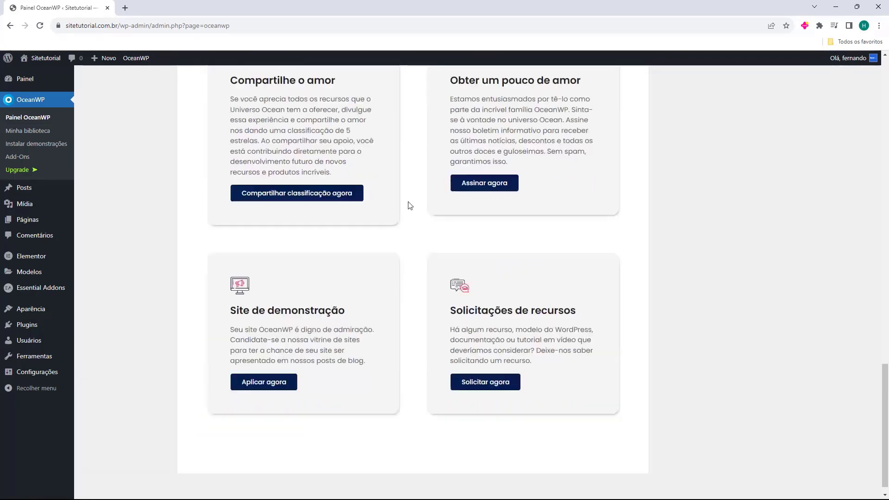
pyautogui.scroll(8, 405, 204)
pyautogui.scroll(10, 388, 239)
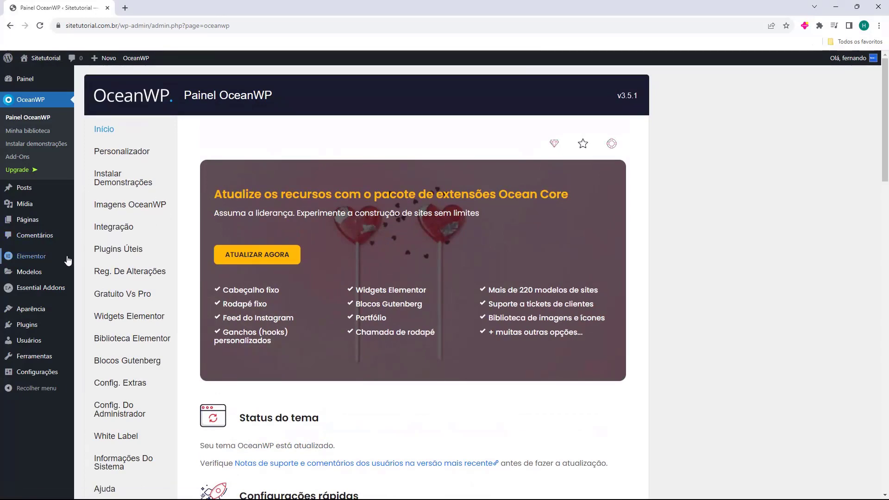
pyautogui.scroll(-4, 135, 277)
pyautogui.scroll(4, 151, 350)
pyautogui.scroll(1, 151, 350)
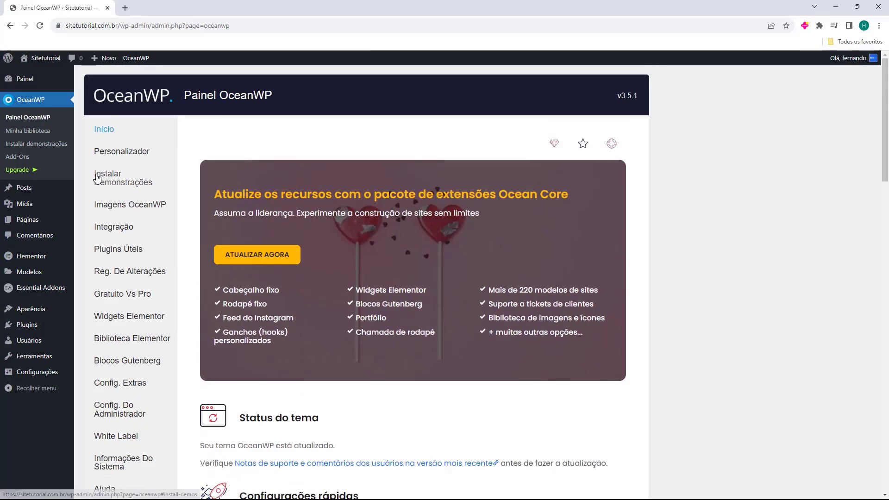
# Browse OceanWP's Instalar Demonstrações library and filter it to Blog demos like Maria, Blogger and Personal
pyautogui.click(112, 182)
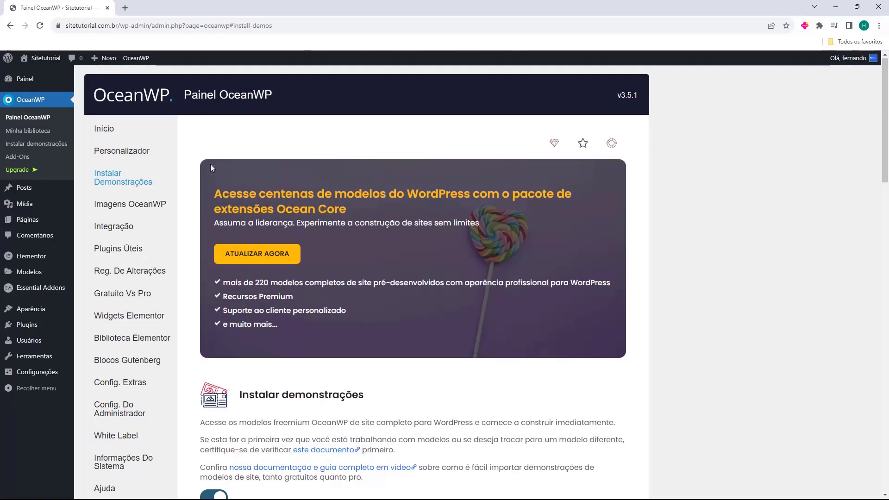
pyautogui.scroll(-4, 210, 165)
pyautogui.scroll(-1, 221, 176)
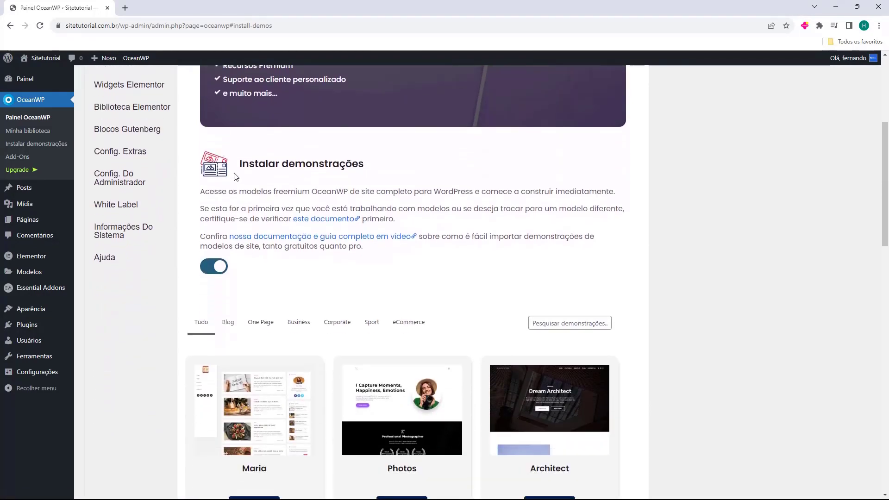
pyautogui.scroll(-4, 209, 178)
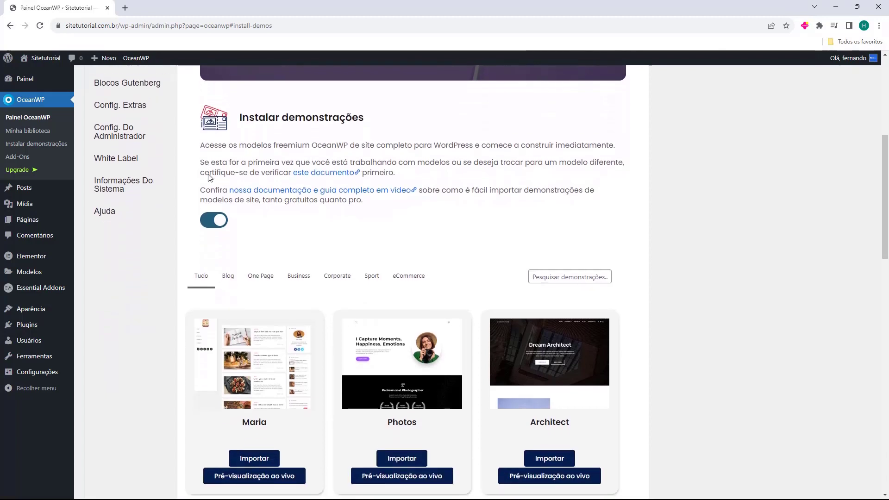
pyautogui.scroll(-1, 180, 174)
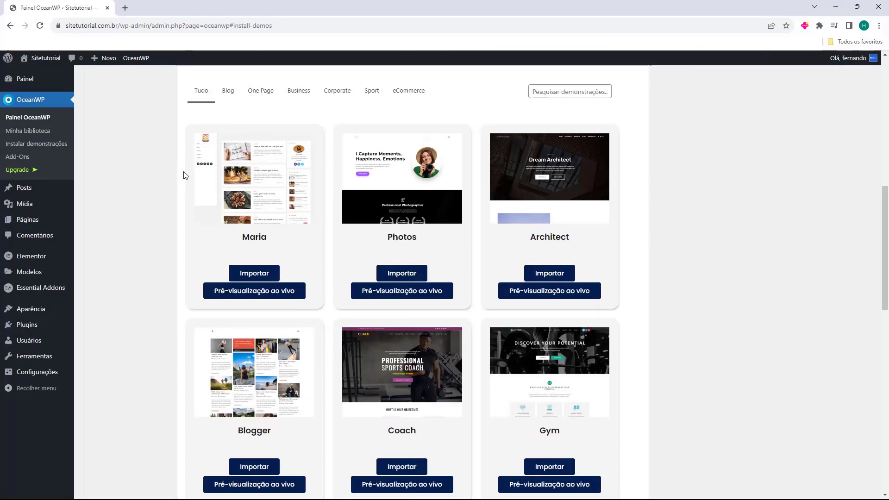
pyautogui.scroll(-14, 184, 175)
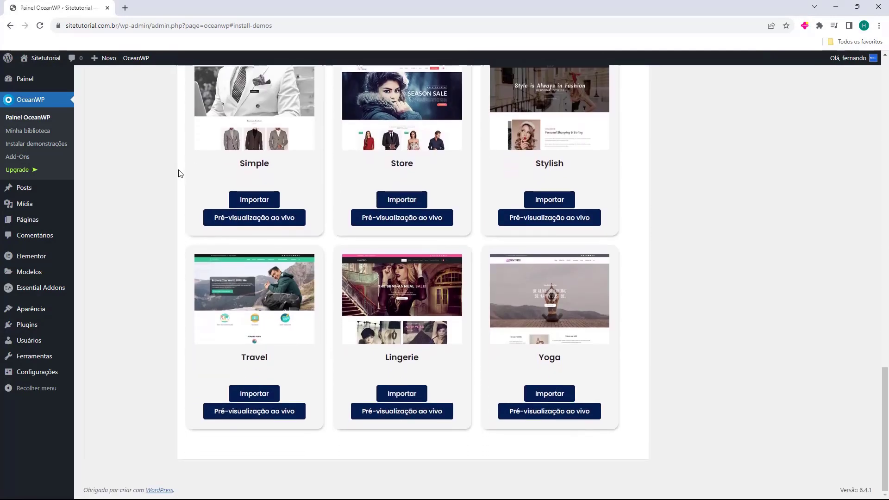
pyautogui.scroll(15, 180, 173)
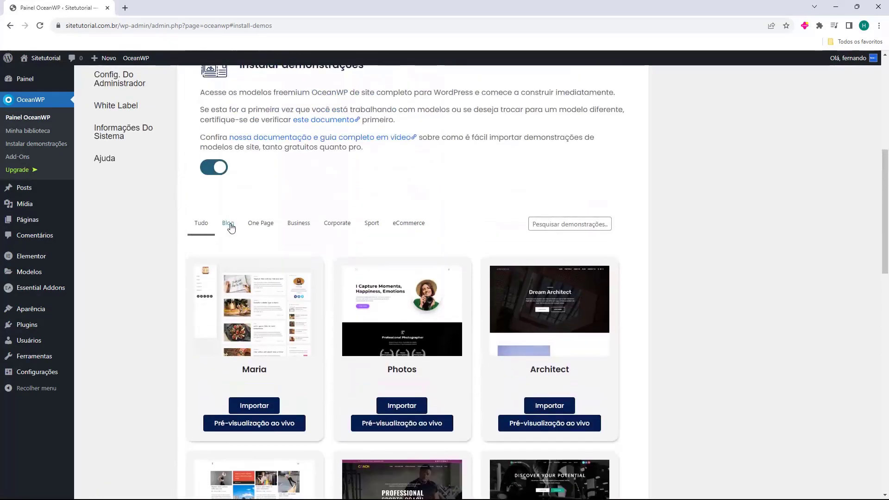
pyautogui.click(228, 226)
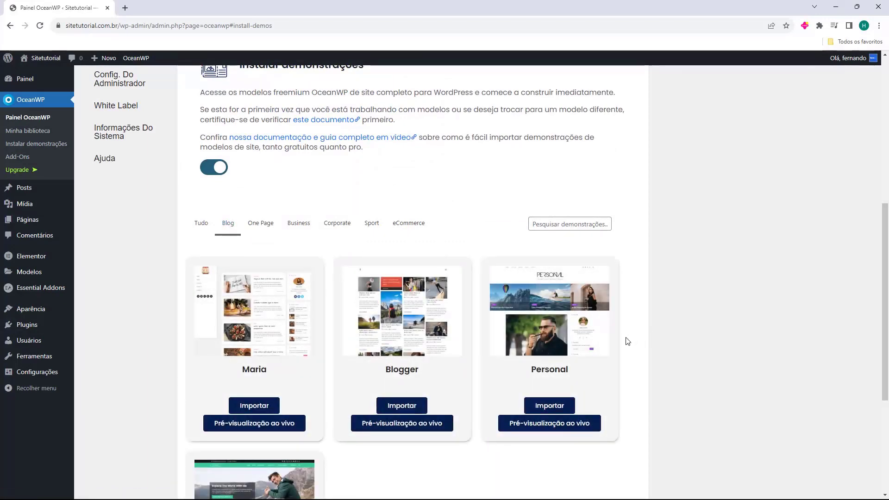
pyautogui.scroll(-3, 638, 326)
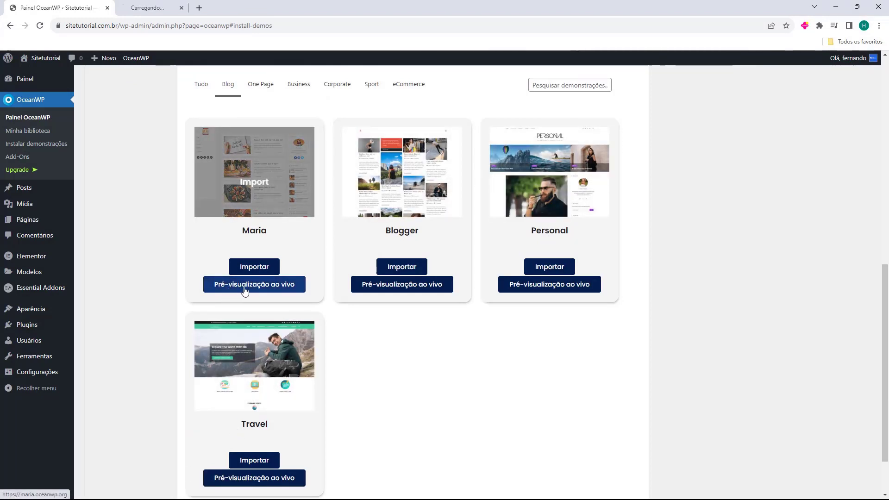
# Open live previews of the Travel and Personal demos and compare them side by side
pyautogui.click(273, 478)
pyautogui.click(536, 284)
pyautogui.hotkey('ctrl', 'Tab')
pyautogui.scroll(10, 204, 287)
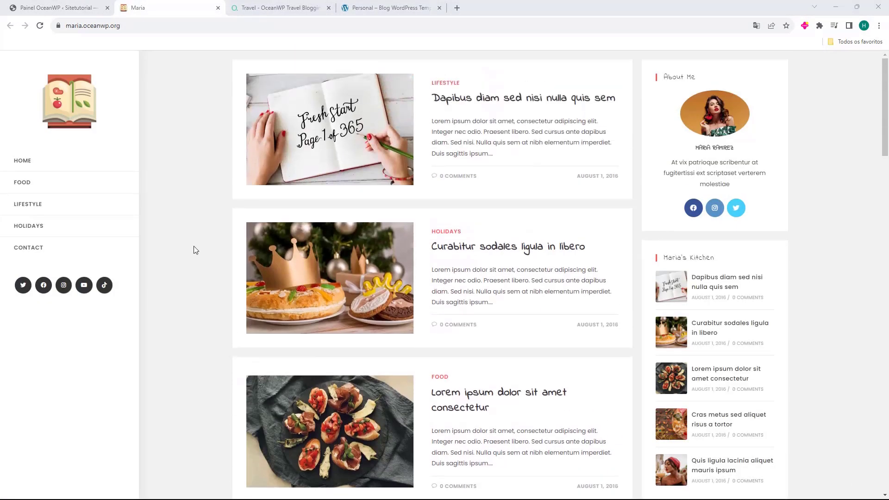
pyautogui.scroll(-20, 231, 156)
pyautogui.scroll(-15, 232, 156)
pyautogui.scroll(7, 226, 160)
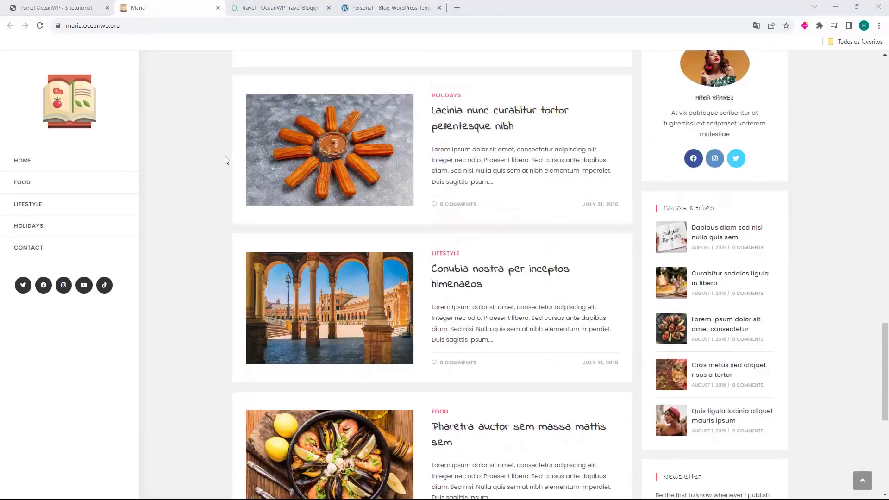
pyautogui.scroll(10, 226, 160)
pyautogui.click(302, 13)
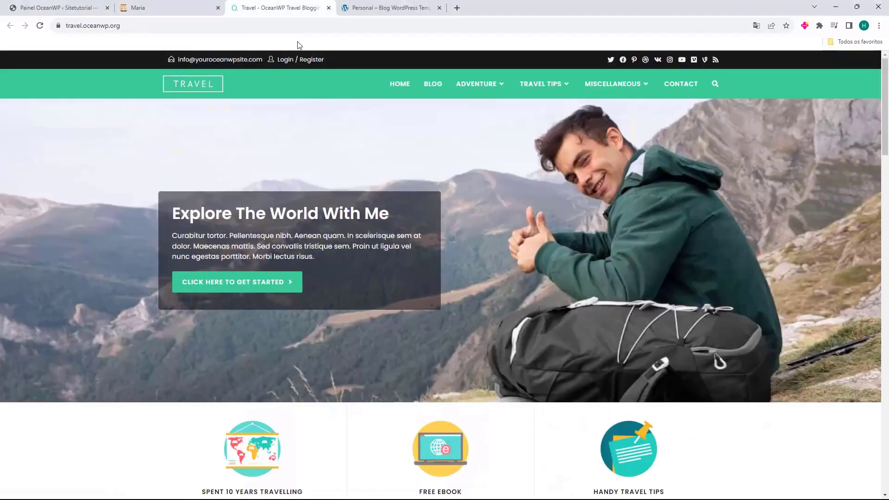
pyautogui.scroll(-20, 270, 175)
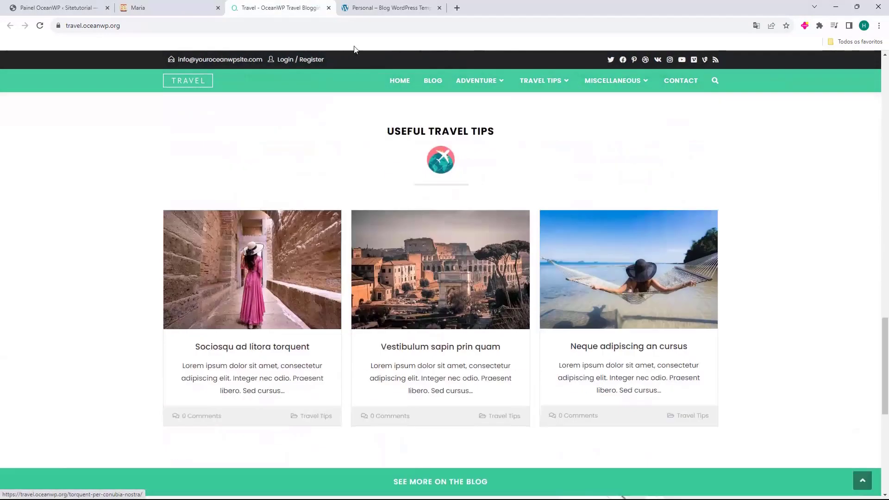
pyautogui.click(373, 8)
pyautogui.scroll(-15, 323, 149)
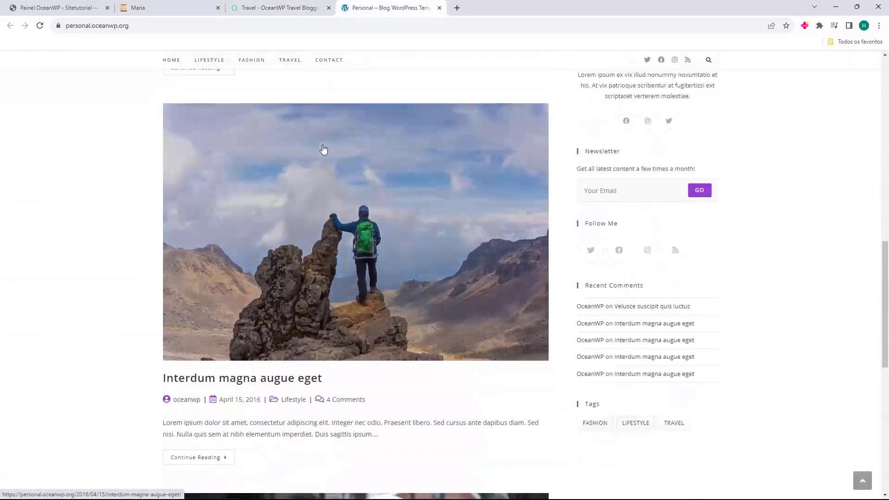
pyautogui.scroll(-8, 323, 149)
pyautogui.scroll(5, 321, 146)
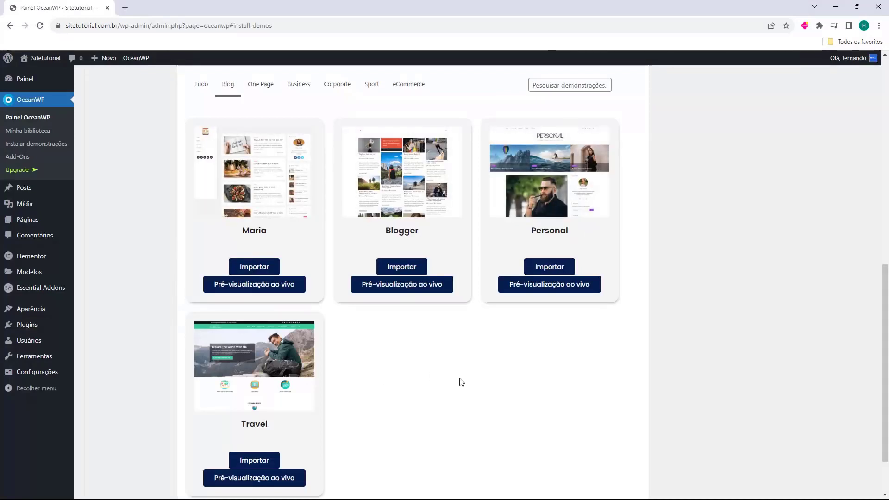
pyautogui.scroll(-2, 460, 381)
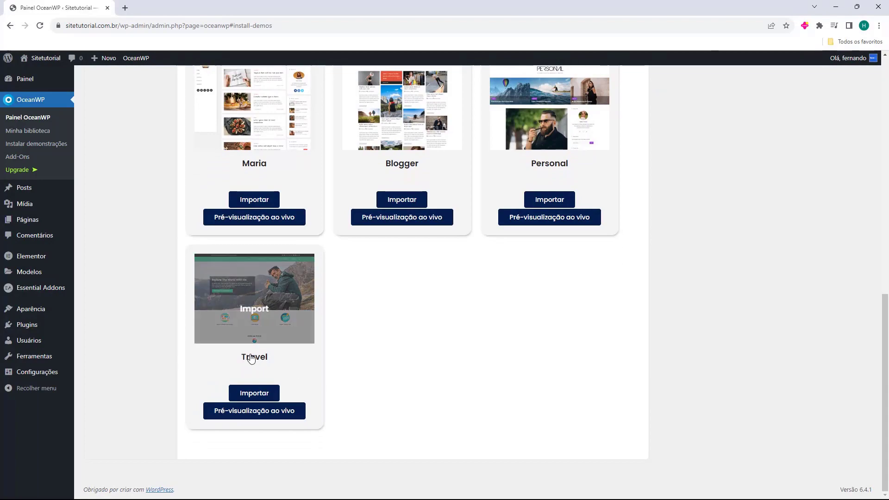
# Reopen the Travel demo's live preview and scroll through its homepage
pyautogui.click(246, 412)
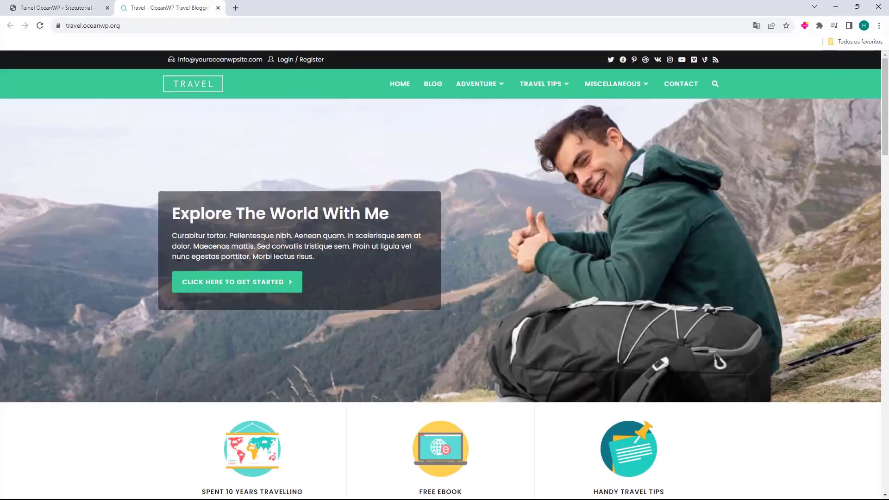
pyautogui.scroll(-12, 206, 221)
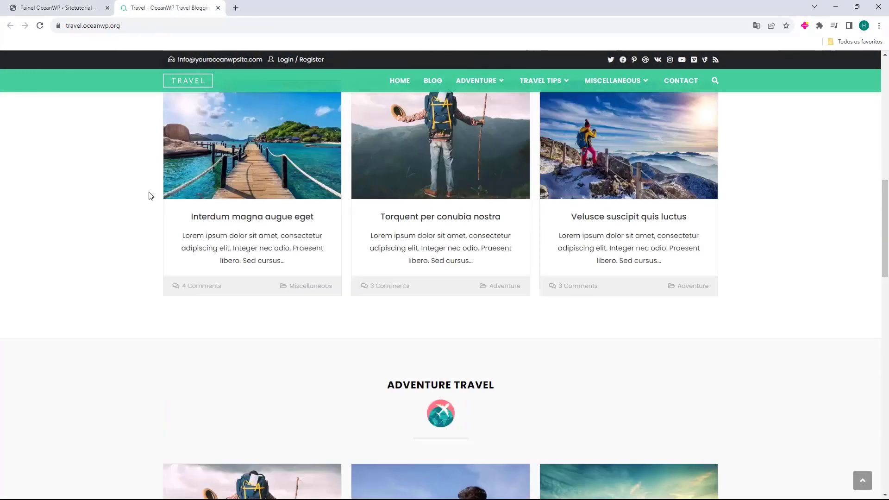
pyautogui.scroll(10, 146, 195)
pyautogui.scroll(2, 319, 164)
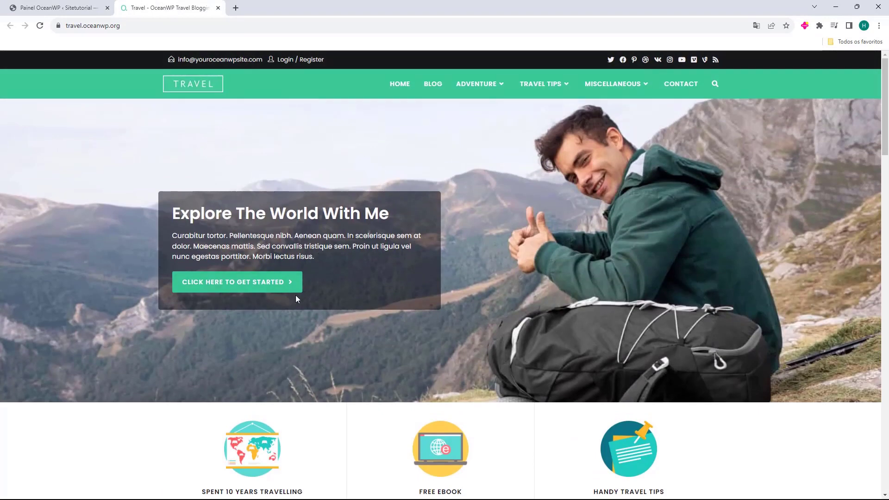
pyautogui.scroll(-4, 270, 230)
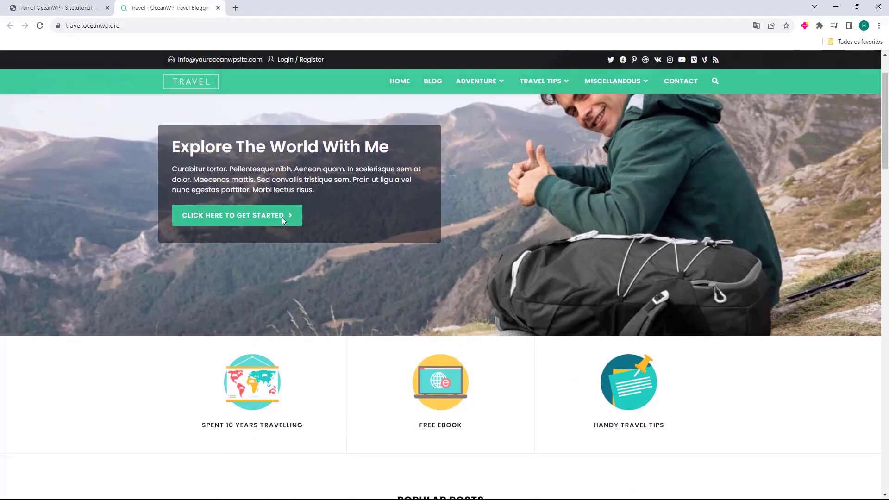
pyautogui.scroll(-3, 520, 222)
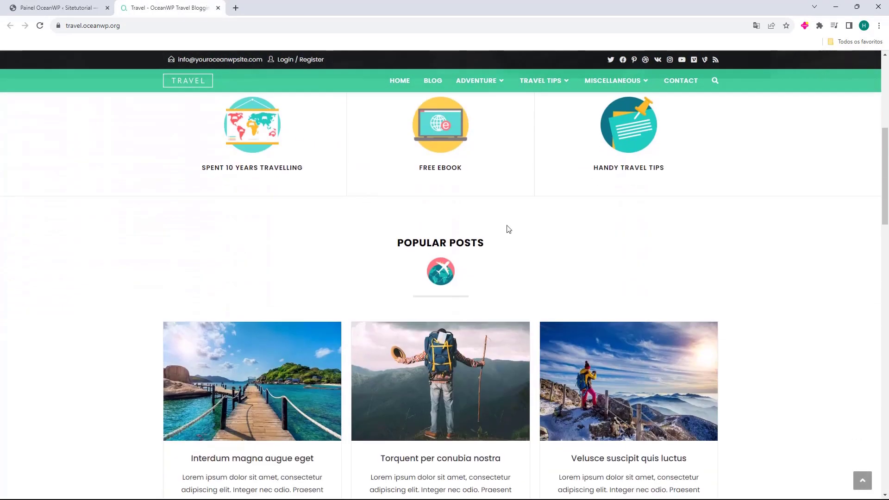
pyautogui.scroll(-1, 374, 224)
pyautogui.moveTo(375, 204); pyautogui.dragTo(479, 202)
pyautogui.scroll(-7, 463, 208)
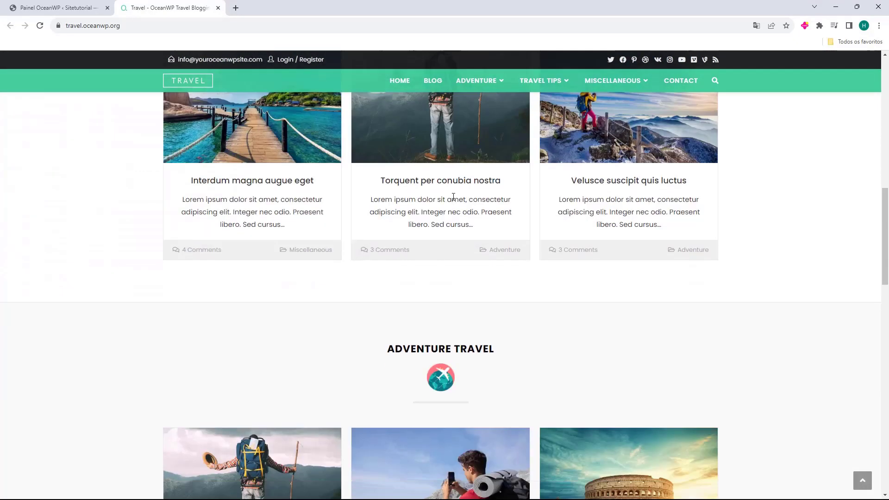
pyautogui.moveTo(385, 266); pyautogui.dragTo(492, 265)
pyautogui.scroll(-7, 430, 211)
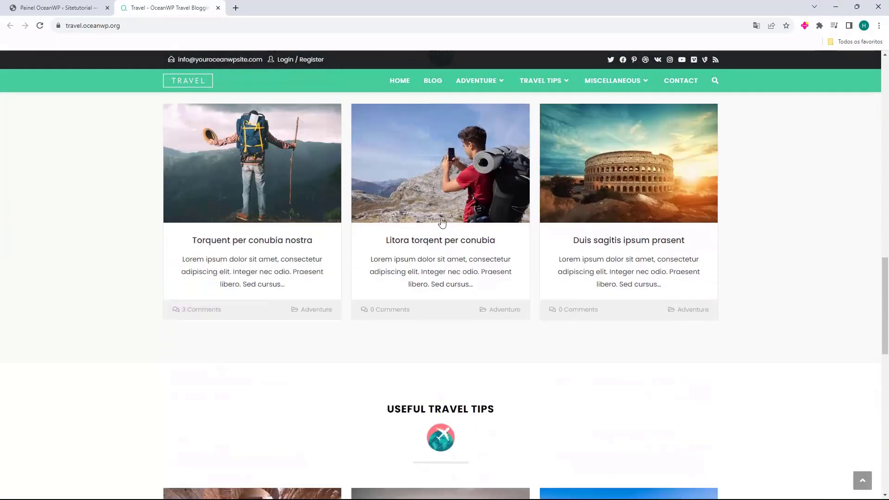
pyautogui.scroll(-9, 430, 212)
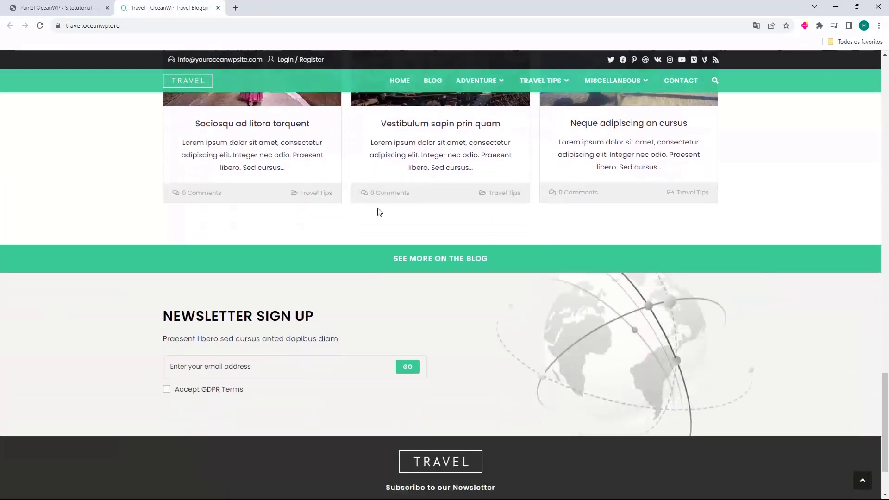
# View page 2 of the Travel demo's Blog, then close the preview tab
pyautogui.press('Home')
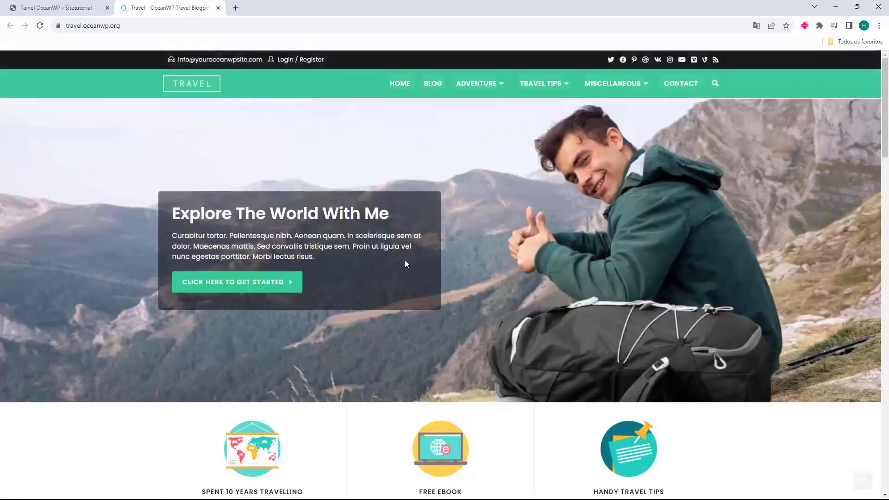
pyautogui.click(431, 88)
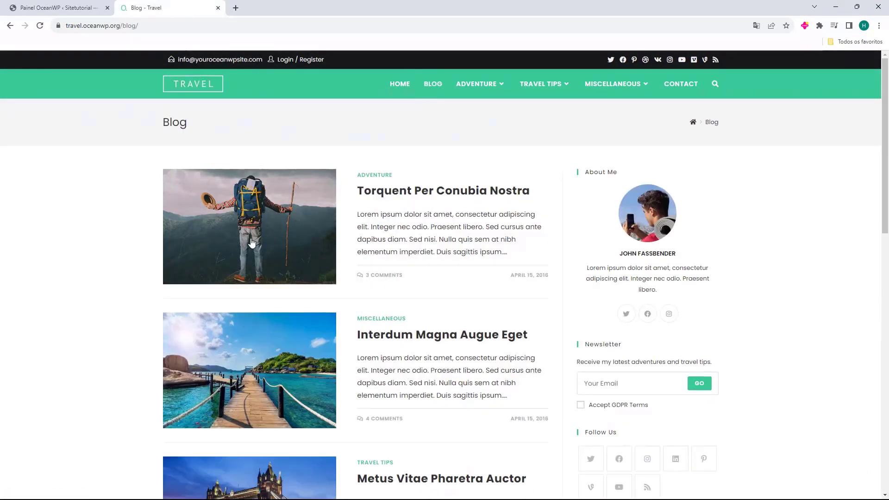
pyautogui.scroll(-13, 360, 231)
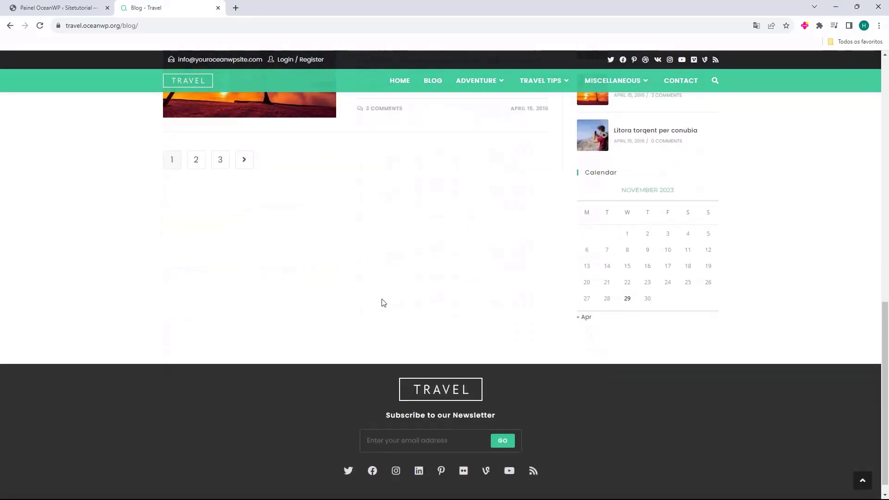
pyautogui.scroll(3, 393, 297)
pyautogui.click(205, 296)
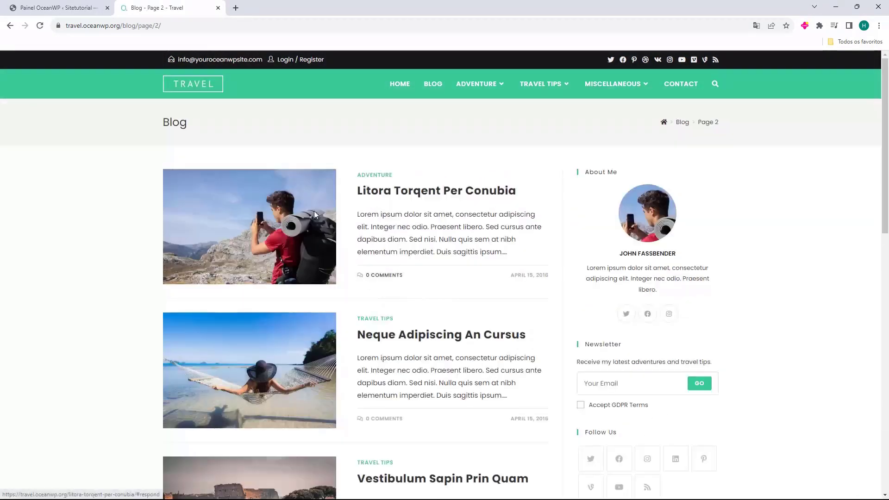
pyautogui.middleClick(171, 3)
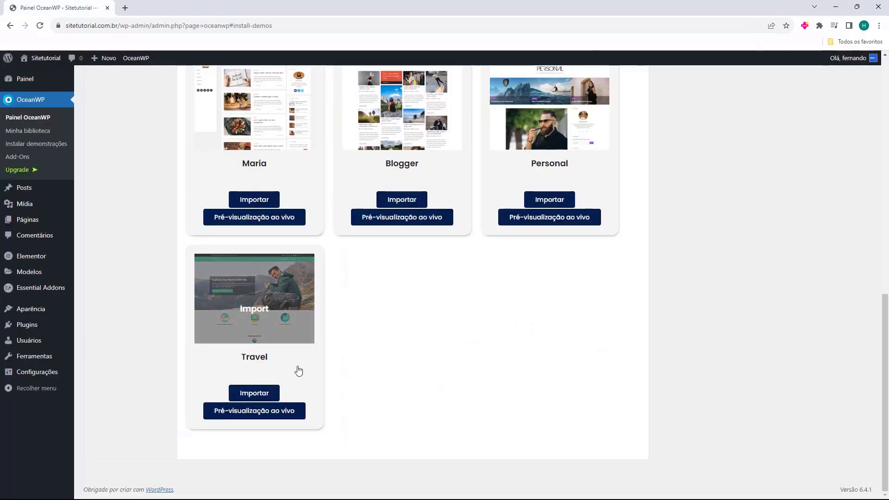
# Start the Travel demo import and install Ocean Custom Sidebar, Ocean Social Sharing and WPForms
pyautogui.click(251, 396)
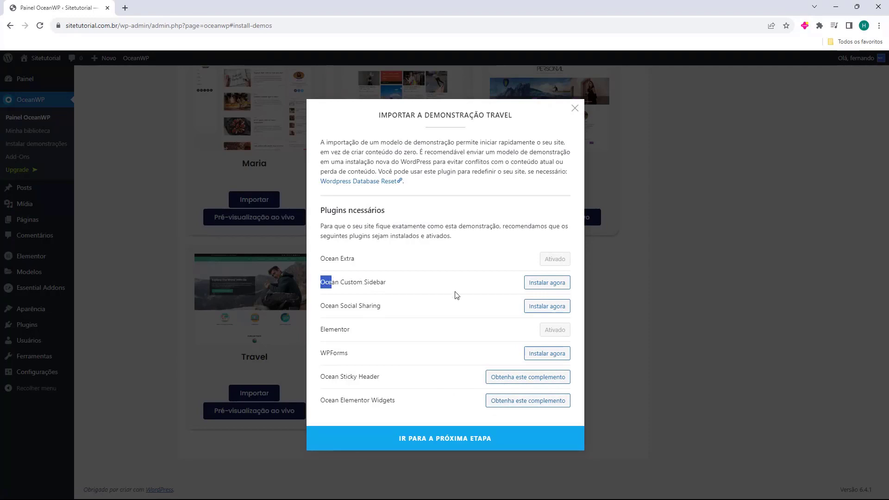
pyautogui.click(546, 282)
pyautogui.moveTo(318, 306); pyautogui.dragTo(466, 317)
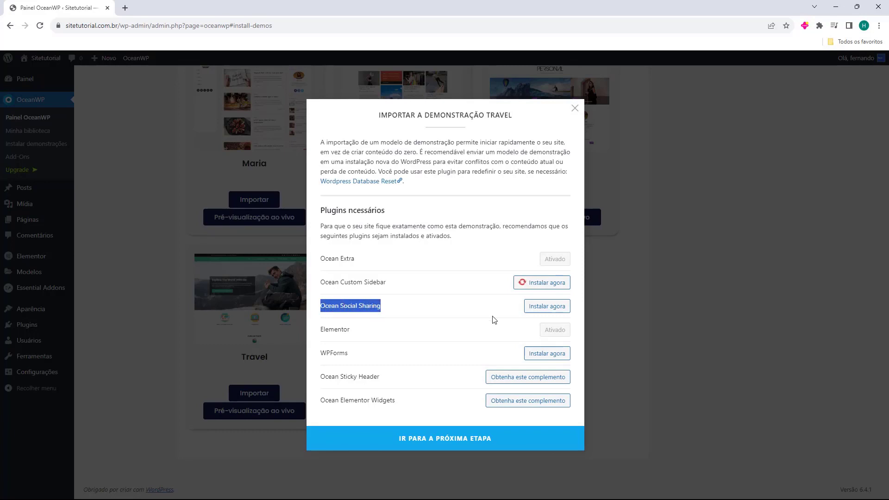
pyautogui.click(535, 307)
pyautogui.moveTo(320, 353); pyautogui.dragTo(334, 354)
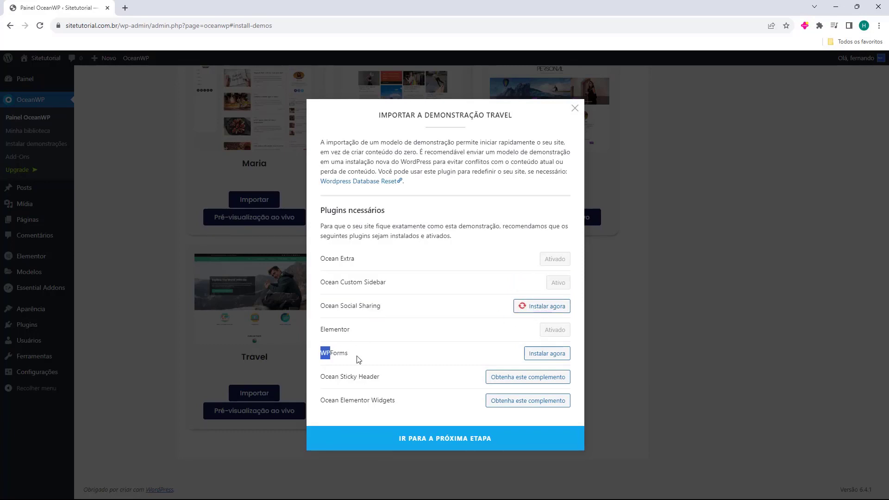
pyautogui.click(550, 362)
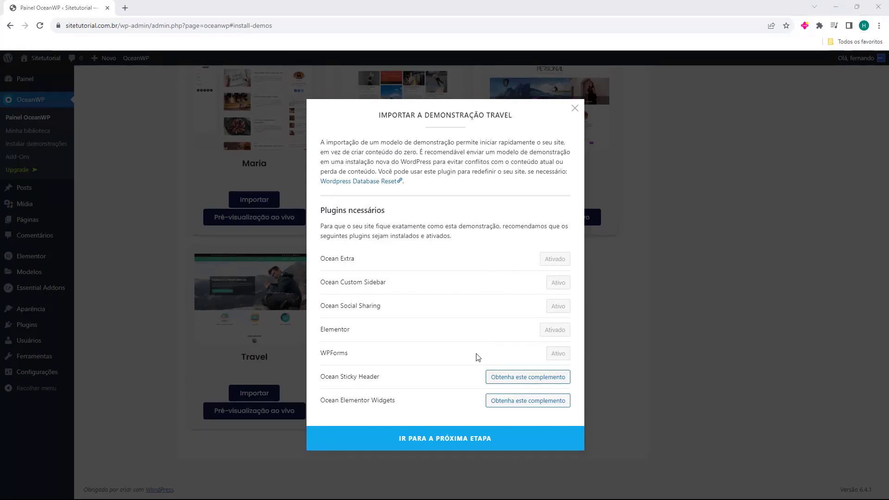
# Glance at the Ocean Sticky Header extension page, then continue to the next import step
pyautogui.click(526, 382)
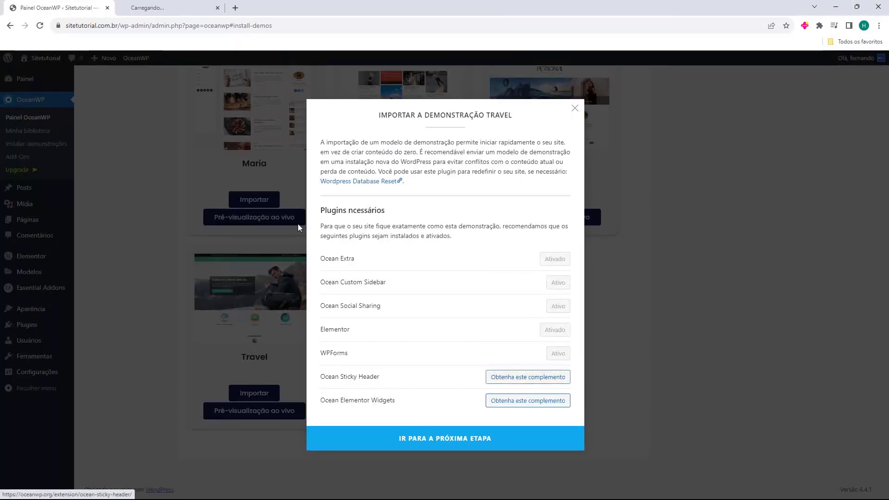
pyautogui.click(208, 4)
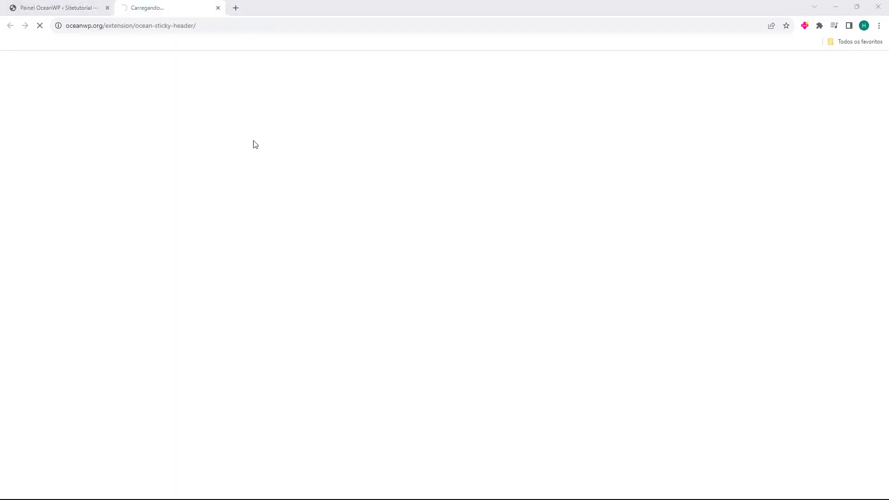
pyautogui.hotkey('ctrl', 'w')
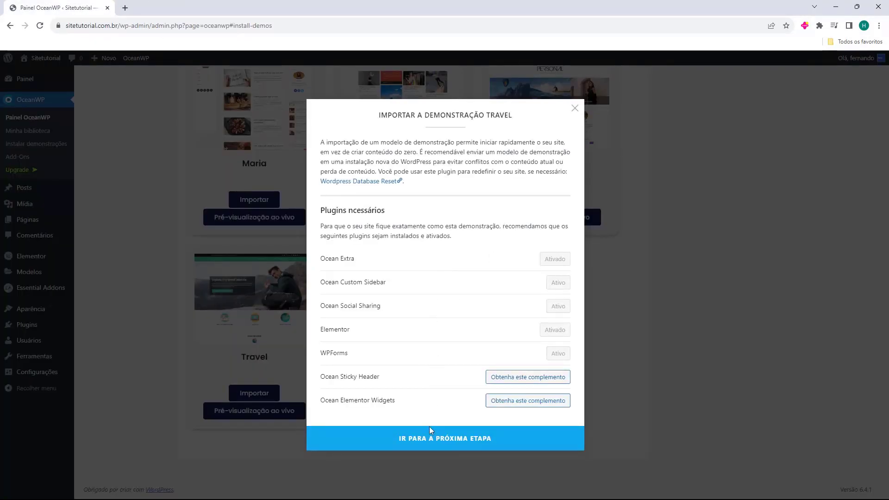
pyautogui.click(457, 442)
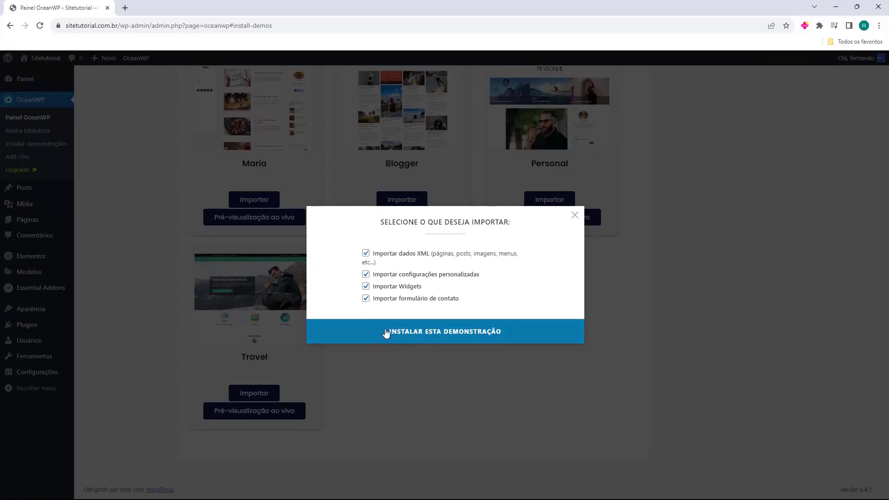
# Import the Travel demo with XML data, customizer settings, widgets and contact form, then view the site
pyautogui.click(445, 331)
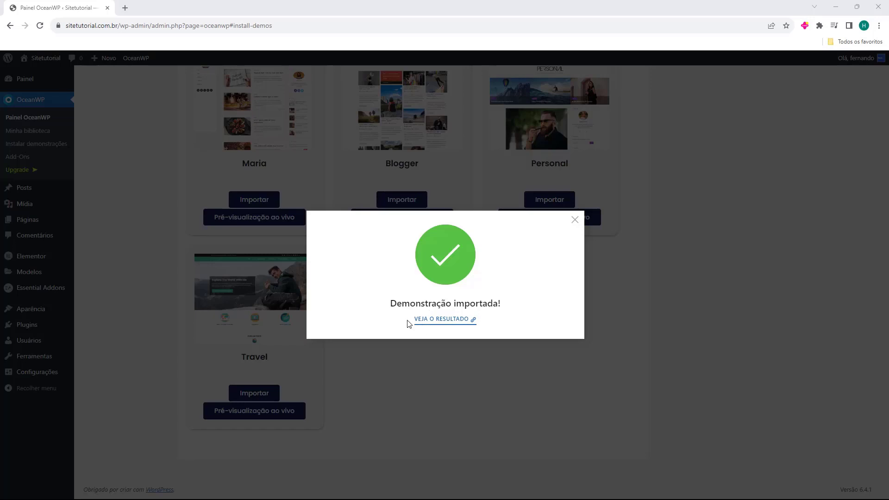
pyautogui.middleClick(423, 320)
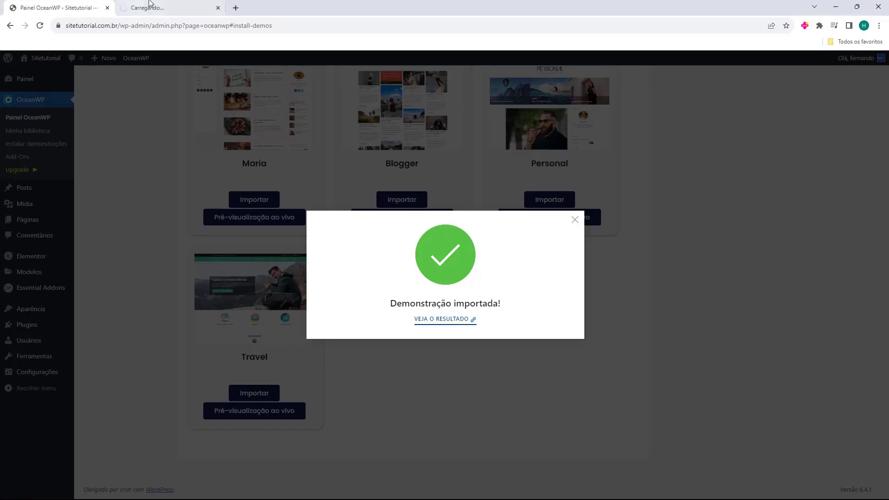
pyautogui.click(150, 5)
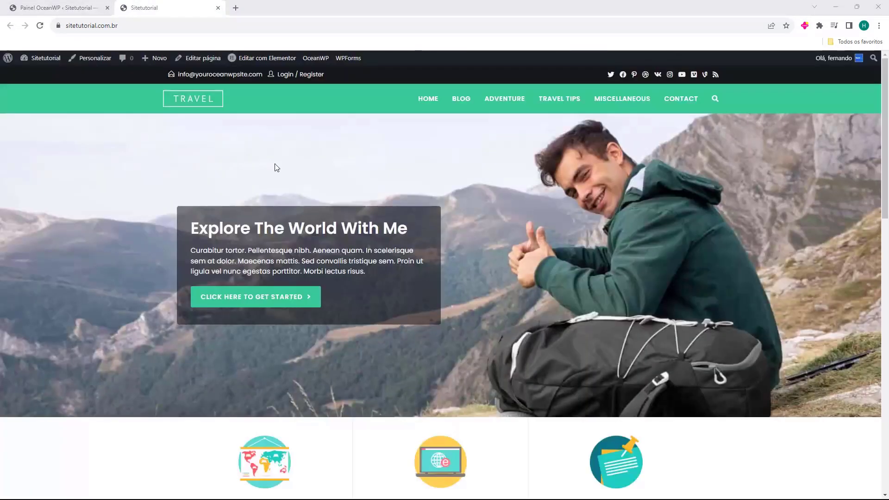
# Check the imported site's web address and scroll through its Travel-styled front page
pyautogui.click(67, 29)
pyautogui.click(155, 31)
pyautogui.scroll(-20, 507, 248)
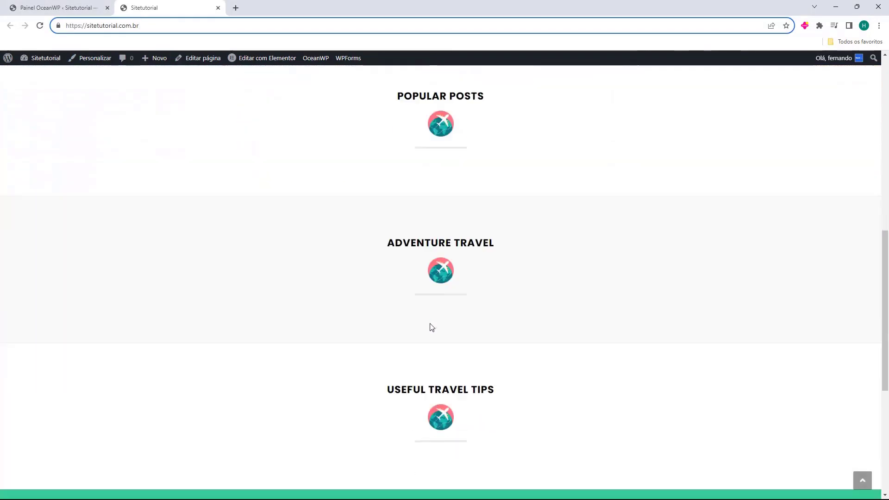
pyautogui.scroll(10, 492, 355)
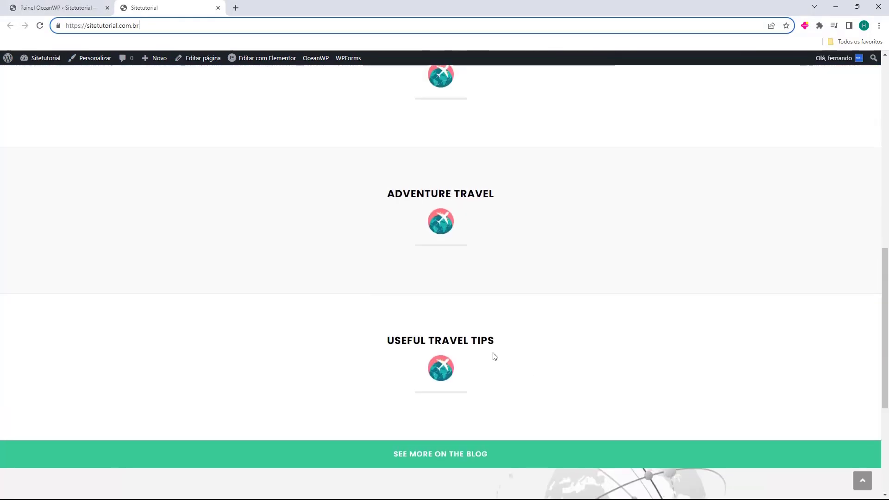
pyautogui.scroll(5, 462, 363)
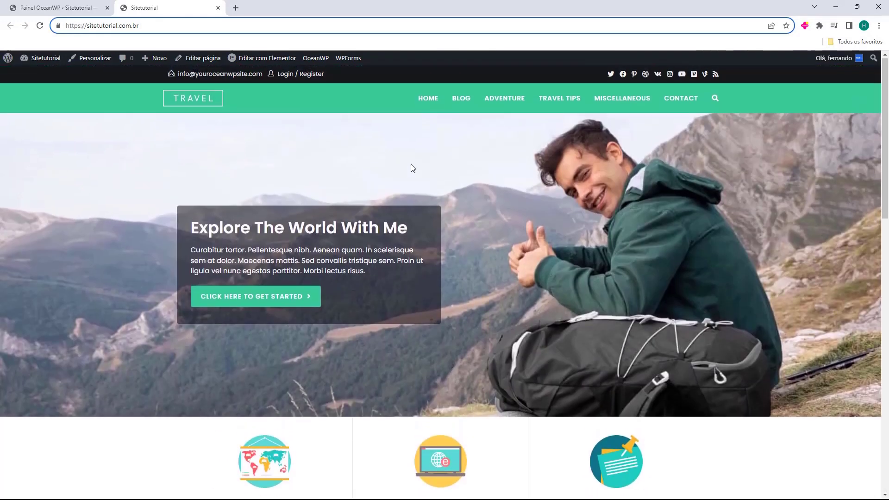
pyautogui.scroll(-6, 412, 168)
pyautogui.scroll(-3, 356, 302)
pyautogui.click(542, 246)
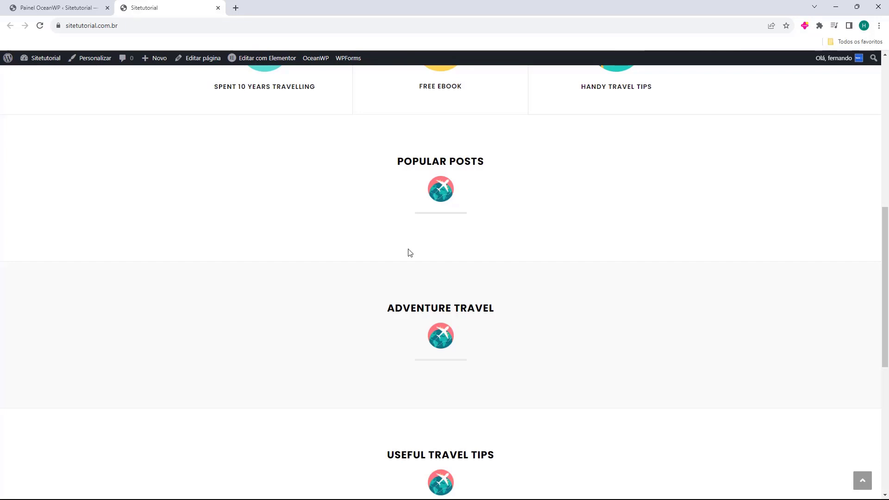
pyautogui.scroll(2, 389, 246)
pyautogui.scroll(-10, 471, 195)
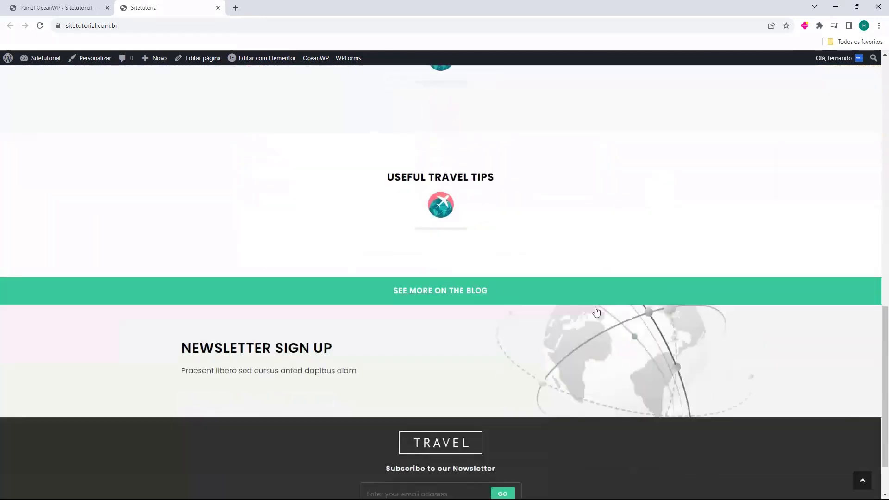
pyautogui.scroll(12, 309, 316)
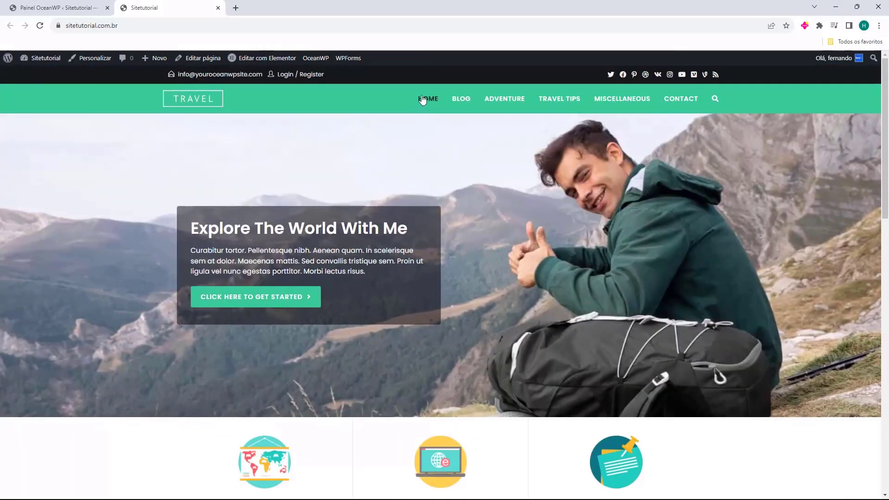
# Browse Blog pages 2 and 3 and read the Duis Sagitis Ipsum Prasent post
pyautogui.click(468, 103)
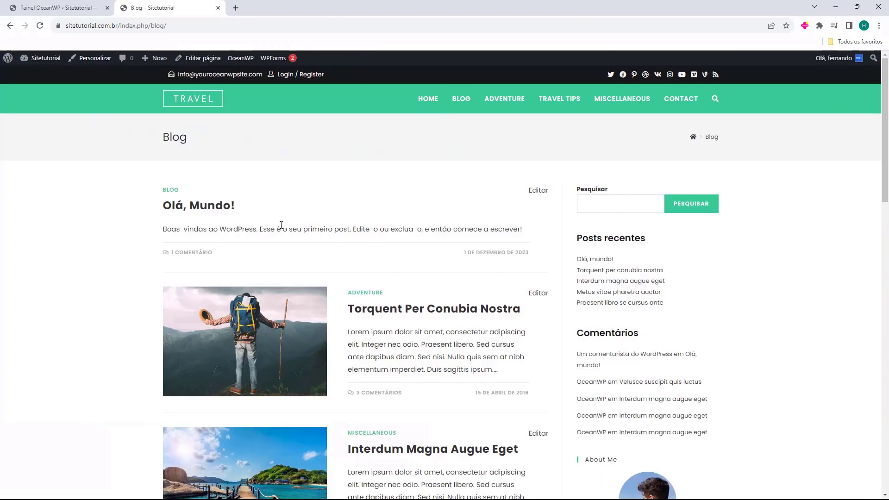
pyautogui.scroll(-8, 283, 223)
pyautogui.scroll(-3, 306, 227)
pyautogui.scroll(3, 278, 278)
pyautogui.click(194, 342)
pyautogui.scroll(-10, 278, 231)
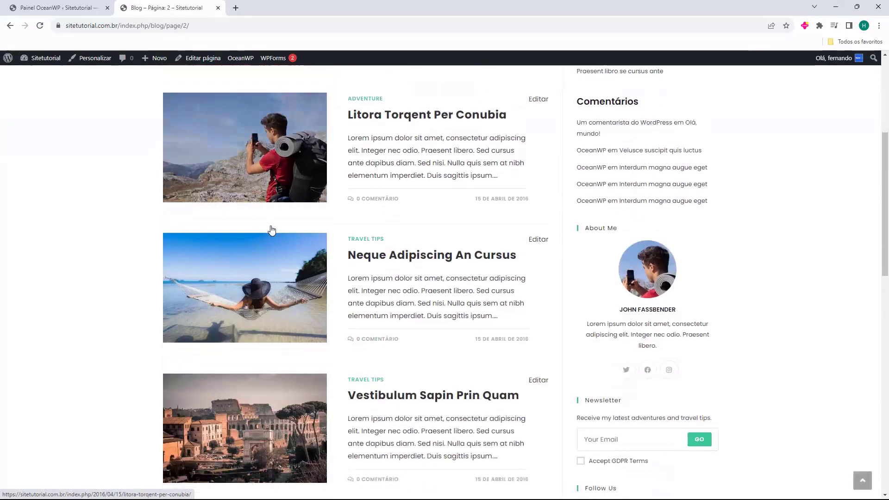
pyautogui.click(246, 299)
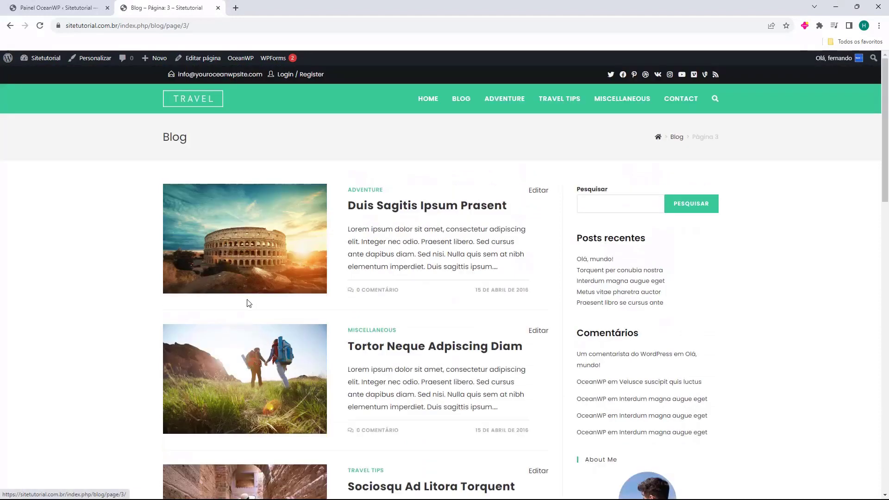
pyautogui.click(368, 214)
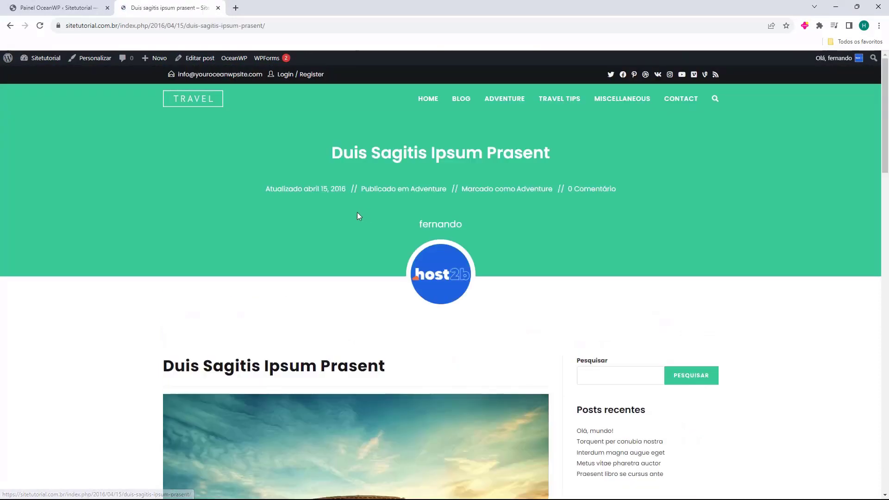
pyautogui.scroll(-1, 303, 230)
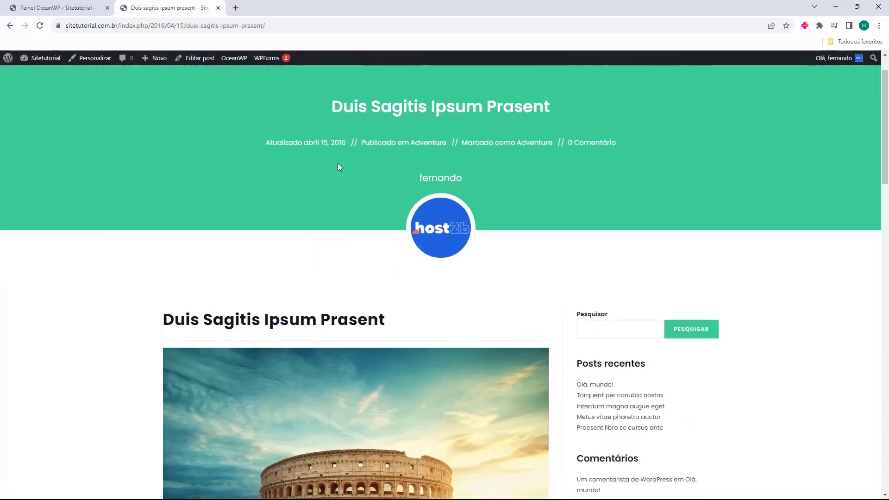
pyautogui.scroll(-10, 444, 180)
pyautogui.scroll(-8, 417, 264)
pyautogui.scroll(20, 385, 351)
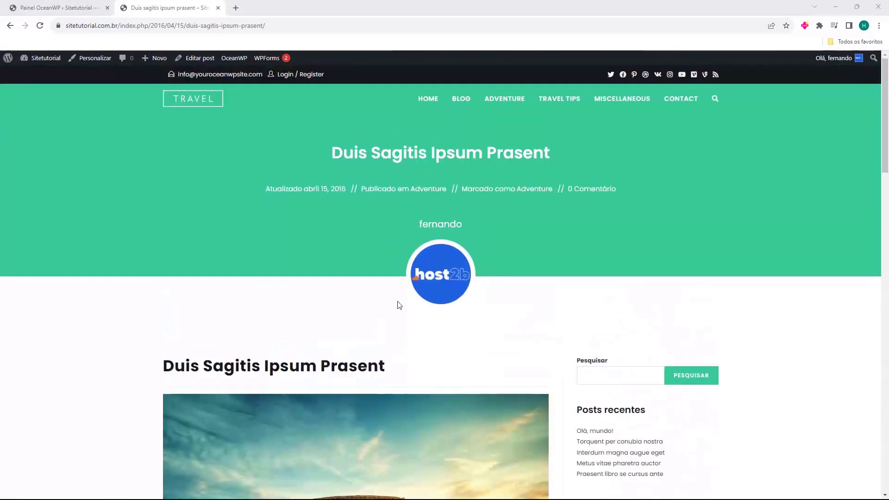
# Switch between the site's Home and Blog pages, then close the live site tab
pyautogui.click(425, 100)
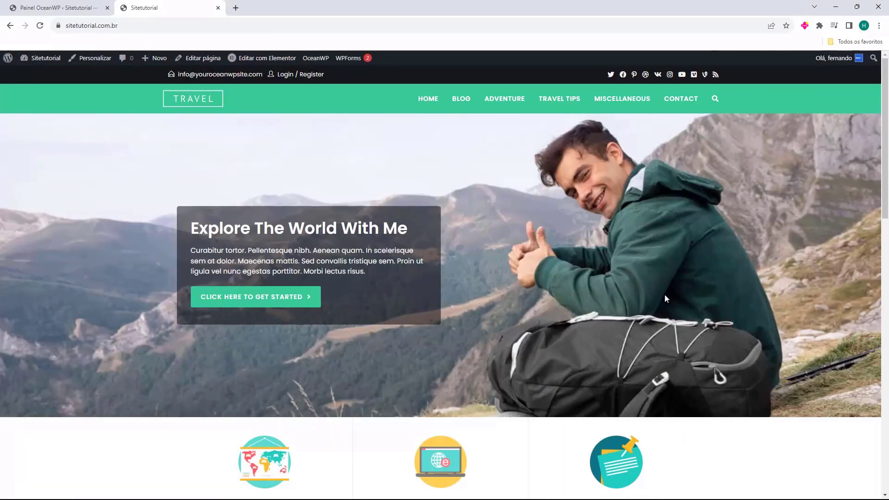
pyautogui.scroll(-13, 478, 273)
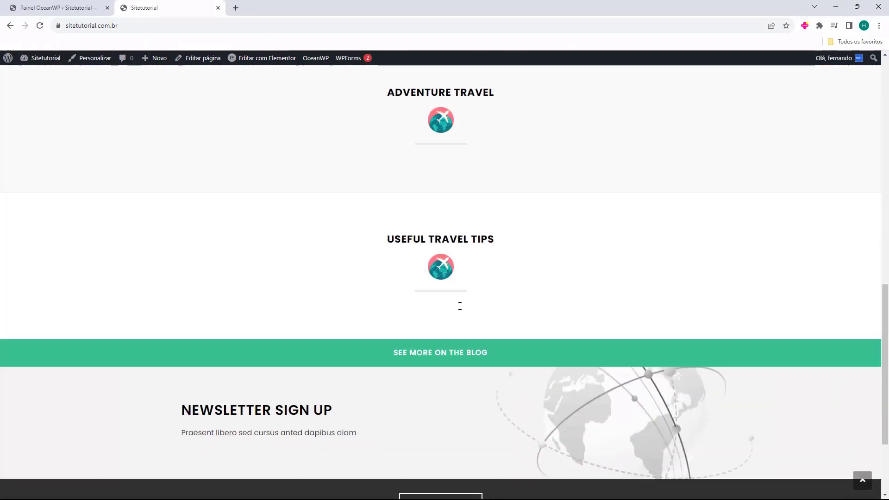
pyautogui.scroll(11, 449, 310)
pyautogui.scroll(2, 440, 315)
pyautogui.click(461, 98)
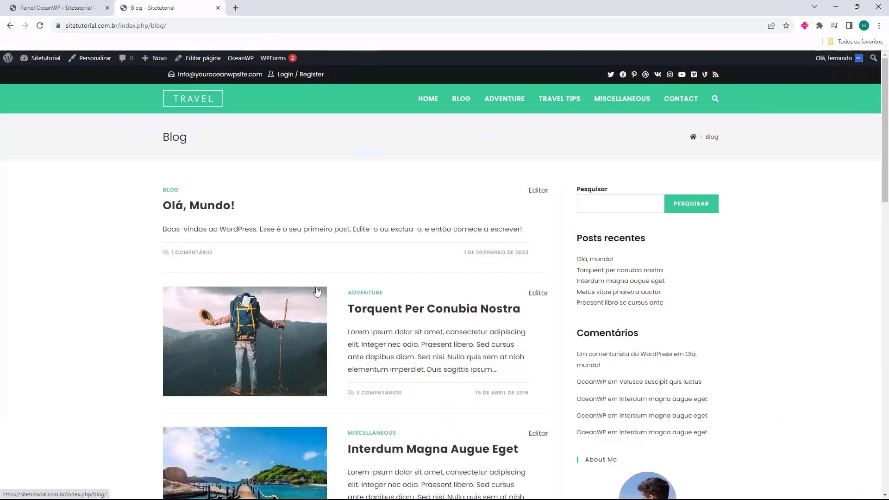
pyautogui.scroll(-3, 530, 244)
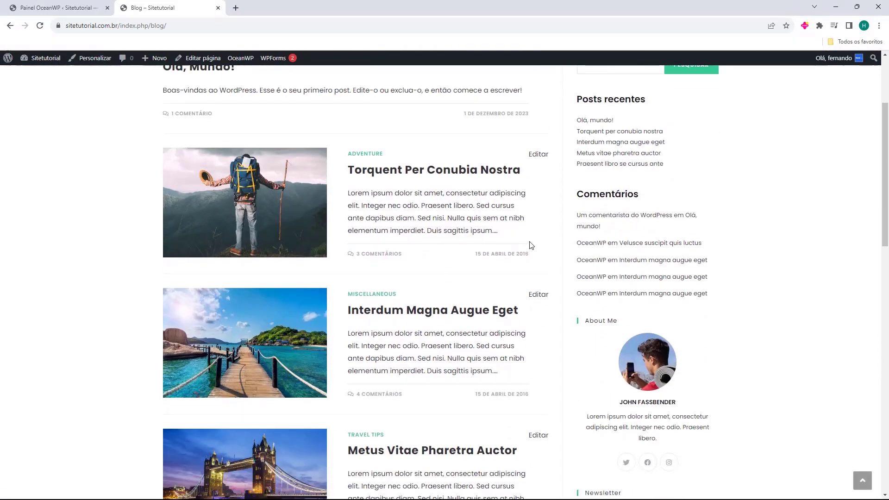
pyautogui.scroll(4, 530, 243)
pyautogui.click(422, 102)
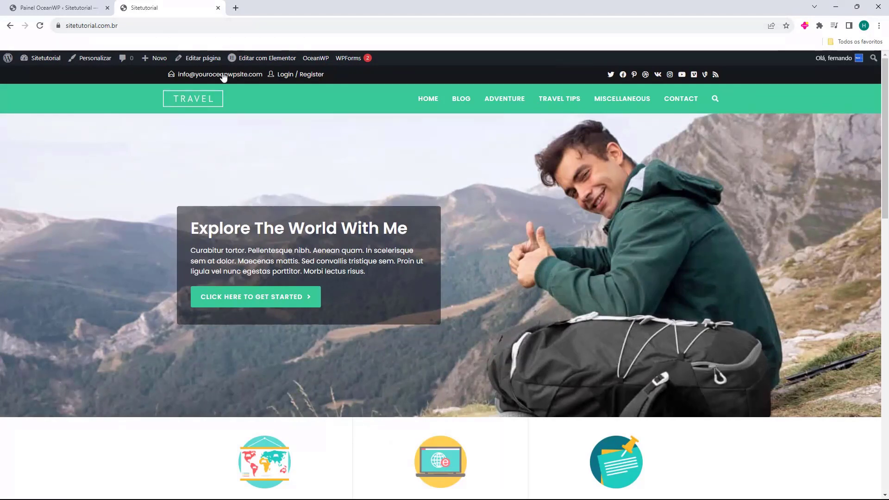
pyautogui.scroll(-15, 382, 307)
pyautogui.scroll(20, 465, 270)
pyautogui.click(460, 99)
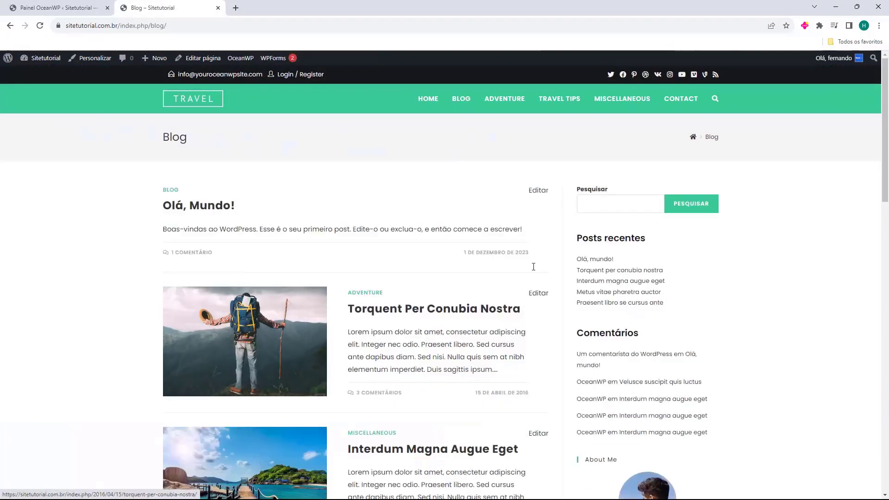
pyautogui.hotkey('ctrl', 'w')
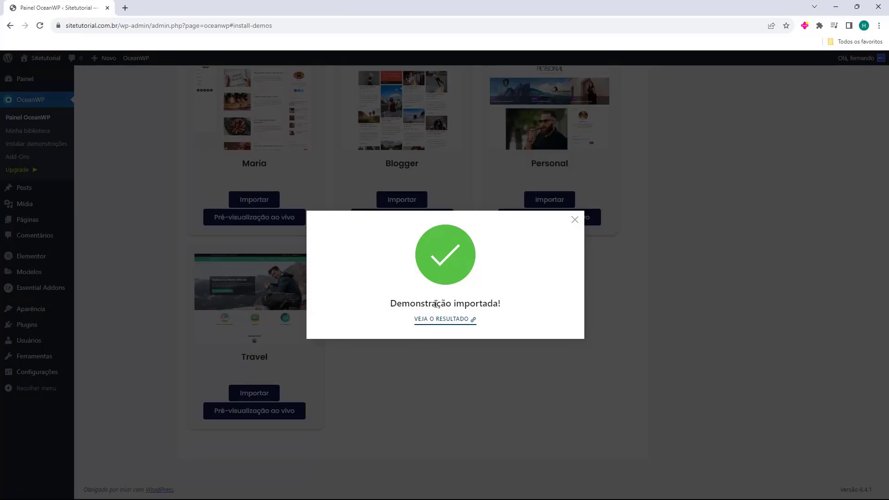
# Dismiss the import confirmation and customize the active OceanWP theme from Aparência > Temas
pyautogui.click(574, 221)
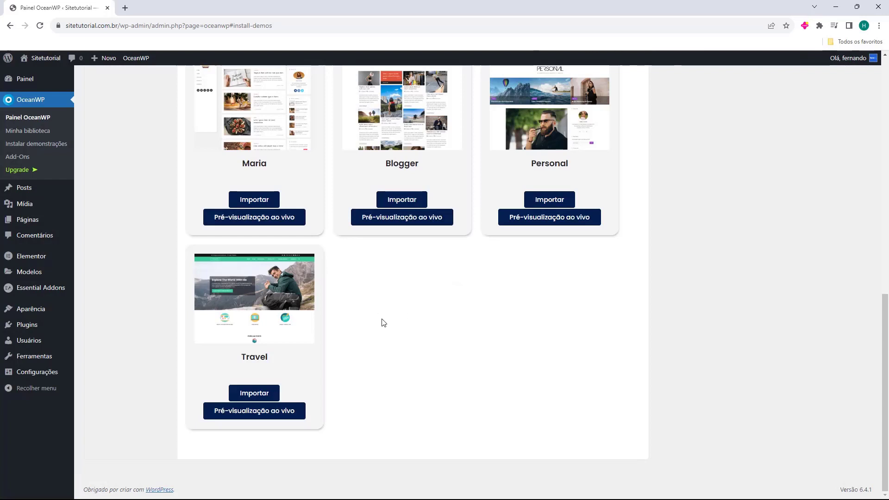
pyautogui.click(37, 315)
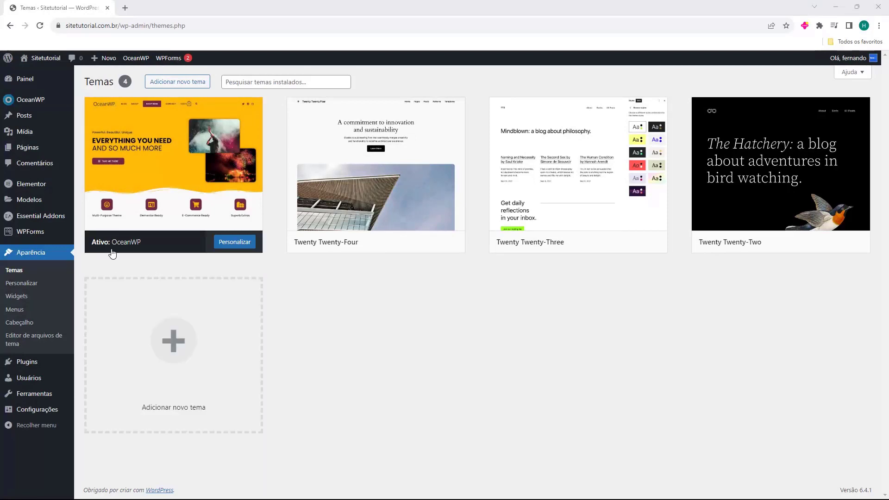
pyautogui.moveTo(113, 250)
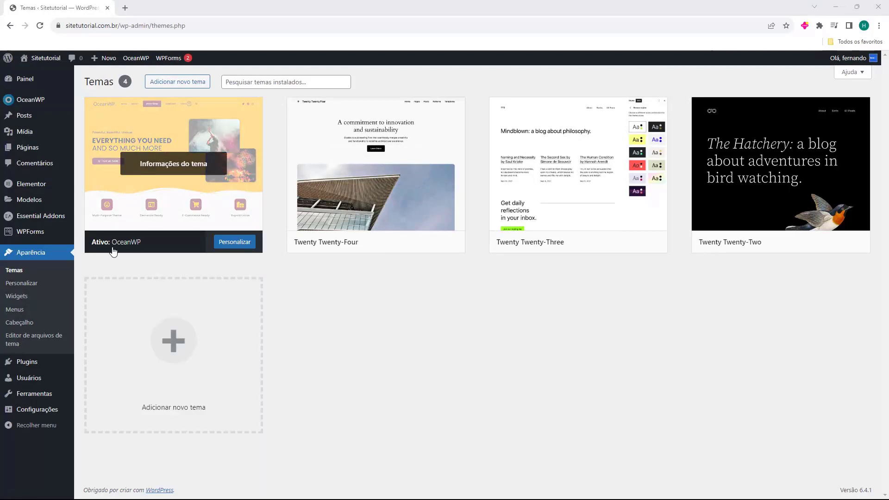
pyautogui.click(232, 243)
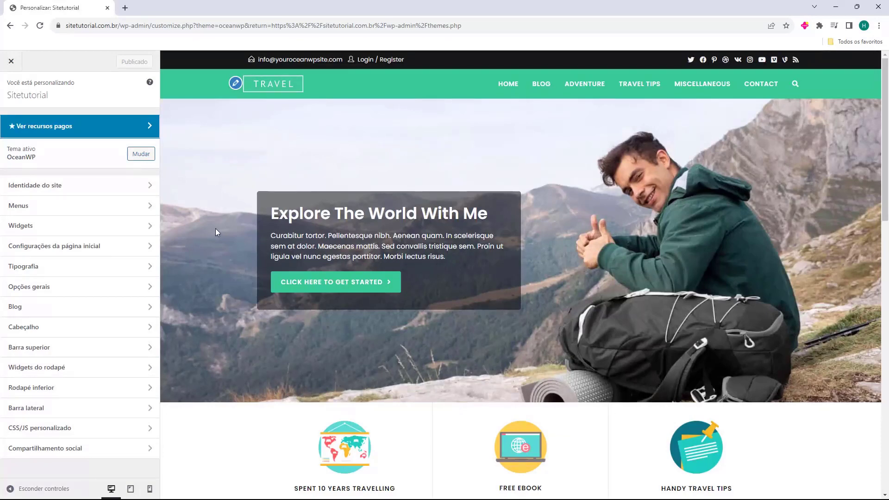
# Scroll through the Travel home page preview, then open Identidade do site
pyautogui.scroll(-5, 546, 195)
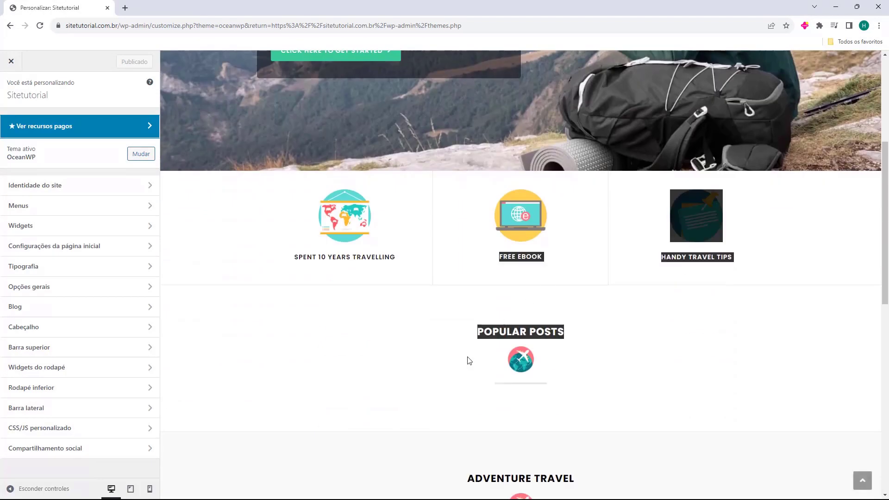
pyautogui.scroll(5, 463, 324)
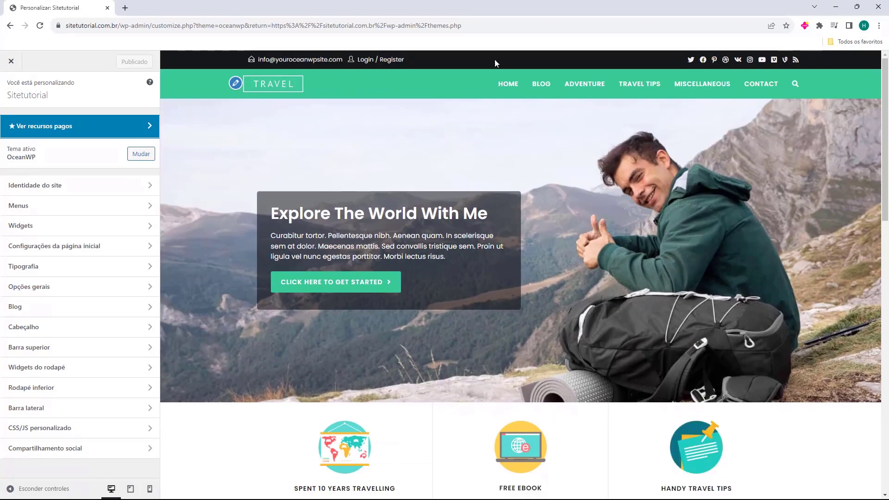
pyautogui.scroll(-3, 482, 193)
pyautogui.scroll(-8, 481, 193)
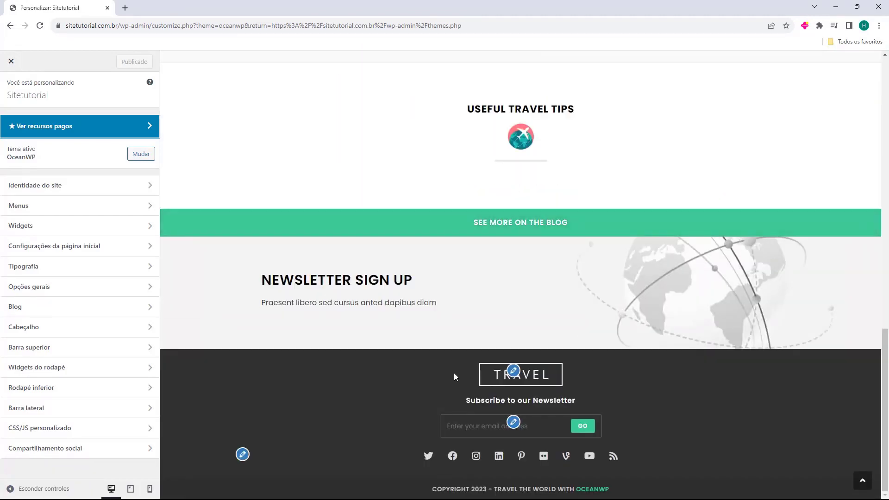
pyautogui.scroll(20, 551, 347)
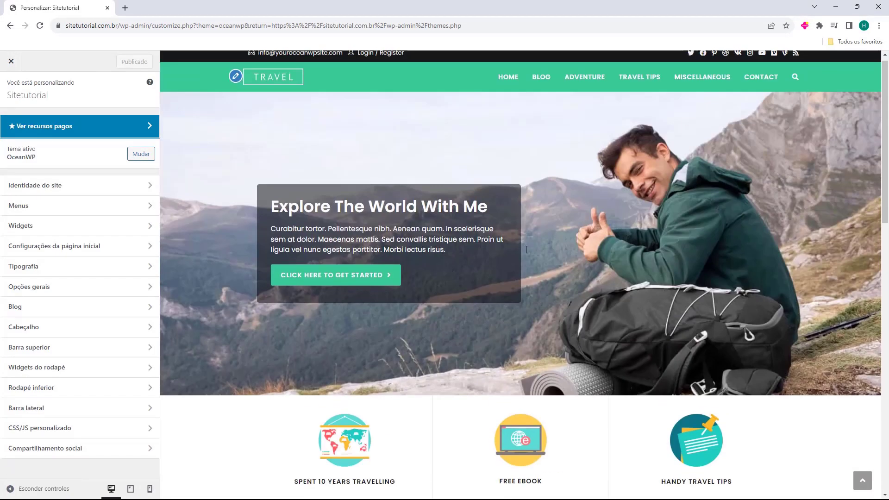
pyautogui.scroll(2, 580, 278)
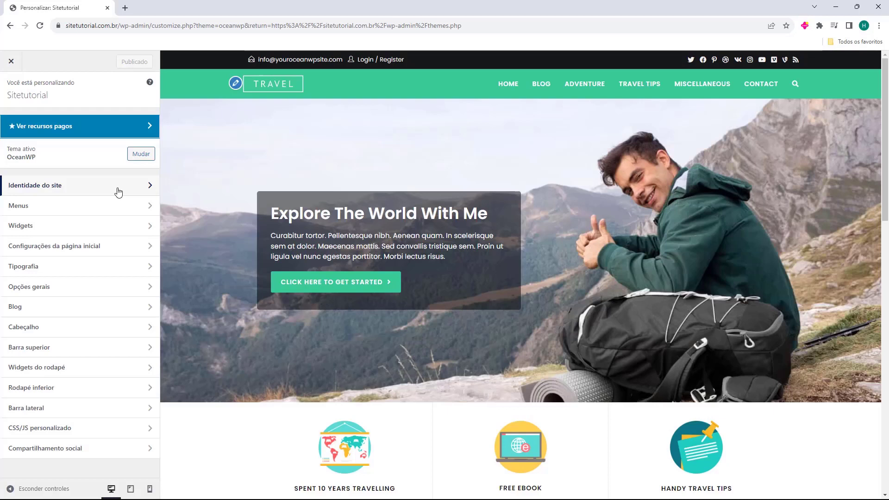
pyautogui.click(119, 191)
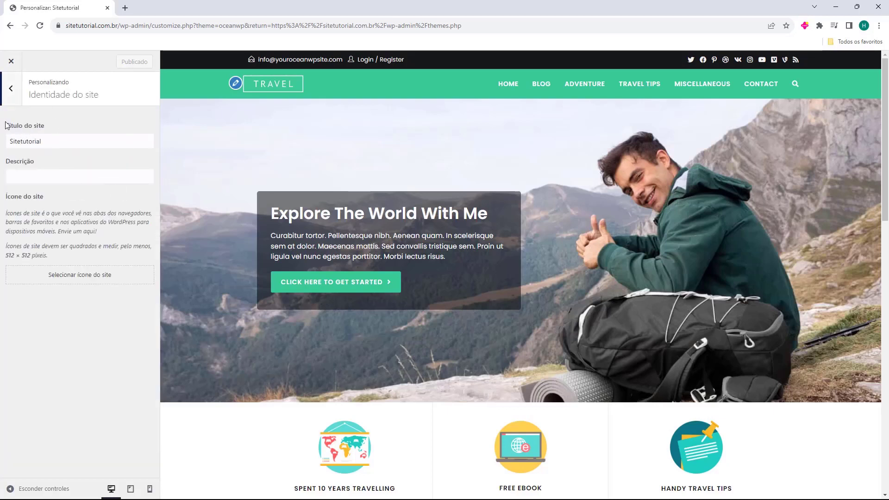
# Keep 'Sitetutorial' as the site title and move on to the Menus section with Main Menu
pyautogui.doubleClick(10, 140)
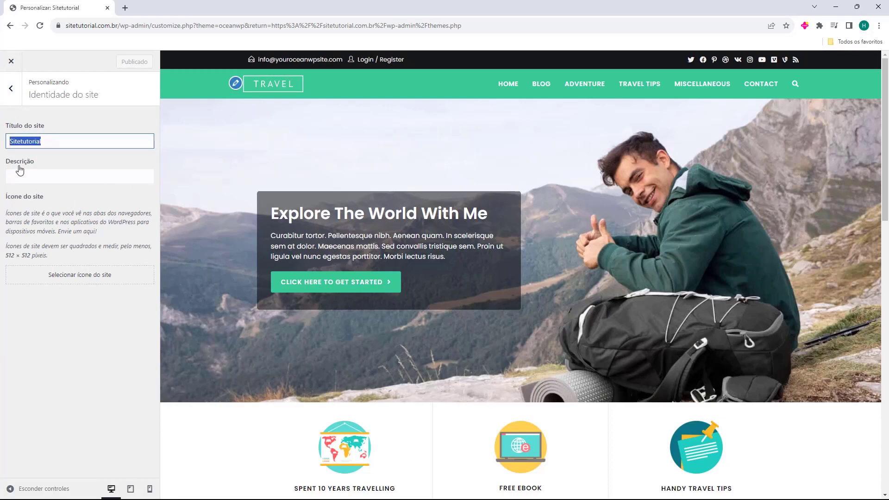
pyautogui.moveTo(26, 194); pyautogui.dragTo(24, 197)
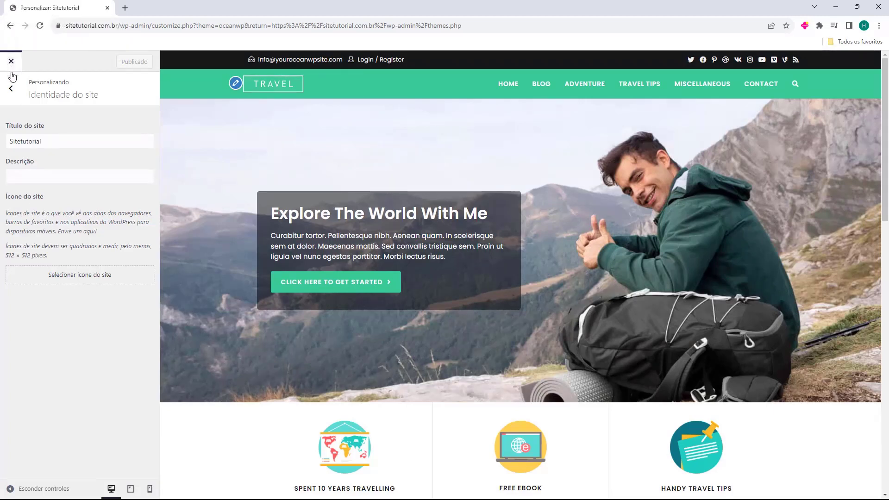
pyautogui.click(10, 88)
pyautogui.click(26, 210)
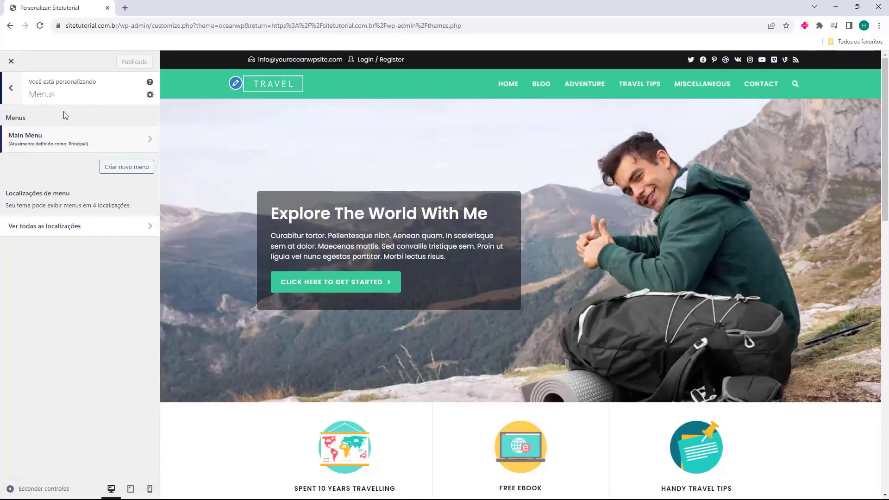
# Look over Widgets, preview the Blog and Home pages, then open Configurações da página inicial
pyautogui.click(12, 89)
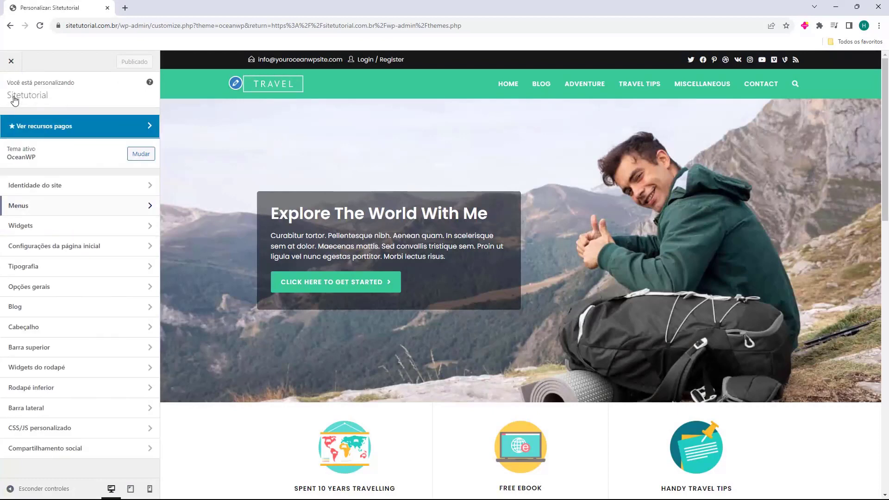
pyautogui.click(59, 235)
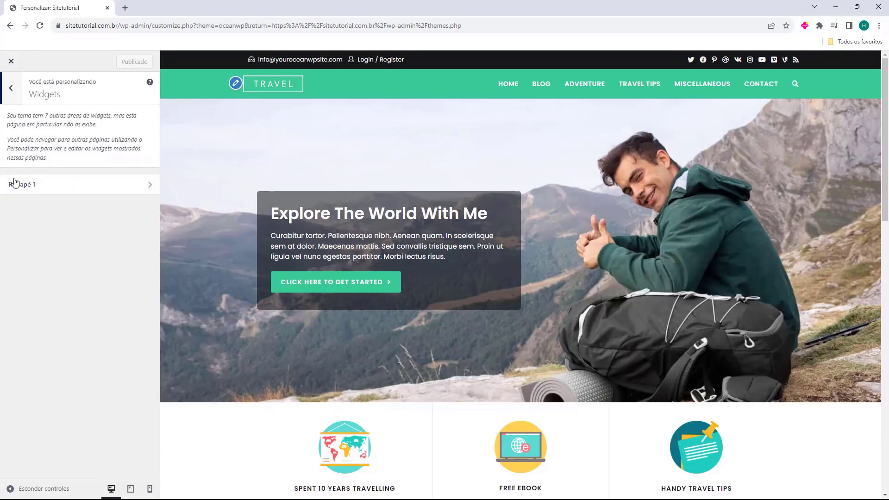
pyautogui.scroll(-15, 461, 307)
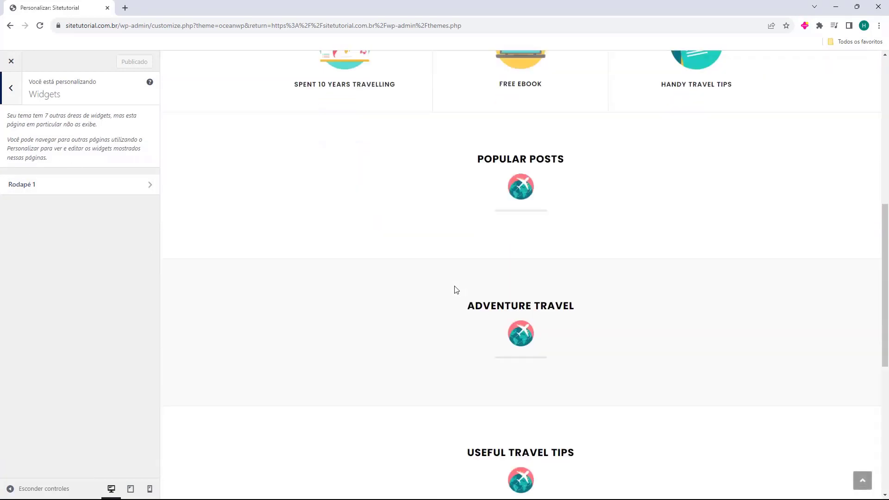
pyautogui.scroll(15, 369, 341)
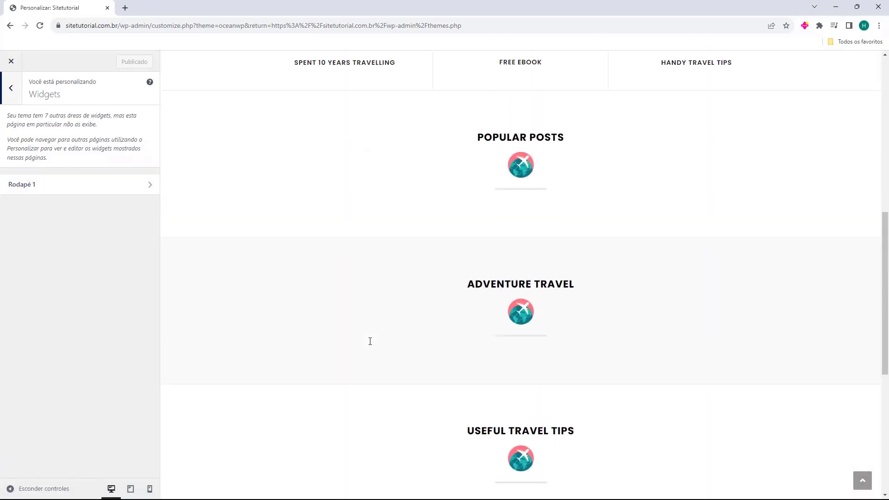
pyautogui.click(539, 84)
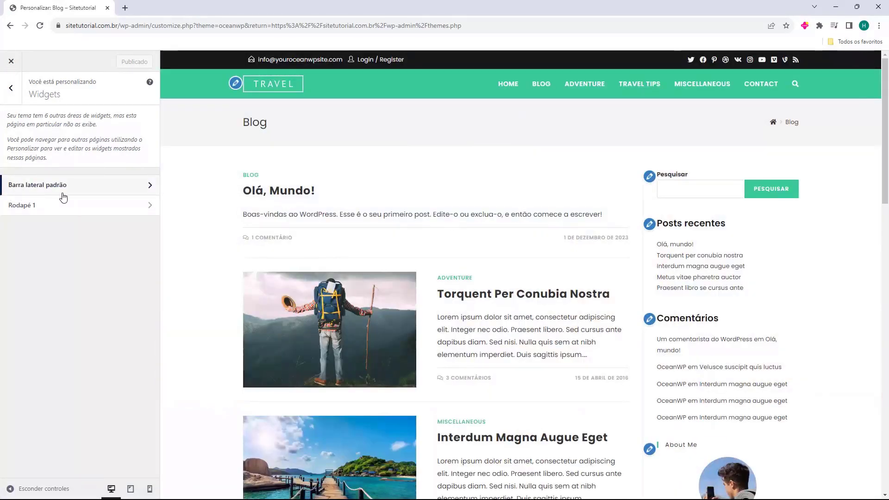
pyautogui.scroll(-2, 612, 245)
pyautogui.scroll(2, 611, 244)
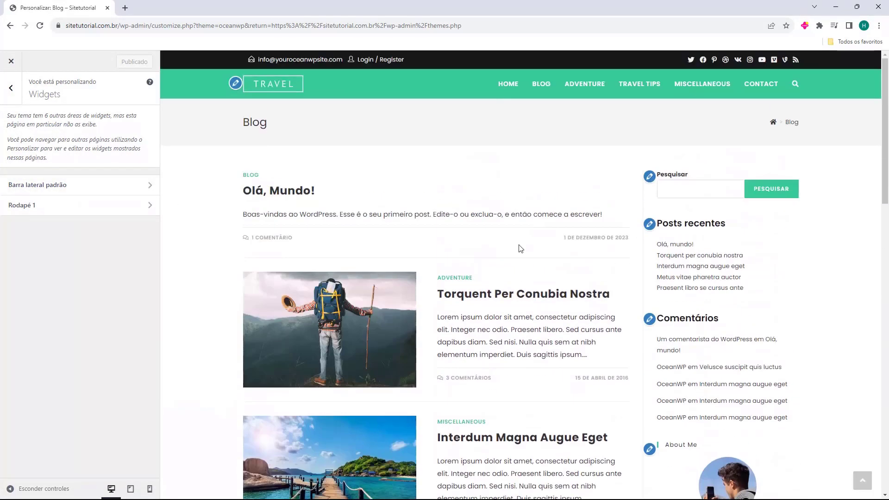
pyautogui.click(271, 93)
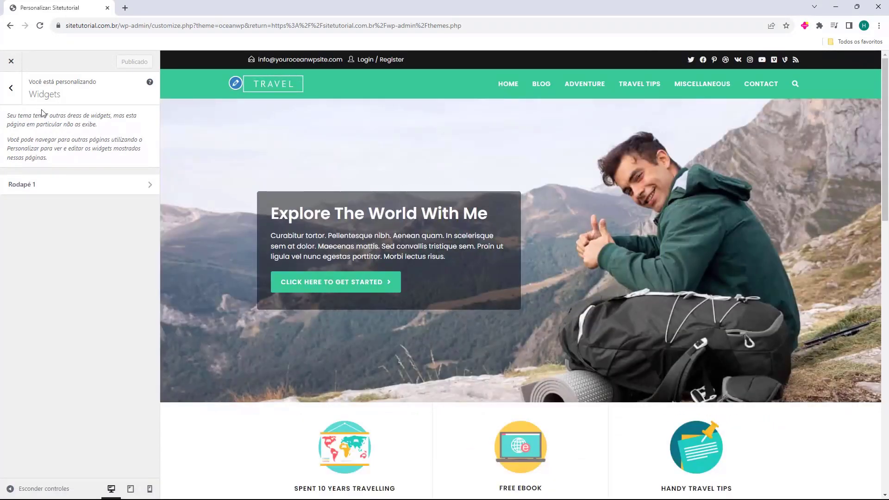
pyautogui.click(11, 88)
pyautogui.click(47, 251)
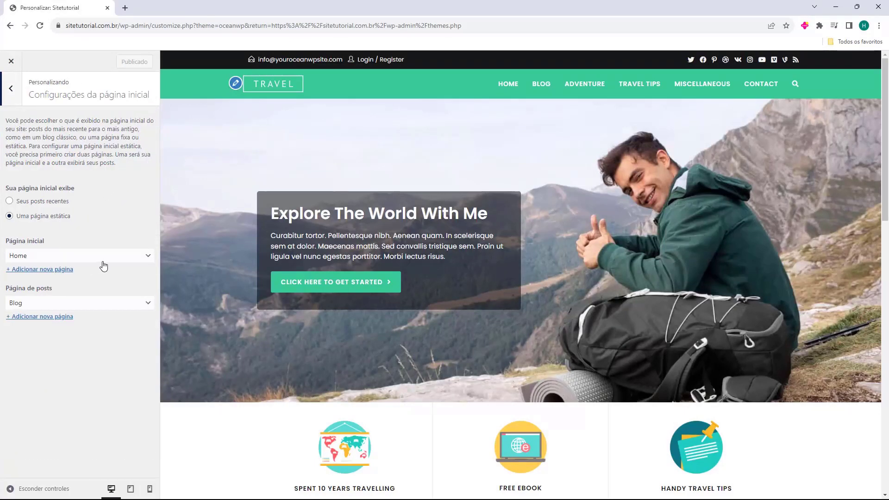
# Confirm Home stays the static front page and Blog stays the posts page
pyautogui.click(21, 260)
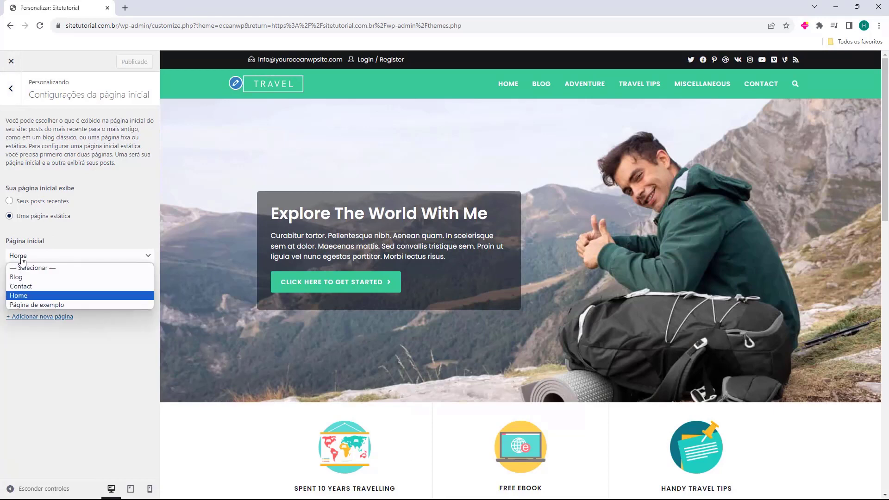
pyautogui.click(35, 295)
pyautogui.click(16, 305)
pyautogui.click(17, 307)
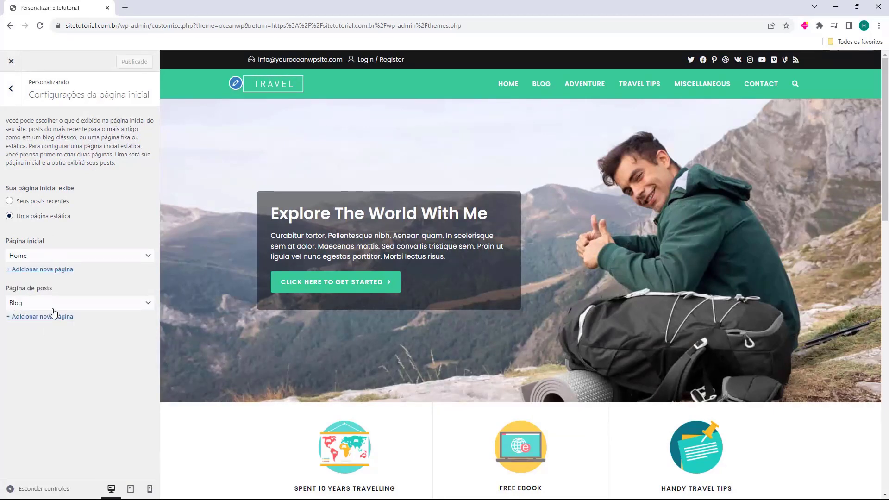
# Browse the Tipografia panels for general, body, all headings and H3 without changes, then return
pyautogui.click(19, 94)
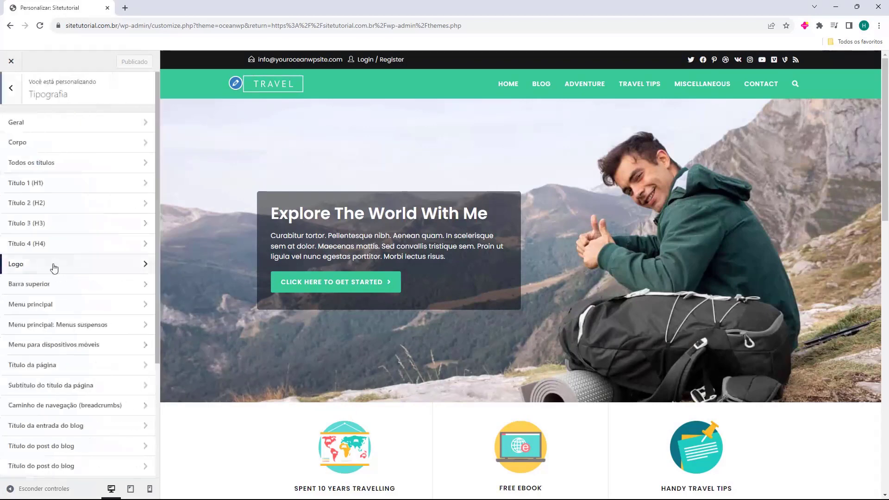
pyautogui.scroll(-3, 58, 228)
pyautogui.scroll(3, 94, 256)
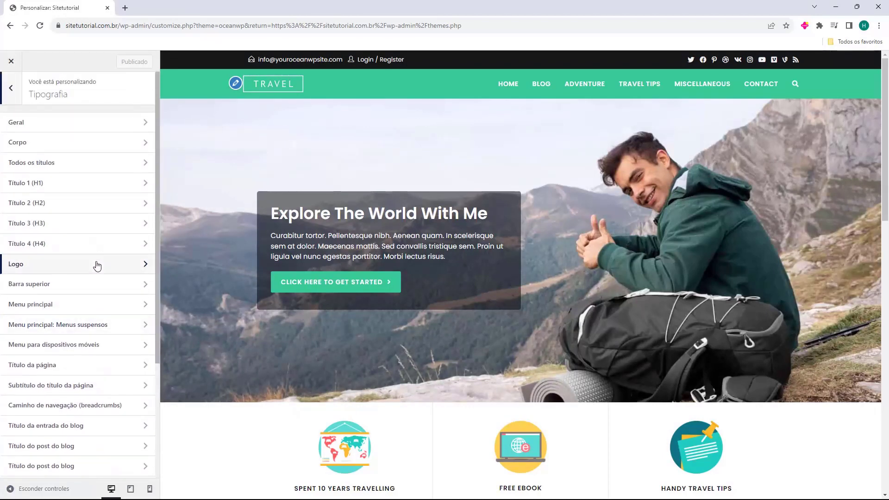
pyautogui.click(69, 131)
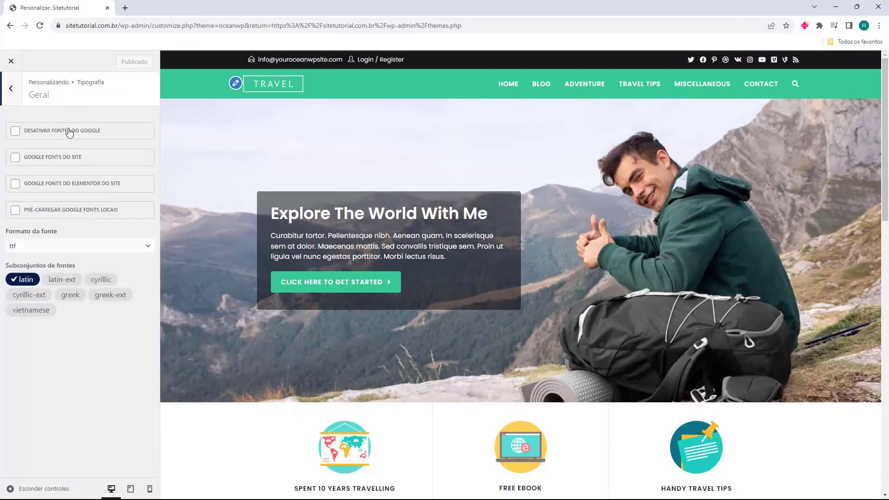
pyautogui.click(12, 94)
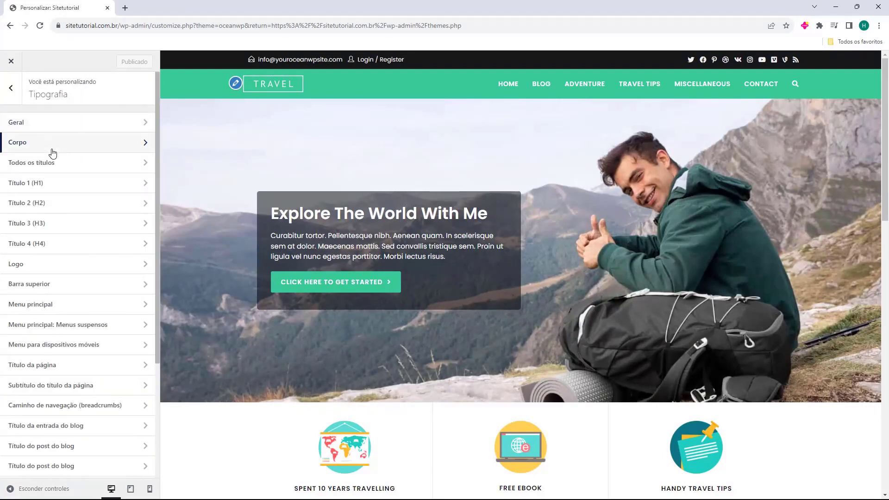
pyautogui.click(50, 144)
pyautogui.click(12, 94)
pyautogui.click(43, 161)
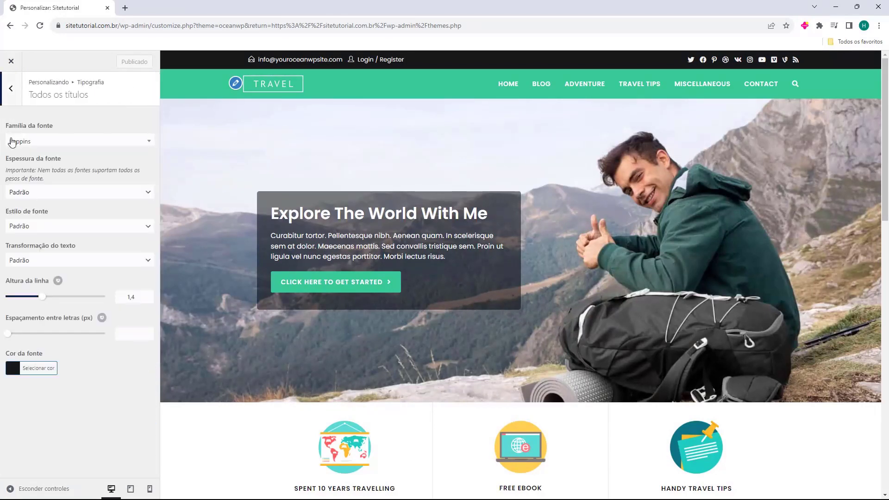
pyautogui.click(15, 94)
pyautogui.click(73, 226)
pyautogui.click(16, 86)
pyautogui.click(16, 86)
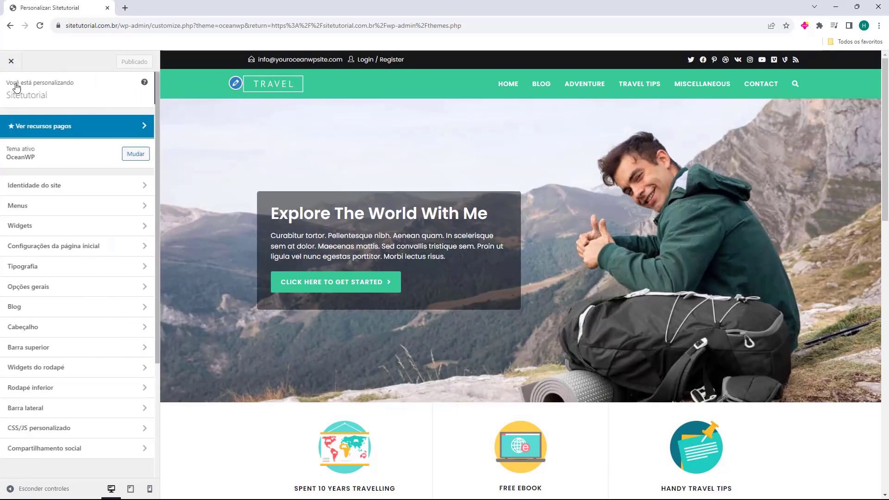
pyautogui.click(61, 287)
pyautogui.click(76, 124)
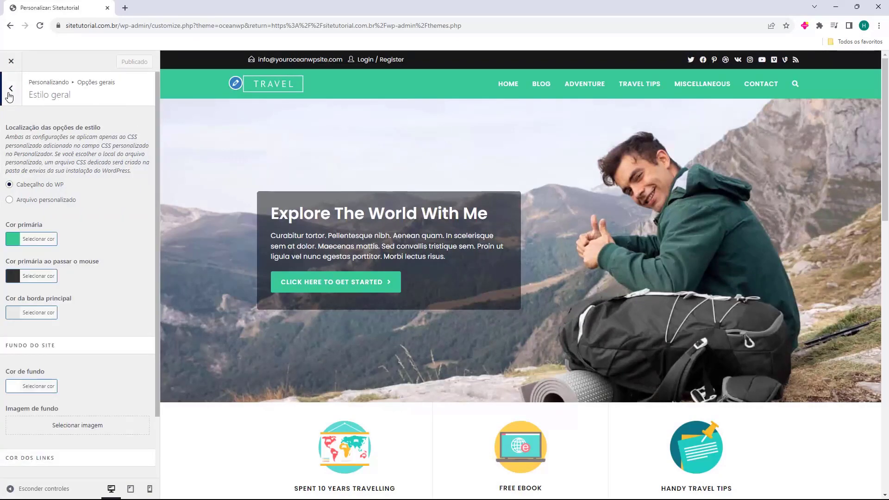
pyautogui.click(9, 90)
pyautogui.click(71, 152)
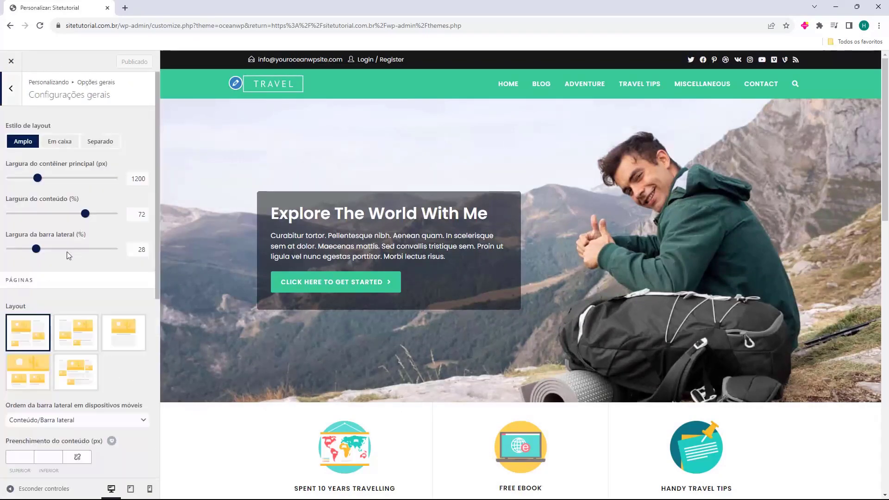
pyautogui.click(11, 93)
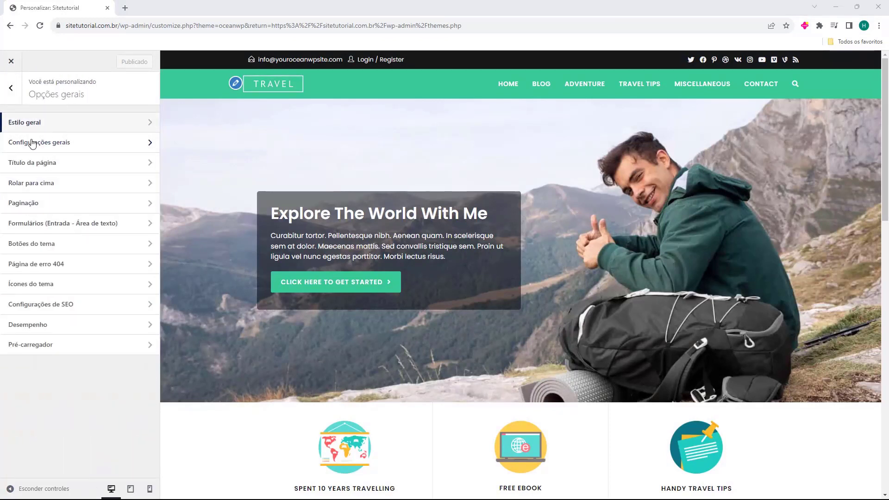
pyautogui.click(54, 185)
pyautogui.scroll(-1, 79, 241)
pyautogui.scroll(1, 77, 244)
pyautogui.click(11, 88)
pyautogui.click(46, 226)
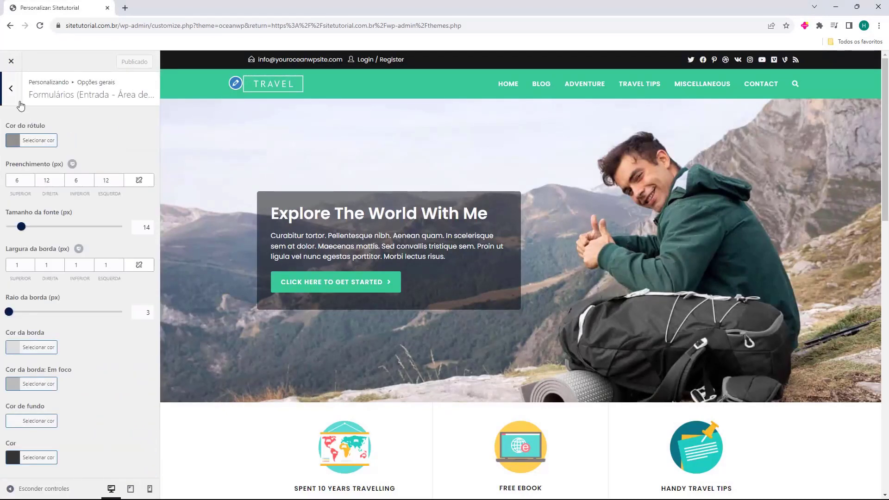
pyautogui.click(16, 100)
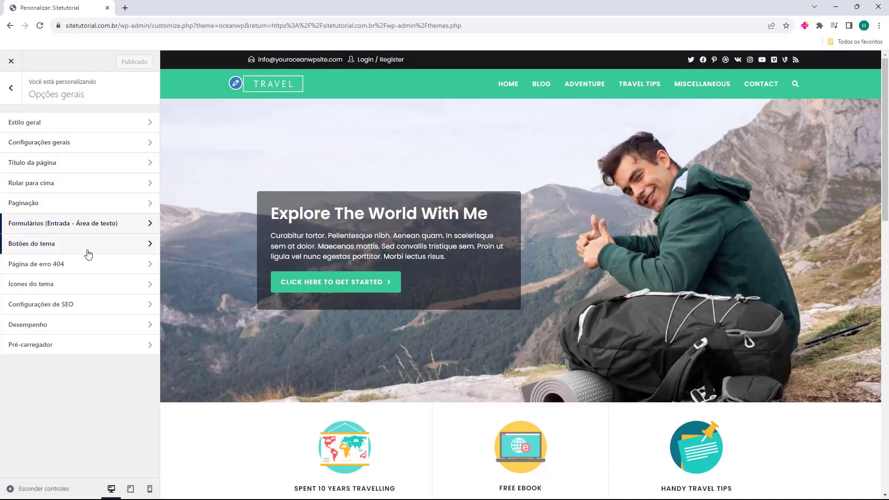
pyautogui.click(65, 294)
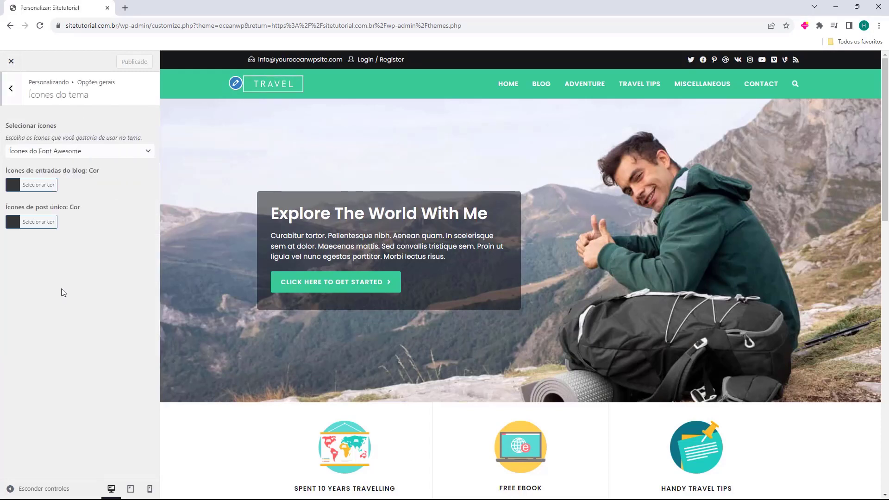
pyautogui.click(8, 86)
pyautogui.click(88, 304)
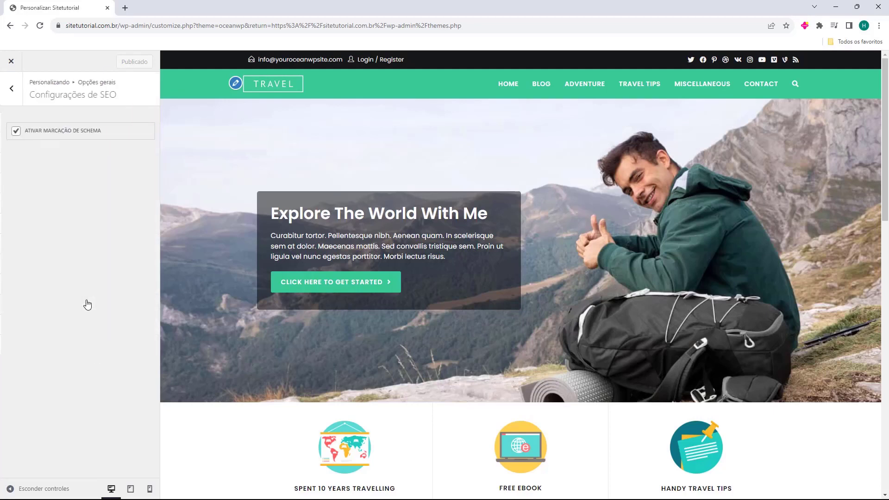
pyautogui.click(11, 92)
pyautogui.click(84, 351)
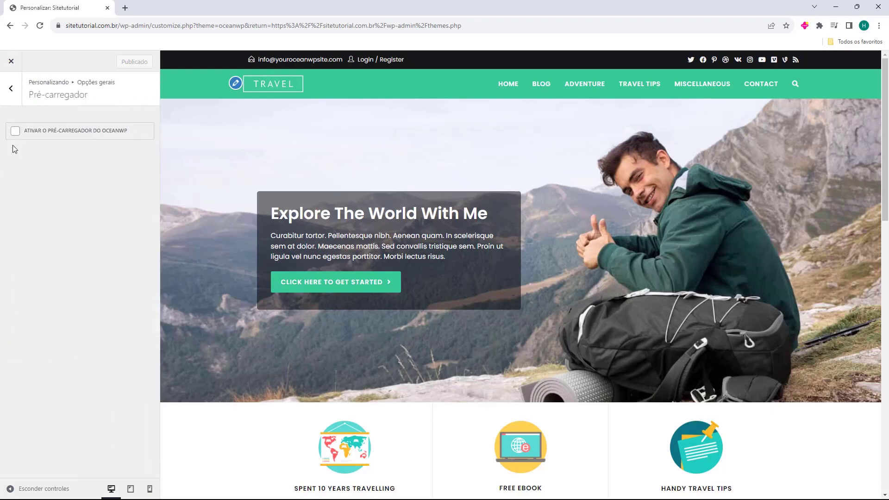
pyautogui.click(14, 91)
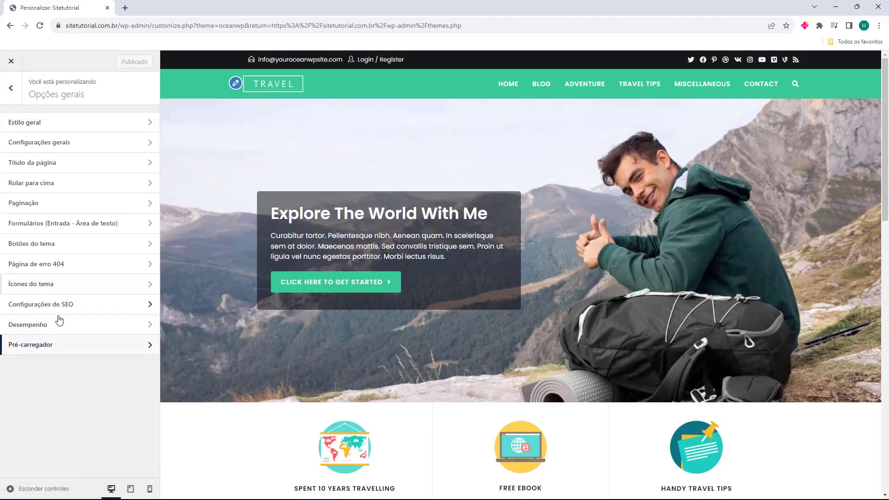
pyautogui.click(10, 91)
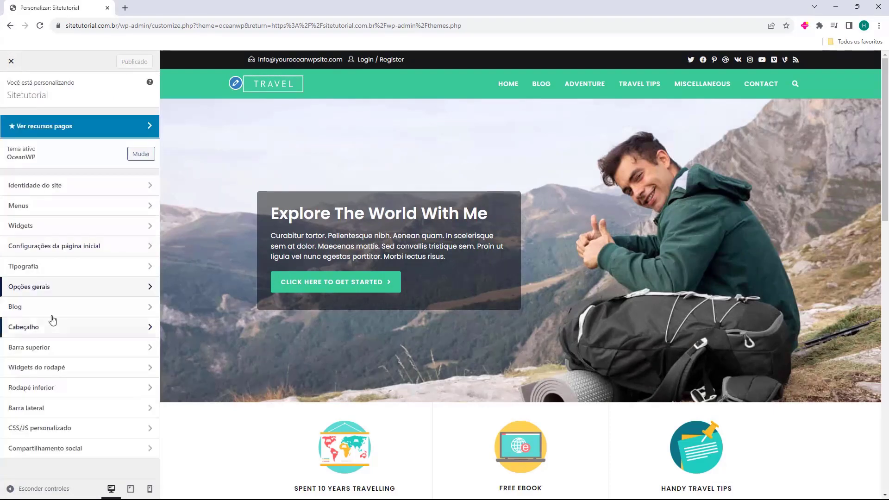
pyautogui.click(15, 309)
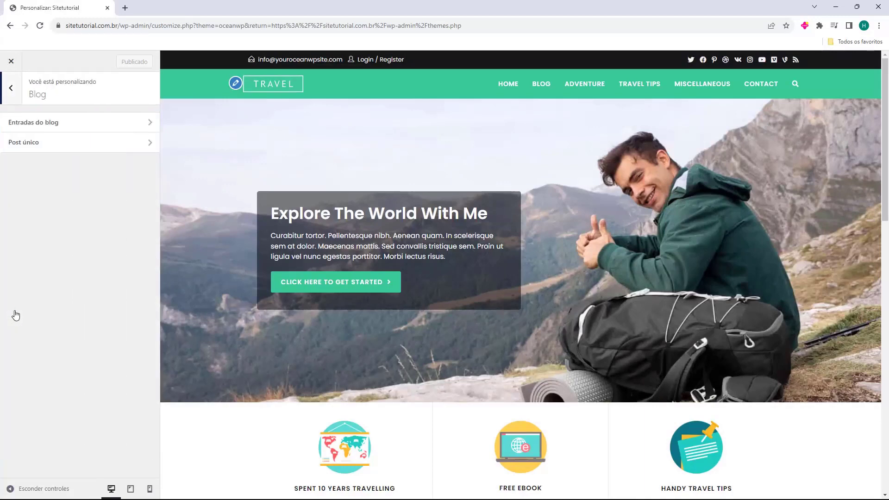
pyautogui.click(72, 123)
pyautogui.click(13, 92)
pyautogui.click(44, 142)
pyautogui.click(12, 93)
pyautogui.click(12, 91)
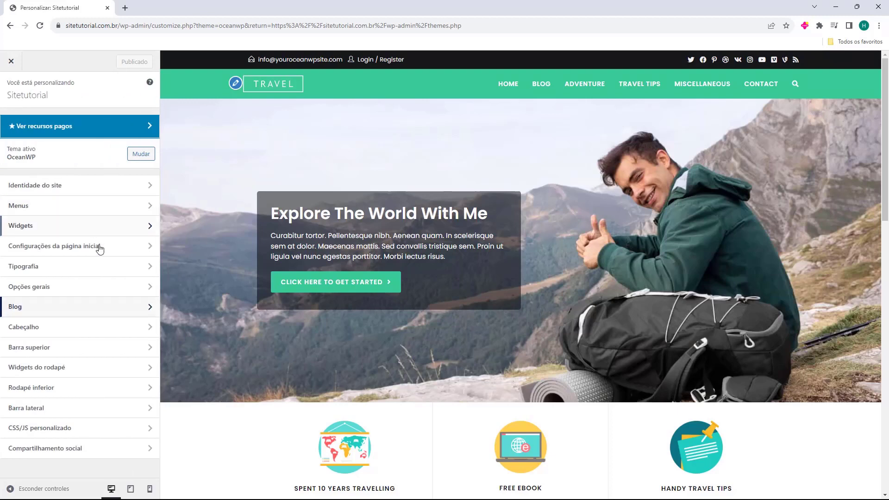
# In Cabeçalho > Geral, preview the Transparente, Menu superior, Tela cheia and Centro header styles
pyautogui.click(33, 328)
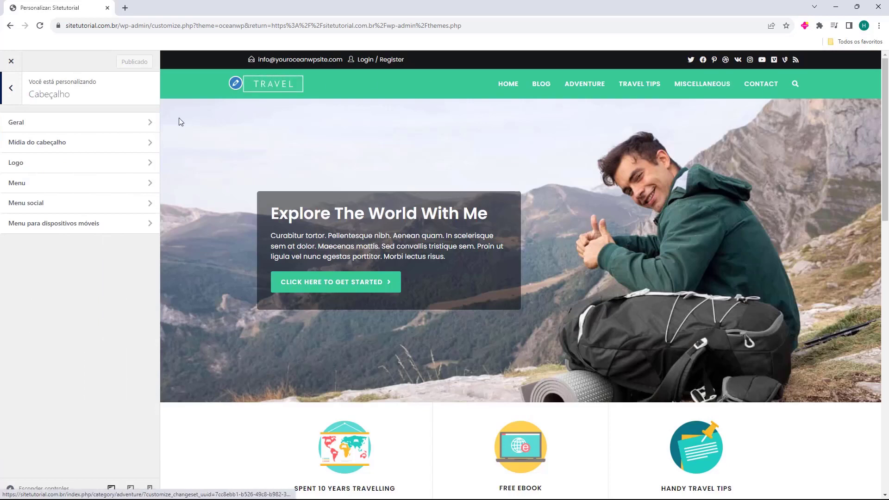
pyautogui.click(37, 123)
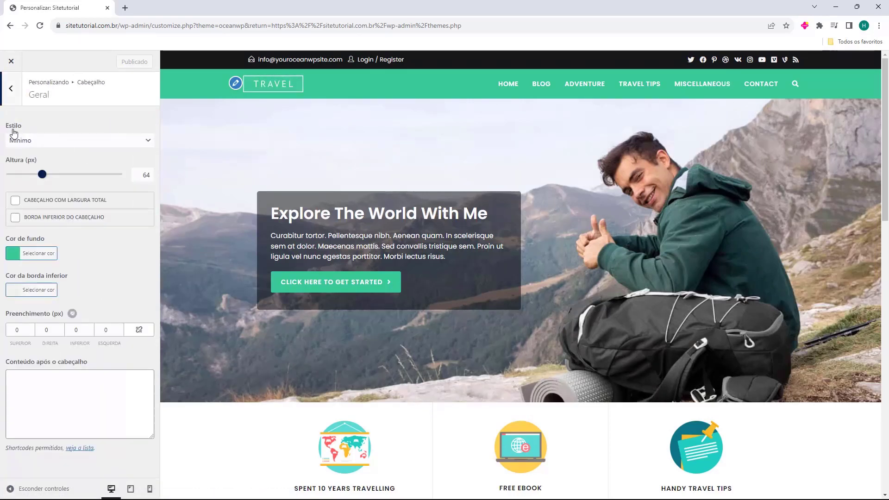
pyautogui.click(33, 140)
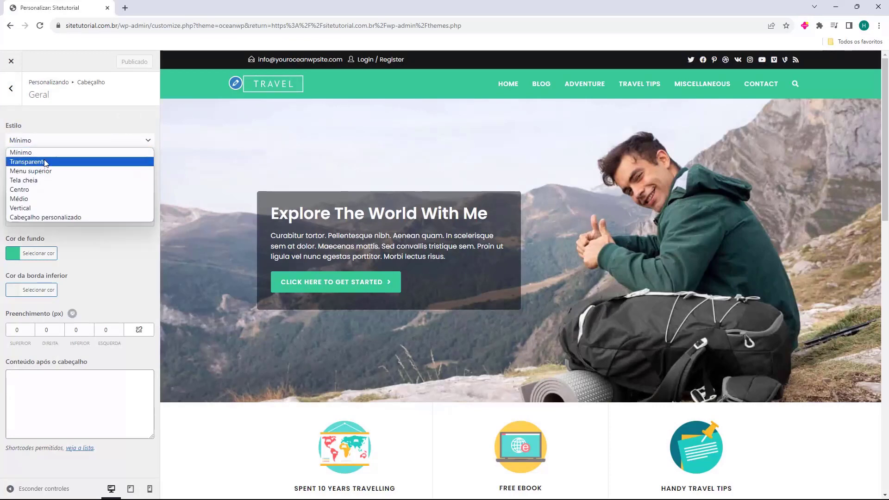
pyautogui.click(45, 162)
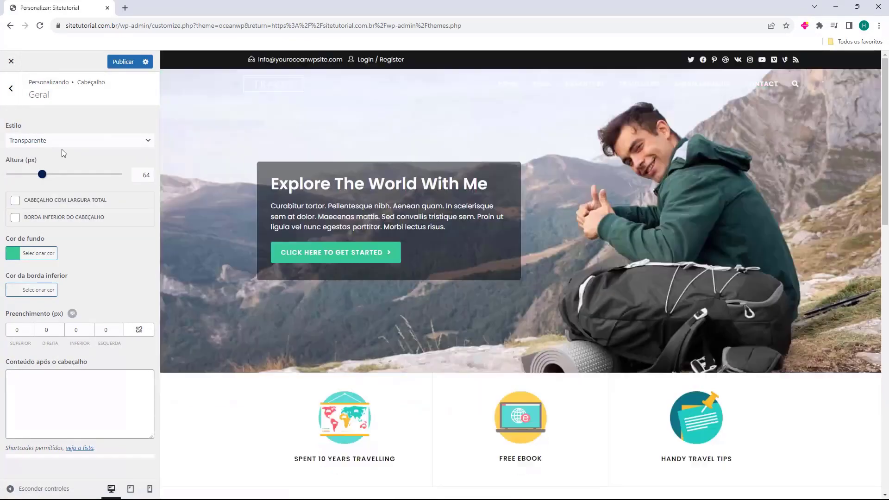
pyautogui.click(67, 141)
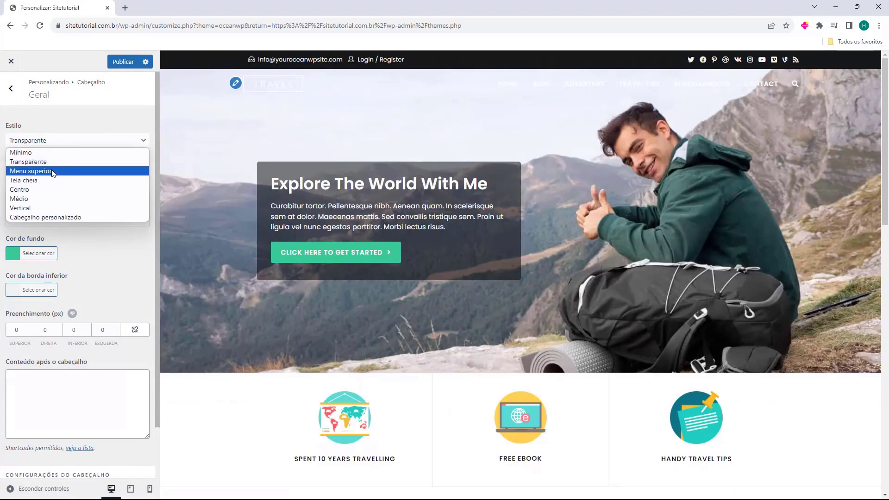
pyautogui.click(70, 173)
pyautogui.click(88, 145)
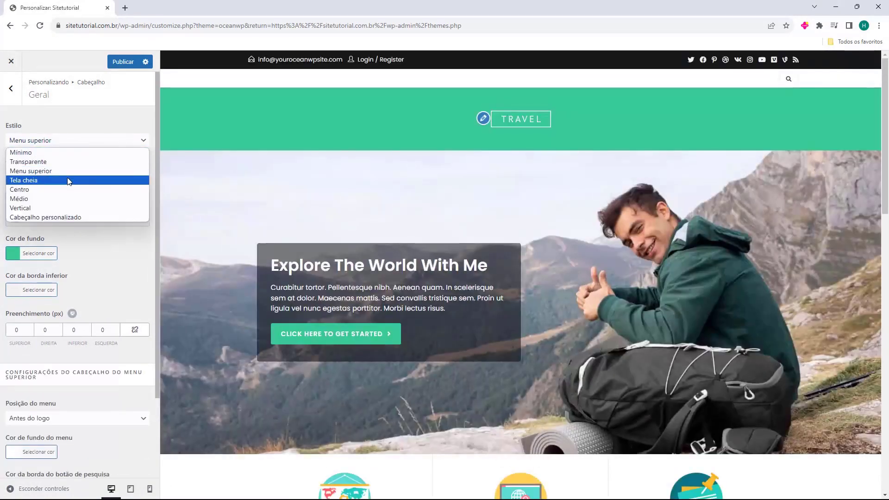
pyautogui.click(70, 180)
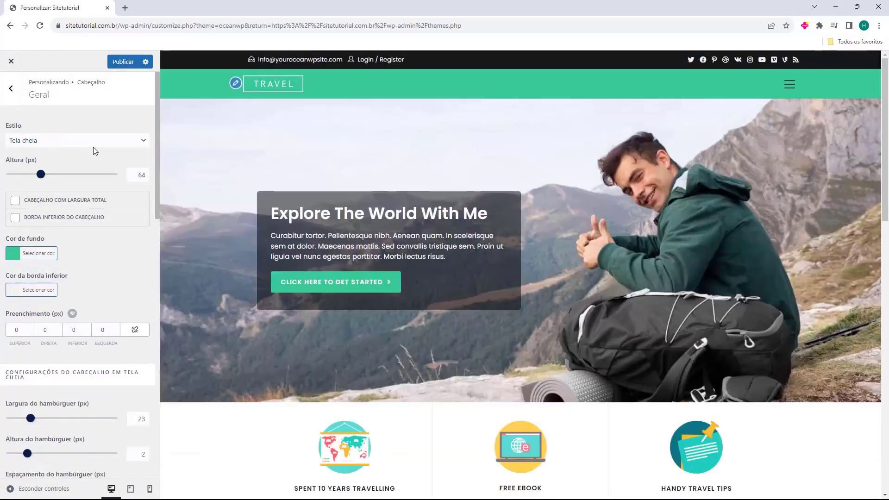
pyautogui.click(93, 145)
pyautogui.click(74, 187)
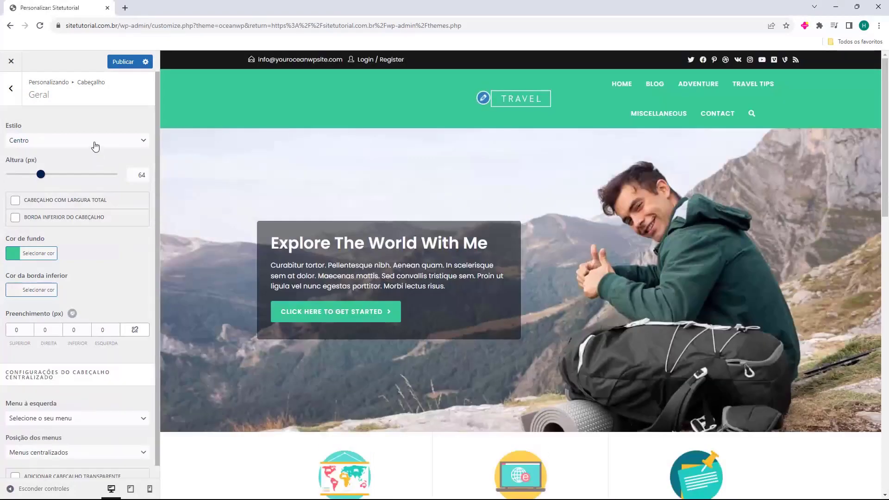
# Preview the Vertical and Cabeçalho personalizado styles, then set the header style back to Mínimo
pyautogui.click(93, 142)
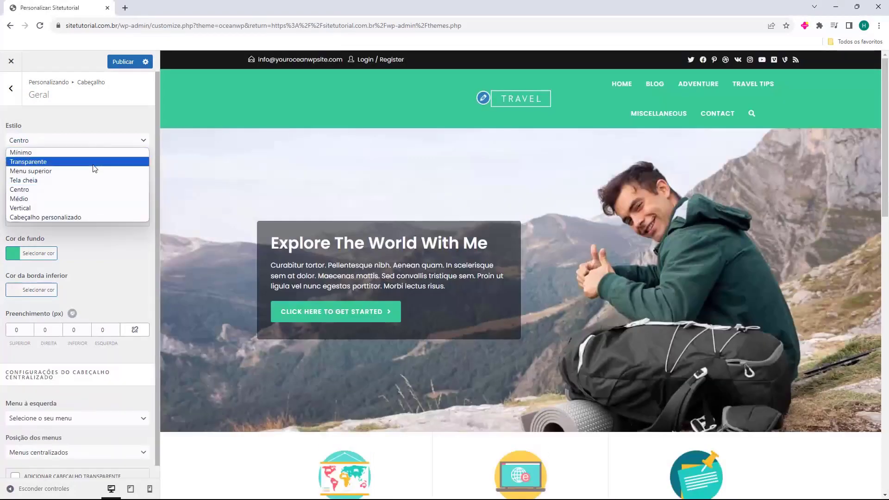
pyautogui.click(79, 209)
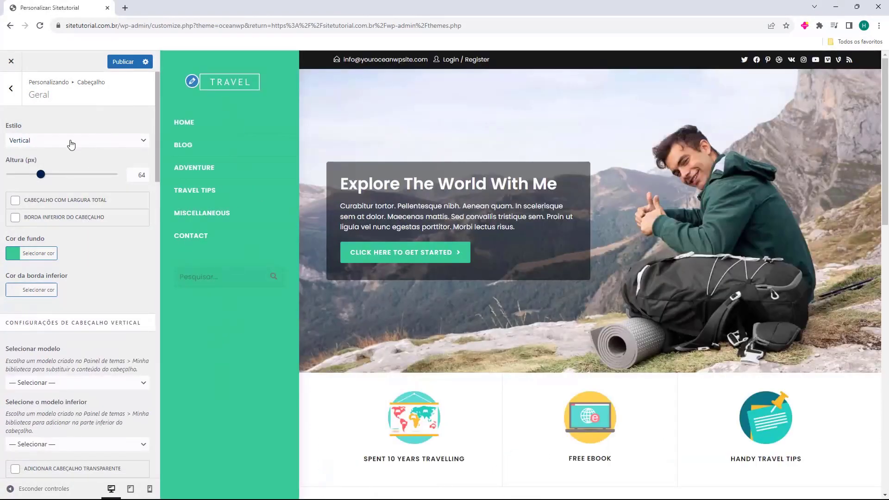
pyautogui.click(71, 146)
pyautogui.click(63, 218)
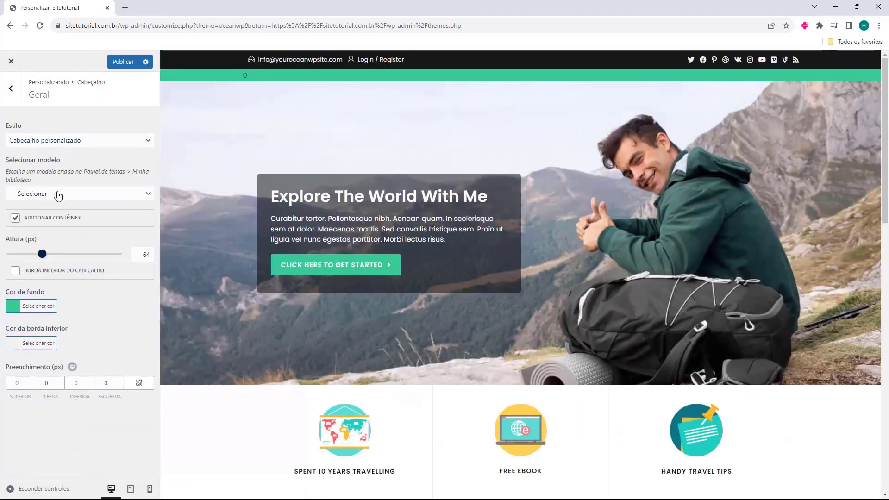
pyautogui.click(70, 147)
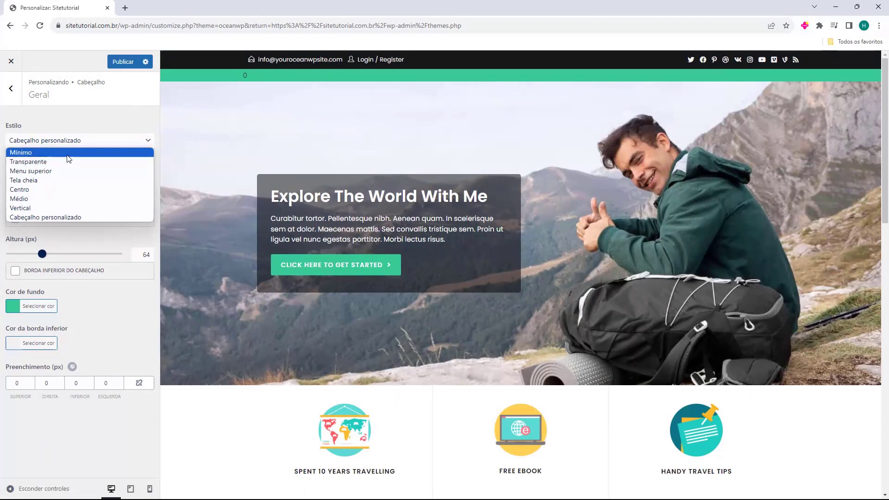
pyautogui.click(67, 154)
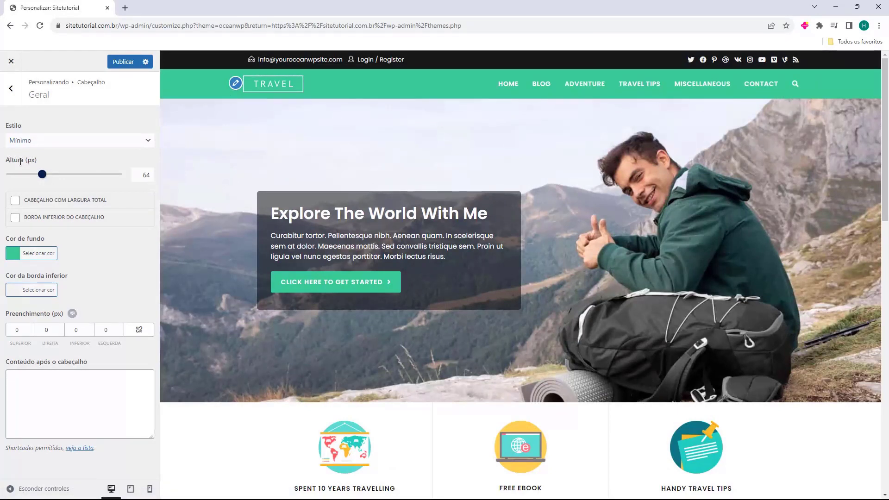
# Set the header height to 64 px and try the full-width and bottom-border toggles
pyautogui.moveTo(43, 177); pyautogui.dragTo(38, 176)
pyautogui.moveTo(133, 176); pyautogui.dragTo(168, 180)
pyautogui.write('64')
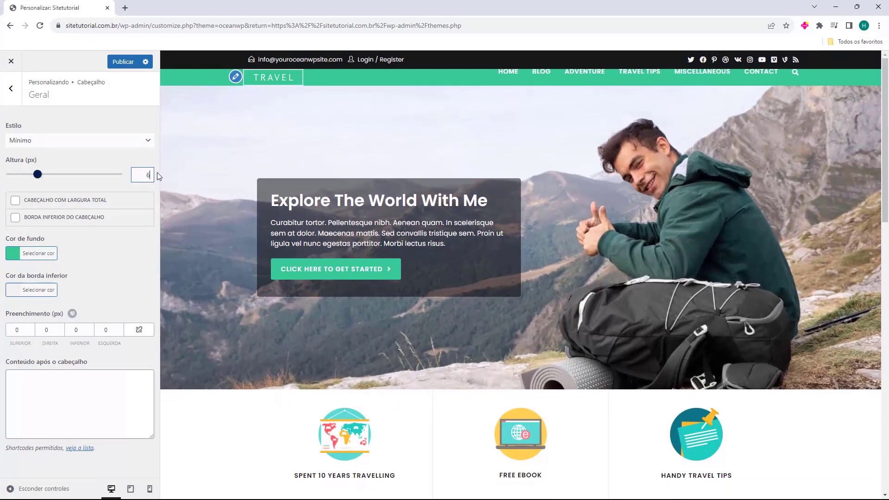
pyautogui.click(15, 204)
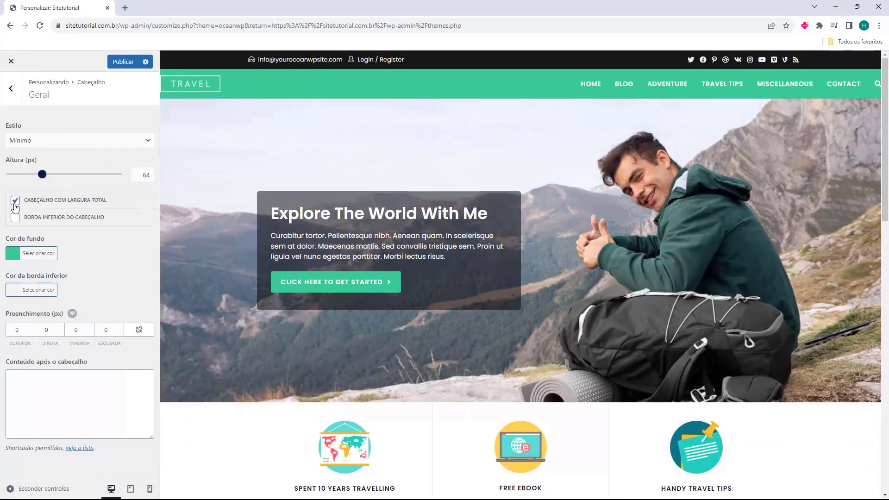
pyautogui.click(16, 221)
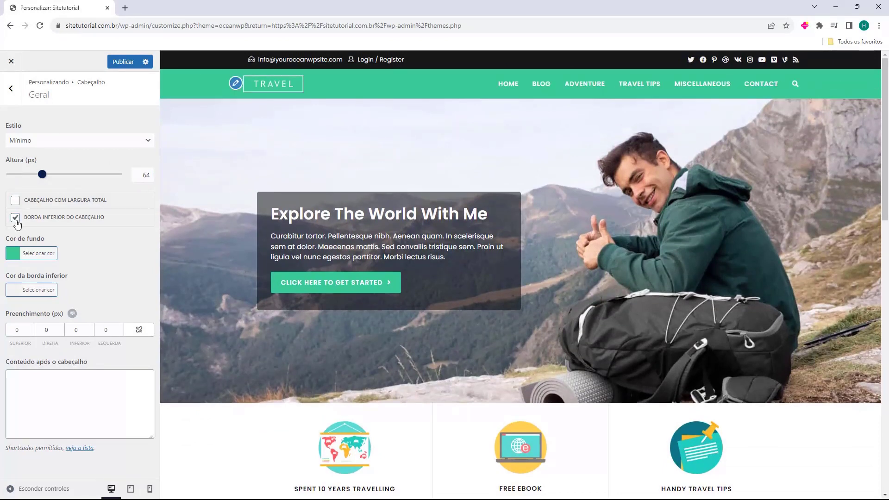
pyautogui.click(15, 222)
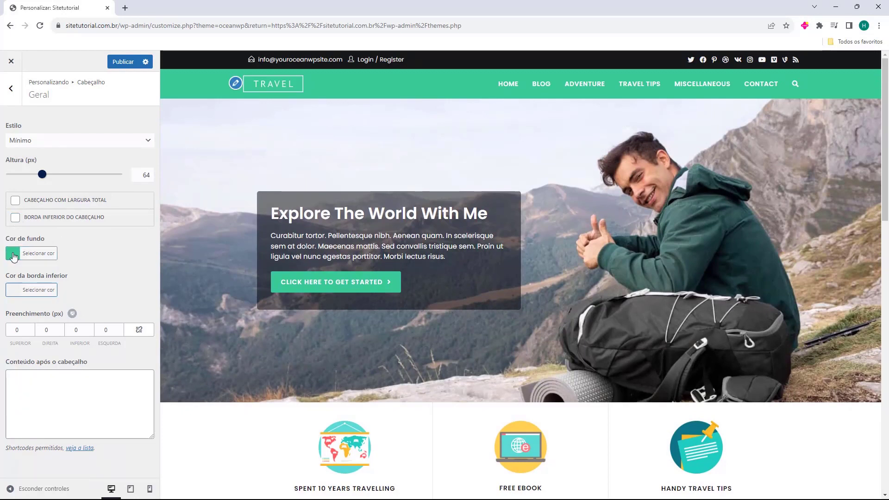
# Change the header background colour from green to blue #4169e1
pyautogui.click(14, 256)
pyautogui.moveTo(63, 312); pyautogui.dragTo(28, 350)
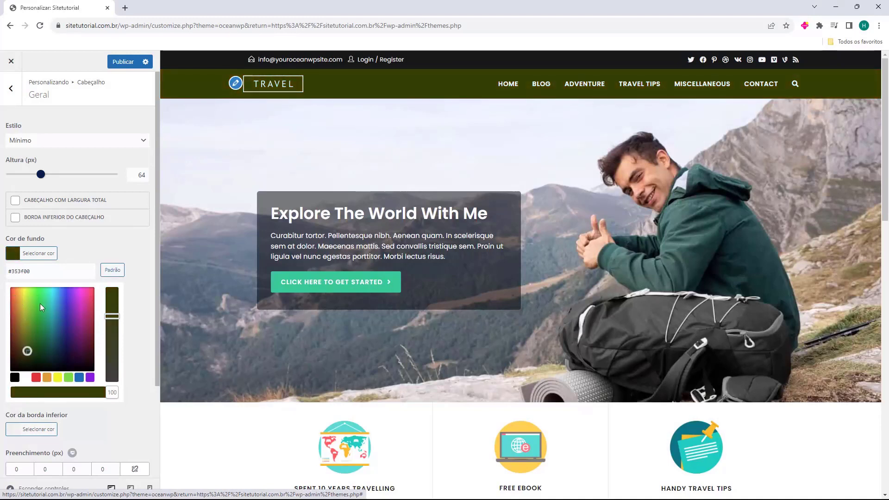
pyautogui.doubleClick(20, 271)
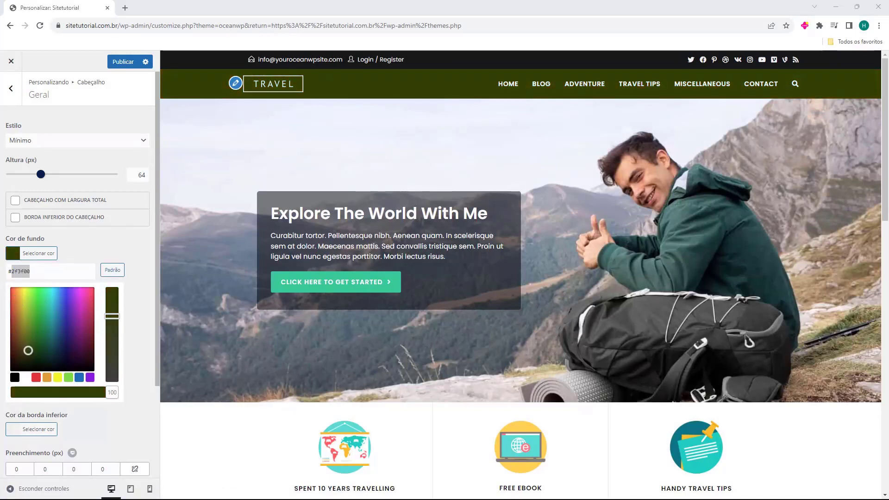
pyautogui.write('4169e1')
pyautogui.moveTo(47, 294); pyautogui.dragTo(54, 328)
pyautogui.doubleClick(22, 275)
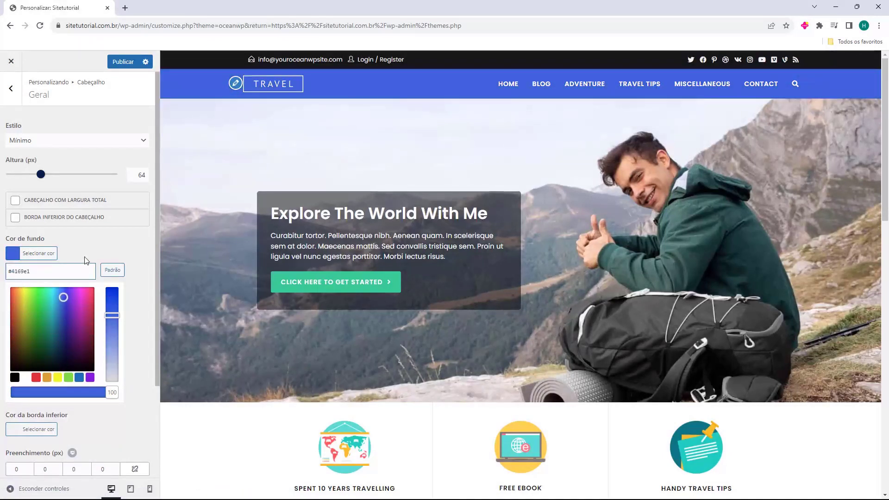
pyautogui.click(107, 229)
# Test the bottom border and top padding, leaving the header padding at 0
pyautogui.click(15, 217)
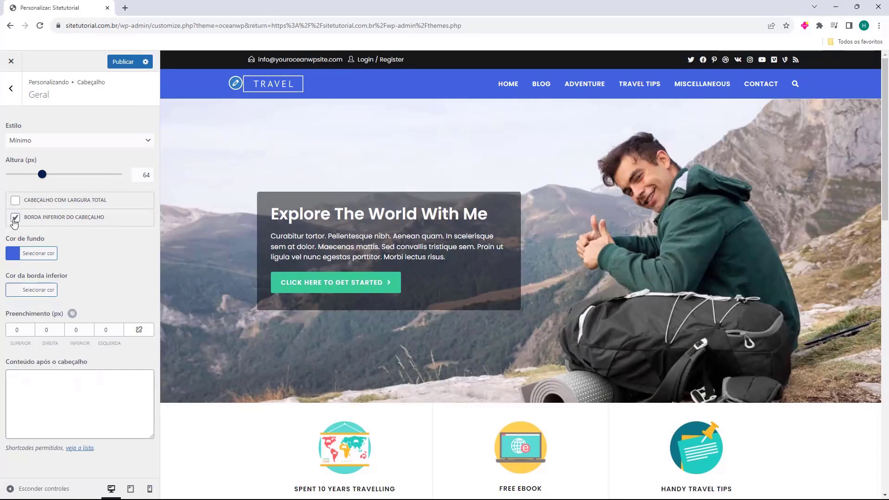
pyautogui.click(15, 218)
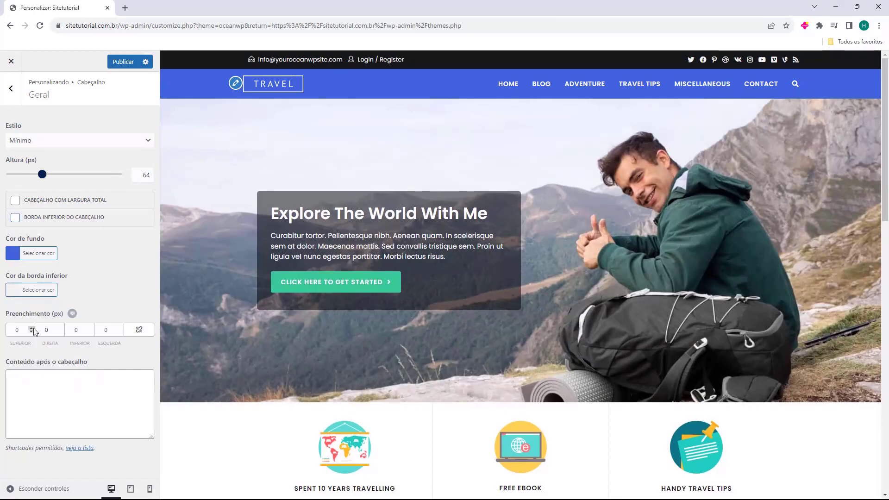
pyautogui.click(32, 329)
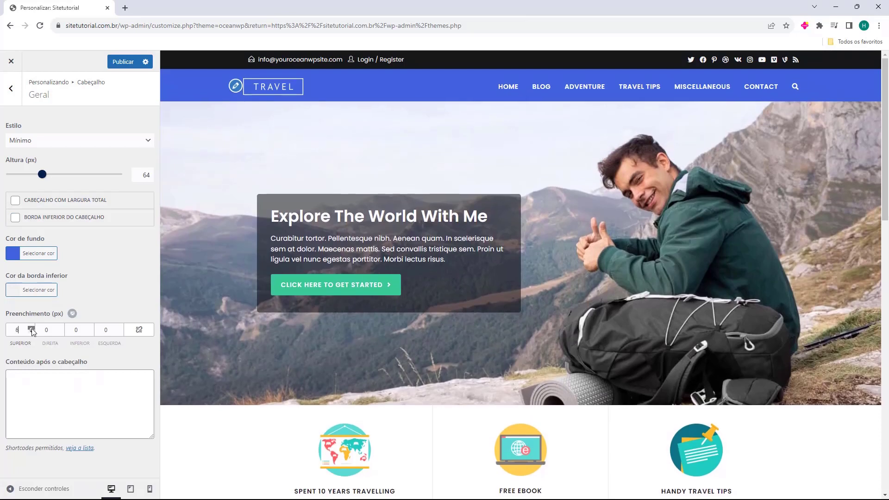
pyautogui.click(32, 330)
pyautogui.click(31, 329)
pyautogui.click(31, 332)
pyautogui.click(32, 332)
pyautogui.click(31, 332)
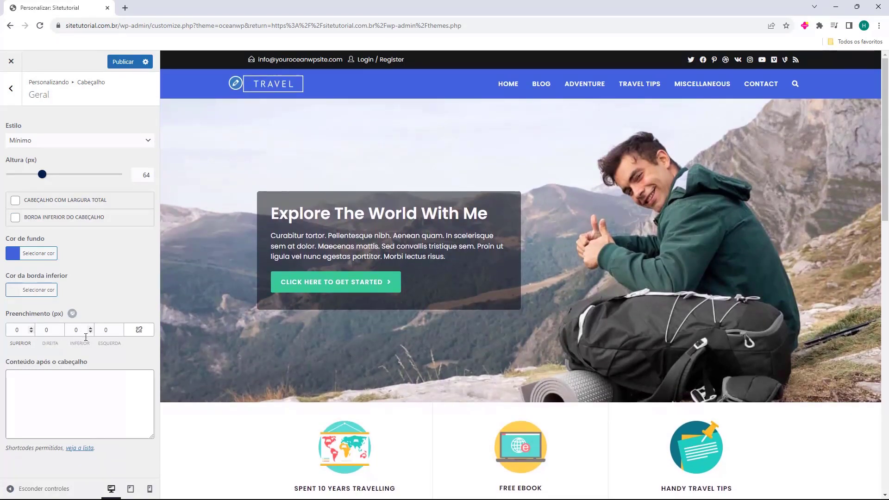
pyautogui.click(11, 88)
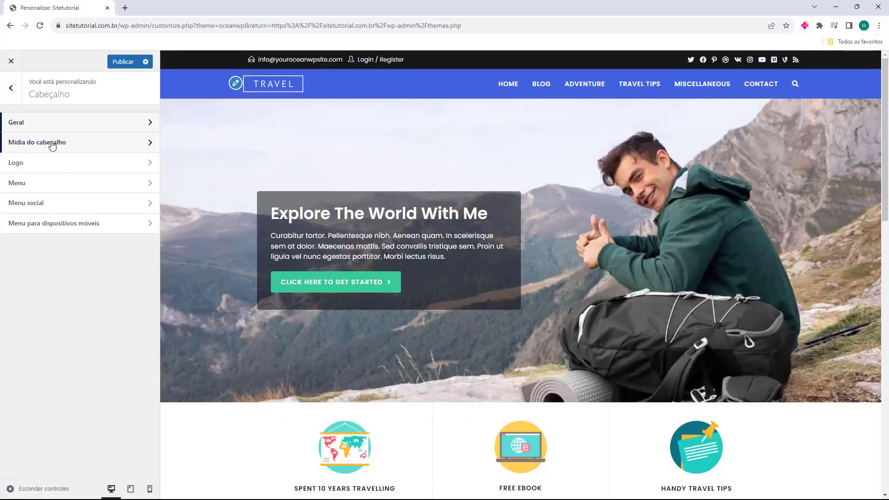
# Glance over the Mídia do cabeçalho options, then bring up the header Logo settings
pyautogui.click(49, 146)
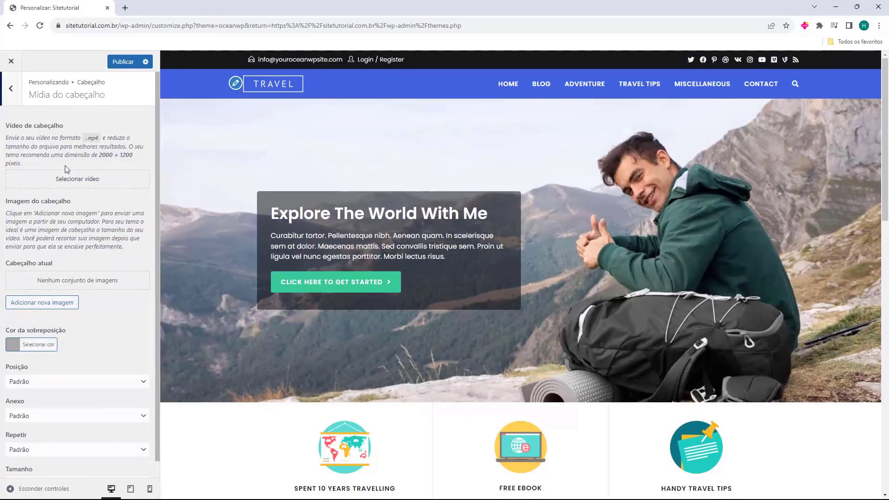
pyautogui.scroll(-1, 54, 230)
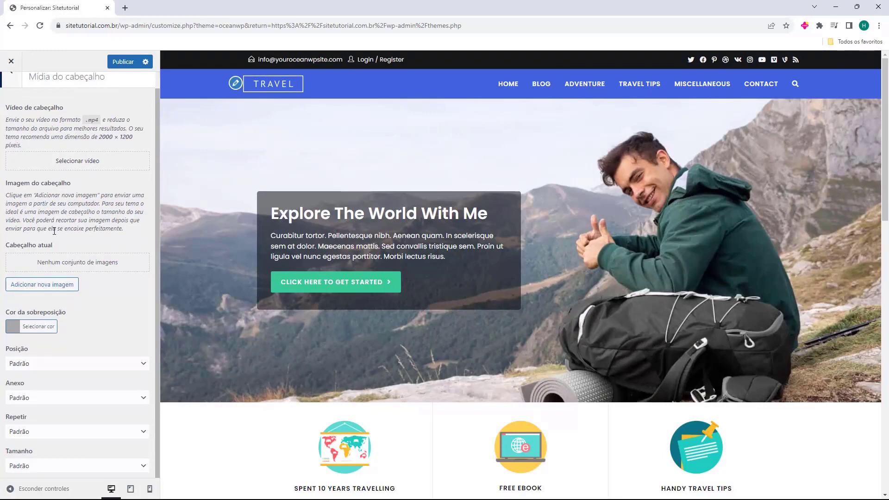
pyautogui.scroll(1, 63, 253)
pyautogui.click(20, 102)
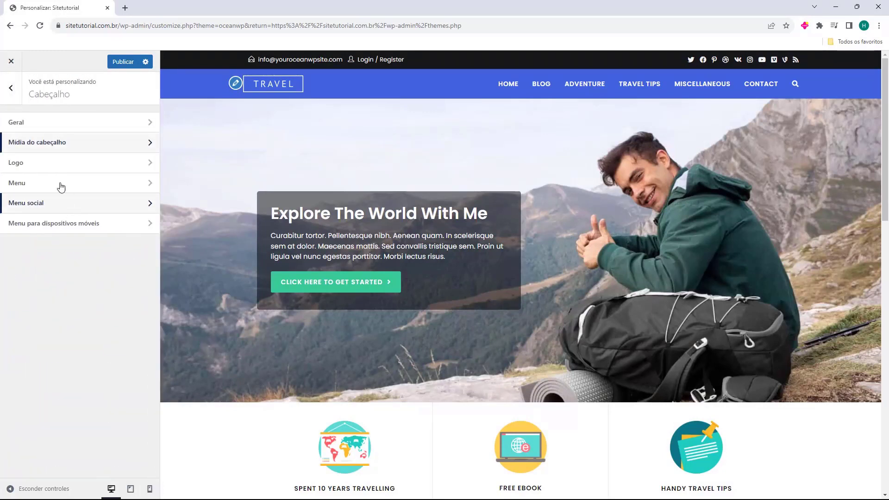
pyautogui.click(34, 168)
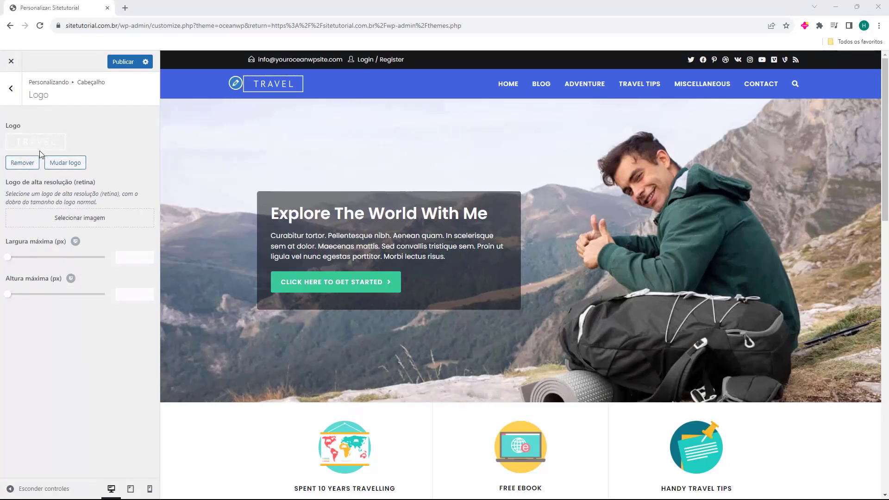
# Remove the TRAVEL logo and upload Logo Sitetutorial.png as the new logo
pyautogui.click(26, 165)
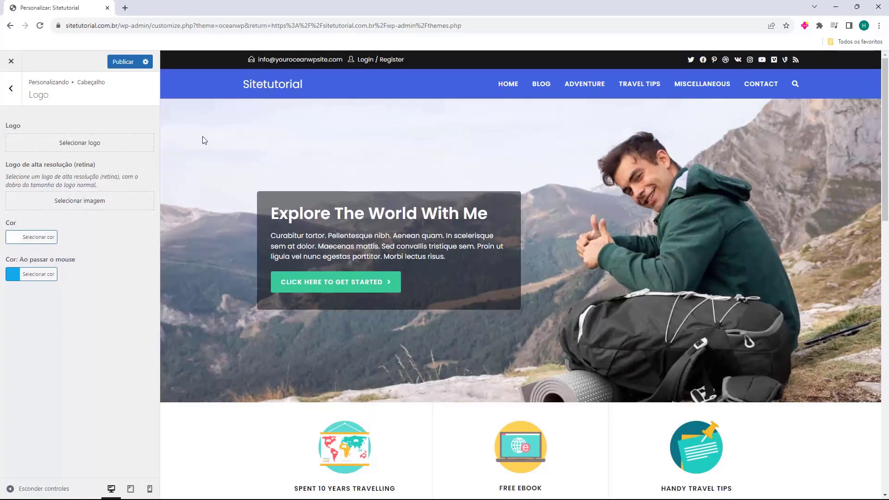
pyautogui.doubleClick(12, 124)
pyautogui.click(75, 147)
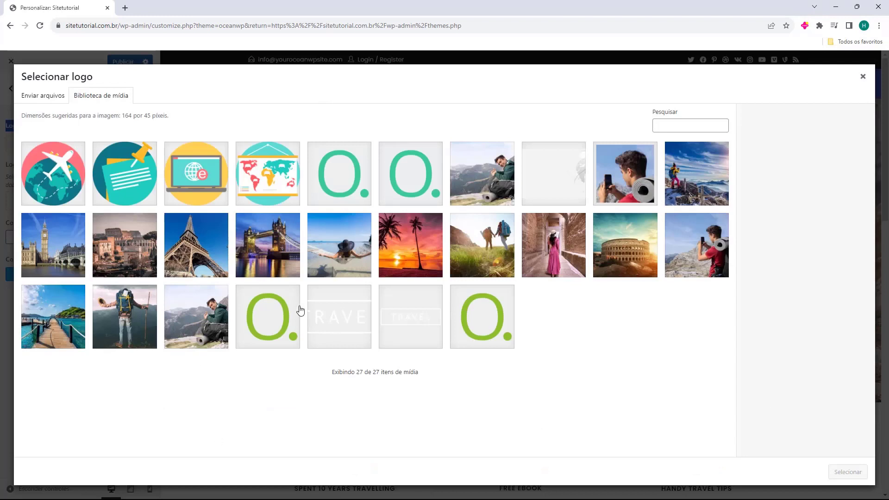
pyautogui.click(37, 99)
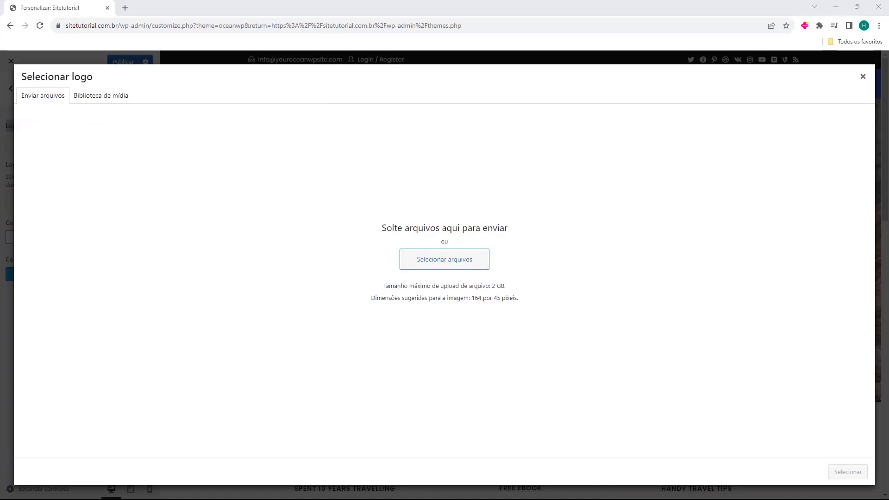
pyautogui.moveTo(241, 321); pyautogui.dragTo(427, 223)
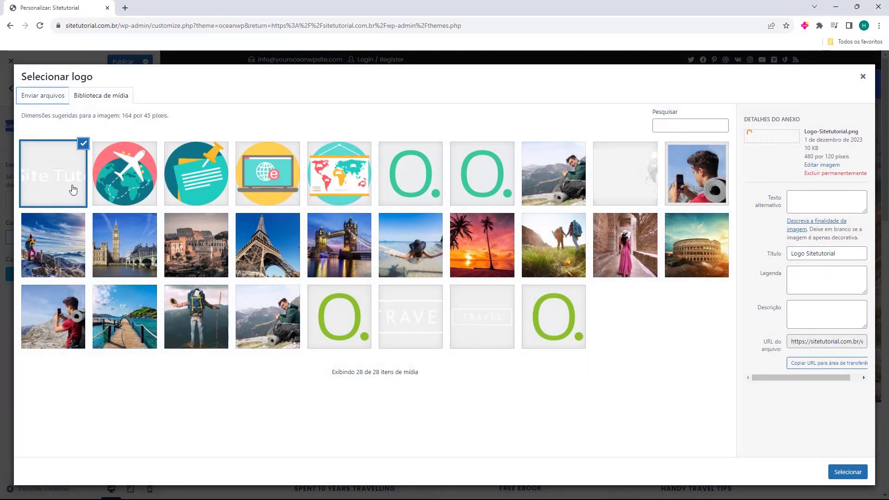
# Crop the Site Tutorial logo to the image's full width and apply it
pyautogui.click(846, 471)
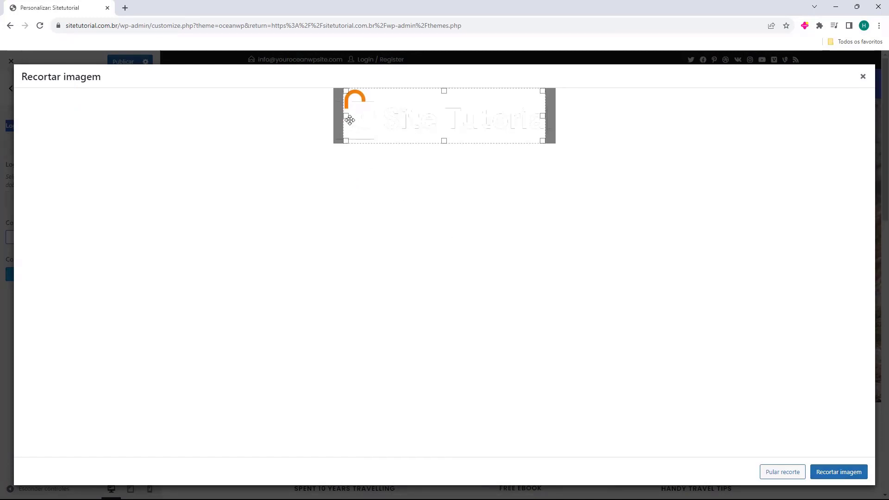
pyautogui.moveTo(346, 116); pyautogui.dragTo(328, 116)
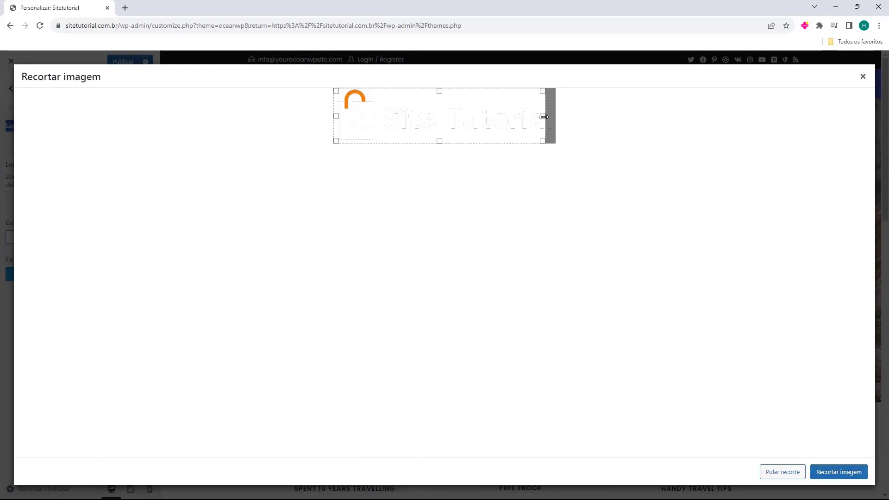
pyautogui.moveTo(543, 116); pyautogui.dragTo(595, 125)
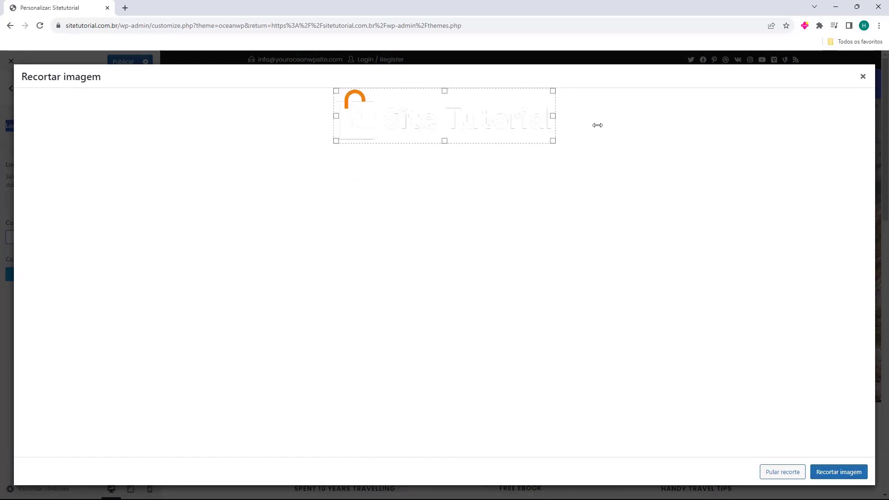
pyautogui.click(836, 478)
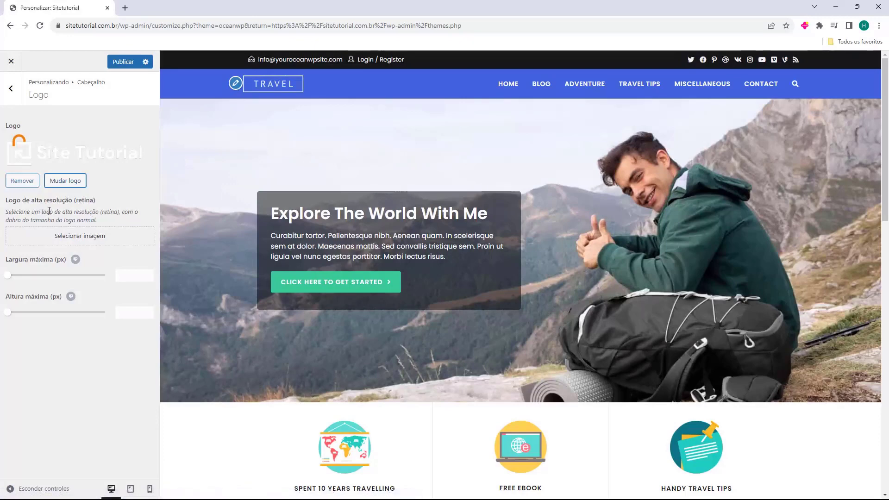
# Choose the Site Tutorial image as the high-resolution (retina) logo
pyautogui.moveTo(8, 199); pyautogui.dragTo(26, 200)
pyautogui.click(59, 237)
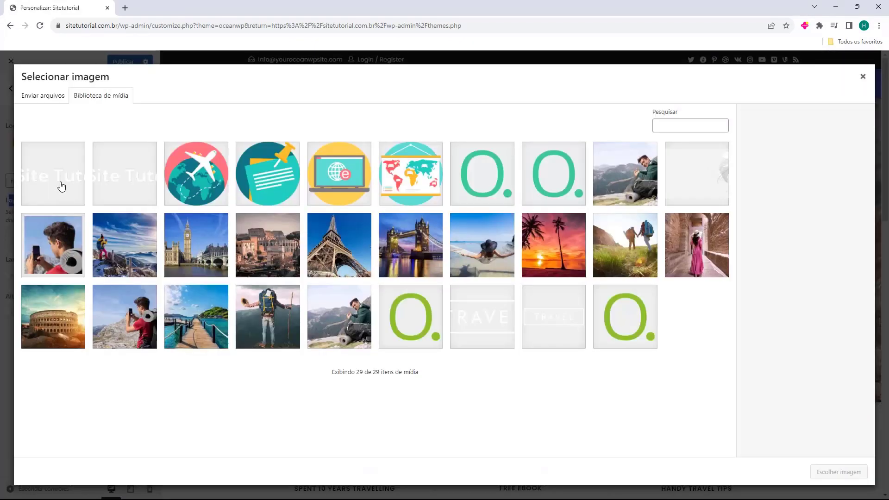
pyautogui.click(61, 186)
pyautogui.click(831, 472)
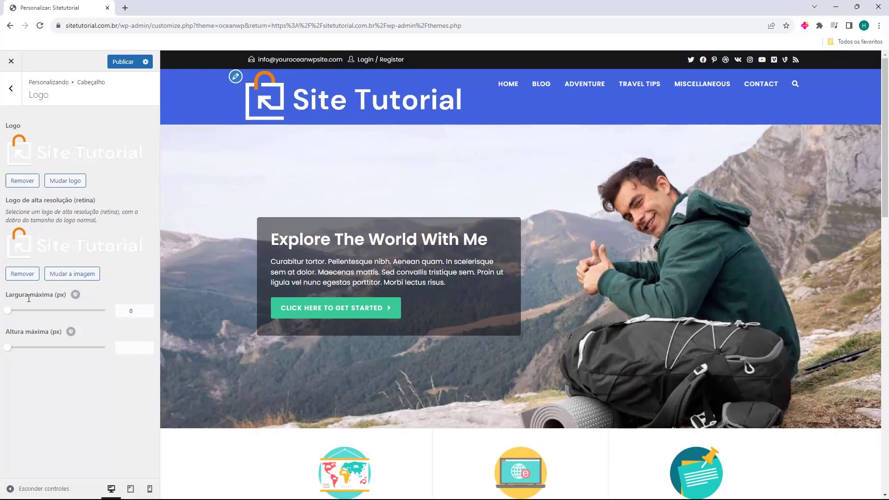
# Limit the logo's maximum width (Largura máxima) to 190 px
pyautogui.moveTo(12, 296); pyautogui.dragTo(45, 317)
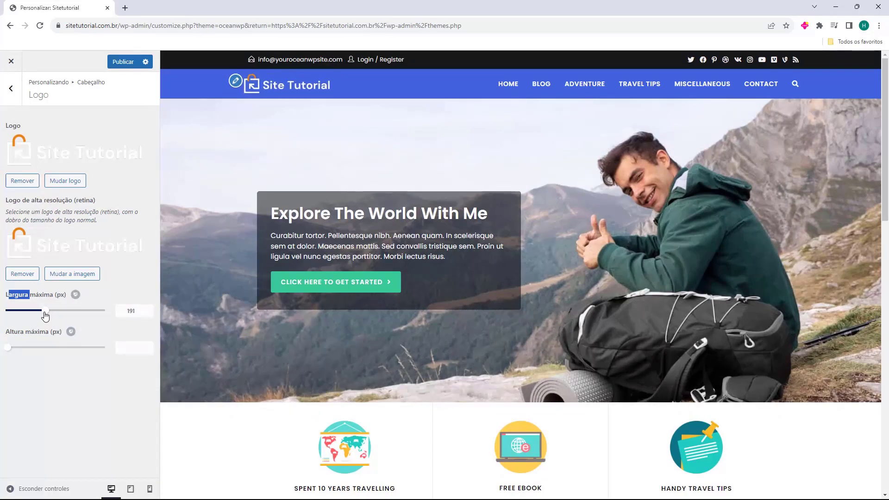
pyautogui.click(149, 314)
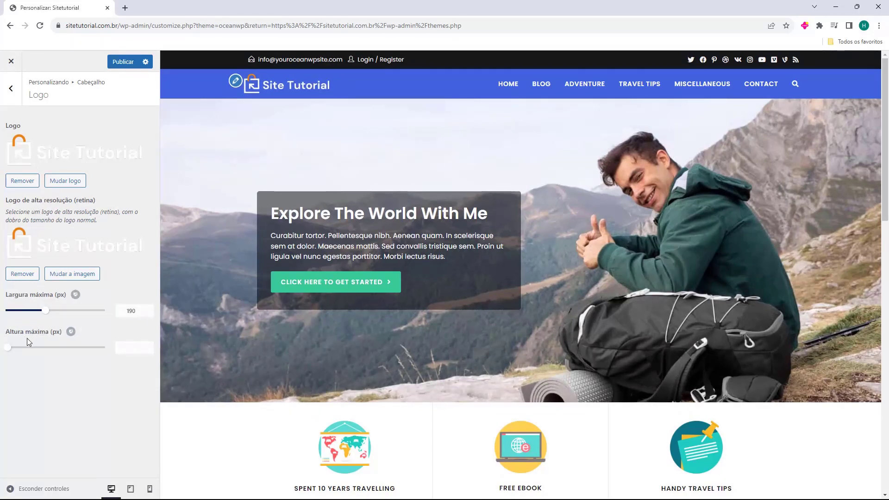
pyautogui.click(17, 99)
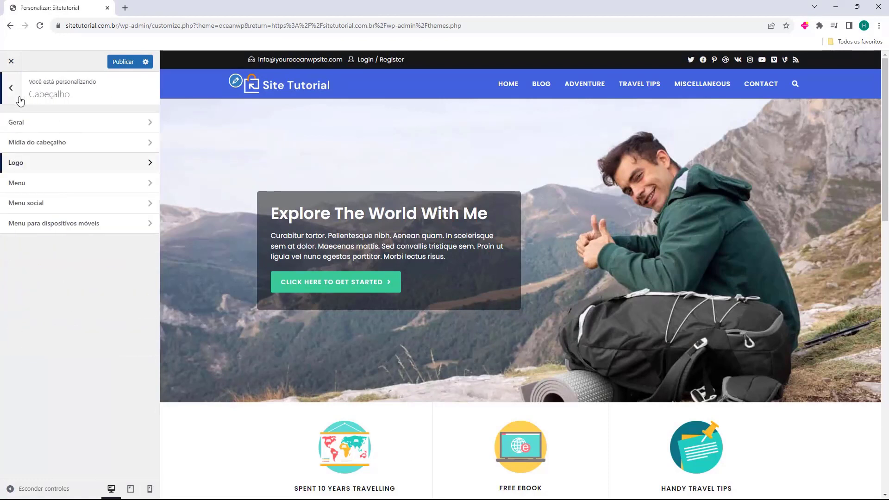
# Try centred and left menu positions, leaving the header menu right-aligned (Direita)
pyautogui.click(28, 188)
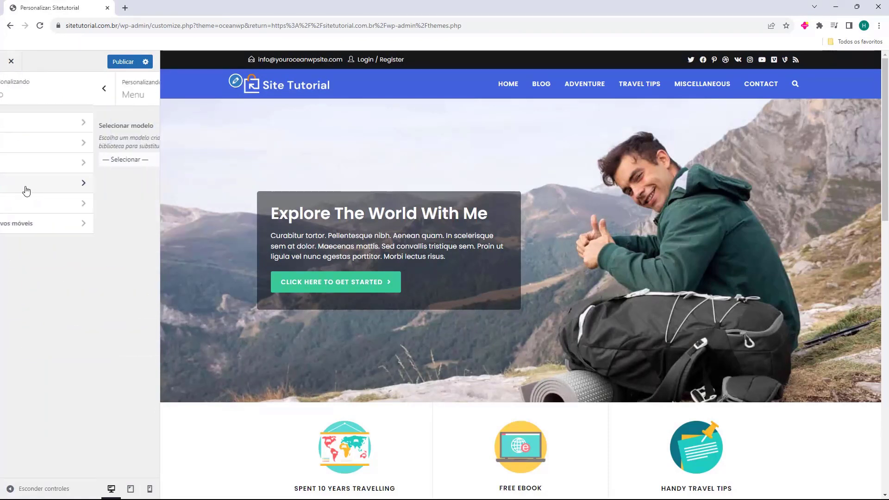
pyautogui.click(70, 159)
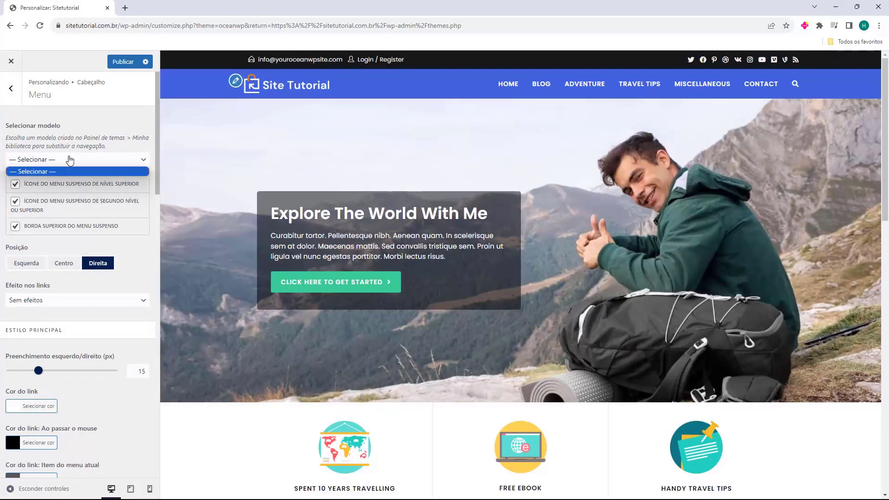
pyautogui.click(69, 160)
pyautogui.scroll(-20, 76, 160)
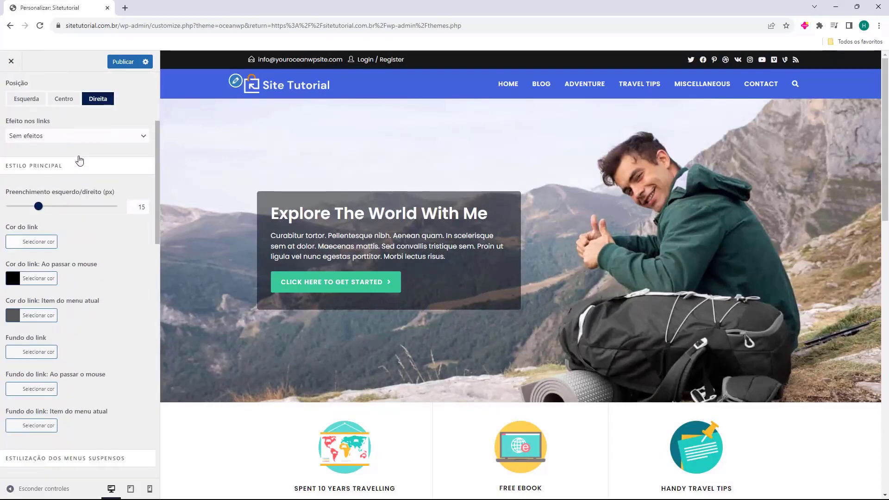
pyautogui.scroll(20, 79, 163)
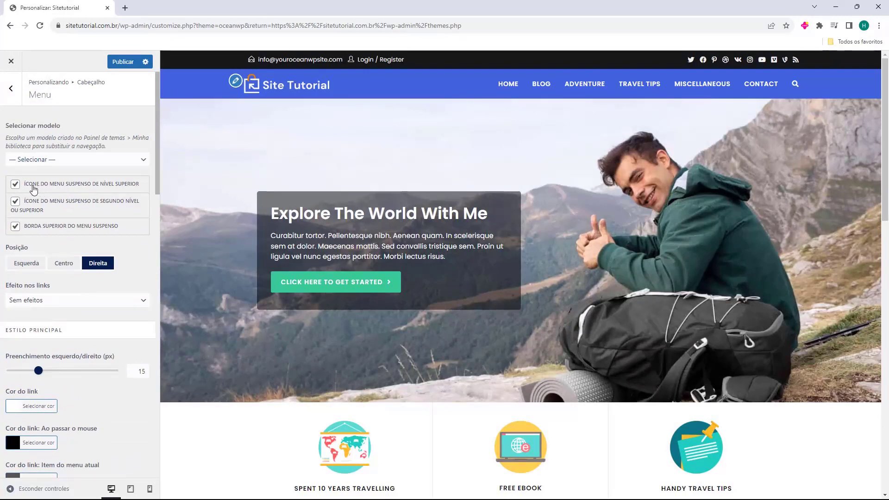
pyautogui.click(61, 264)
pyautogui.click(43, 264)
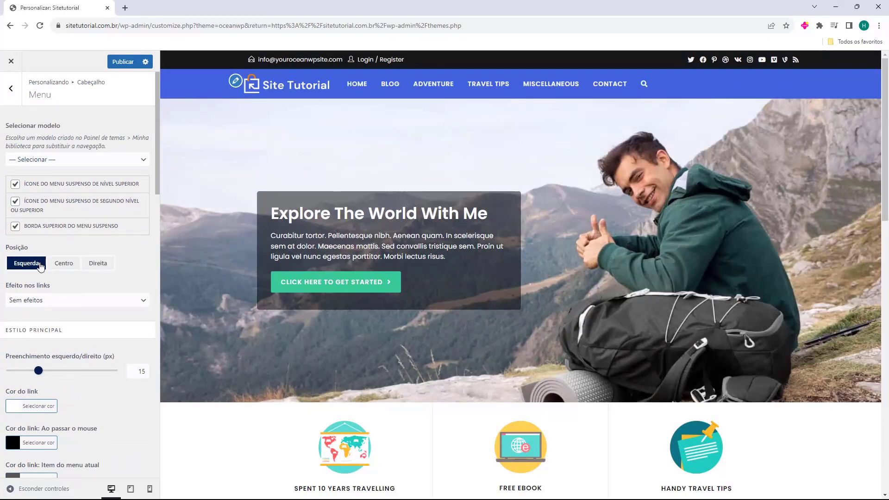
pyautogui.click(109, 266)
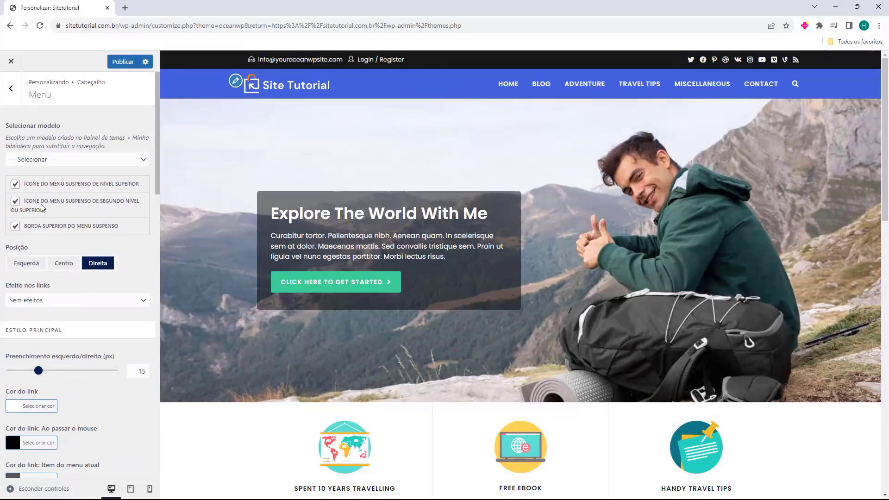
# Try the underline link effects, then set the menu links to Sem efeitos
pyautogui.click(15, 184)
pyautogui.click(48, 302)
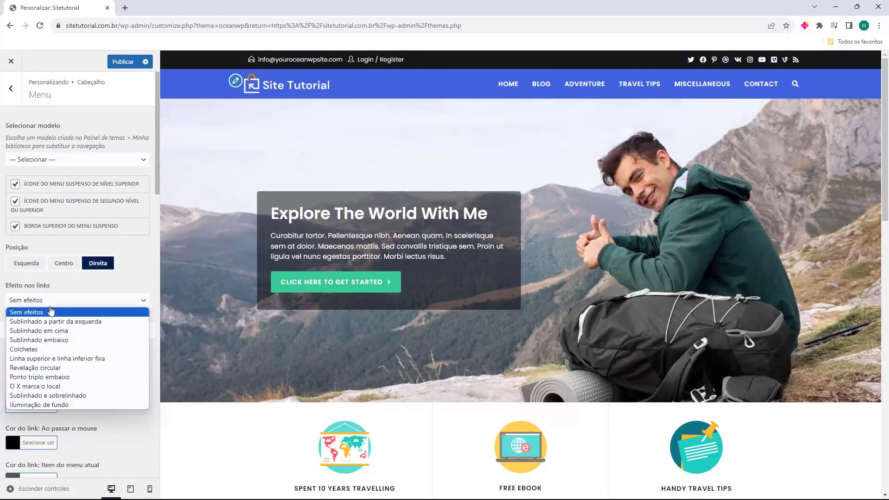
pyautogui.click(56, 323)
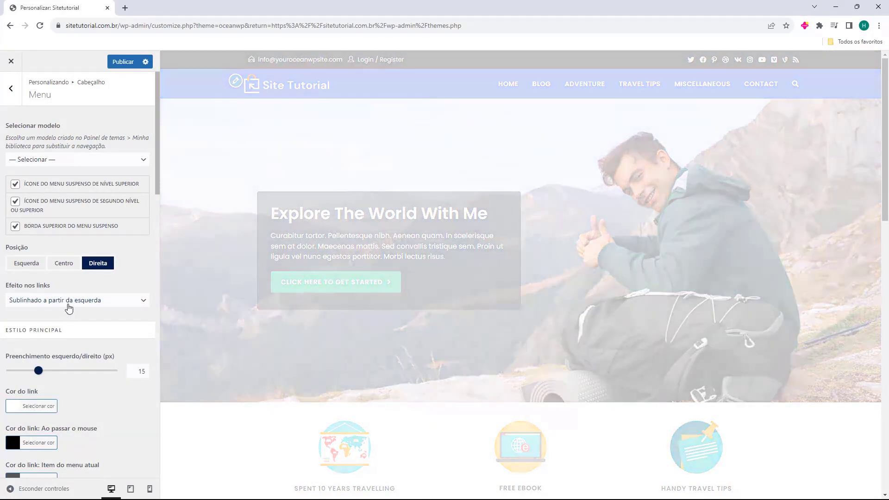
pyautogui.press('Down')
pyautogui.press('Down')
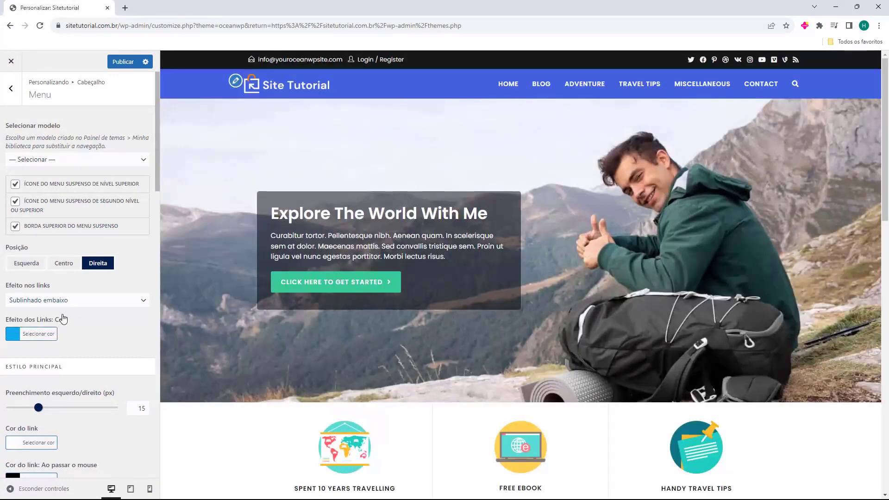
pyautogui.click(62, 304)
pyautogui.click(60, 314)
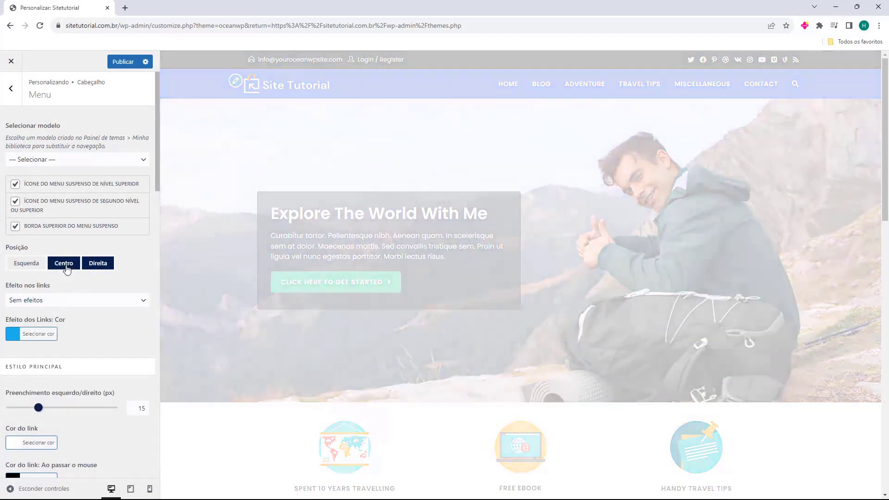
pyautogui.scroll(-4, 65, 263)
pyautogui.scroll(-12, 90, 148)
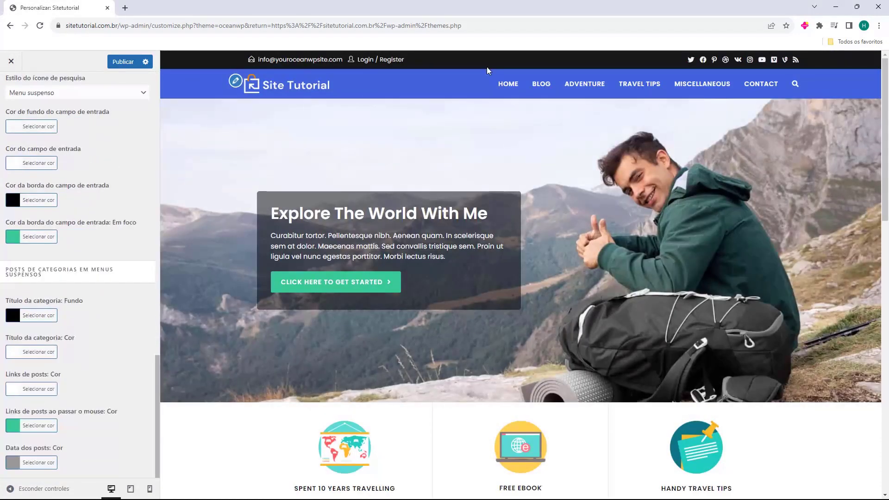
pyautogui.scroll(10, 79, 232)
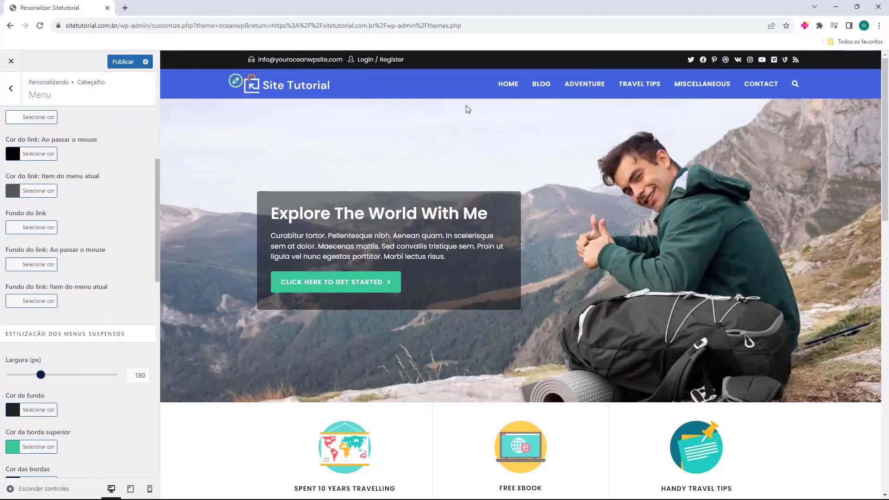
pyautogui.scroll(4, 52, 209)
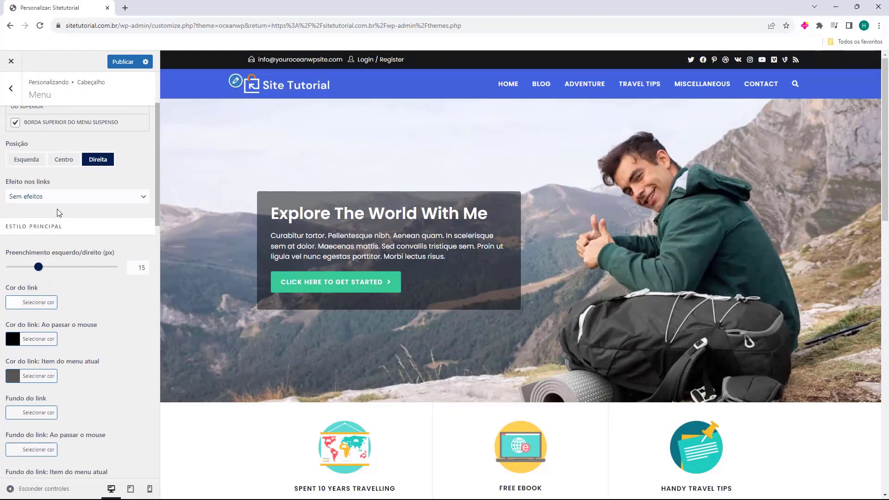
pyautogui.scroll(2, 66, 218)
# Review the Menu social and Menu para dispositivos móveis options without changing anything
pyautogui.click(16, 92)
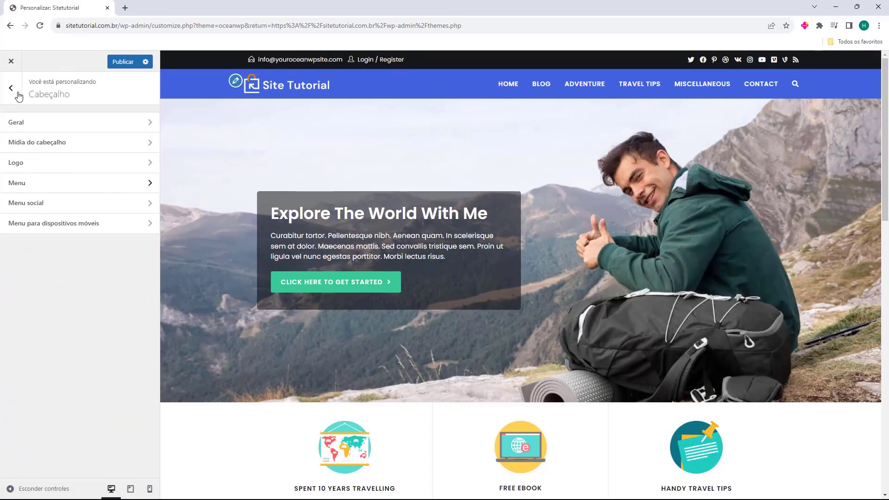
pyautogui.click(25, 206)
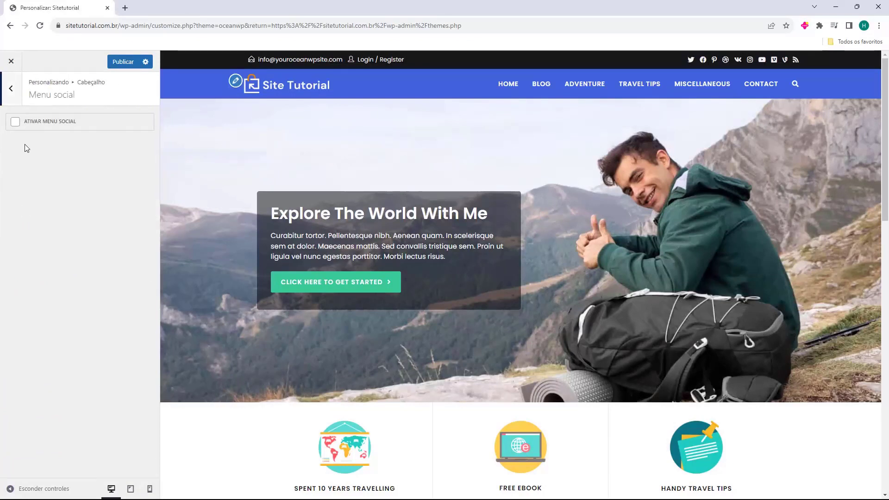
pyautogui.click(11, 90)
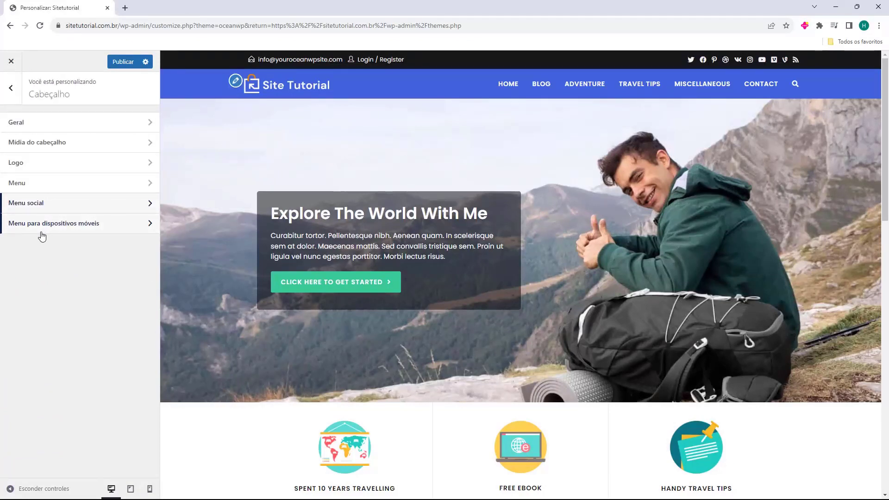
pyautogui.click(26, 225)
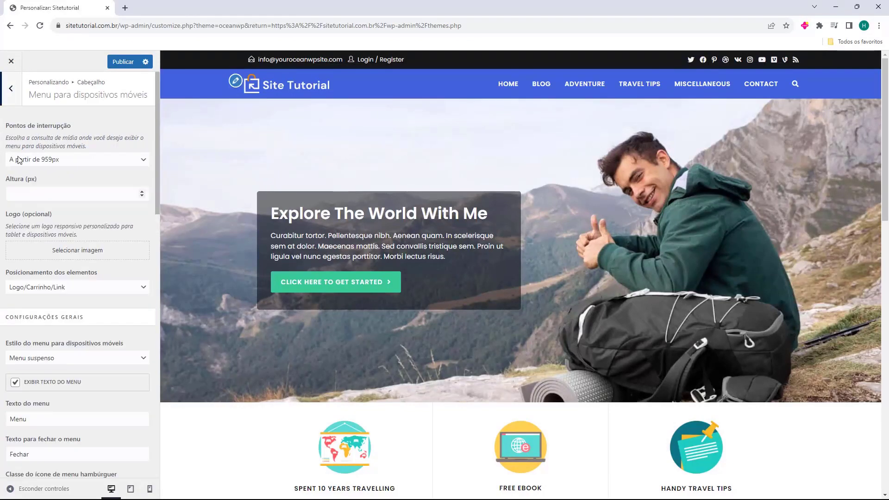
pyautogui.scroll(-15, 59, 203)
pyautogui.scroll(14, 57, 237)
pyautogui.click(11, 88)
pyautogui.click(10, 88)
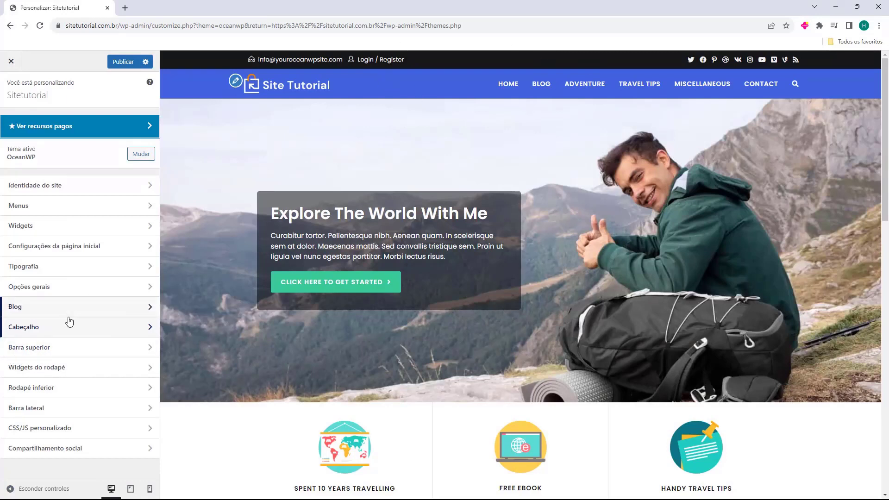
# Open the Barra superior general options and toggle the top bar's visibility
pyautogui.click(54, 347)
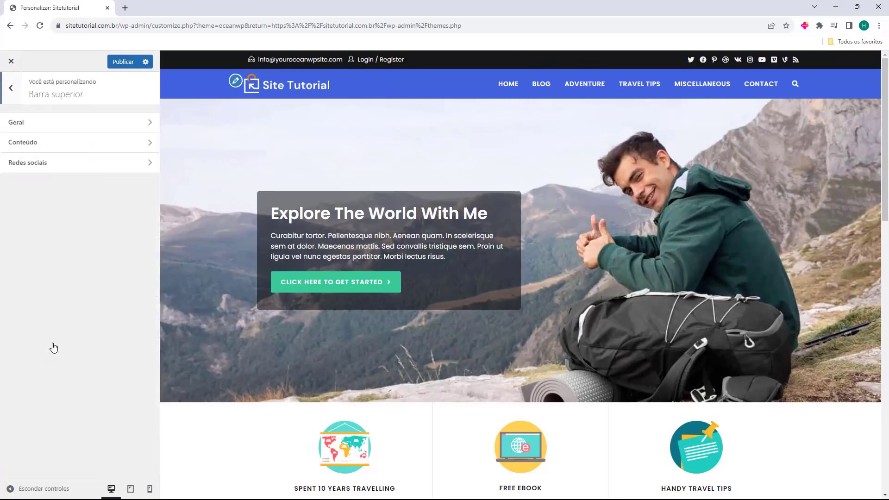
pyautogui.click(43, 122)
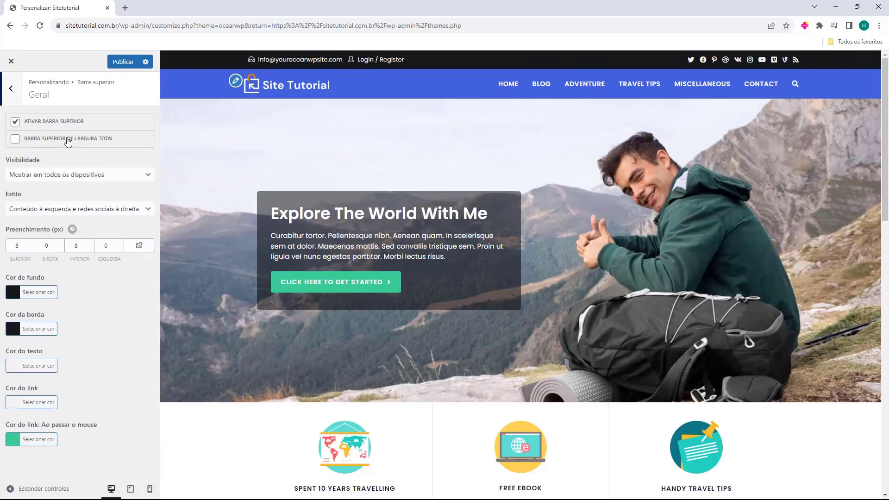
pyautogui.click(17, 123)
# Cycle the top bar styles, keeping content left and social icons right, then view Conteúdo
pyautogui.click(78, 214)
pyautogui.click(78, 221)
pyautogui.click(74, 209)
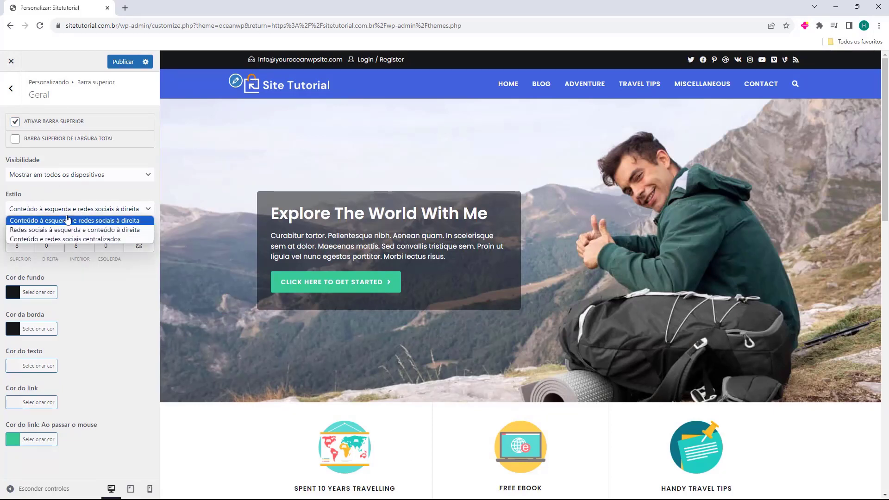
pyautogui.click(74, 230)
pyautogui.click(78, 209)
pyautogui.click(63, 235)
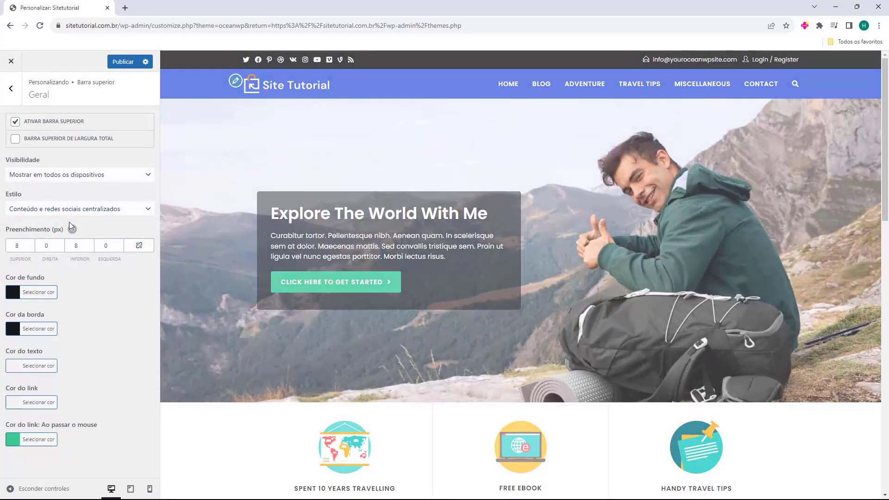
pyautogui.click(64, 216)
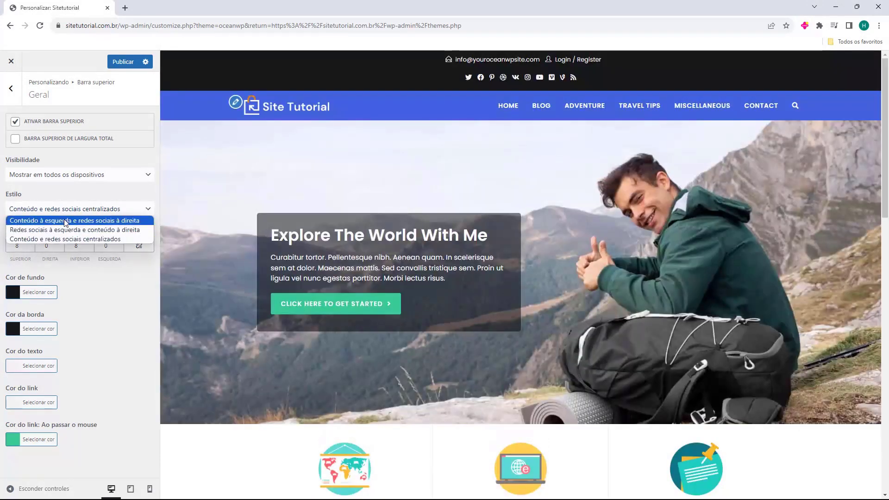
pyautogui.click(64, 219)
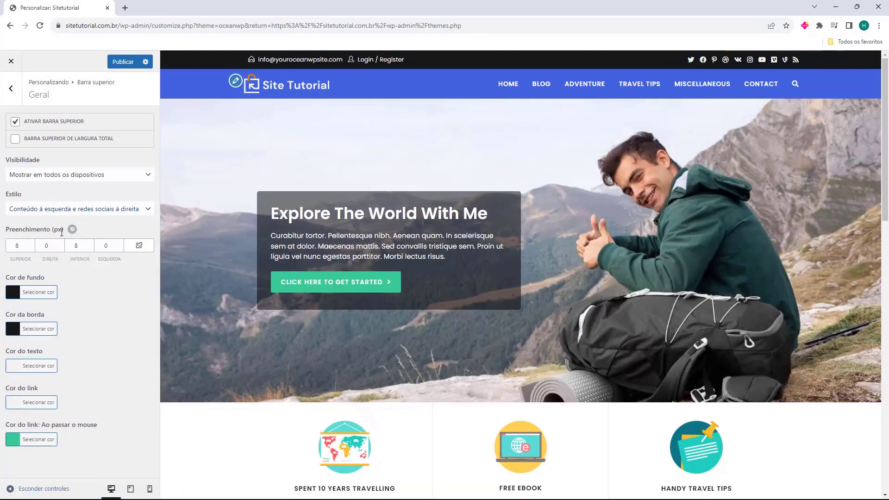
pyautogui.click(18, 96)
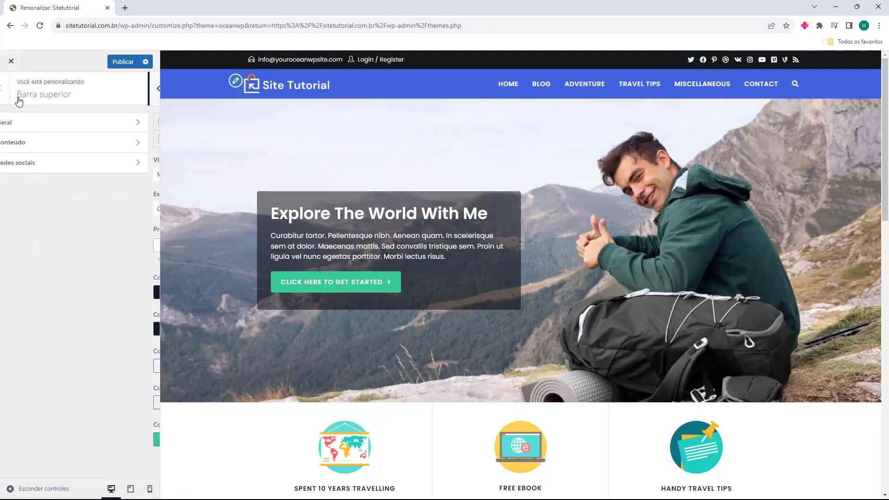
pyautogui.click(33, 147)
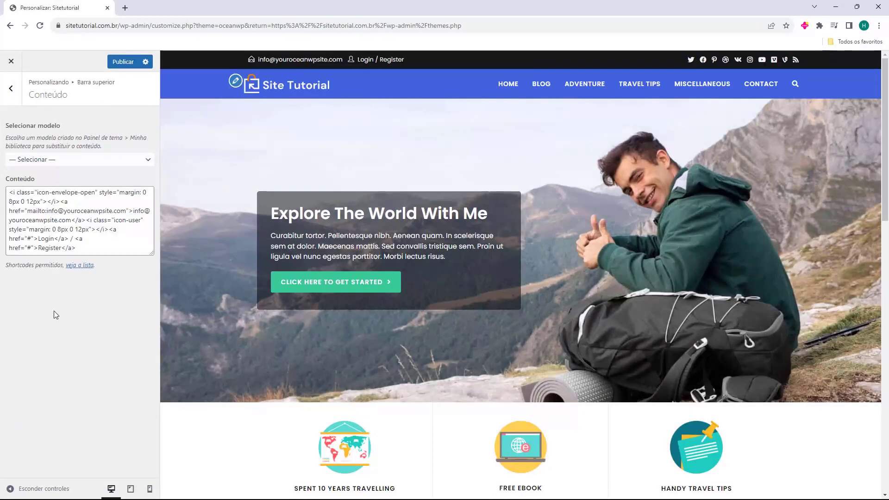
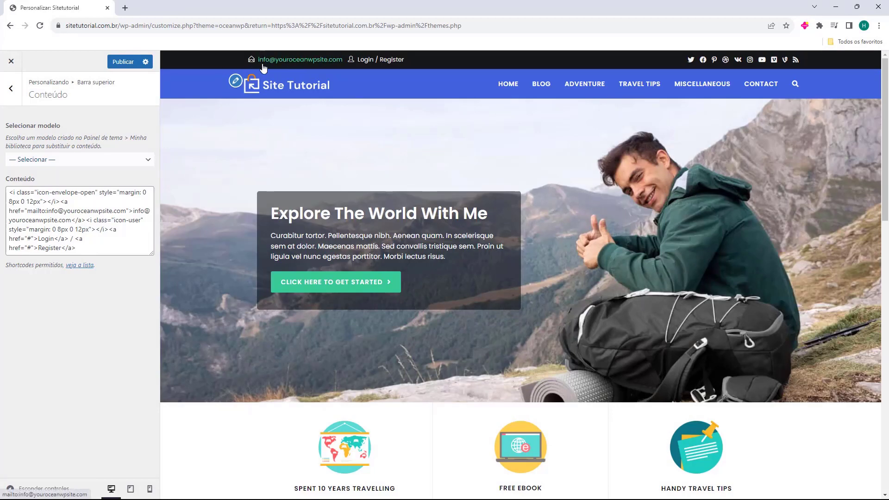
# Test the top bar's e-mail link, then delete the Login and Register markup from the top bar content
pyautogui.click(298, 65)
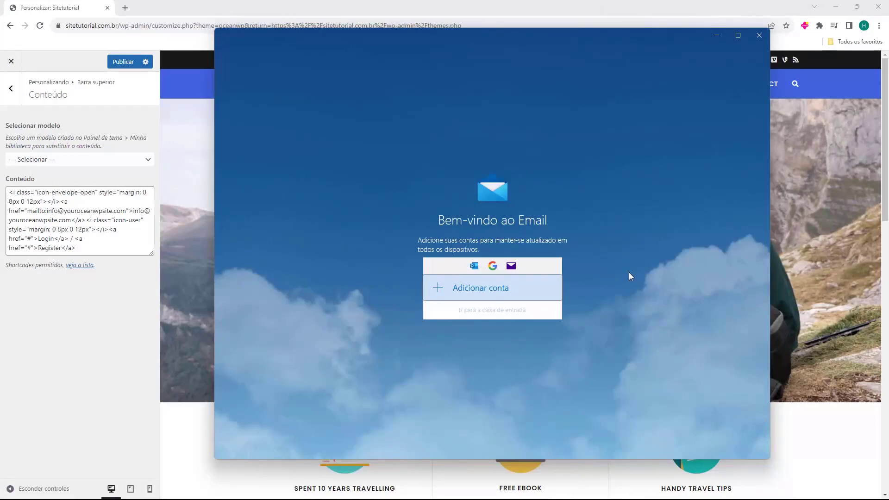
pyautogui.click(758, 37)
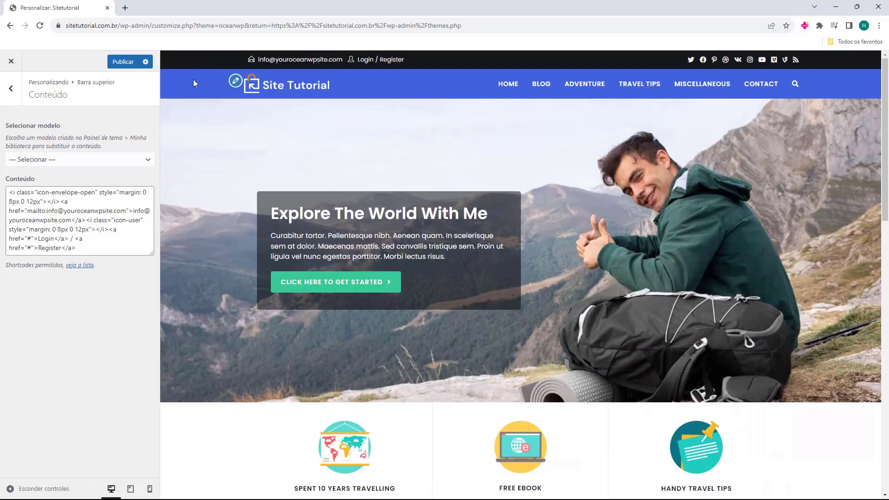
pyautogui.moveTo(76, 248); pyautogui.dragTo(41, 196)
pyautogui.click(15, 201)
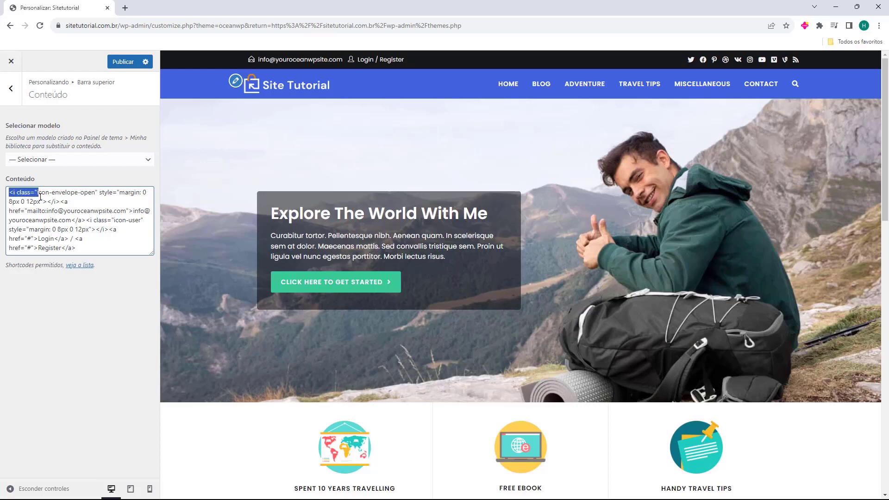
pyautogui.click(55, 199)
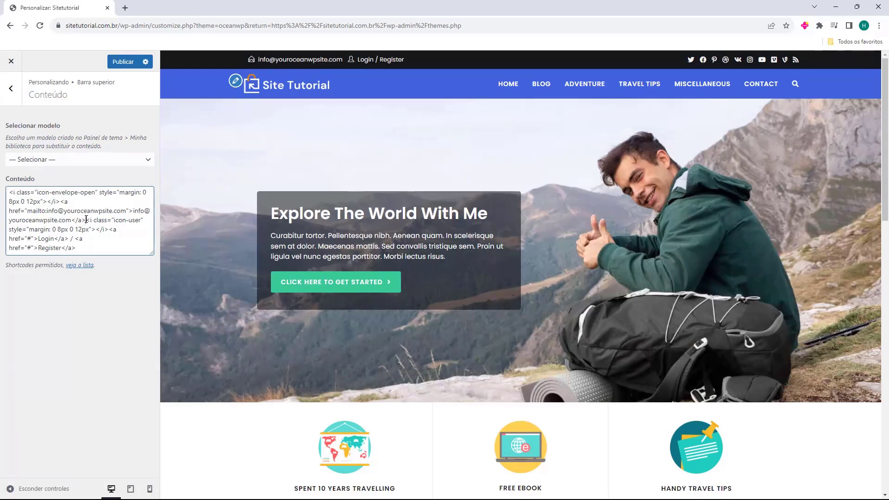
pyautogui.moveTo(90, 220); pyautogui.dragTo(91, 220)
pyautogui.click(86, 221)
pyautogui.moveTo(86, 221); pyautogui.dragTo(124, 262)
pyautogui.click(86, 221)
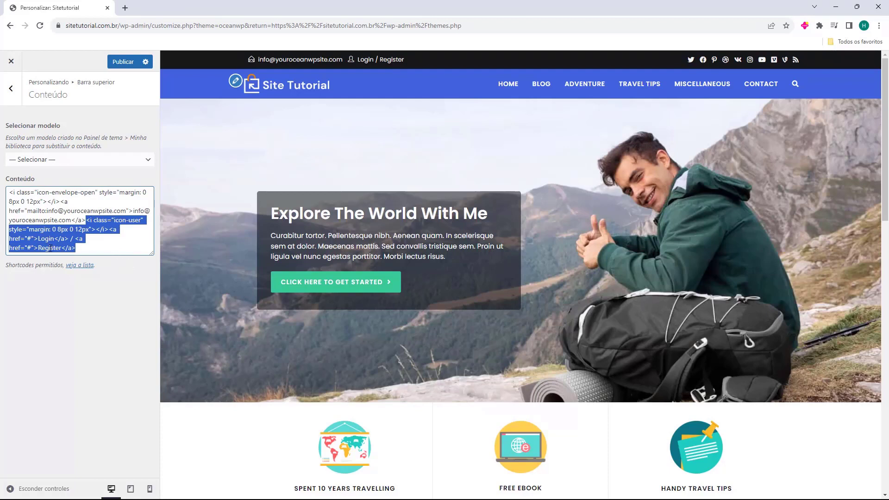
pyautogui.press('Delete')
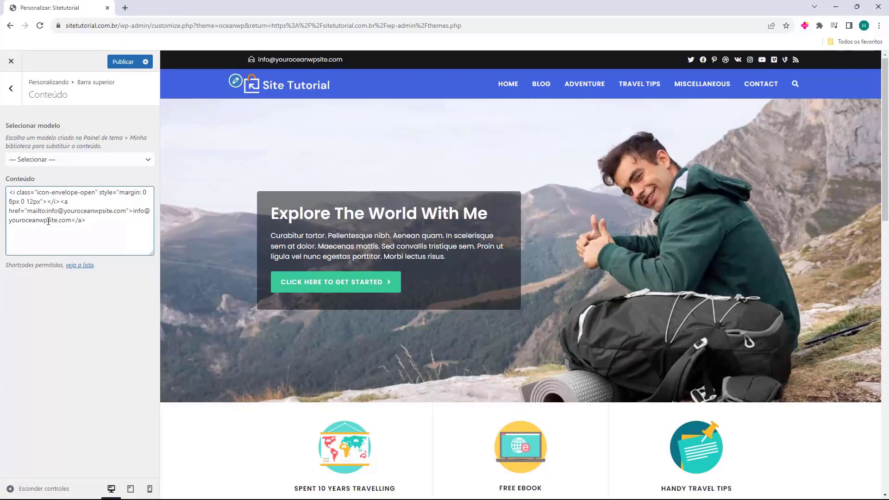
# Paste the new contact e-mail over the address displayed in the top bar content
pyautogui.moveTo(71, 220); pyautogui.dragTo(67, 222)
pyautogui.click(131, 212)
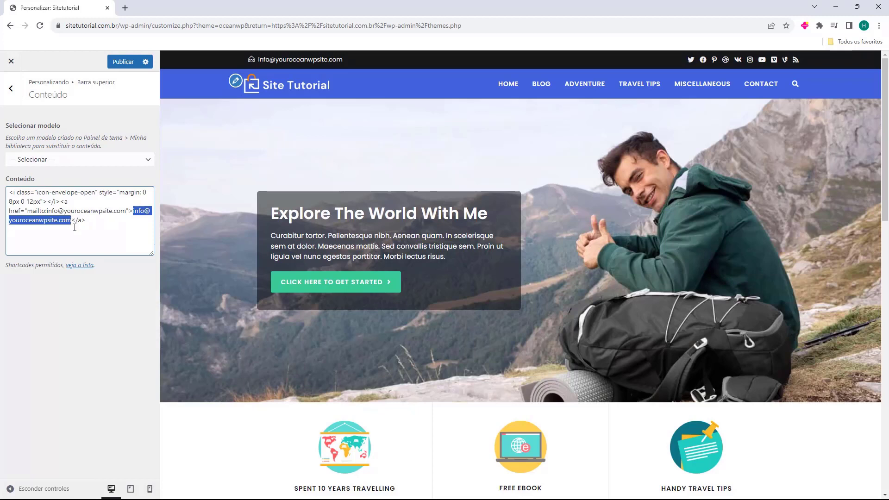
pyautogui.hotkey('ctrl', 'v')
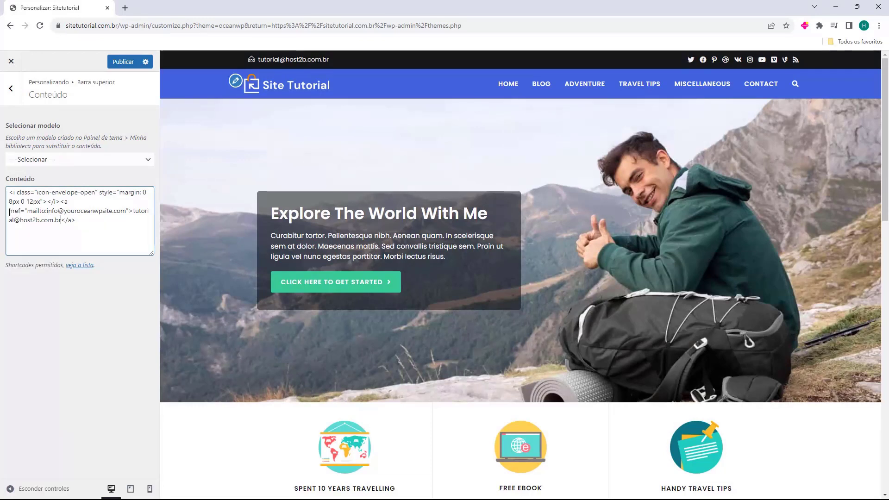
# Replace the old address in the mailto link with the new contact e-mail
pyautogui.moveTo(9, 211); pyautogui.dragTo(12, 213)
pyautogui.click(26, 205)
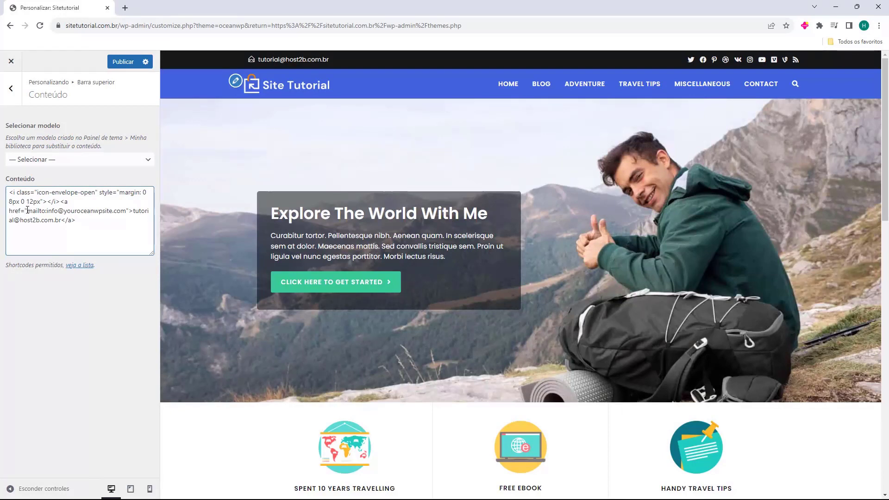
pyautogui.moveTo(47, 211); pyautogui.dragTo(76, 221)
pyautogui.click(57, 210)
pyautogui.moveTo(125, 211); pyautogui.dragTo(52, 212)
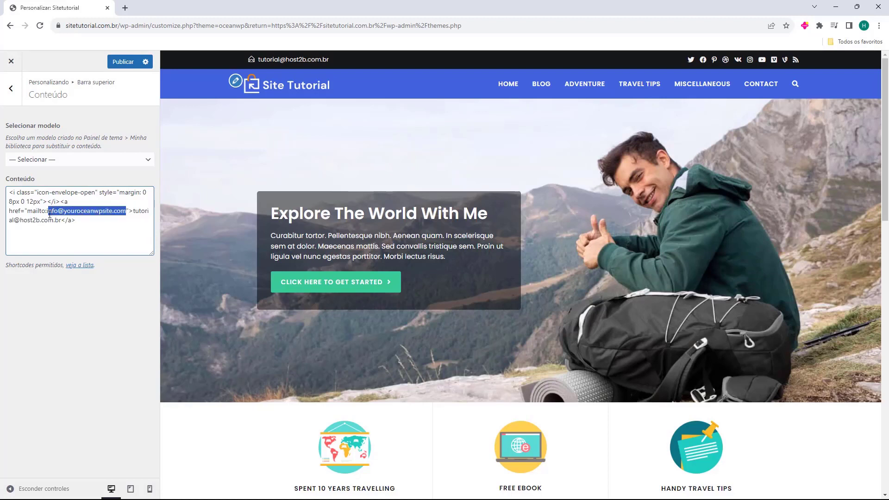
pyautogui.press('BackSpace')
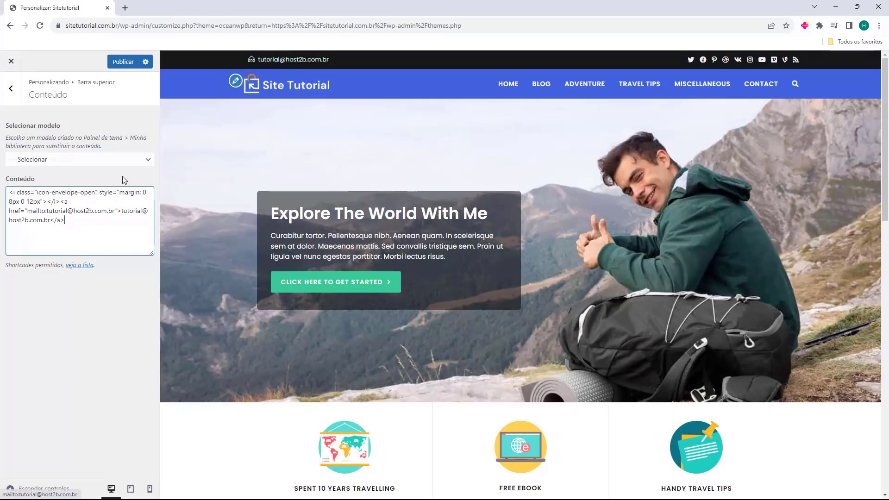
# Open the top bar's Redes sociais settings and scroll down to the social link fields
pyautogui.click(11, 89)
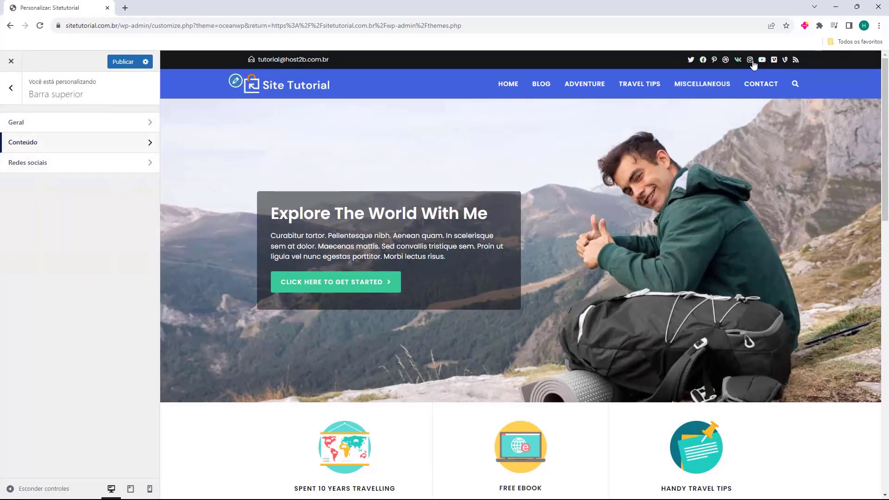
pyautogui.click(28, 165)
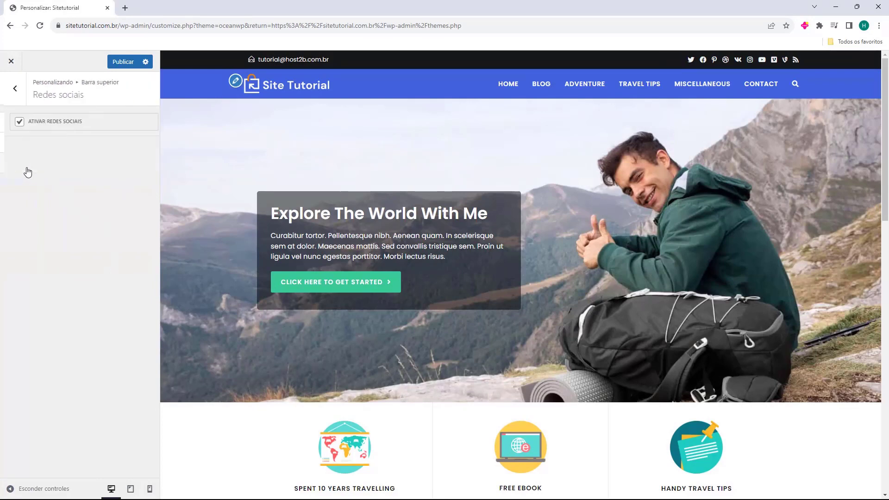
pyautogui.click(15, 121)
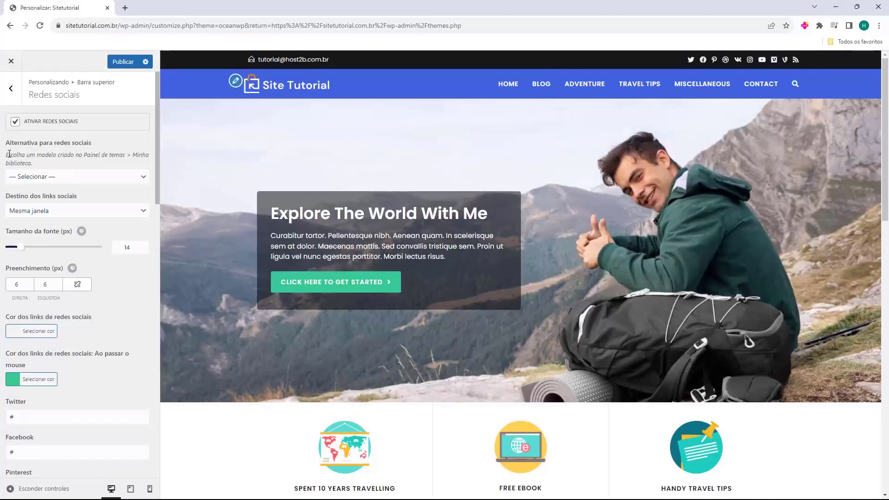
pyautogui.scroll(-1, 21, 157)
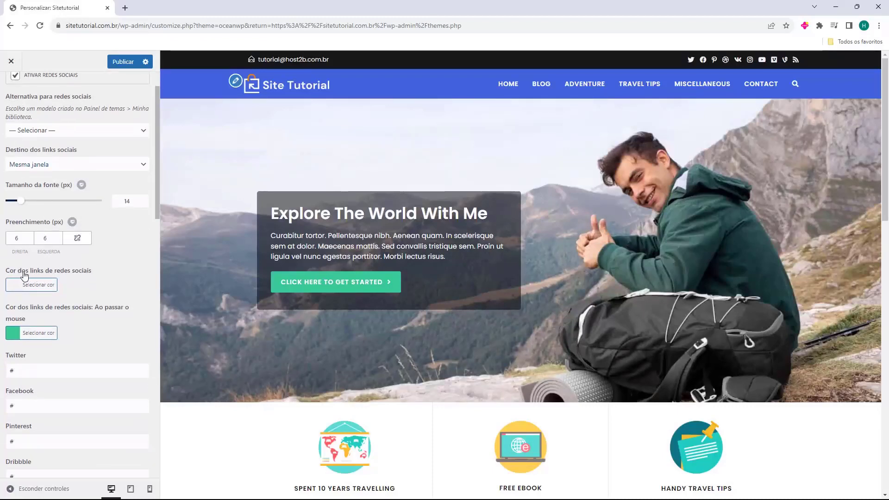
pyautogui.scroll(-1, 27, 258)
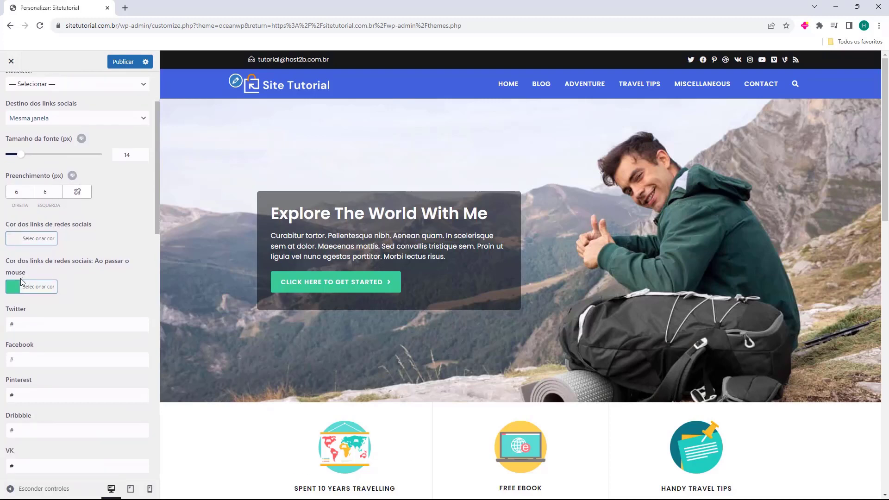
pyautogui.scroll(-2, 23, 252)
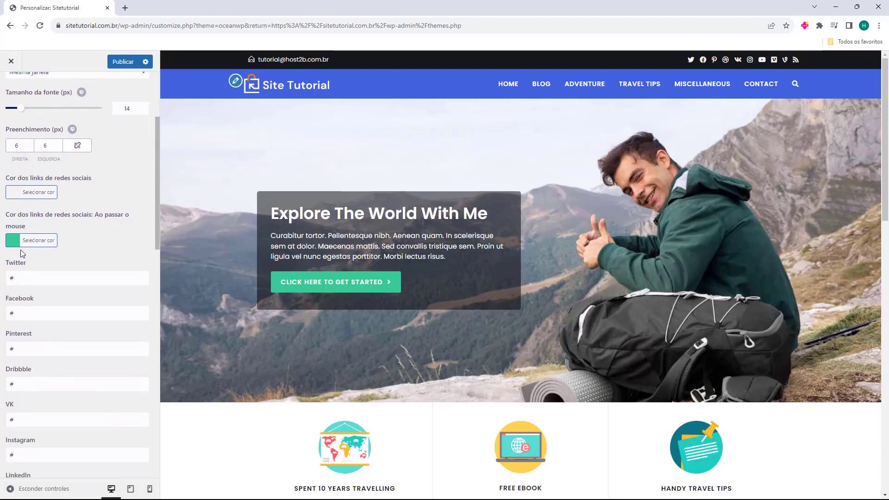
pyautogui.scroll(-2, 22, 204)
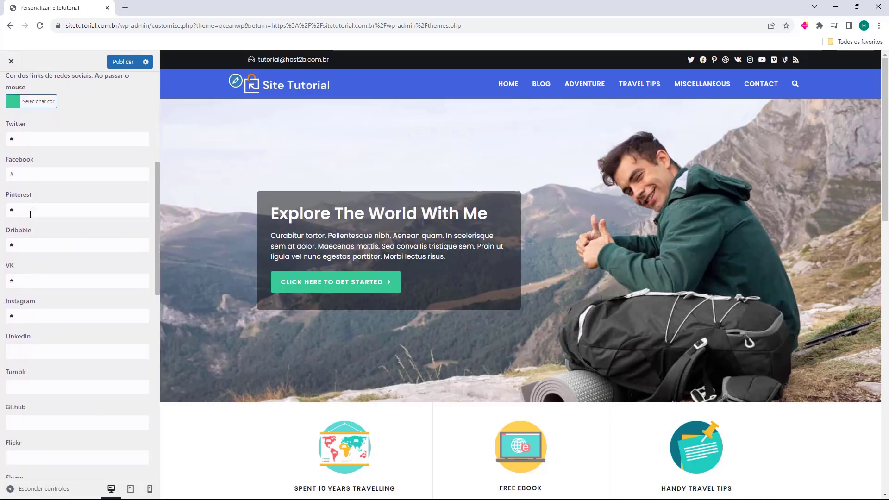
pyautogui.press('Tab')
pyautogui.press('End')
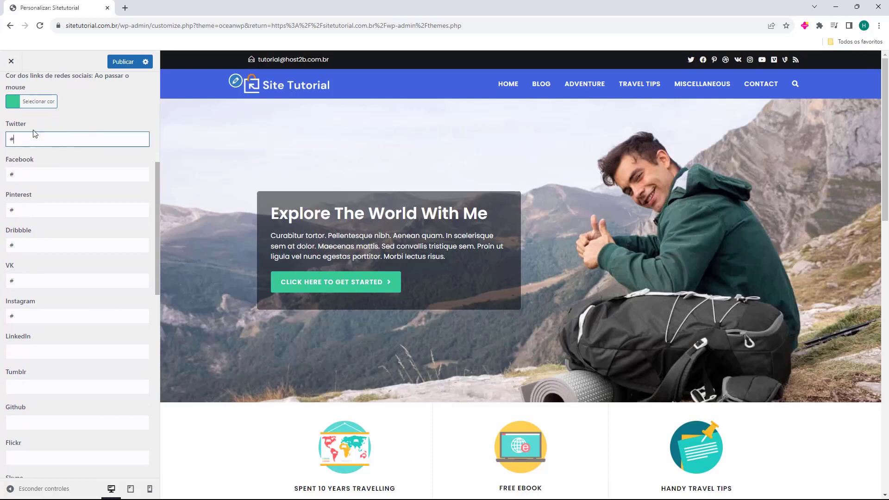
pyautogui.click(21, 144)
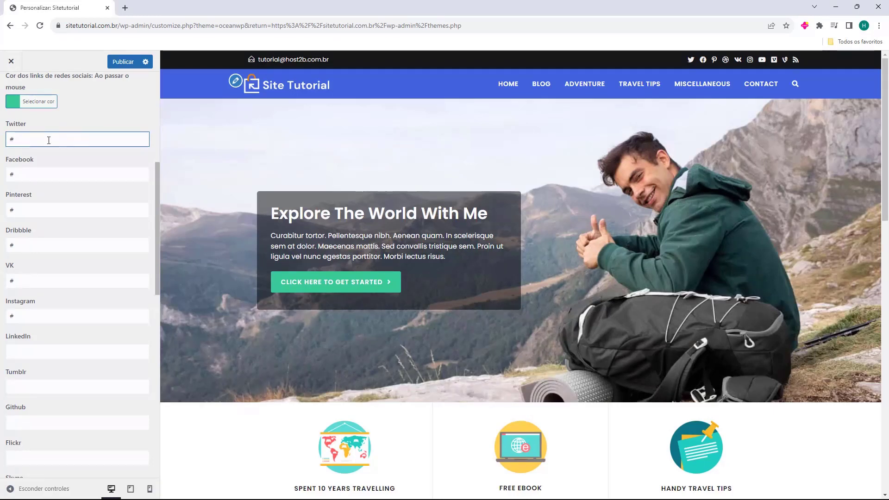
pyautogui.hotkey('ctrl', 'a')
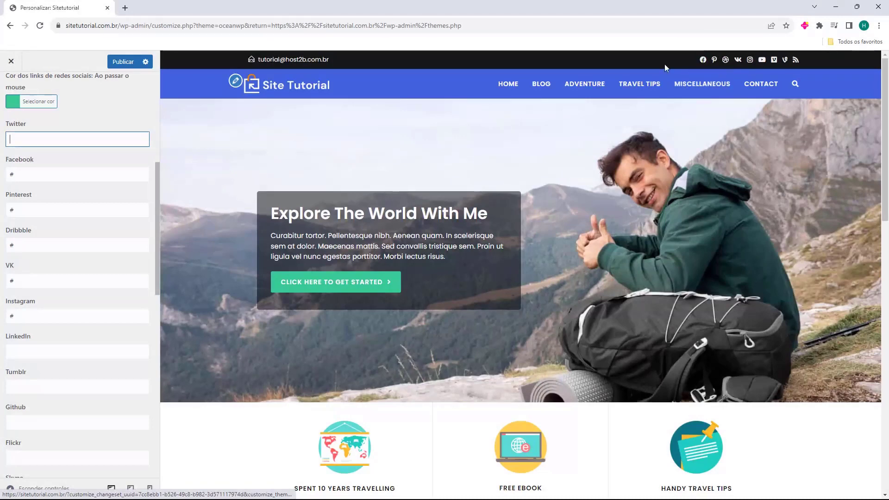
pyautogui.write('#')
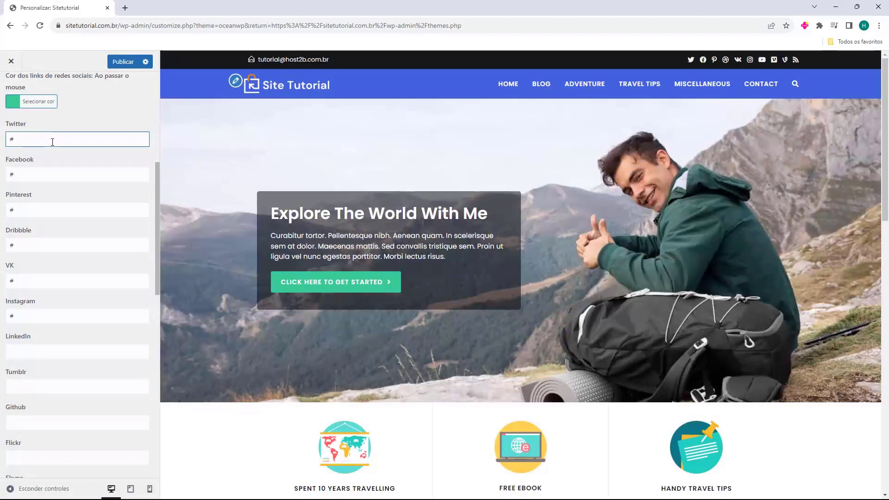
pyautogui.press('BackSpace')
pyautogui.write('twitter.com.br/')
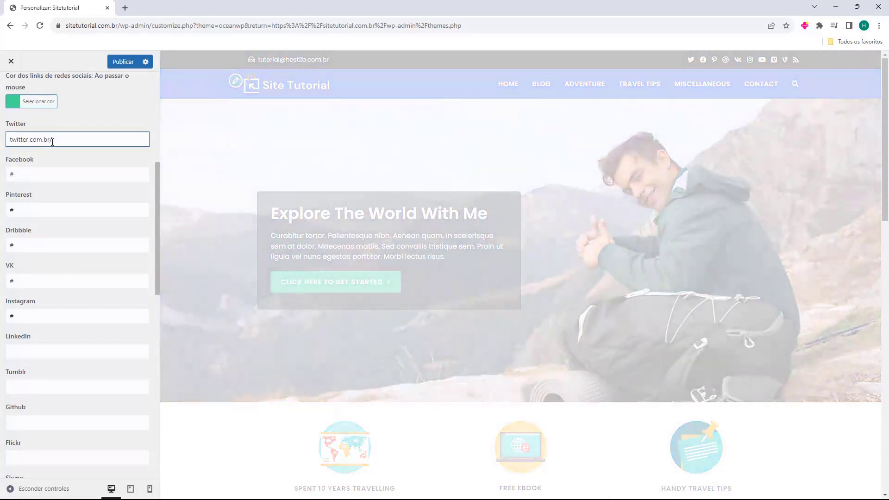
pyautogui.write('host2b')
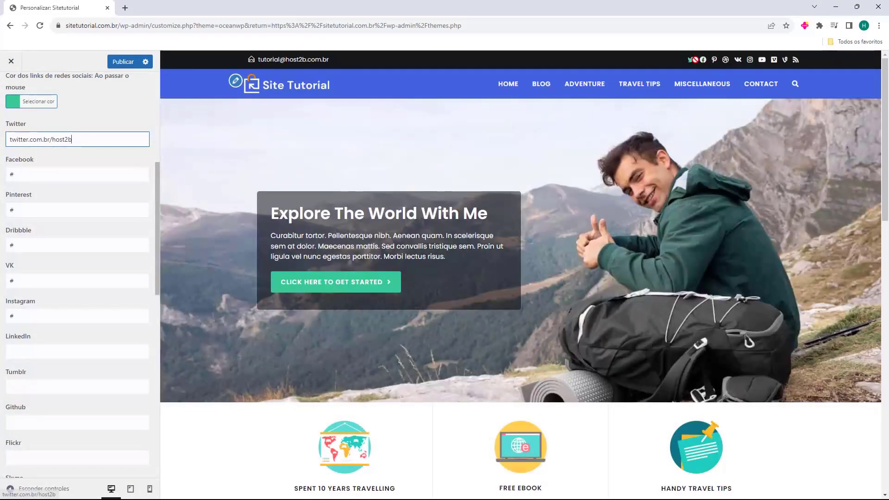
pyautogui.press('Home')
pyautogui.write('https://')
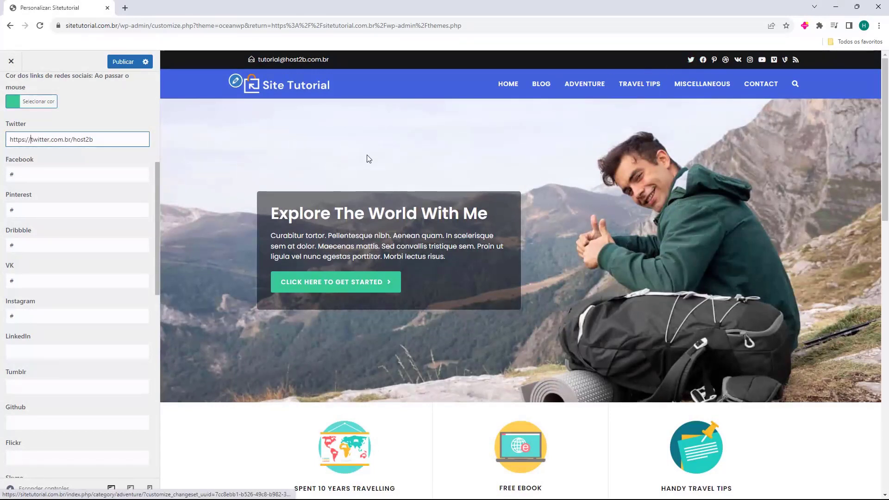
pyautogui.click(115, 152)
pyautogui.moveTo(685, 61); pyautogui.dragTo(53, 140)
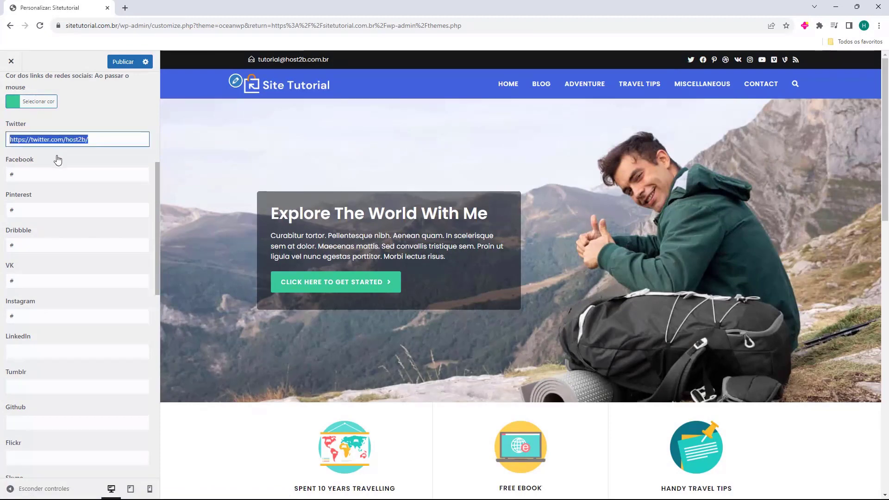
pyautogui.press('BackSpace')
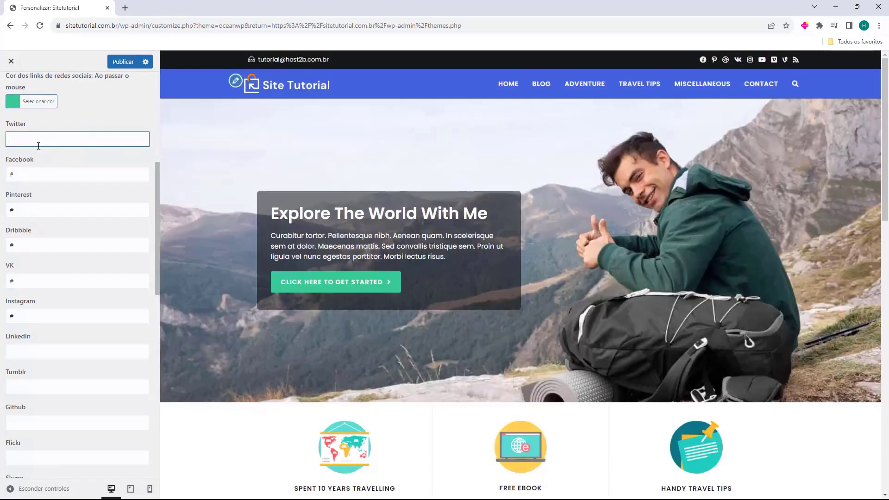
# Clear the Pinterest, Dribbble and VK links and put # back in the Twitter field
pyautogui.click(36, 211)
pyautogui.press('BackSpace')
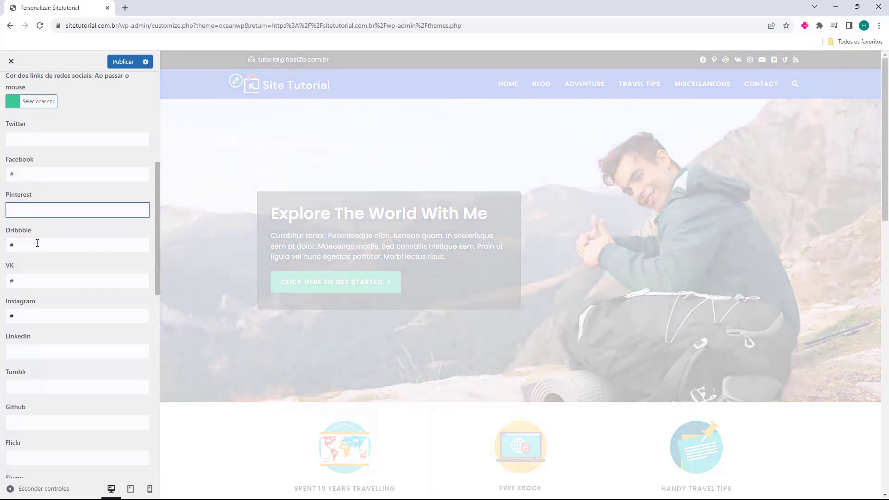
pyautogui.click(30, 243)
pyautogui.press('BackSpace')
pyautogui.click(26, 279)
pyautogui.press('BackSpace')
pyautogui.click(35, 143)
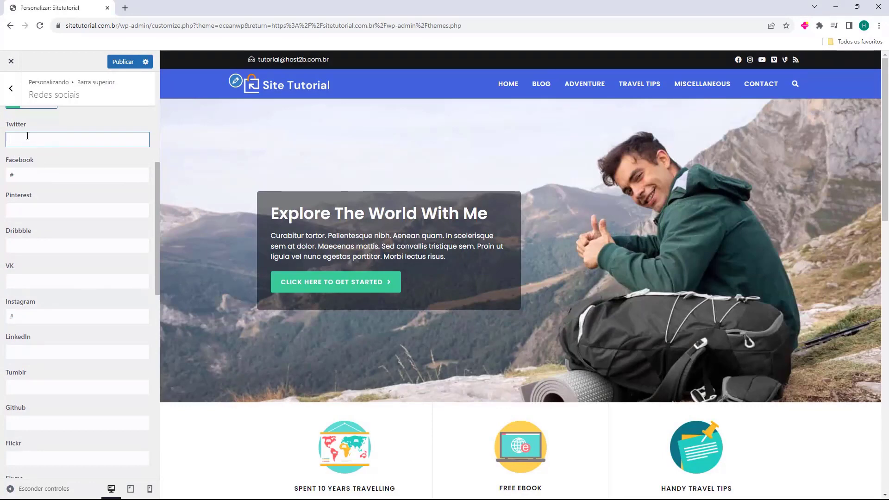
pyautogui.write('#')
# Clear the Vimeo, Vine and RSS social links
pyautogui.scroll(-1, 36, 197)
pyautogui.scroll(-3, 36, 197)
pyautogui.scroll(-3, 34, 219)
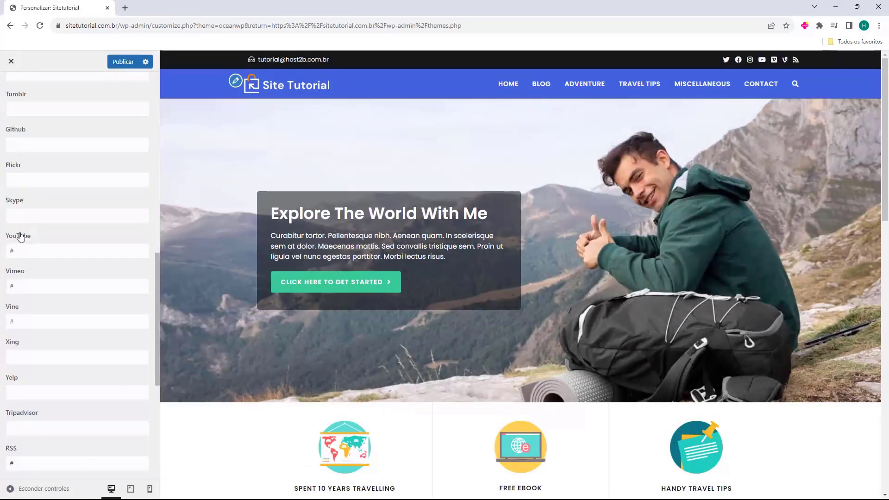
pyautogui.doubleClick(32, 284)
pyautogui.press('BackSpace')
pyautogui.press('Tab')
pyautogui.press('BackSpace')
pyautogui.scroll(-3, 25, 319)
pyautogui.doubleClick(9, 324)
pyautogui.press('BackSpace')
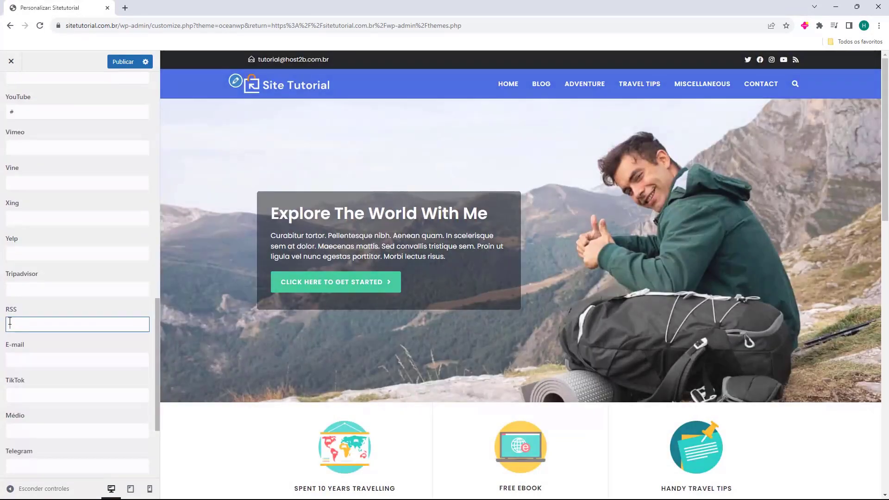
# Leave the social links settings and return to the Barra superior section list
pyautogui.scroll(-3, 35, 301)
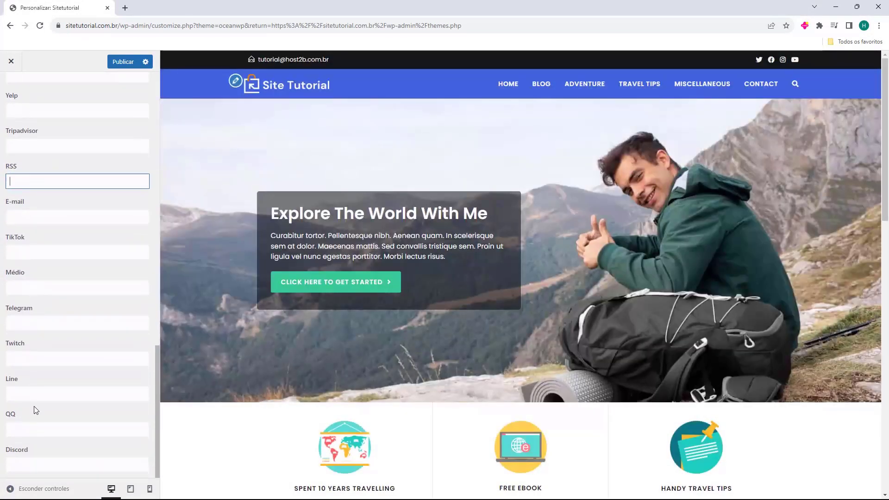
pyautogui.scroll(15, 32, 433)
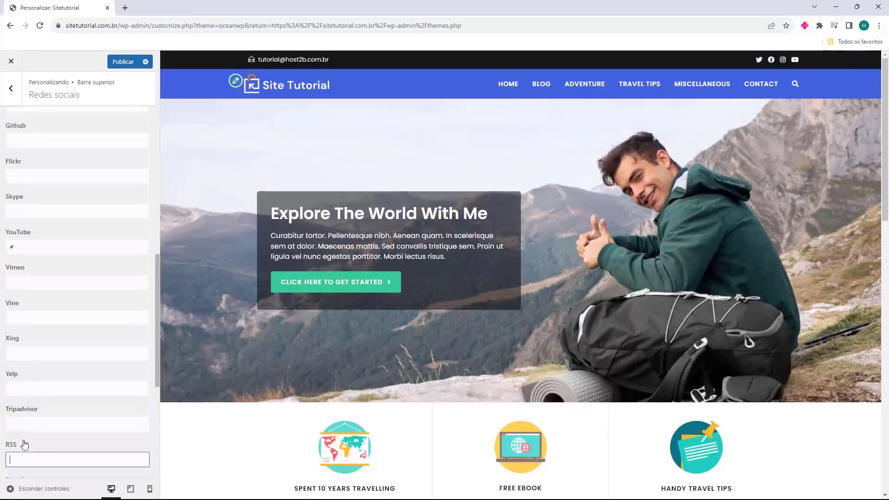
pyautogui.scroll(-6, 49, 416)
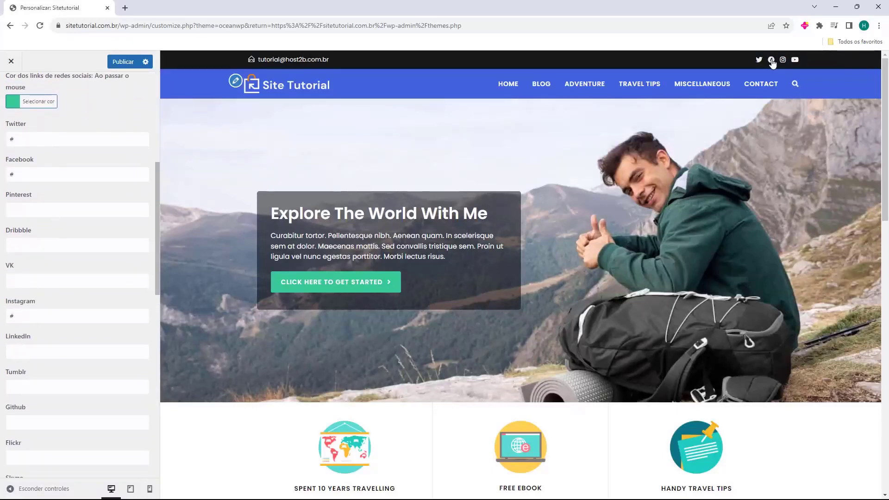
pyautogui.scroll(6, 29, 196)
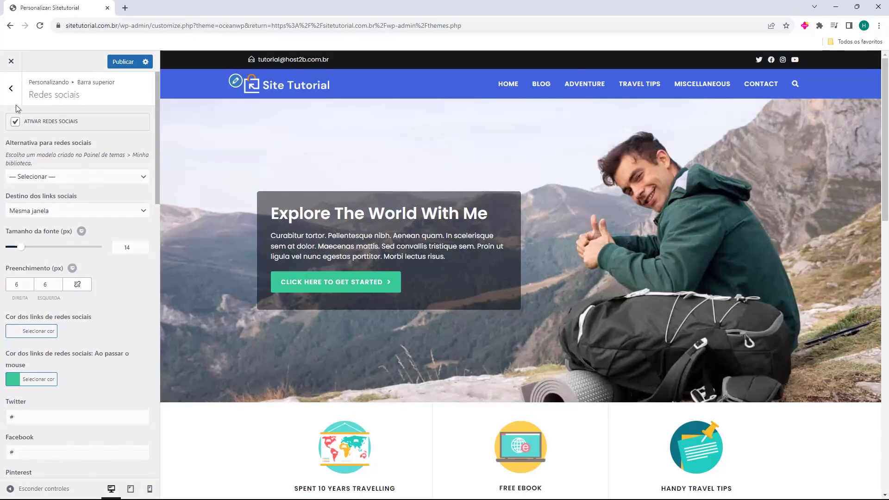
pyautogui.click(11, 88)
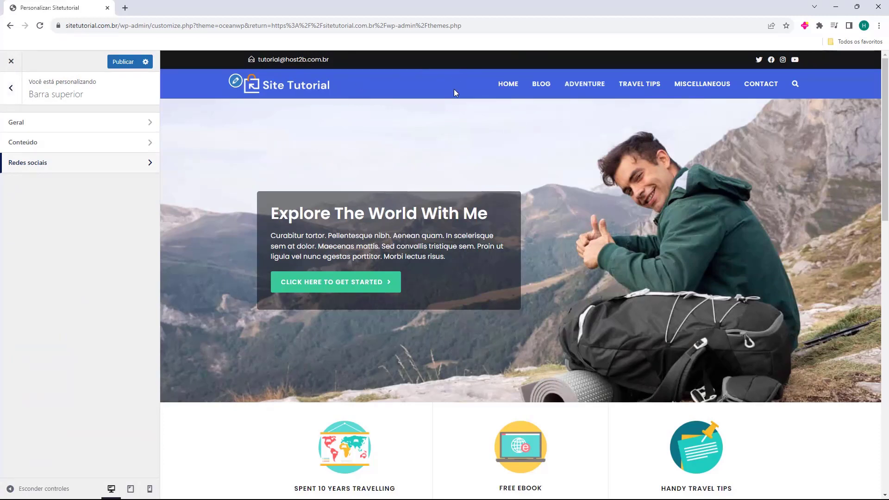
# In Widgets do rodapé, switch 'Ativar widgets do rodapé' off and back on, then go back
pyautogui.click(11, 88)
pyautogui.scroll(-20, 441, 144)
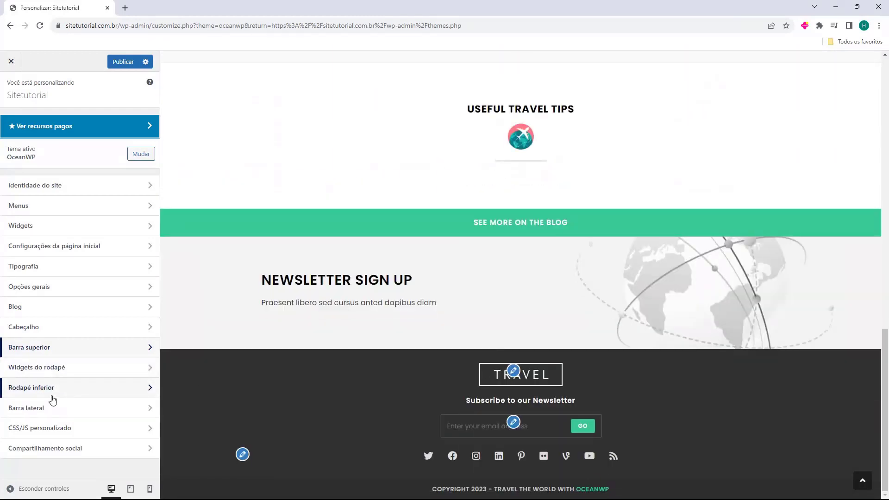
pyautogui.click(46, 372)
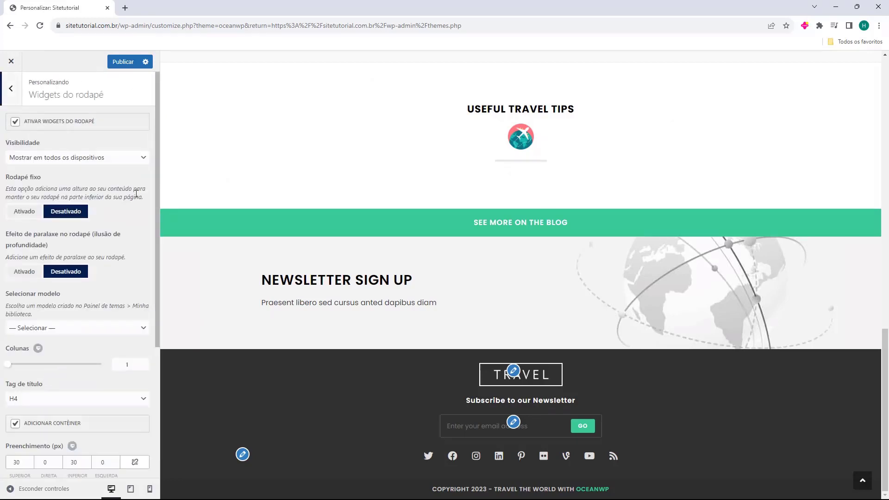
pyautogui.click(16, 123)
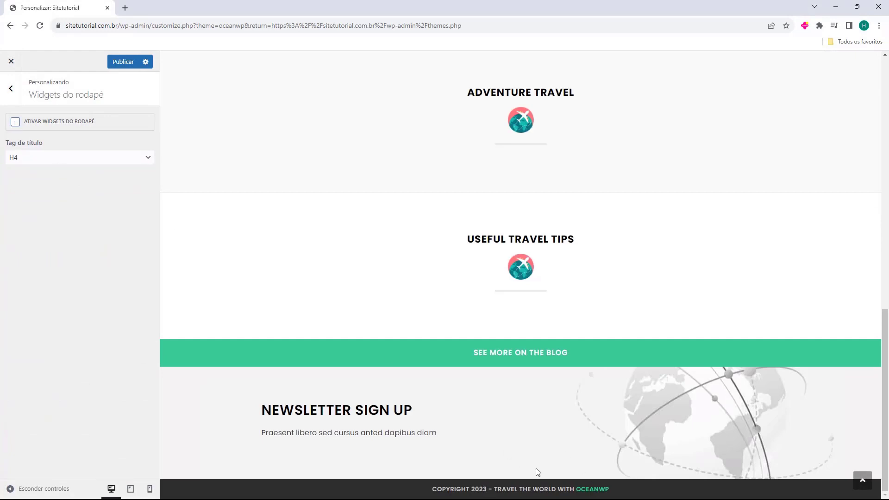
pyautogui.click(16, 122)
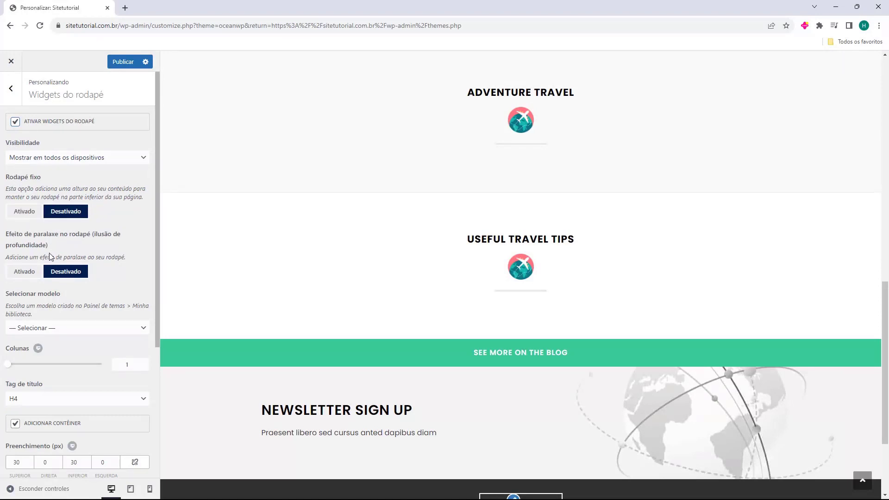
pyautogui.scroll(-4, 52, 260)
pyautogui.scroll(4, 53, 278)
pyautogui.scroll(-4, 46, 199)
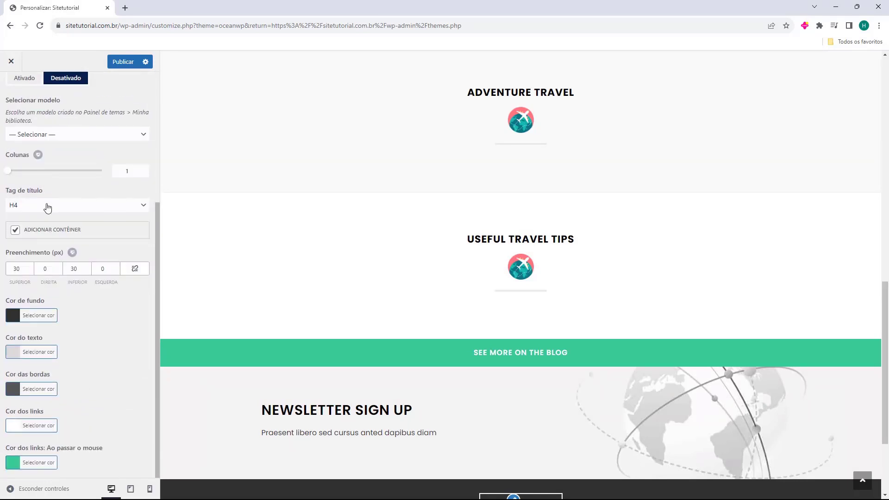
pyautogui.scroll(-3, 246, 241)
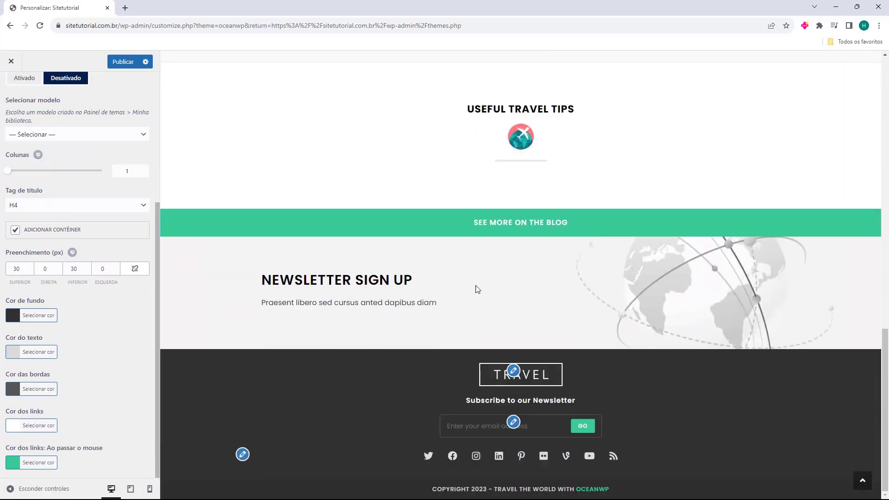
pyautogui.scroll(4, 41, 173)
pyautogui.click(13, 91)
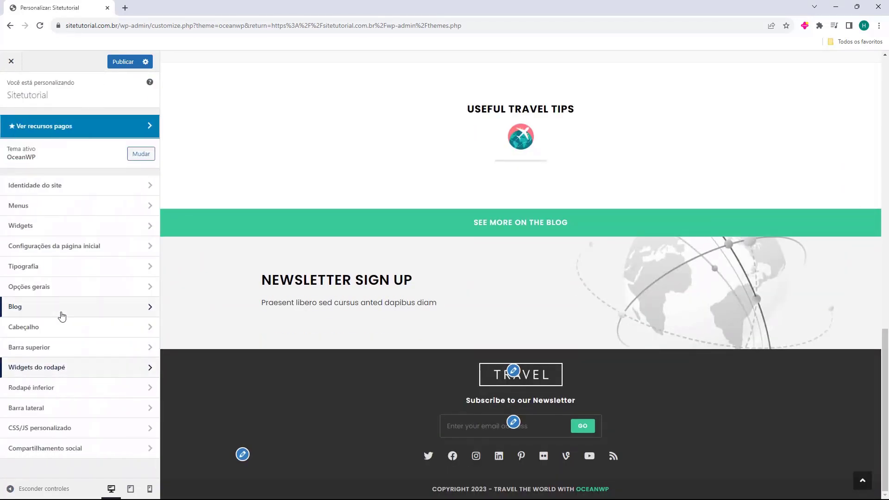
# Open Rodapé inferior and switch the bottom copyright footer off and back on
pyautogui.click(38, 389)
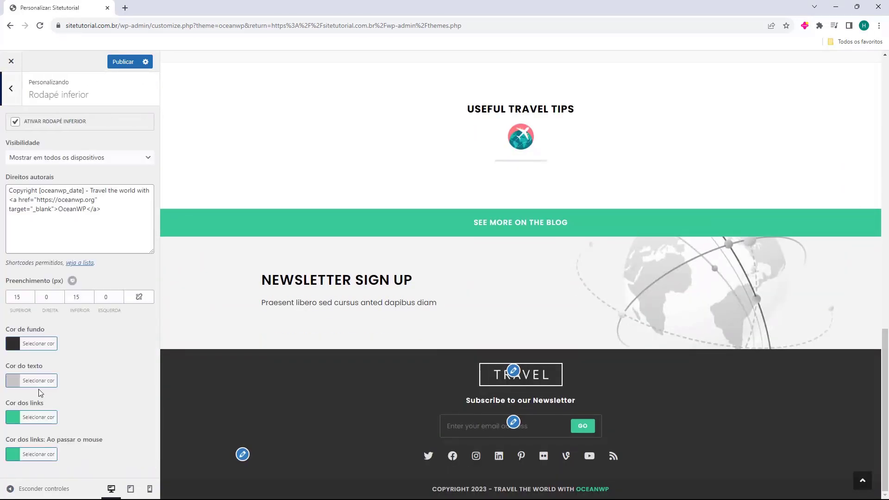
pyautogui.click(16, 123)
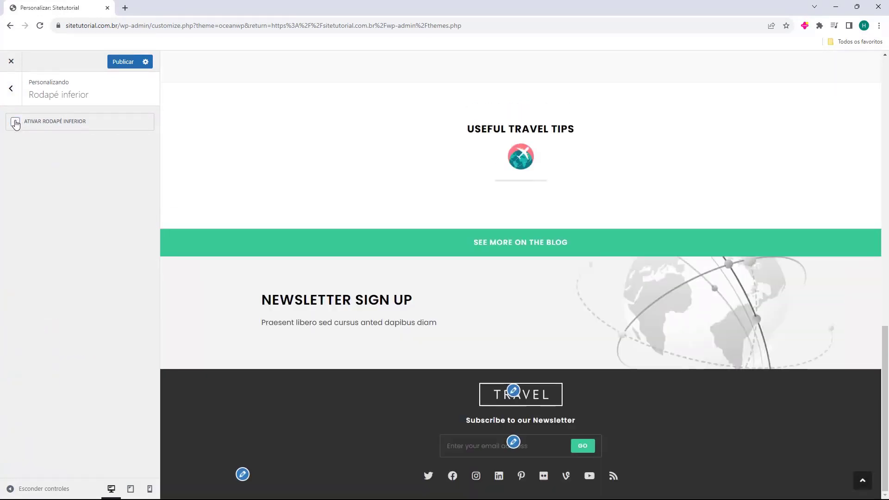
pyautogui.click(15, 122)
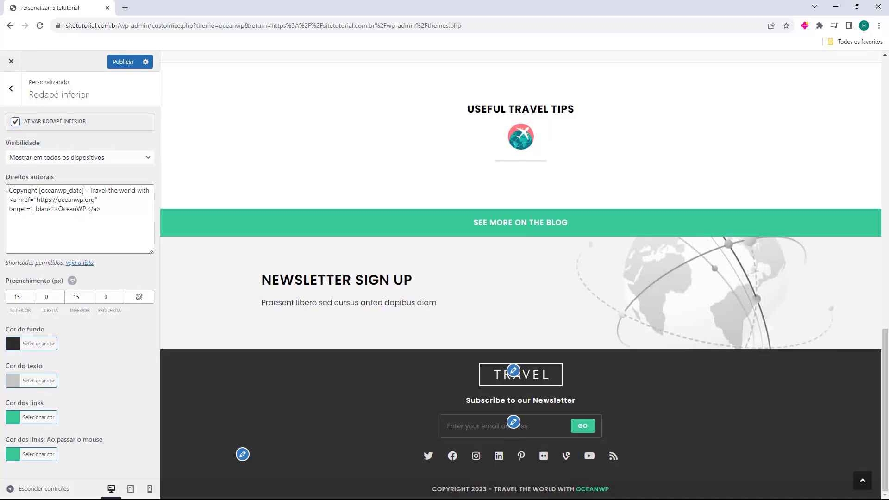
# Replace the text after [oceanwp_date] with '- Criado com muito carinho por Host2b'
pyautogui.moveTo(2, 180); pyautogui.dragTo(25, 93)
pyautogui.click(115, 215)
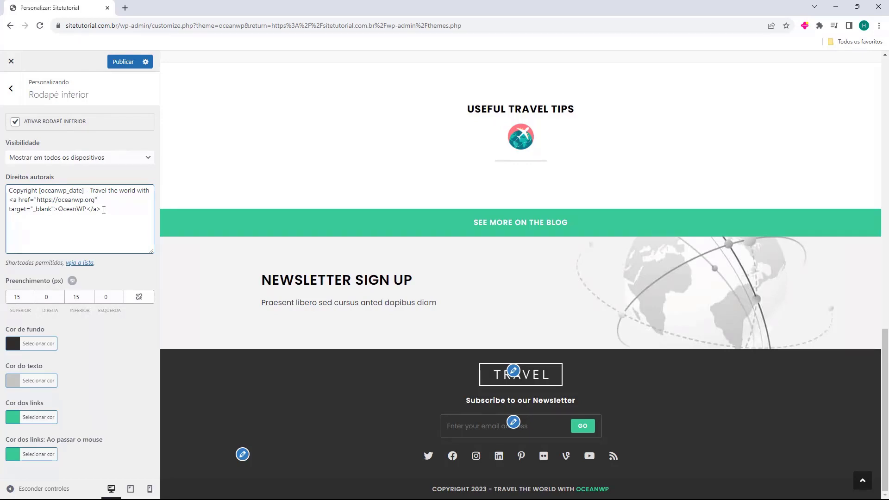
pyautogui.moveTo(104, 210); pyautogui.dragTo(91, 190)
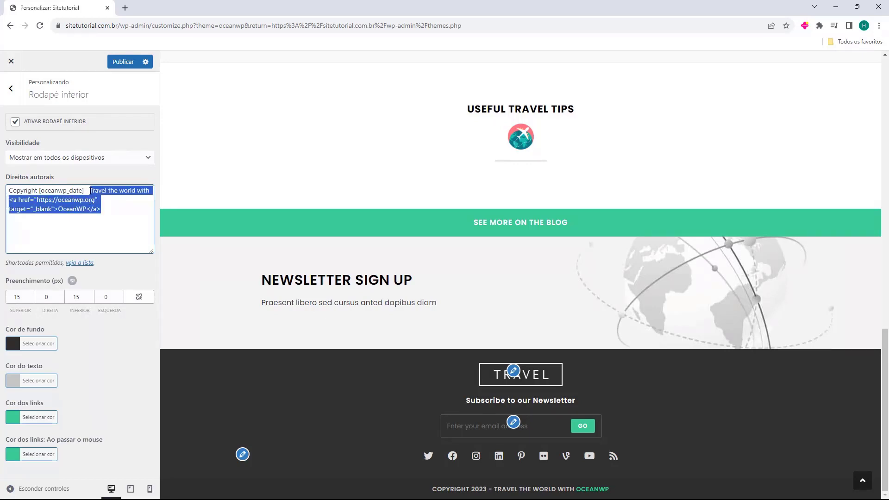
pyautogui.press('BackSpace')
pyautogui.press('BackSpace')
pyautogui.press('BackSpace')
pyautogui.press('BackSpace')
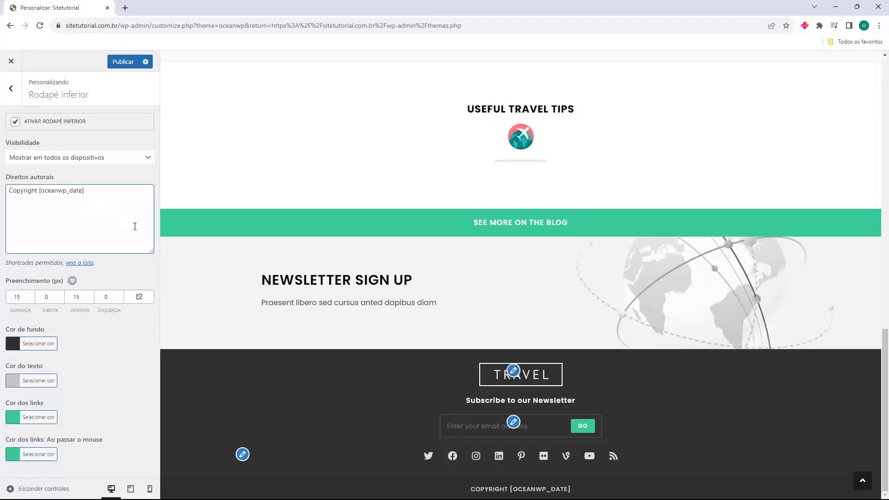
pyautogui.write('-')
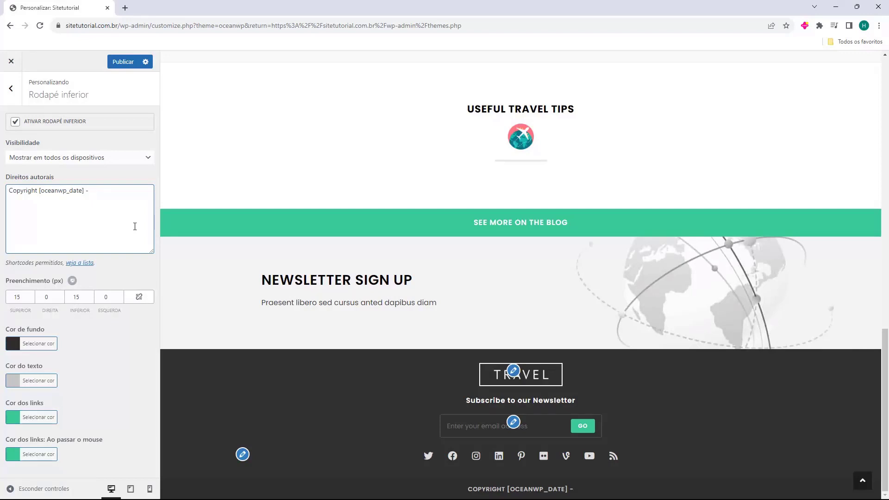
pyautogui.write('Criado com muito carinho por Host2b')
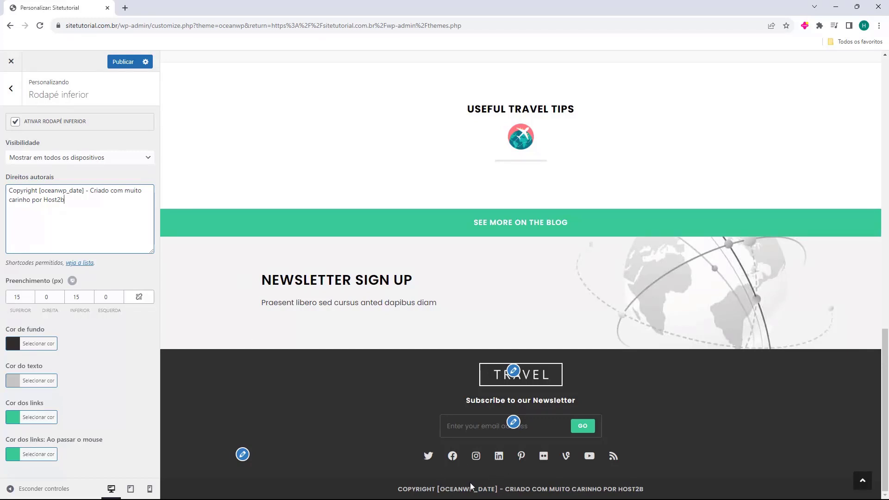
pyautogui.moveTo(485, 497)
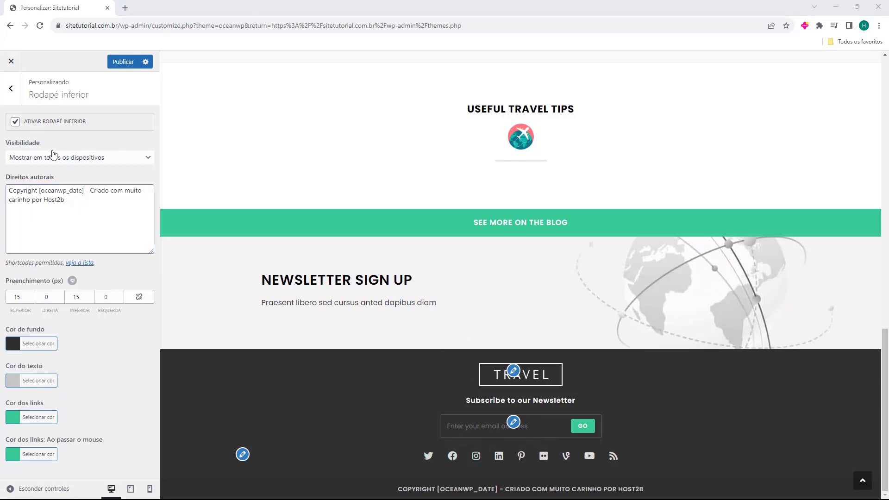
# Go back to the main panel, open Widgets, and open the Rodapé 1 widget area
pyautogui.click(11, 89)
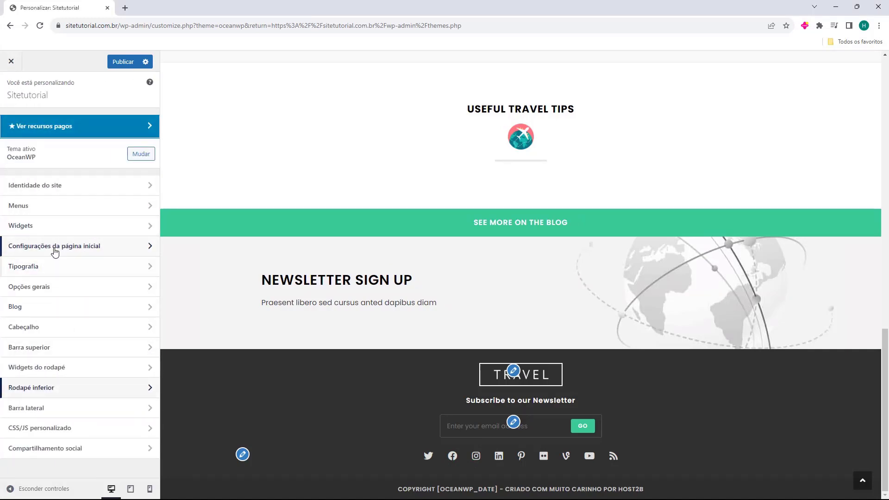
pyautogui.click(23, 226)
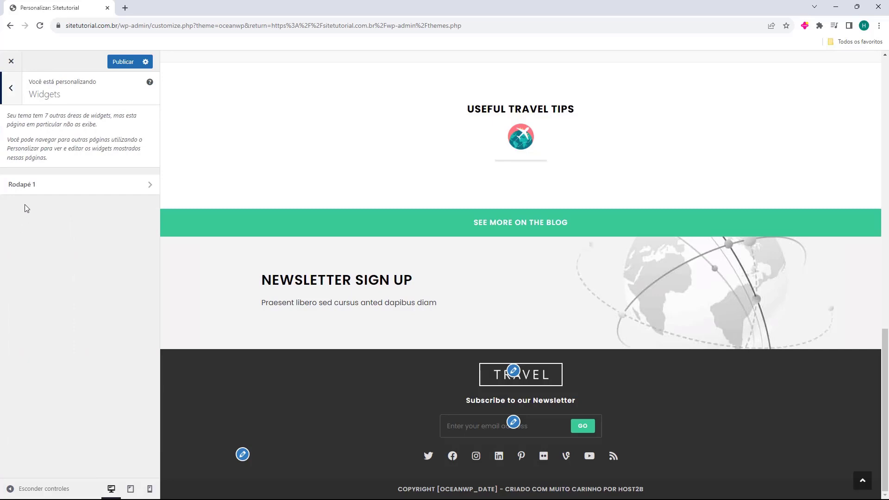
pyautogui.click(45, 190)
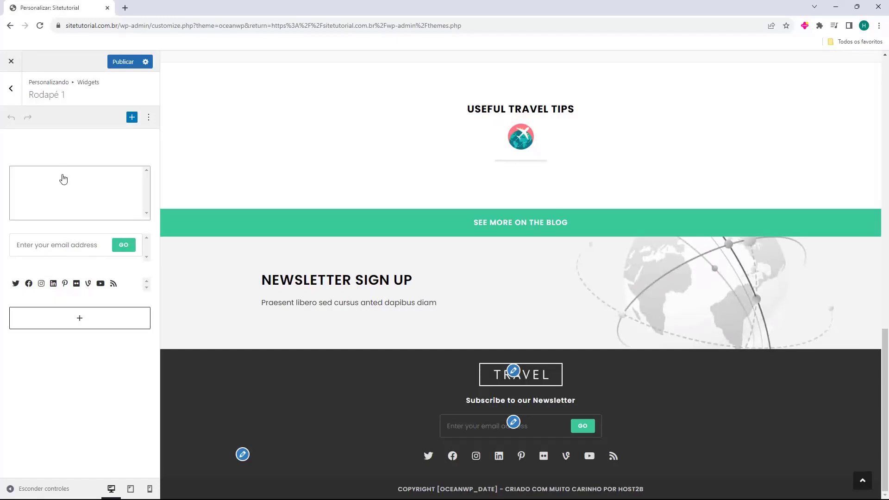
pyautogui.click(60, 184)
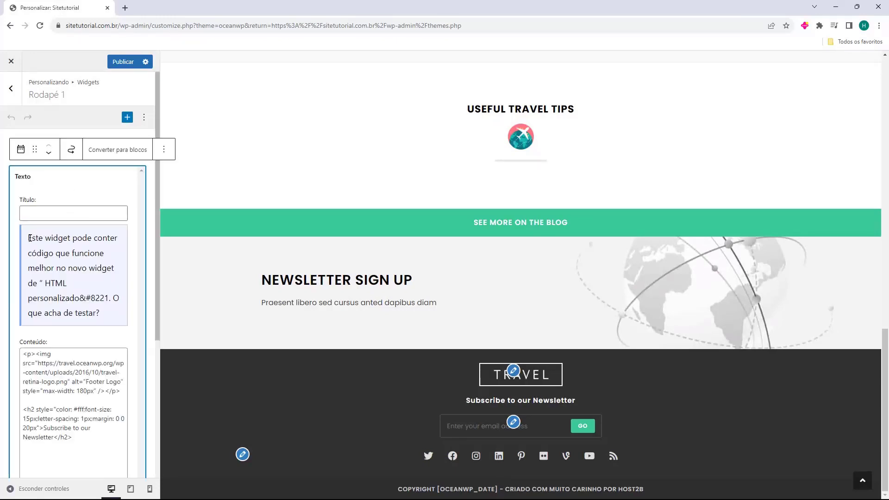
pyautogui.moveTo(29, 241); pyautogui.dragTo(51, 280)
pyautogui.click(55, 281)
pyautogui.scroll(-3, 90, 295)
pyautogui.click(68, 261)
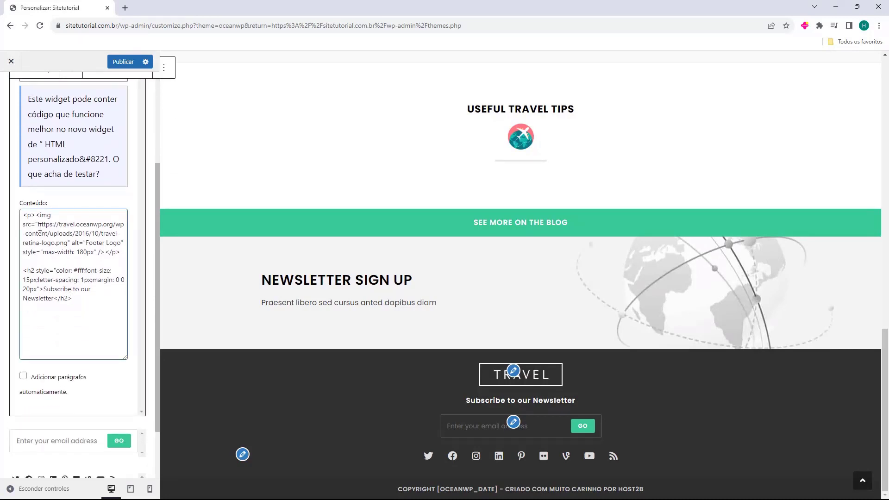
pyautogui.moveTo(33, 218); pyautogui.dragTo(121, 255)
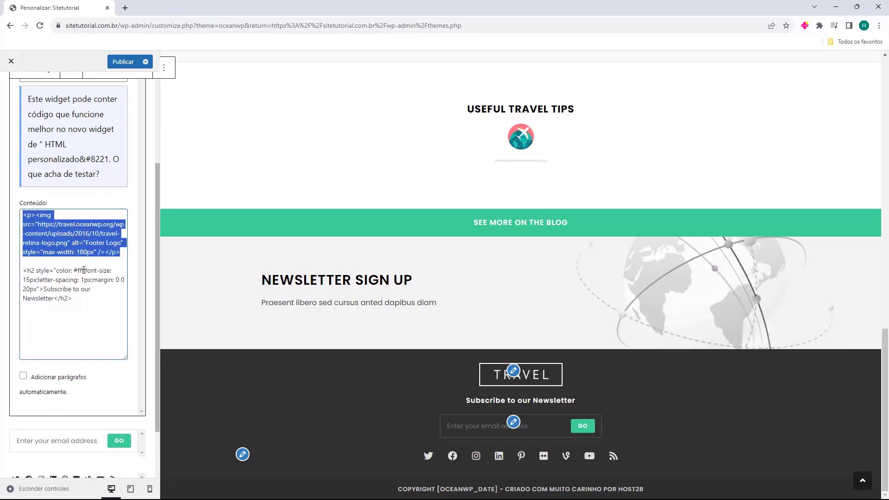
pyautogui.moveTo(24, 272); pyautogui.dragTo(81, 300)
pyautogui.click(76, 299)
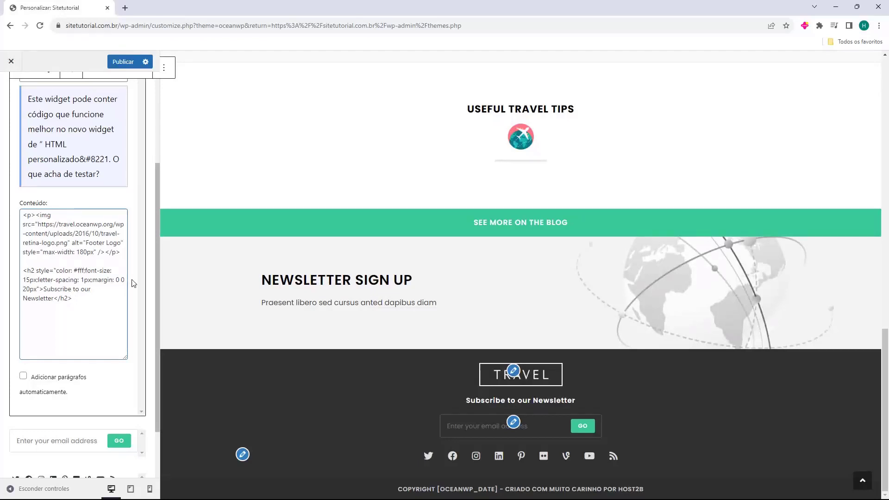
pyautogui.scroll(5, 139, 279)
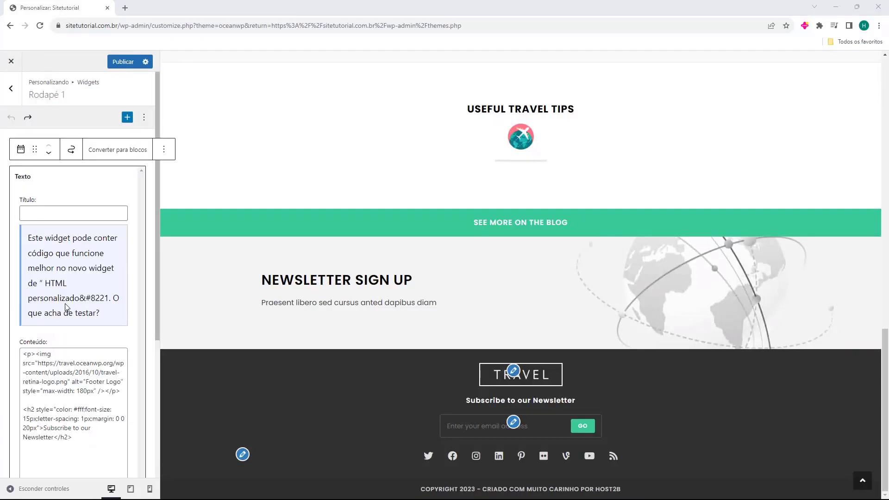
pyautogui.click(147, 179)
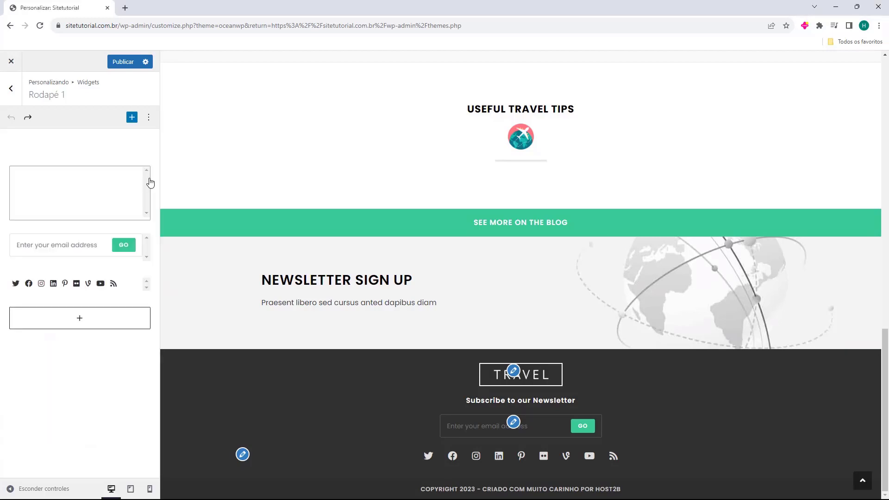
# Browse the block library, close it without adding a block, and expand the Texto widget
pyautogui.click(81, 320)
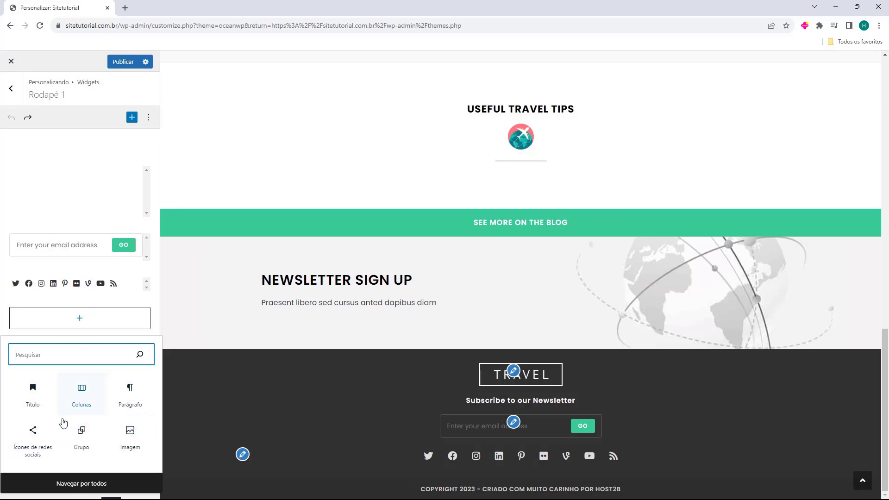
pyautogui.click(84, 490)
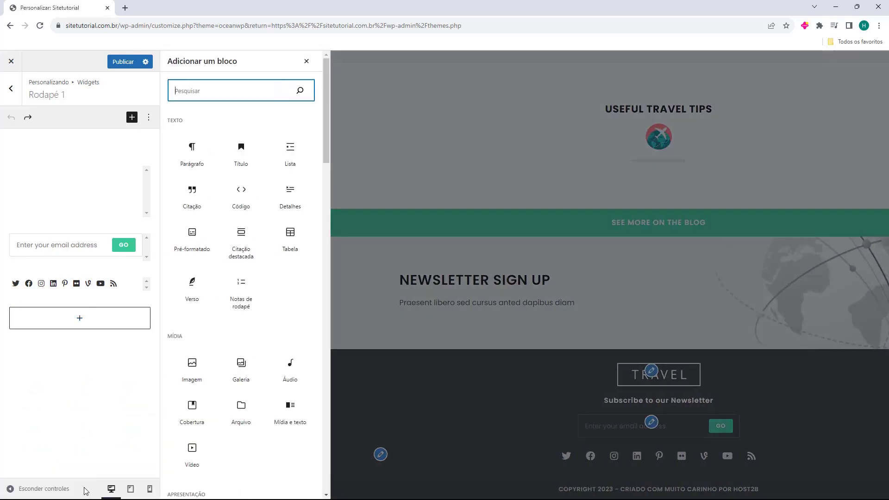
pyautogui.click(286, 297)
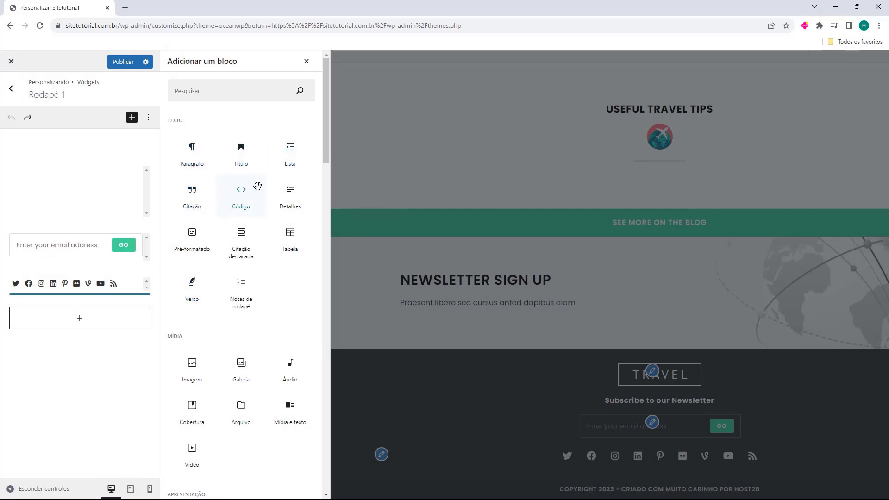
pyautogui.scroll(-8, 245, 196)
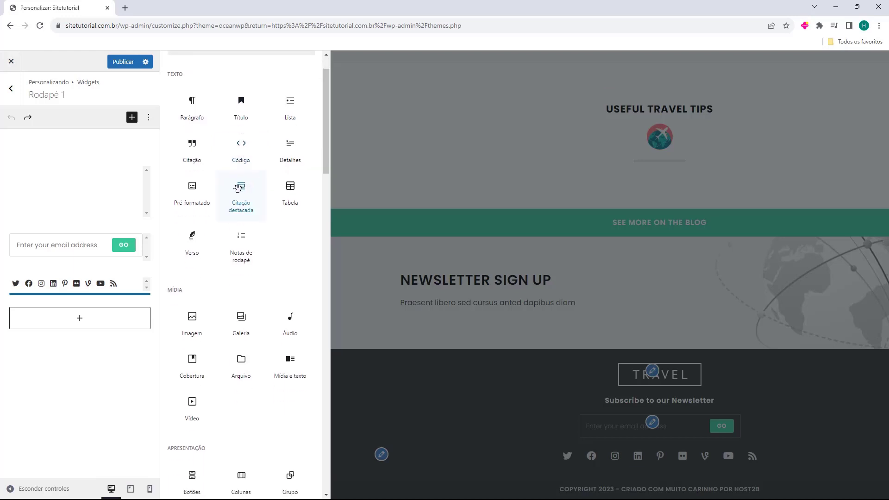
pyautogui.scroll(-11, 204, 169)
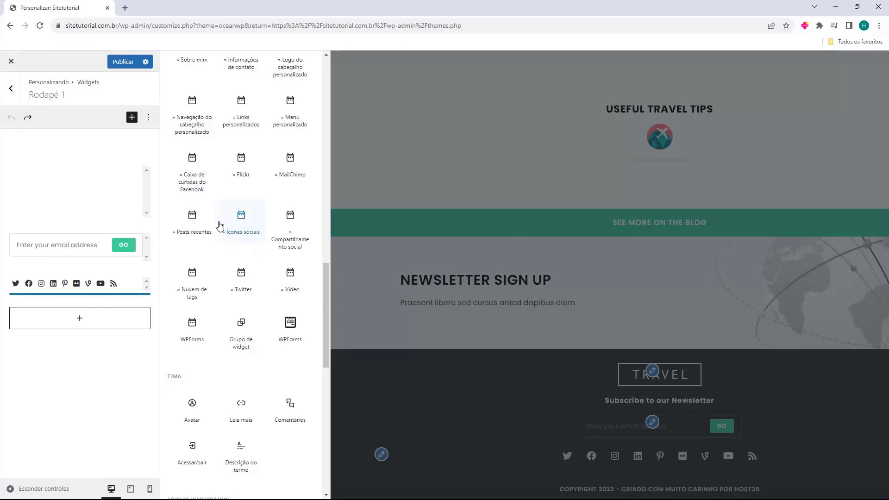
pyautogui.scroll(-2, 225, 225)
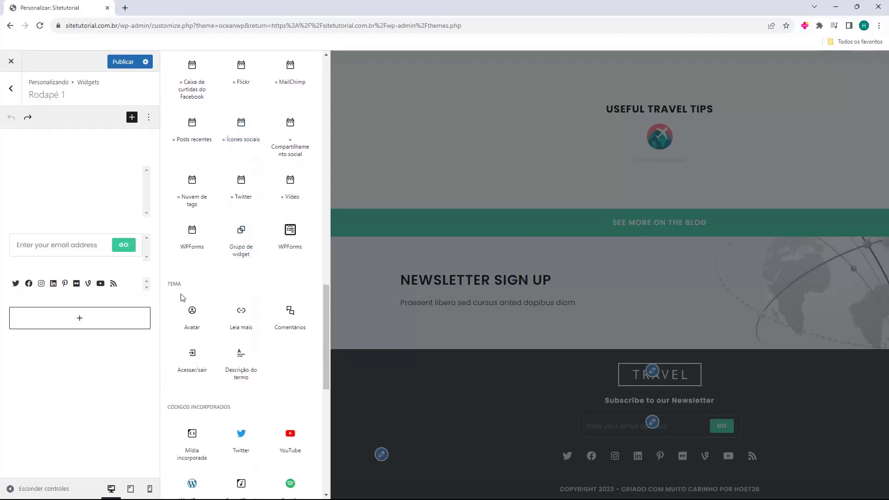
pyautogui.scroll(-9, 185, 285)
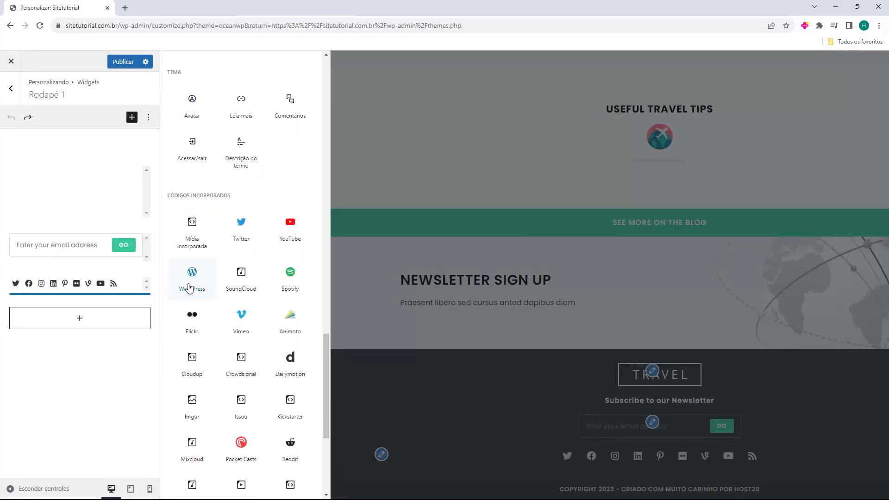
pyautogui.scroll(15, 229, 312)
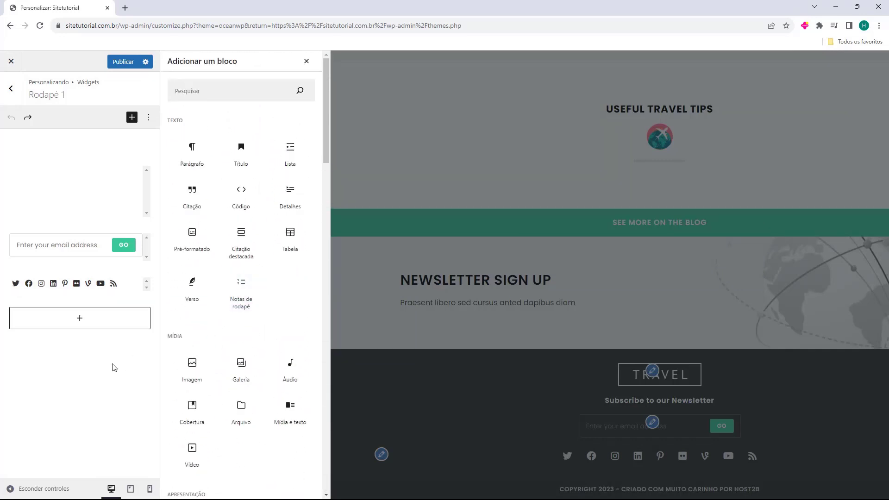
pyautogui.click(306, 61)
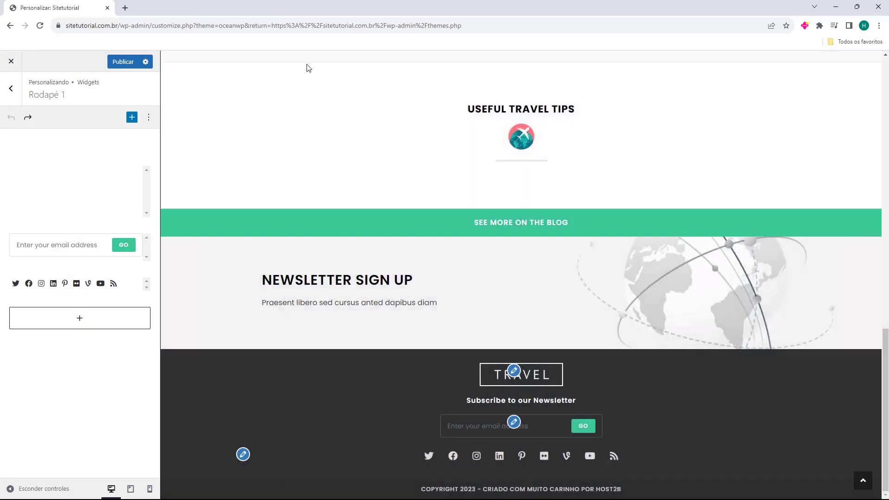
pyautogui.click(60, 189)
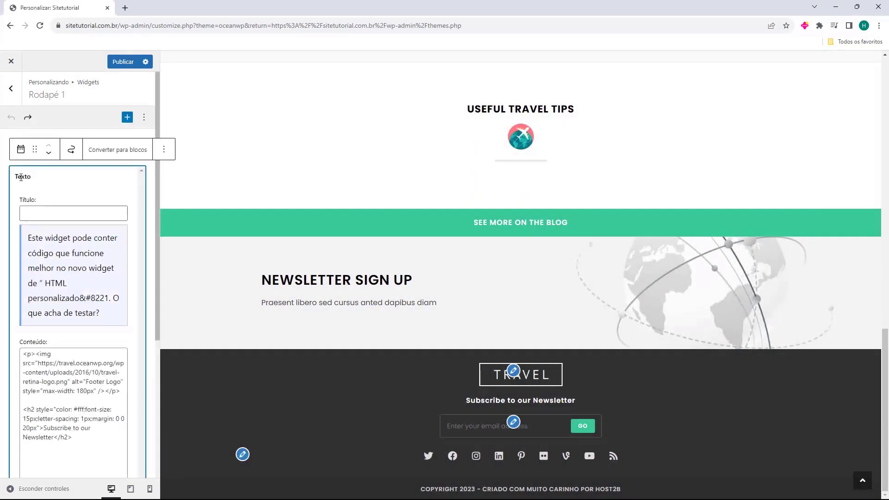
# Delete the TRAVEL logo image code and the blank line above the heading
pyautogui.scroll(-3, 88, 214)
pyautogui.moveTo(74, 299); pyautogui.dragTo(41, 243)
pyautogui.click(41, 243)
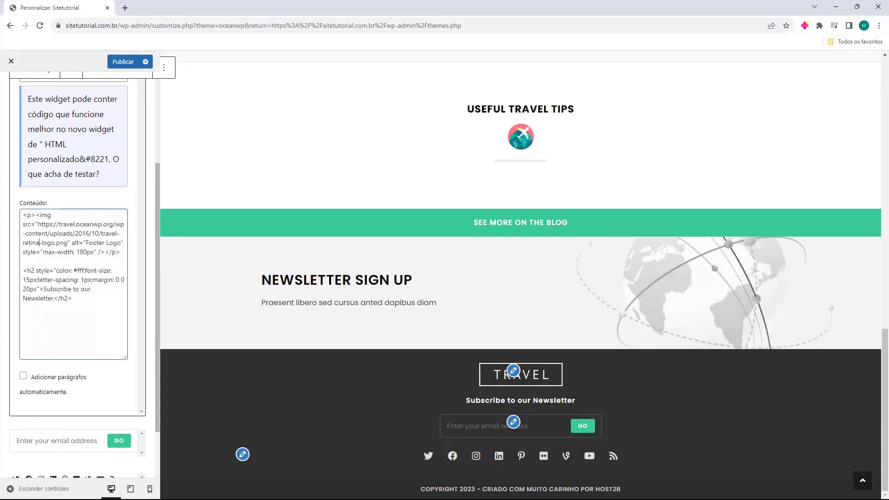
pyautogui.moveTo(27, 216); pyautogui.dragTo(122, 252)
pyautogui.press('BackSpace')
pyautogui.click(23, 233)
pyautogui.press('BackSpace')
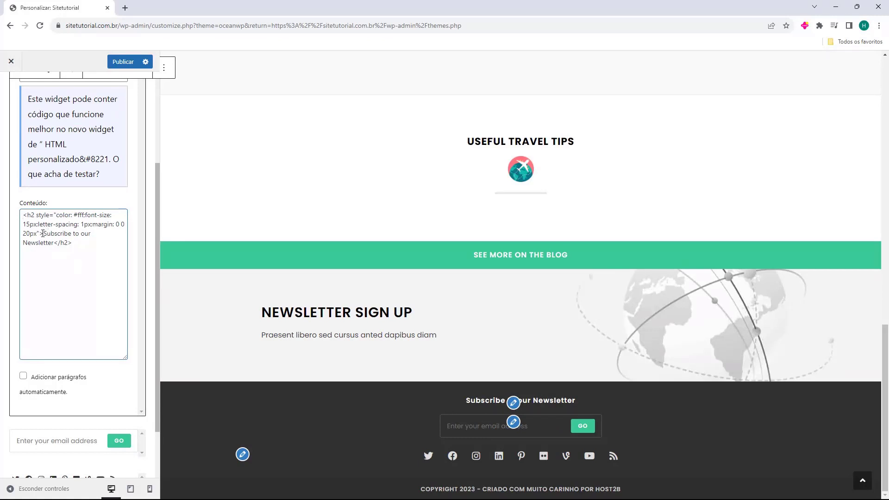
# Change the heading to 'Siga-nos em todas as Redes Sociais' and delete the email subscribe widget
pyautogui.moveTo(43, 233); pyautogui.dragTo(54, 243)
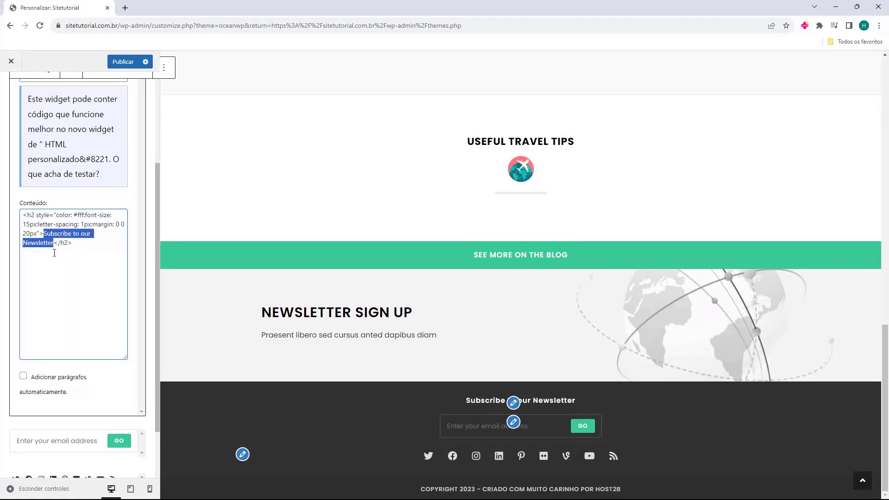
pyautogui.write('Siga-nos em todas as Redes Sociais')
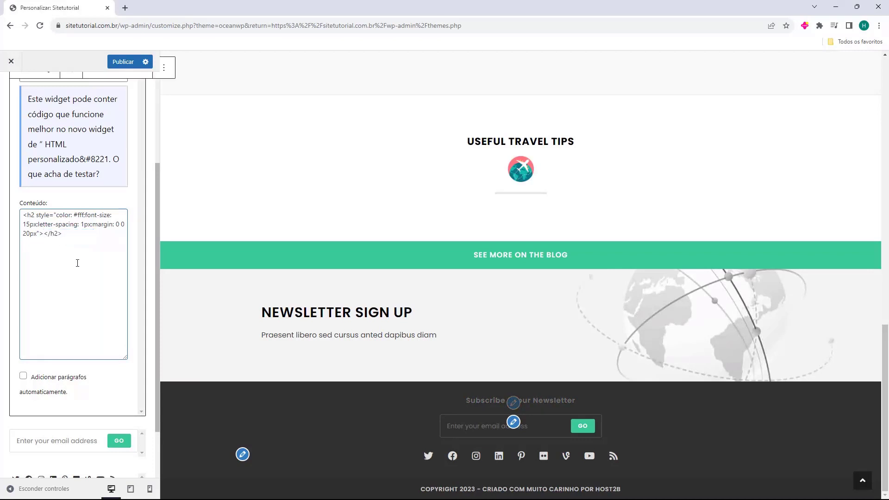
pyautogui.click(339, 415)
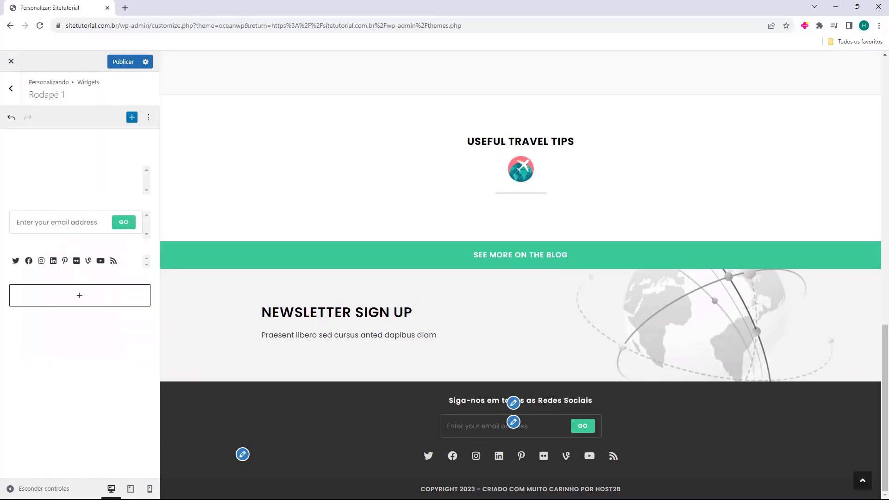
pyautogui.click(56, 238)
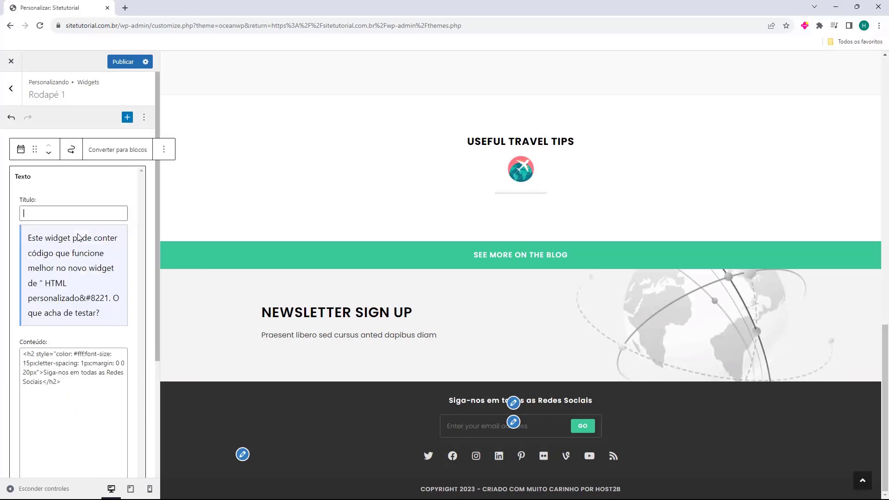
pyautogui.press('Delete')
pyautogui.click(151, 194)
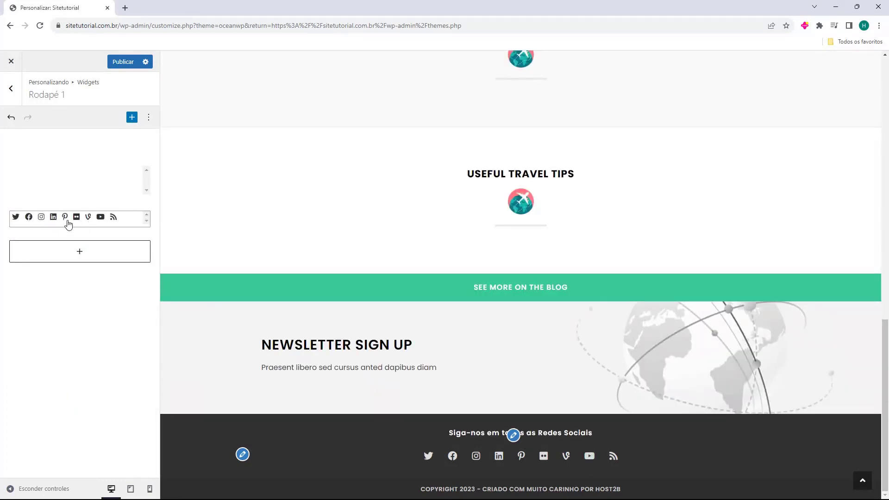
# Try the coloured and dark social icon styles, then return to the simple style
pyautogui.click(95, 225)
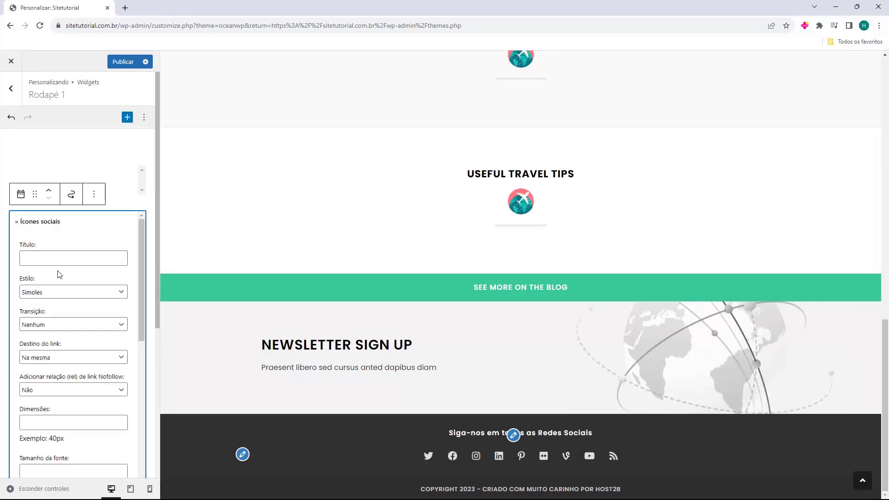
pyautogui.click(24, 291)
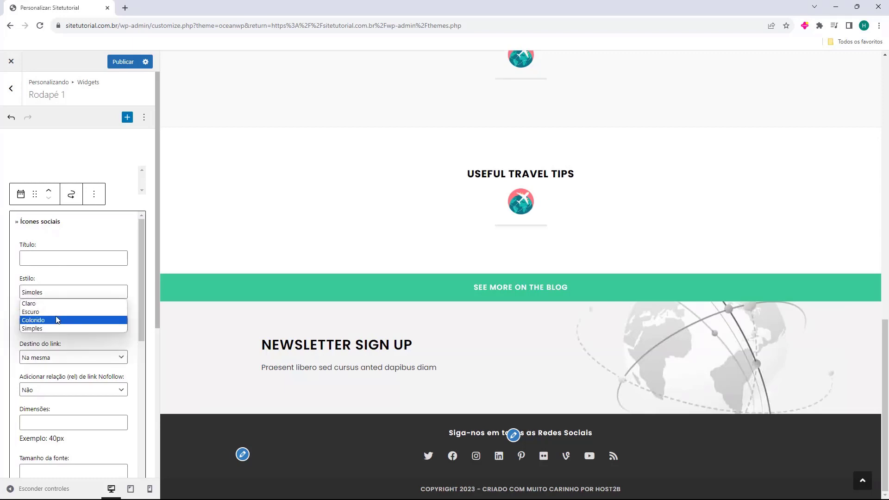
pyautogui.click(59, 319)
pyautogui.click(73, 292)
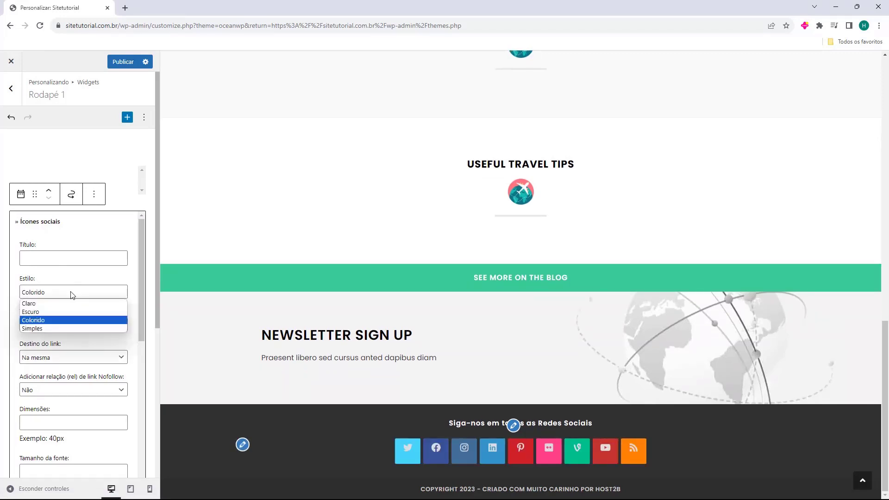
pyautogui.click(57, 312)
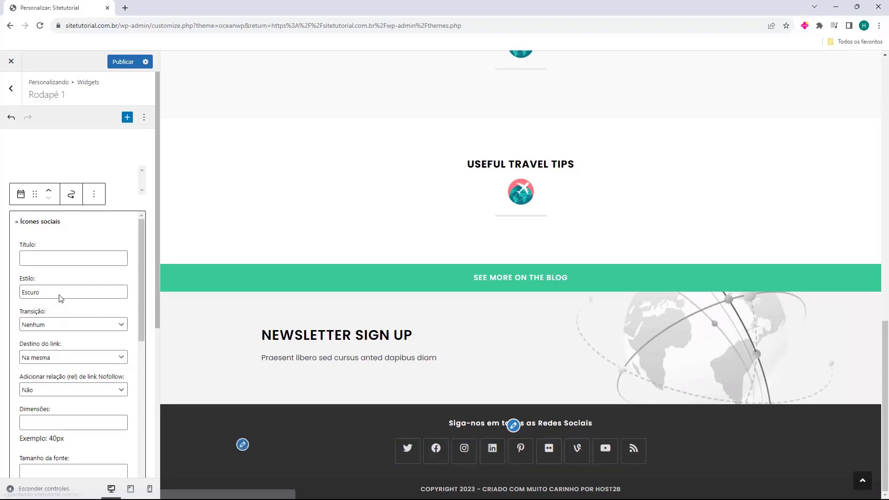
pyautogui.click(60, 296)
pyautogui.click(56, 328)
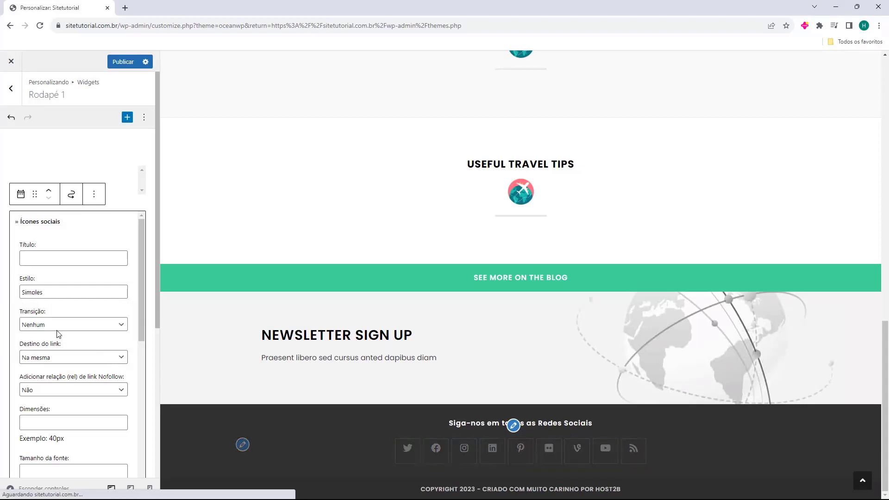
# Clear the RSS, Vine, Pinterest, LinkedIn and one other social link, then open Widgets do rodapé
pyautogui.scroll(-4, 16, 313)
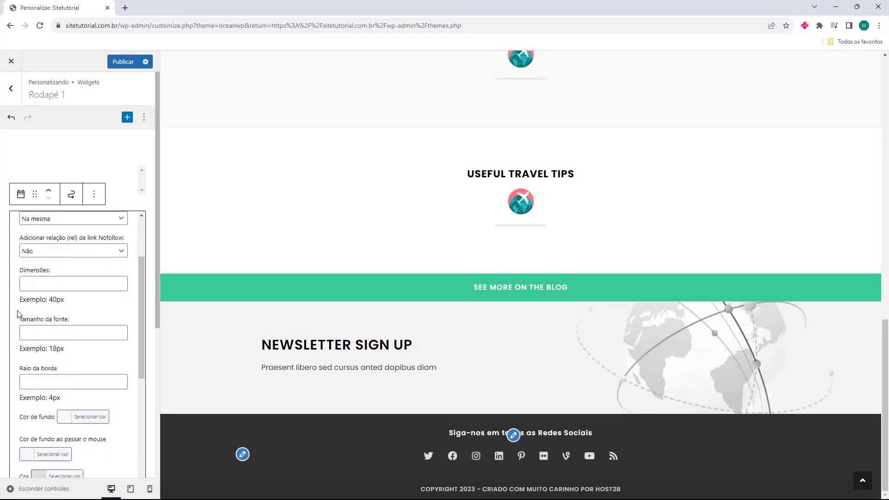
pyautogui.scroll(-1, 19, 314)
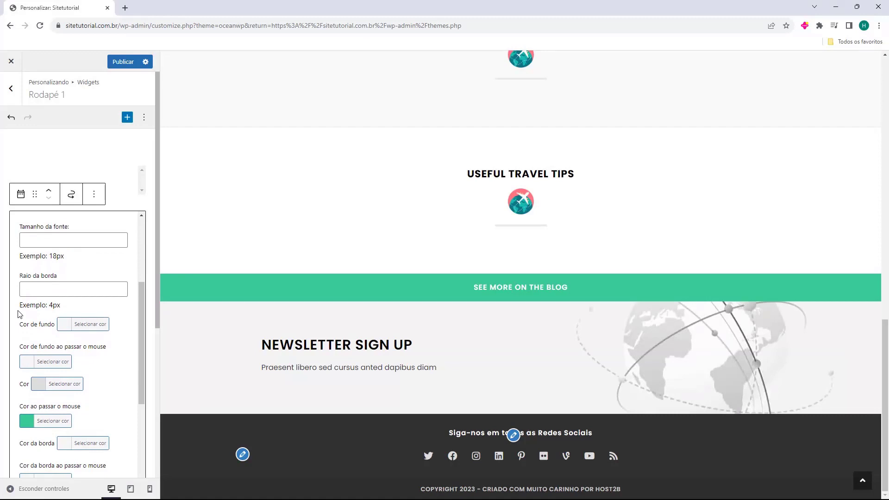
pyautogui.scroll(-1, 21, 316)
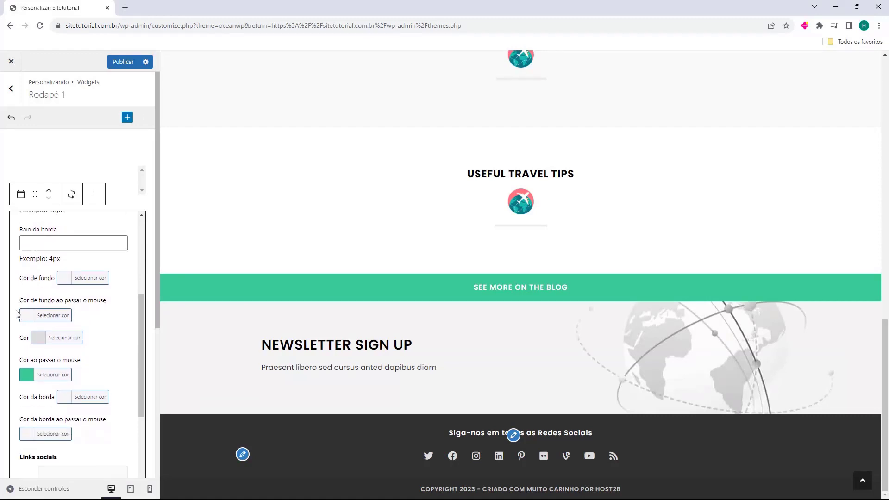
pyautogui.scroll(-4, 16, 315)
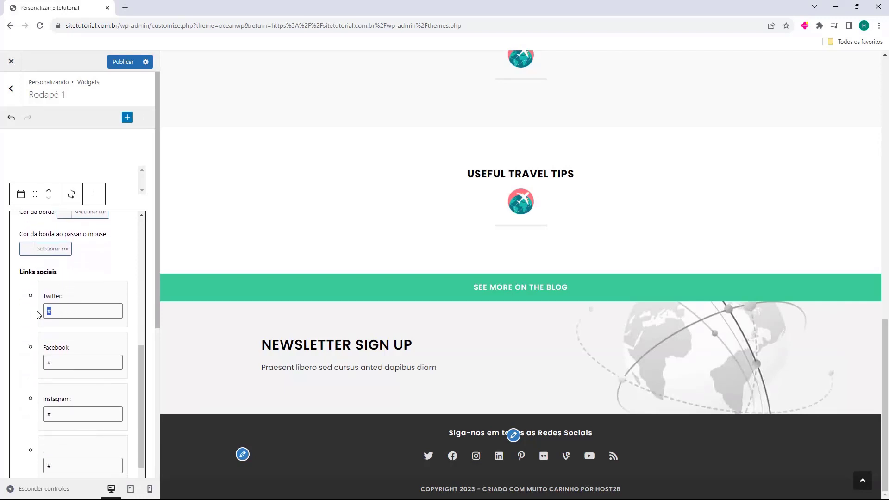
pyautogui.scroll(-12, 70, 311)
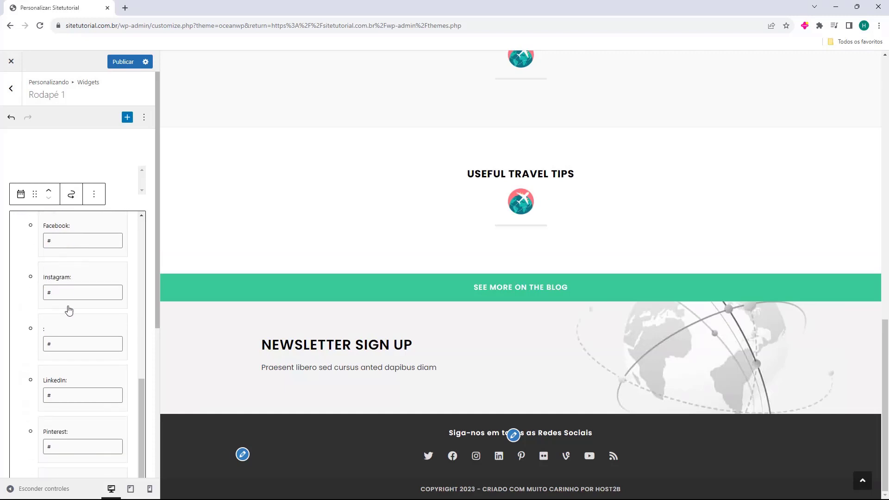
pyautogui.scroll(-6, 71, 311)
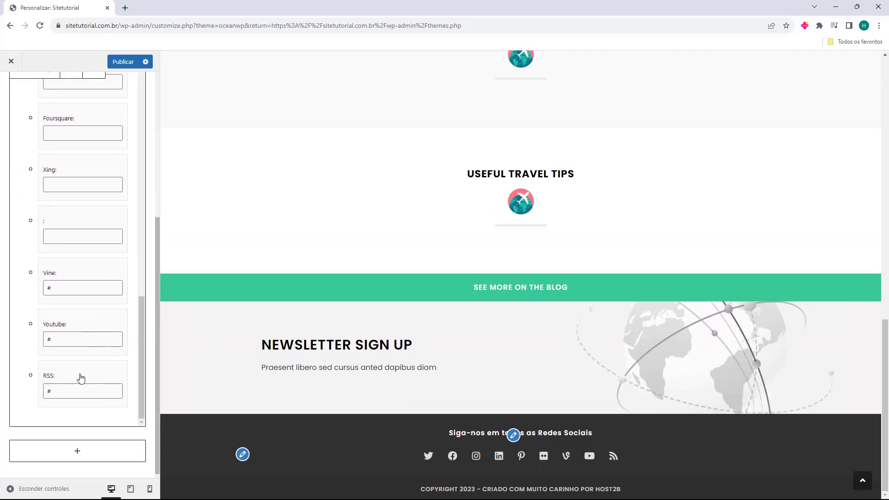
pyautogui.press('BackSpace')
pyautogui.click(54, 288)
pyautogui.press('BackSpace')
pyautogui.scroll(10, 62, 323)
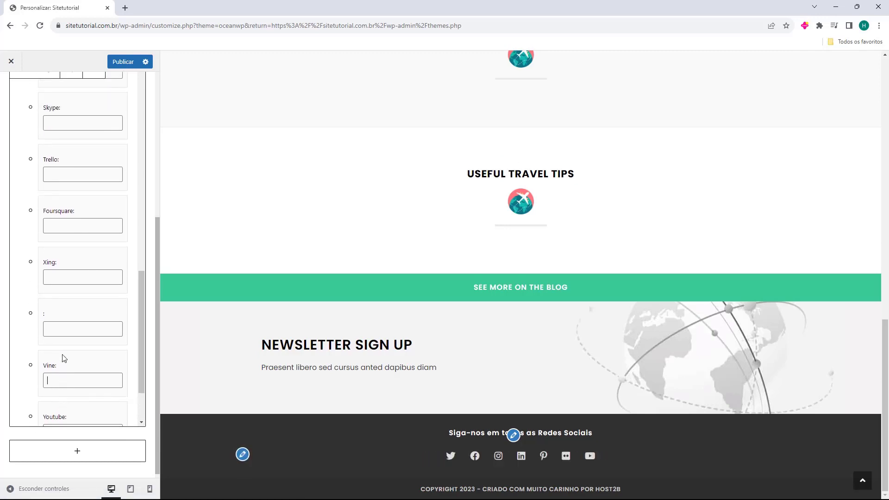
pyautogui.press('BackSpace')
pyautogui.click(45, 174)
pyautogui.press('BackSpace')
pyautogui.scroll(3, 69, 245)
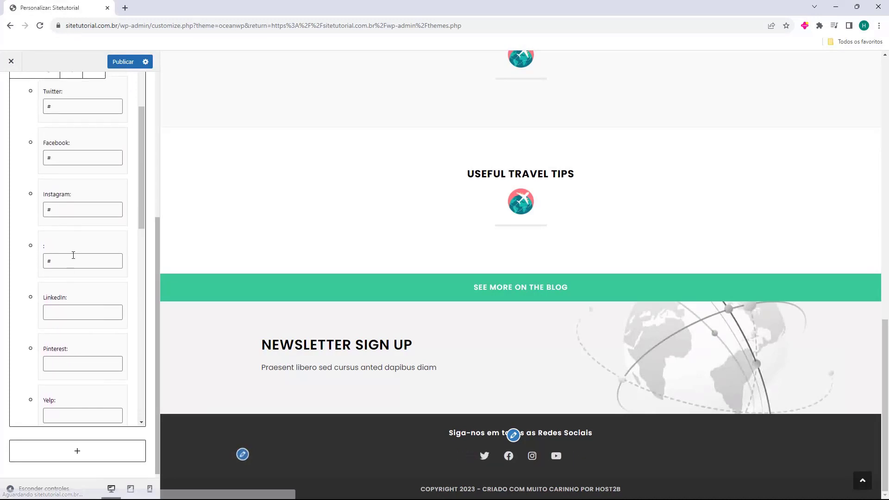
pyautogui.click(72, 254)
pyautogui.press('BackSpace')
pyautogui.scroll(2, 53, 264)
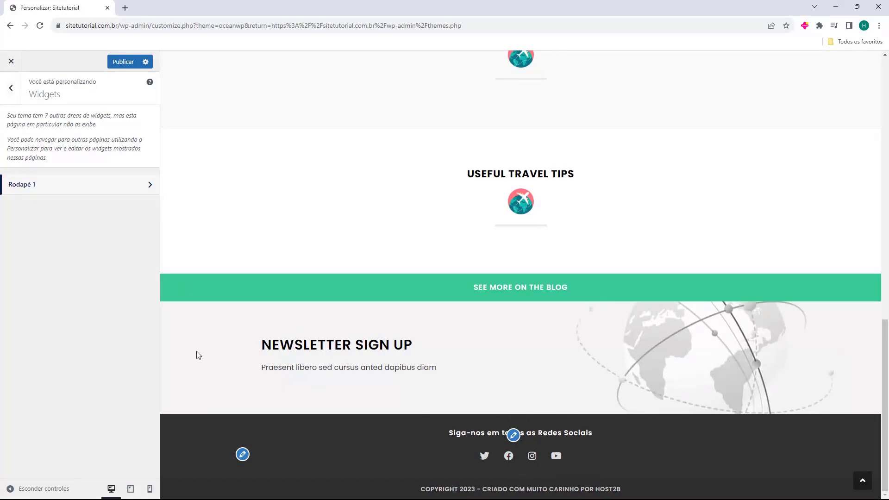
pyautogui.click(11, 92)
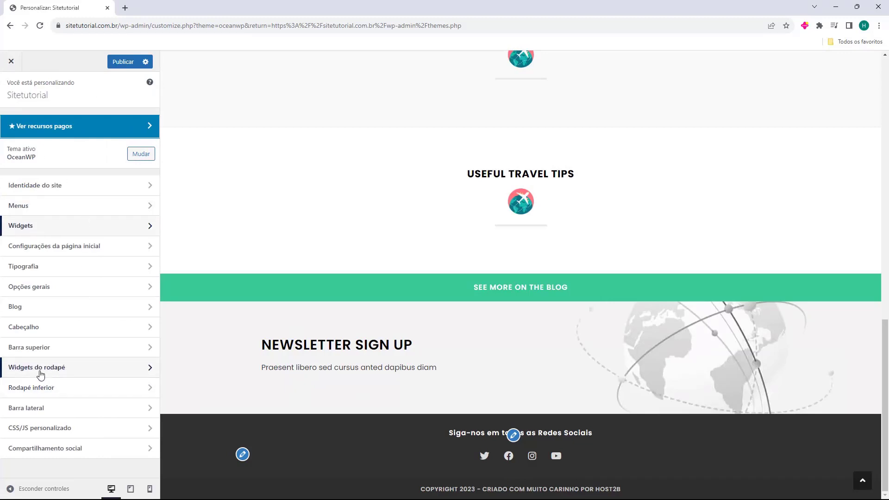
pyautogui.click(42, 370)
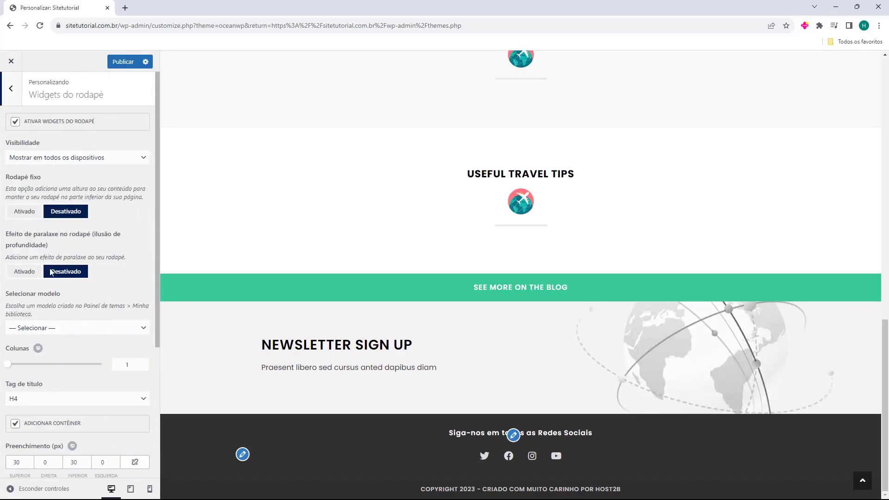
# Try a two-column footer widget layout, then look through the widget areas list
pyautogui.moveTo(11, 369); pyautogui.dragTo(96, 370)
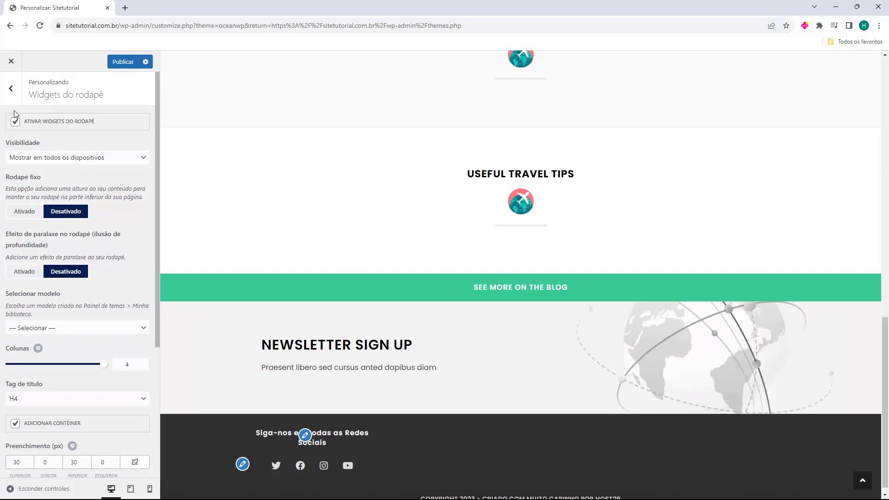
pyautogui.click(11, 88)
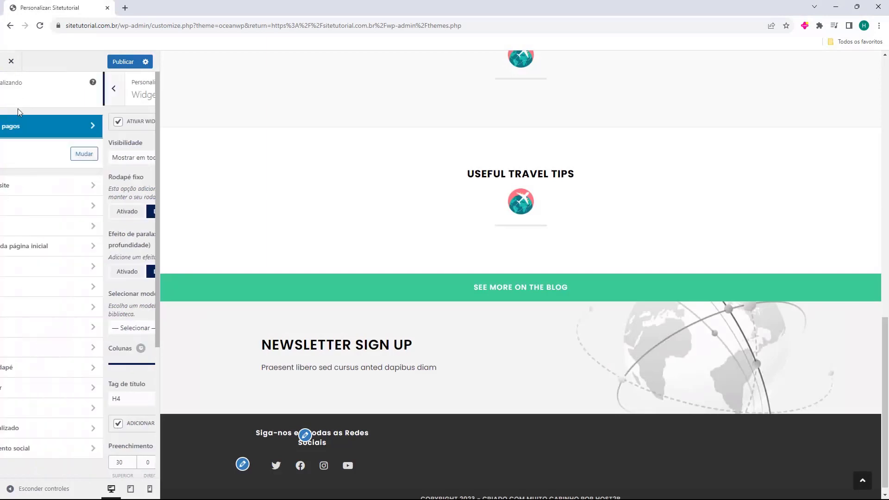
pyautogui.click(45, 225)
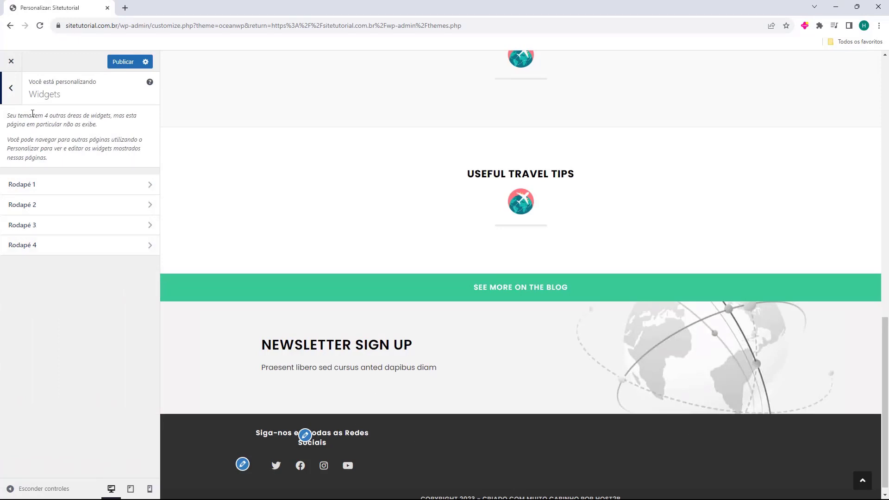
pyautogui.click(11, 101)
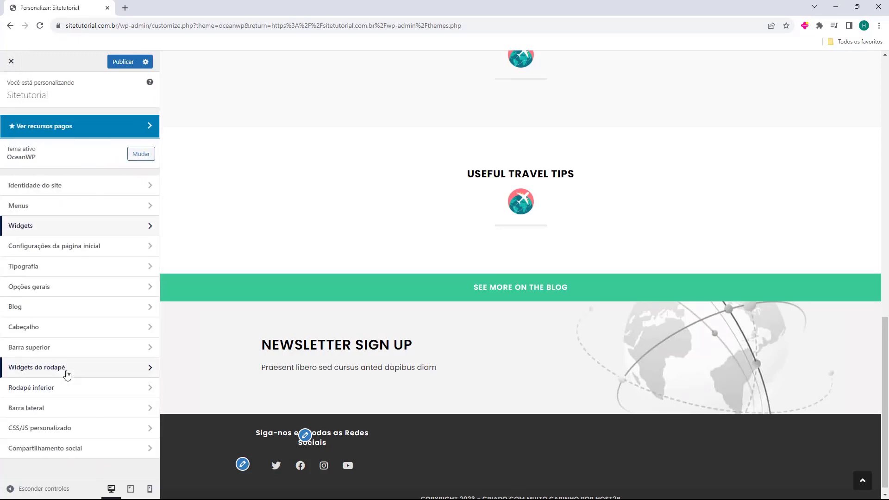
# Reduce the Widgets do rodapé Colunas slider to 1 column so the social links centre
pyautogui.click(65, 370)
pyautogui.moveTo(102, 364); pyautogui.dragTo(5, 366)
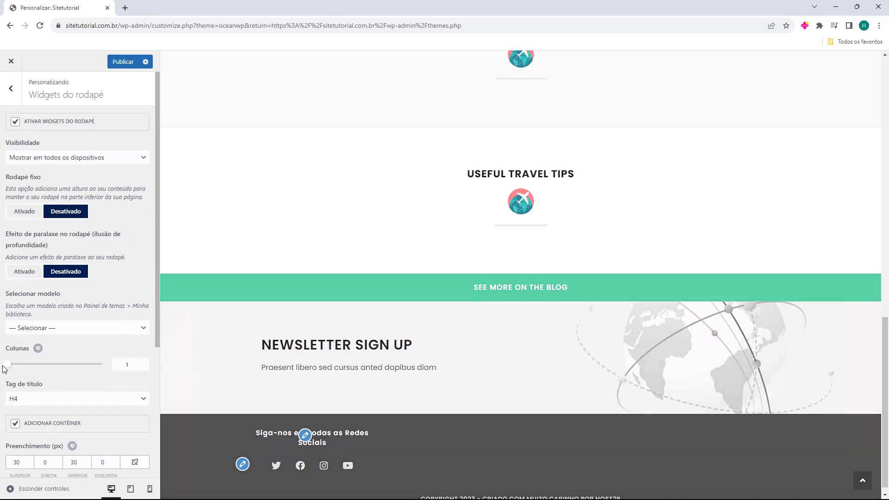
pyautogui.scroll(-4, 46, 365)
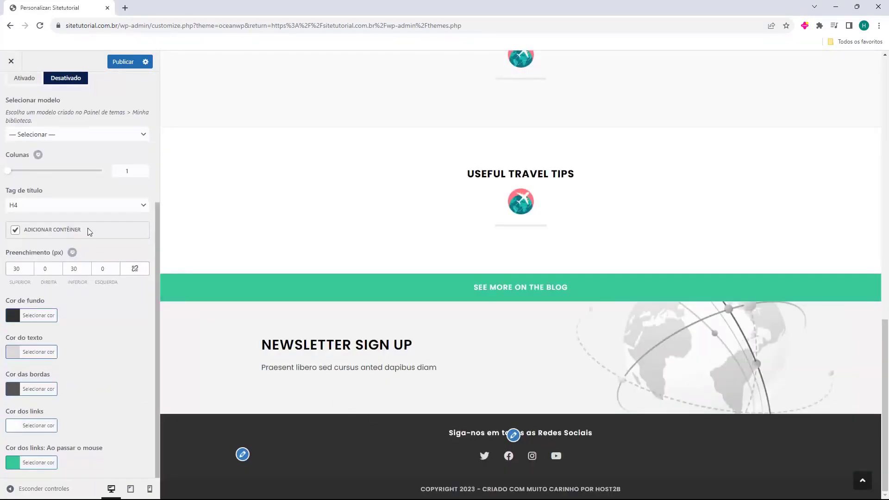
pyautogui.scroll(4, 90, 229)
pyautogui.click(11, 89)
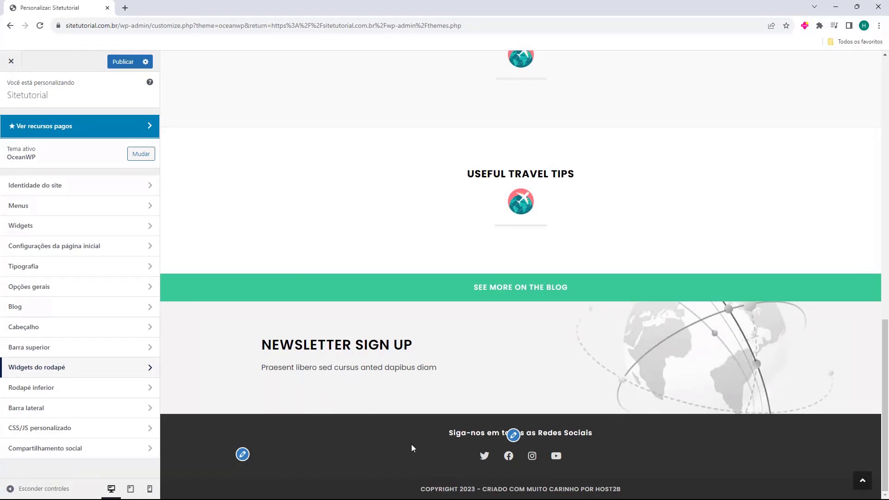
pyautogui.scroll(15, 465, 457)
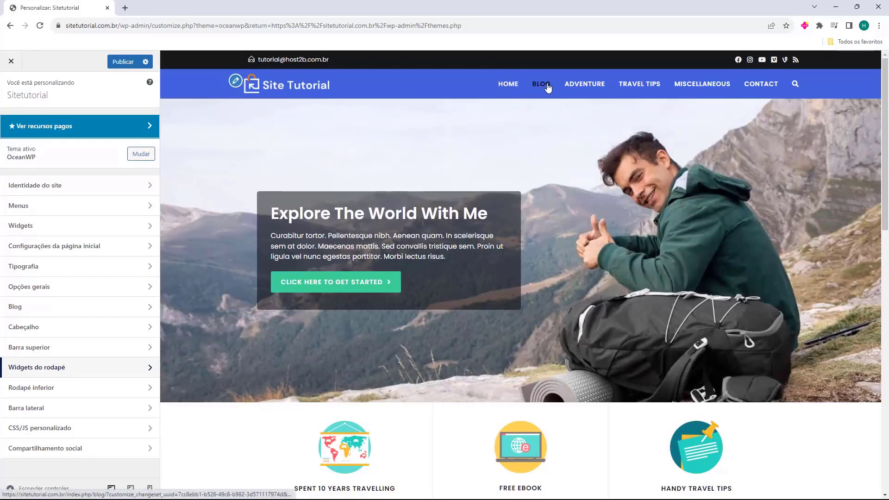
# Load the Blog page in the preview and inspect its Barra lateral settings
pyautogui.click(541, 84)
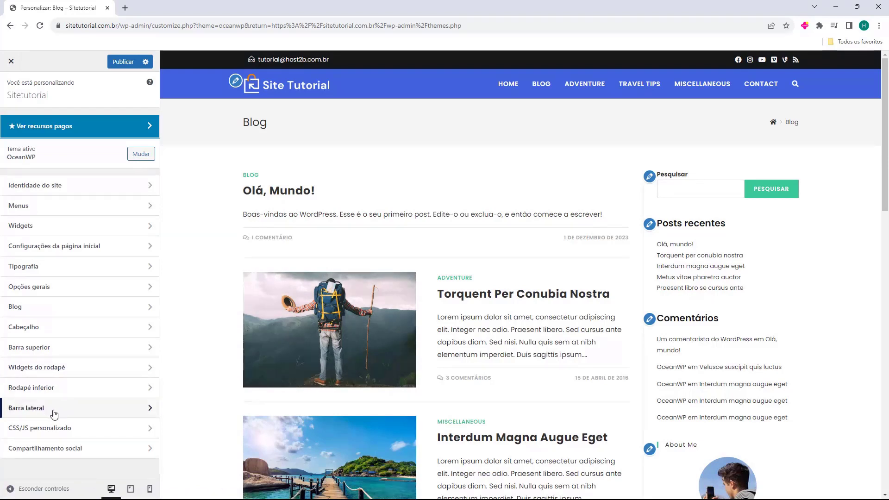
pyautogui.click(18, 411)
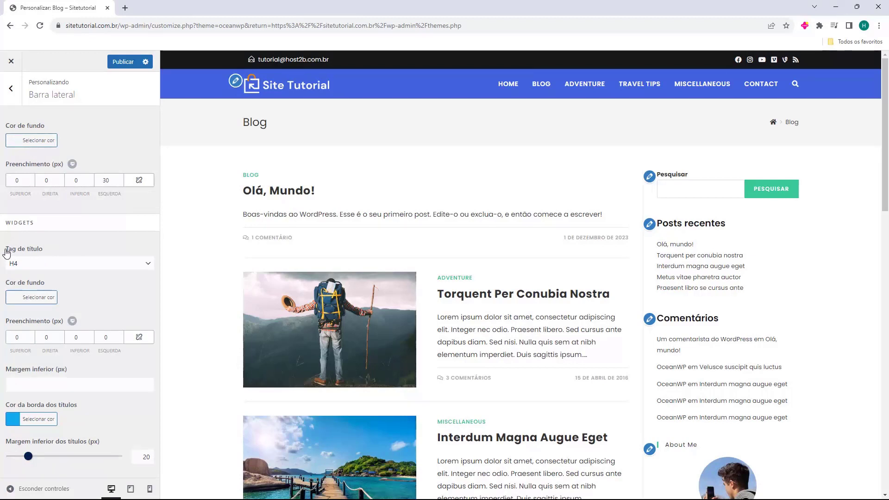
pyautogui.scroll(-7, 765, 297)
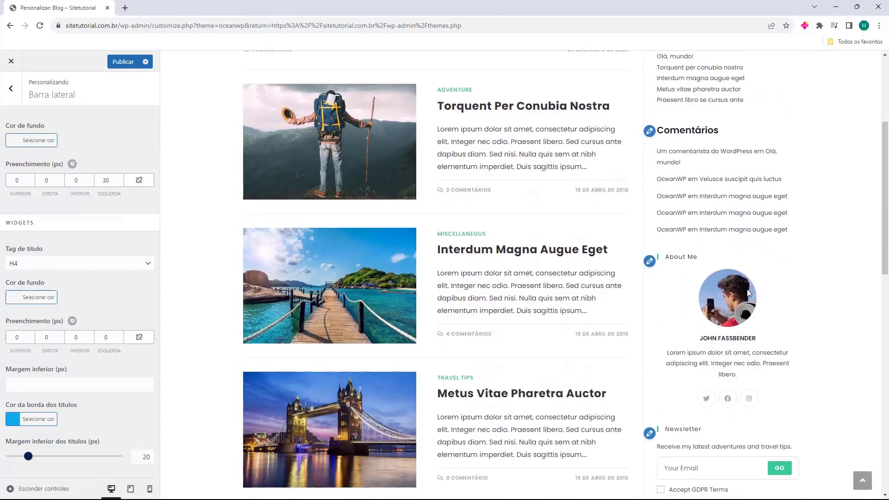
pyautogui.scroll(7, 743, 359)
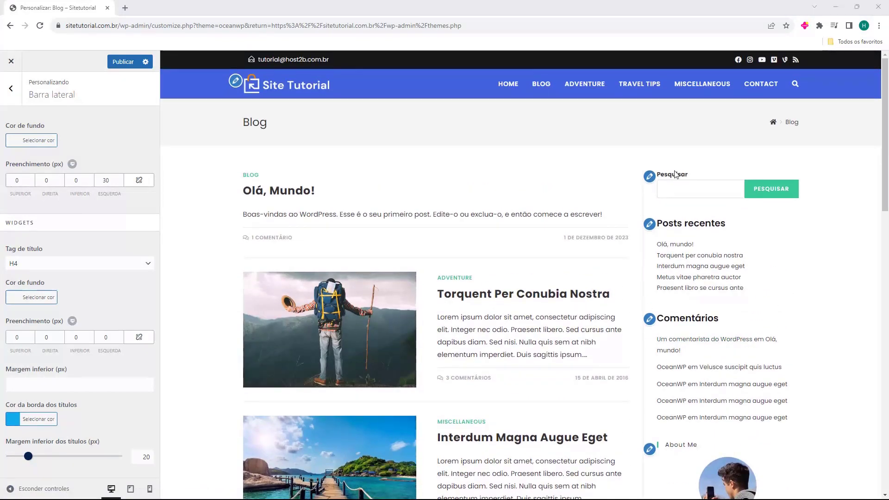
pyautogui.scroll(-11, 719, 216)
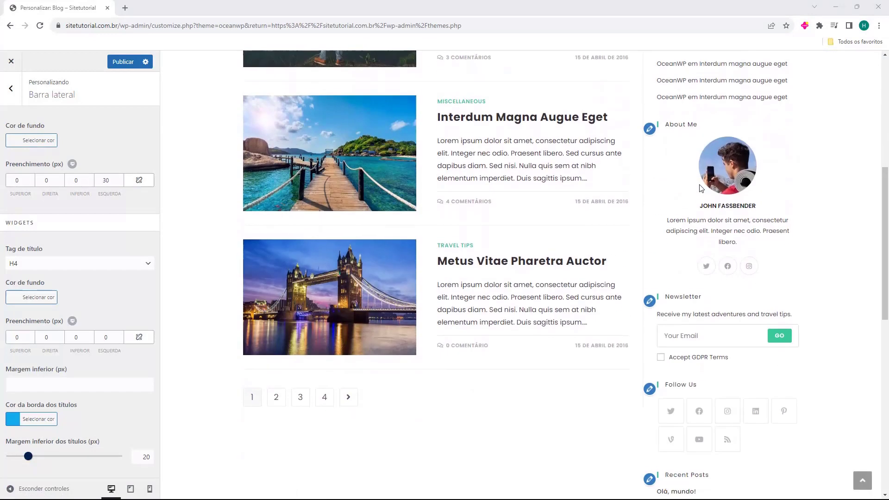
pyautogui.scroll(-6, 699, 189)
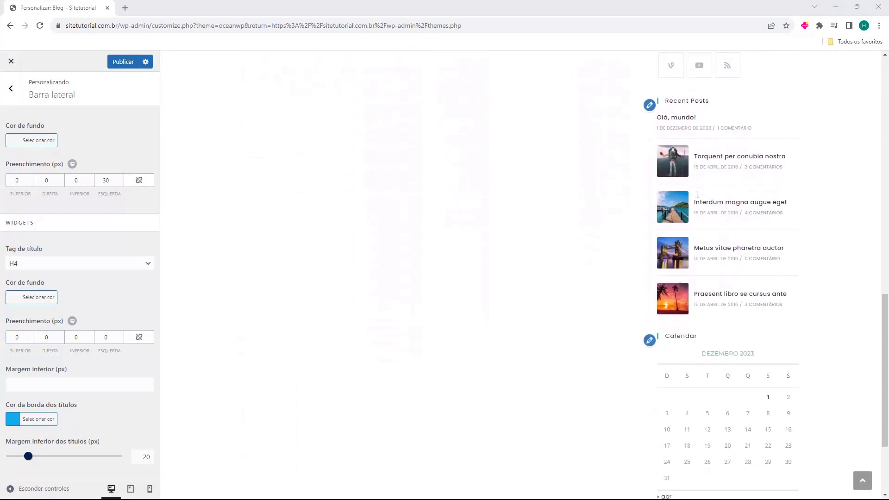
pyautogui.scroll(17, 704, 205)
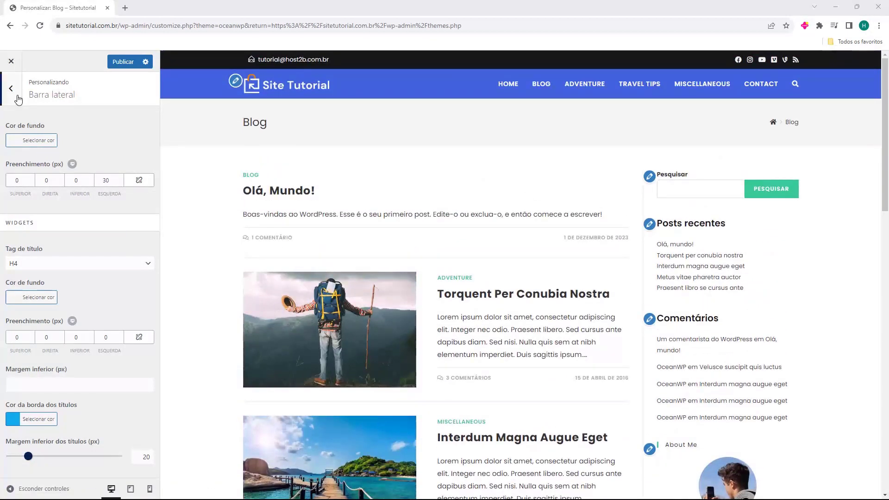
# Open the Widgets panel and its Barra lateral padrão widget area
pyautogui.click(10, 88)
pyautogui.click(56, 227)
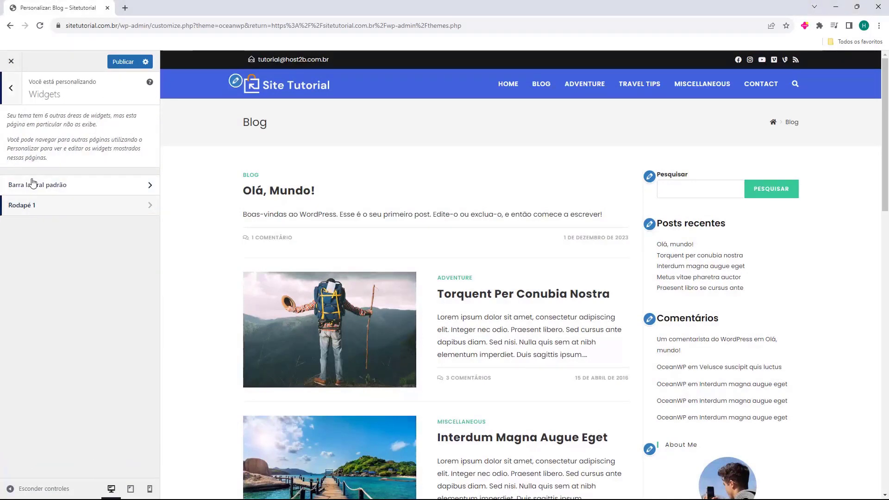
pyautogui.click(60, 189)
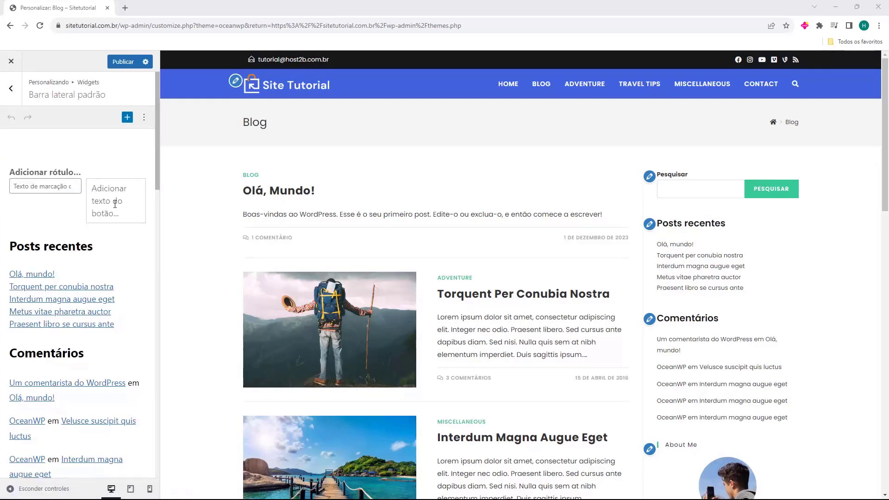
# Inspect the sidebar's blocks, briefly opening and closing the block inserter without adding anything
pyautogui.click(115, 175)
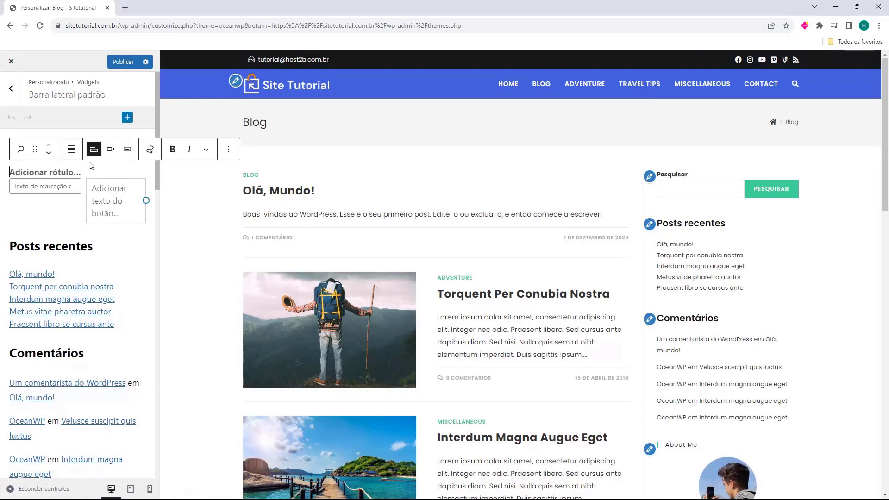
pyautogui.click(150, 237)
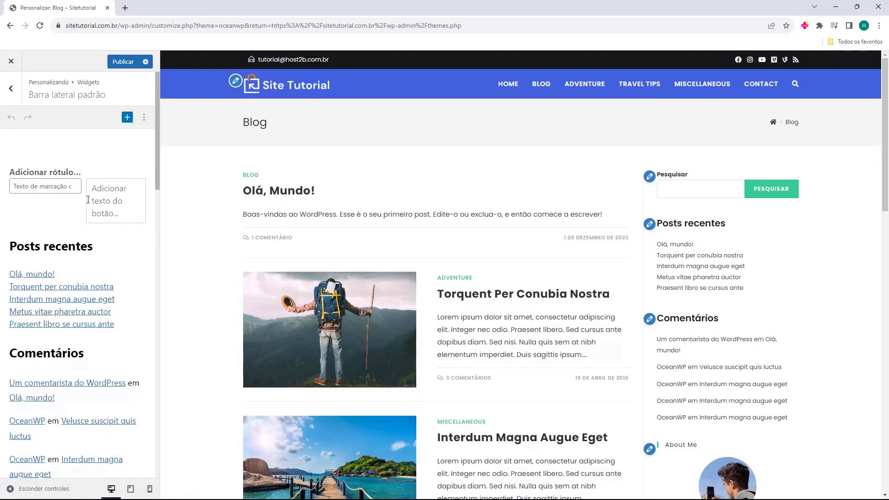
pyautogui.scroll(-20, 97, 208)
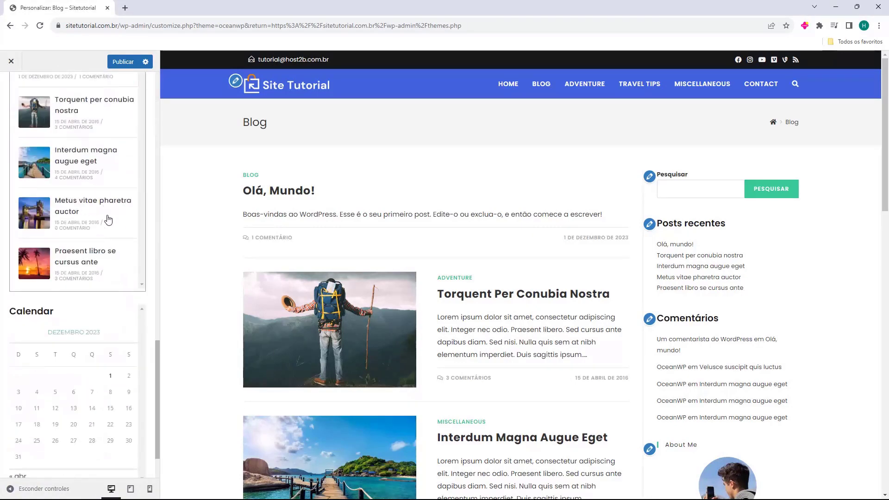
pyautogui.scroll(-3, 91, 311)
pyautogui.click(67, 451)
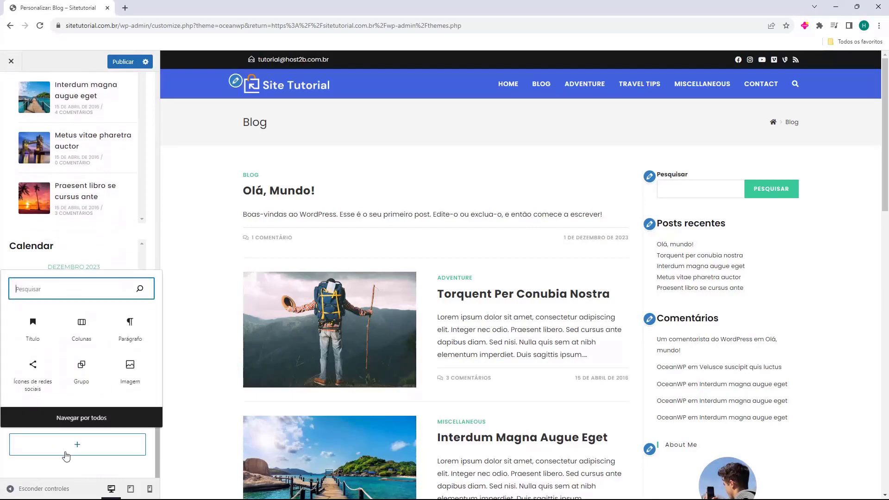
pyautogui.click(105, 467)
pyautogui.scroll(5, 97, 370)
pyautogui.scroll(15, 106, 355)
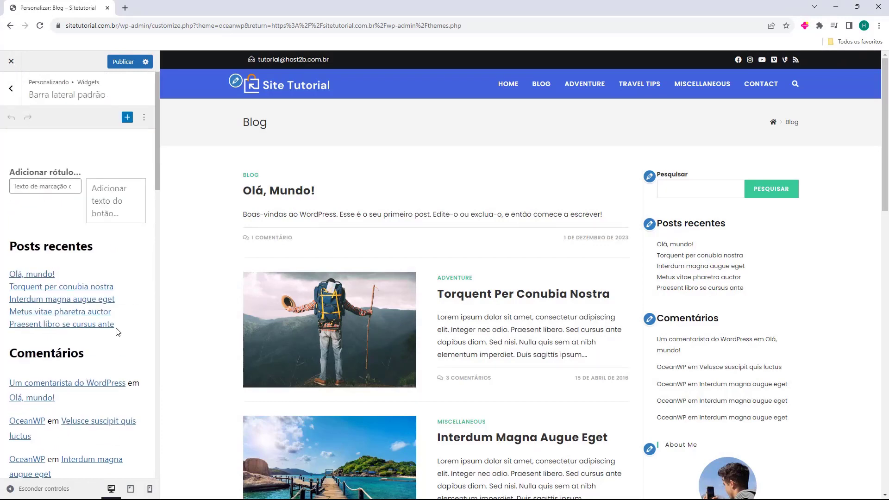
pyautogui.scroll(-9, 745, 256)
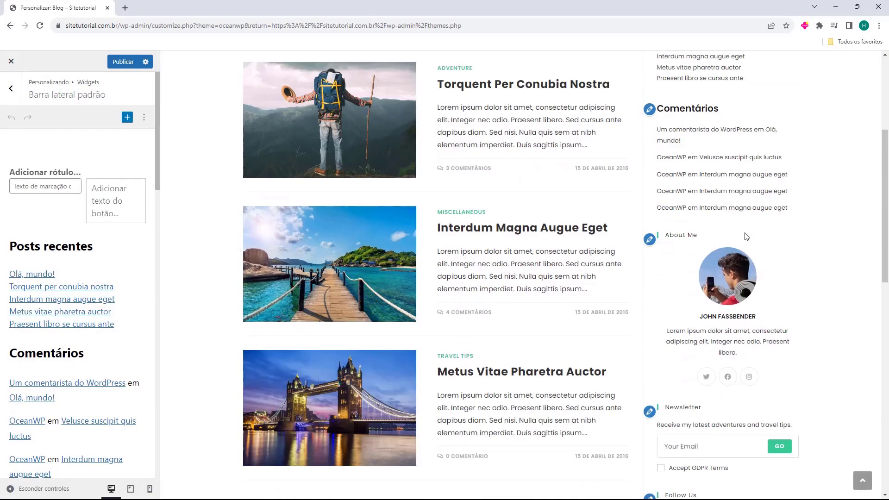
pyautogui.scroll(-9, 745, 237)
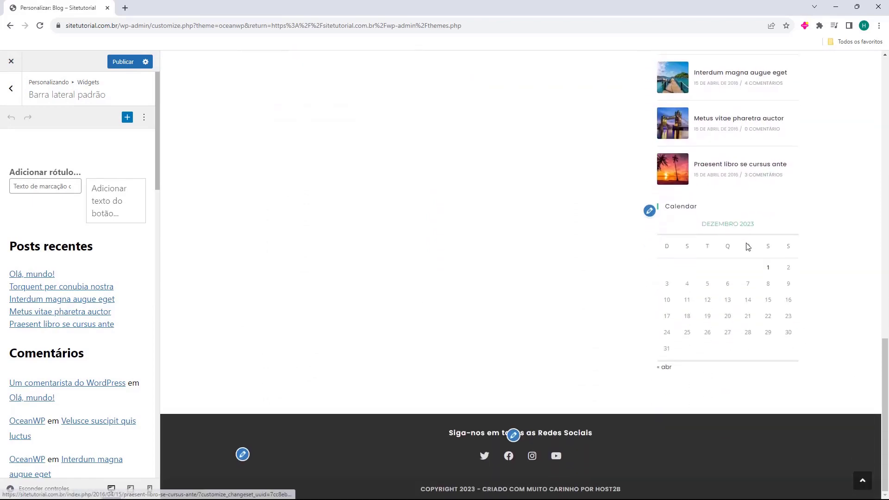
pyautogui.scroll(18, 744, 250)
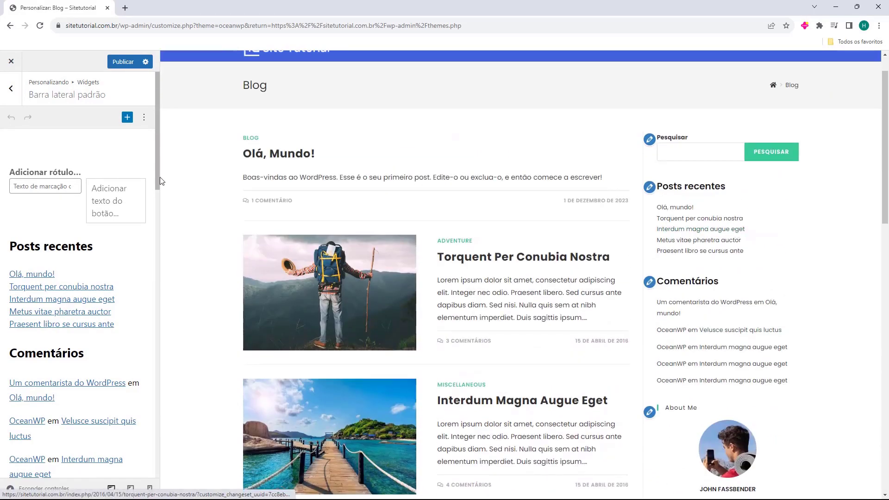
# Delete the Posts recentes, Latest Comments and Comentários heading blocks from the sidebar
pyautogui.click(131, 266)
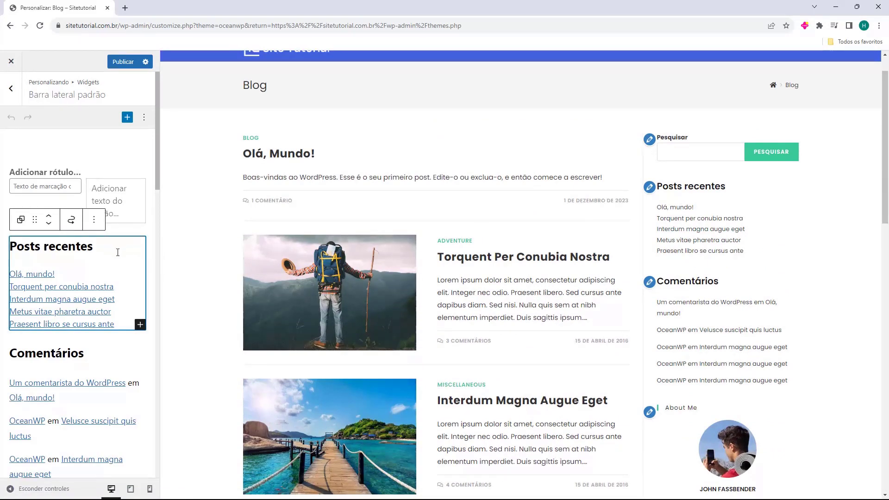
pyautogui.press('Delete')
pyautogui.click(91, 264)
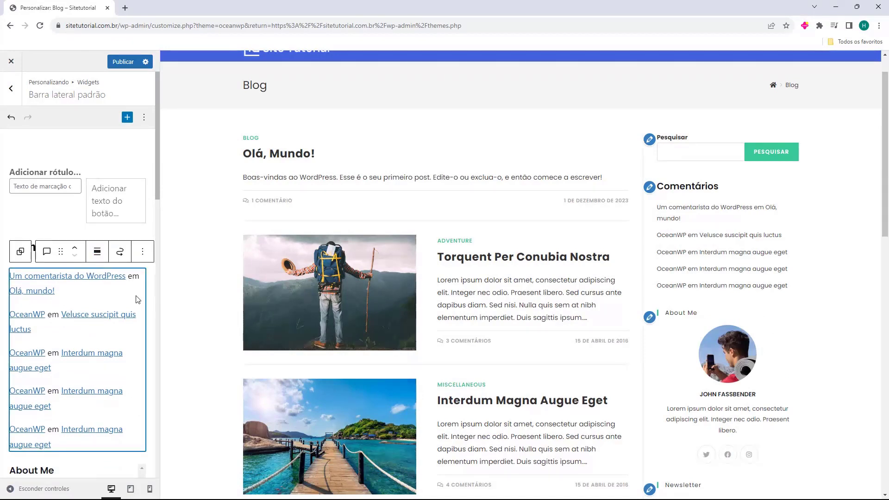
pyautogui.press('Delete')
pyautogui.moveTo(84, 246); pyautogui.dragTo(10, 248)
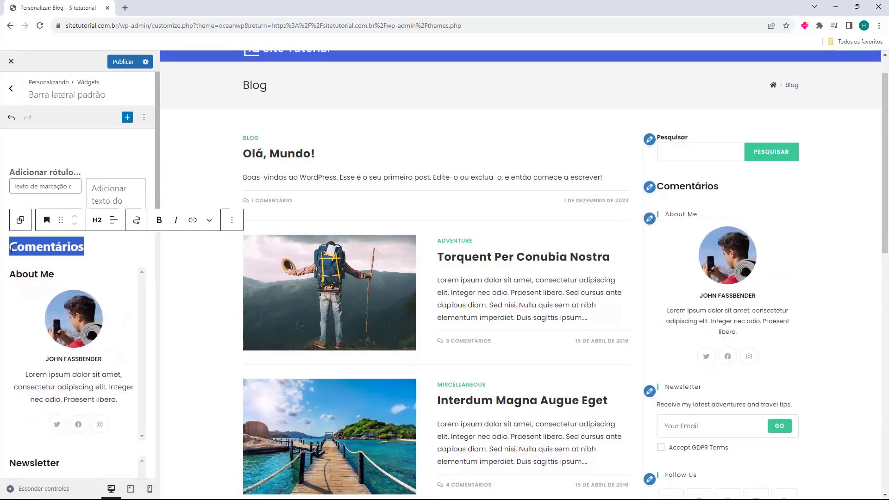
pyautogui.press('BackSpace')
pyautogui.press('BackSpace')
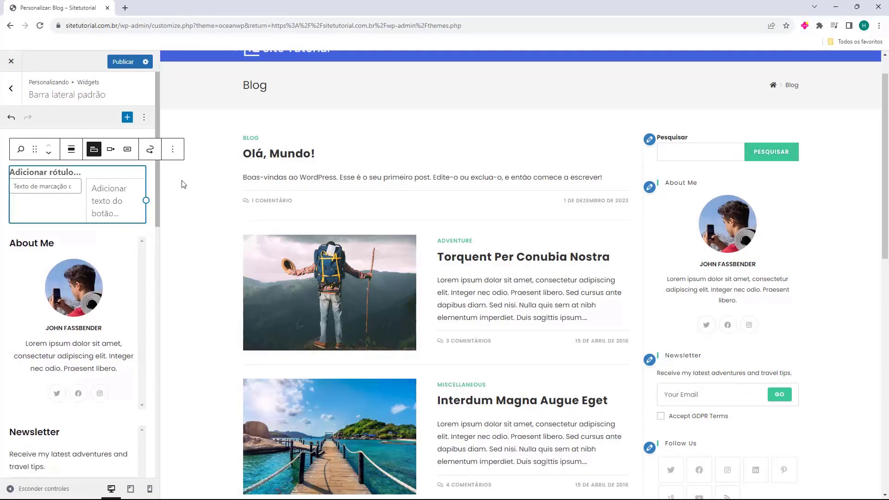
pyautogui.click(83, 252)
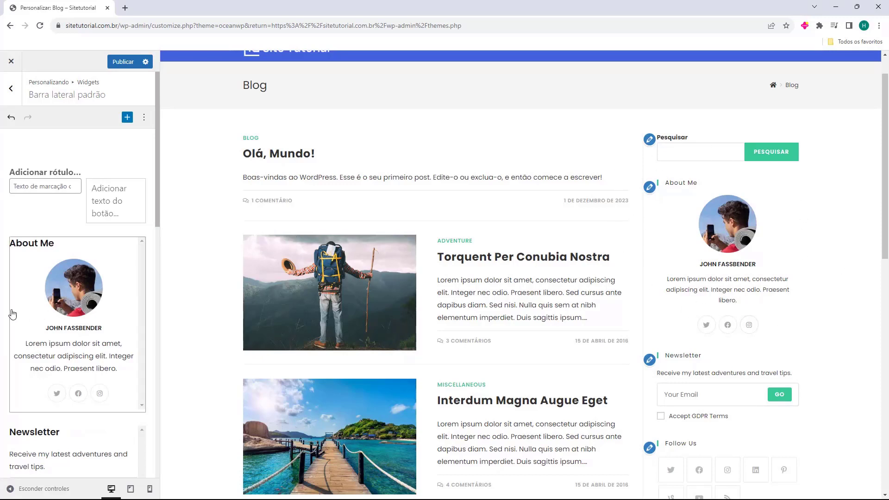
# Retitle the About Me widget to 'Sobre mim'
pyautogui.click(90, 305)
pyautogui.moveTo(52, 284); pyautogui.dragTo(12, 289)
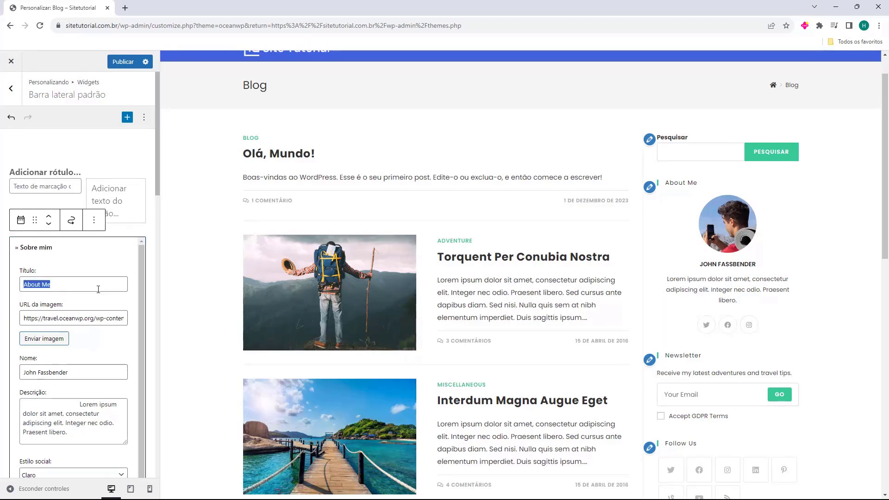
pyautogui.write('Sobre mim')
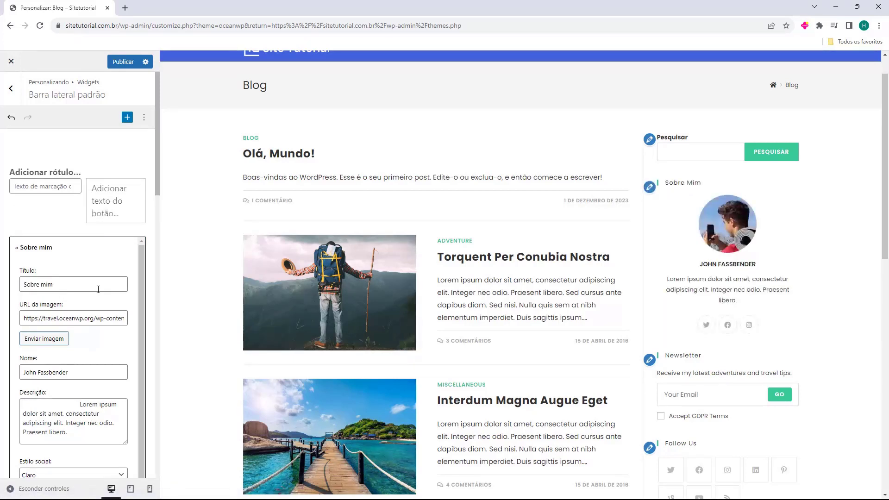
pyautogui.moveTo(23, 314); pyautogui.dragTo(76, 320)
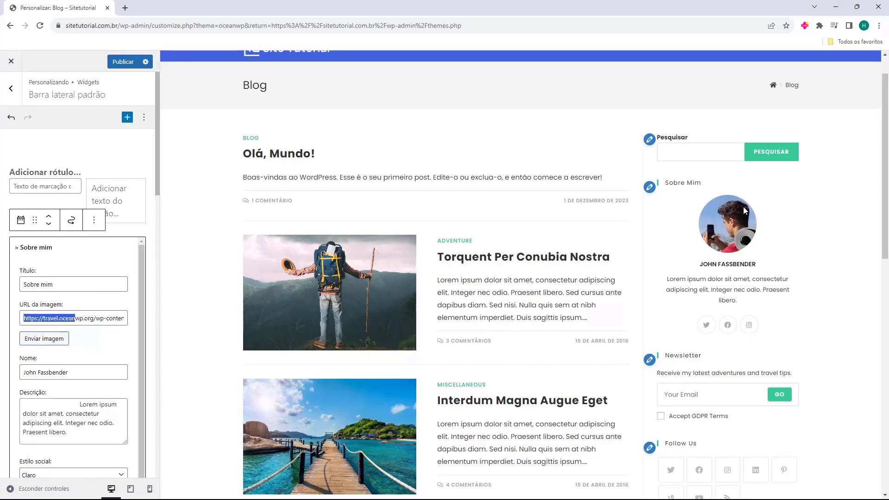
pyautogui.click(45, 343)
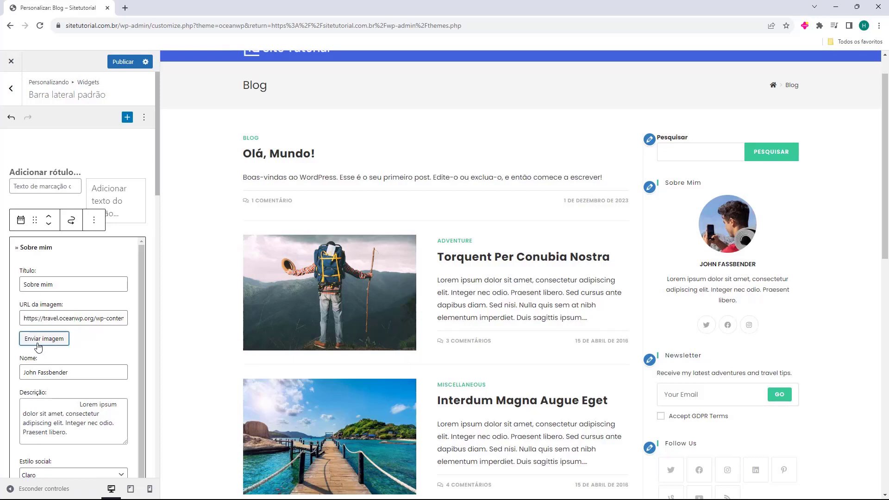
pyautogui.click(96, 346)
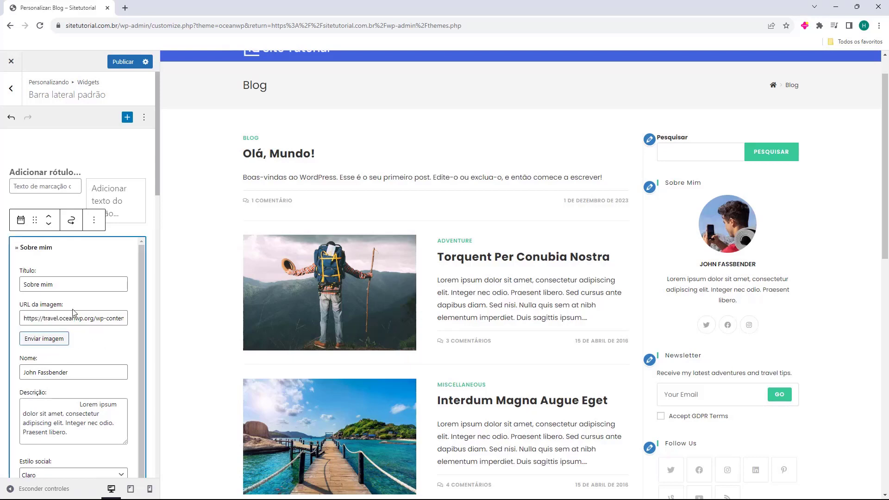
pyautogui.scroll(-2, 70, 324)
# Replace the widget's Name field with the author's first name
pyautogui.moveTo(25, 301); pyautogui.dragTo(84, 300)
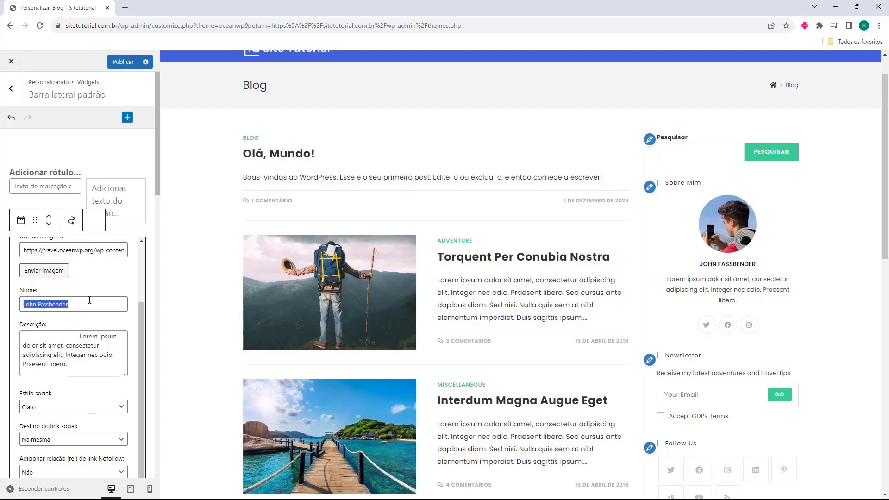
pyautogui.write('Fernando')
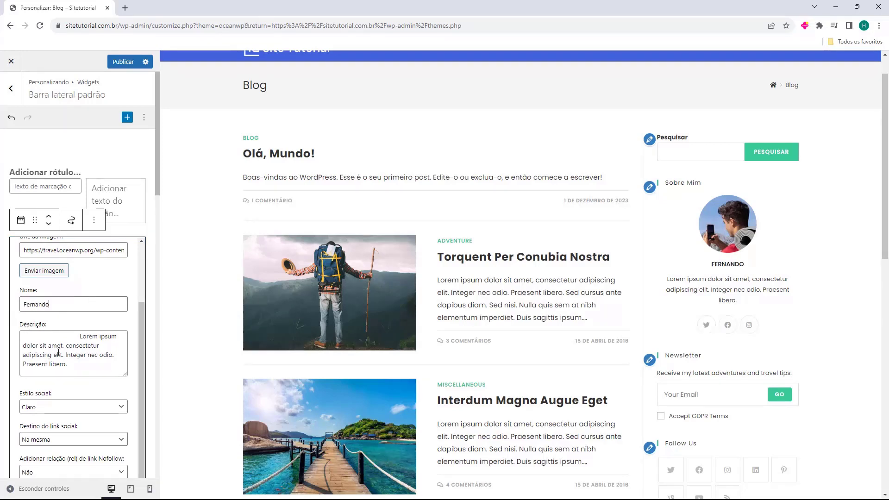
pyautogui.tripleClick(58, 353)
pyautogui.scroll(1, 58, 353)
pyautogui.scroll(-3, 65, 350)
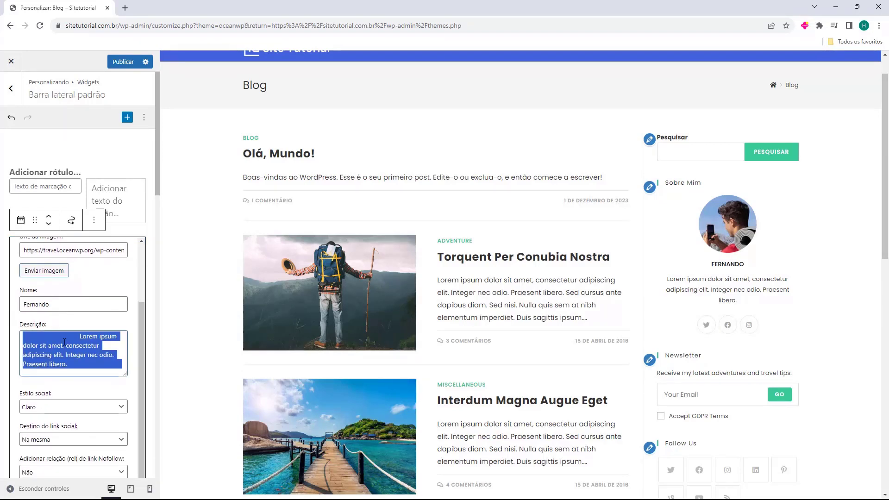
pyautogui.scroll(-1, 65, 344)
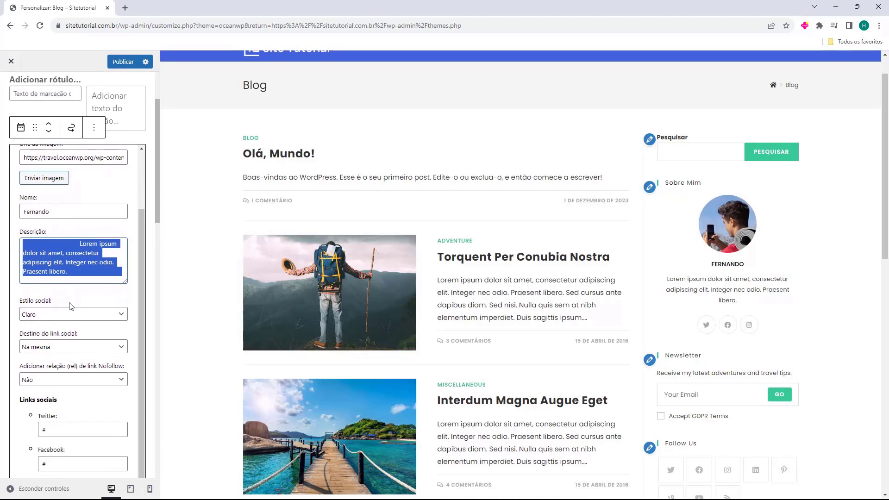
pyautogui.scroll(-1, 71, 306)
pyautogui.scroll(-1, 68, 250)
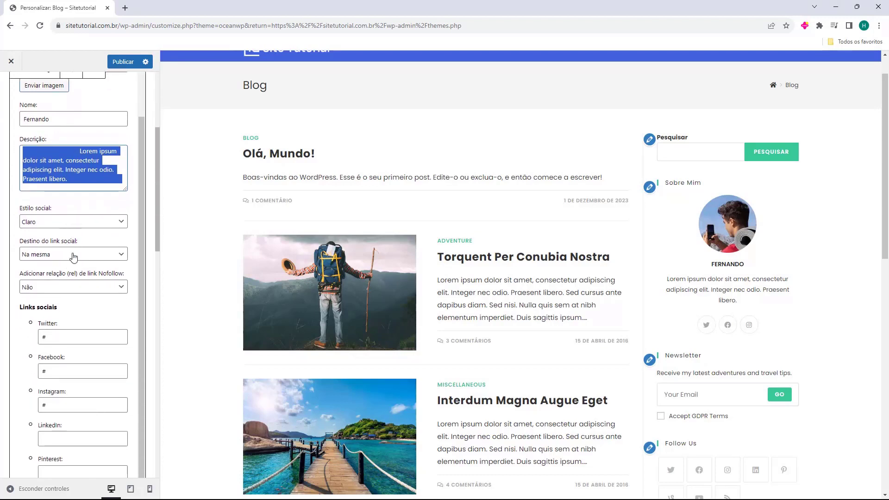
pyautogui.scroll(-4, 73, 252)
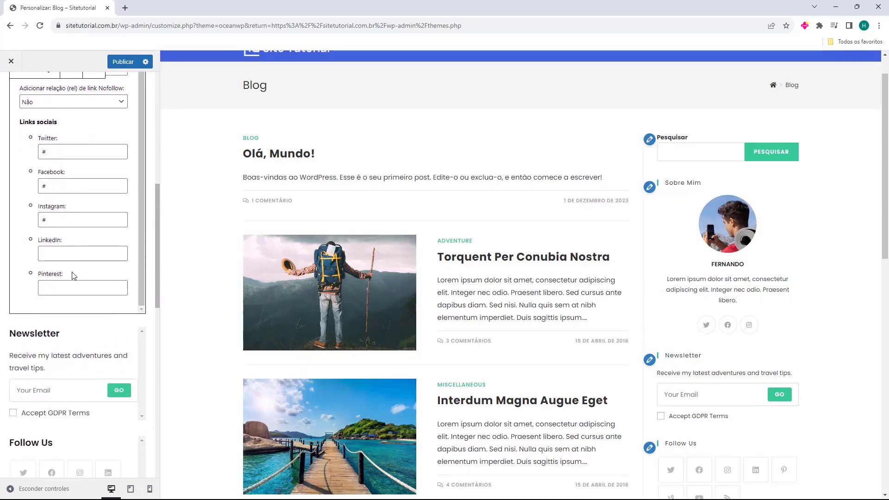
pyautogui.scroll(1, 72, 275)
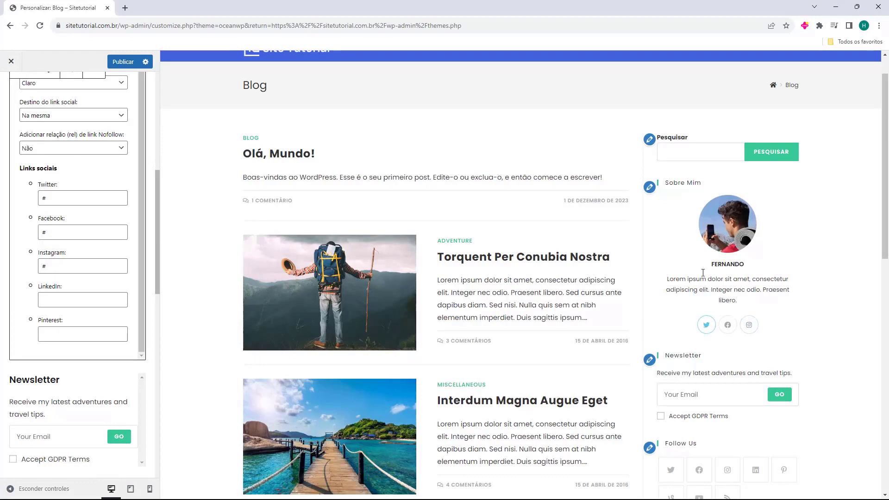
pyautogui.scroll(10, 55, 255)
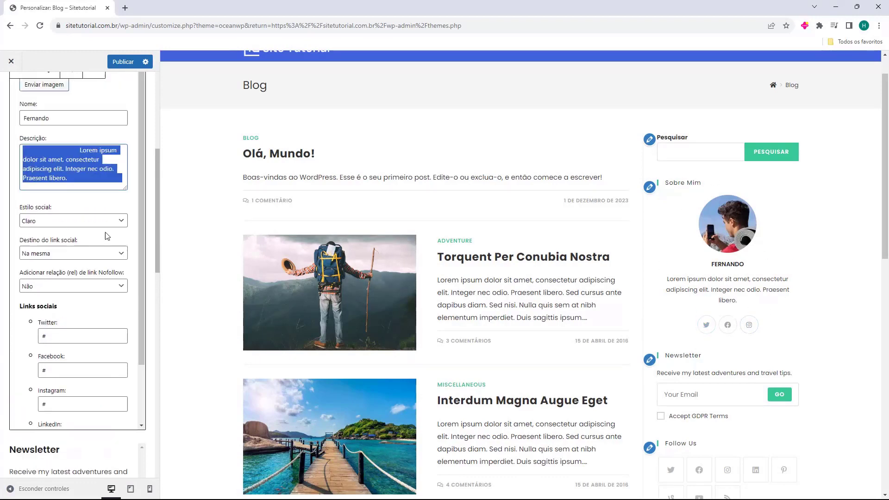
pyautogui.scroll(-2, 151, 239)
# Delete the Newsletter widget from the sidebar
pyautogui.click(106, 301)
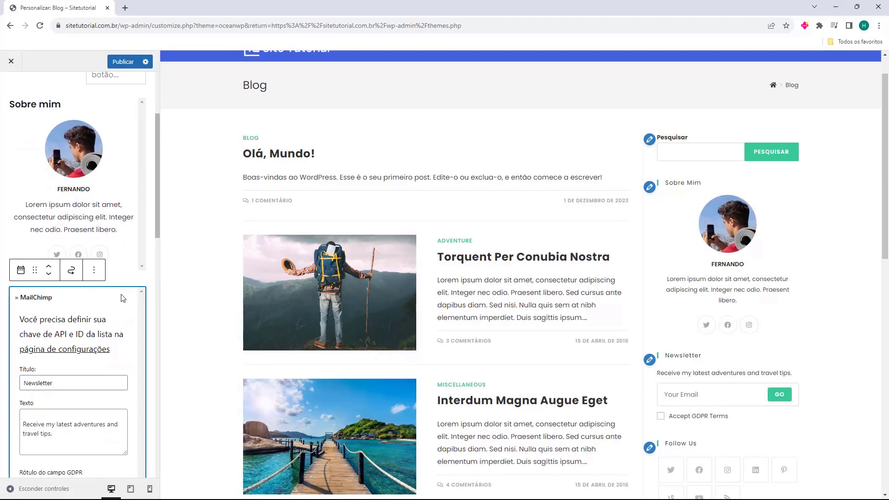
pyautogui.press('Delete')
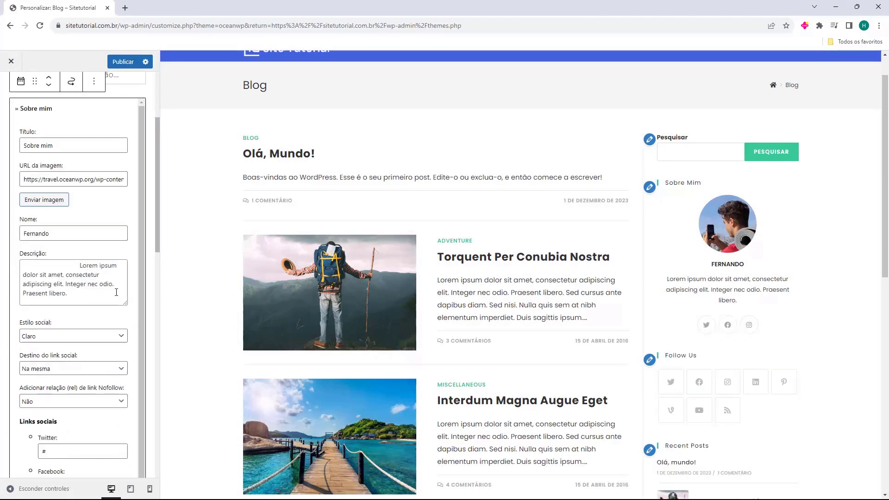
pyautogui.click(151, 273)
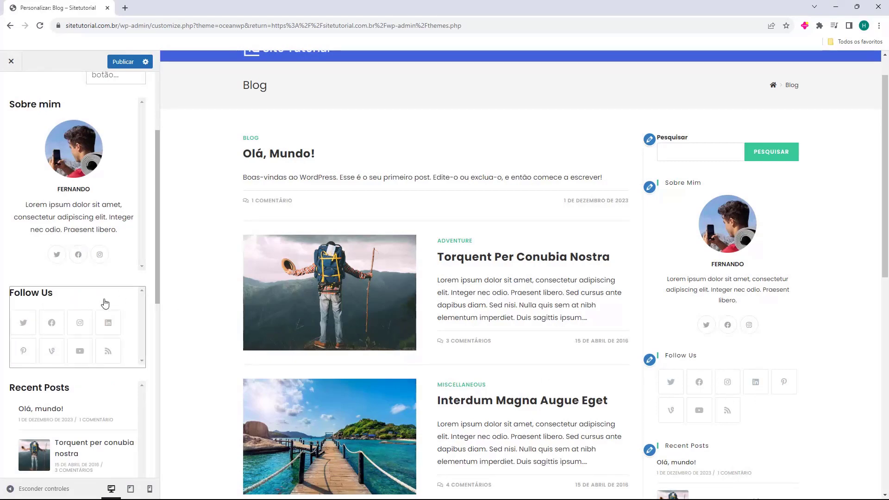
# Select and delete the Follow Us widget, leaving Recent Posts below Sobre mim
pyautogui.scroll(-10, 431, 298)
pyautogui.scroll(12, 456, 433)
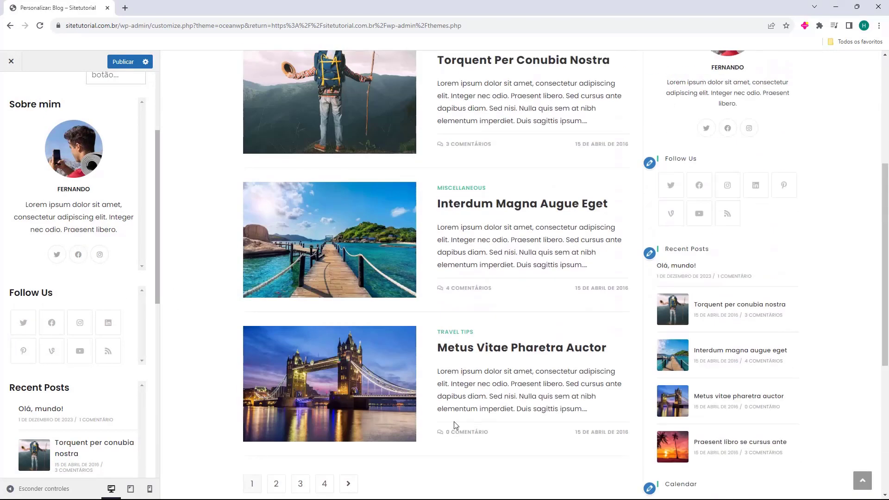
pyautogui.scroll(-3, 713, 195)
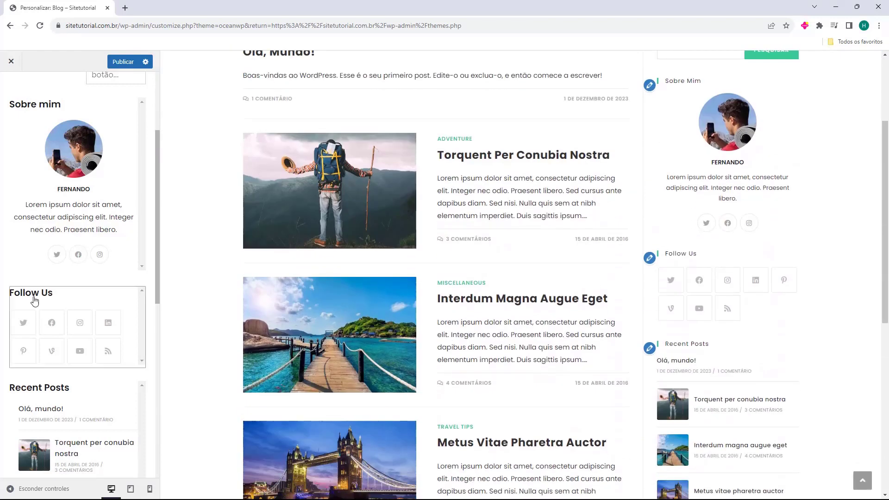
pyautogui.click(124, 297)
pyautogui.click(133, 294)
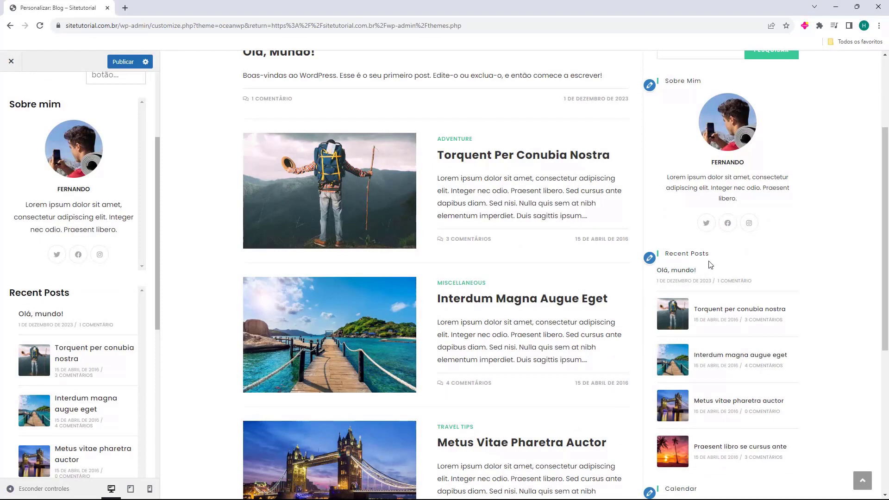
# Rename Recent Posts to 'Postagens Recentes', keeping Post type and descending order
pyautogui.click(95, 302)
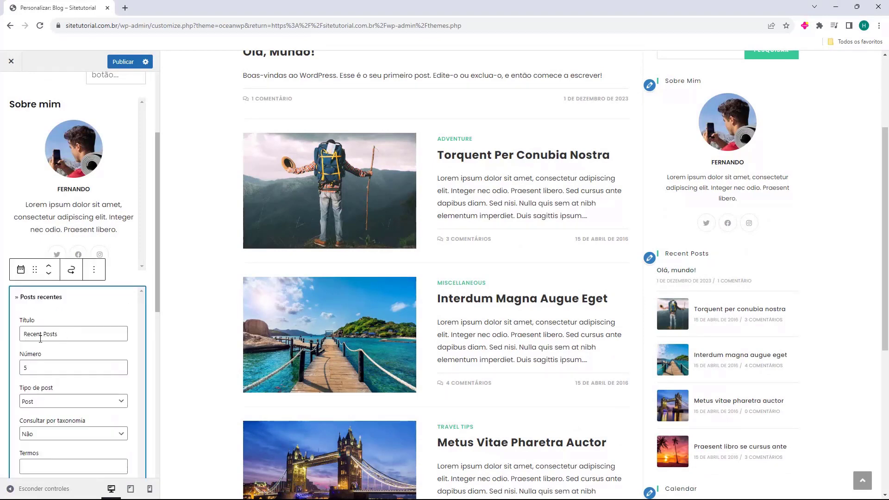
pyautogui.moveTo(23, 334); pyautogui.dragTo(79, 336)
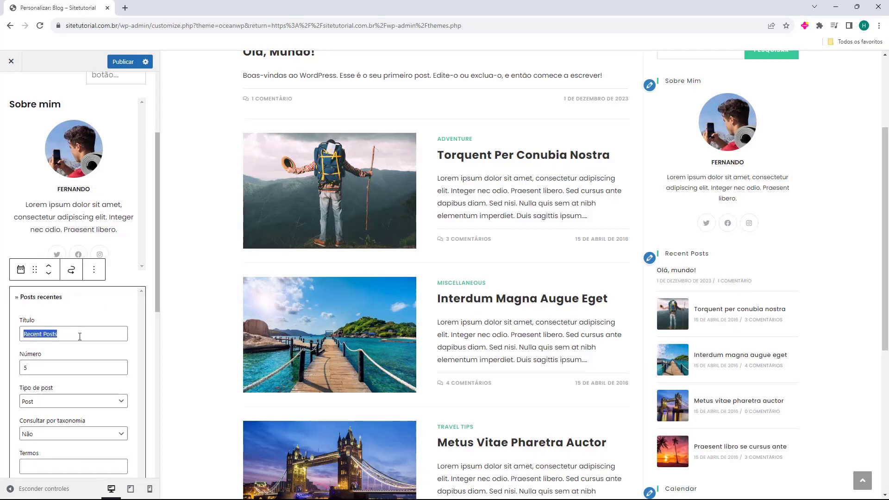
pyautogui.write('Postagens Recentes')
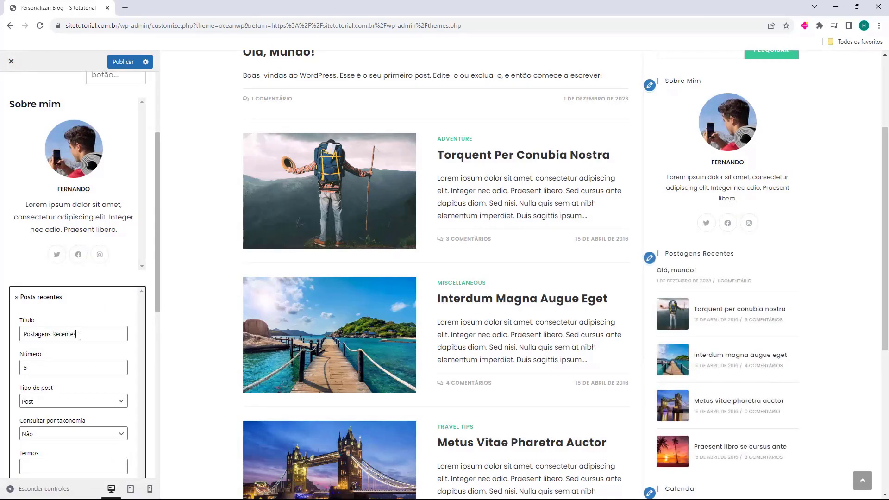
pyautogui.scroll(-2, 93, 319)
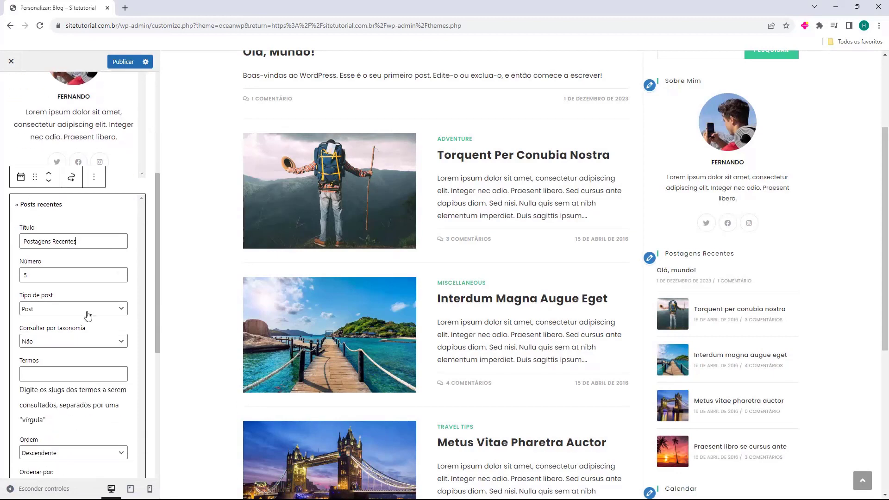
pyautogui.scroll(-1, 759, 355)
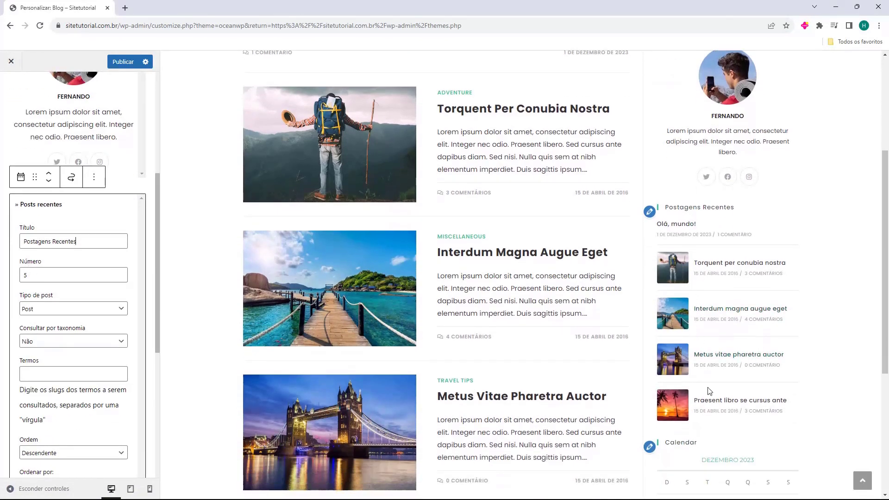
pyautogui.click(40, 310)
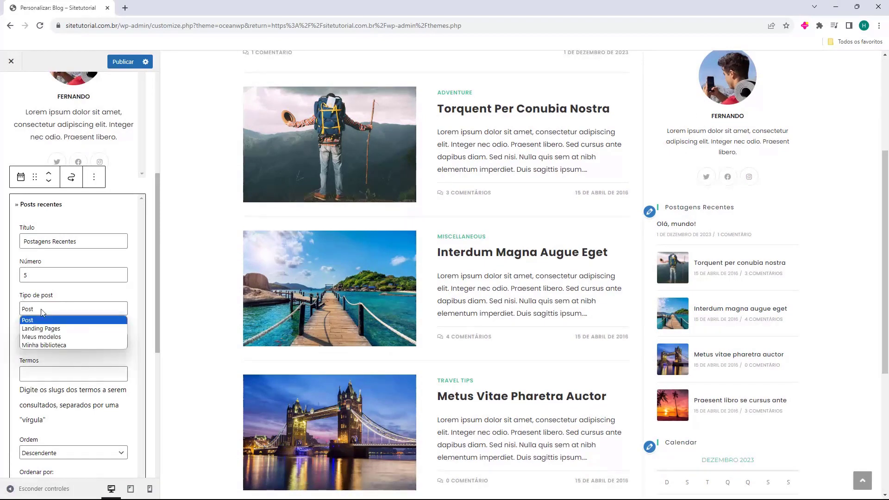
pyautogui.click(54, 321)
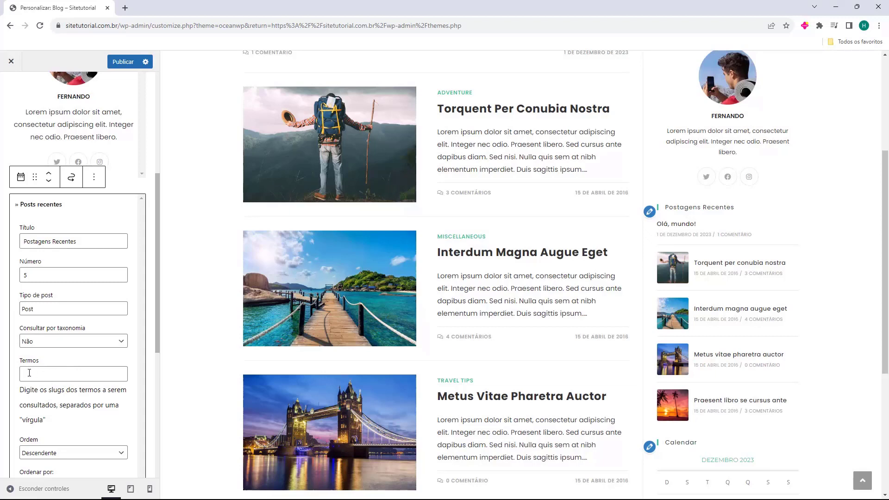
pyautogui.scroll(-3, 29, 372)
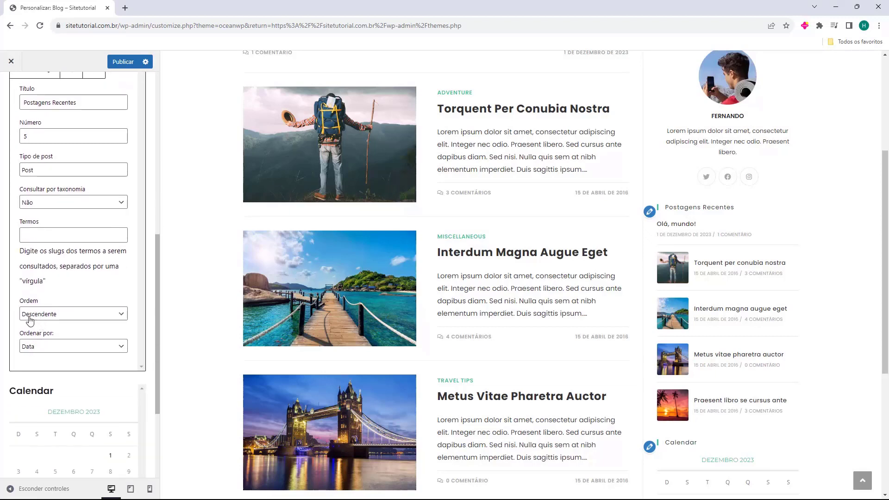
pyautogui.click(31, 318)
pyautogui.click(50, 325)
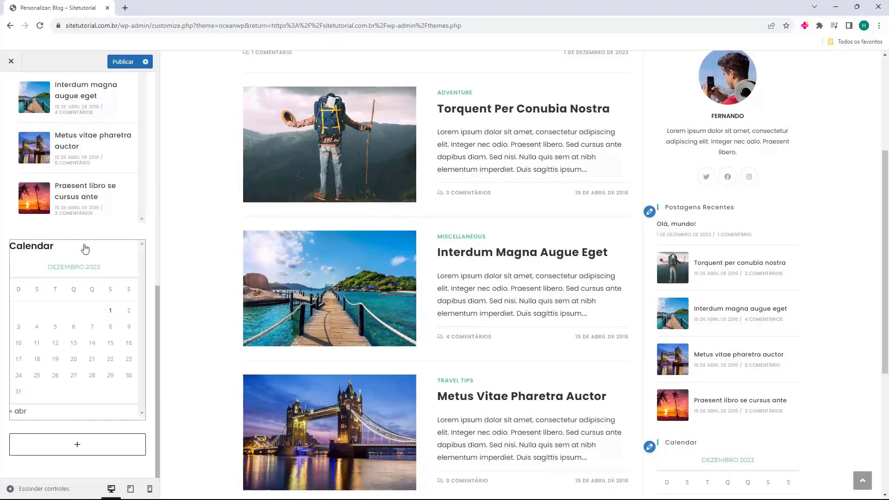
# Delete the Calendar widget from the sidebar
pyautogui.click(85, 249)
pyautogui.press('Delete')
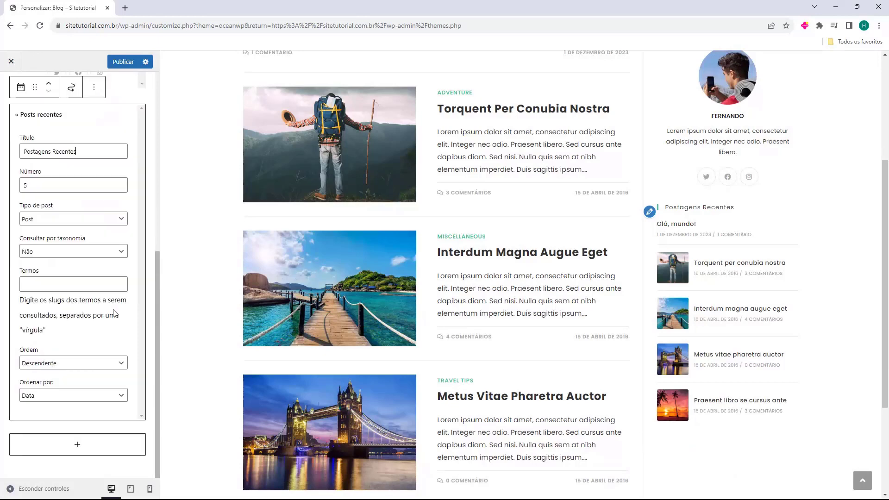
pyautogui.click(143, 300)
pyautogui.scroll(5, 765, 357)
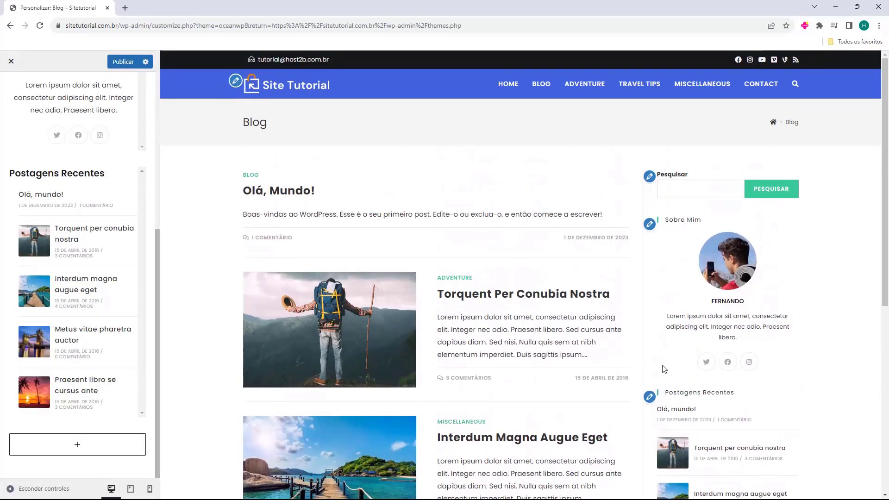
# Browse the full Adicionar um bloco library, then close it without adding a block
pyautogui.scroll(-2, 671, 310)
pyautogui.click(76, 445)
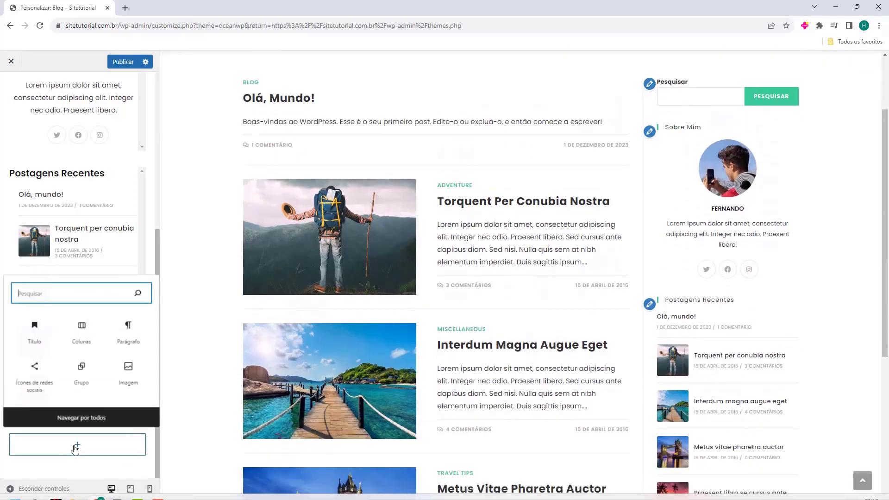
pyautogui.click(83, 419)
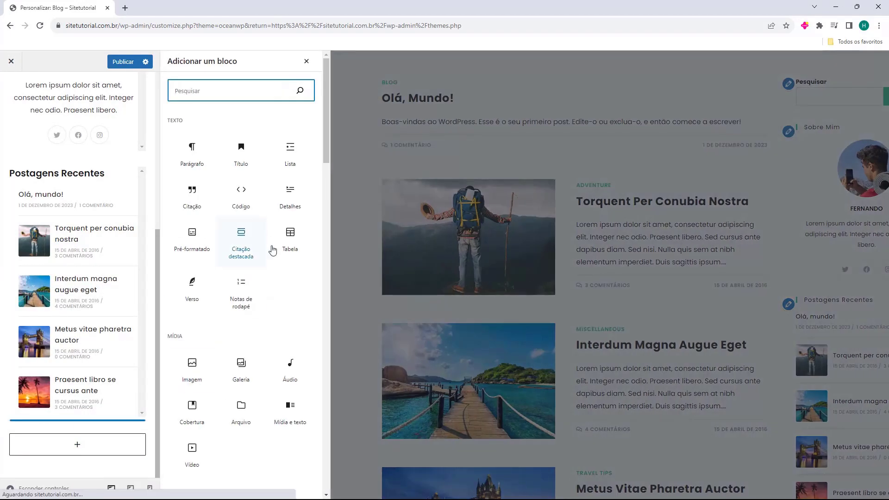
pyautogui.scroll(-10, 268, 324)
pyautogui.scroll(-10, 268, 329)
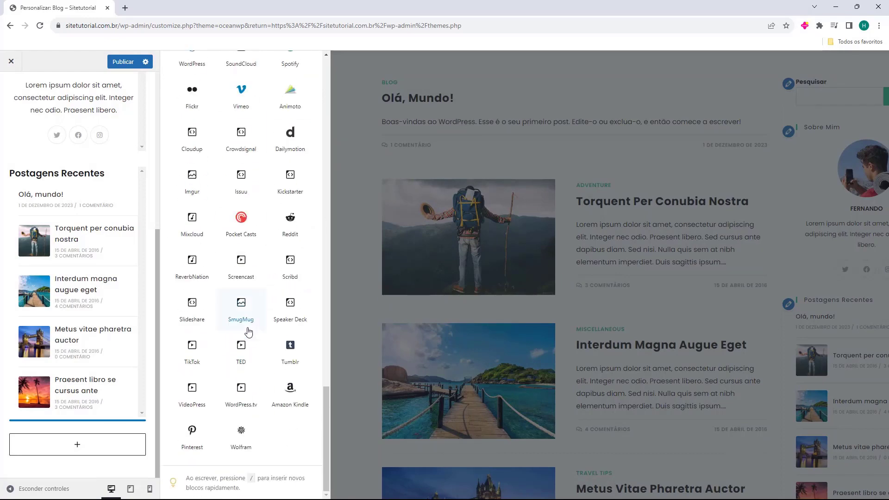
pyautogui.scroll(15, 254, 422)
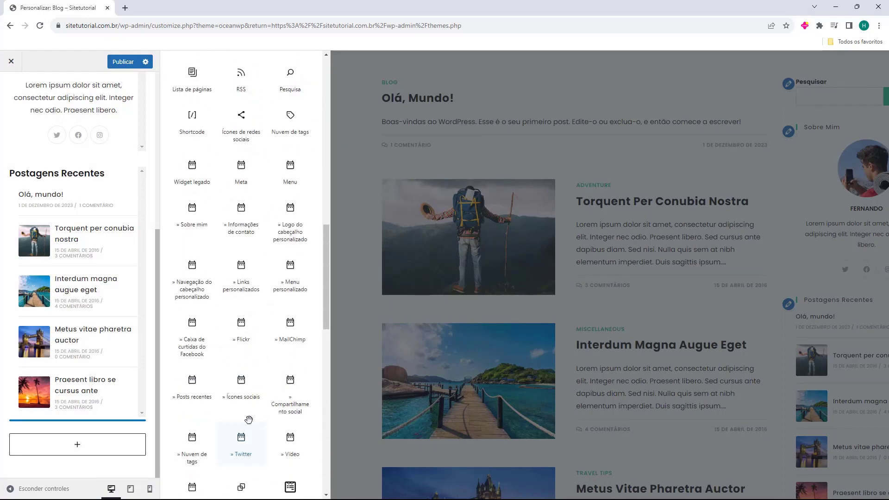
pyautogui.scroll(3, 254, 415)
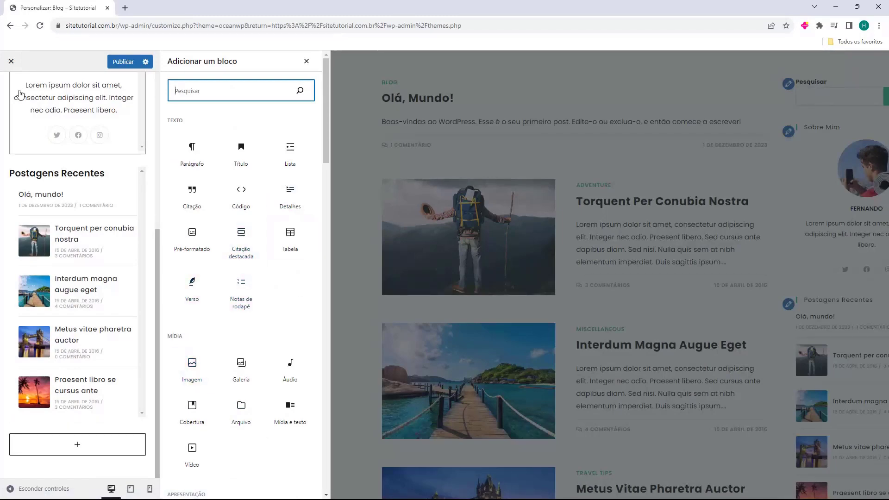
pyautogui.click(685, 250)
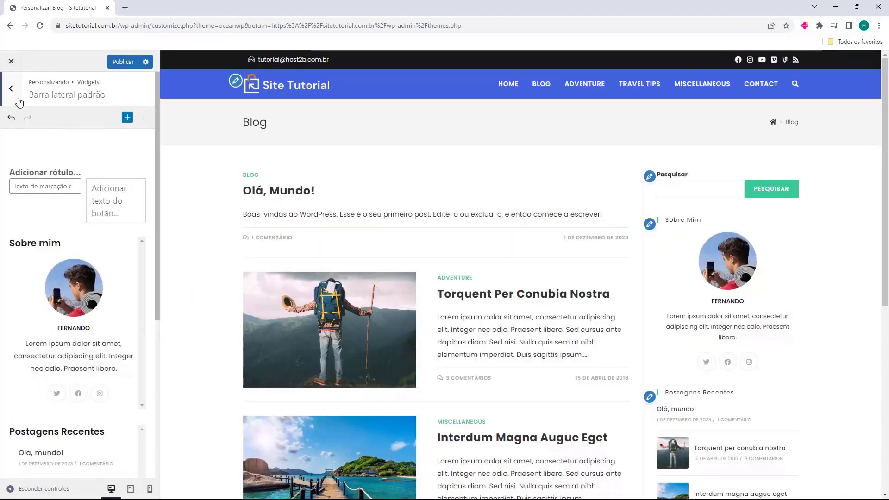
# Go back to the main Customizer list and open Blog > Entradas do blog
pyautogui.click(11, 89)
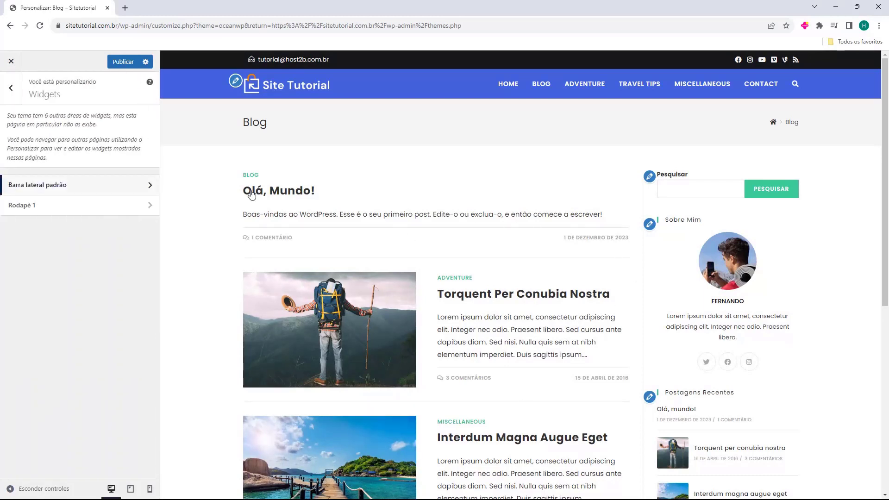
pyautogui.click(10, 88)
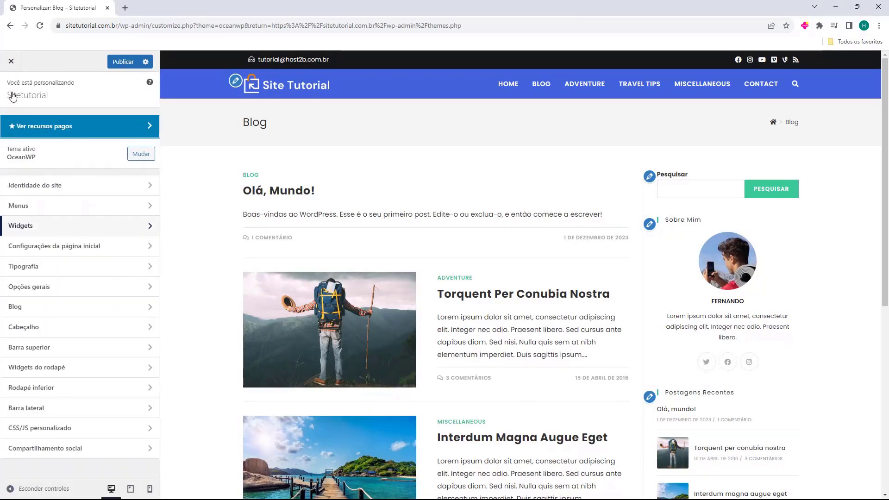
pyautogui.click(22, 313)
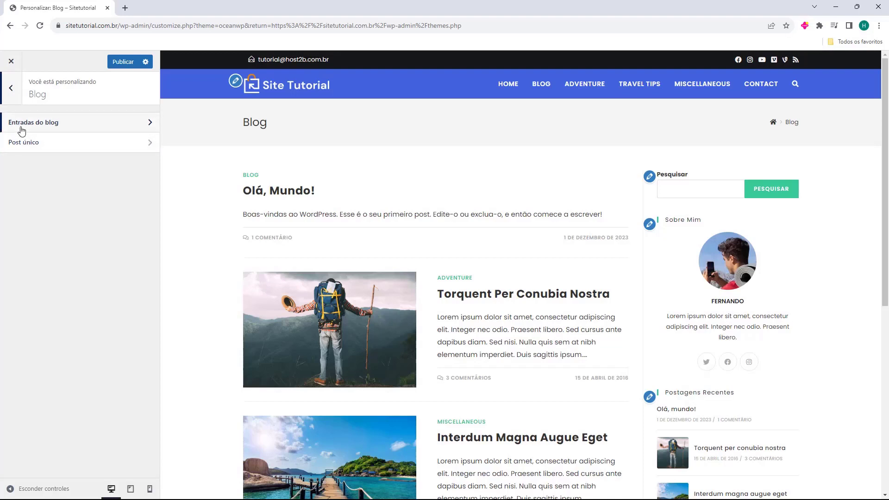
pyautogui.click(12, 129)
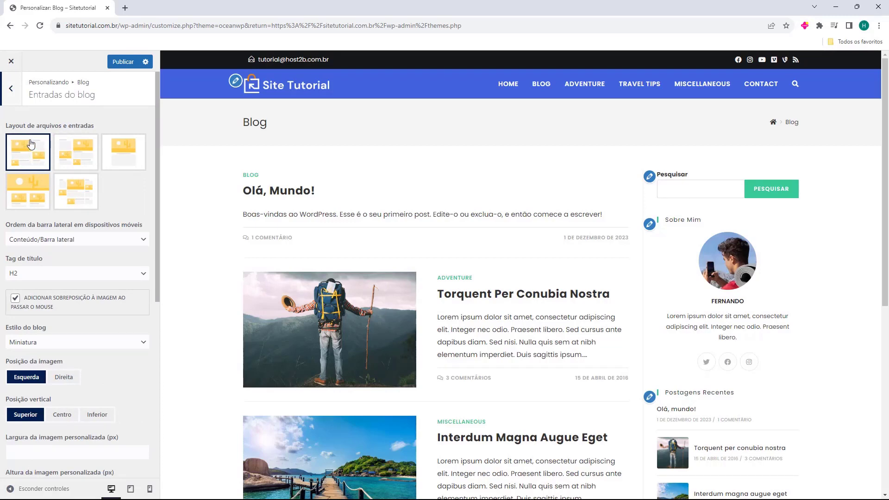
pyautogui.click(71, 161)
pyautogui.click(38, 160)
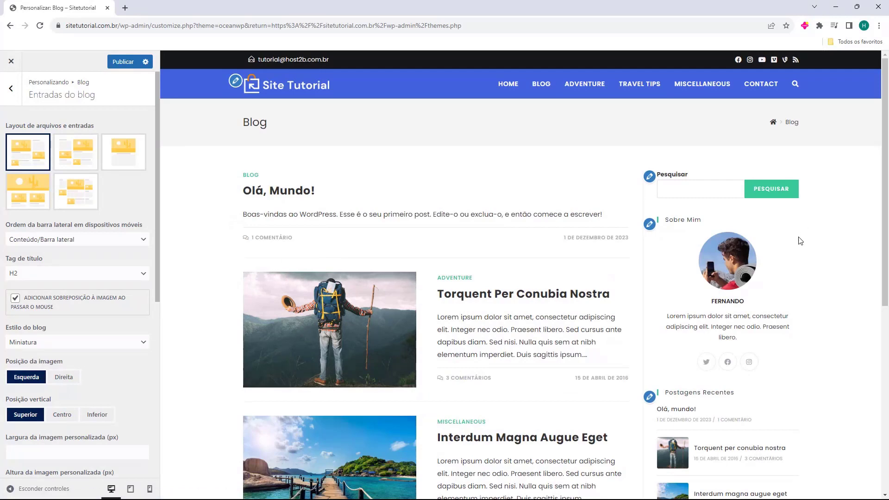
pyautogui.click(85, 164)
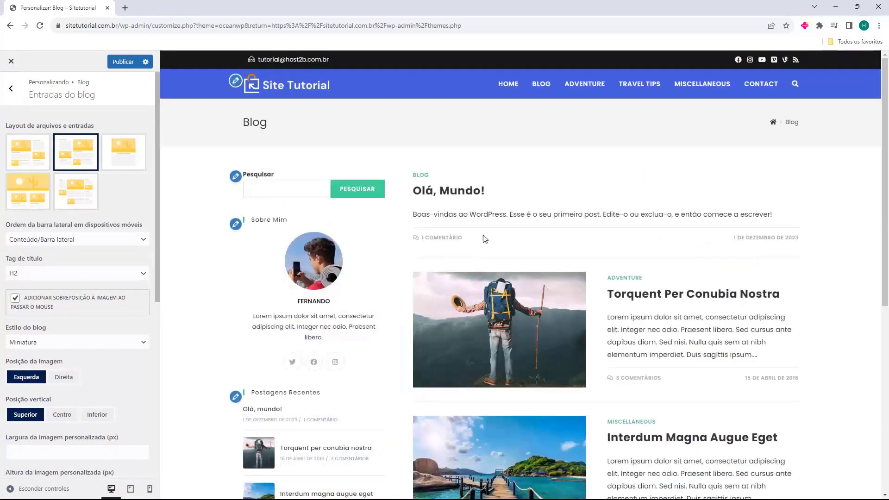
pyautogui.click(139, 168)
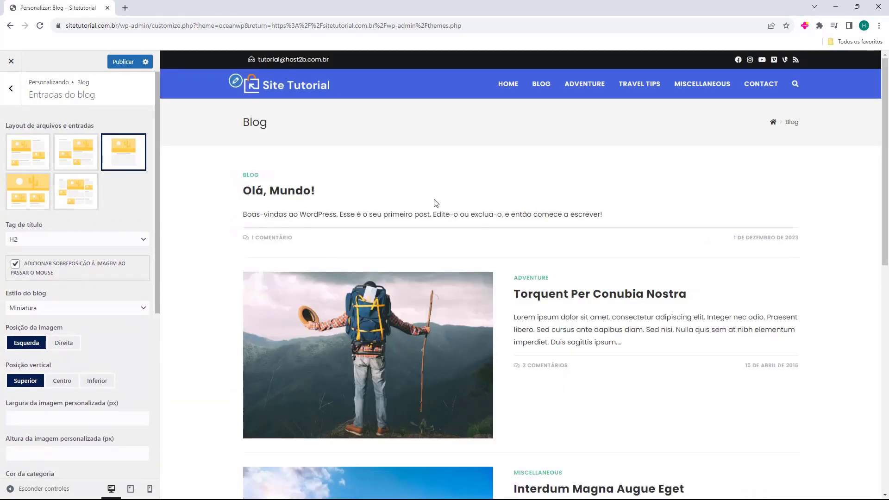
pyautogui.click(27, 191)
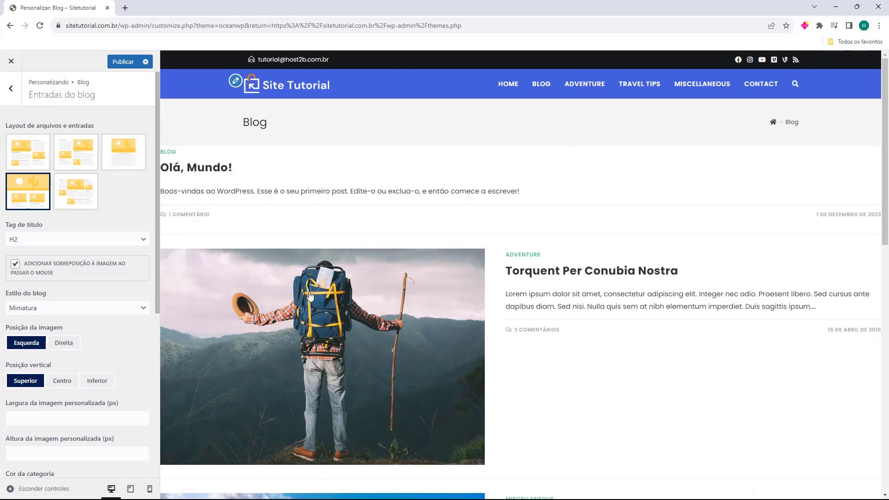
pyautogui.click(73, 194)
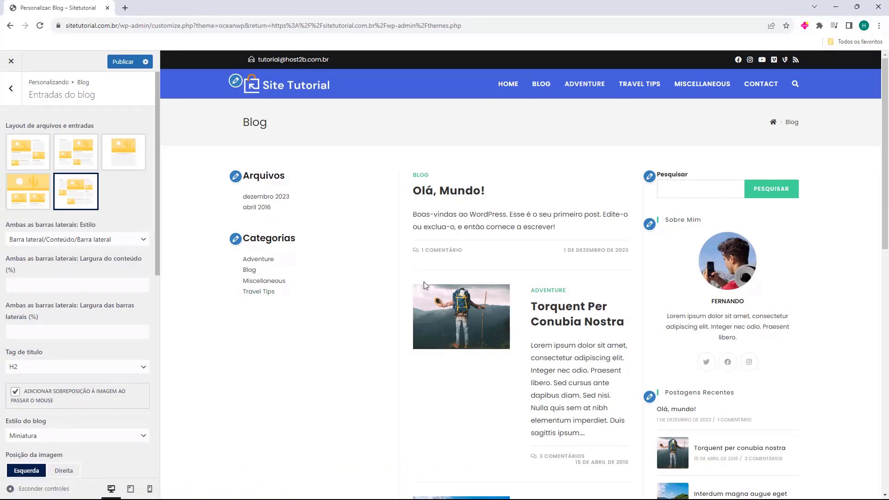
pyautogui.scroll(-8, 406, 256)
pyautogui.scroll(8, 480, 179)
pyautogui.click(43, 163)
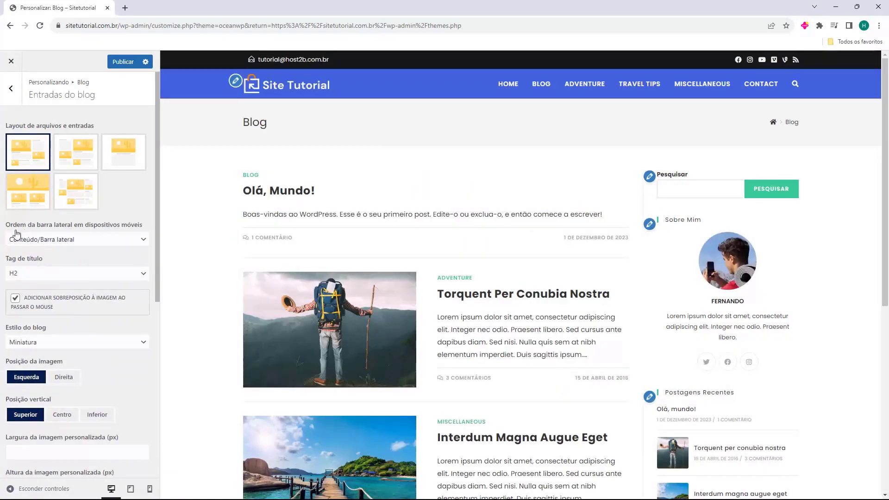
pyautogui.click(25, 240)
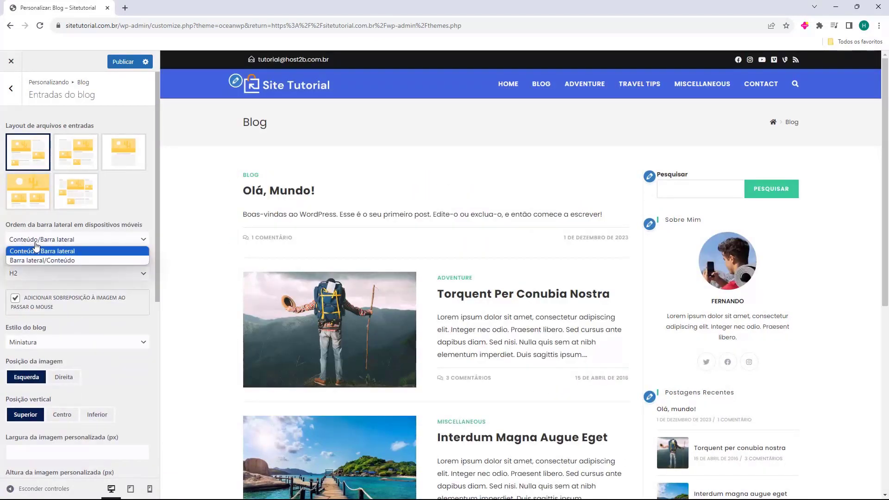
pyautogui.click(36, 251)
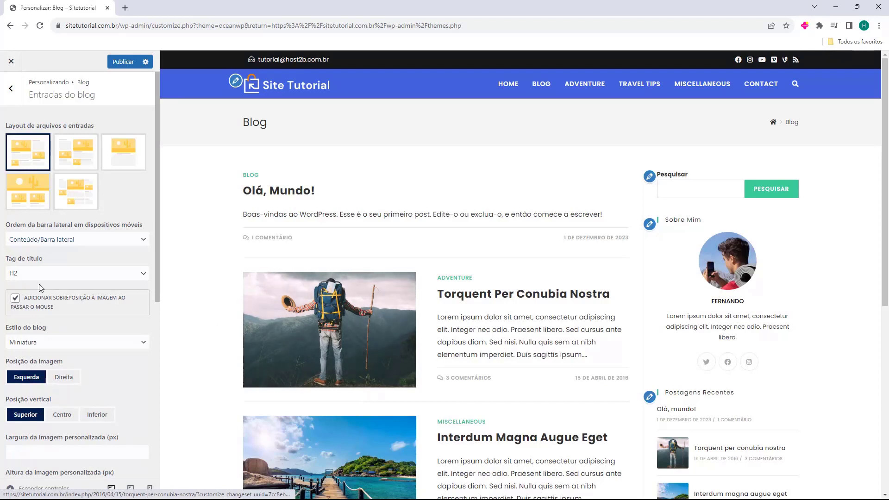
pyautogui.scroll(-1, 48, 274)
pyautogui.scroll(-1, 49, 273)
pyautogui.click(48, 250)
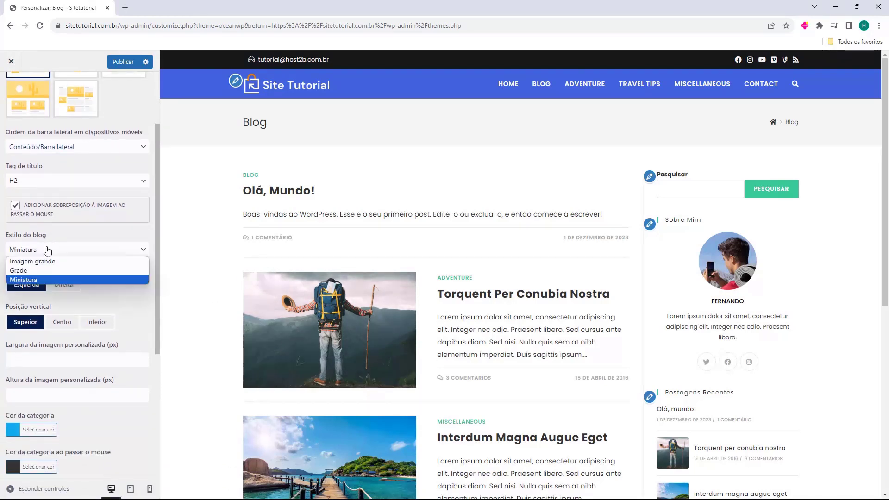
pyautogui.click(46, 261)
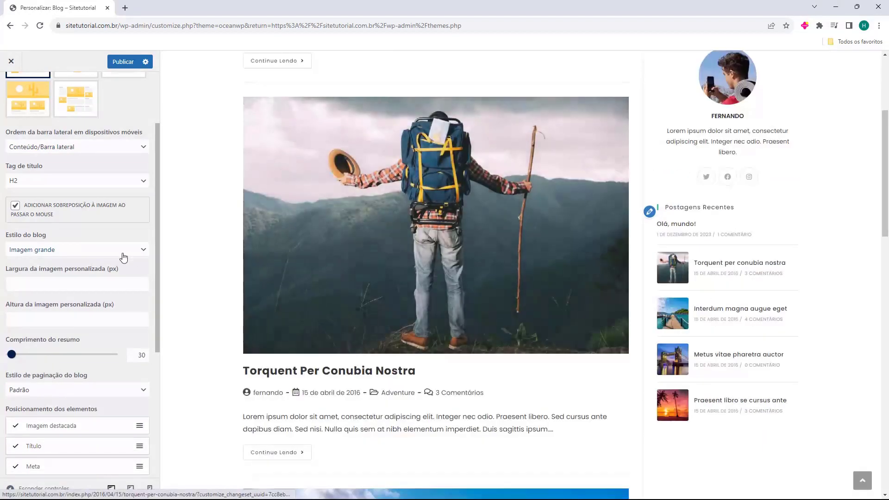
pyautogui.click(69, 250)
pyautogui.click(79, 269)
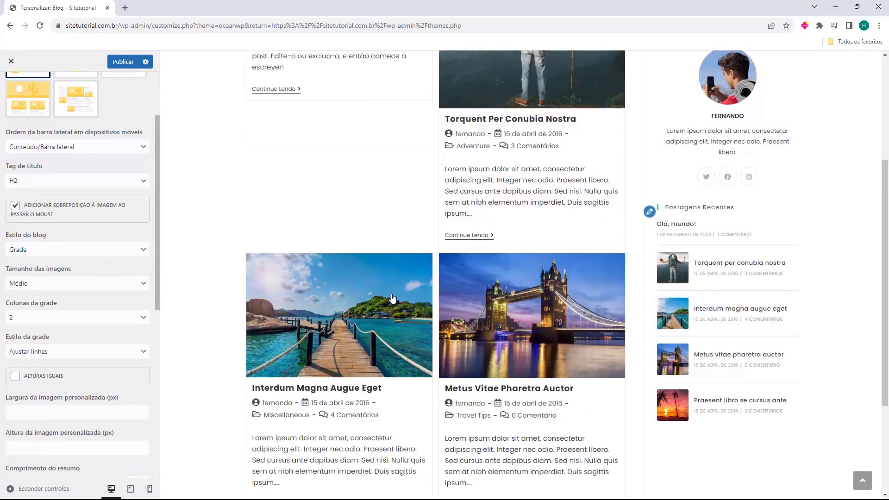
pyautogui.scroll(-10, 577, 302)
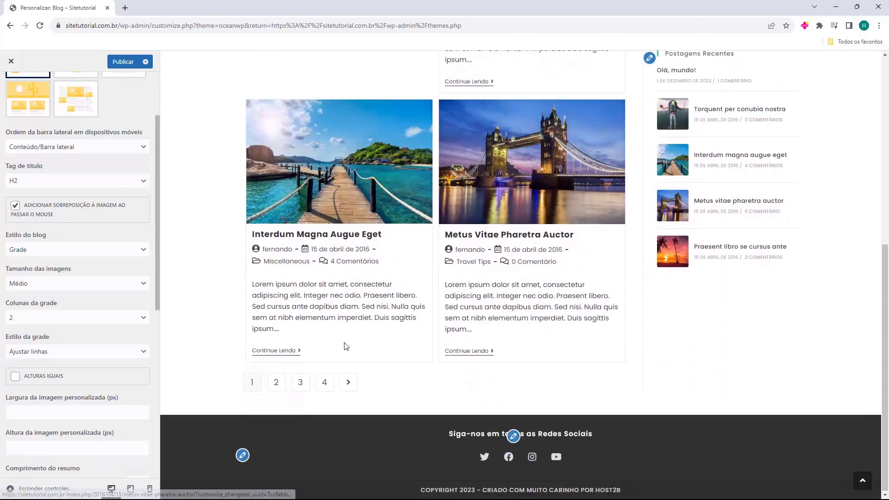
pyautogui.scroll(12, 350, 352)
pyautogui.click(82, 252)
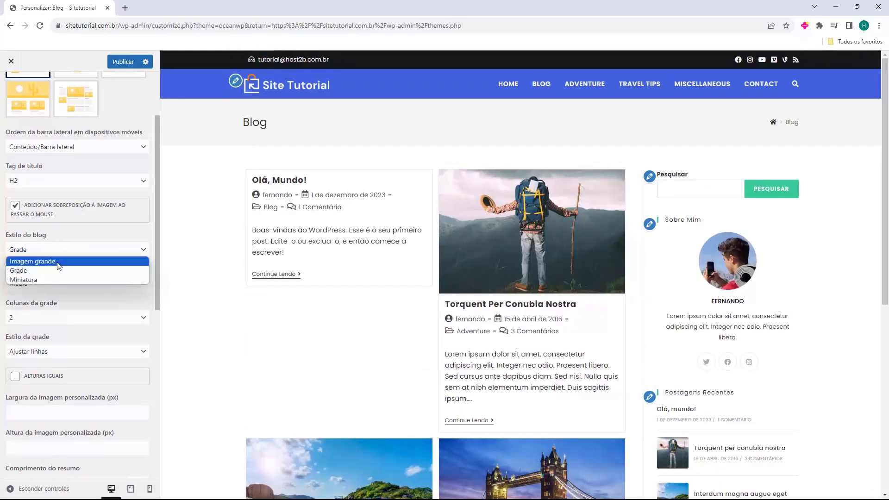
pyautogui.click(43, 279)
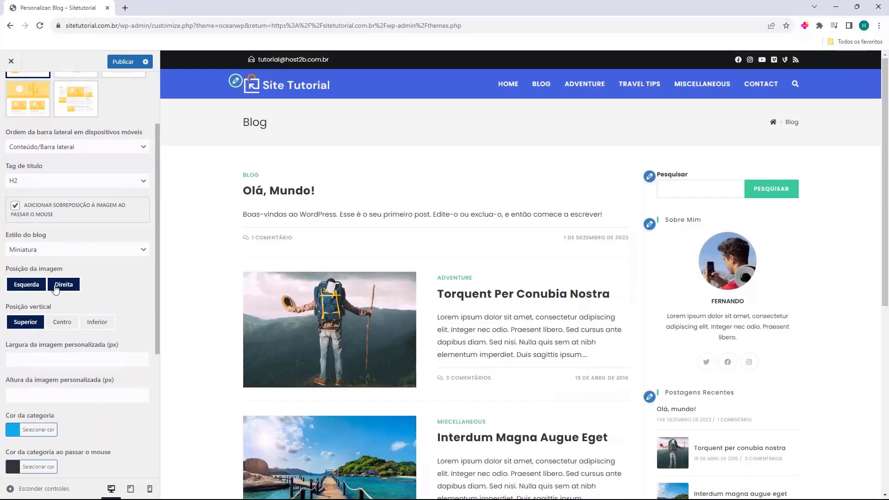
pyautogui.click(65, 286)
pyautogui.click(60, 287)
pyautogui.click(25, 286)
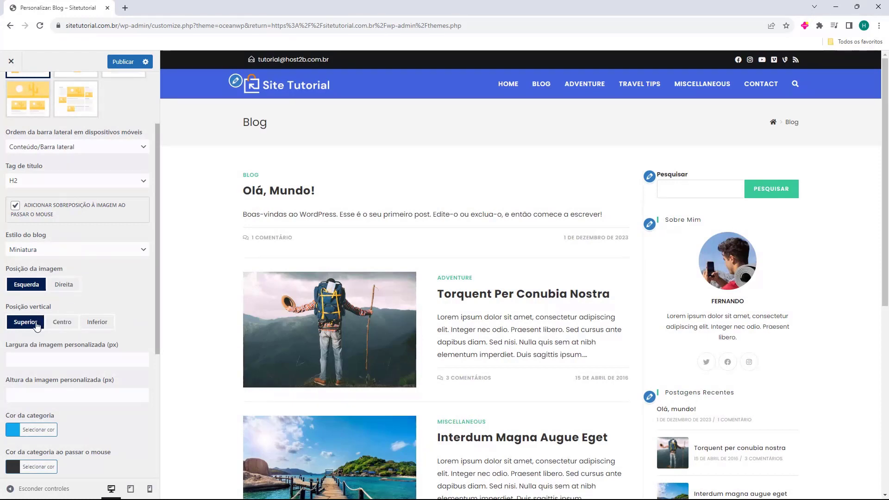
pyautogui.scroll(-1, 97, 323)
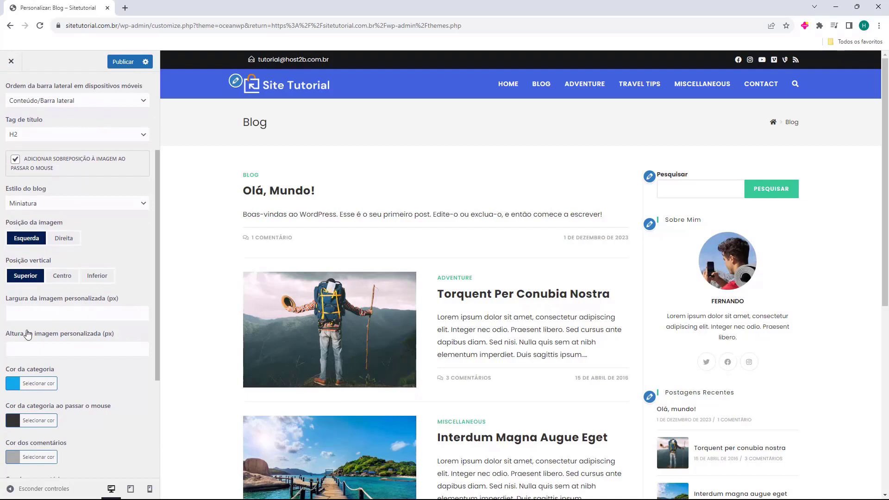
pyautogui.scroll(-2, 63, 335)
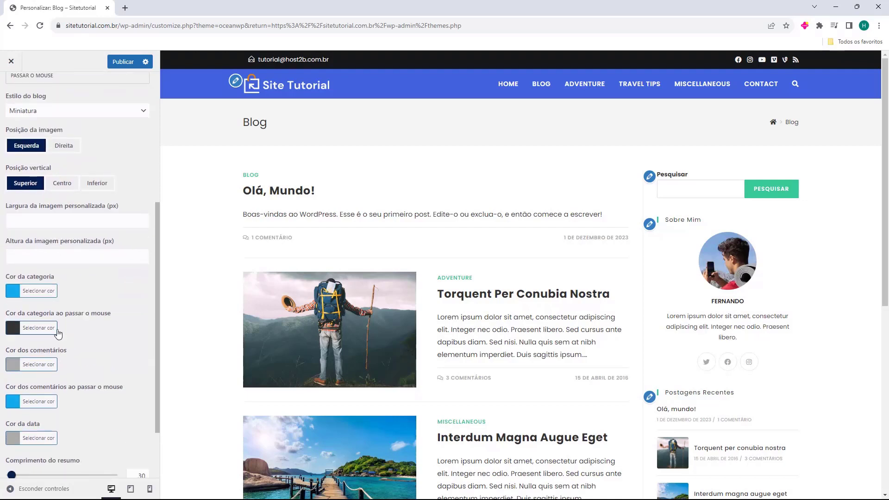
pyautogui.scroll(-1, 35, 315)
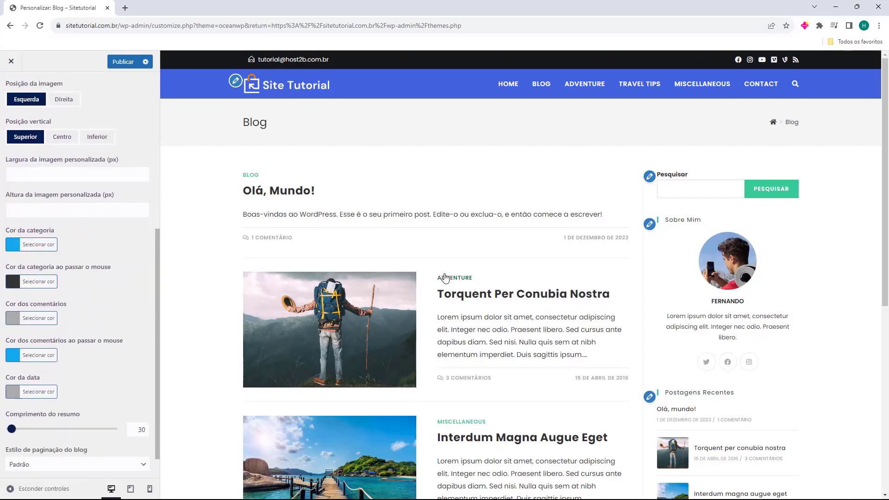
pyautogui.click(16, 246)
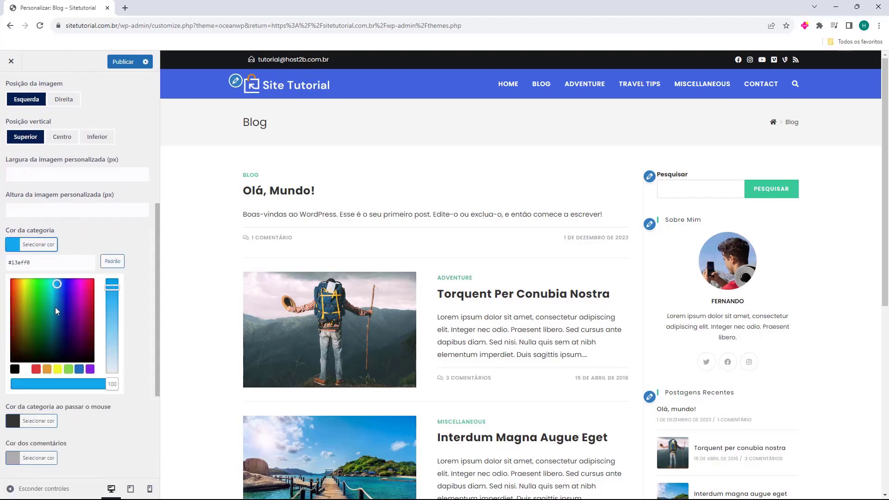
pyautogui.click(44, 302)
pyautogui.click(51, 350)
pyautogui.click(93, 325)
pyautogui.moveTo(94, 327); pyautogui.dragTo(73, 274)
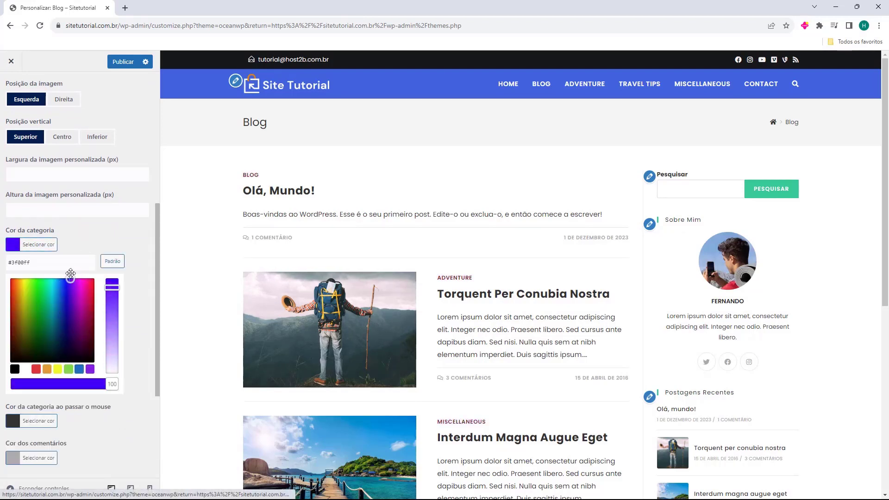
pyautogui.click(38, 245)
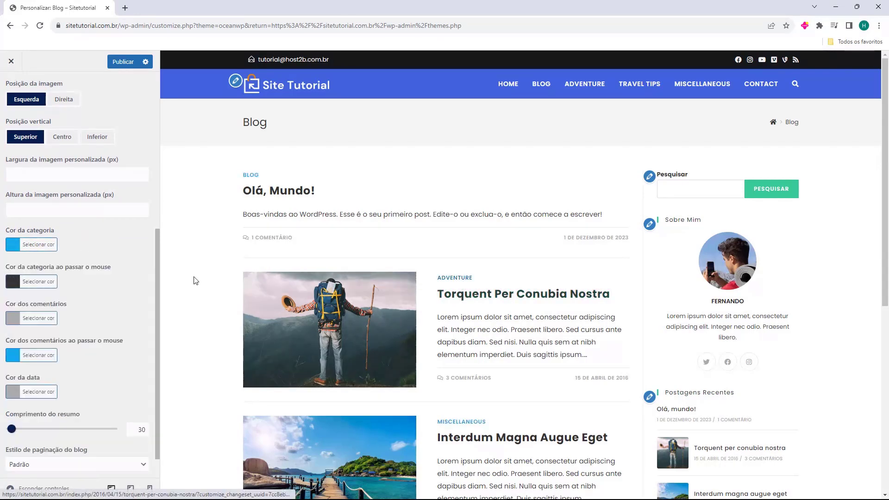
pyautogui.scroll(-1, 93, 284)
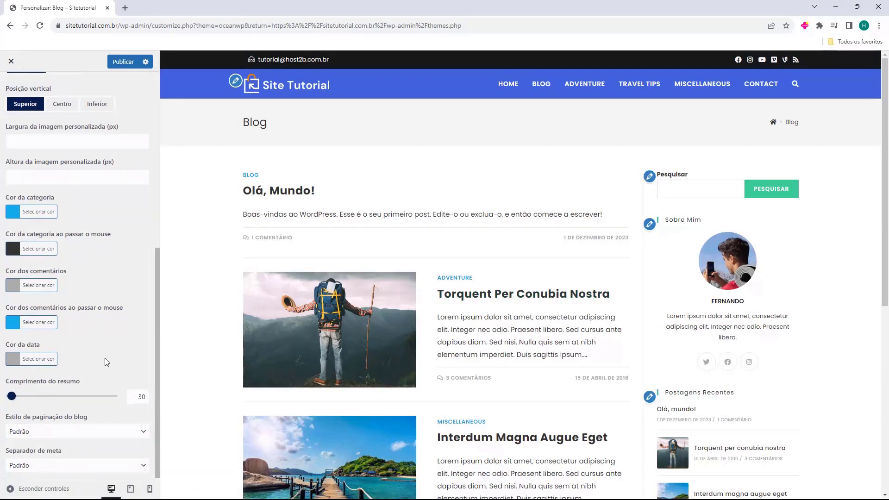
# Try Infinite Scroll and Next/Prev pagination, then revert to Padrão numbered pages
pyautogui.scroll(-7, 231, 303)
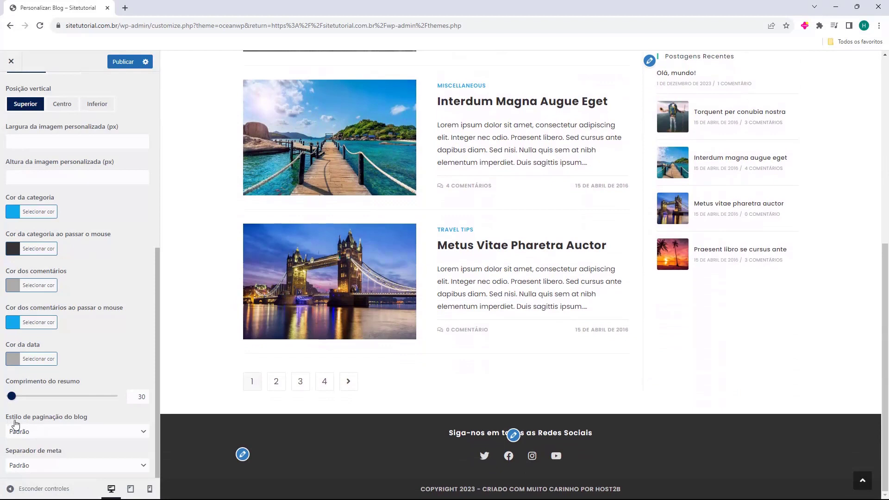
pyautogui.click(32, 432)
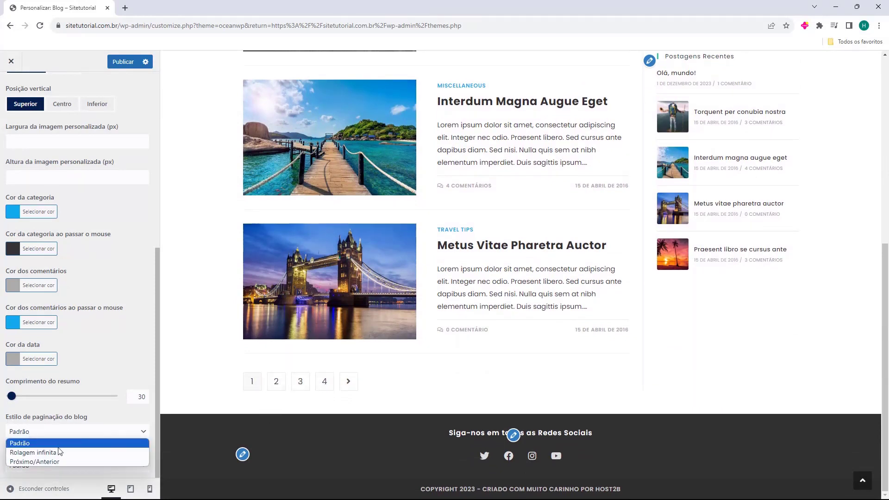
pyautogui.click(33, 452)
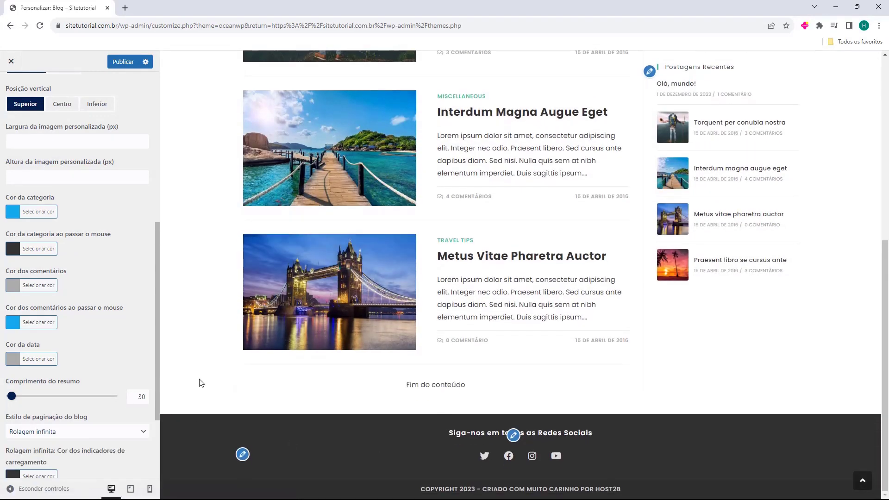
pyautogui.click(60, 435)
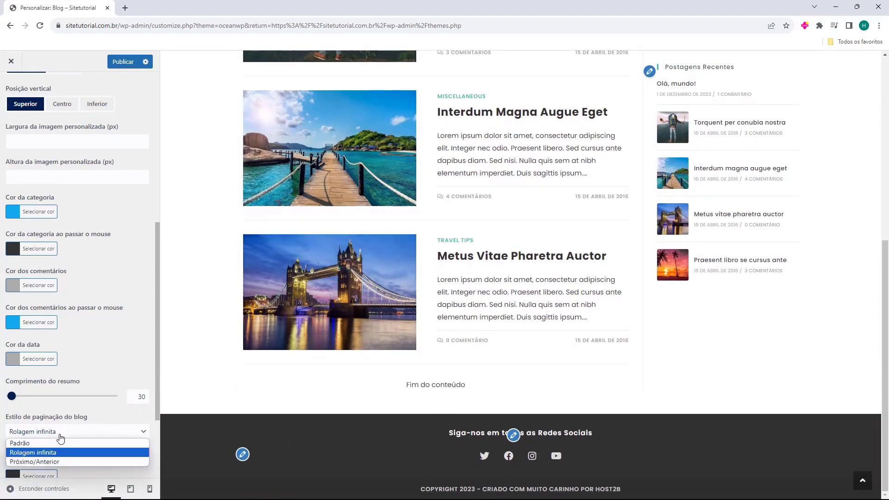
pyautogui.click(46, 461)
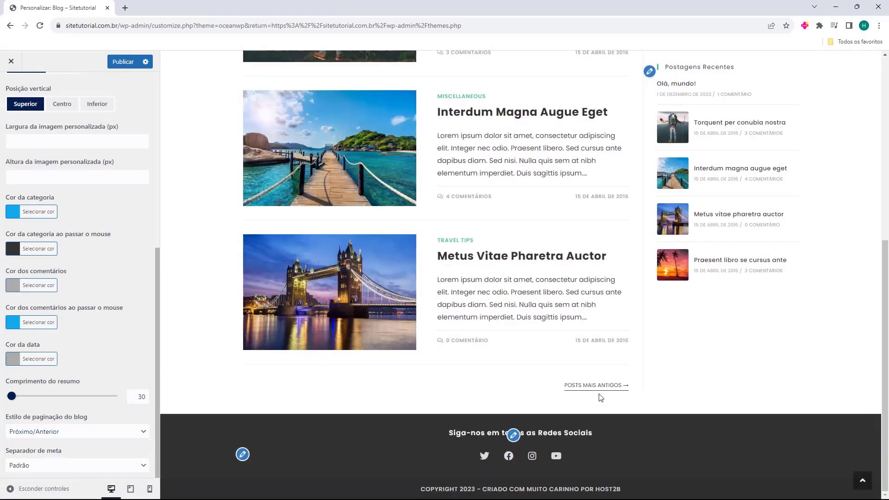
pyautogui.press('Up')
pyautogui.press('Up')
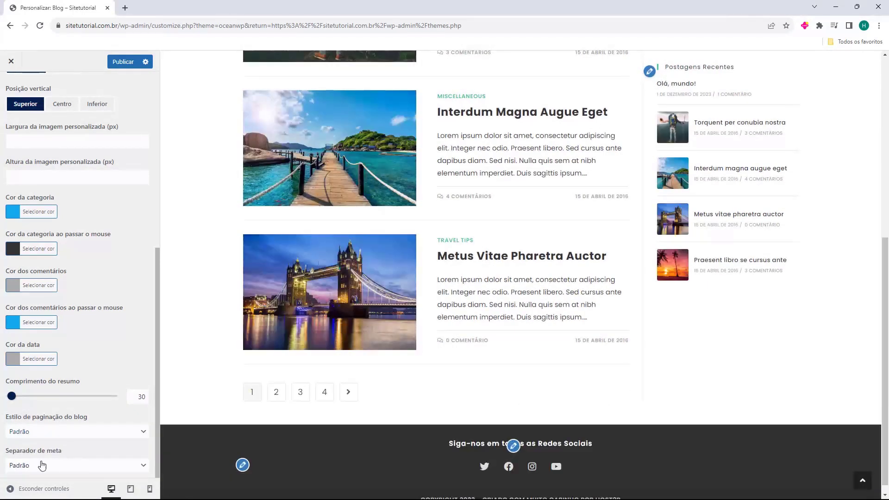
pyautogui.click(79, 472)
pyautogui.click(95, 473)
pyautogui.scroll(7, 108, 368)
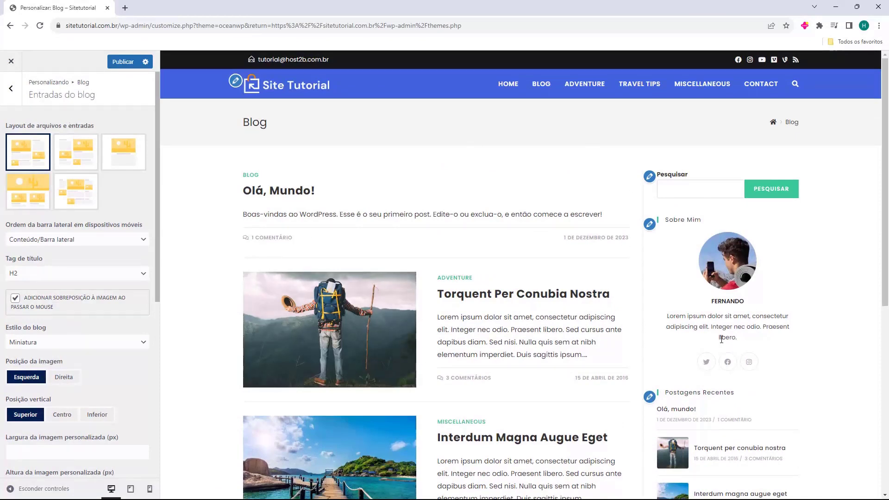
# Open Post único settings and preview the Torquent Per Conubia Nostra post
pyautogui.click(11, 88)
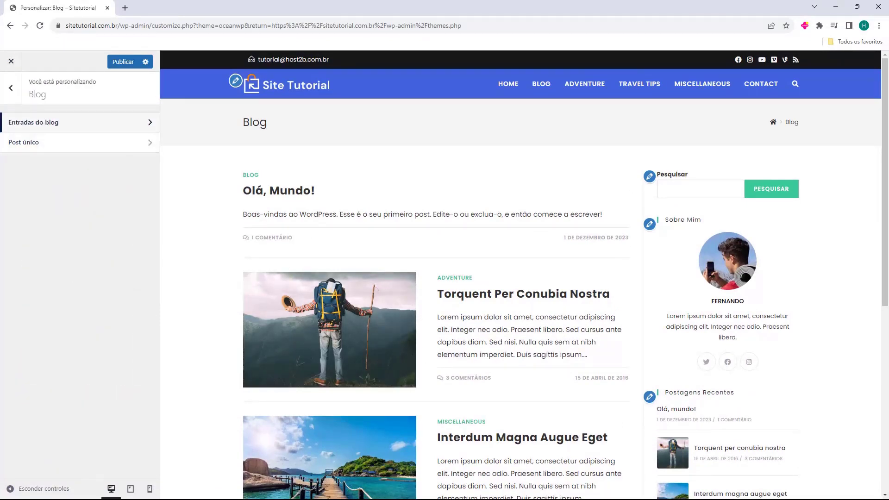
pyautogui.click(14, 142)
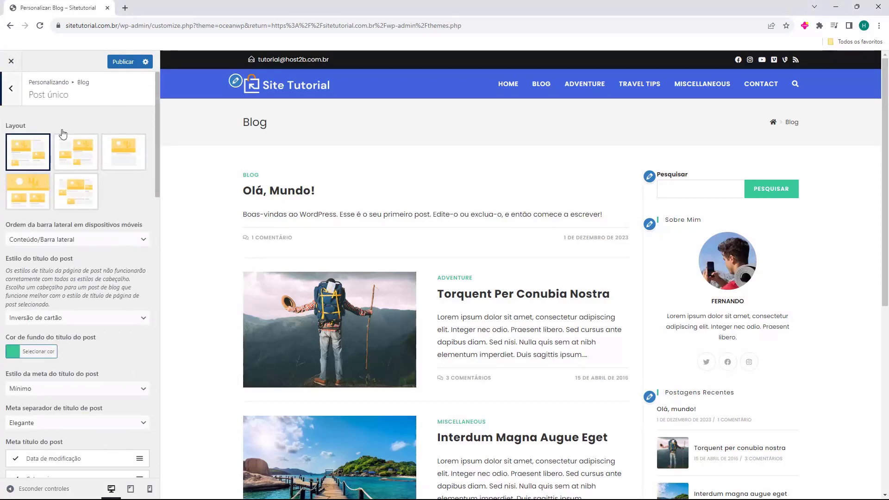
pyautogui.click(466, 297)
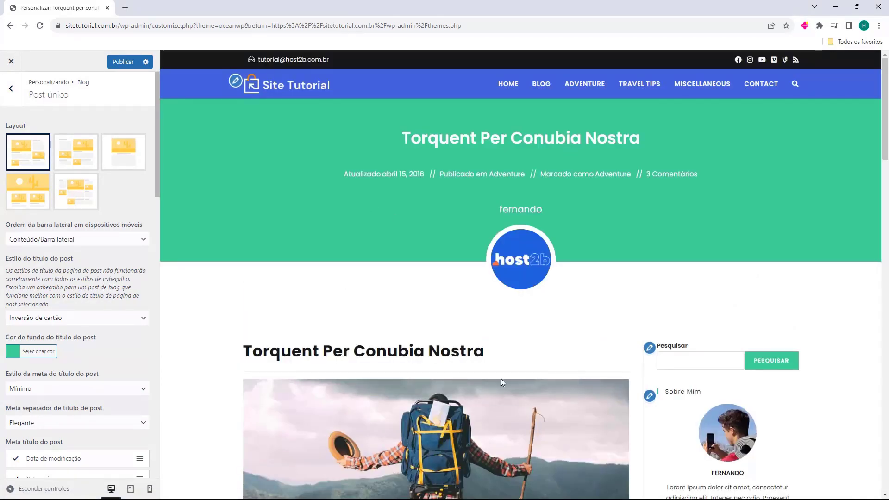
pyautogui.scroll(-3, 435, 287)
pyautogui.scroll(3, 379, 278)
pyautogui.moveTo(401, 148); pyautogui.dragTo(634, 144)
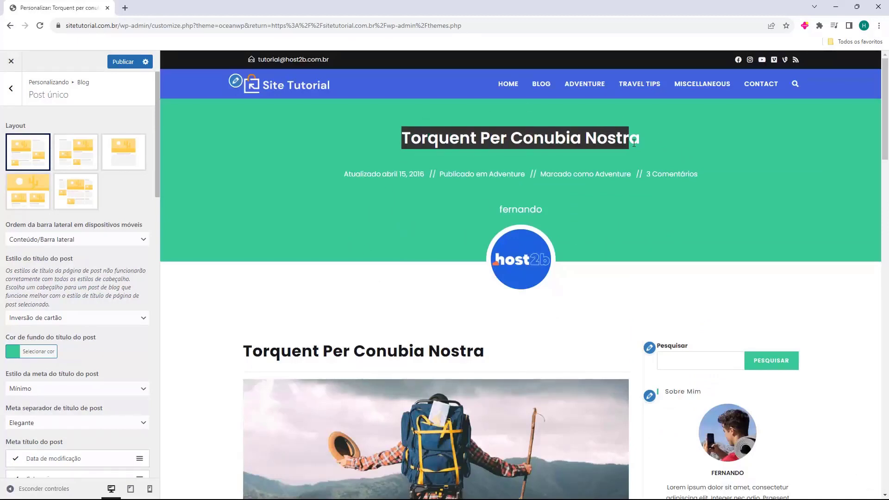
pyautogui.moveTo(486, 213); pyautogui.dragTo(558, 215)
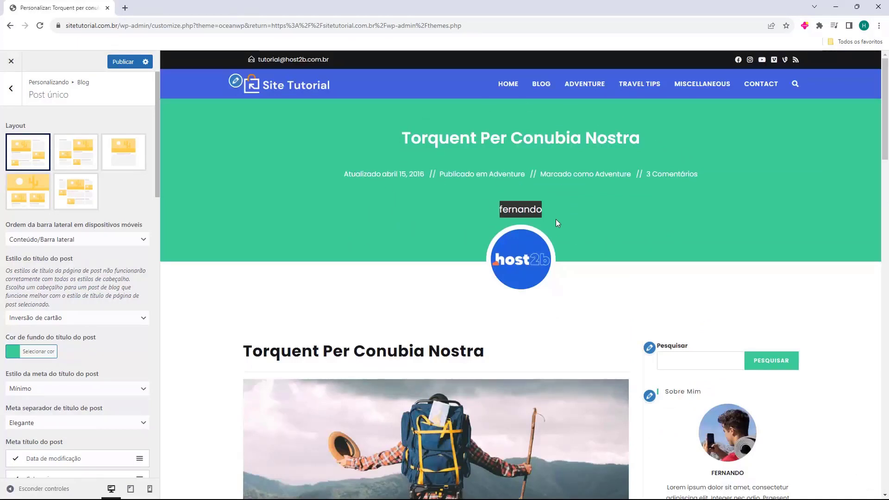
pyautogui.scroll(-4, 312, 153)
pyautogui.scroll(-12, 311, 153)
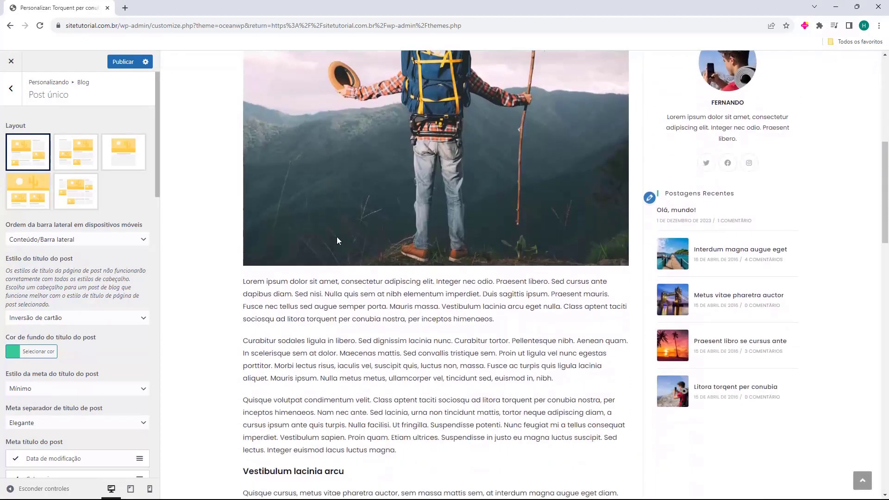
pyautogui.scroll(16, 357, 324)
pyautogui.scroll(-5, 706, 268)
pyautogui.scroll(4, 706, 271)
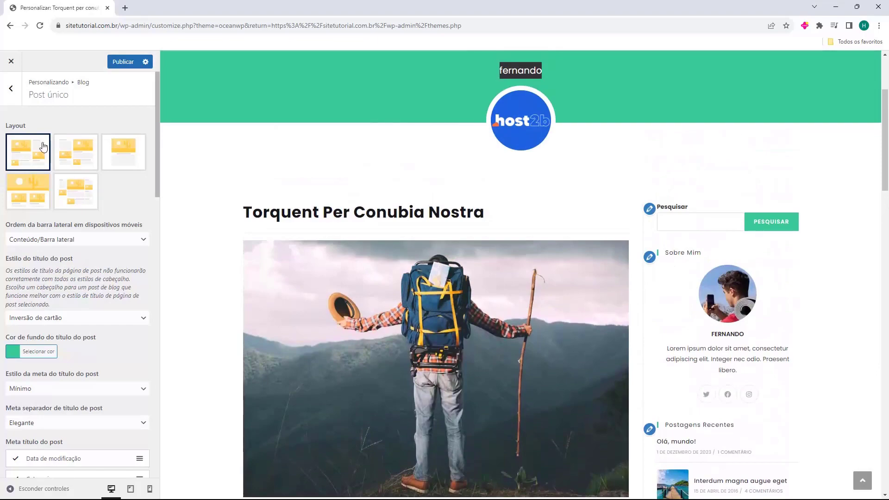
# Try the left-sidebar and full-width layouts, then restore the right-sidebar single-post layout
pyautogui.click(77, 151)
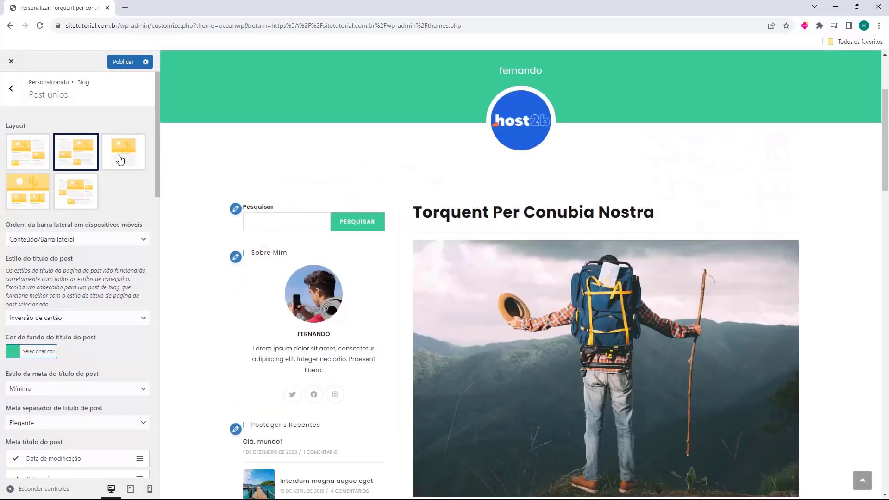
pyautogui.click(120, 159)
pyautogui.scroll(-9, 367, 190)
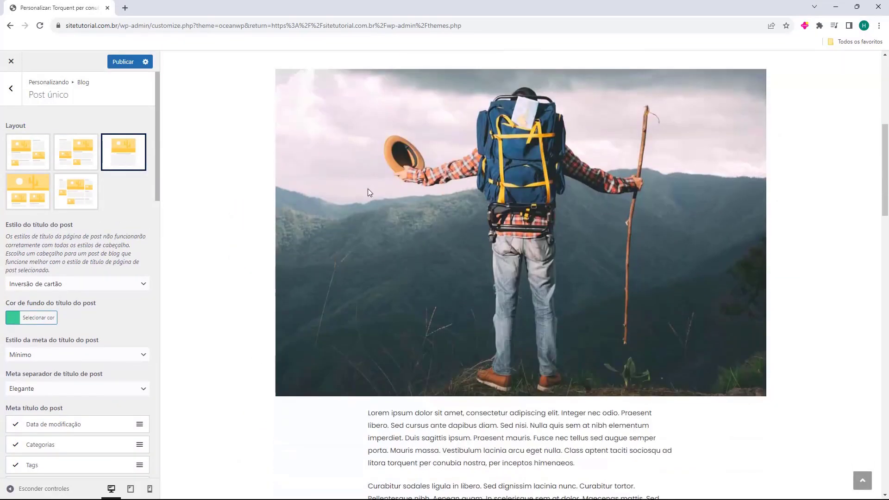
pyautogui.scroll(-9, 386, 190)
pyautogui.scroll(17, 463, 290)
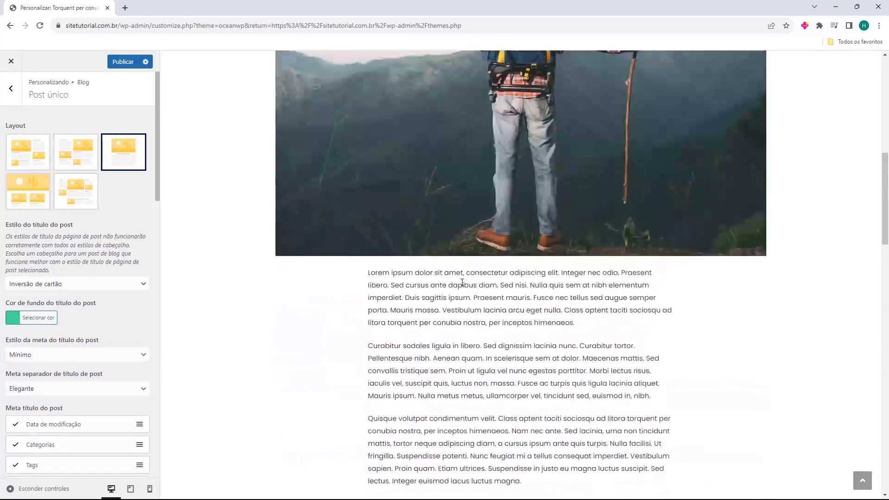
pyautogui.scroll(1, 462, 281)
pyautogui.click(41, 162)
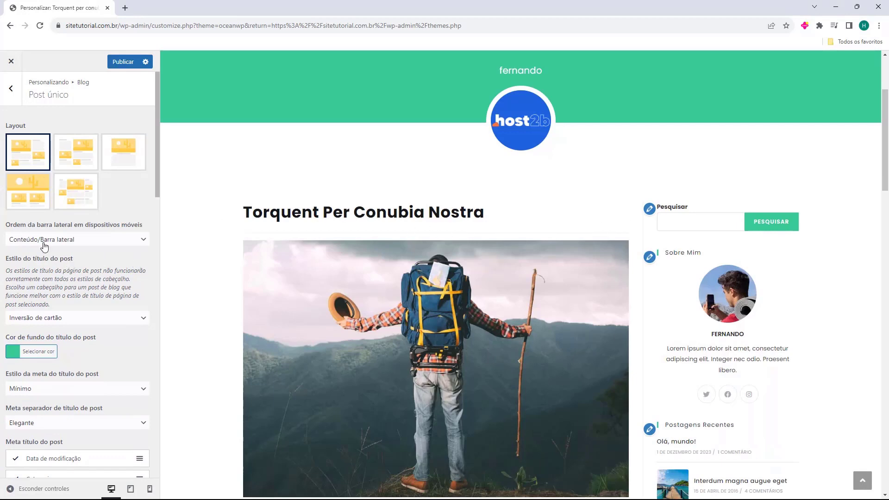
pyautogui.scroll(-1, 9, 227)
pyautogui.scroll(3, 444, 273)
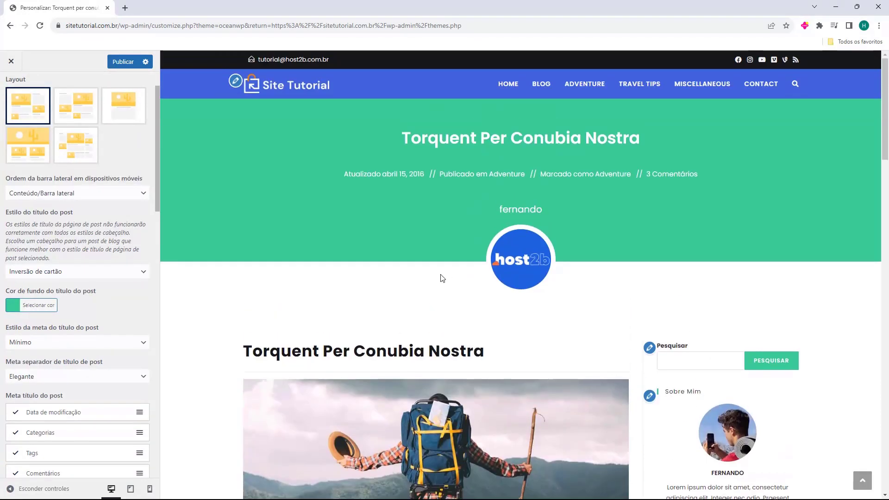
# Preview the Introdução, Cobrir and Cartão single-post title styles
pyautogui.click(21, 276)
pyautogui.click(37, 283)
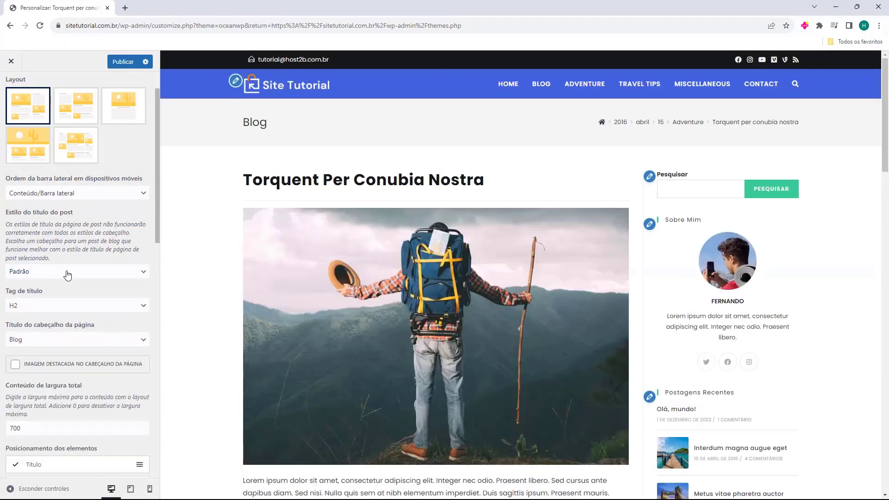
pyautogui.click(67, 275)
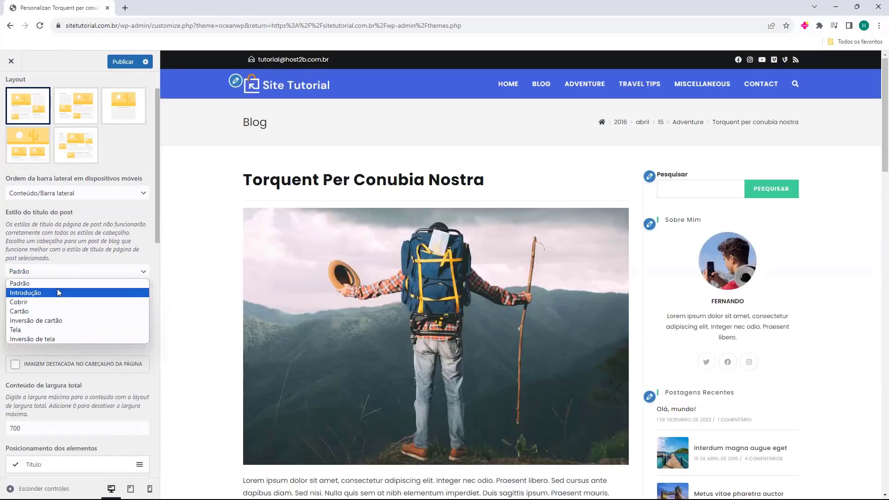
pyautogui.click(57, 289)
pyautogui.click(64, 275)
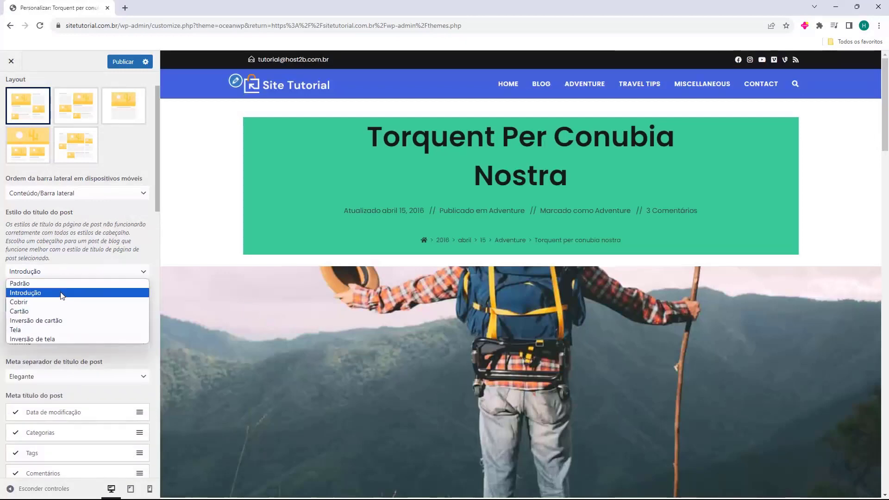
pyautogui.click(58, 301)
pyautogui.click(78, 280)
pyautogui.click(72, 311)
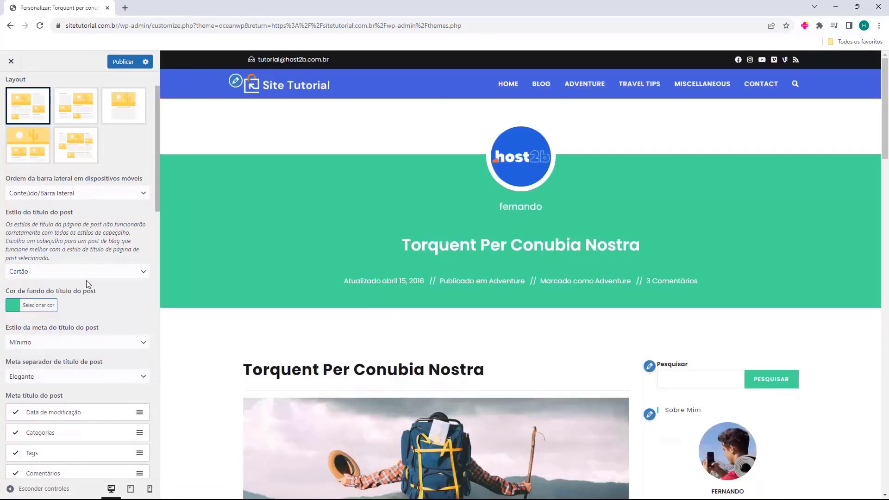
# Preview Inversão de cartão, Tela and Inversão de tela, then settle on the Padrão title style
pyautogui.click(91, 277)
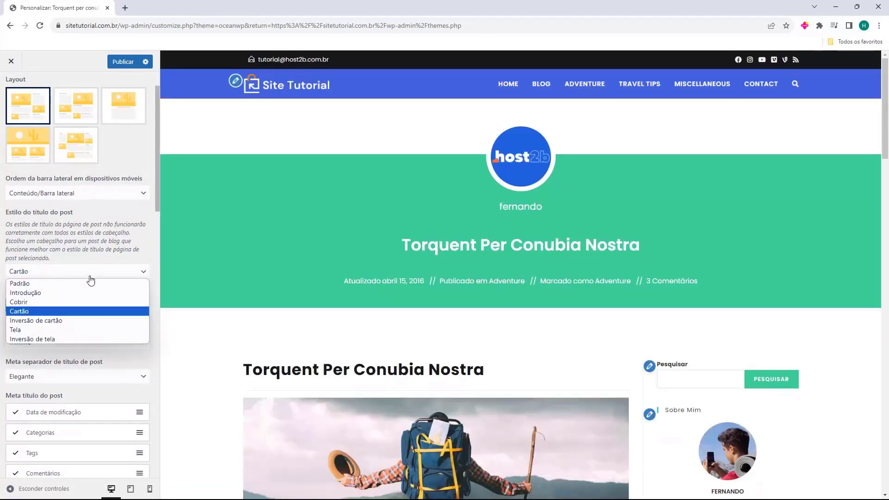
pyautogui.click(76, 320)
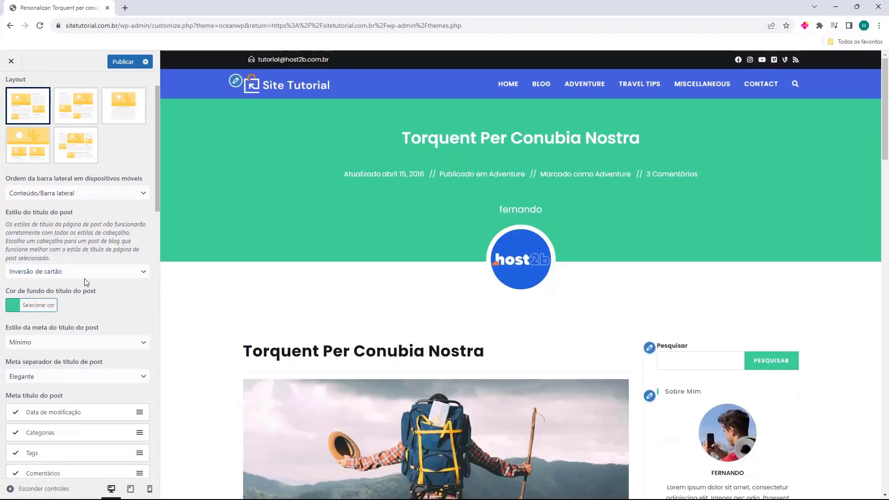
pyautogui.click(88, 278)
pyautogui.click(70, 329)
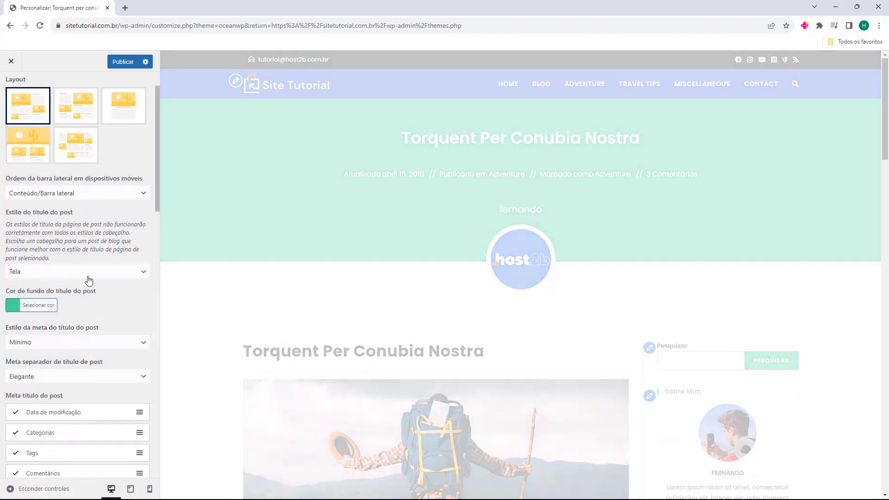
pyautogui.click(90, 277)
pyautogui.click(122, 339)
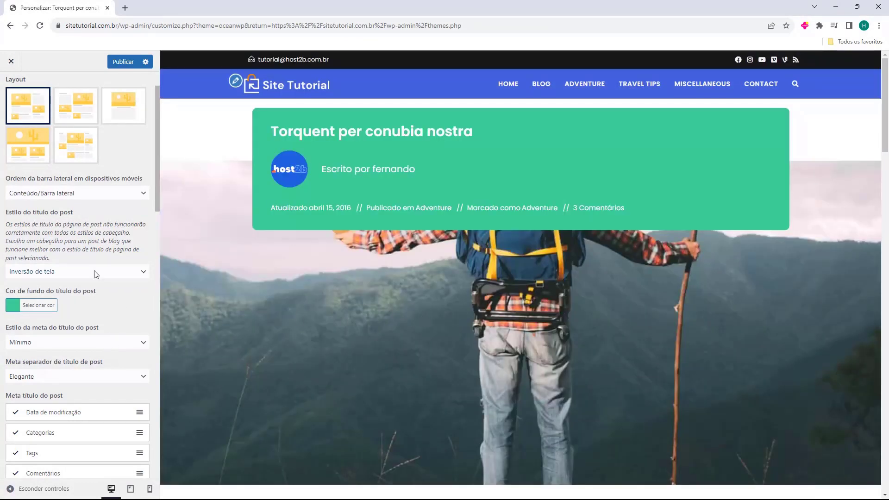
pyautogui.click(95, 274)
pyautogui.click(79, 281)
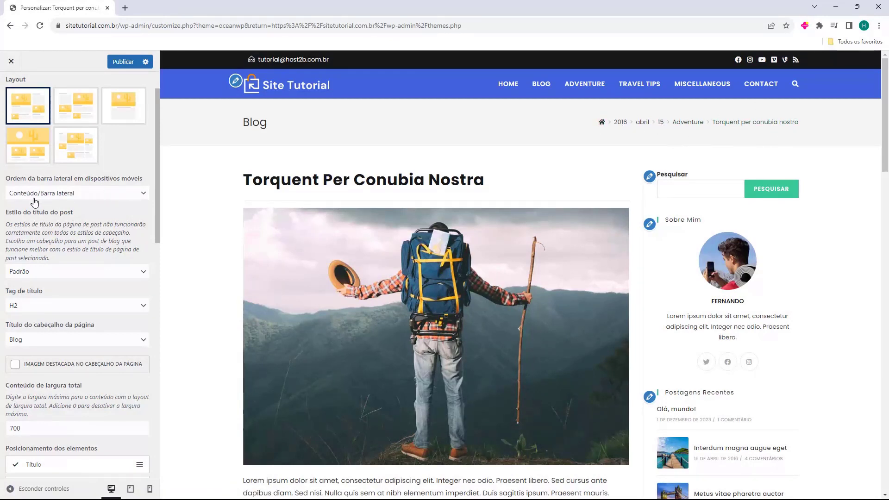
# Set the single-post Page Header Title to show the Post Title
pyautogui.scroll(-1, 16, 249)
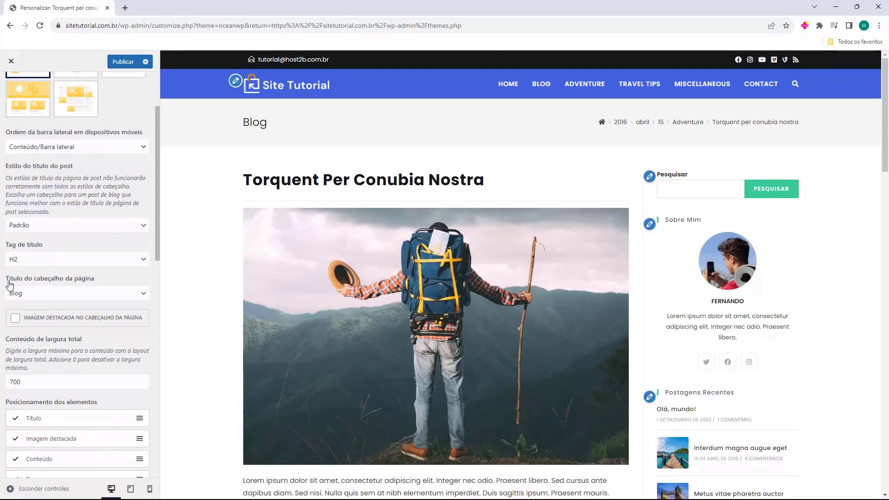
pyautogui.click(60, 293)
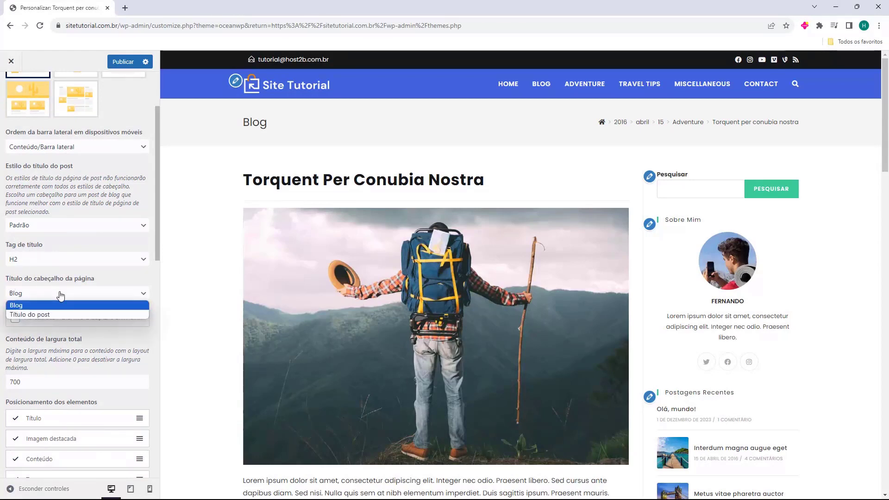
pyautogui.click(46, 312)
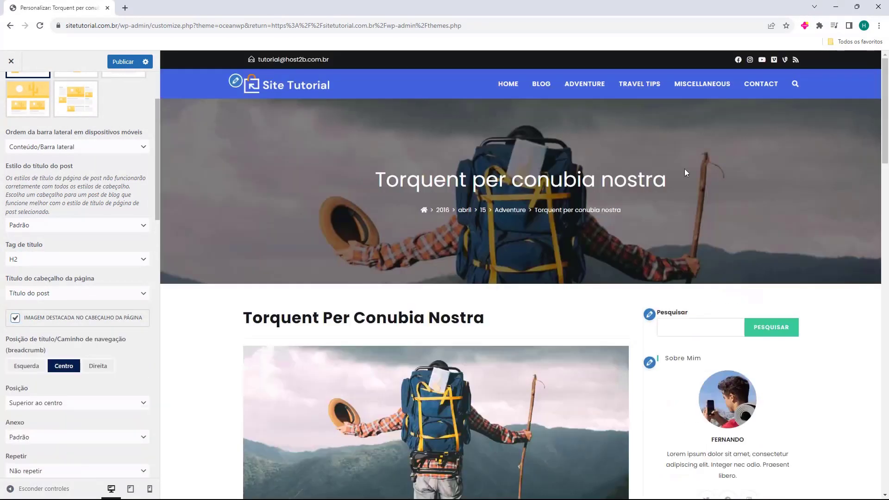
# Try the left, right and centre header title positions, ending on left
pyautogui.scroll(-1, 622, 233)
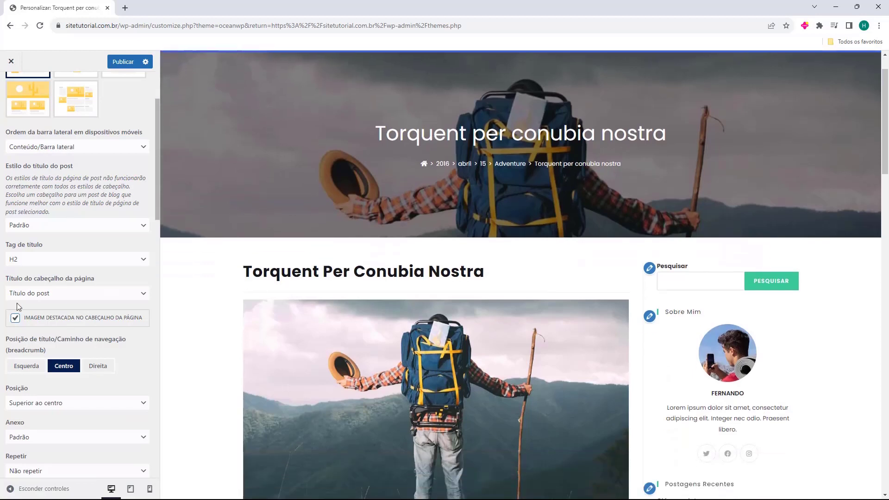
pyautogui.click(27, 365)
pyautogui.click(98, 366)
pyautogui.click(64, 366)
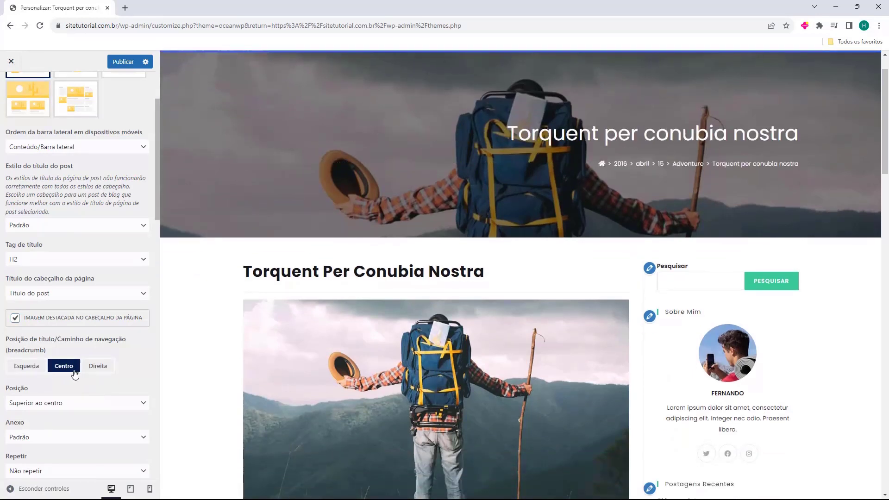
pyautogui.click(98, 365)
pyautogui.click(26, 366)
# Untick Featured Image in Page Header so no image sits behind the title
pyautogui.click(15, 318)
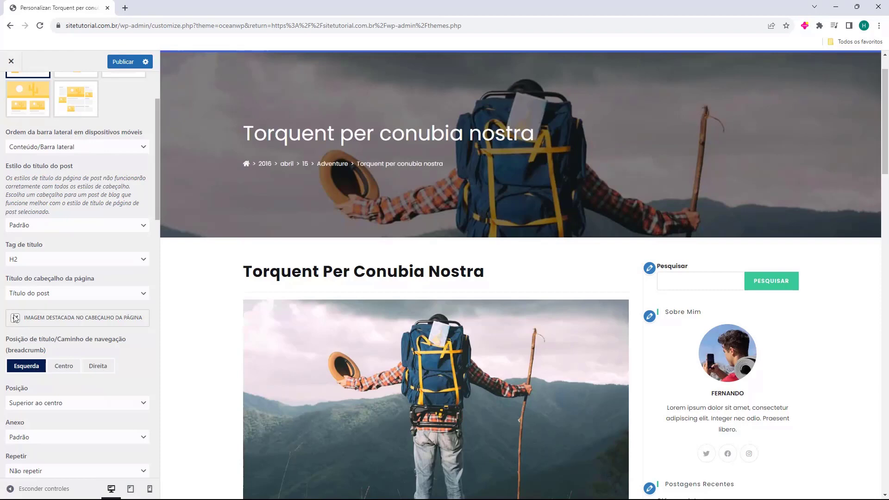
pyautogui.scroll(-2, 78, 270)
pyautogui.scroll(-2, 74, 258)
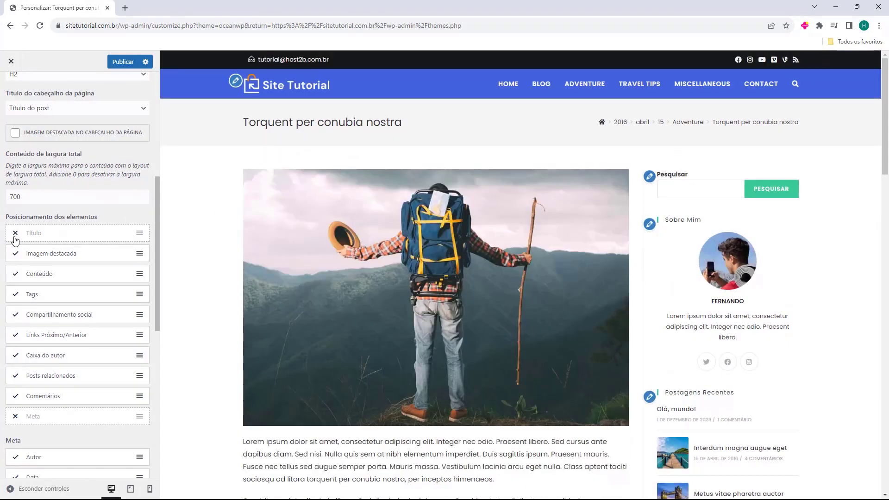
pyautogui.click(15, 236)
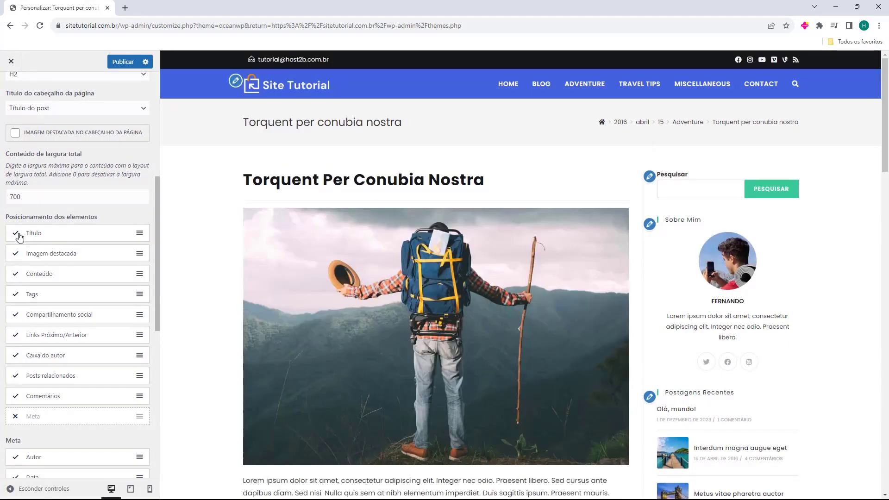
pyautogui.click(18, 234)
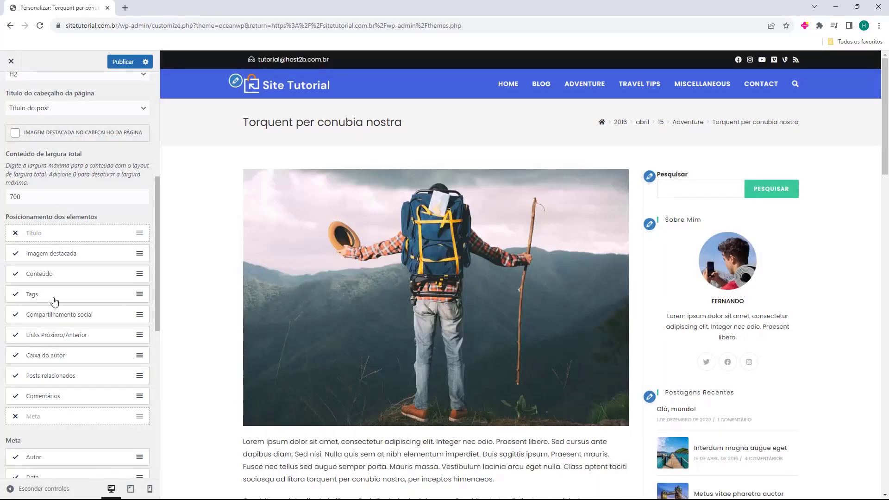
pyautogui.click(14, 255)
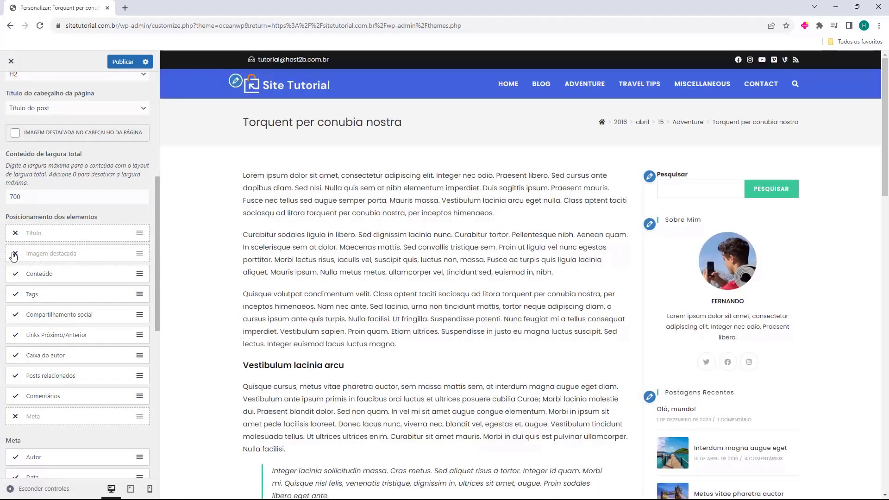
pyautogui.click(14, 254)
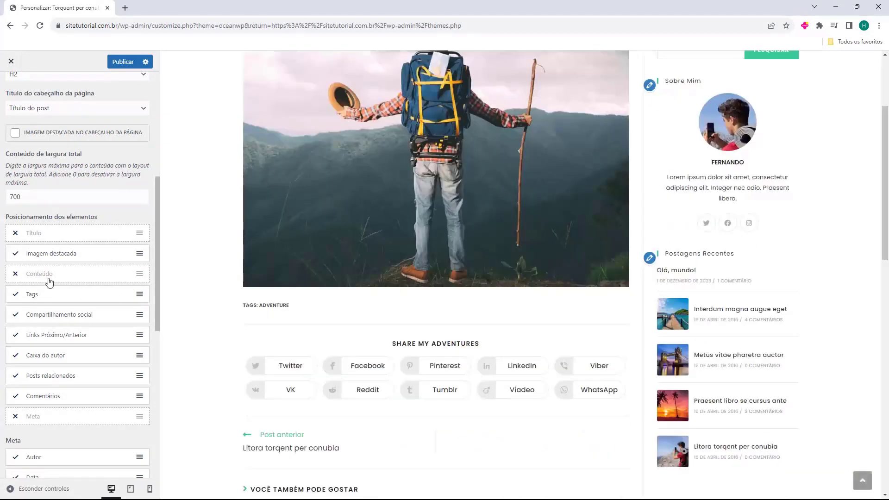
pyautogui.click(16, 277)
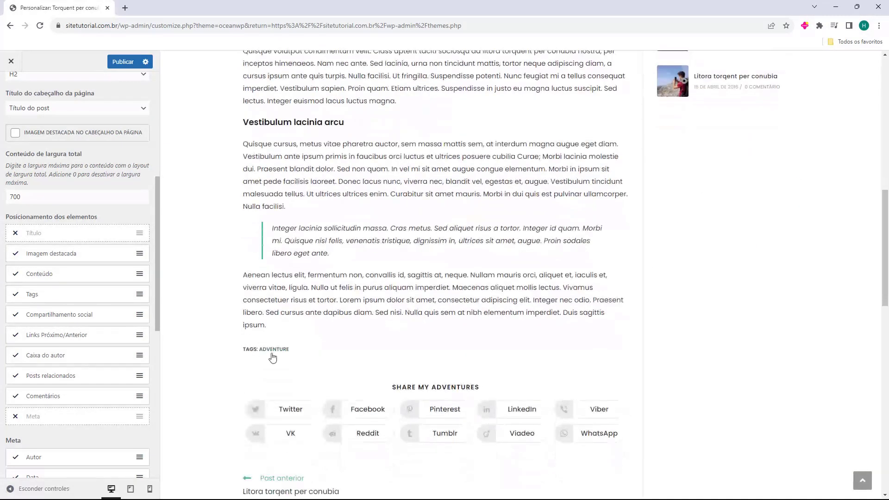
pyautogui.click(16, 295)
pyautogui.click(15, 318)
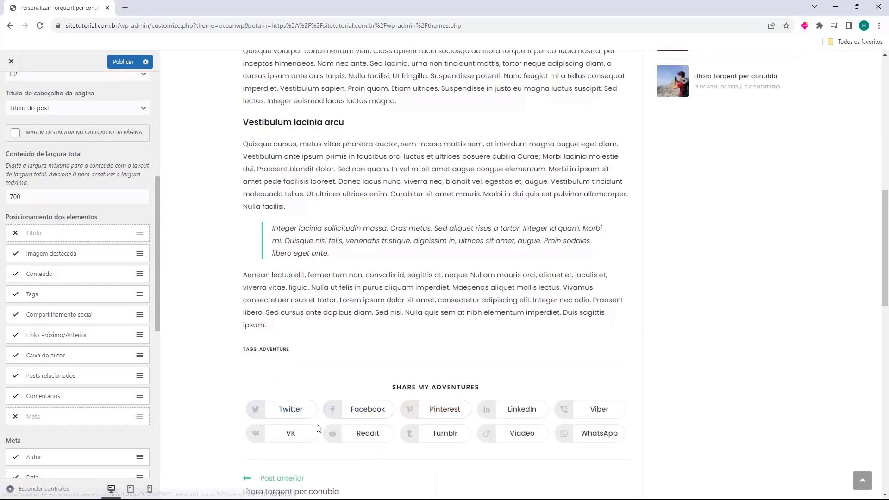
pyautogui.scroll(-2, 168, 341)
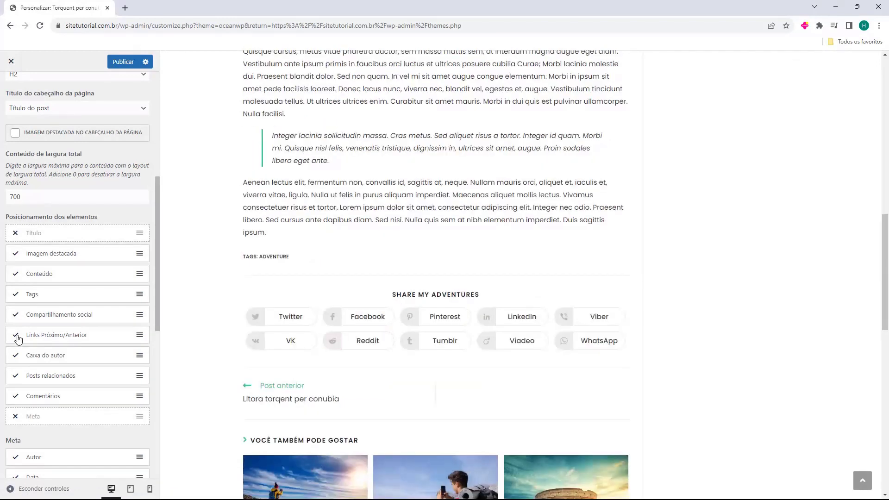
pyautogui.click(16, 356)
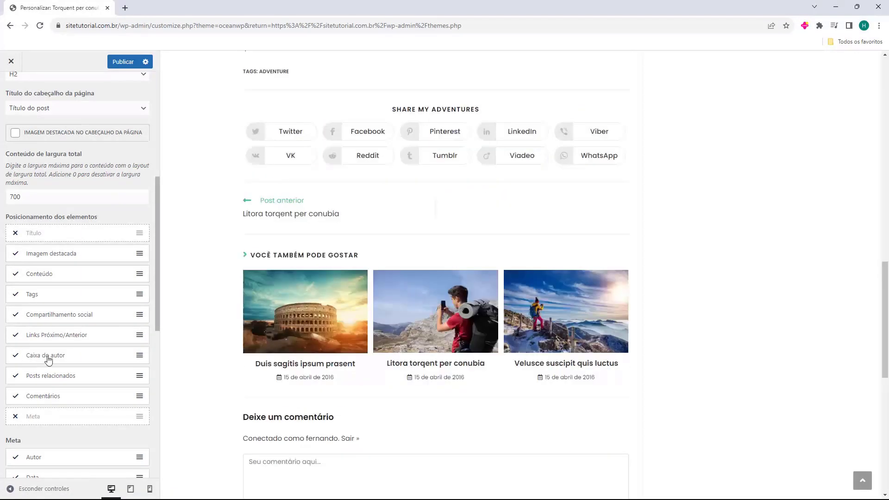
pyautogui.scroll(-3, 55, 357)
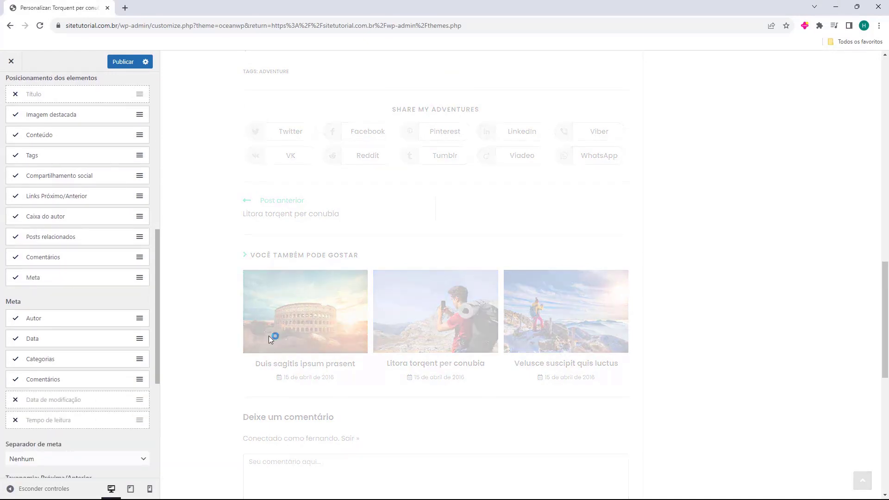
pyautogui.scroll(-5, 254, 354)
pyautogui.scroll(-5, 228, 339)
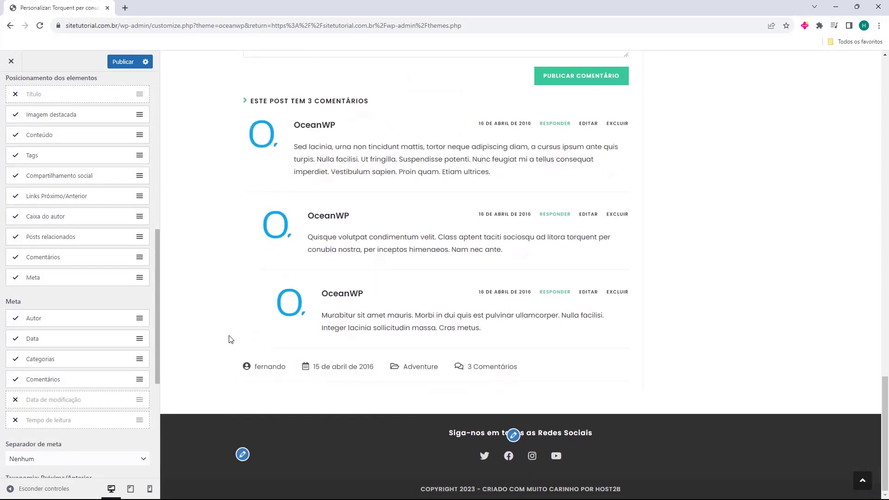
pyautogui.click(16, 279)
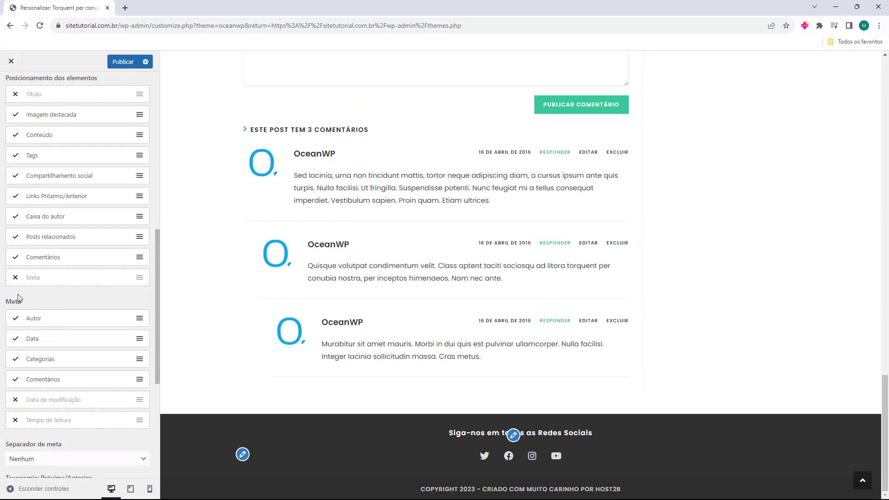
pyautogui.scroll(-3, 44, 339)
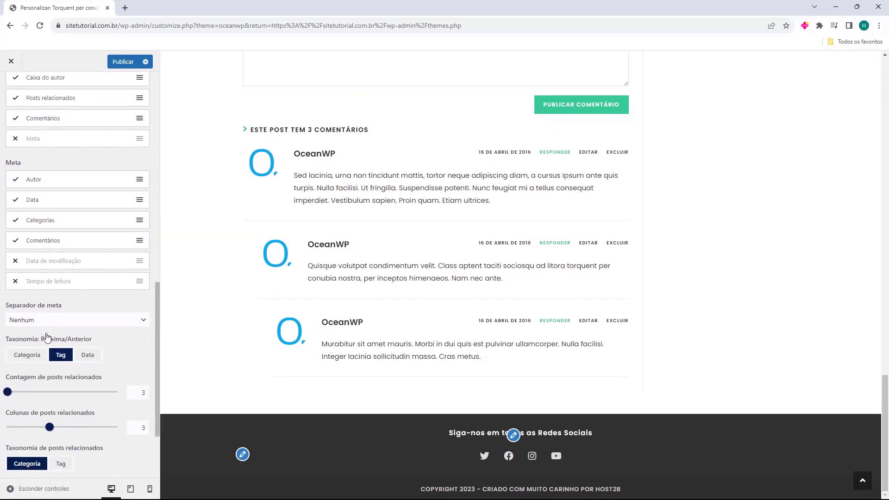
pyautogui.scroll(-2, 31, 307)
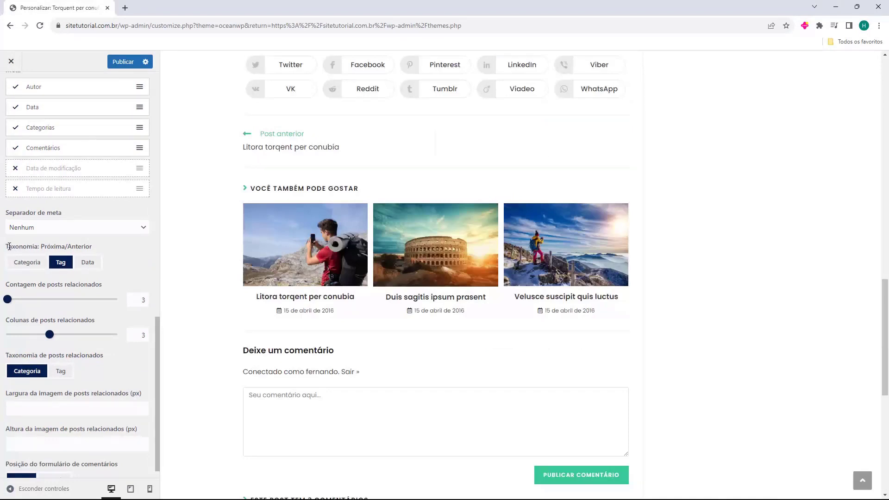
# Set Taxonomia Próxima/Anterior to Data so post links follow date order
pyautogui.scroll(1, 57, 254)
pyautogui.scroll(2, 293, 273)
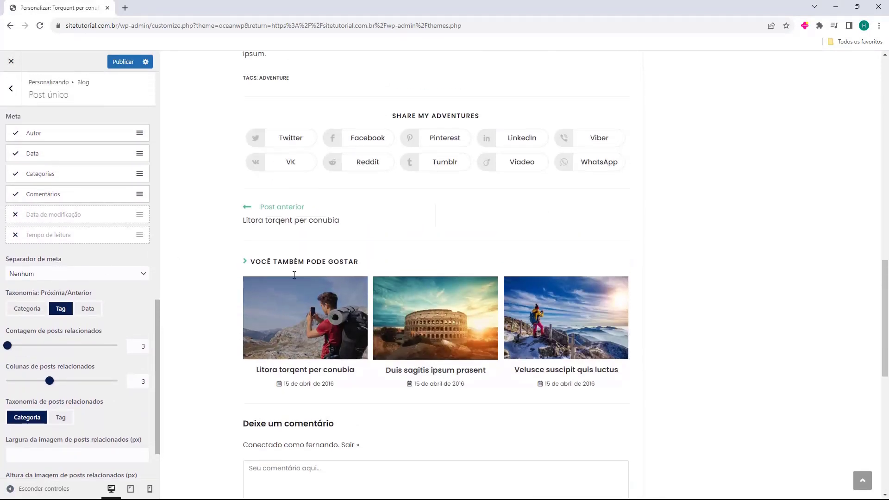
pyautogui.scroll(-1, 206, 280)
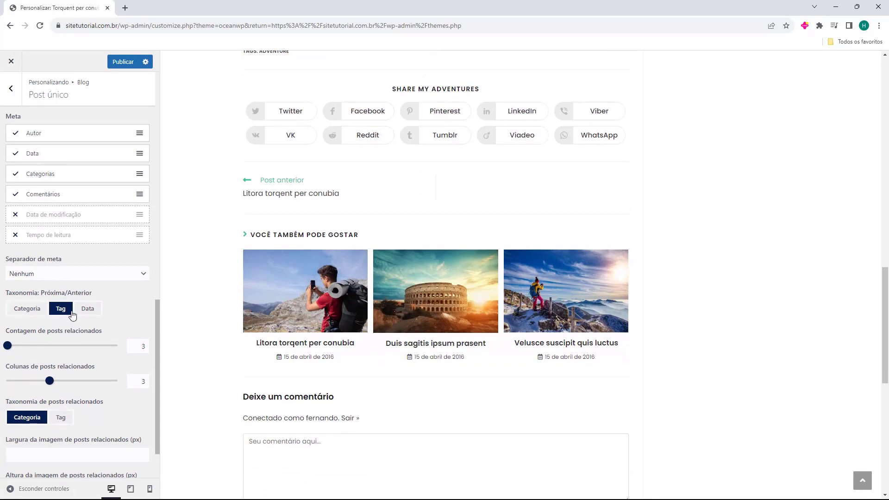
pyautogui.click(93, 313)
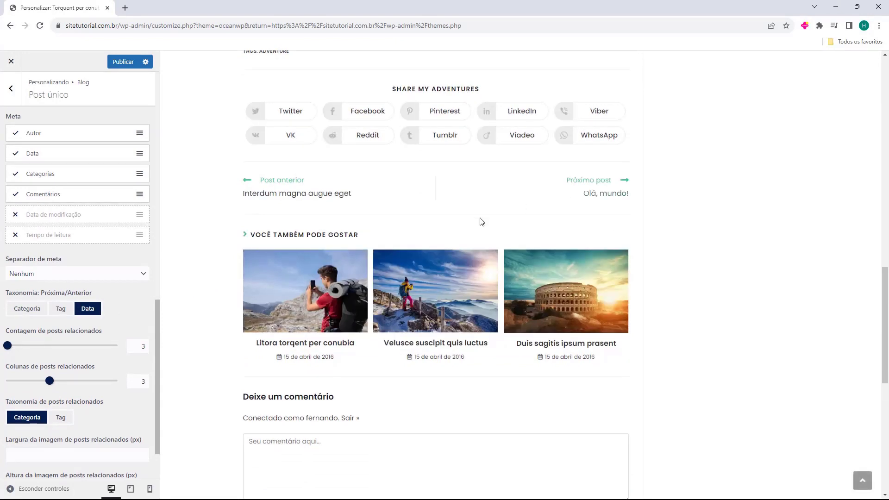
# Adjust the related posts count and columns sliders, keeping them at 3
pyautogui.scroll(-2, 59, 338)
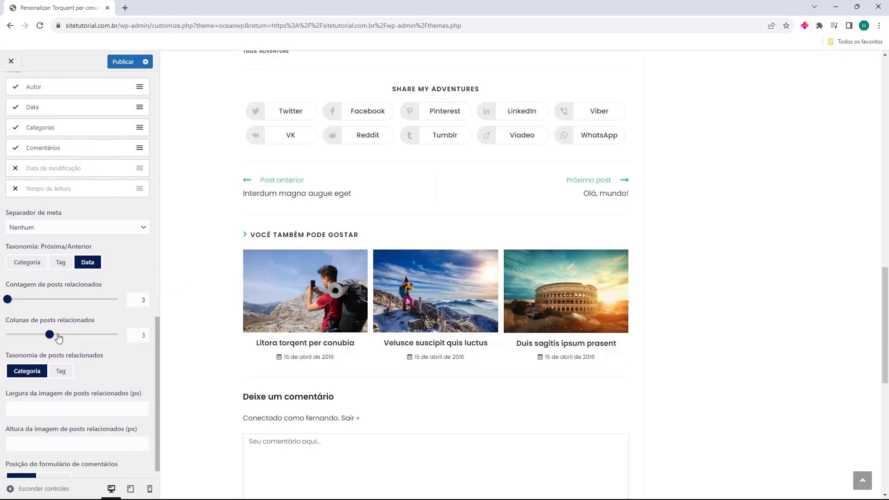
pyautogui.moveTo(9, 299); pyautogui.dragTo(48, 306)
pyautogui.moveTo(46, 305); pyautogui.dragTo(7, 303)
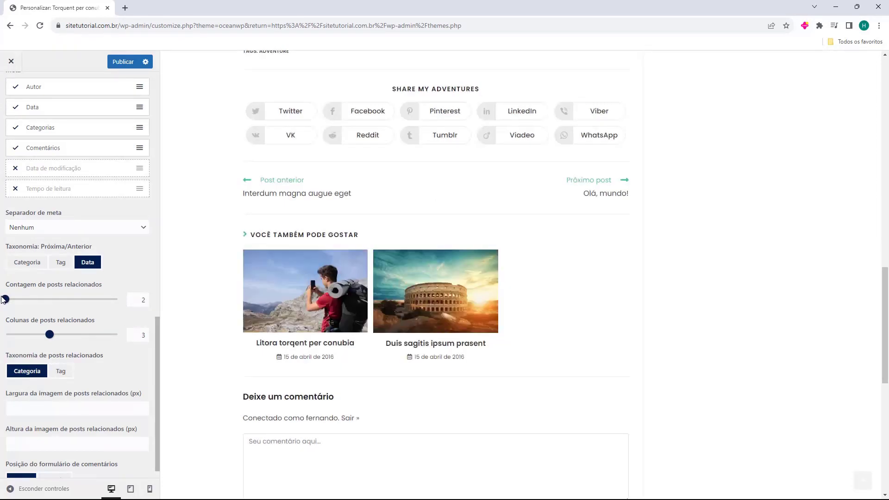
pyautogui.moveTo(132, 301); pyautogui.dragTo(154, 307)
pyautogui.write('3')
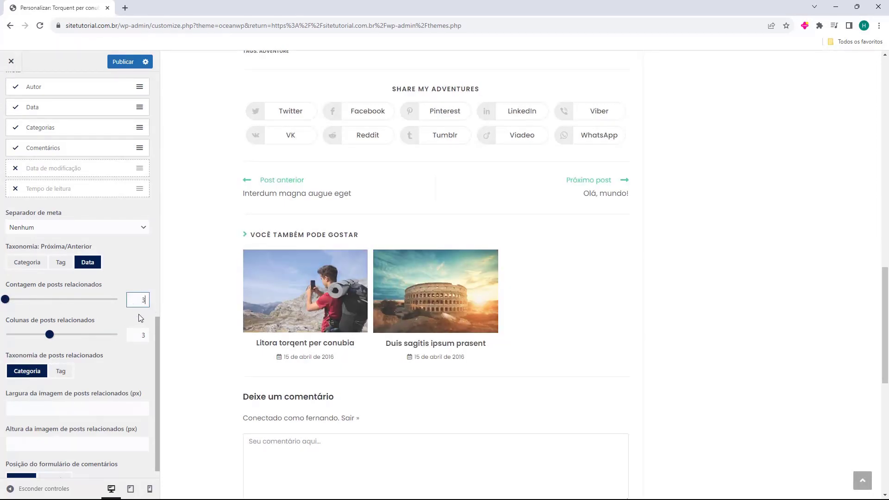
pyautogui.moveTo(53, 337); pyautogui.dragTo(59, 341)
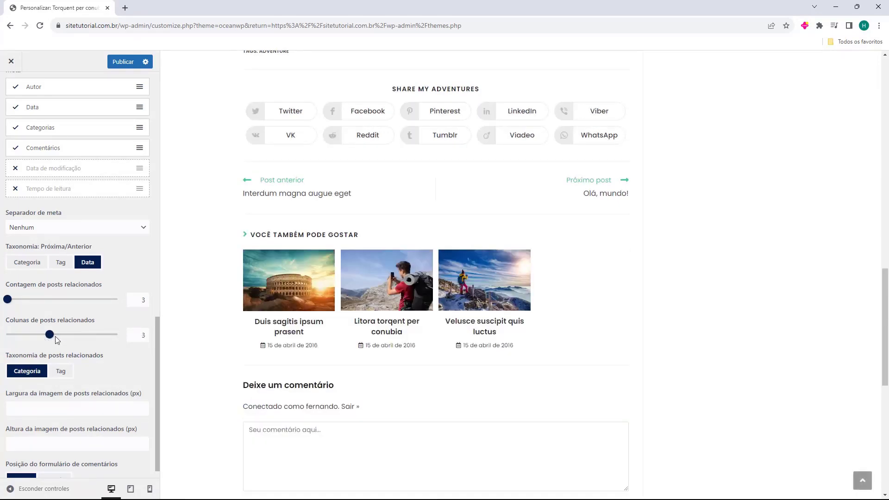
pyautogui.scroll(-1, 54, 337)
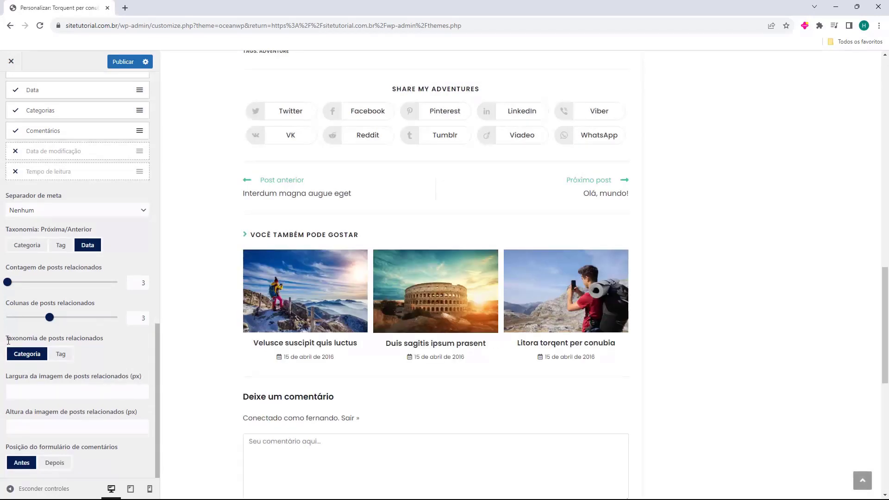
pyautogui.moveTo(9, 340); pyautogui.dragTo(36, 340)
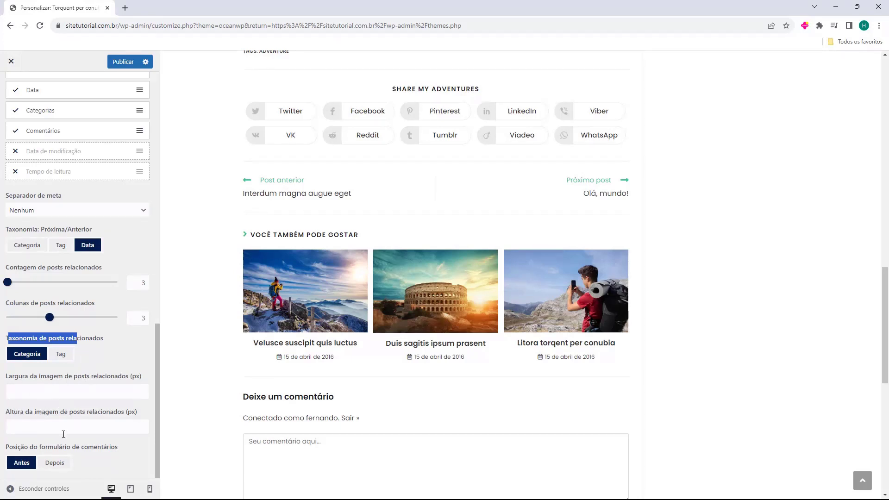
# Try the comment form after the comments, then put it back before them
pyautogui.click(6, 448)
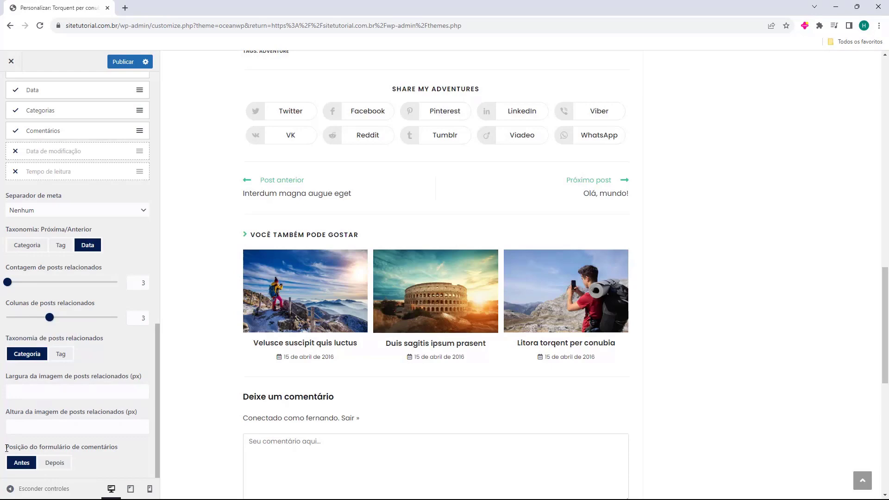
pyautogui.click(54, 464)
pyautogui.scroll(-5, 345, 387)
pyautogui.scroll(-5, 344, 388)
pyautogui.scroll(3, 234, 308)
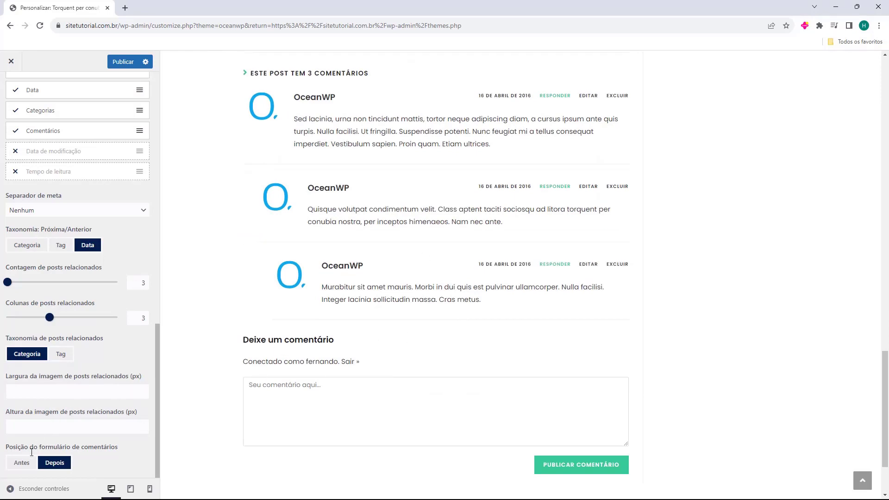
pyautogui.click(21, 462)
pyautogui.scroll(1, 27, 458)
pyautogui.scroll(5, 69, 370)
pyautogui.scroll(9, 280, 369)
pyautogui.scroll(1, 324, 287)
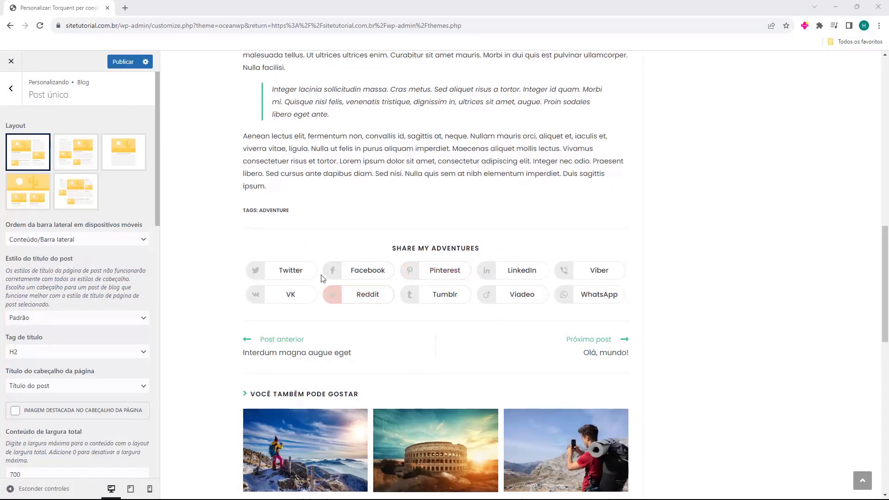
# Go back to the main Customizer sections and enter Compartilhamento social
pyautogui.click(12, 89)
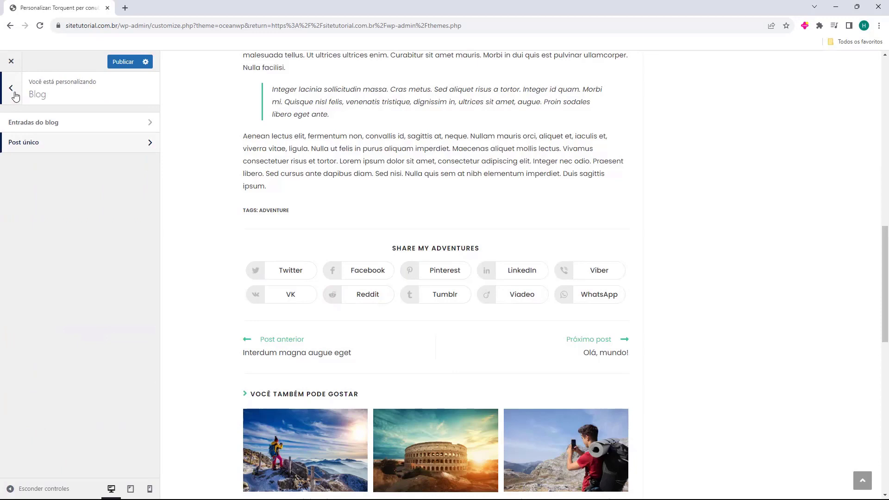
pyautogui.click(11, 89)
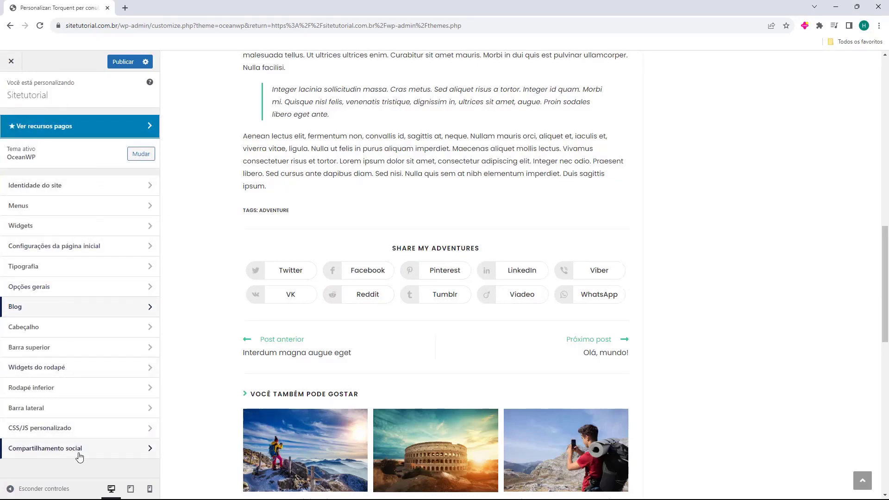
pyautogui.click(49, 451)
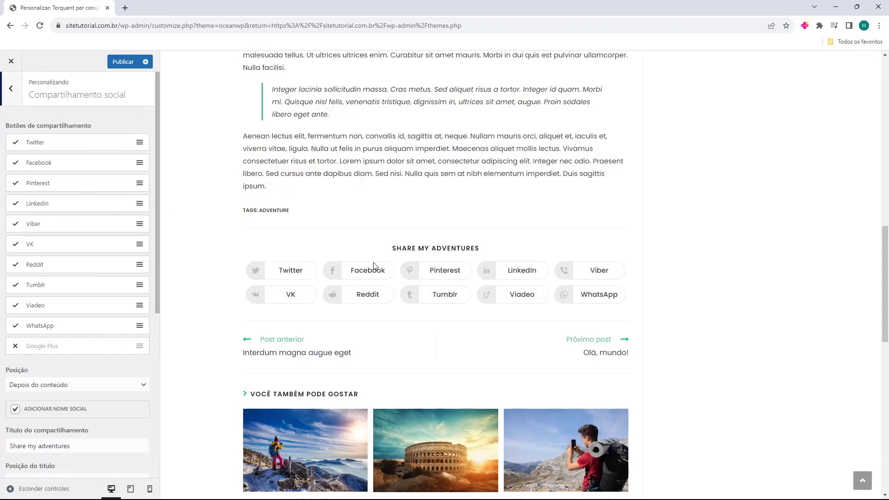
# Uncheck Viber, Pinterest and the other unwanted share networks, keeping Twitter, Facebook, LinkedIn and WhatsApp
pyautogui.scroll(-5, 37, 255)
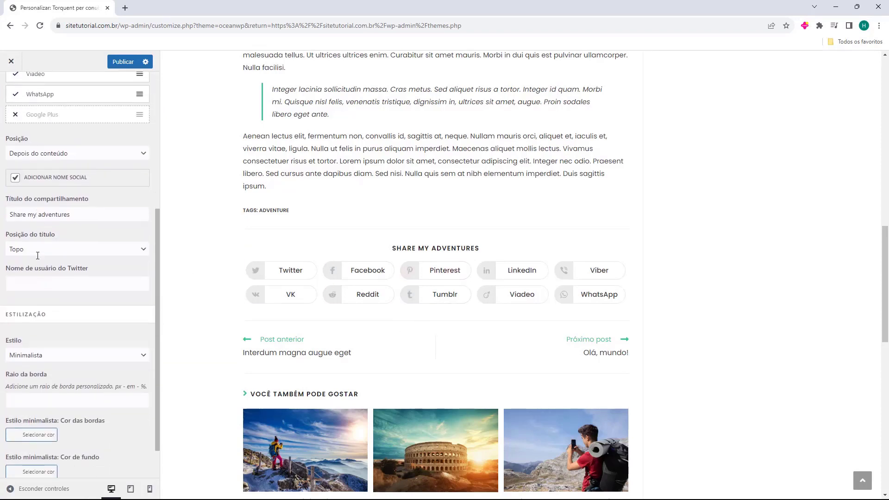
pyautogui.scroll(5, 38, 255)
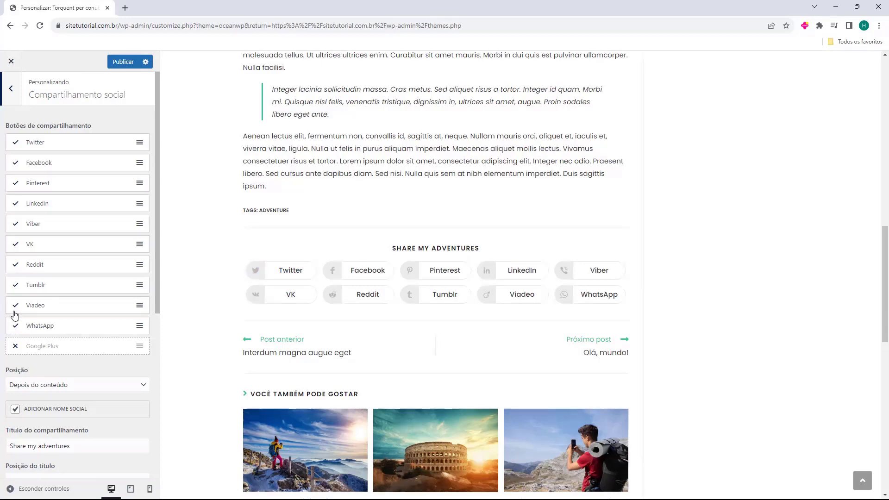
pyautogui.click(15, 265)
pyautogui.click(15, 244)
pyautogui.click(15, 226)
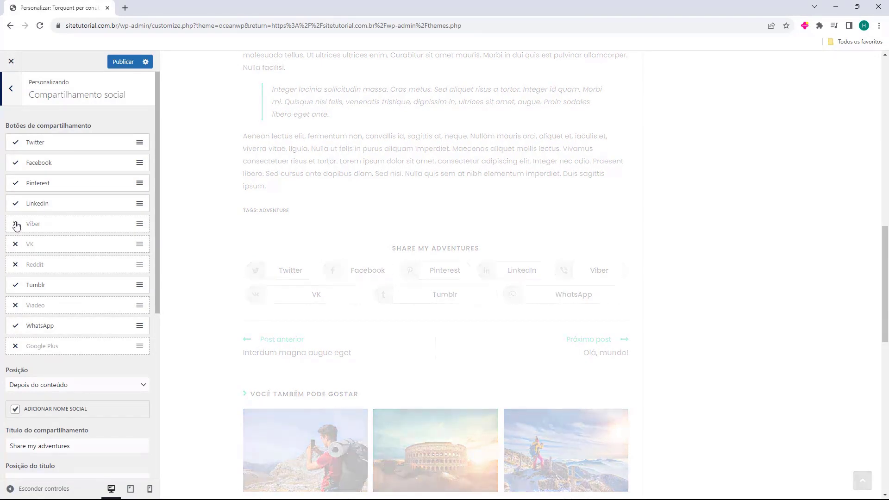
pyautogui.click(16, 184)
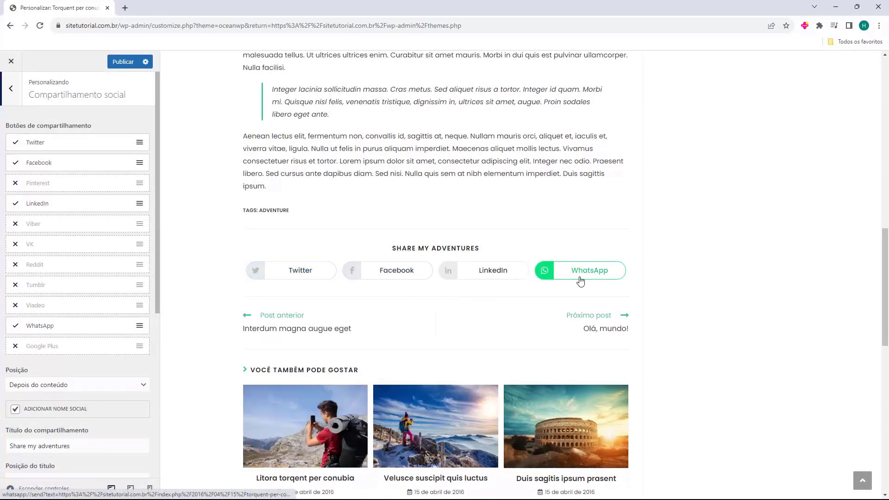
pyautogui.scroll(-3, 34, 266)
pyautogui.click(48, 247)
pyautogui.click(48, 249)
pyautogui.click(30, 249)
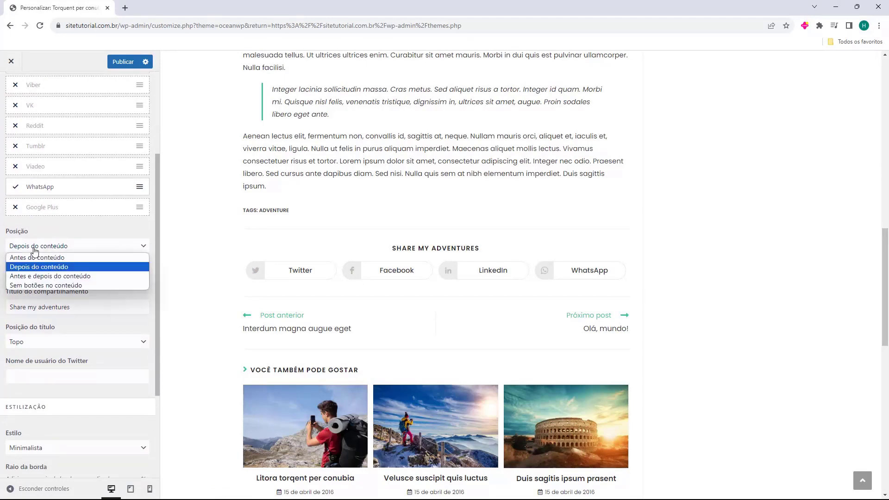
pyautogui.click(34, 258)
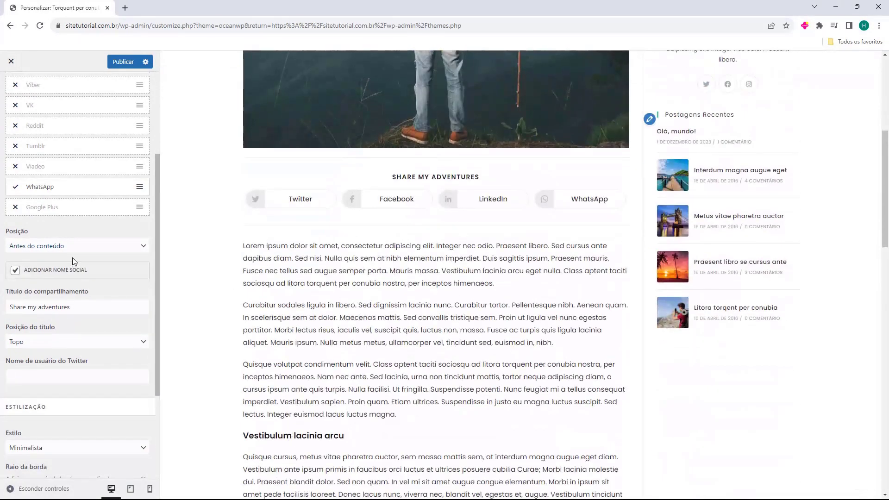
pyautogui.click(72, 249)
pyautogui.click(69, 276)
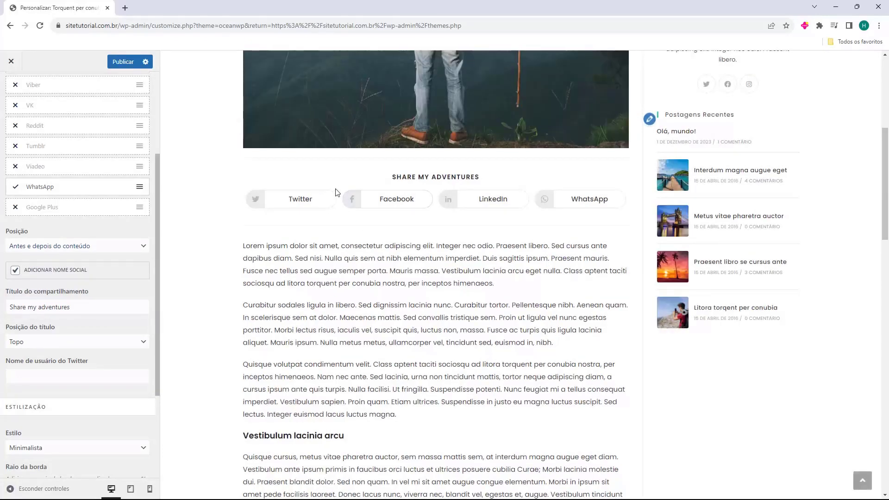
pyautogui.scroll(-10, 347, 241)
pyautogui.click(55, 249)
pyautogui.click(56, 286)
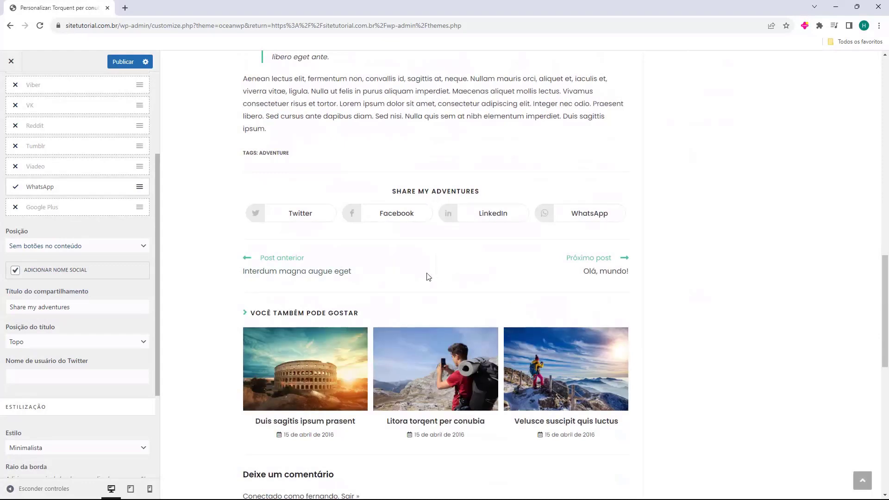
pyautogui.scroll(5, 403, 273)
pyautogui.click(98, 248)
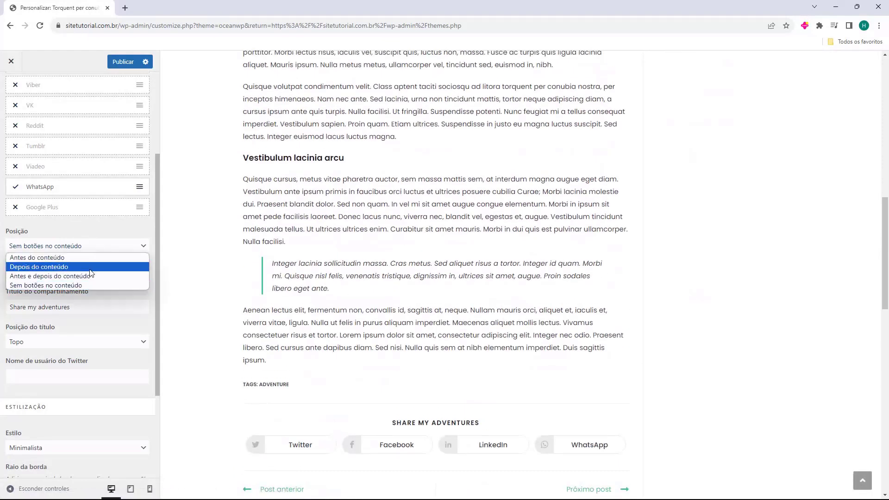
pyautogui.click(87, 270)
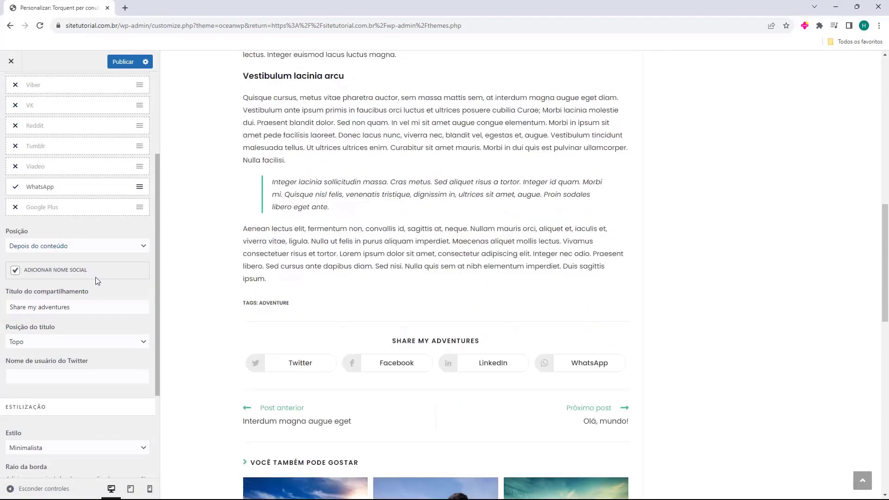
pyautogui.scroll(-1, 91, 290)
pyautogui.moveTo(73, 261); pyautogui.dragTo(7, 261)
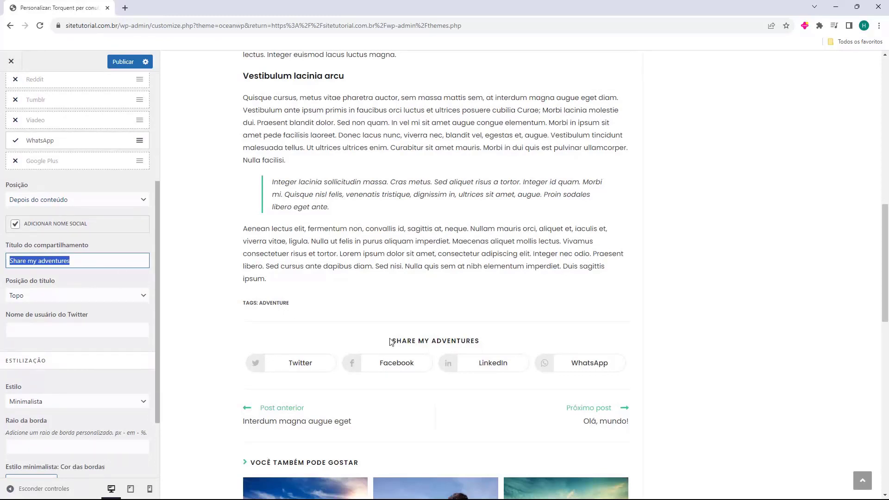
pyautogui.scroll(-2, 392, 342)
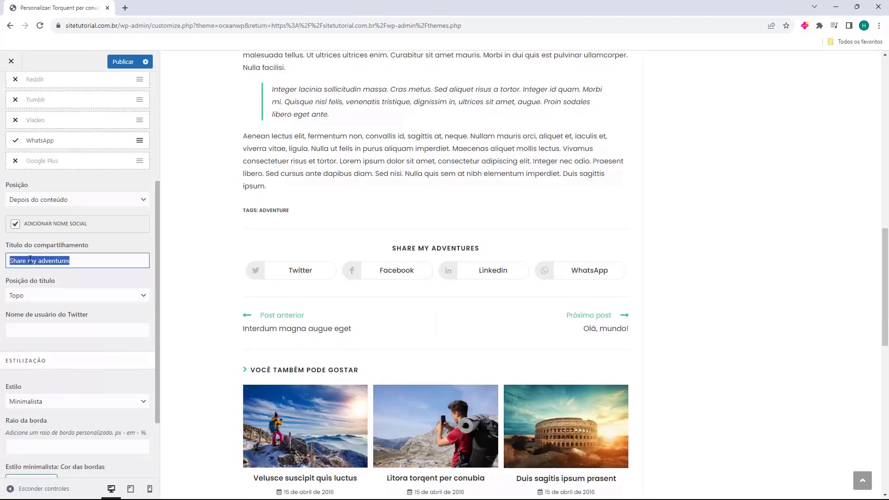
# Paste 'Compartilhe nas redes sociais' as the share title and test Lateral before returning to Topo
pyautogui.write('Compartilhe nas redes sociais')
pyautogui.scroll(-2, 90, 182)
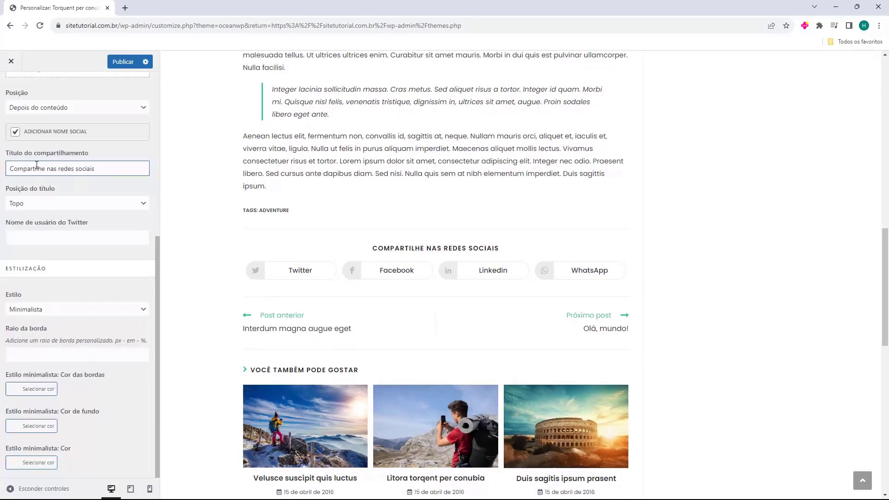
pyautogui.click(17, 200)
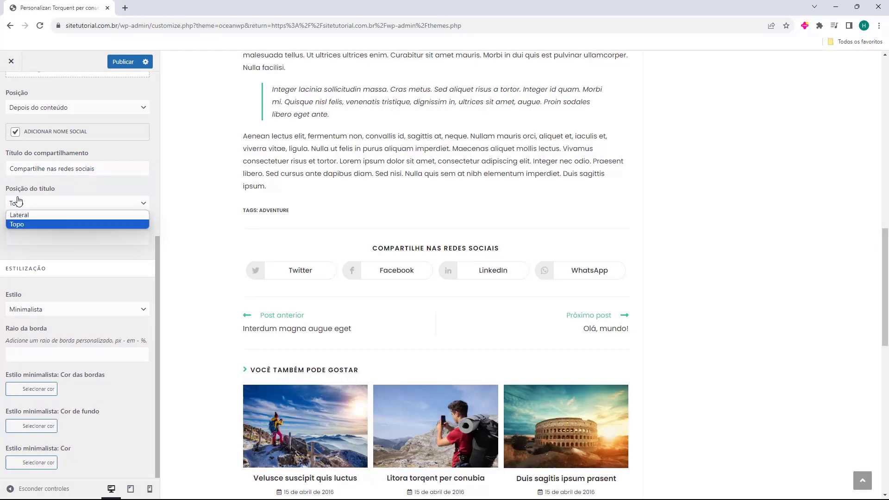
pyautogui.click(20, 215)
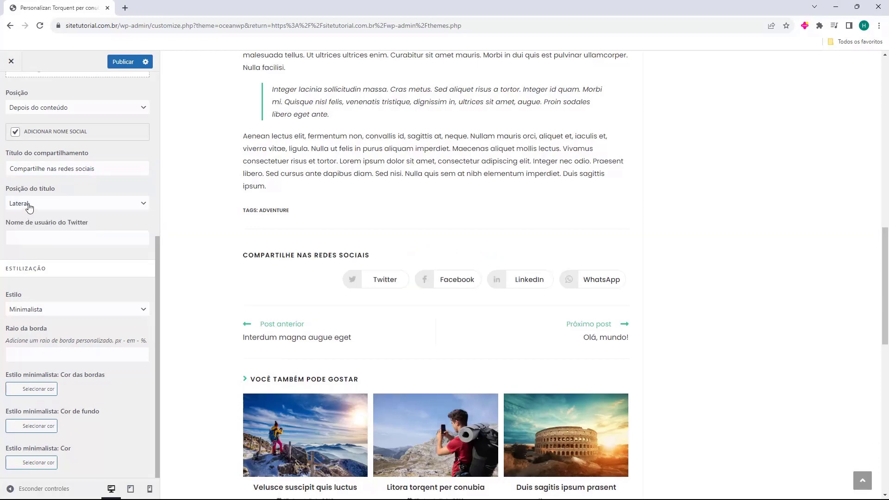
pyautogui.click(29, 207)
pyautogui.click(28, 224)
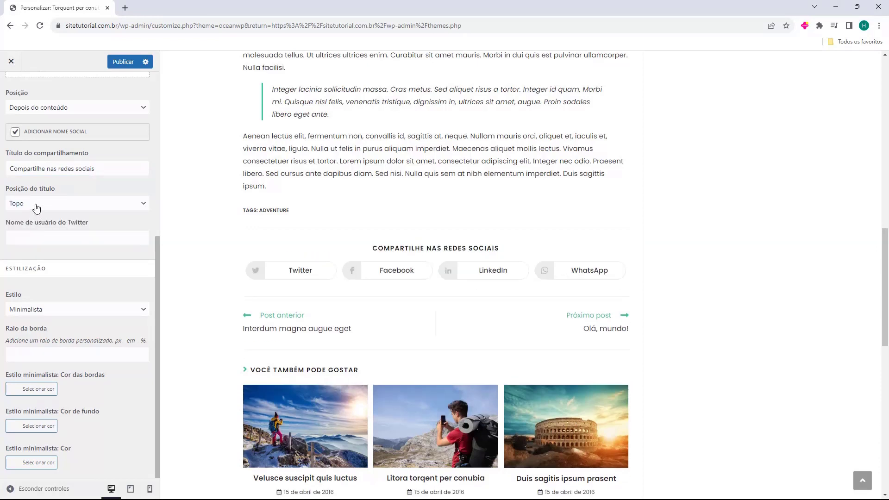
# Set the share button style to Colorido after briefly trying the dark style
pyautogui.click(31, 236)
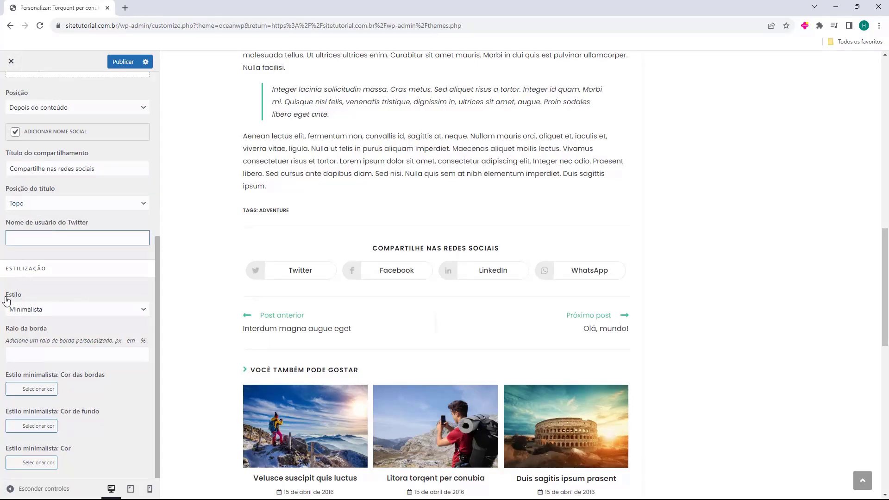
pyautogui.click(26, 309)
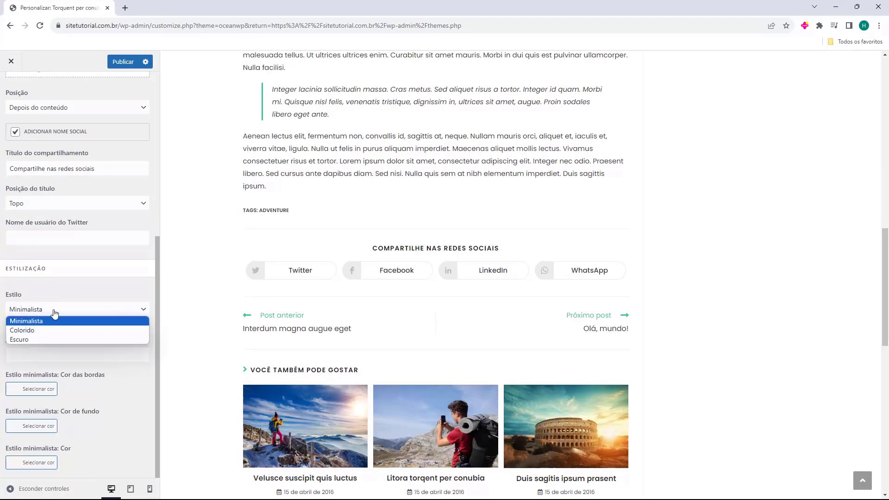
pyautogui.click(26, 330)
pyautogui.click(82, 315)
pyautogui.click(60, 337)
pyautogui.click(91, 310)
pyautogui.click(67, 329)
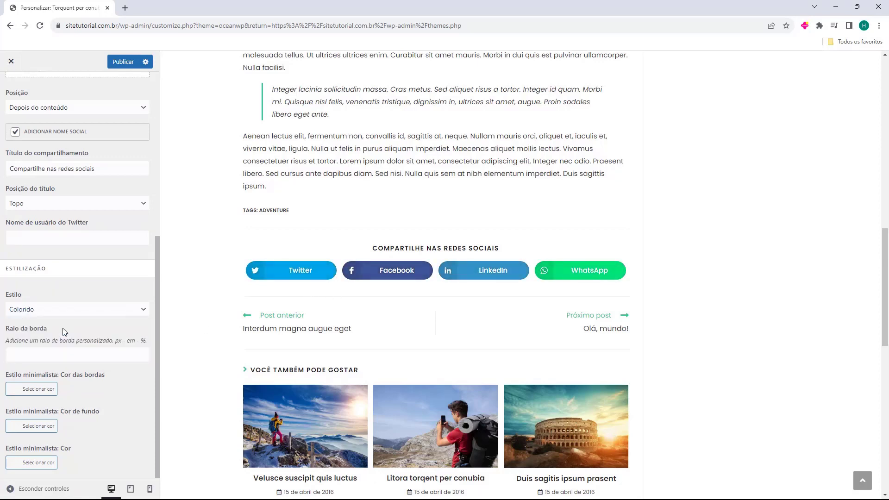
pyautogui.click(85, 354)
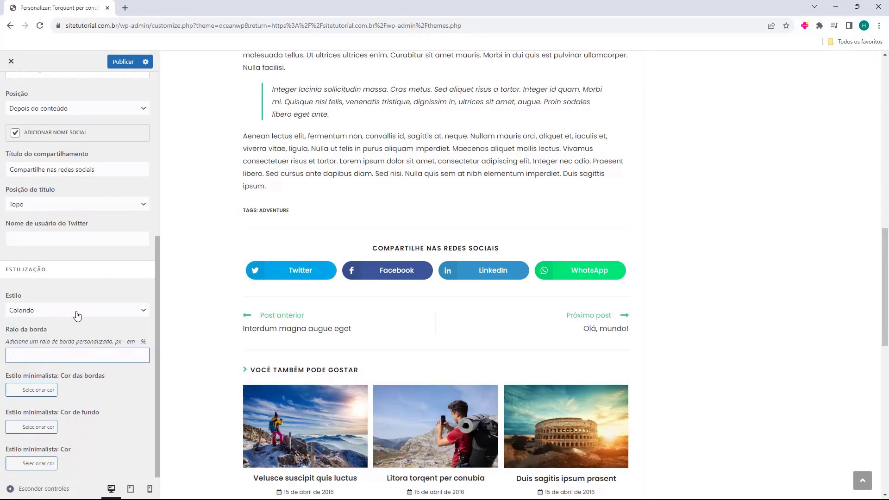
pyautogui.scroll(6, 75, 314)
# Leave the Compartilhamento social settings for the top-level section list
pyautogui.scroll(1, 410, 267)
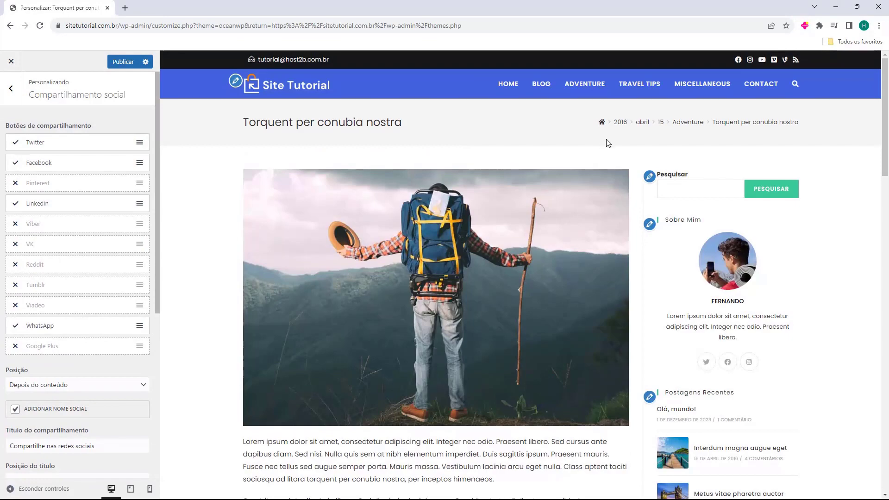
pyautogui.press('Escape')
pyautogui.scroll(-12, 409, 187)
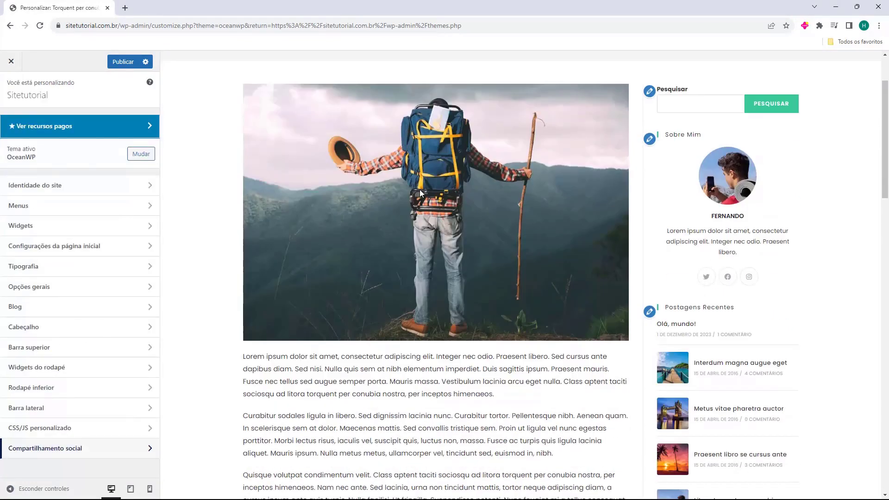
pyautogui.scroll(20, 454, 371)
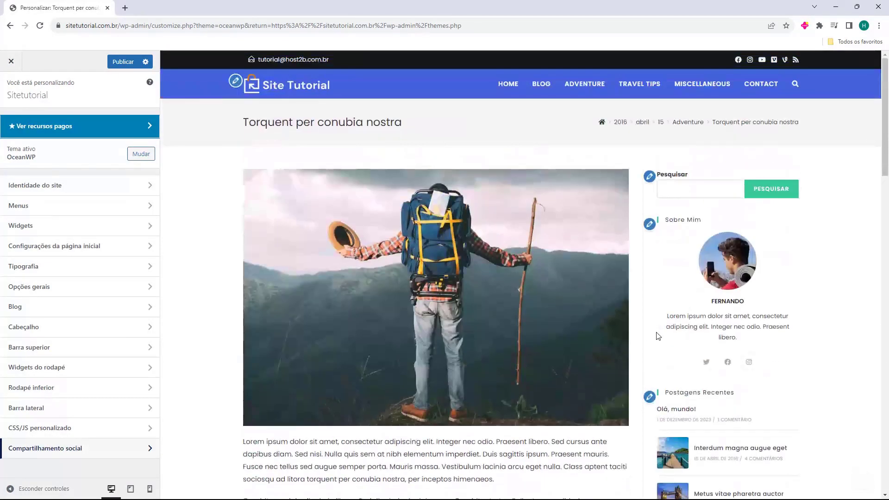
pyautogui.scroll(-1, 614, 225)
pyautogui.scroll(1, 613, 226)
# Load the Blog archive page in the preview via the header's BLOG link
pyautogui.click(542, 84)
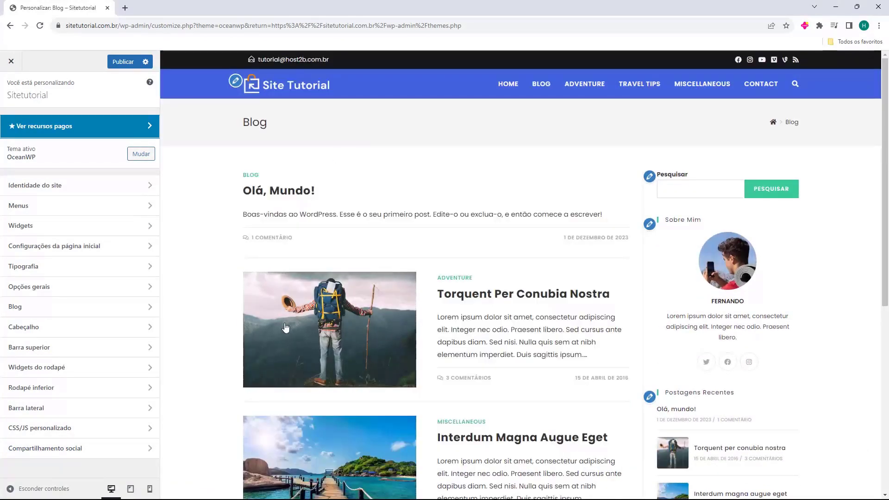
pyautogui.scroll(-7, 646, 258)
pyautogui.scroll(6, 620, 280)
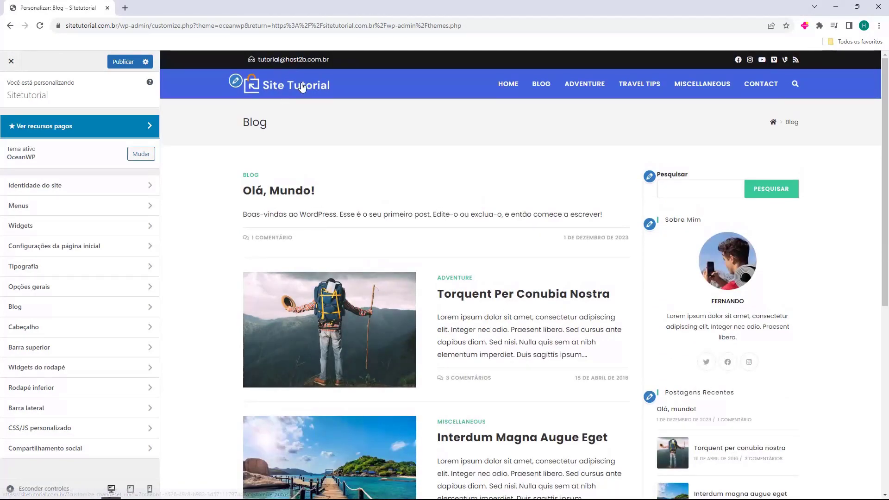
pyautogui.scroll(-7, 553, 300)
pyautogui.scroll(7, 561, 395)
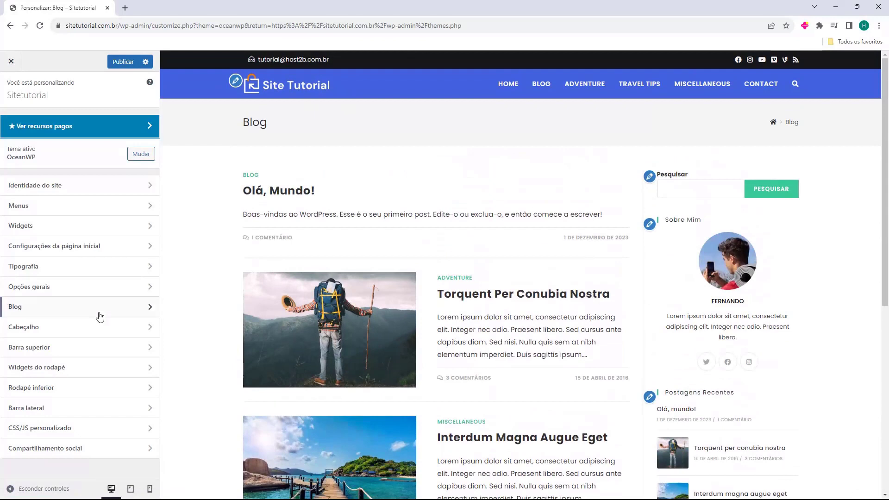
# In Cabeçalho > Geral, raise the header's top padding to 15
pyautogui.click(86, 328)
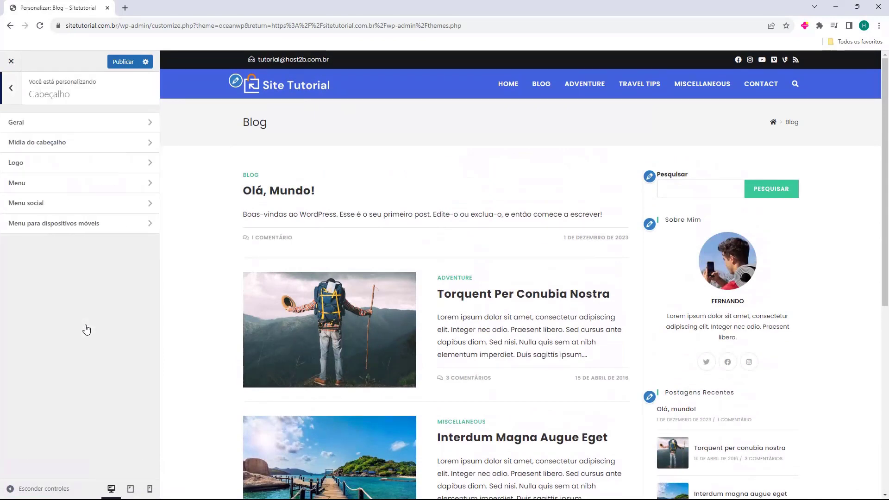
pyautogui.click(53, 124)
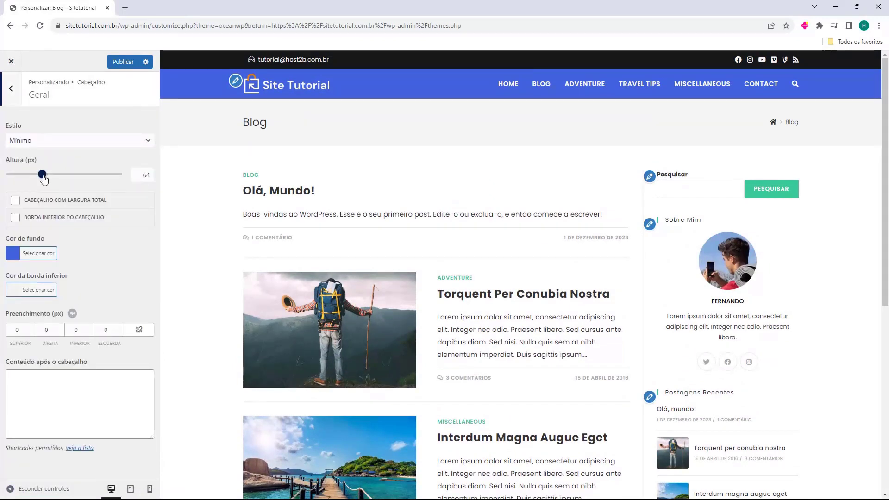
pyautogui.click(30, 328)
pyautogui.click(30, 327)
pyautogui.click(31, 327)
pyautogui.click(30, 328)
pyautogui.doubleClick(30, 327)
pyautogui.tripleClick(30, 328)
pyautogui.tripleClick(31, 327)
pyautogui.tripleClick(30, 328)
# Set the header's bottom padding to 15 and return to the main settings list
pyautogui.doubleClick(90, 327)
pyautogui.tripleClick(90, 328)
pyautogui.tripleClick(90, 328)
pyautogui.tripleClick(90, 327)
pyautogui.click(90, 327)
pyautogui.click(90, 331)
pyautogui.click(91, 331)
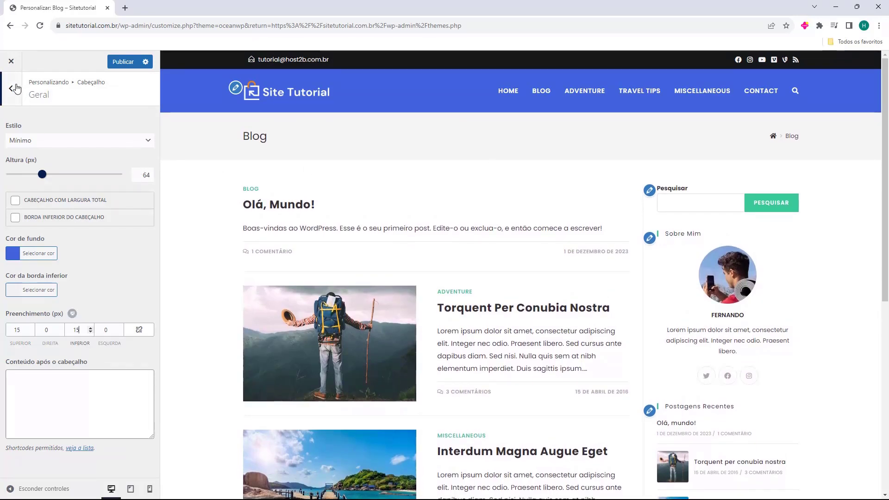
pyautogui.click(18, 88)
pyautogui.click(507, 92)
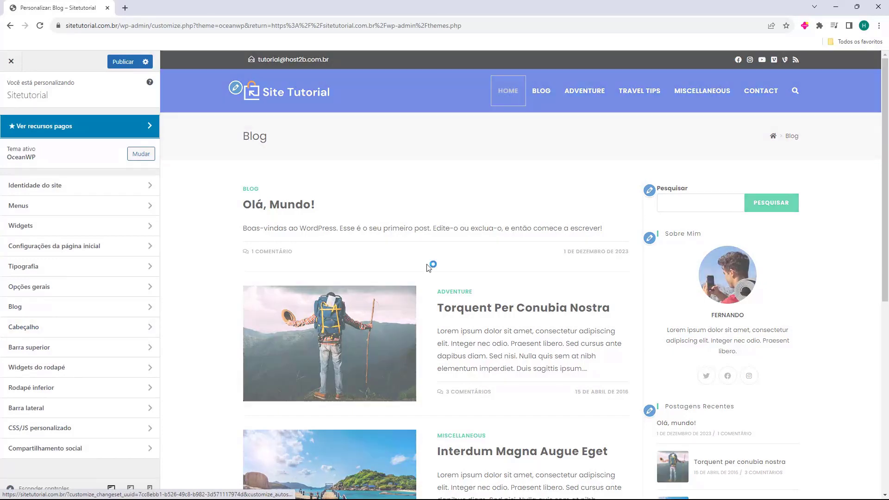
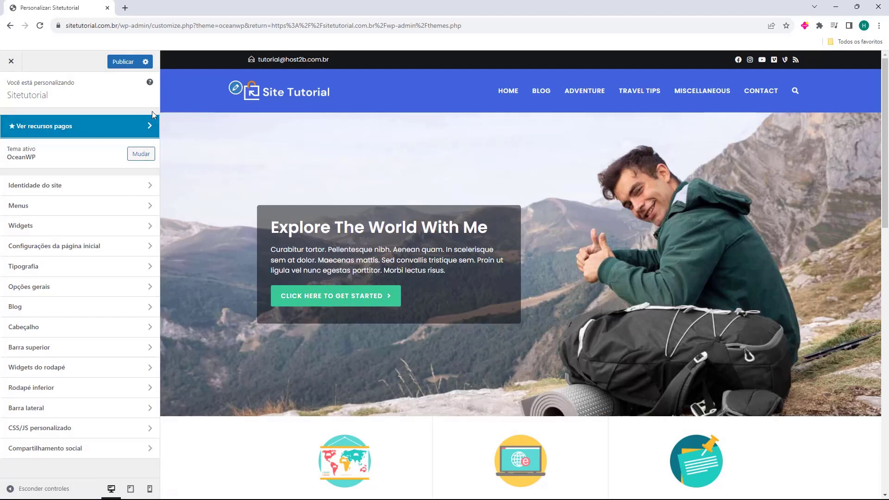
# Publish the theme customization changes and review the live front page
pyautogui.click(118, 67)
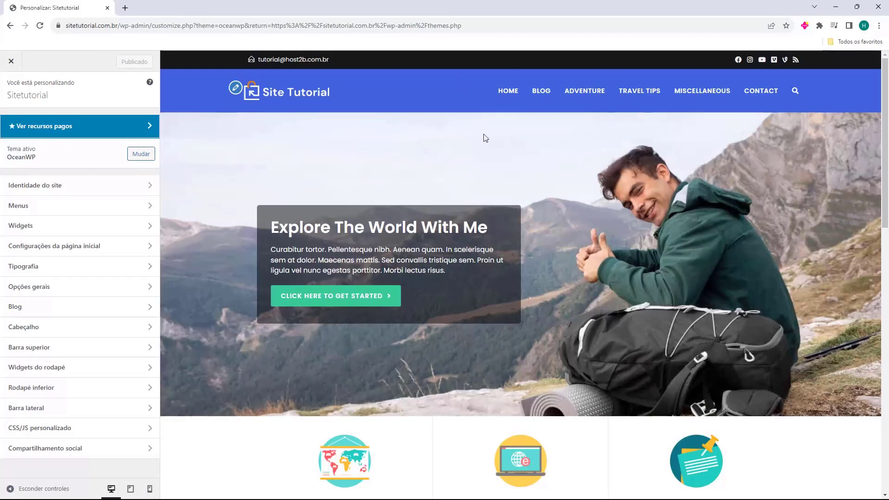
pyautogui.click(12, 63)
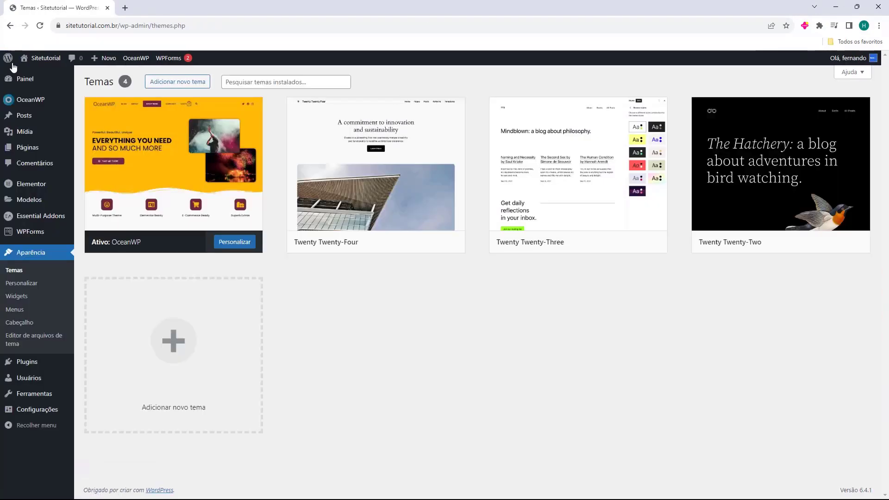
pyautogui.click(39, 74)
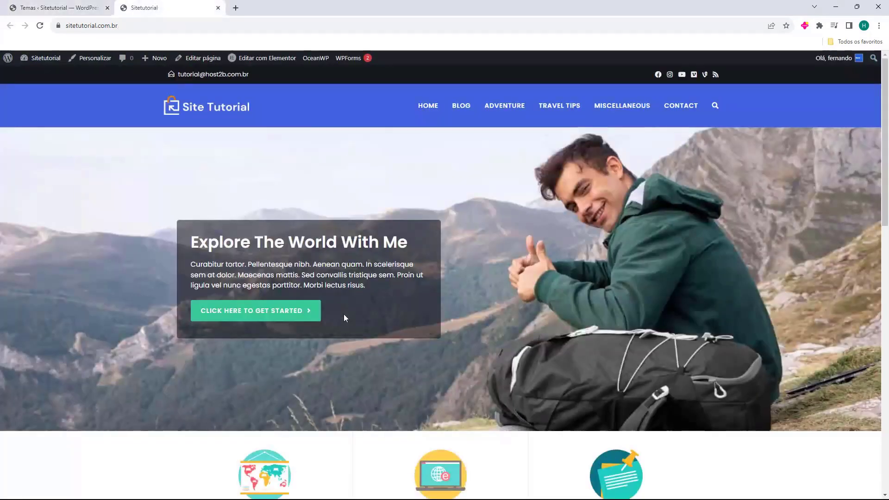
pyautogui.scroll(-20, 544, 188)
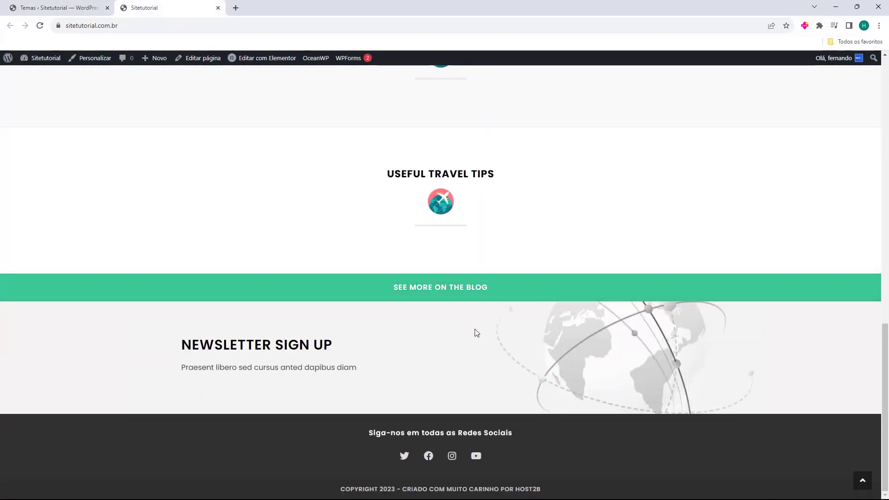
pyautogui.scroll(20, 412, 354)
pyautogui.scroll(-20, 346, 192)
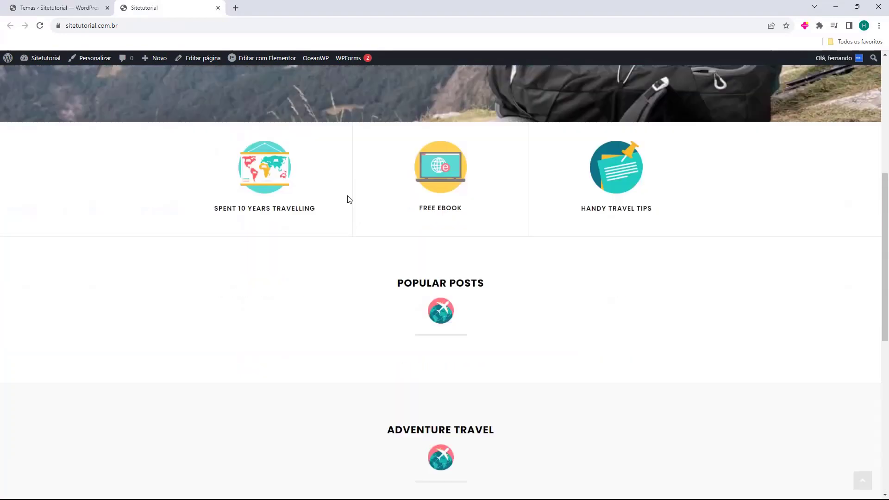
pyautogui.scroll(20, 407, 373)
# Check the live Blog page, then close the site tab to return to the Themes page
pyautogui.click(461, 106)
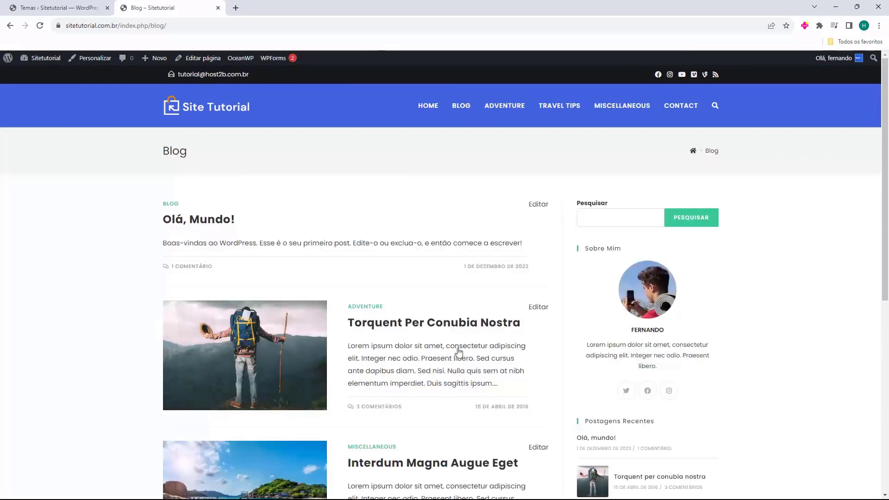
pyautogui.scroll(-8, 466, 234)
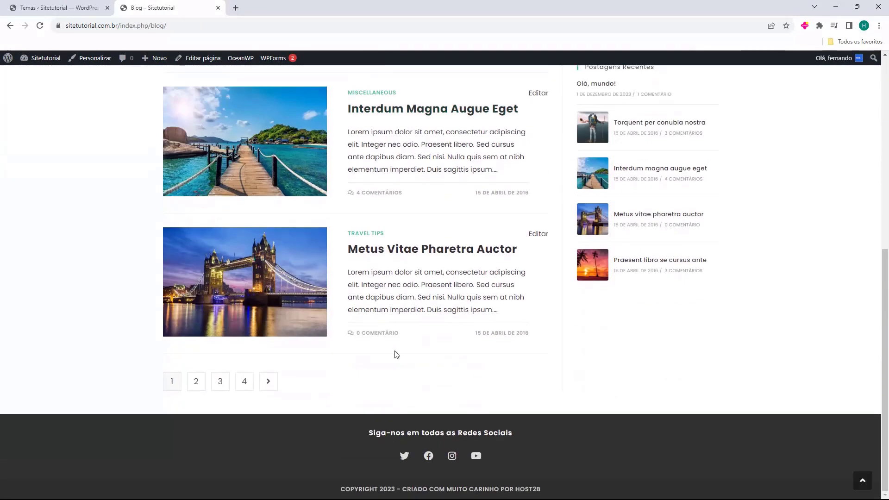
pyautogui.scroll(3, 370, 366)
pyautogui.scroll(10, 341, 387)
pyautogui.hotkey('ctrl', 'w')
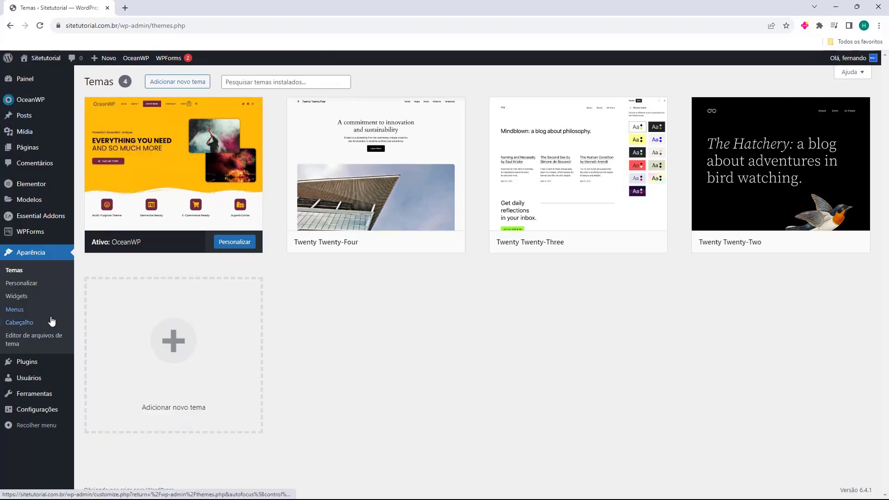
# Open Todos os posts and scroll through the 13 published posts
pyautogui.moveTo(24, 121)
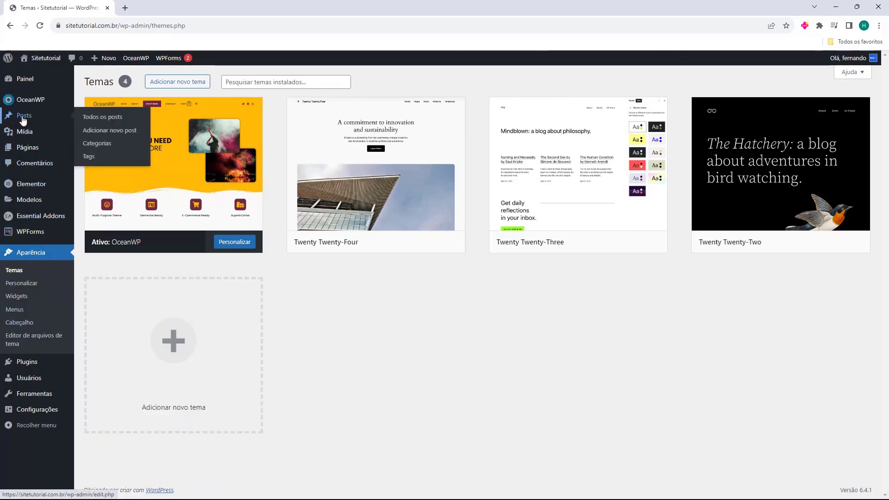
pyautogui.click(23, 115)
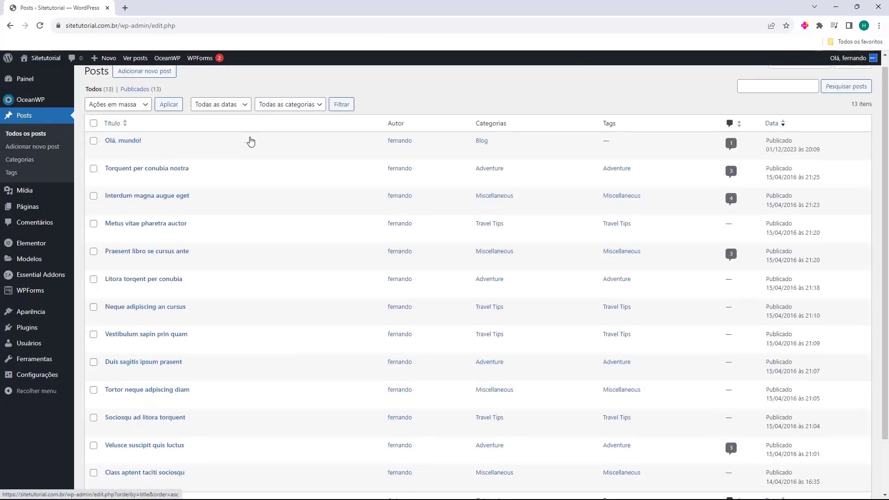
pyautogui.scroll(-3, 250, 140)
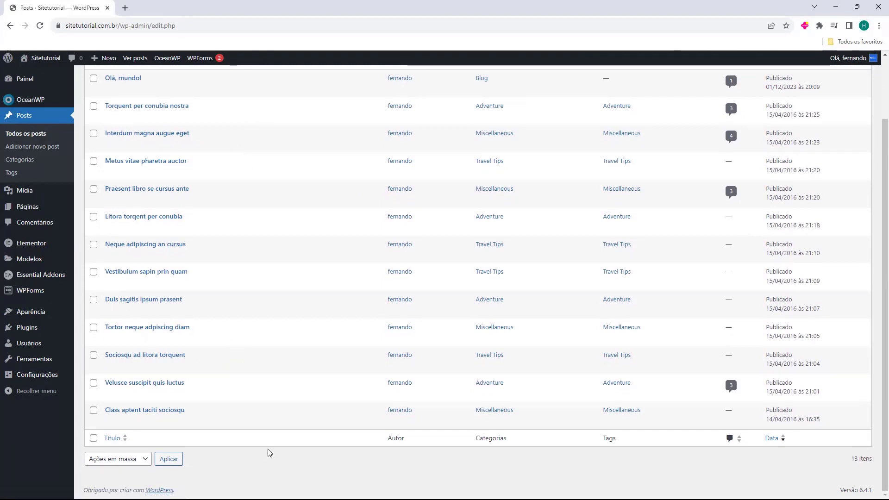
pyautogui.scroll(2, 268, 451)
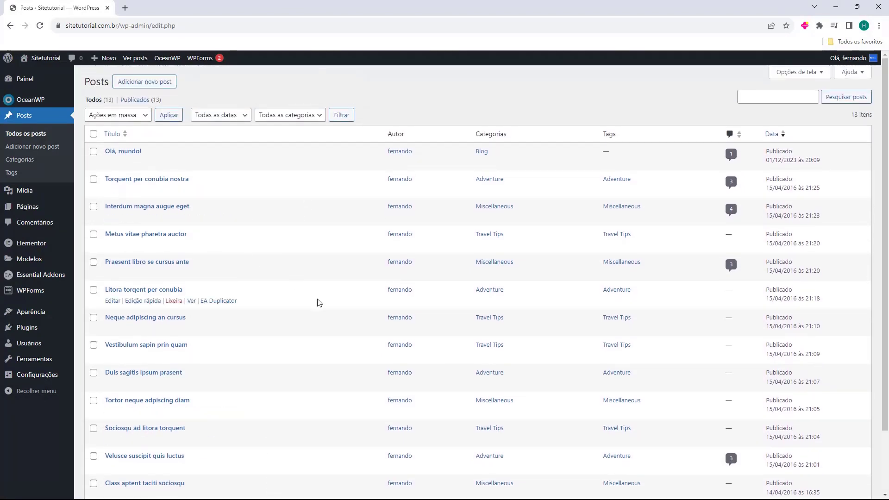
pyautogui.scroll(-3, 312, 294)
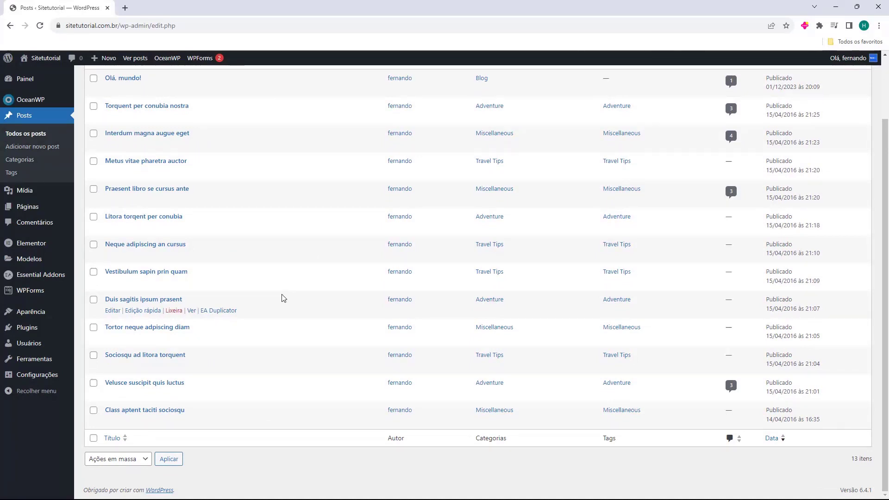
pyautogui.scroll(2, 282, 298)
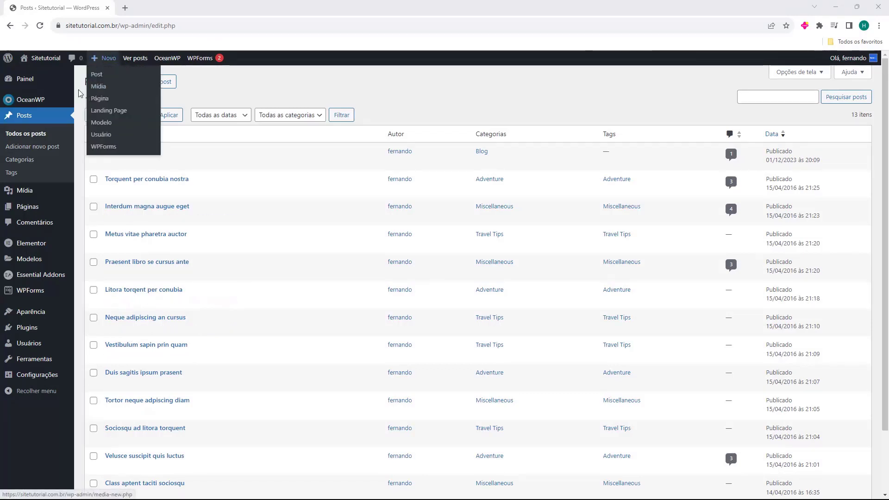
pyautogui.moveTo(83, 88); pyautogui.dragTo(110, 86)
pyautogui.click(142, 91)
# Start a new post titled 'Como criar um Blog no WordPress' and move into its empty body
pyautogui.click(143, 90)
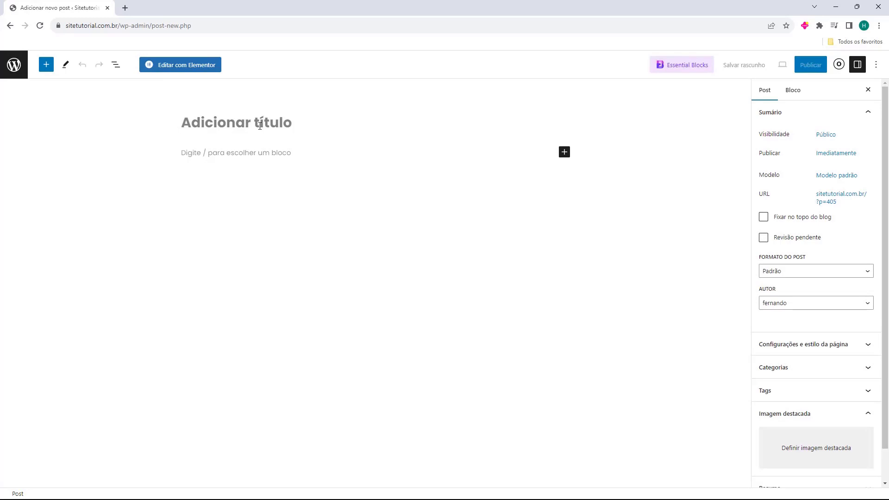
pyautogui.write('Como criar um Blog no WordPress')
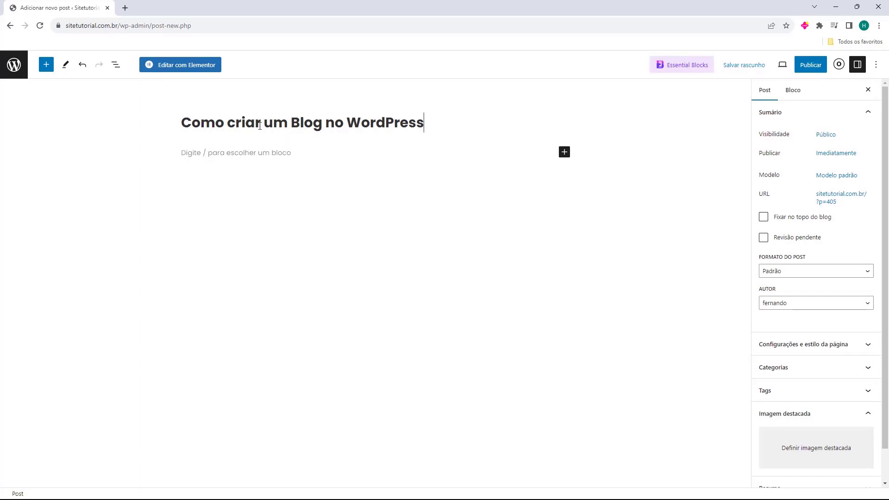
pyautogui.click(232, 148)
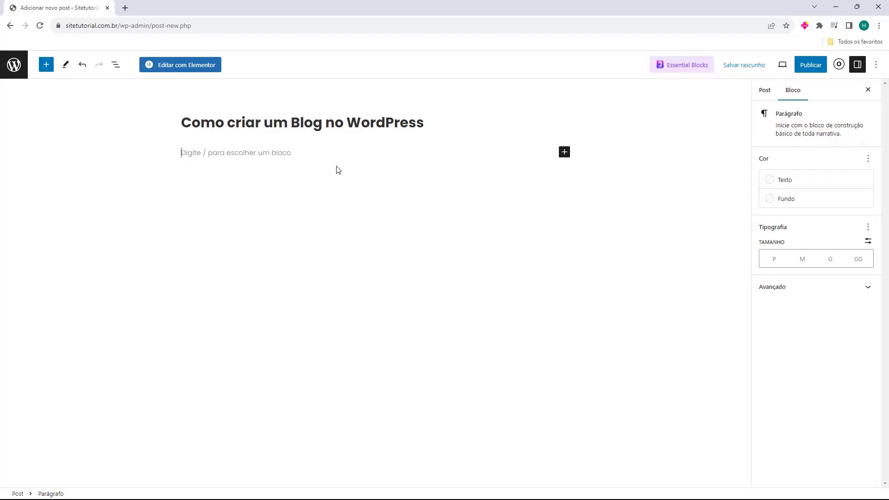
pyautogui.click(564, 153)
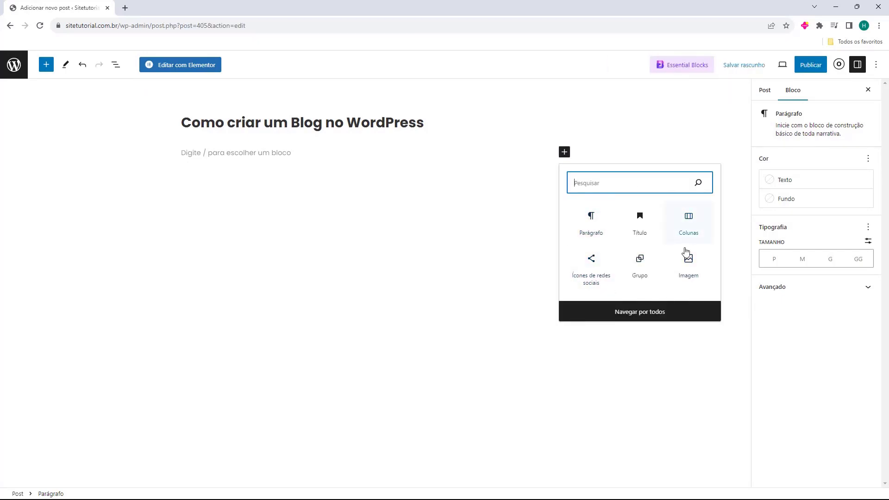
pyautogui.click(639, 313)
pyautogui.scroll(-15, 95, 214)
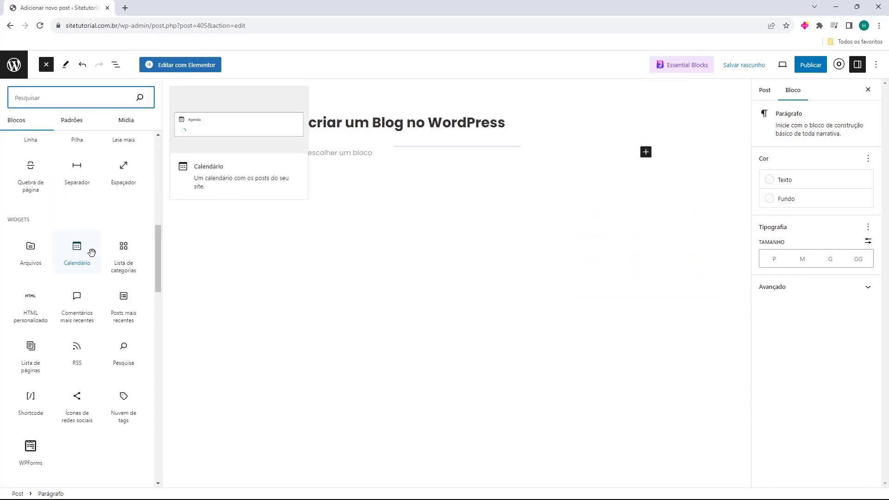
pyautogui.scroll(10, 93, 291)
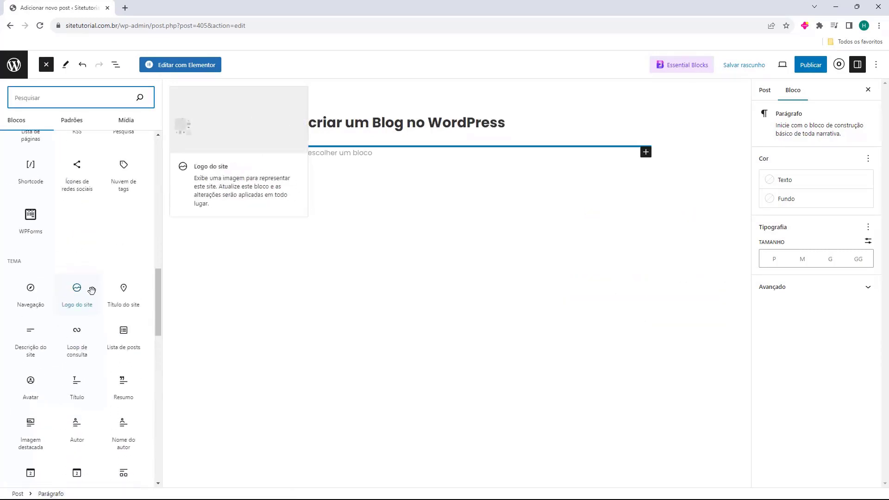
pyautogui.click(406, 294)
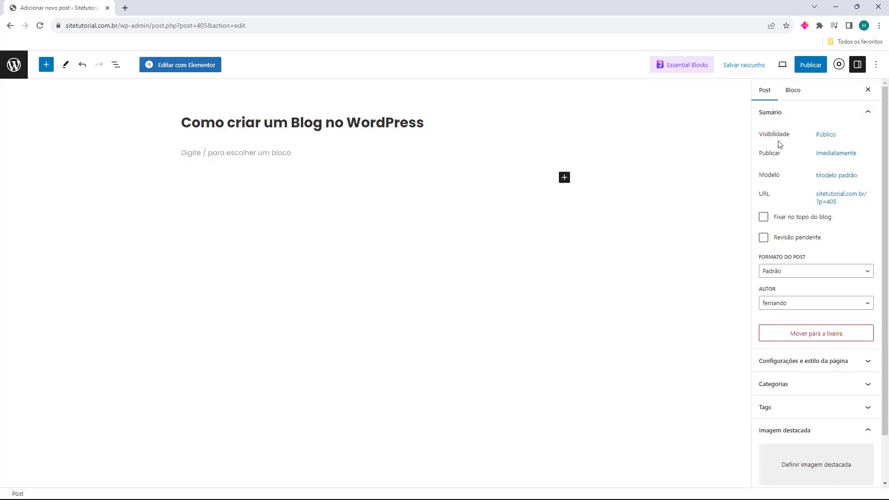
# Keep the post's visibility Público, cancelling the switch to Privado, and leave the template unchanged
pyautogui.click(821, 140)
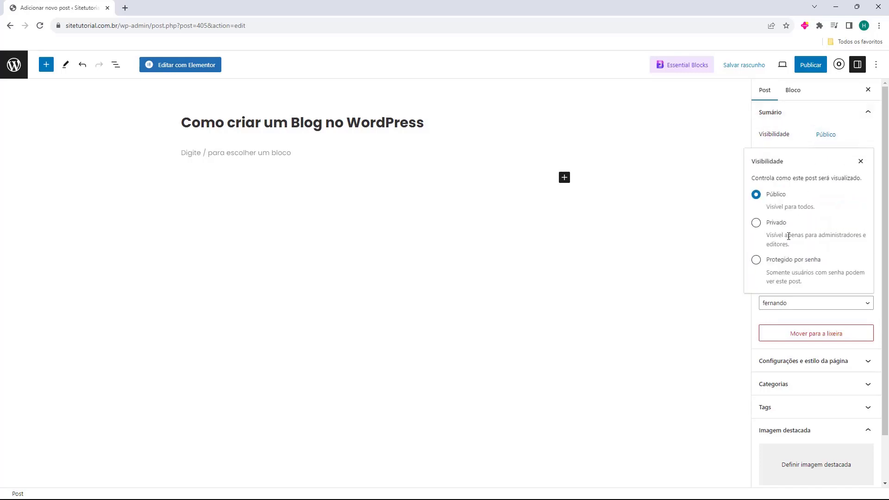
pyautogui.click(860, 162)
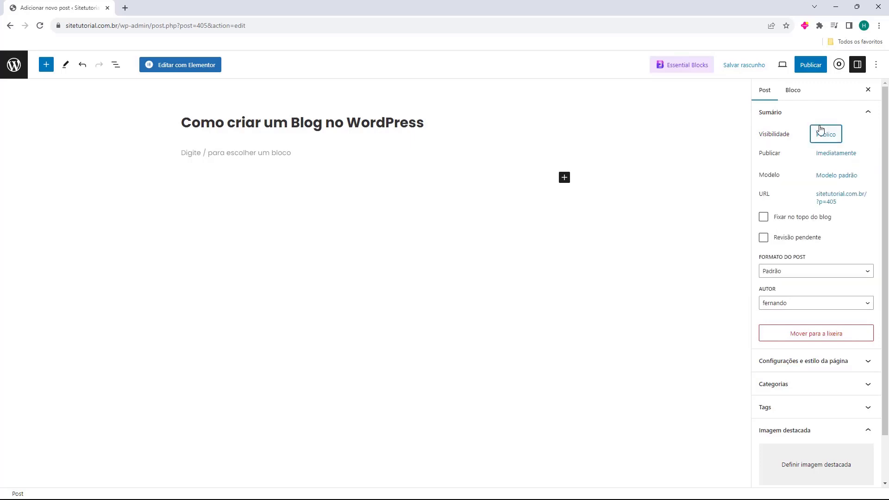
pyautogui.click(826, 134)
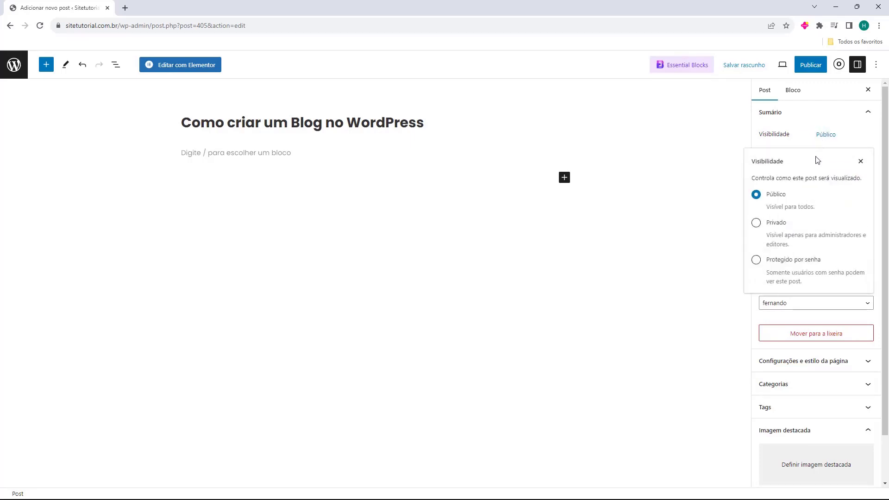
pyautogui.click(755, 222)
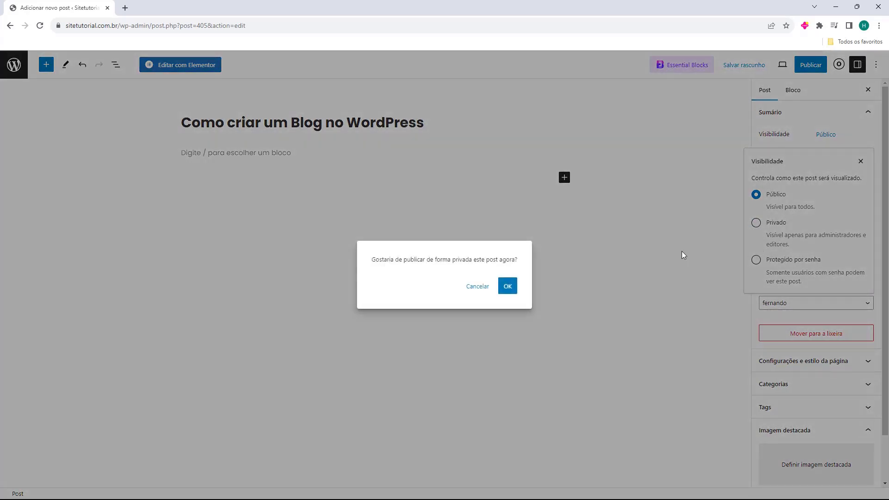
pyautogui.click(464, 287)
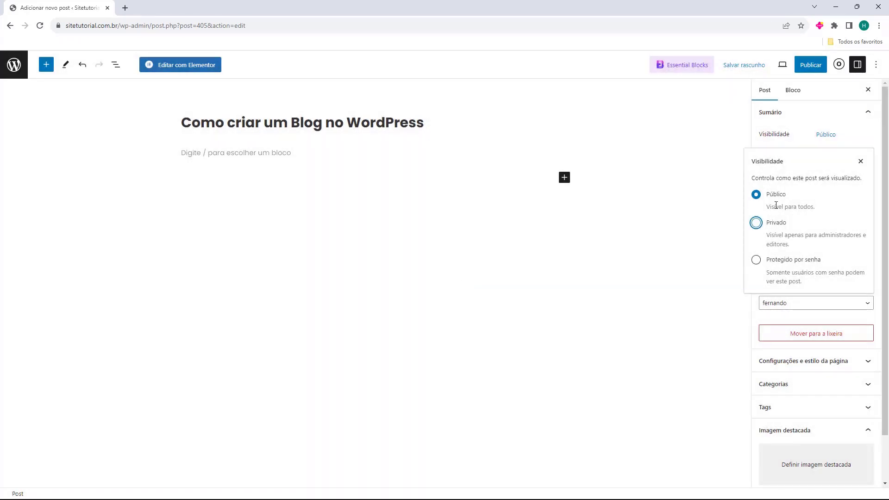
pyautogui.click(859, 162)
pyautogui.moveTo(759, 154); pyautogui.dragTo(784, 182)
pyautogui.click(765, 153)
pyautogui.click(824, 176)
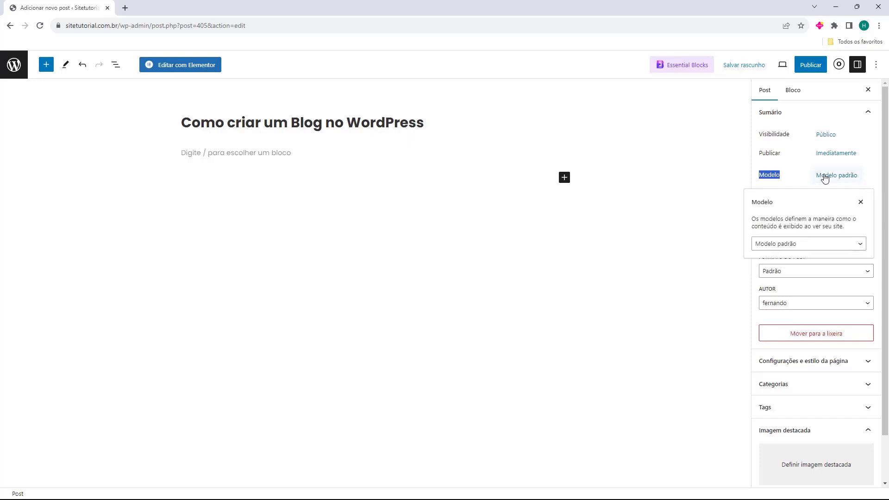
pyautogui.click(792, 246)
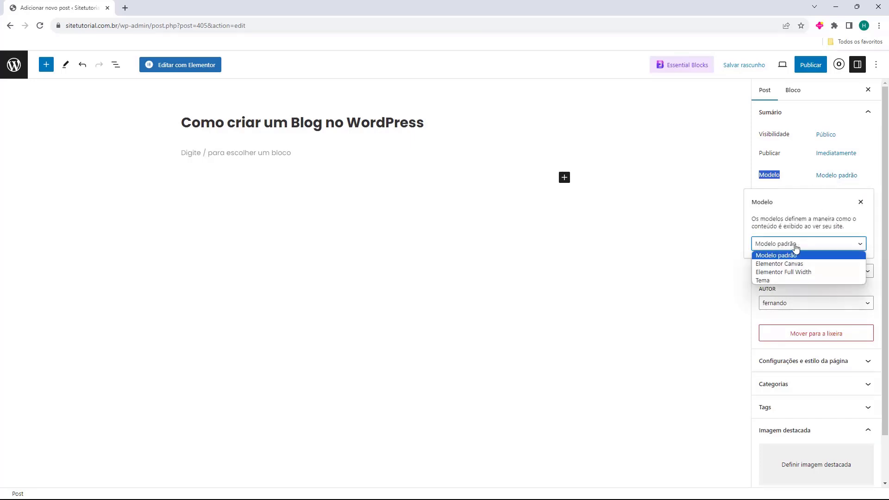
pyautogui.click(860, 201)
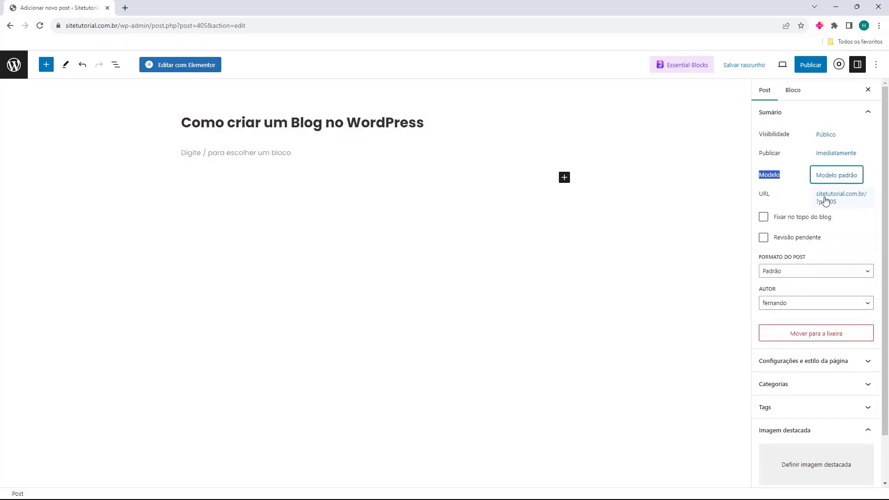
# Leave Fixar no topo do blog and Revisão pendente unticked, keeping Padrão format and the same author
pyautogui.click(758, 203)
pyautogui.click(763, 217)
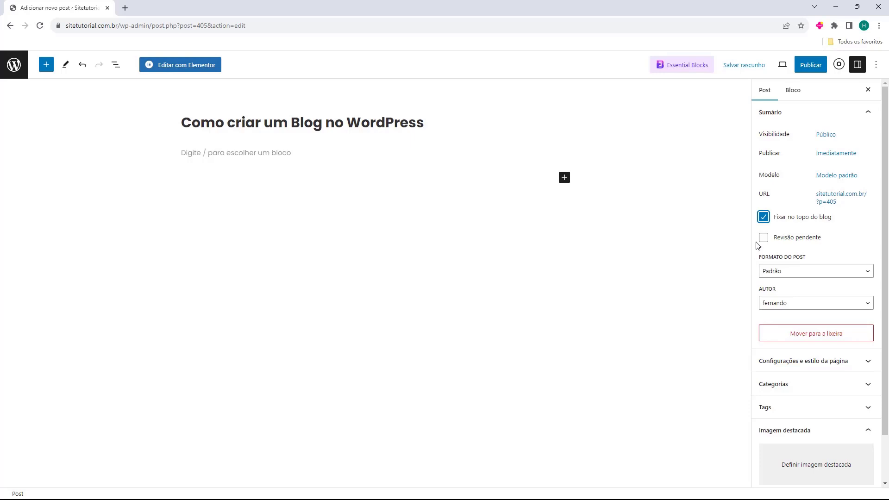
pyautogui.click(763, 217)
pyautogui.click(763, 237)
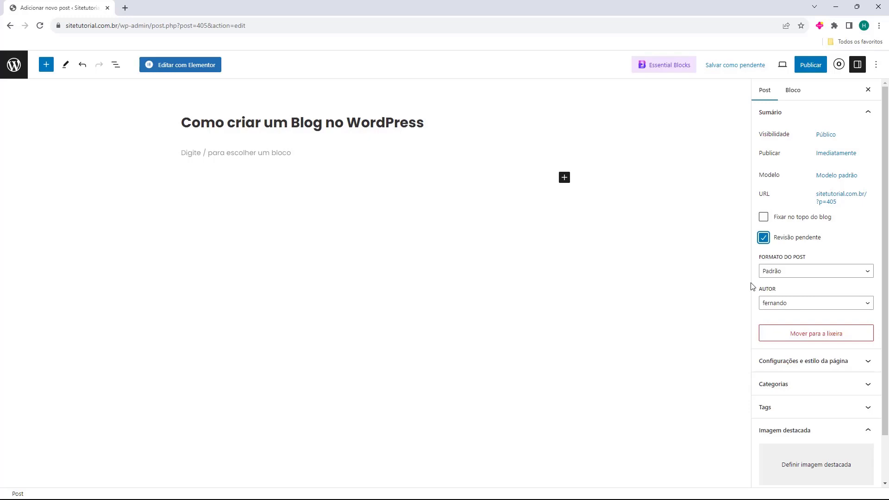
pyautogui.click(763, 237)
pyautogui.click(765, 258)
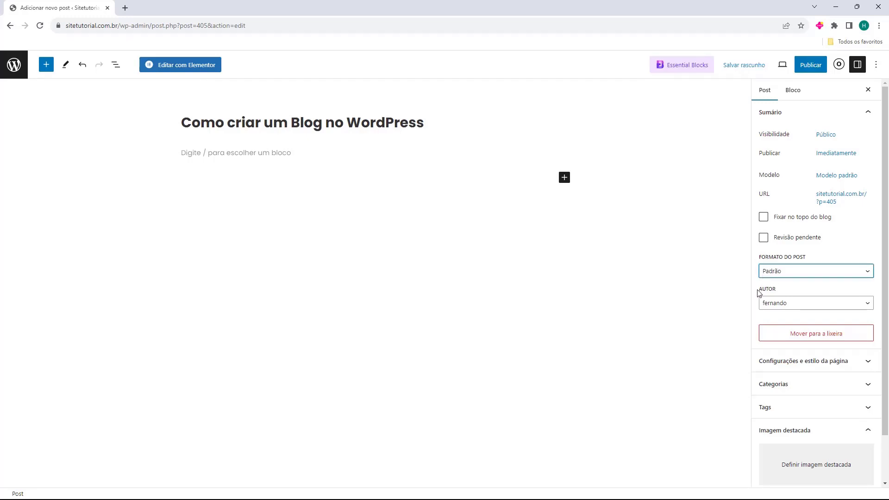
pyautogui.click(762, 304)
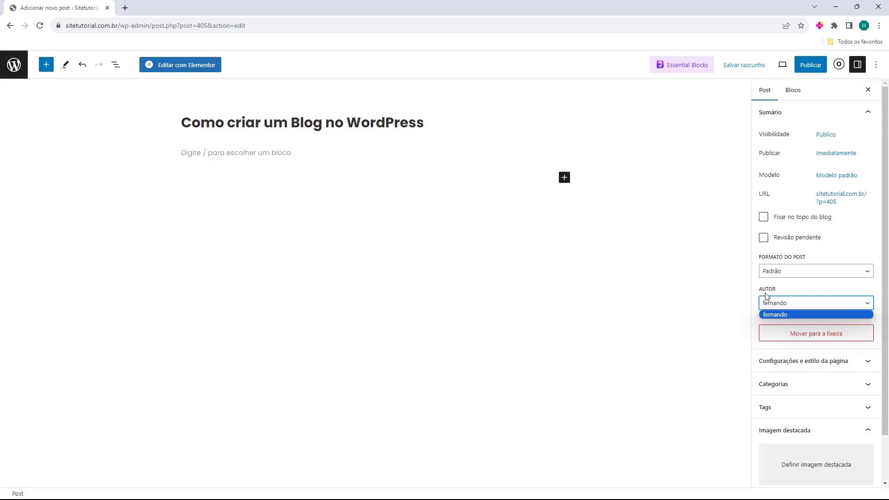
pyautogui.click(771, 304)
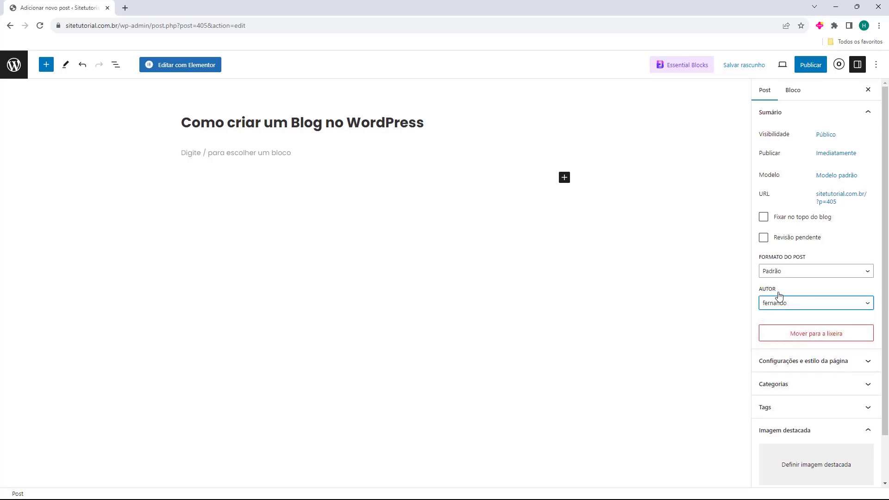
# Expand the post's Categorias section in the sidebar
pyautogui.scroll(-2, 768, 299)
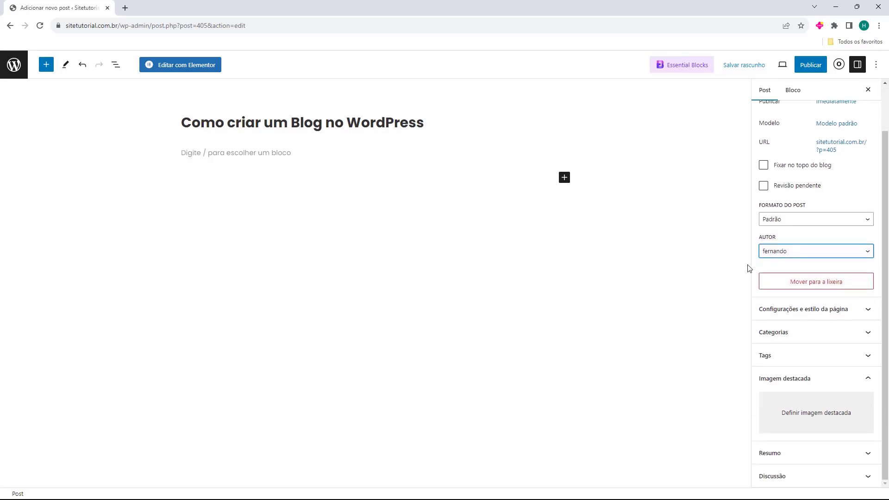
pyautogui.click(770, 312)
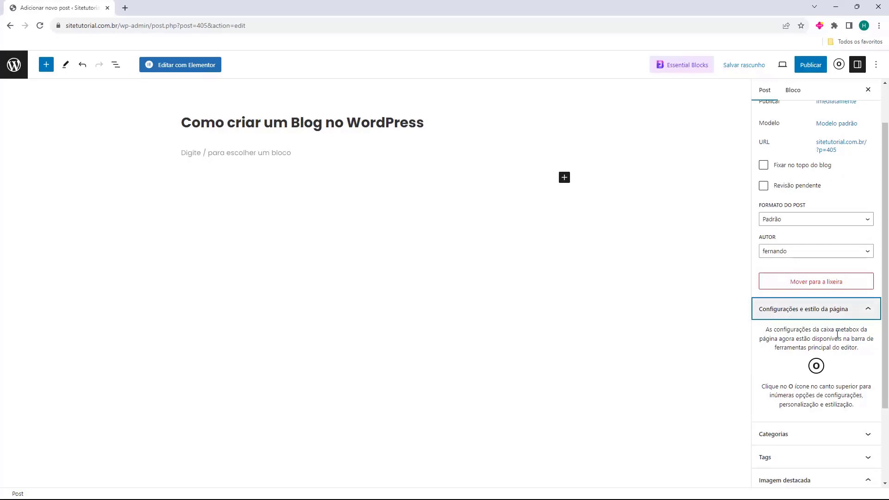
pyautogui.click(808, 317)
pyautogui.click(789, 336)
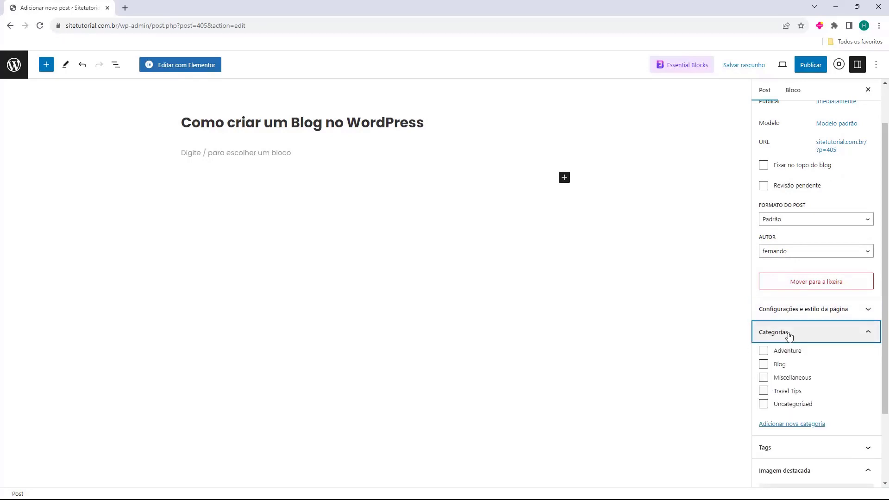
pyautogui.scroll(-1, 792, 365)
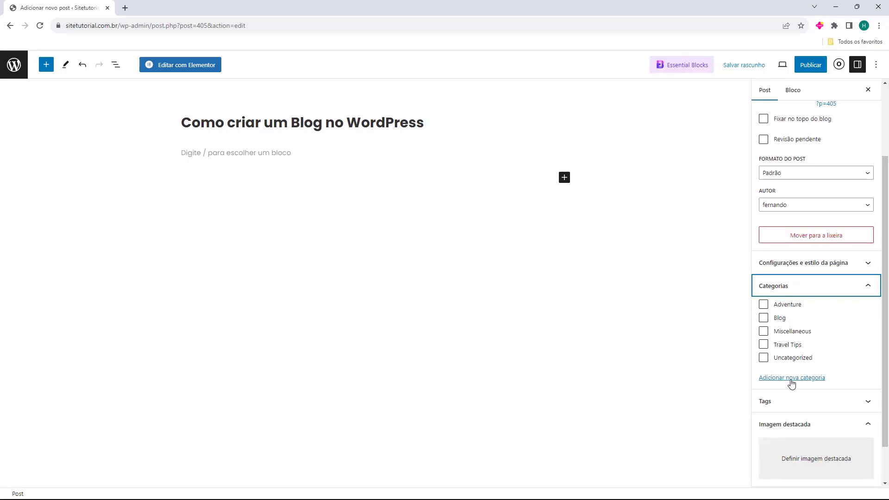
# Create a new category named WordPress with no parent and assign it to the post
pyautogui.click(791, 378)
pyautogui.scroll(-2, 790, 357)
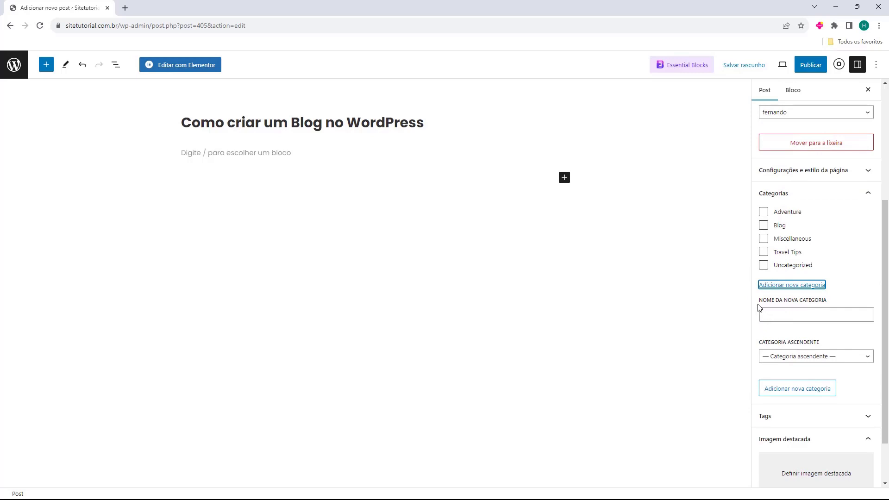
pyautogui.moveTo(759, 307); pyautogui.dragTo(787, 314)
pyautogui.click(796, 319)
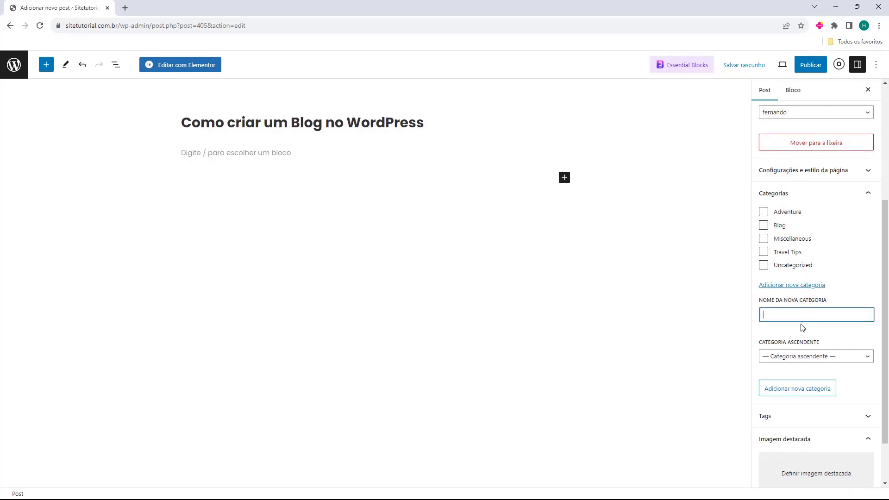
pyautogui.write('WordPress')
pyautogui.doubleClick(805, 315)
pyautogui.click(806, 317)
pyautogui.click(787, 359)
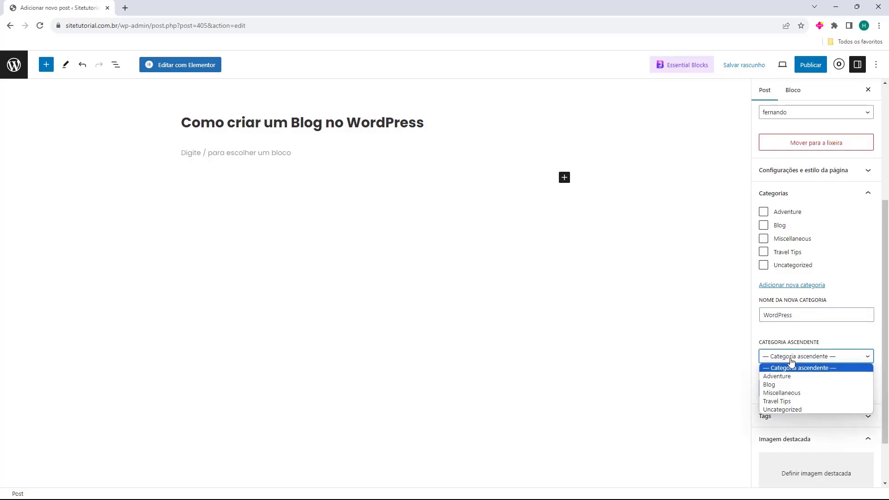
pyautogui.click(792, 360)
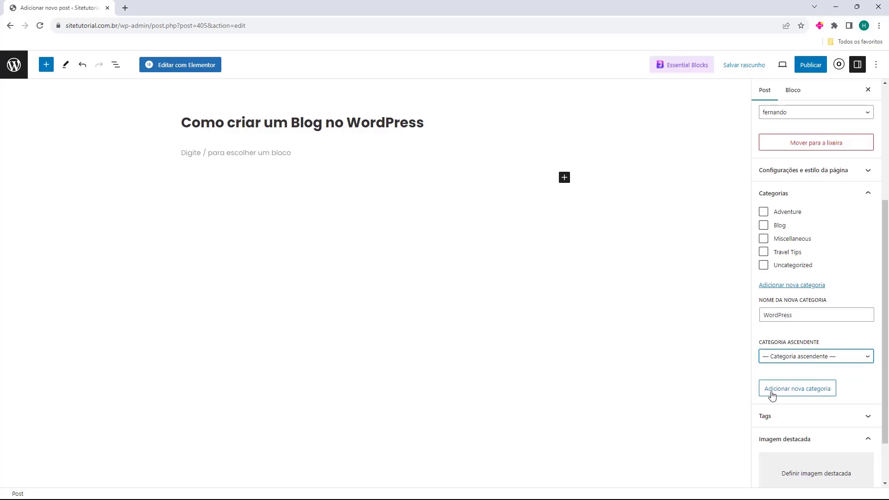
pyautogui.click(799, 393)
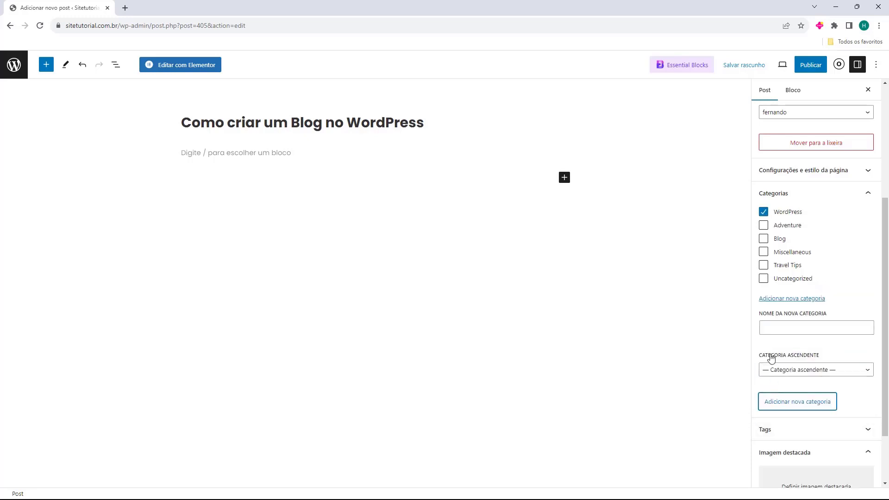
# Also file the post under the Blog category
pyautogui.click(763, 239)
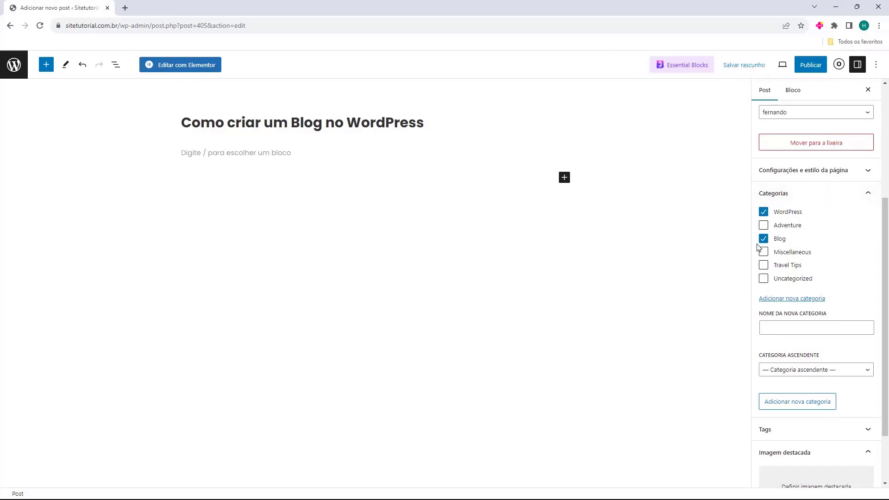
pyautogui.click(782, 194)
pyautogui.click(790, 355)
# Add the tags wordpress, blog wordpress, blog and elementor to the post
pyautogui.scroll(-2, 790, 355)
pyautogui.click(791, 311)
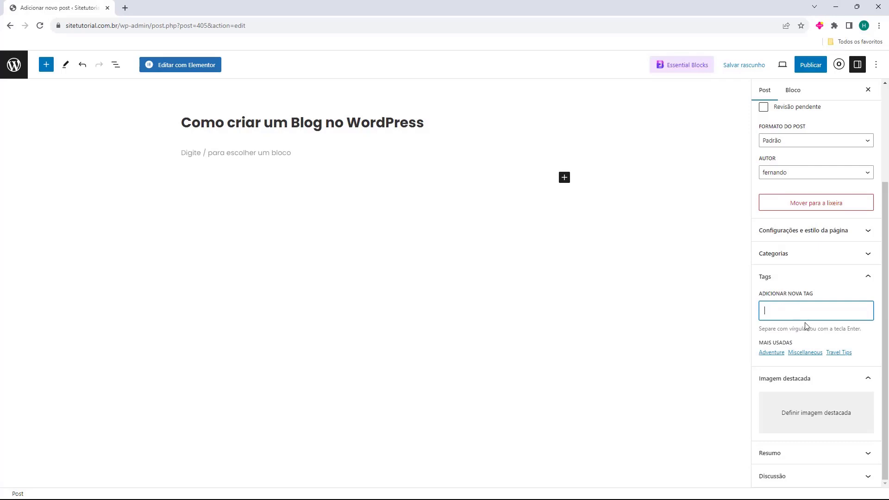
pyautogui.write('ordpress')
pyautogui.press('Return')
pyautogui.write('blog wo')
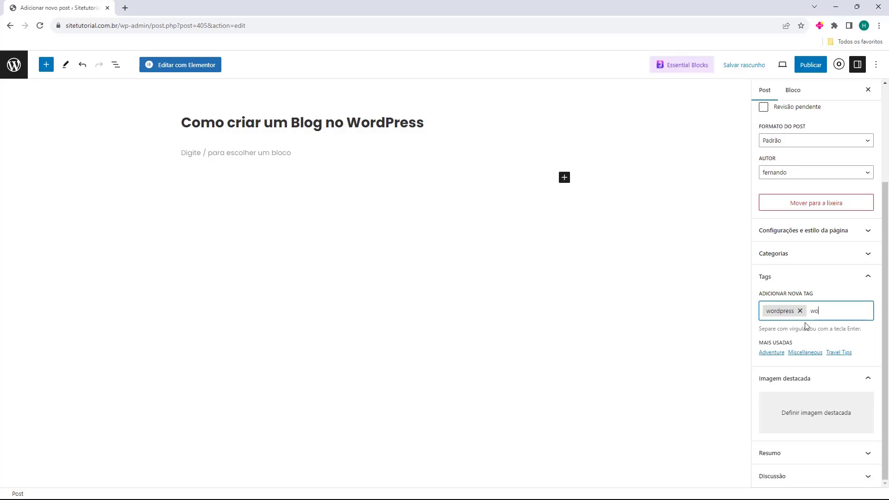
pyautogui.write('rdpress')
pyautogui.press('Return')
pyautogui.write('blog')
pyautogui.press('Return')
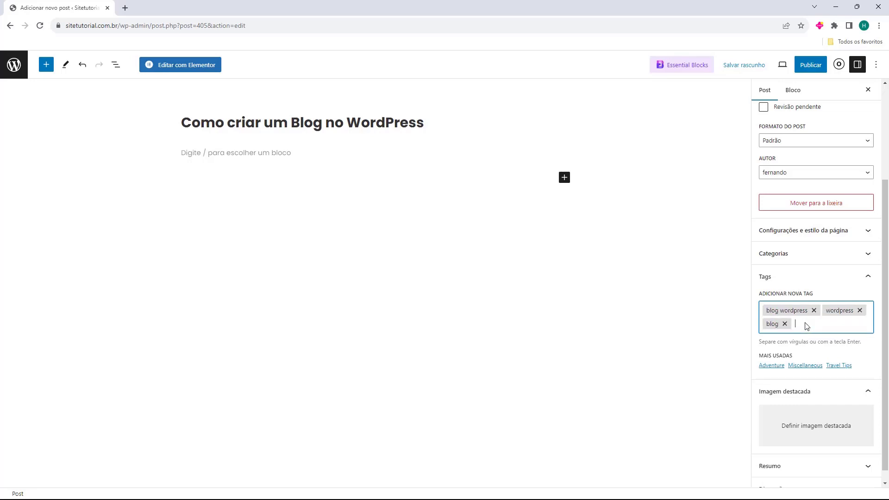
pyautogui.write('elementor')
pyautogui.press('Return')
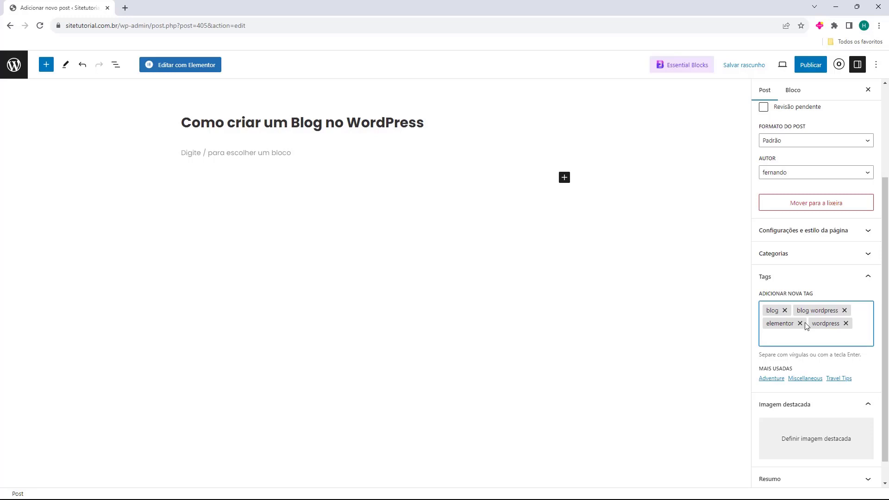
pyautogui.scroll(-1, 773, 338)
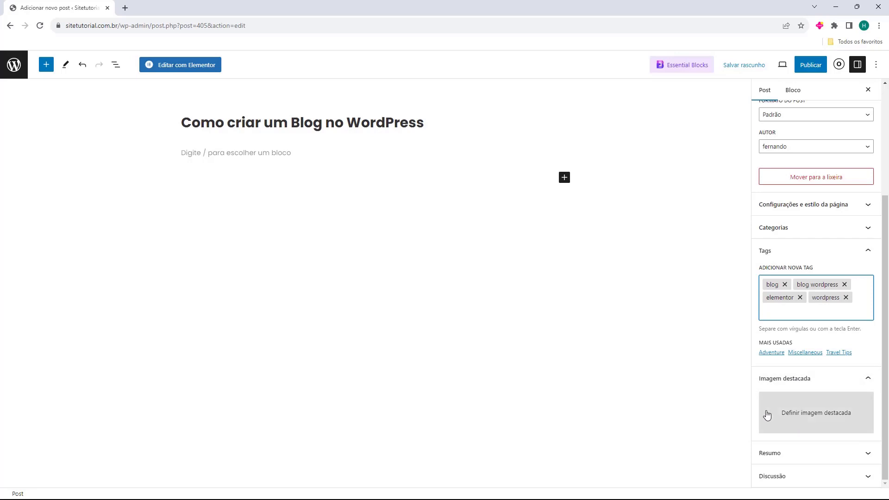
pyautogui.click(793, 418)
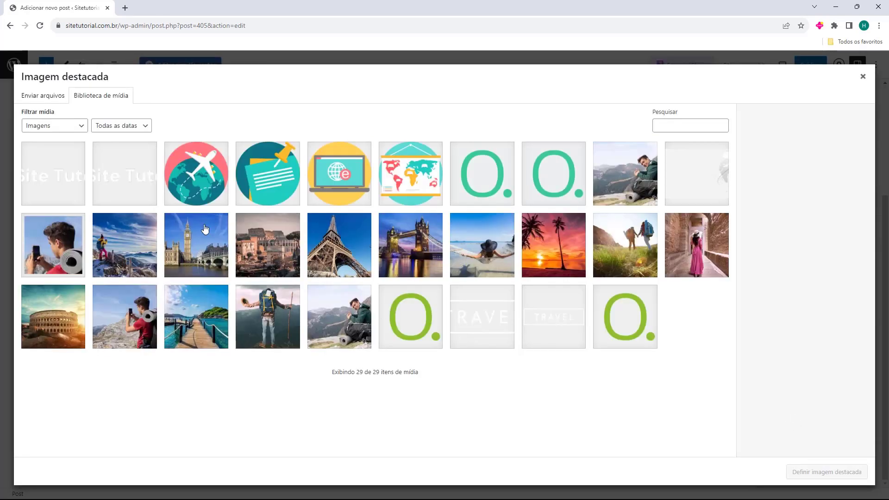
# Upload Exemplo.png to the media library and set it as the featured image
pyautogui.click(33, 99)
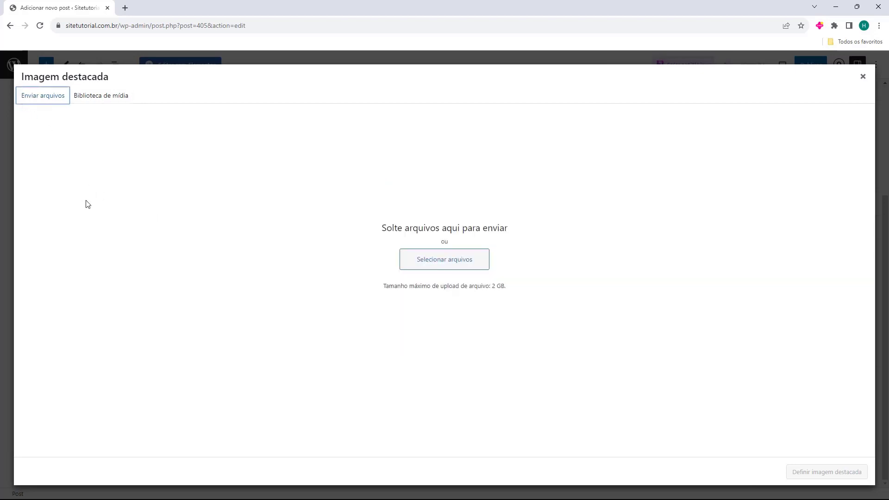
pyautogui.moveTo(3, 218); pyautogui.dragTo(429, 183)
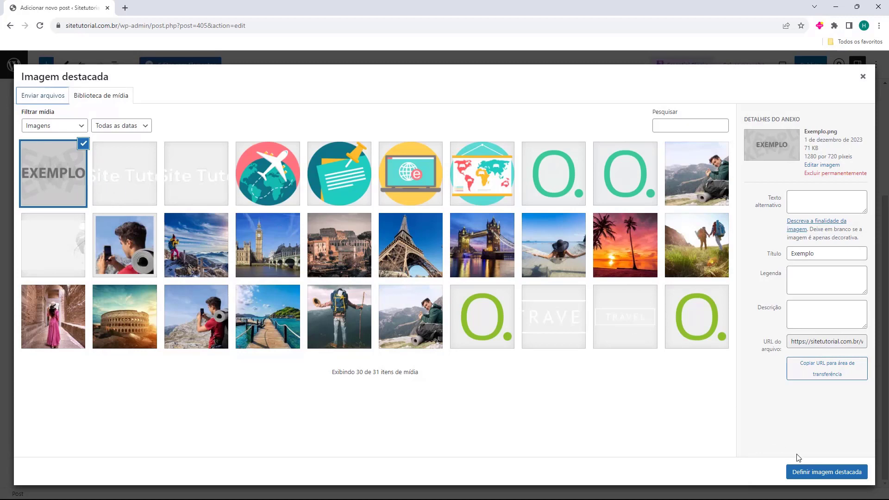
pyautogui.click(808, 473)
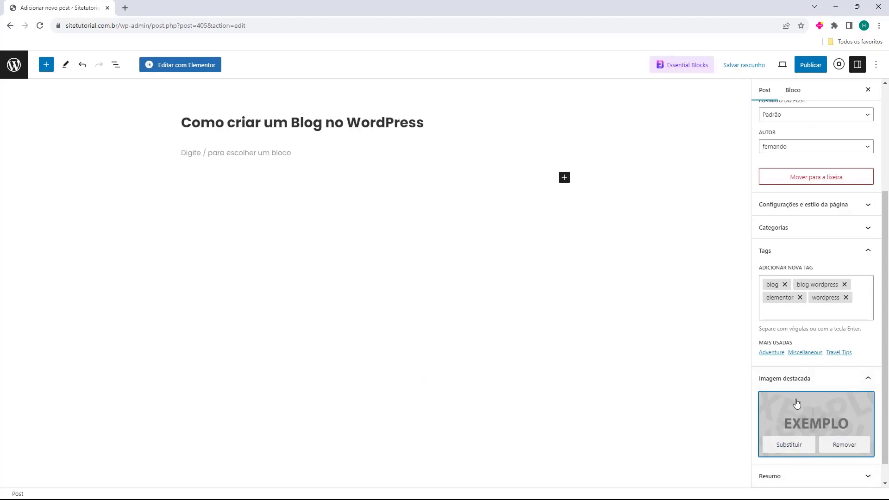
pyautogui.scroll(-1, 797, 398)
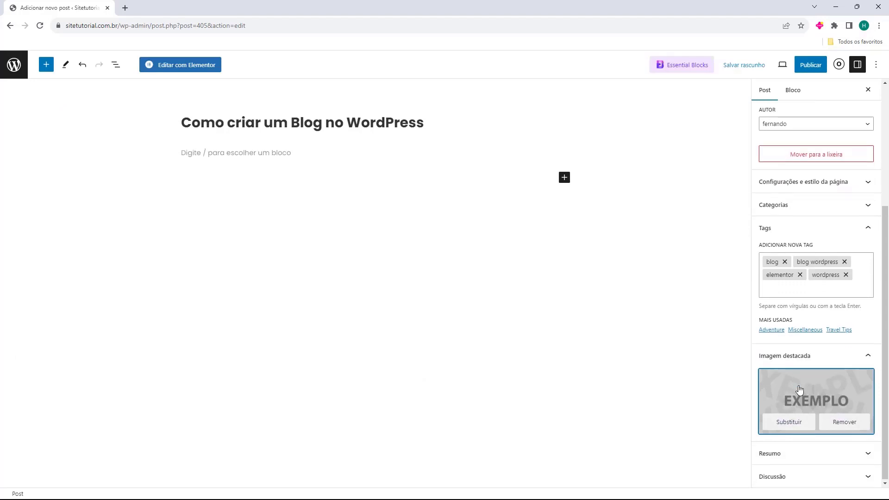
pyautogui.click(787, 456)
# Paste the excerpt 'Artigo de como criar um blog no WordPress' and leave Discussão settings unchanged
pyautogui.click(789, 421)
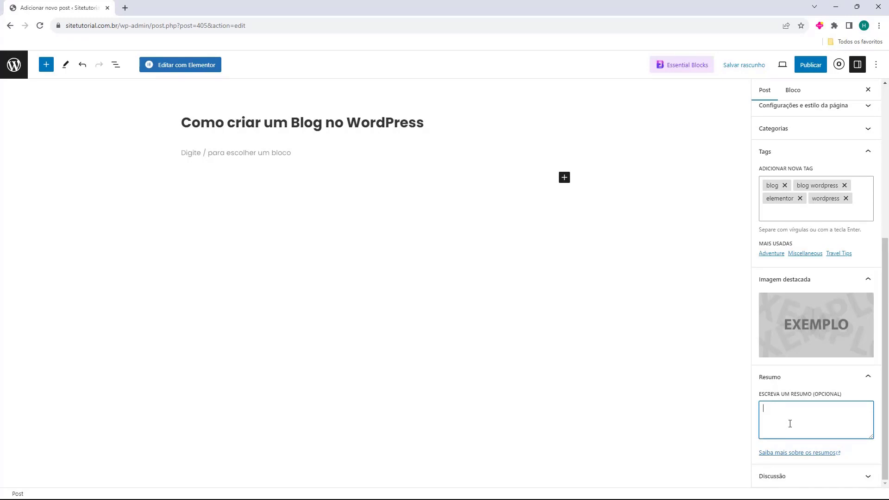
pyautogui.write('Artigo de como criar um blog no WordPress')
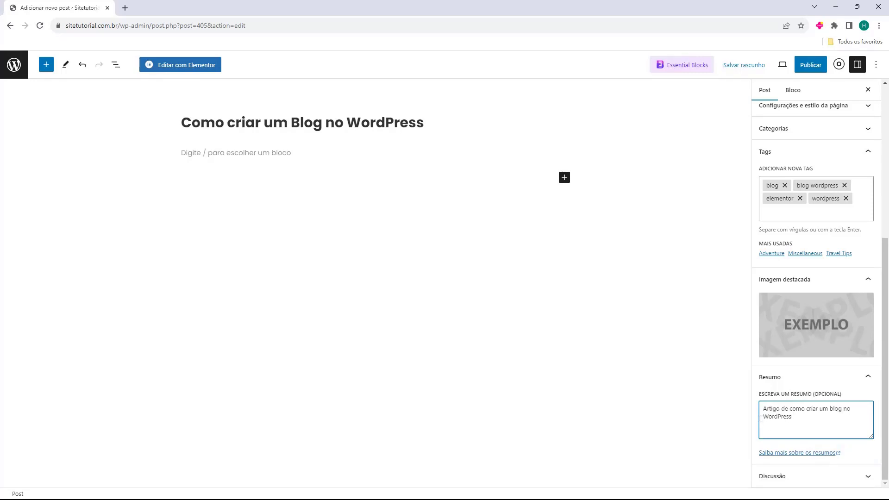
pyautogui.click(777, 378)
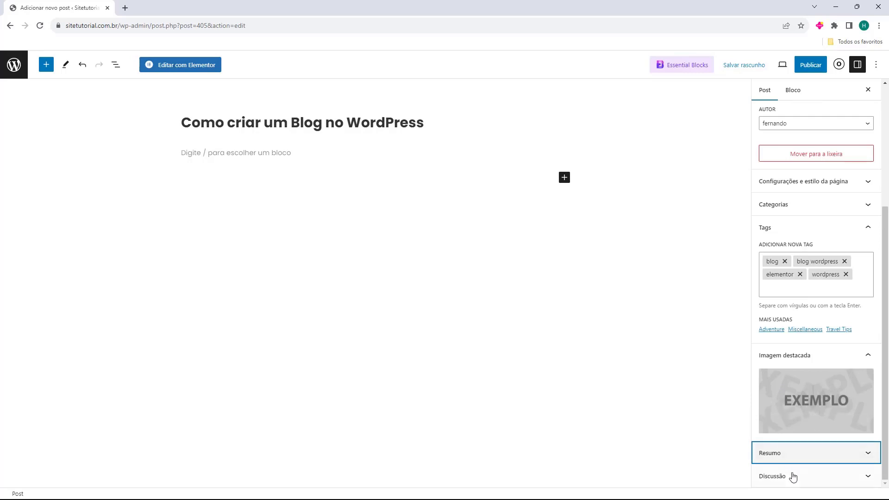
pyautogui.click(764, 478)
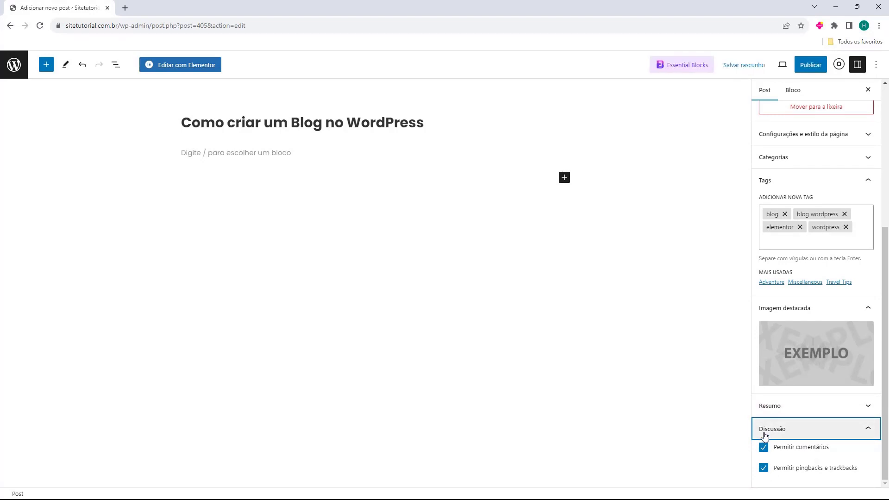
pyautogui.click(764, 435)
pyautogui.scroll(5, 812, 370)
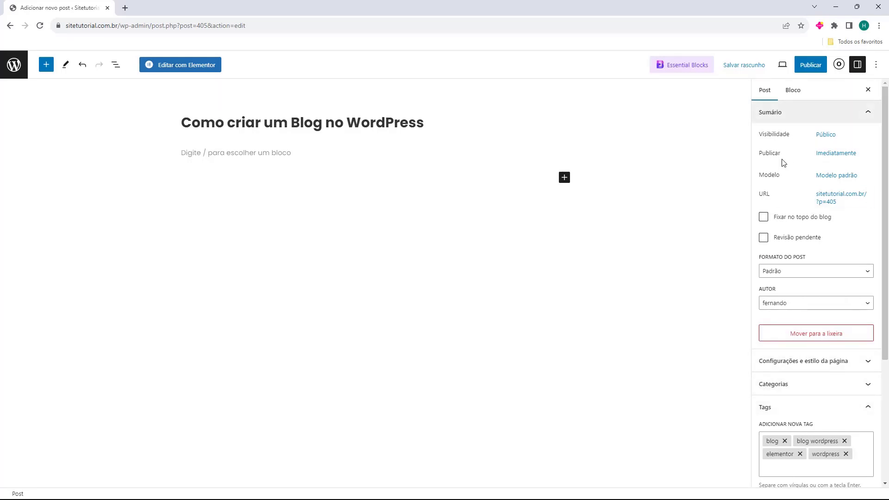
pyautogui.click(231, 158)
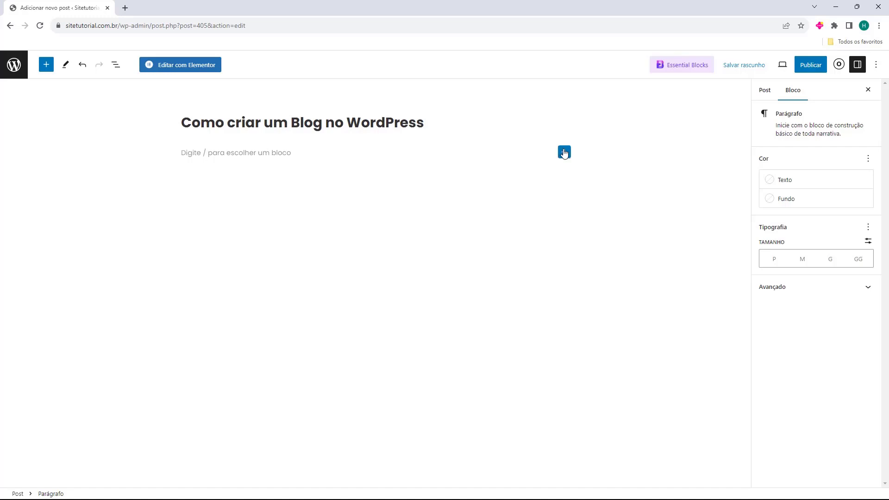
pyautogui.click(564, 152)
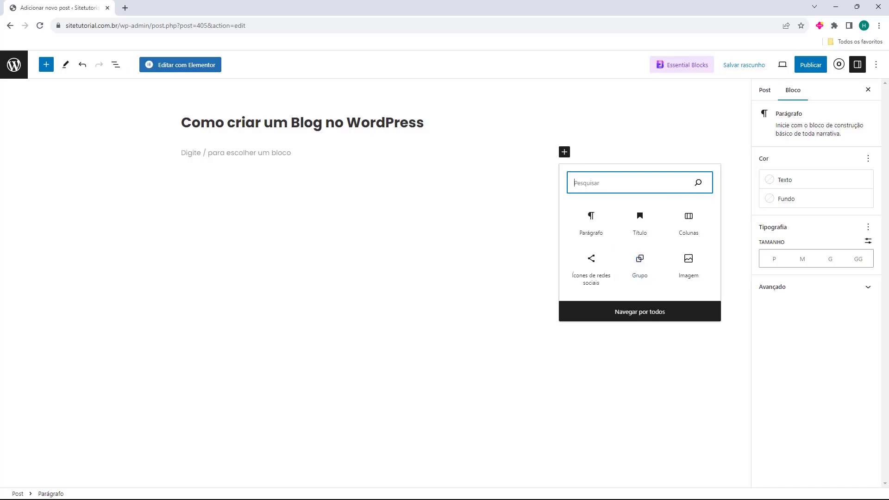
pyautogui.click(634, 318)
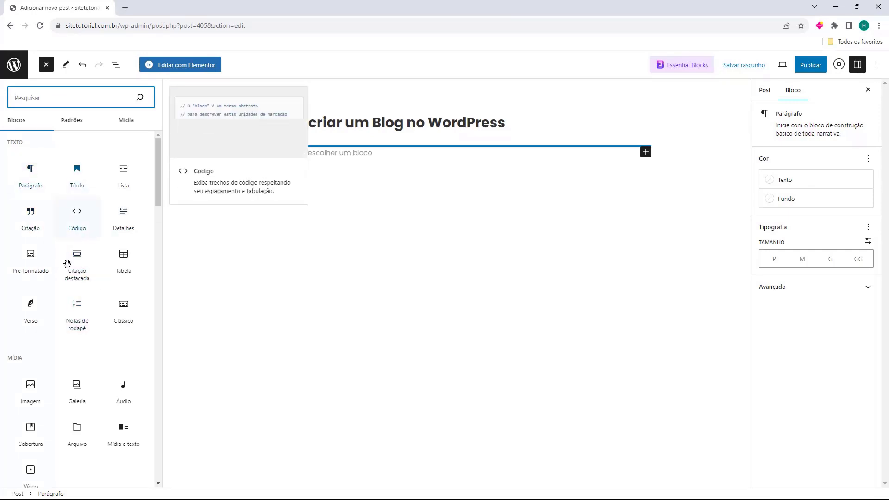
pyautogui.scroll(-4, 75, 290)
pyautogui.scroll(3, 74, 294)
pyautogui.scroll(-7, 75, 295)
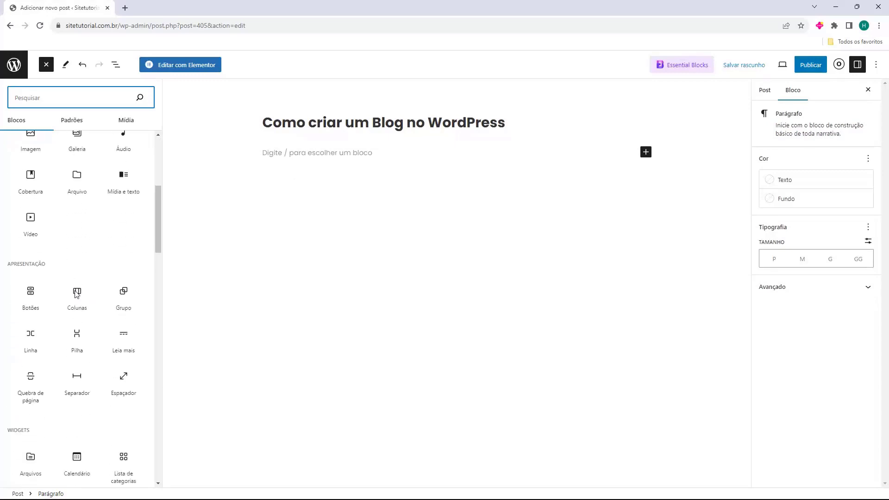
pyautogui.scroll(2, 76, 295)
pyautogui.scroll(5, 79, 291)
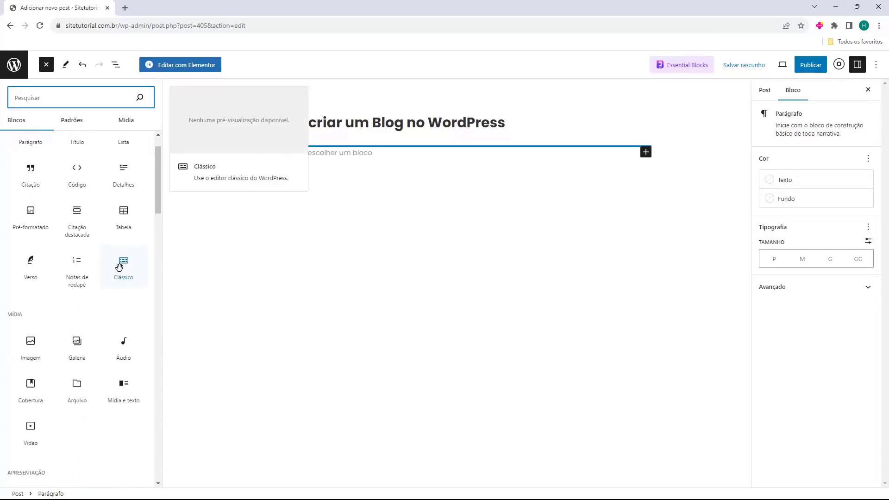
pyautogui.click(278, 154)
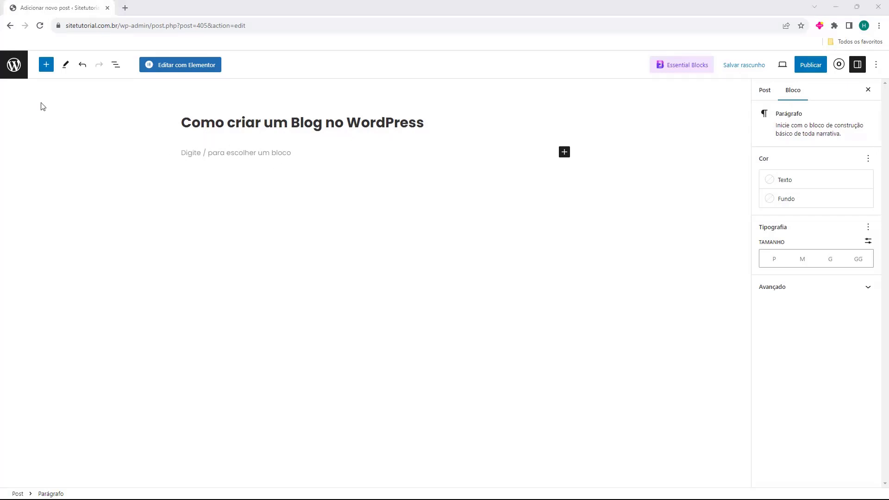
# Add a Lorem ipsum paragraph and a Cras vulputate paragraph, leaving an empty block below
pyautogui.click(196, 149)
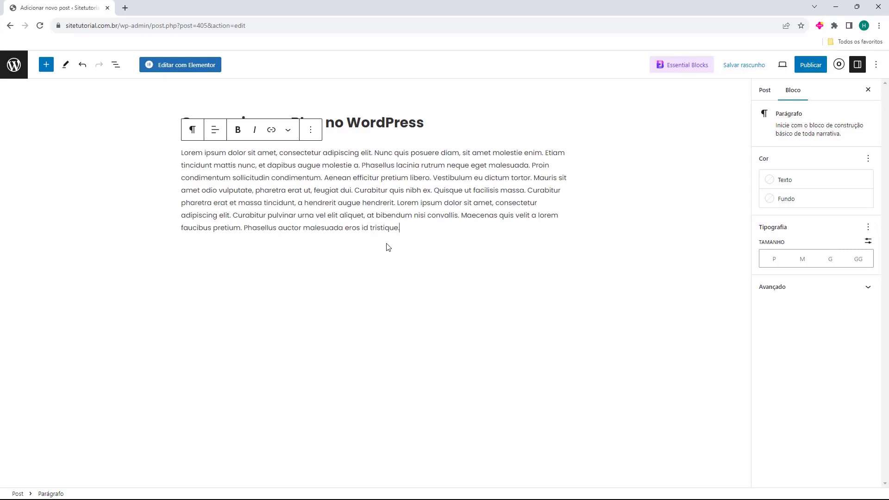
pyautogui.press('Return')
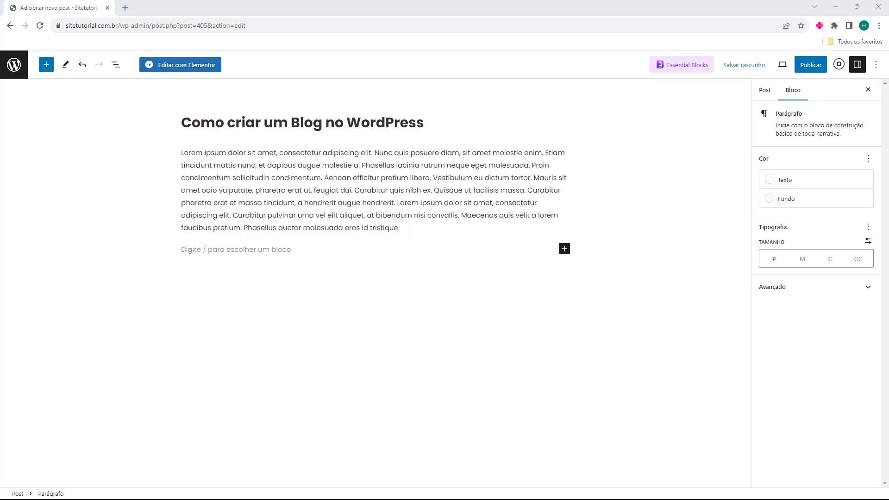
pyautogui.click(207, 265)
pyautogui.write('Cras vulputate pretium tellus at scelerisque. Donec non felis tincidunt, cursus arcu eget, sollicitudin turpis. Suspendisse commodo tortor non arcu scelerisque, luctus porttitor lacus auctor. Mauris ac enim felis. Integer bibendum libero leo, quis volutpat libero feugiat quis. Mauris non enim eu leo facilisis ultrices. Etiam nisl leo, cursus ut sodales eu, sagittis id velit. Maecenas at interdum tellus. Donec finibus lectus nec magna venenatis eleifend. Quisque euismod urna vel venenatis lacinia.')
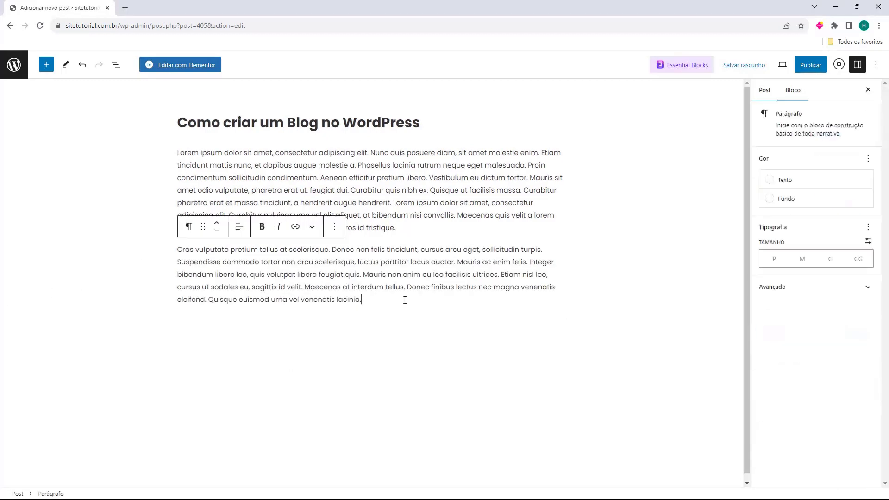
pyautogui.press('Return')
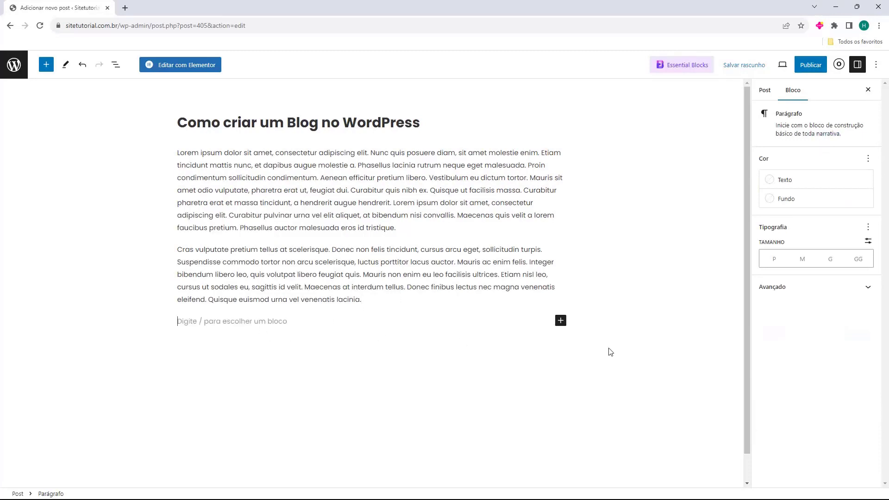
pyautogui.click(560, 321)
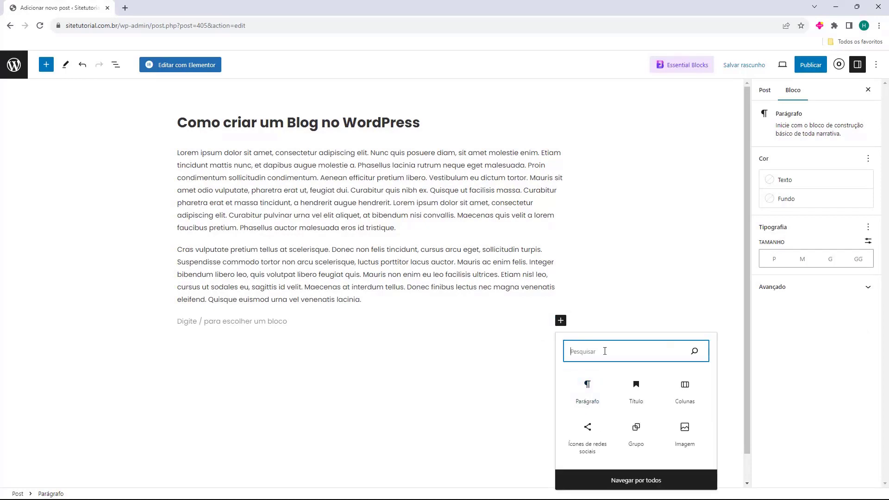
# Insert the Exemplo image from the media library and resize it to about 388 px wide
pyautogui.click(683, 433)
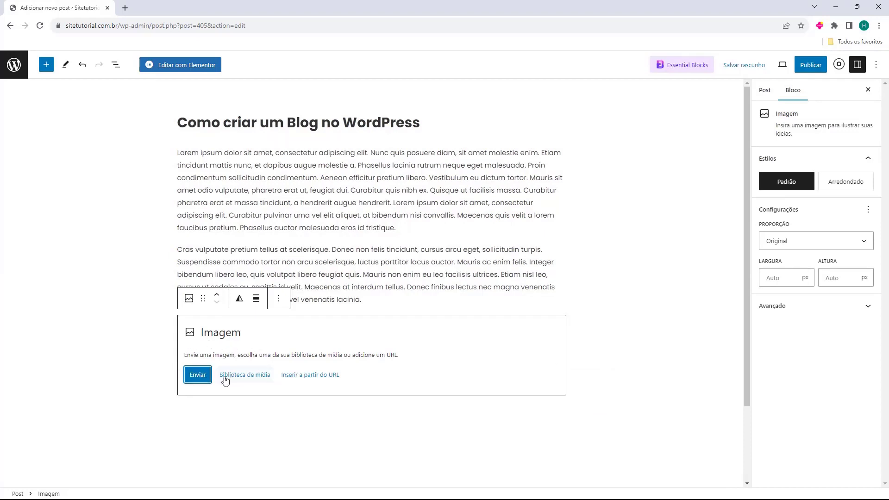
pyautogui.click(237, 380)
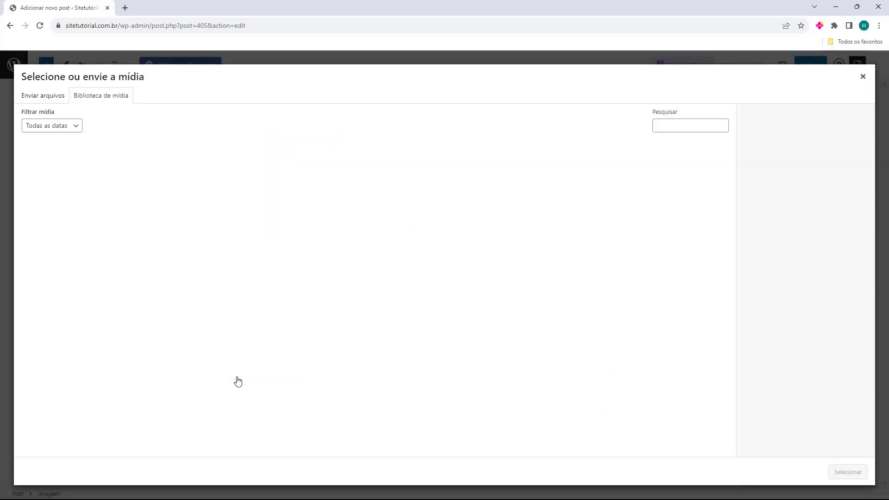
pyautogui.click(55, 182)
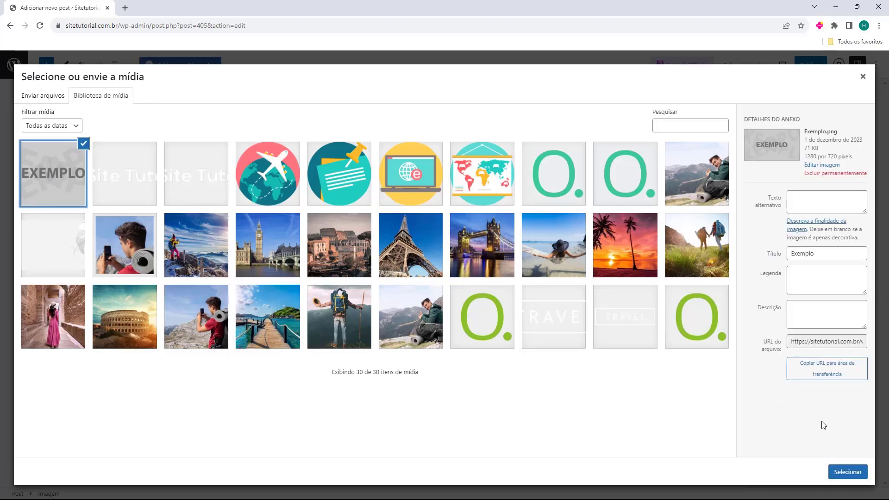
pyautogui.click(847, 472)
pyautogui.moveTo(565, 284); pyautogui.dragTo(355, 258)
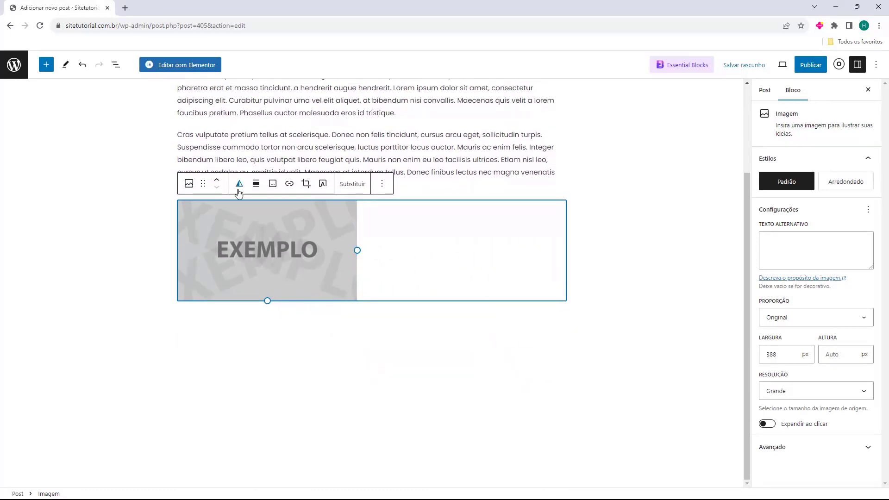
# Try centre, right and left alignment on the image, then set its alignment to Nenhum
pyautogui.click(239, 184)
pyautogui.click(239, 184)
pyautogui.click(256, 184)
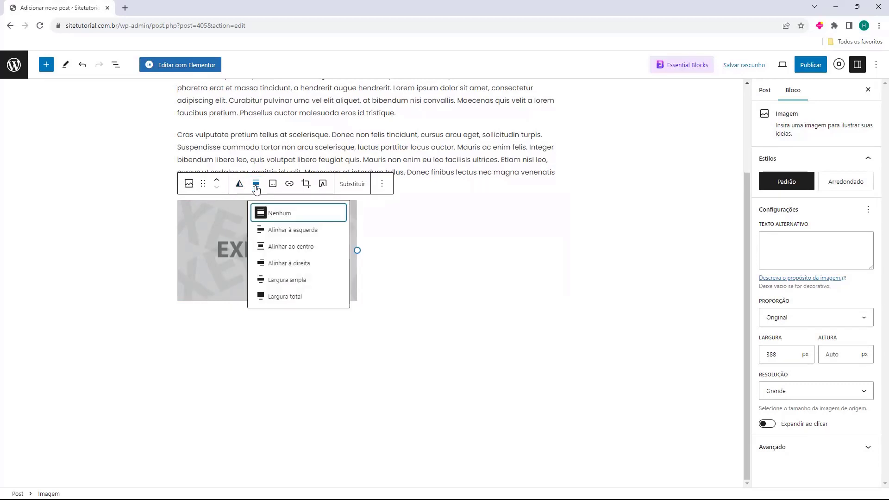
pyautogui.click(287, 246)
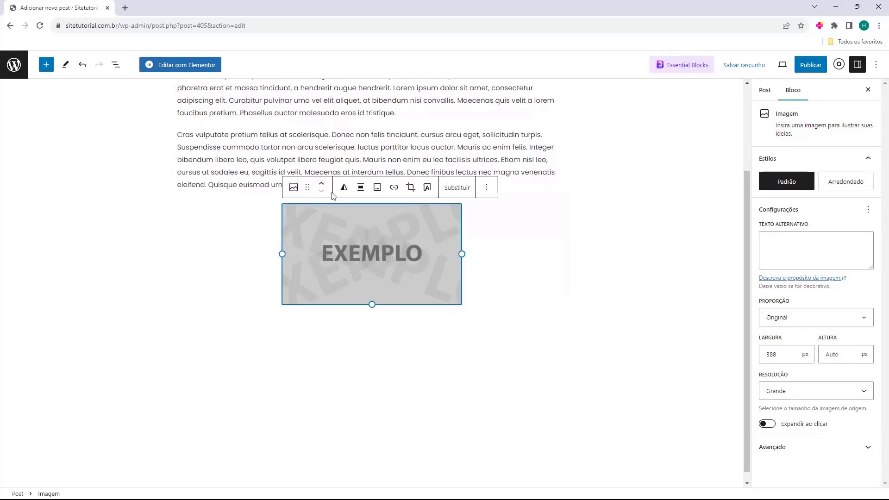
pyautogui.click(358, 190)
pyautogui.click(388, 270)
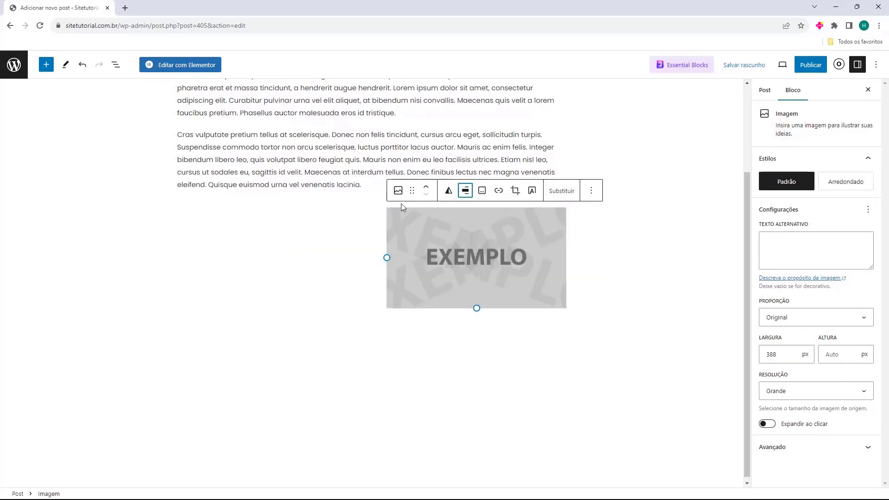
pyautogui.click(463, 191)
pyautogui.click(494, 238)
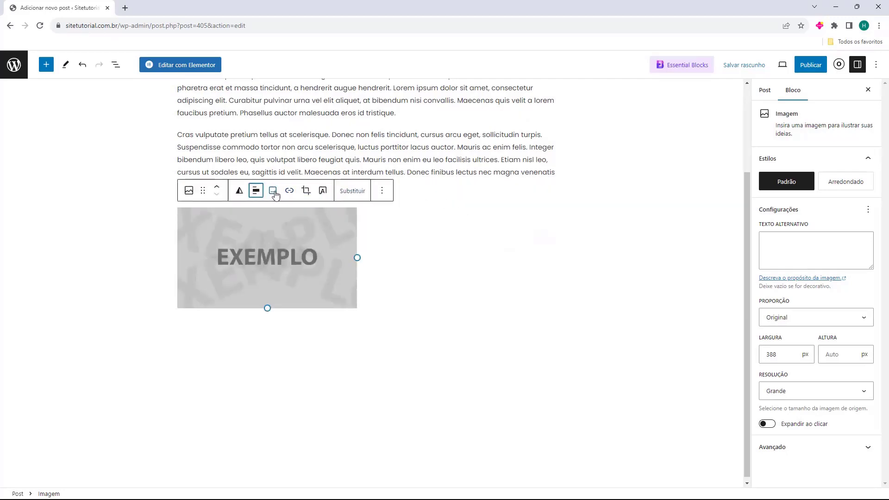
pyautogui.click(258, 196)
pyautogui.click(277, 222)
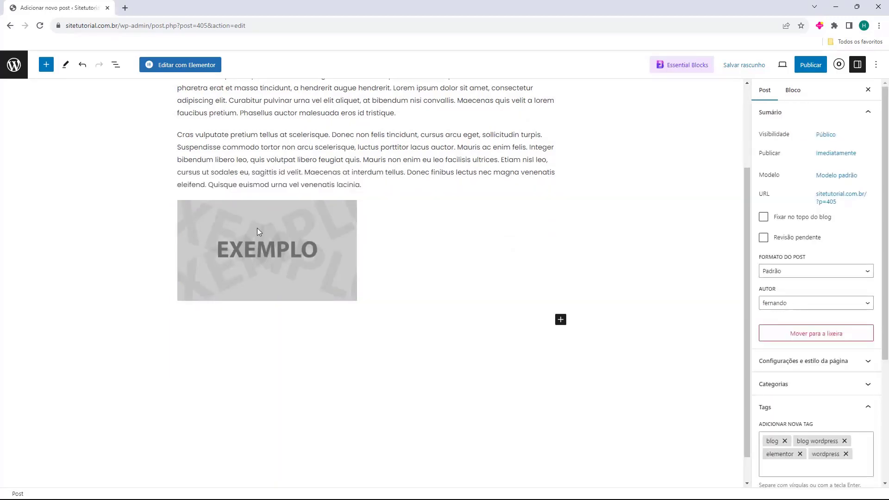
pyautogui.click(350, 335)
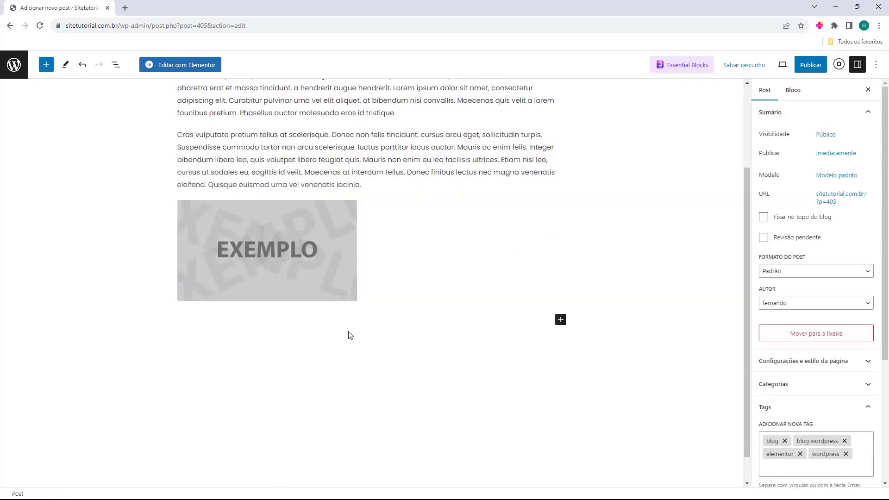
pyautogui.click(336, 273)
pyautogui.click(289, 295)
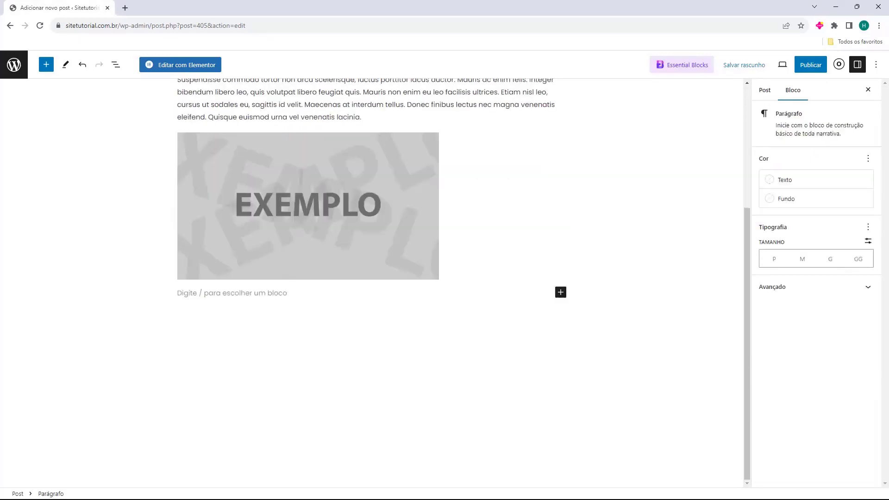
# Paste the Aliquam lobortis paragraph into the empty block below the Exemplo image
pyautogui.click(216, 294)
pyautogui.hotkey('ctrl', 'v')
pyautogui.click(118, 296)
pyautogui.scroll(5, 118, 296)
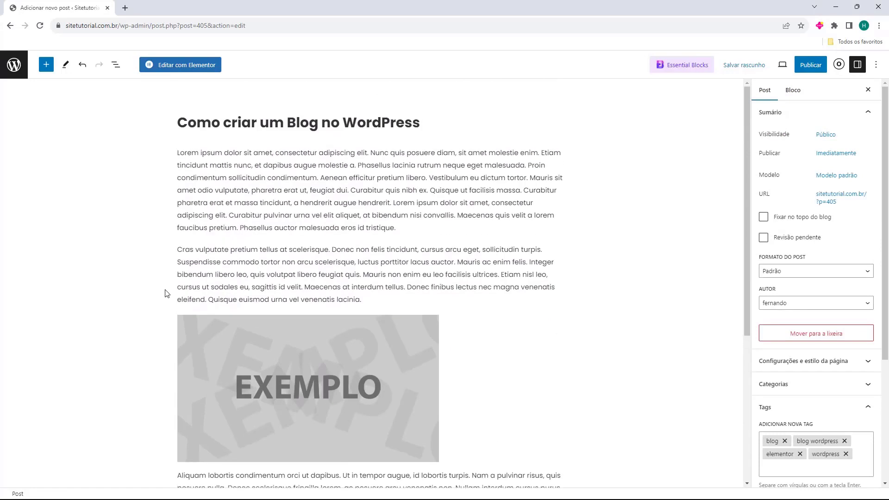
pyautogui.scroll(-1, 163, 287)
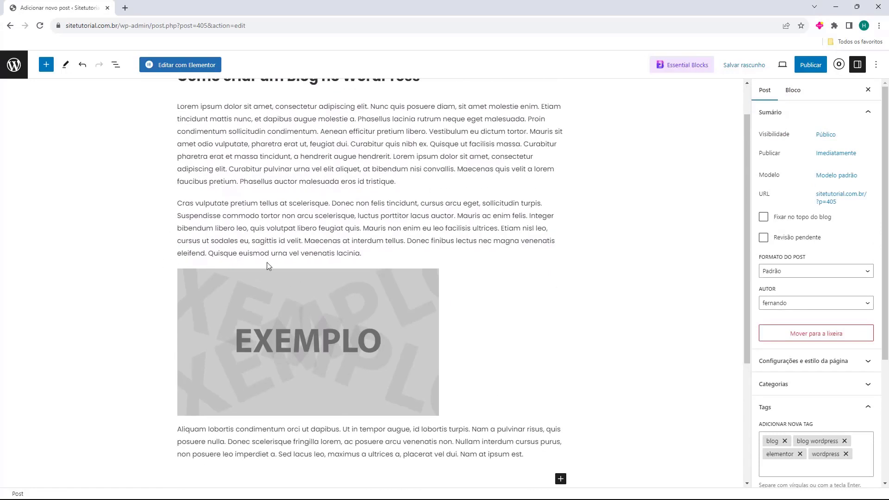
pyautogui.scroll(-3, 267, 262)
# Add a 'Lorem Ipsum' heading below the paragraph and set it to H2
pyautogui.click(391, 339)
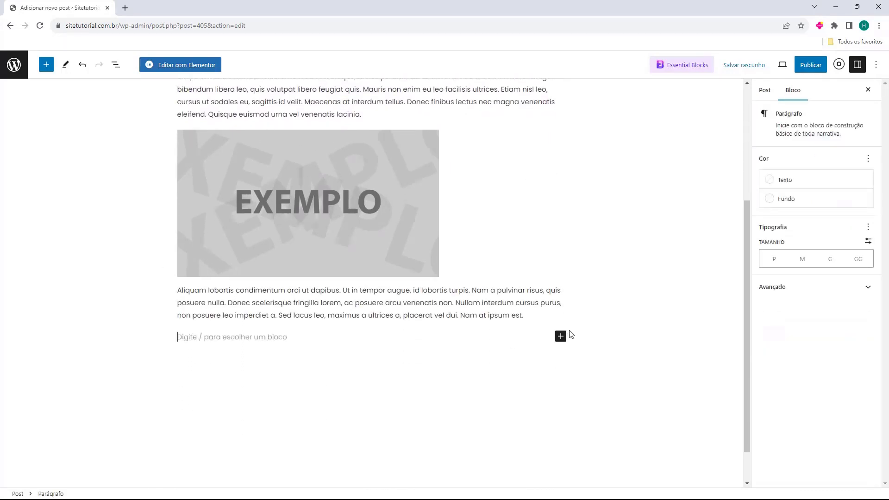
pyautogui.click(562, 336)
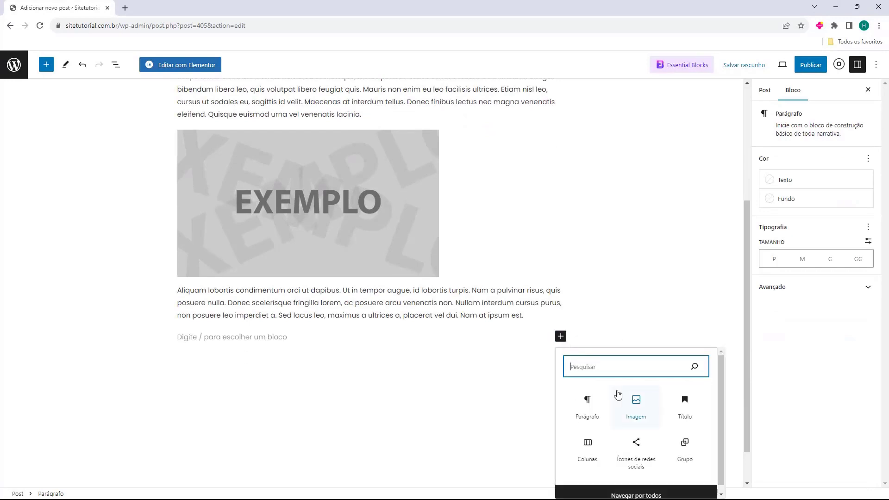
pyautogui.click(686, 409)
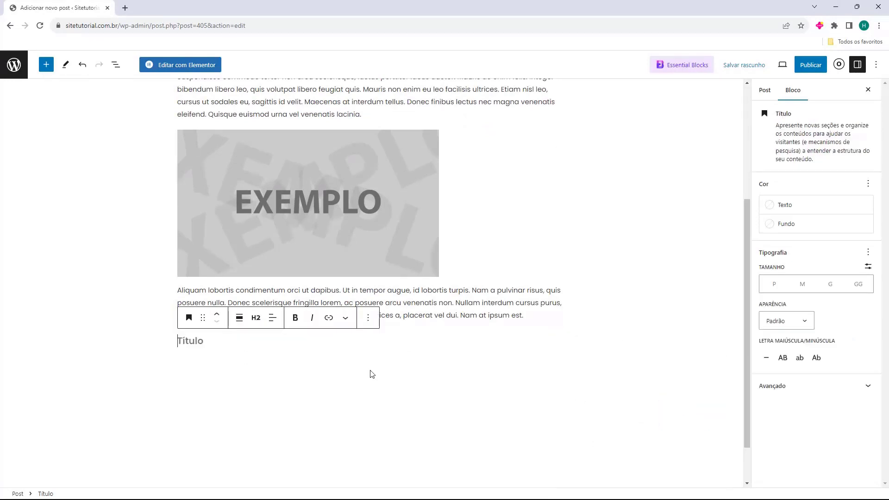
pyautogui.write('Lorem Ipsum')
pyautogui.click(101, 373)
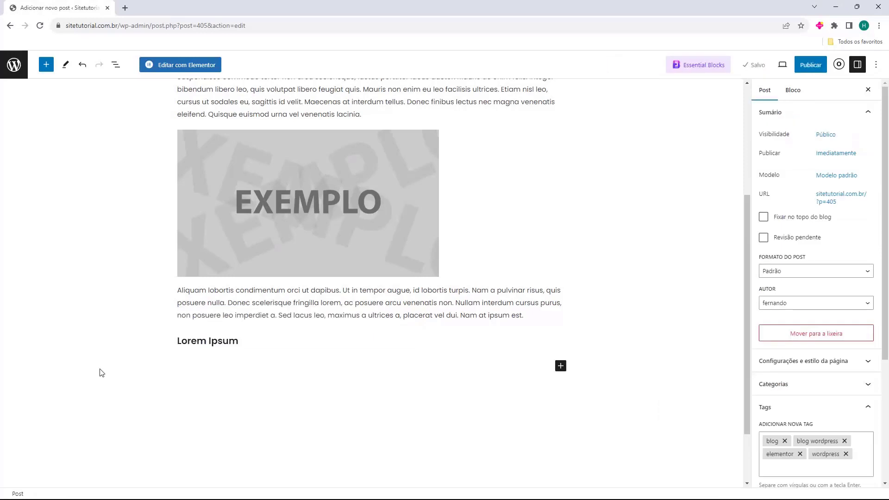
pyautogui.moveTo(238, 341); pyautogui.dragTo(178, 341)
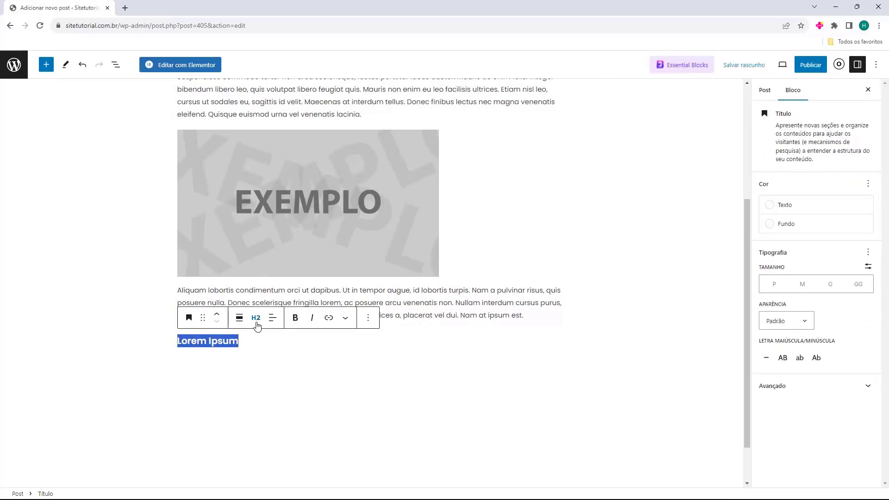
pyautogui.click(256, 318)
pyautogui.click(260, 346)
pyautogui.click(240, 383)
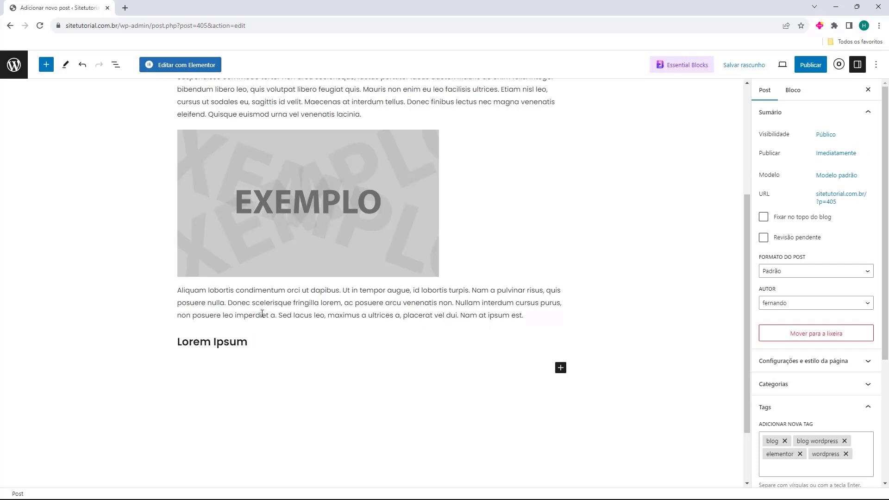
# Paste another copy of the Aliquam paragraph below the Lorem Ipsum heading
pyautogui.write('Aliquam lobortis condimentum orci ut dapibus. Ut in tempor augue, id lobortis turpis. Nam a pulvinar risus, quis posuere nulla. Donec scelerisque fringilla lorem, ac posuere arcu venenatis non. Nullam interdum cursus purus, non posuere leo imperdiet a. Sed lacus leo, maximus a ultrices a, placerat vel dui. Nam at ipsum est.')
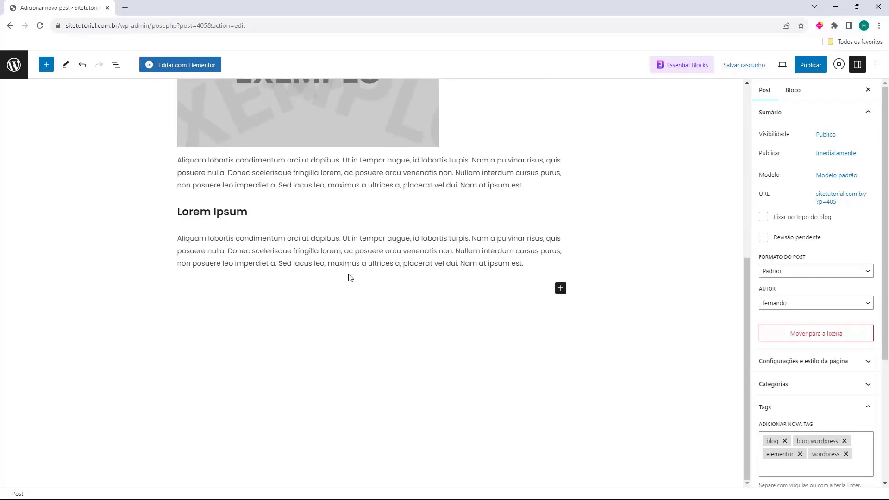
pyautogui.click(355, 285)
pyautogui.click(561, 292)
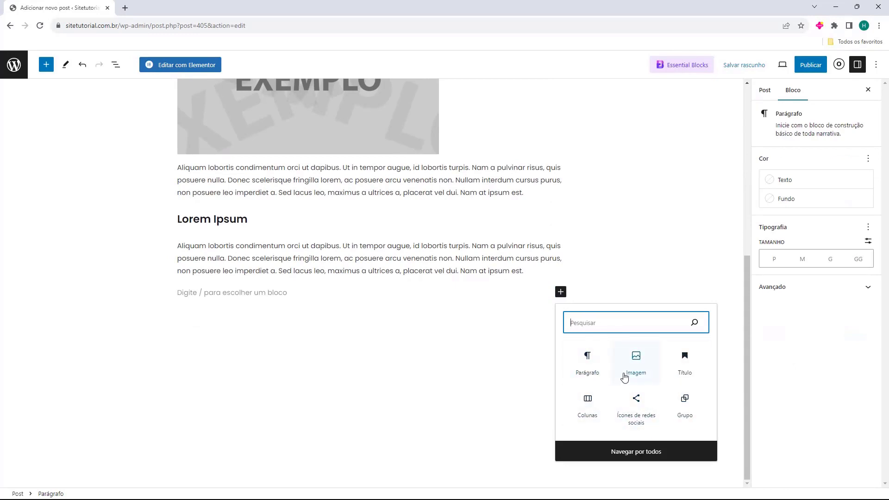
# Add a YouTube embed block and embed the 'Produto de Sucesso' video from its pasted link
pyautogui.write('video')
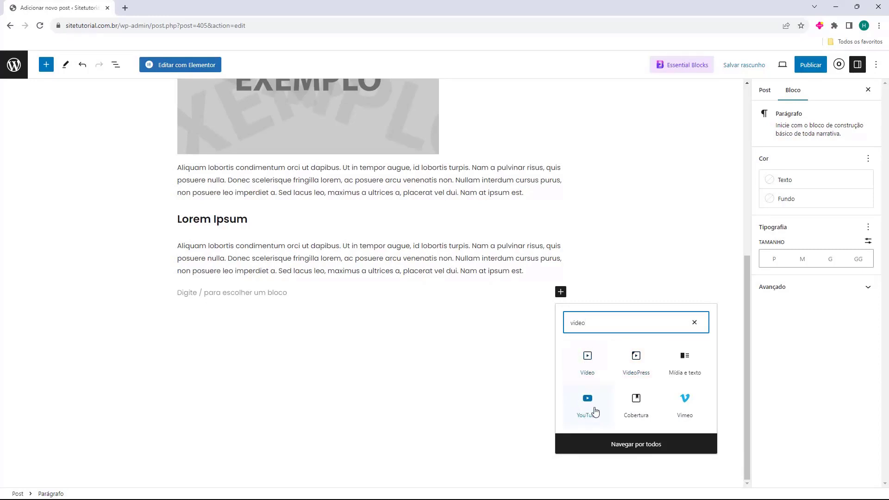
pyautogui.click(582, 407)
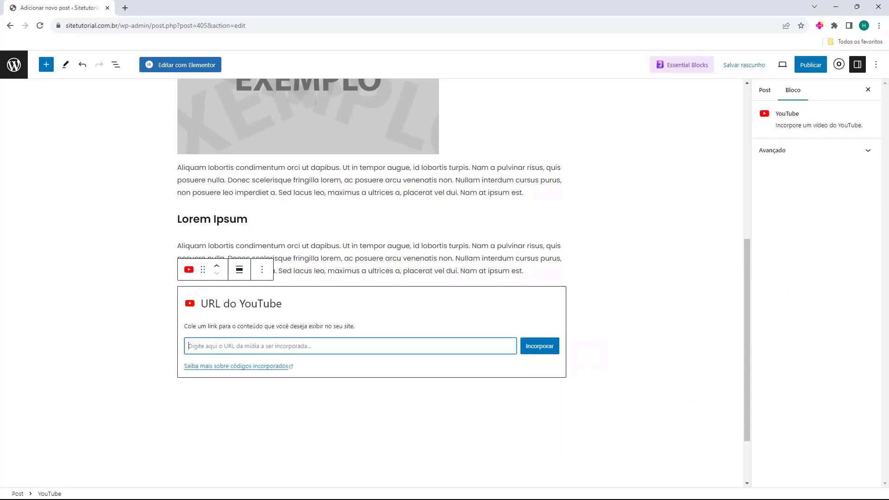
pyautogui.write('https://www.youtube.com/watch?v=T3WOuRP9sRs')
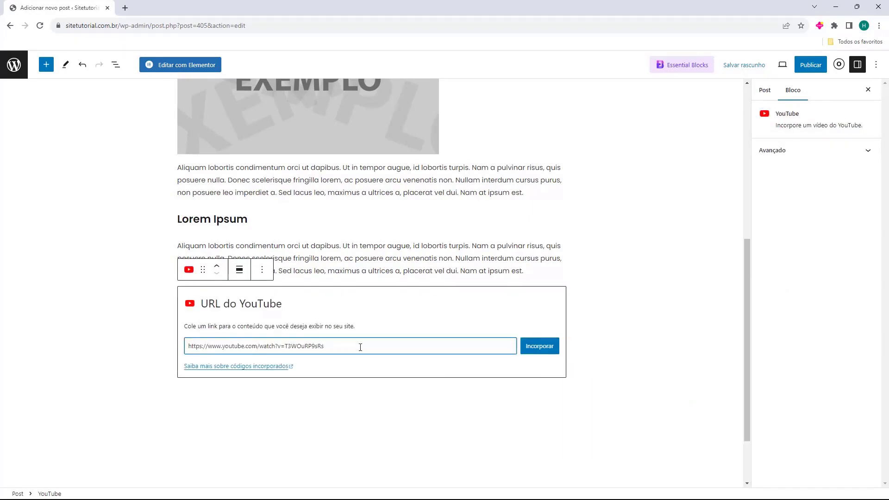
pyautogui.click(528, 347)
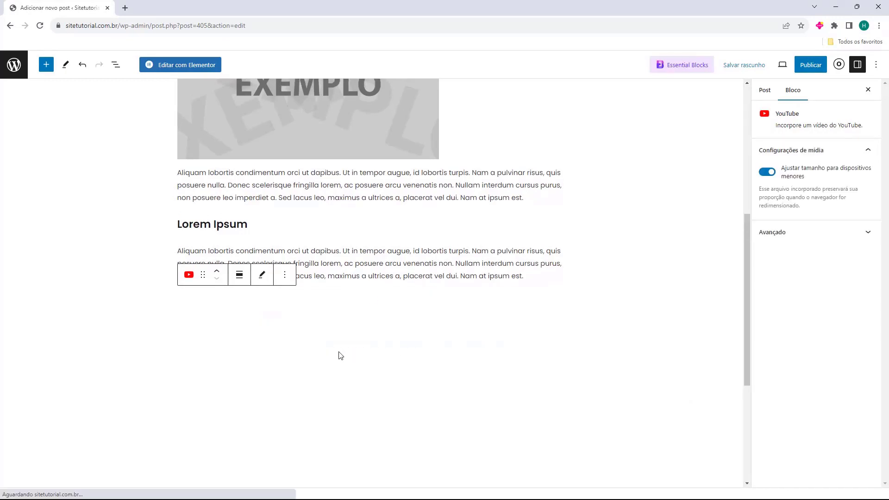
pyautogui.scroll(-2, 336, 355)
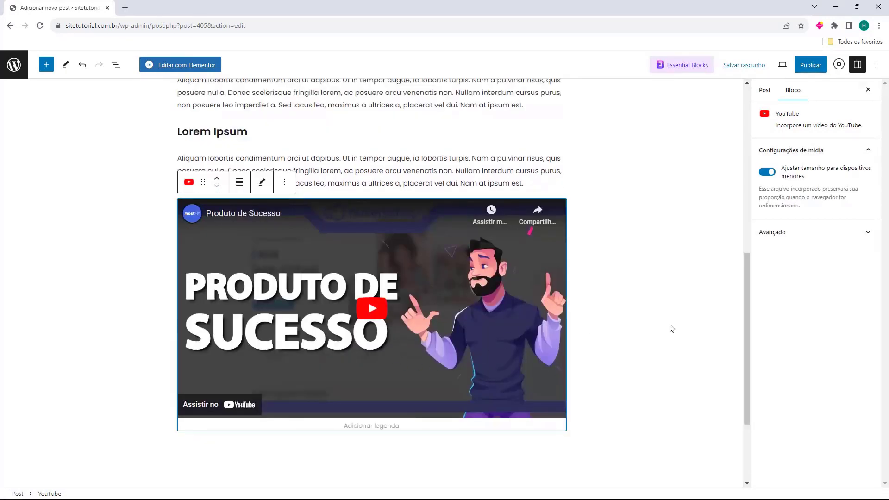
pyautogui.click(636, 328)
pyautogui.click(393, 261)
# Insert a Colunas block below the video with a 50/50 two-column layout
pyautogui.click(686, 377)
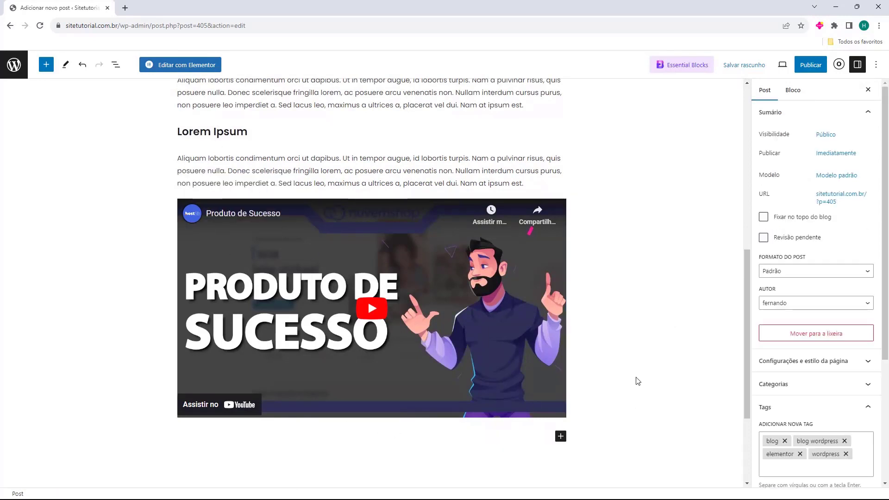
pyautogui.scroll(-2, 434, 338)
pyautogui.click(471, 357)
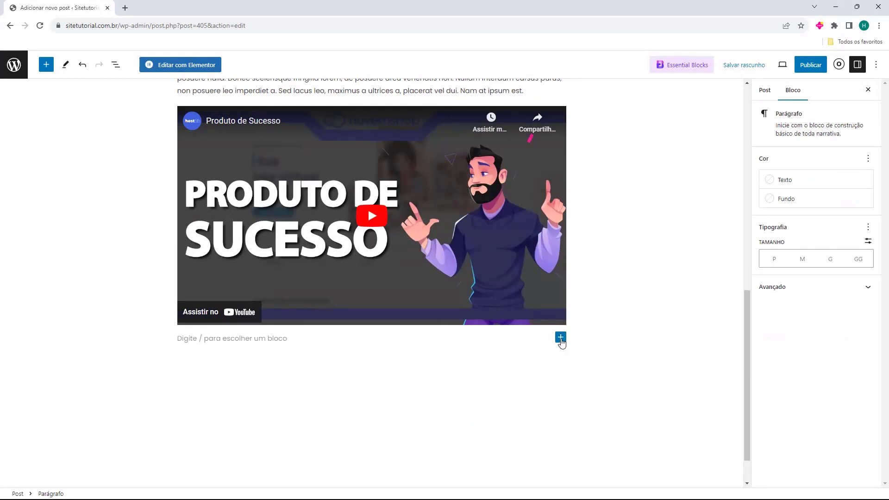
pyautogui.click(560, 339)
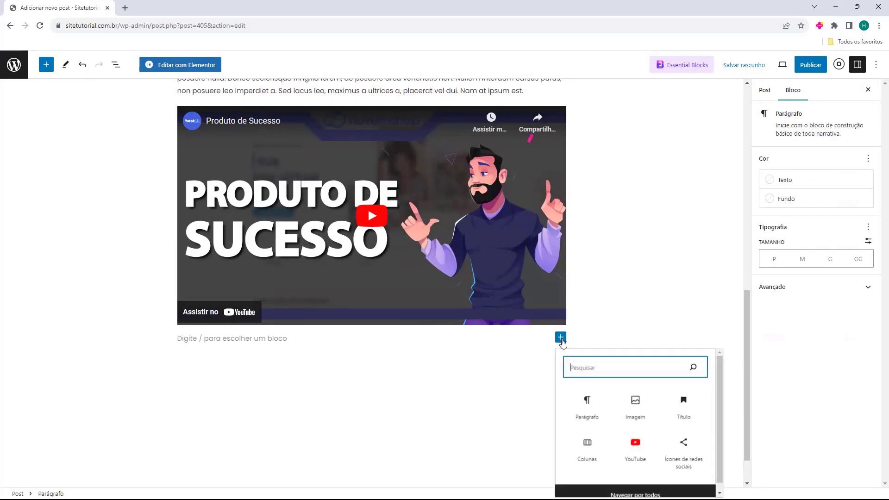
pyautogui.click(584, 458)
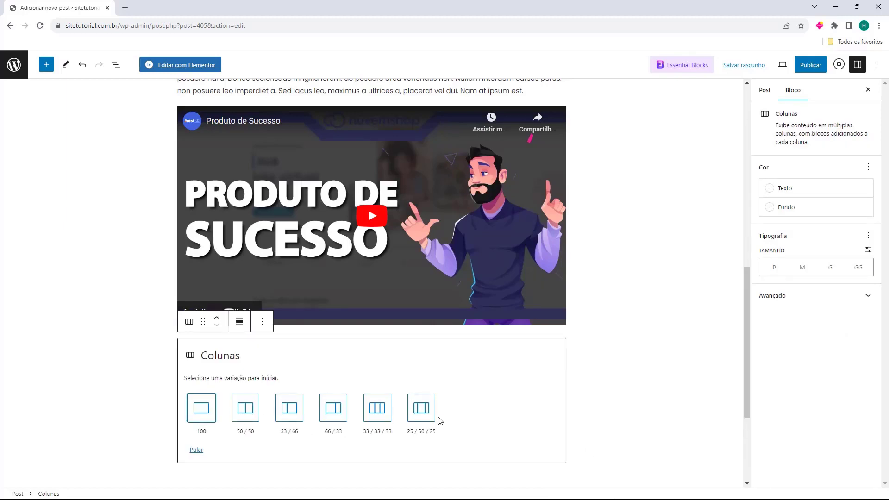
pyautogui.click(249, 413)
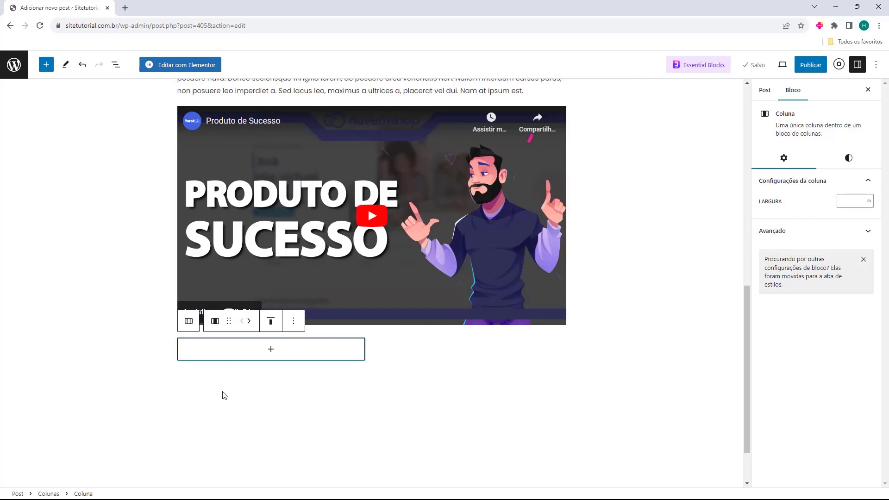
# Add a paragraph to each column, pasting the Cras vulputate and Lorem ipsum texts
pyautogui.click(271, 352)
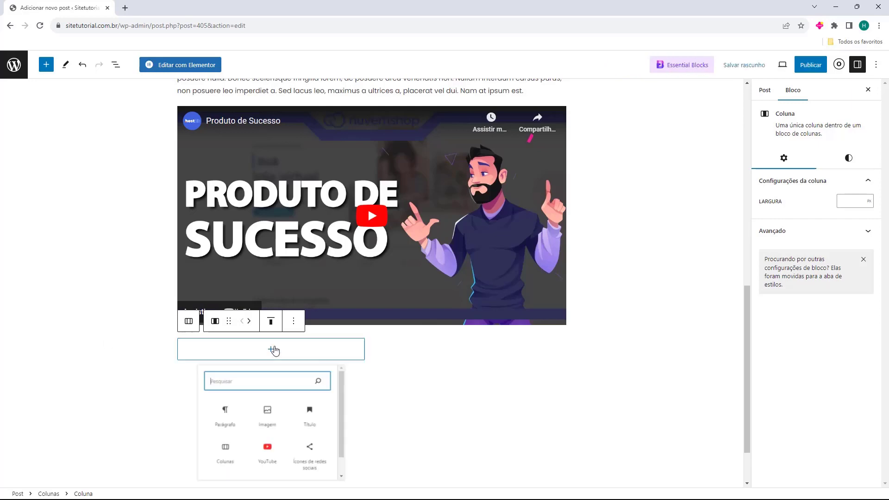
pyautogui.click(216, 439)
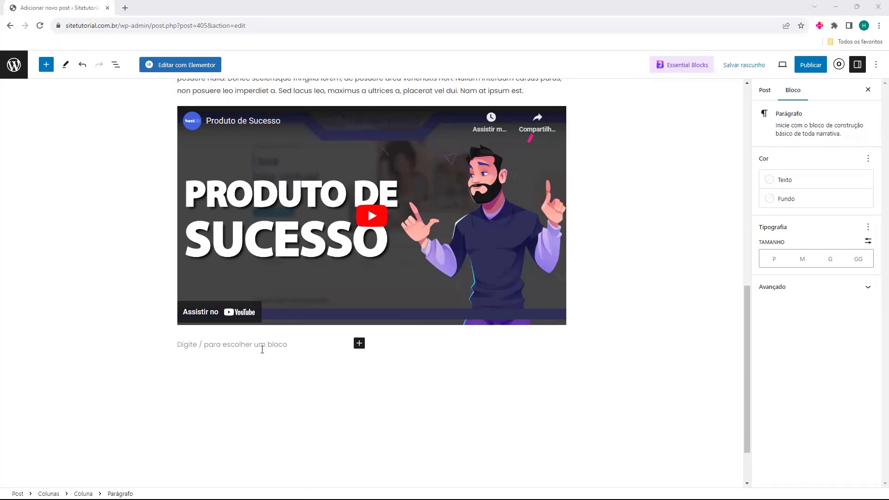
pyautogui.write('Cras vulputate pretium tellus at scelerisque. Donec non felis tincidunt, cursus arcu eget, sollicitudin turpis. Suspendisse commodo tortor non arcu scelerisque, luctus porttitor lacus auctor. Mauris ac enim felis. Integer bibendum libero leo, quis volutpat libero feugiat quis. Mauris non enim eu leo facilisis ultrices. Etiam nisl leo, cursus ut sodales eu, sagittis id velit. Maecenas at interdum tellus. Donec finibus lectus nec magna venenatis eleifend. Quisque euismod urna vel venenatis lacinia.')
pyautogui.click(487, 271)
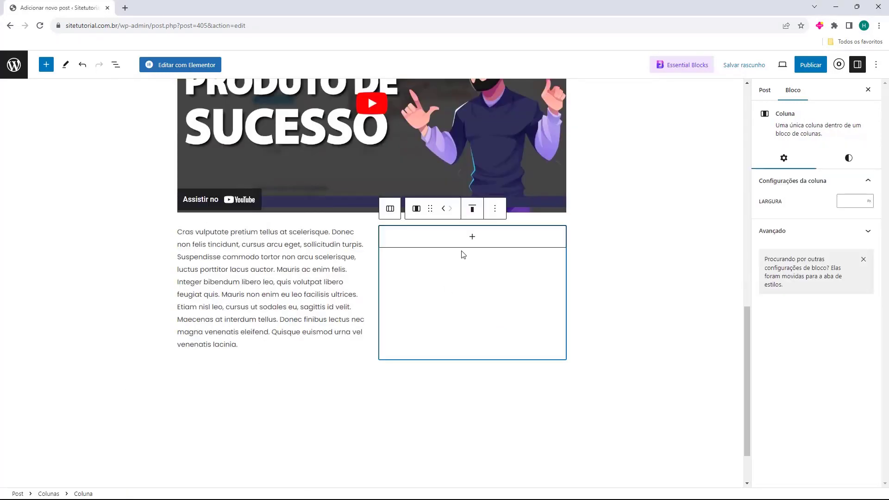
pyautogui.click(472, 236)
pyautogui.click(423, 315)
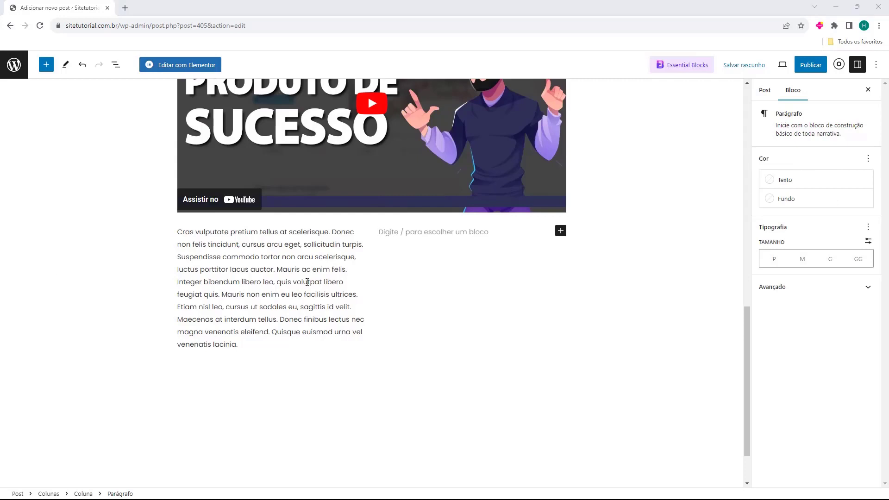
pyautogui.write('Lorem ipsum dolor sit amet, consectetur adipiscing elit. Nunc quis posuere diam, sit amet molestie enim. Etiam tincidunt mattis nunc, et dapibus augue molestie a. Phasellus lacinia rutrum neque eget malesuada. Proin condimentum sollicitudin condimentum. Aenean efficitur pretium libero. Vestibulum eu dictum tortor. Mauris sit amet odio vulputate, pharetra erat ut, feugiat dui. Curabitur quis nibh ex. Quisque ut facilisis massa. Curabitur pharetra erat et massa tincidunt, a hendrerit augue hendrerit. Lorem ipsum dolor sit amet, consectetur adipiscing elit. Curabitur pulvinar urna vel elit aliquet, at bibendum nisi convallis. Maecenas quis velit a lorem faucibus pretium. Phasellus auctor malesuada eros id tristique.')
pyautogui.click(308, 333)
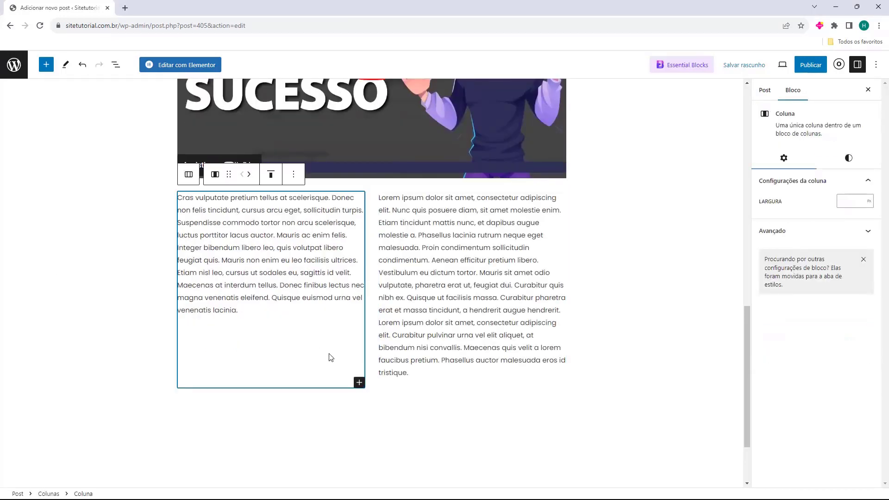
pyautogui.click(359, 382)
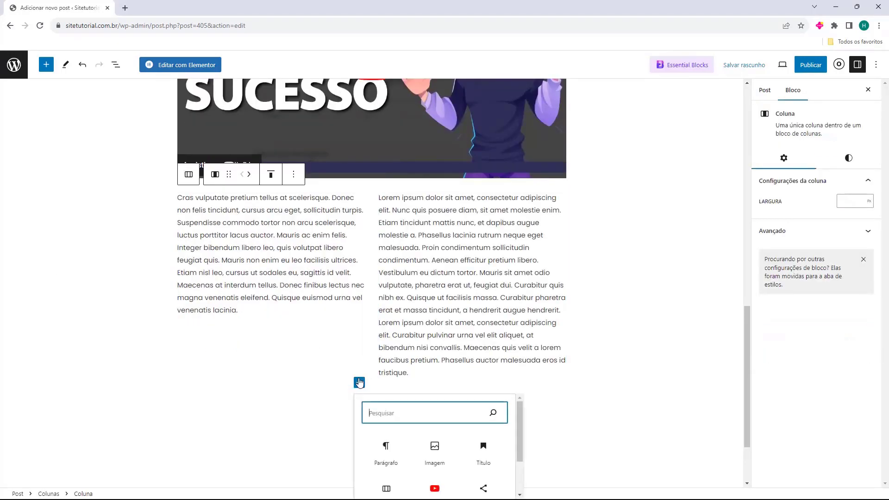
pyautogui.click(632, 360)
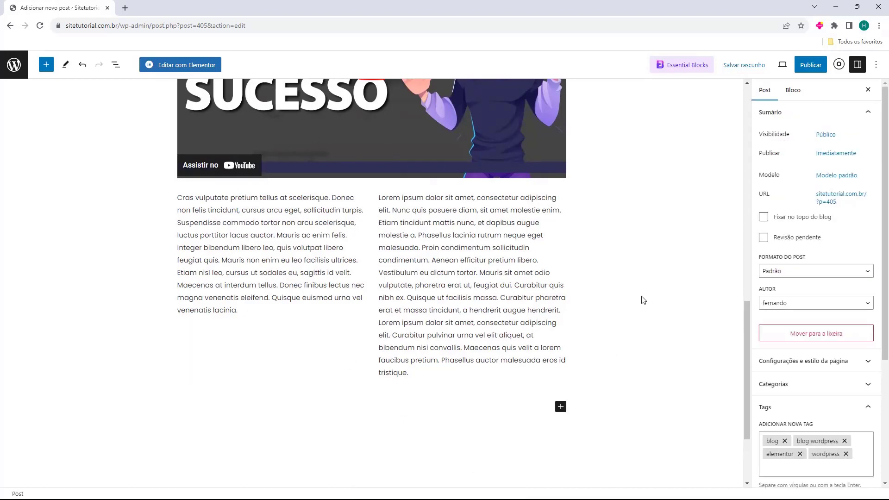
# Publish 'Como criar um Blog no WordPress' via Publicar, confirm, and view the live post
pyautogui.click(384, 347)
pyautogui.click(351, 361)
pyautogui.click(393, 354)
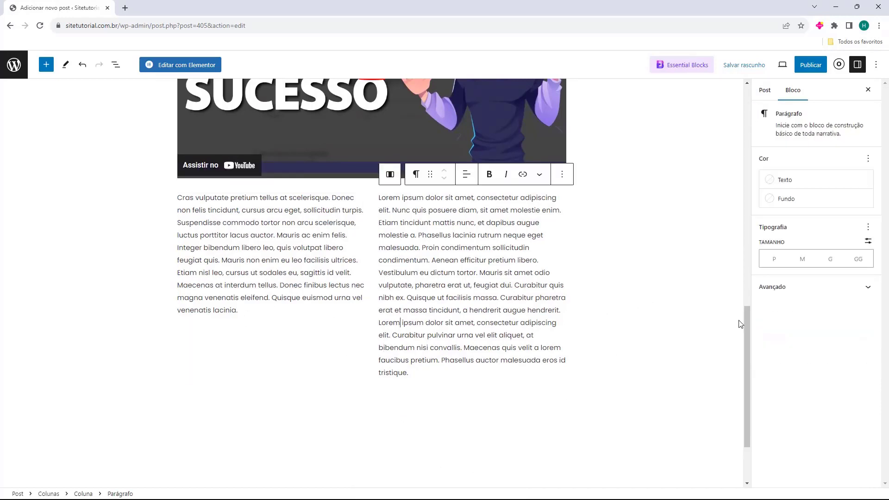
pyautogui.click(669, 312)
pyautogui.scroll(10, 597, 329)
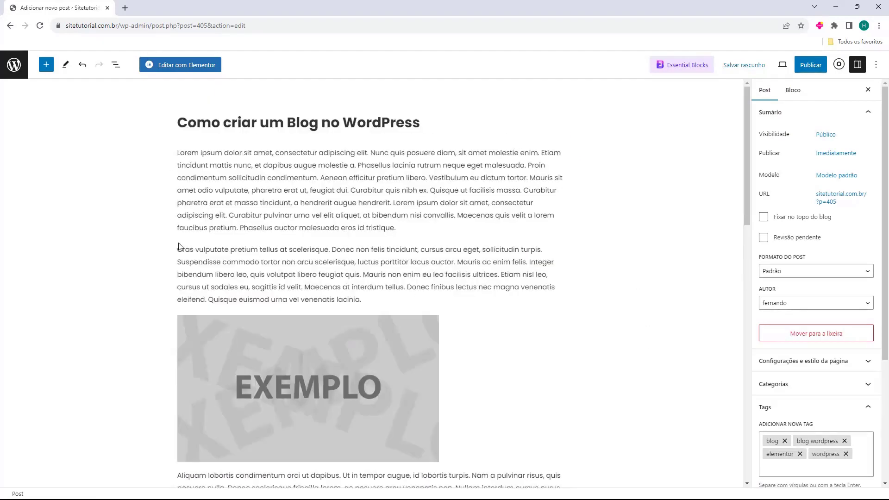
pyautogui.scroll(-15, 172, 230)
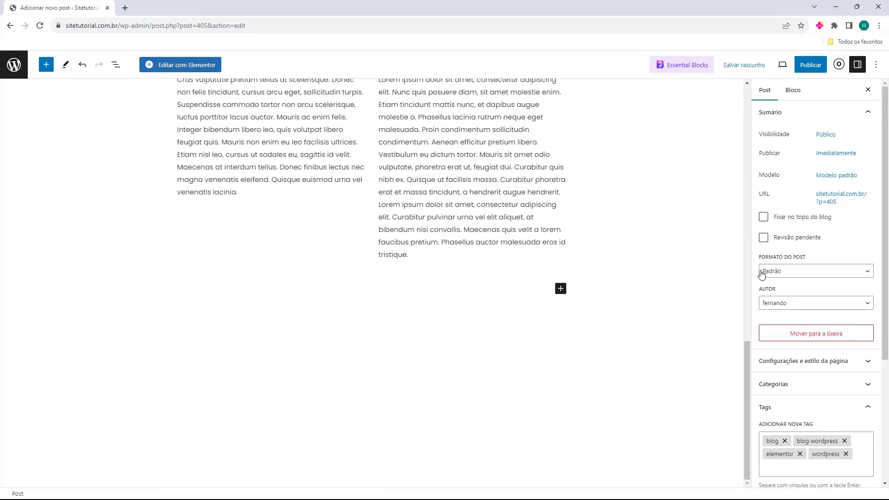
pyautogui.scroll(10, 617, 269)
pyautogui.scroll(4, 515, 259)
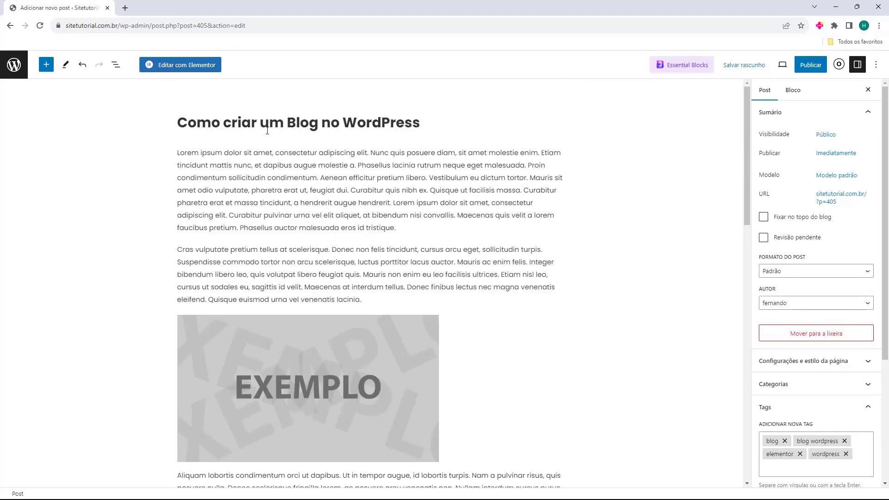
pyautogui.click(804, 66)
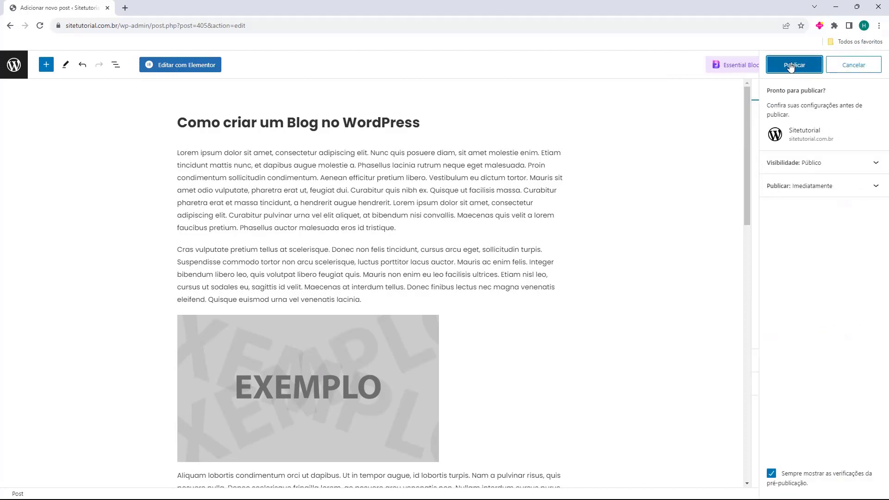
pyautogui.click(791, 66)
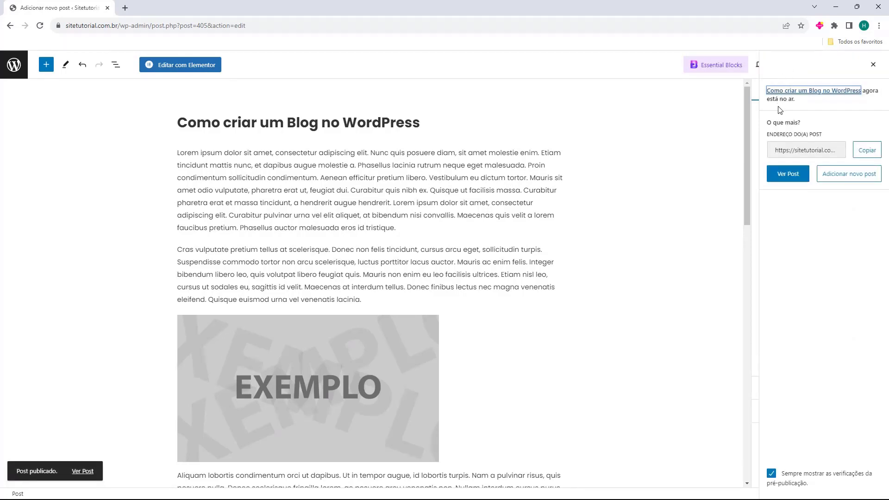
pyautogui.click(784, 179)
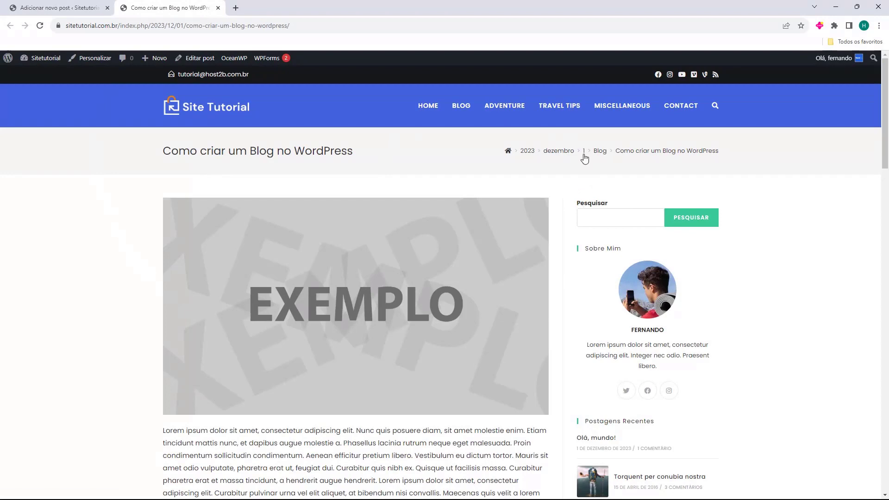
# Scroll through the published post and jump back to its top
pyautogui.scroll(-9, 182, 154)
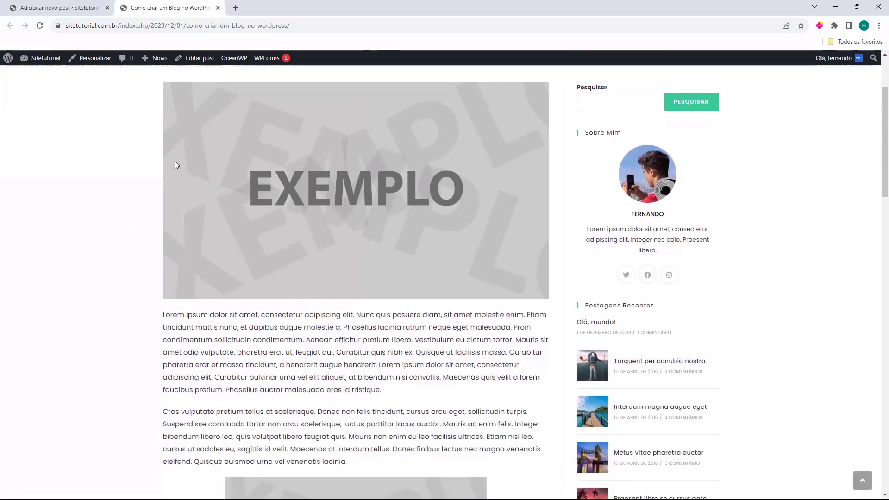
pyautogui.scroll(-11, 324, 109)
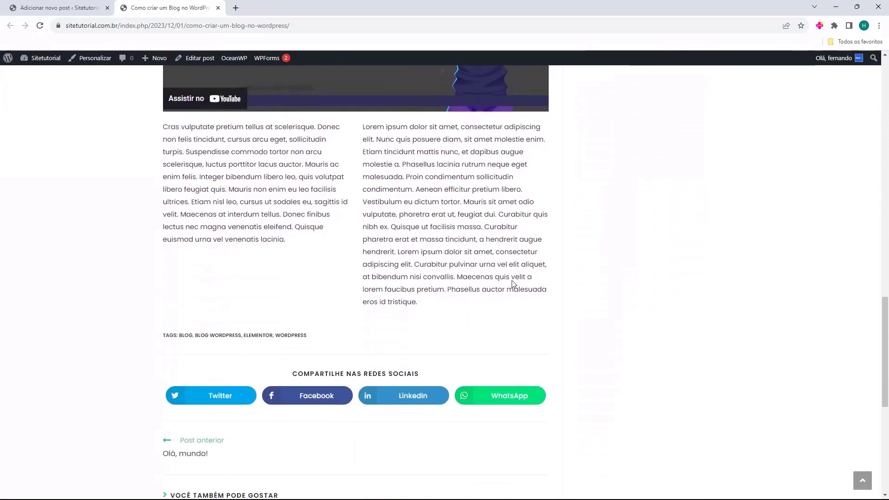
pyautogui.scroll(-1, 463, 363)
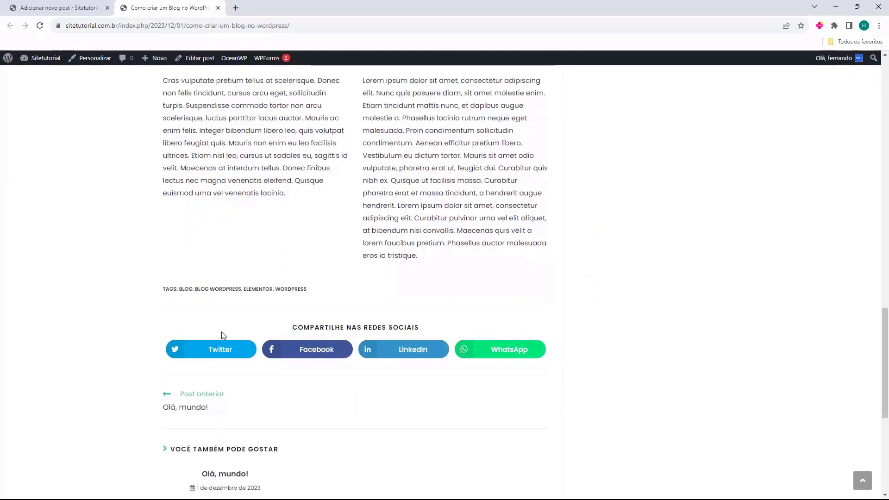
pyautogui.scroll(-2, 239, 324)
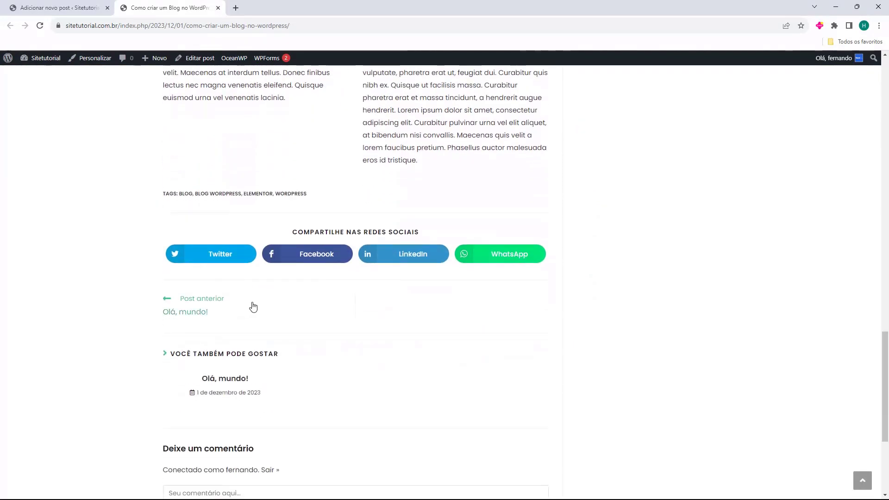
pyautogui.press('Home')
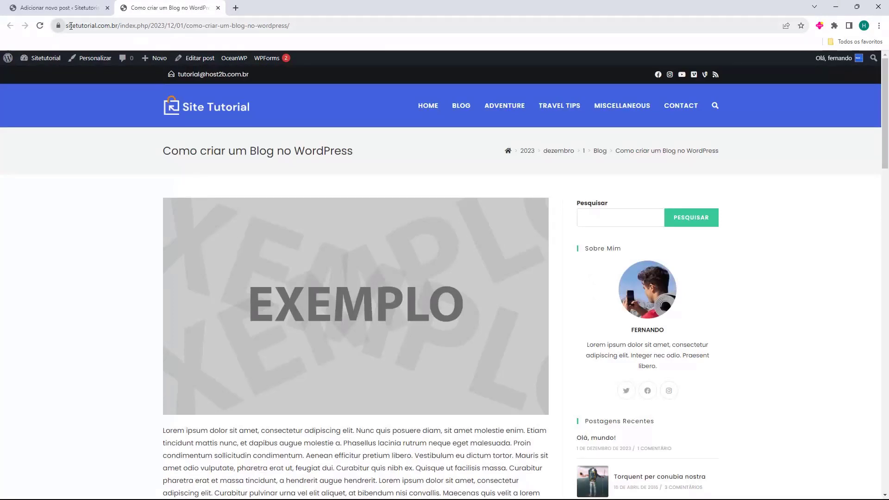
# Inspect the dated permalink /2023/12/01/como-criar-um-blog-no-wordpress/, then go back to the editor tab
pyautogui.doubleClick(89, 25)
pyautogui.click(137, 26)
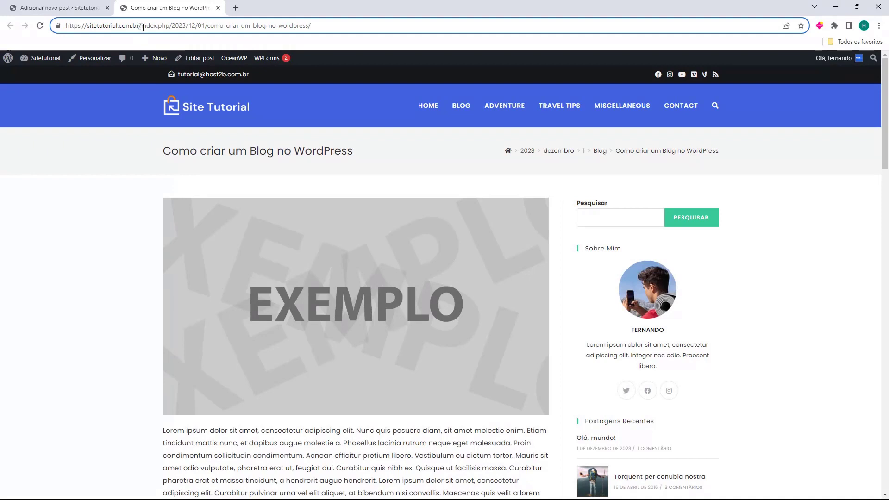
pyautogui.moveTo(173, 26); pyautogui.dragTo(68, 28)
pyautogui.click(317, 26)
pyautogui.click(68, 28)
pyautogui.moveTo(317, 26); pyautogui.dragTo(66, 27)
pyautogui.click(65, 28)
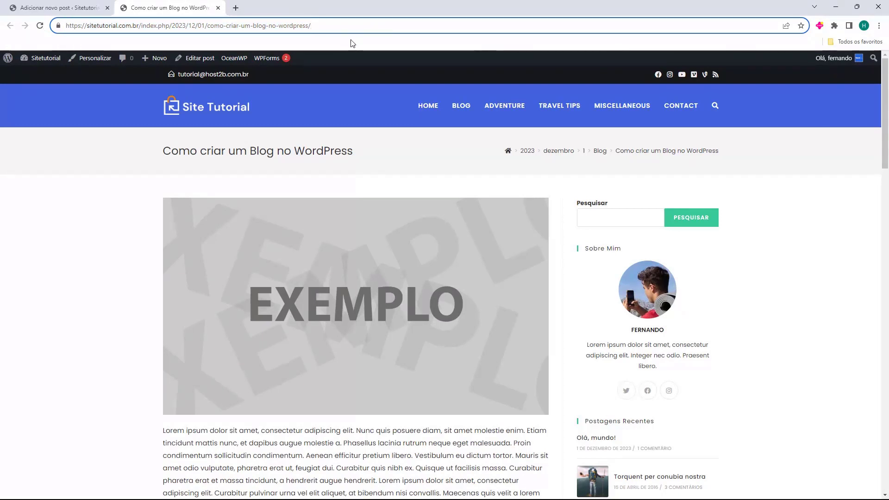
pyautogui.moveTo(345, 26); pyautogui.dragTo(119, 27)
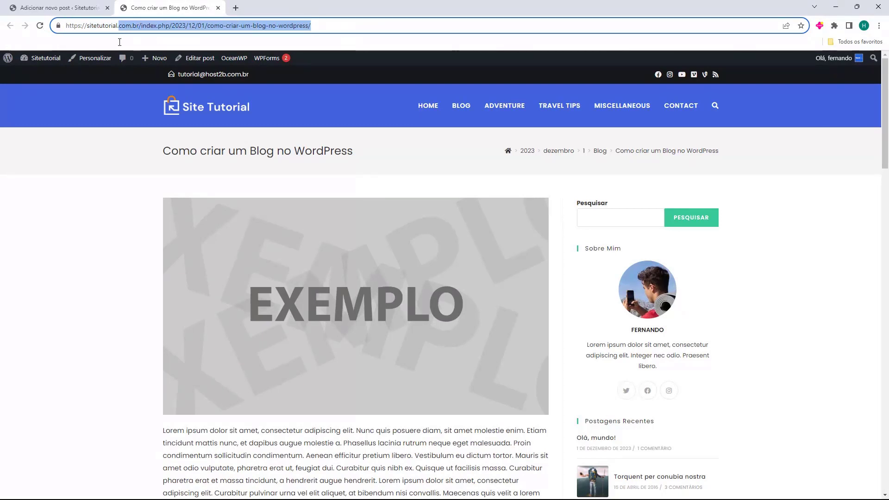
pyautogui.click(76, 3)
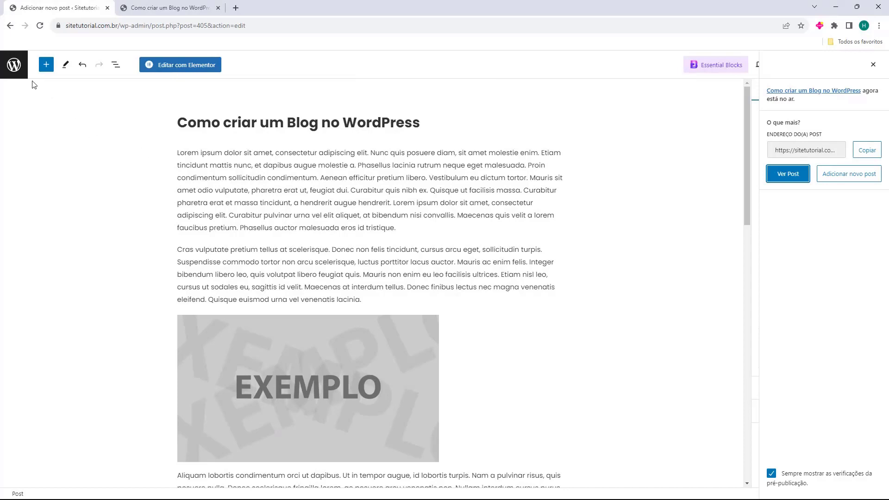
# Set Links permanentes to 'Nome do post' (/%postname%/) and save the changes
pyautogui.click(14, 66)
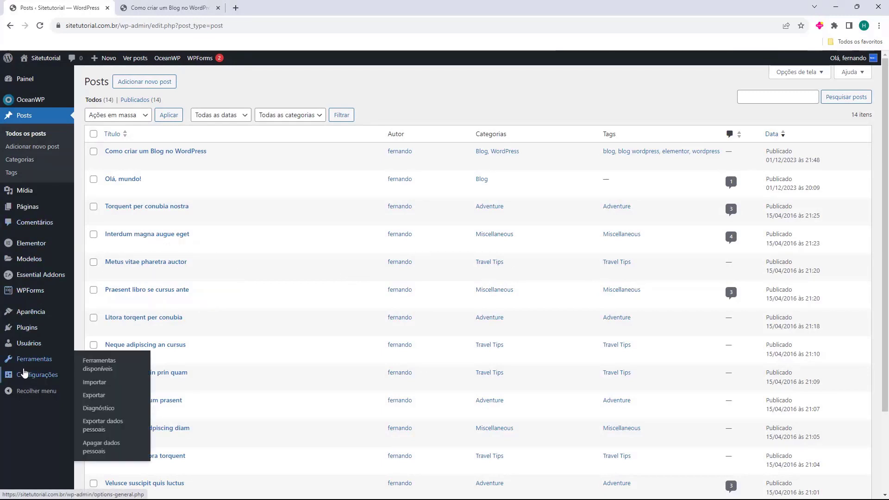
pyautogui.moveTo(24, 374)
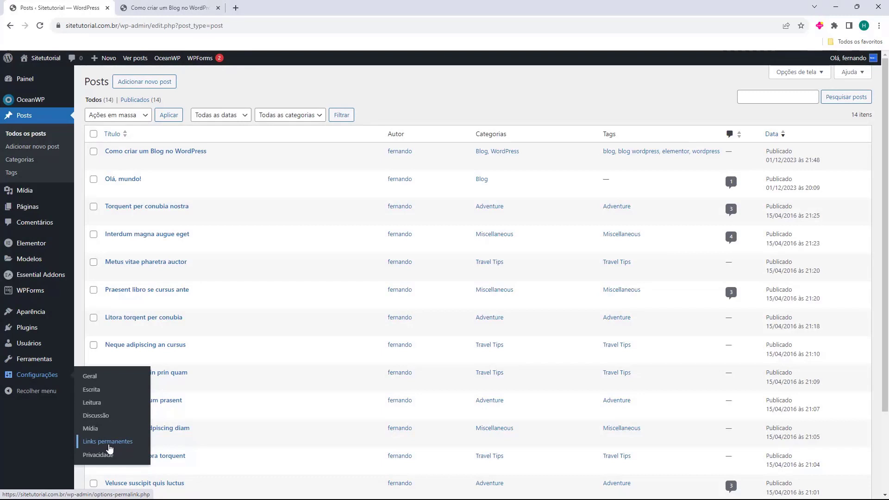
pyautogui.click(109, 443)
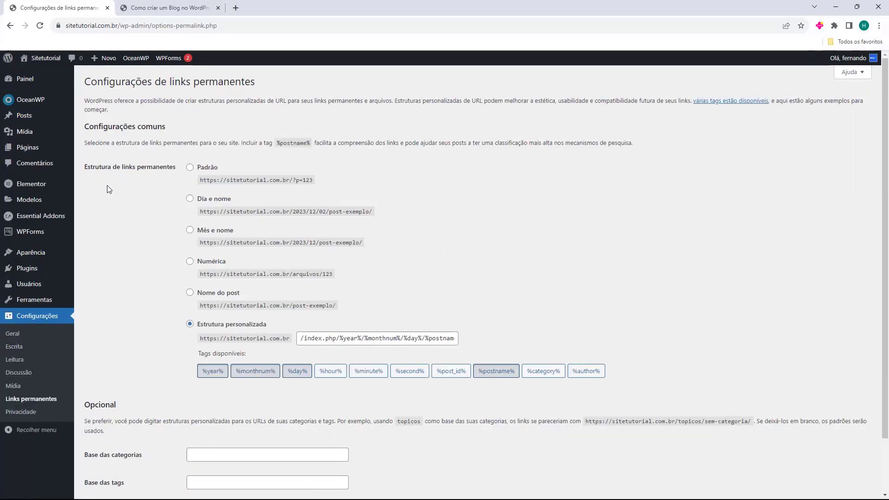
pyautogui.moveTo(94, 168); pyautogui.dragTo(130, 165)
pyautogui.click(127, 181)
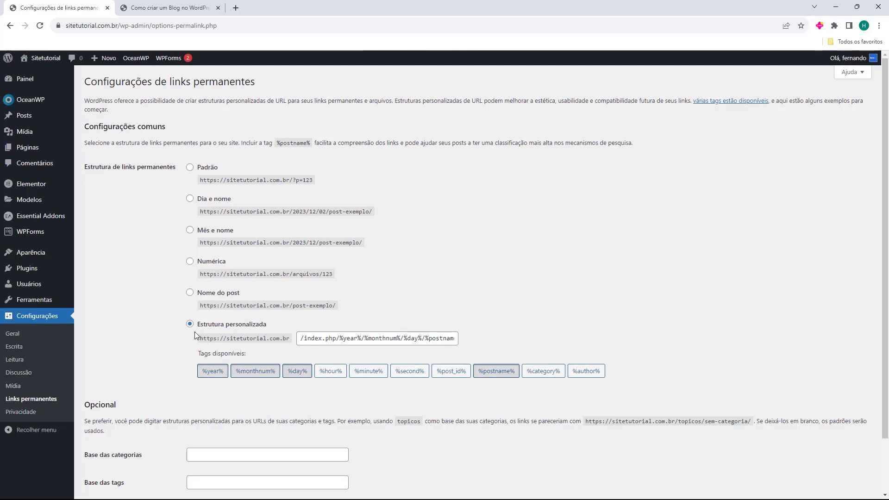
pyautogui.click(190, 292)
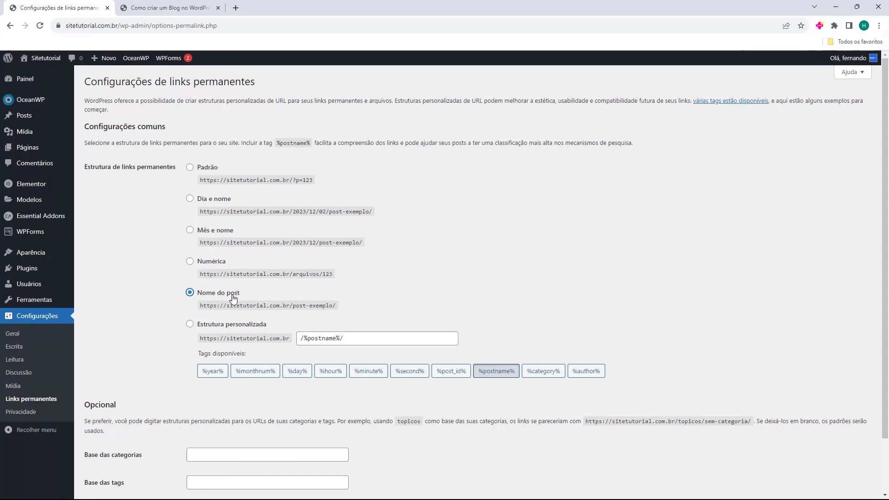
pyautogui.scroll(-2, 171, 229)
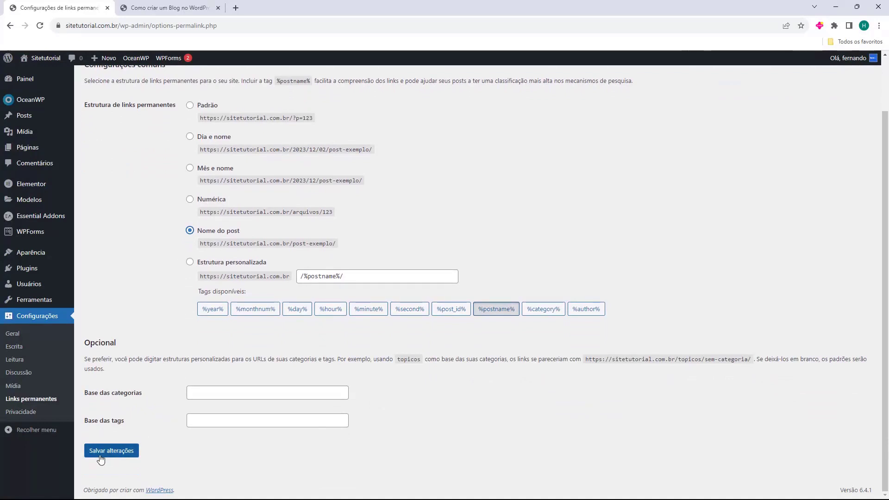
pyautogui.click(119, 457)
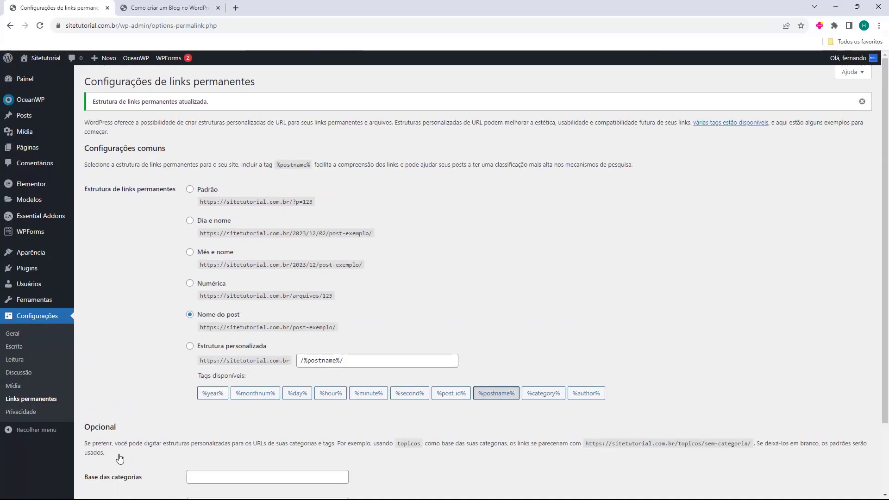
pyautogui.click(169, 8)
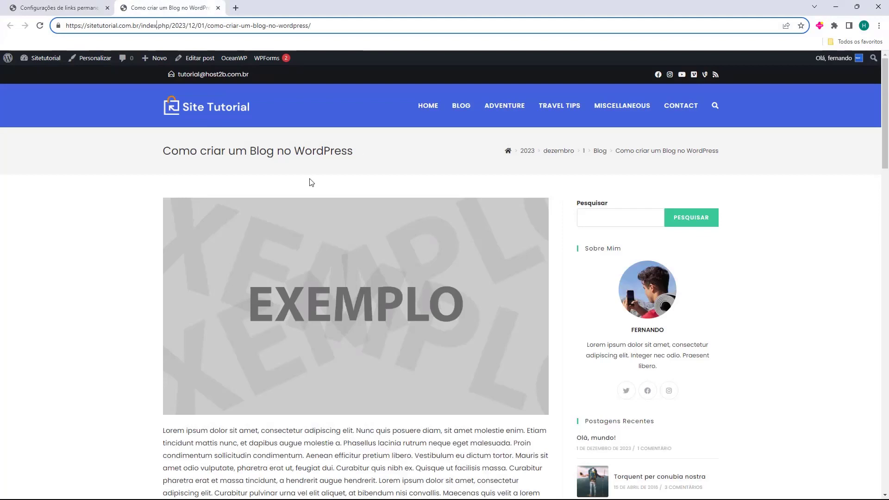
# Reload the post's old dated address and confirm it now shows page not found
pyautogui.click(41, 27)
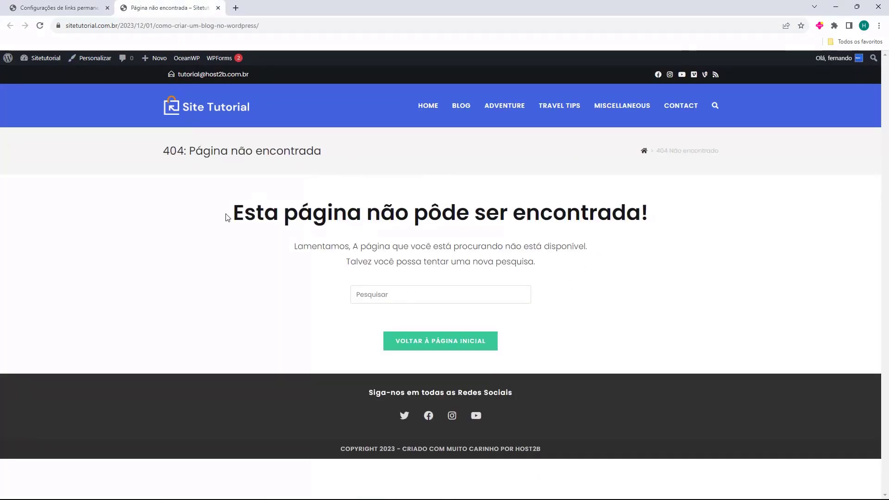
pyautogui.moveTo(232, 217); pyautogui.dragTo(581, 218)
pyautogui.click(109, 81)
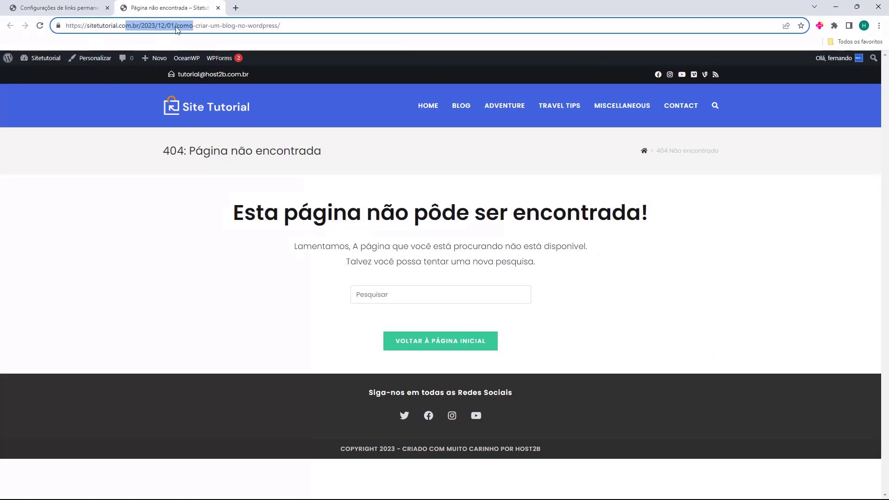
# Reopen the post from the BLOG listing at its new /como-criar-um-blog-no-wordpress/ address
pyautogui.click(461, 116)
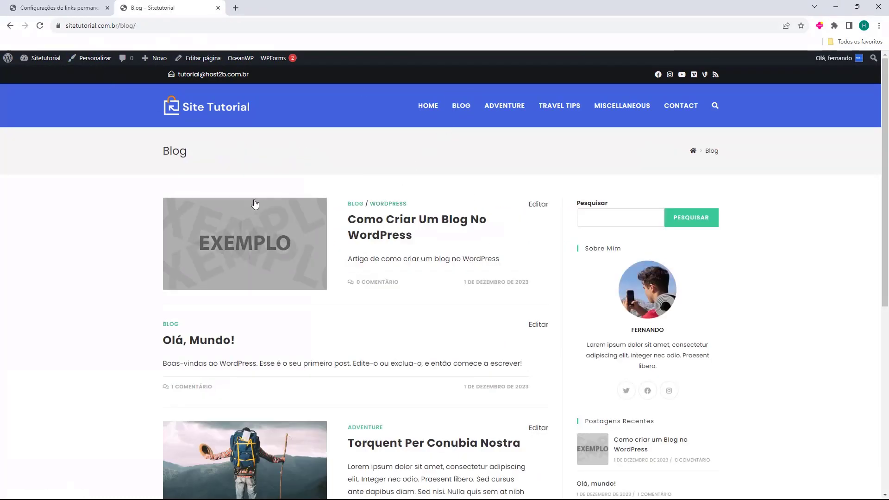
pyautogui.click(363, 227)
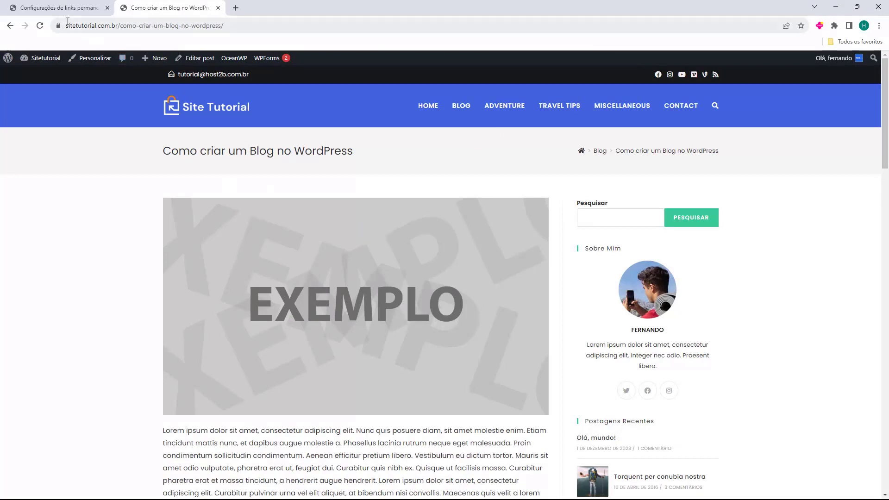
pyautogui.click(119, 28)
pyautogui.click(166, 26)
pyautogui.moveTo(153, 58)
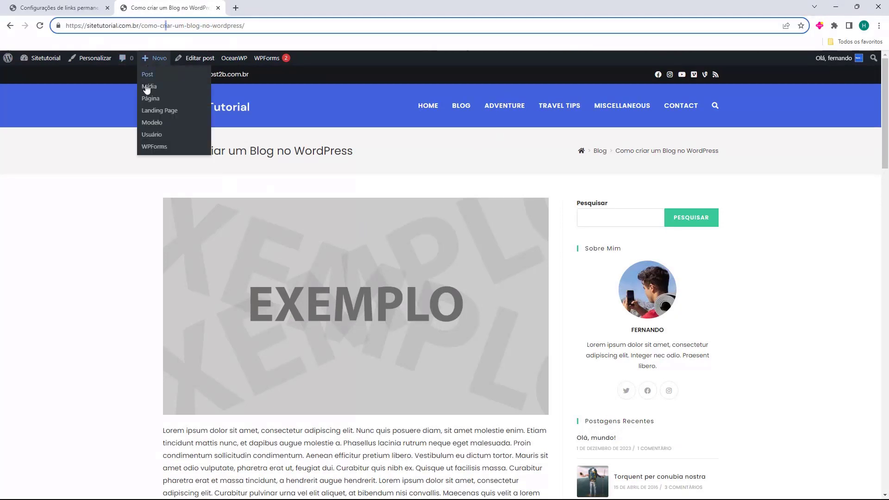
pyautogui.click(103, 198)
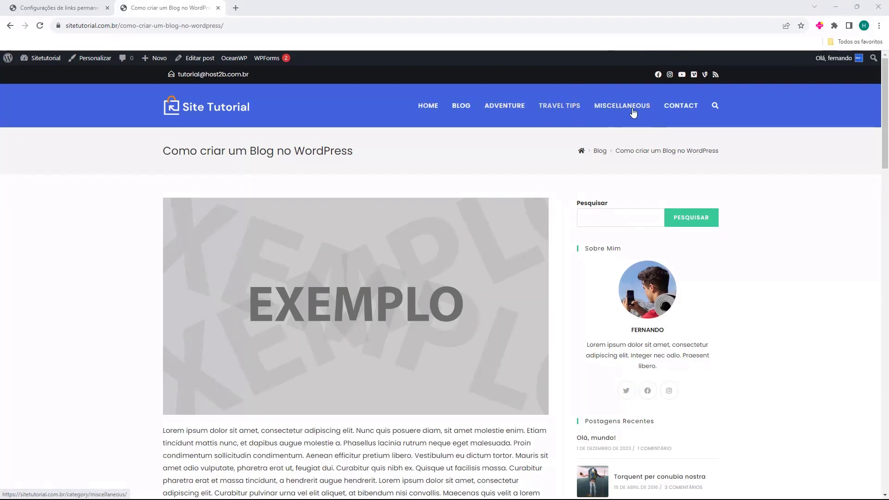
pyautogui.click(429, 110)
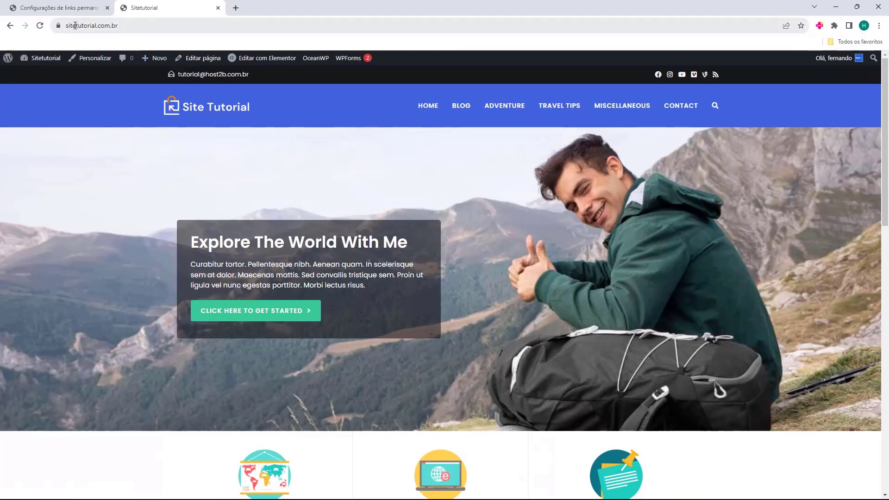
# Scroll the home page and browse the Adventure, Travel Tips and Miscellaneous category pages
pyautogui.scroll(-10, 239, 225)
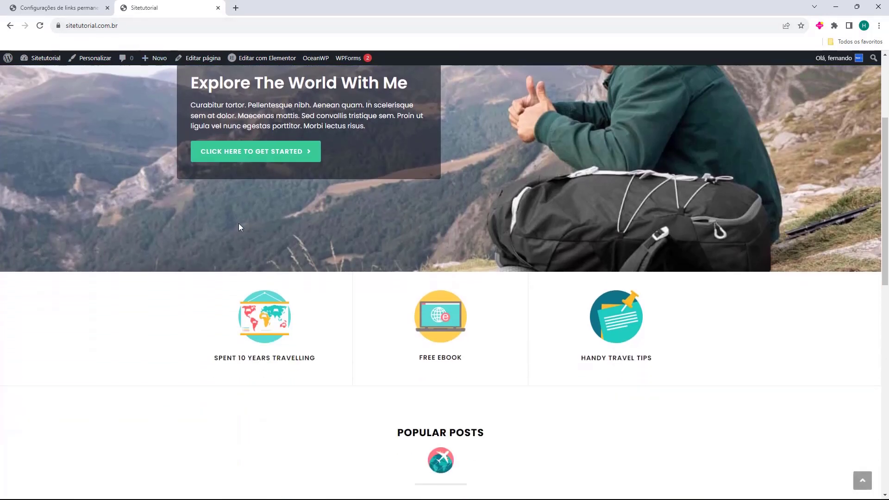
pyautogui.scroll(-5, 527, 408)
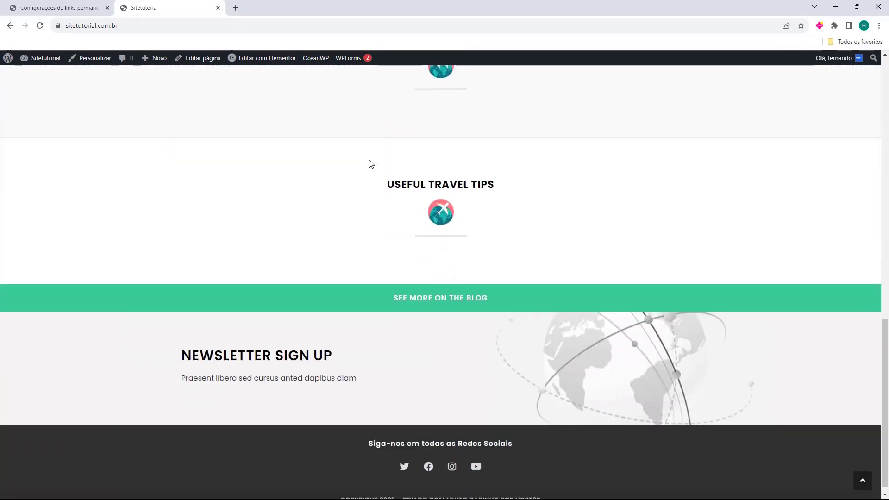
pyautogui.press('Home')
pyautogui.click(500, 107)
pyautogui.click(563, 112)
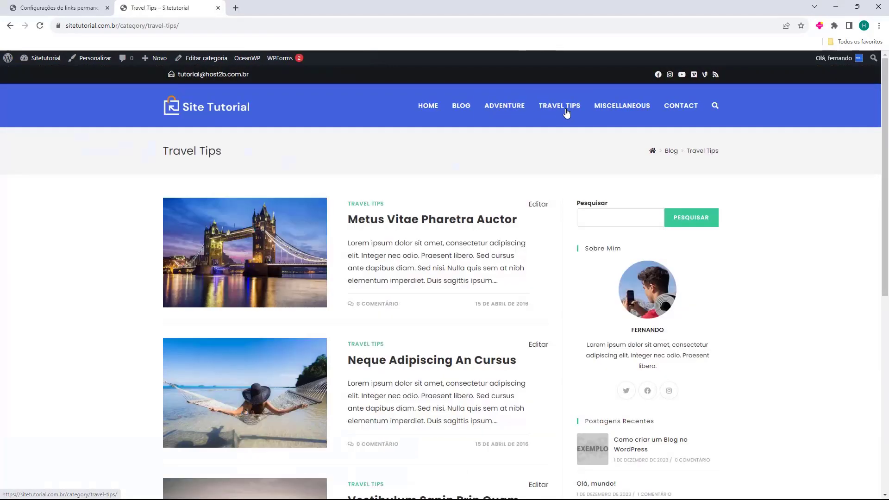
pyautogui.click(611, 111)
pyautogui.click(566, 111)
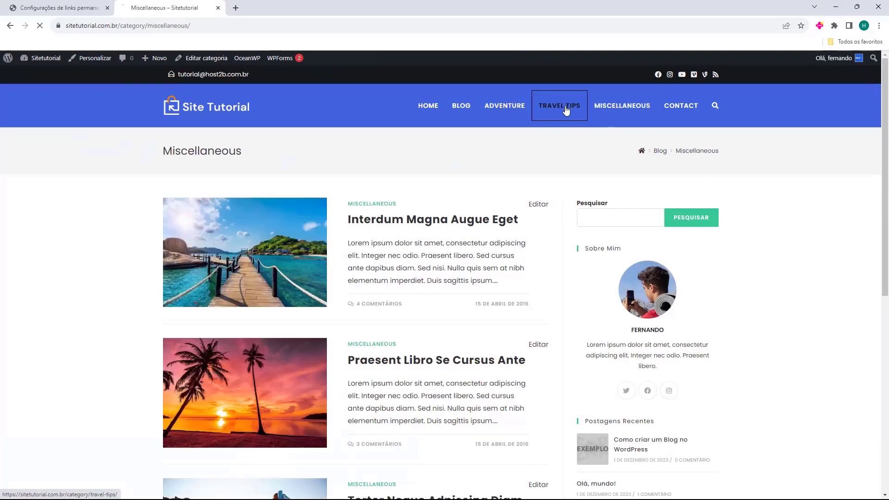
pyautogui.click(520, 111)
# View the Contact page, then the home page's Newsletter Sign Up section
pyautogui.click(682, 109)
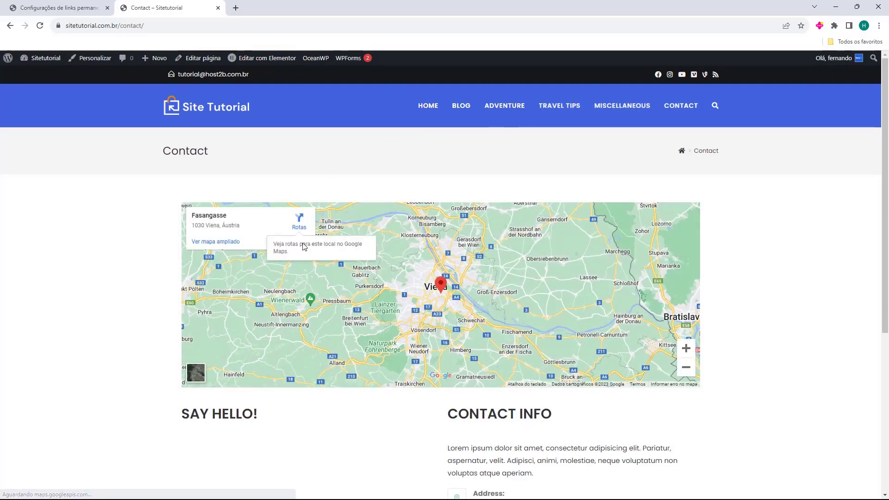
pyautogui.scroll(-3, 253, 299)
pyautogui.scroll(-2, 383, 376)
pyautogui.scroll(5, 393, 361)
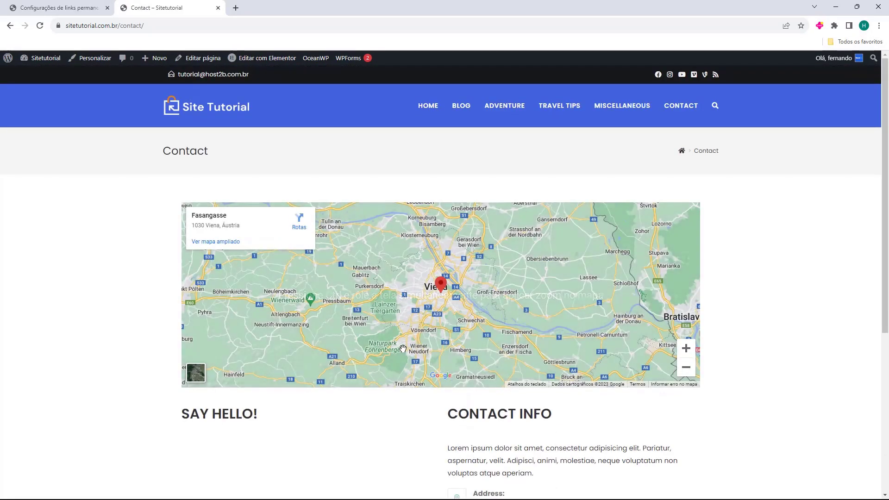
pyautogui.click(421, 111)
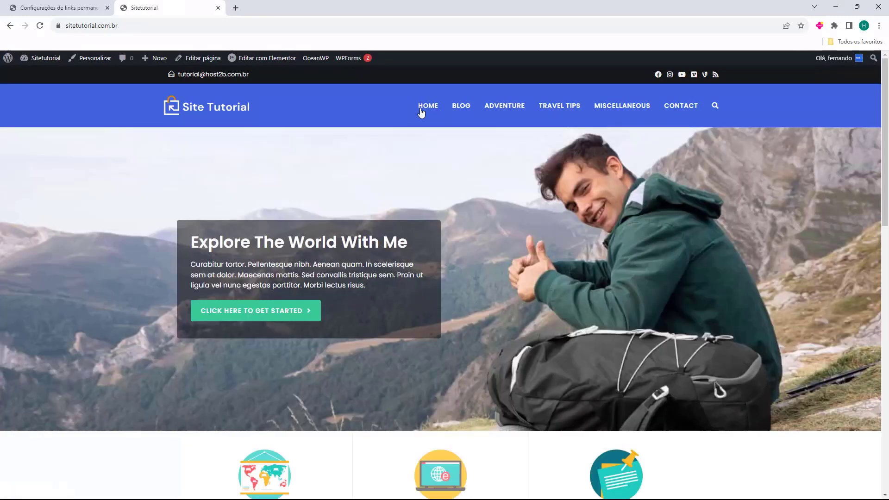
pyautogui.click(681, 111)
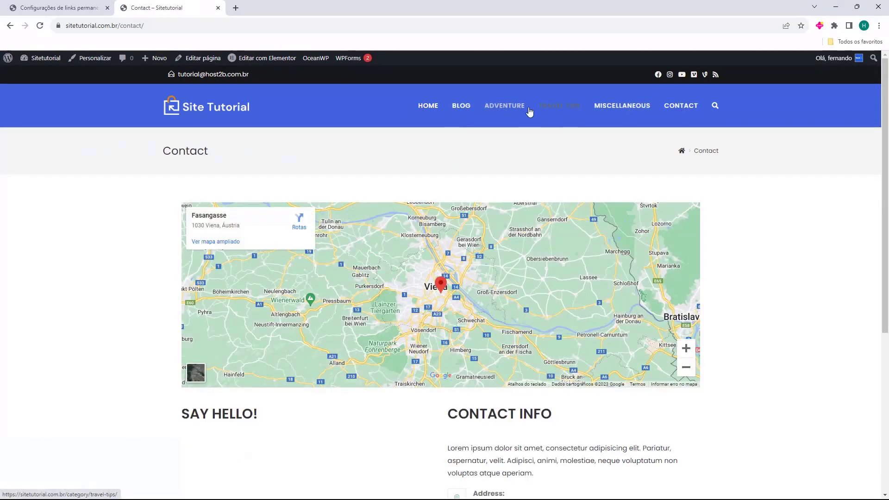
pyautogui.click(427, 108)
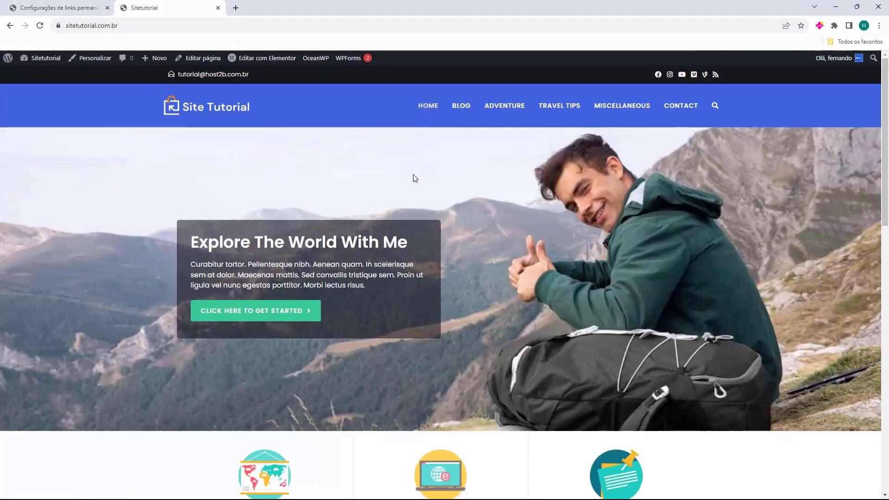
pyautogui.scroll(-2, 419, 168)
pyautogui.scroll(-10, 419, 168)
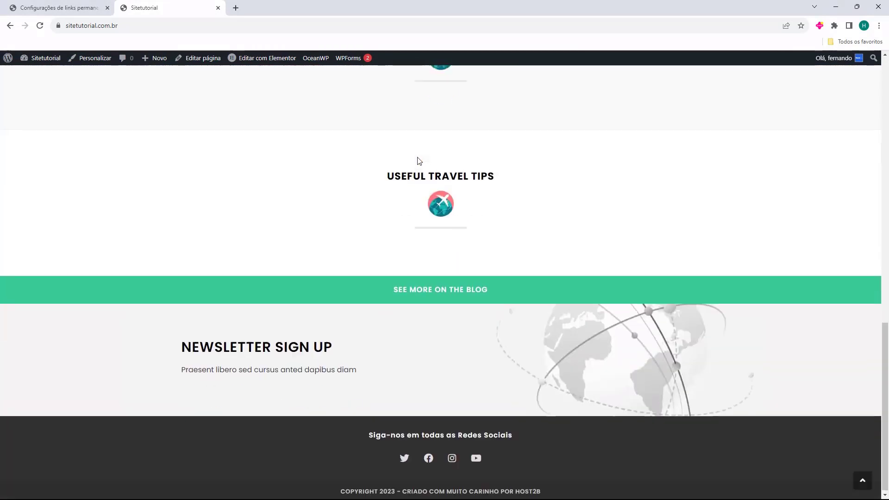
pyautogui.moveTo(191, 348); pyautogui.dragTo(325, 346)
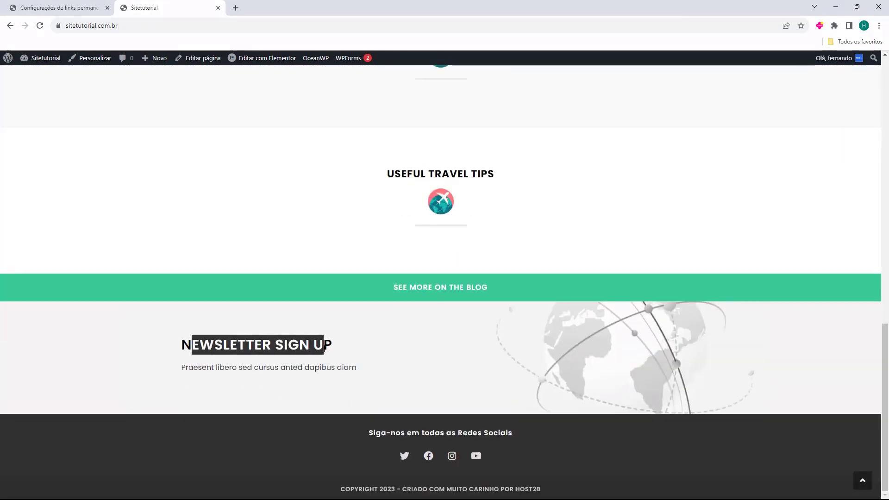
pyautogui.click(446, 341)
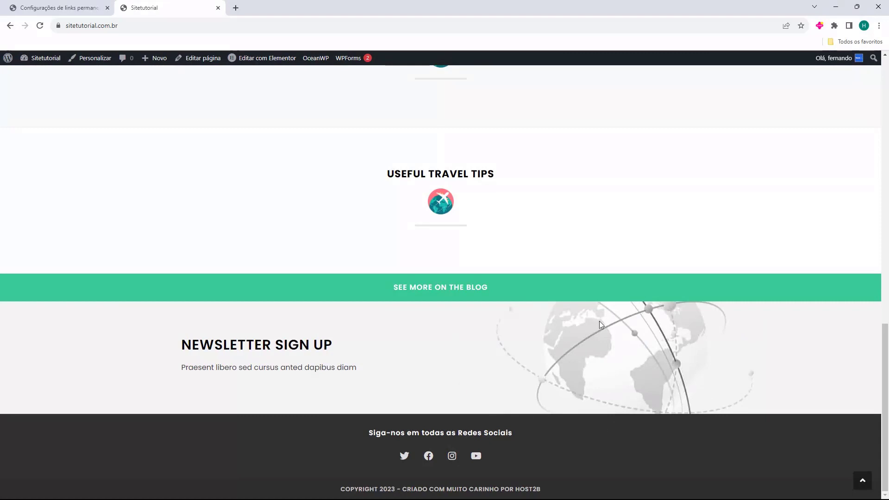
pyautogui.scroll(10, 498, 369)
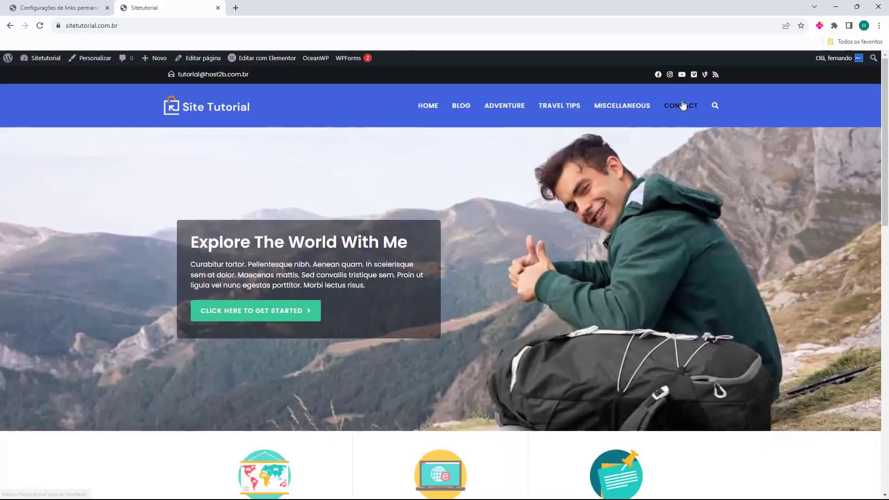
# Review the Contact and home pages once more, then return to the permalink settings tab
pyautogui.click(681, 106)
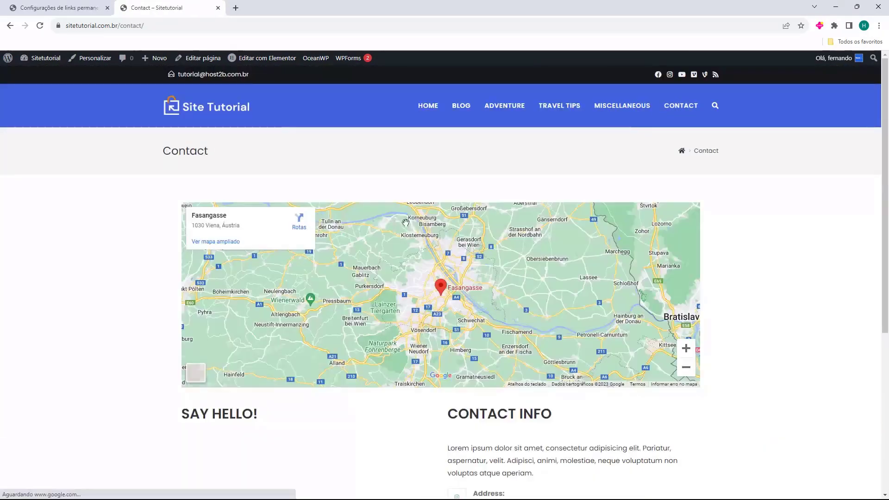
pyautogui.scroll(-4, 394, 223)
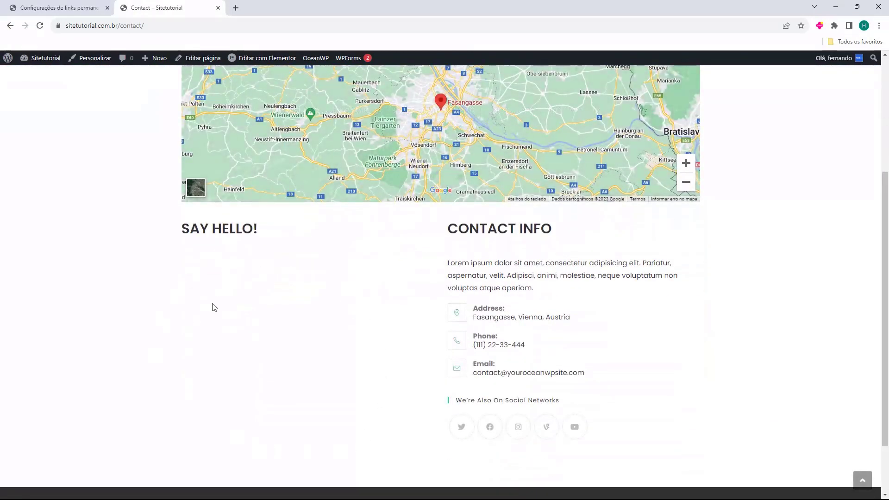
pyautogui.scroll(4, 210, 324)
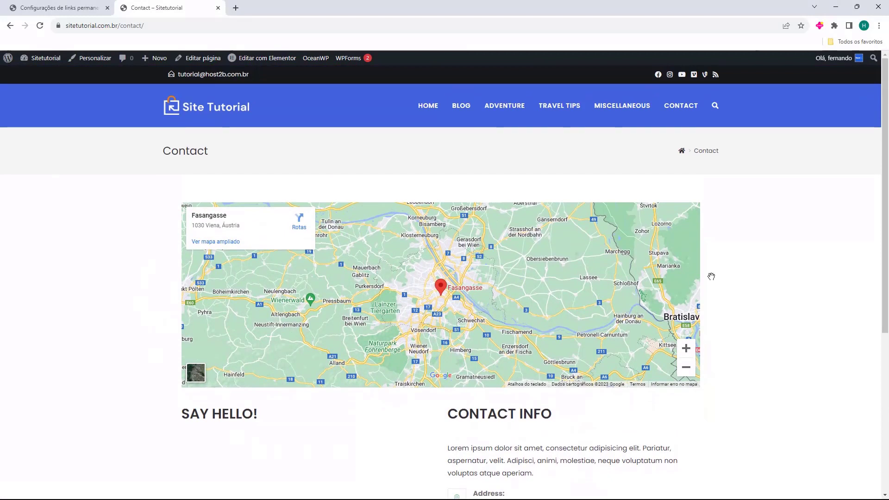
pyautogui.scroll(-1, 518, 402)
pyautogui.scroll(-4, 675, 357)
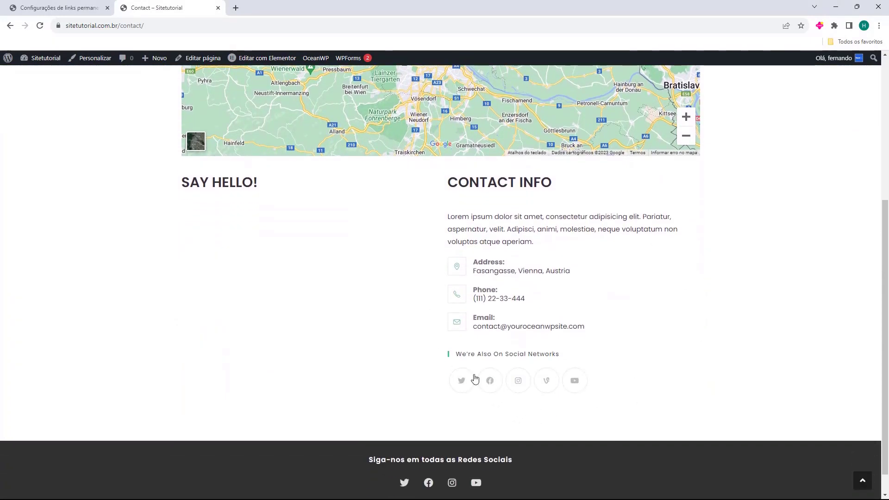
pyautogui.scroll(6, 660, 430)
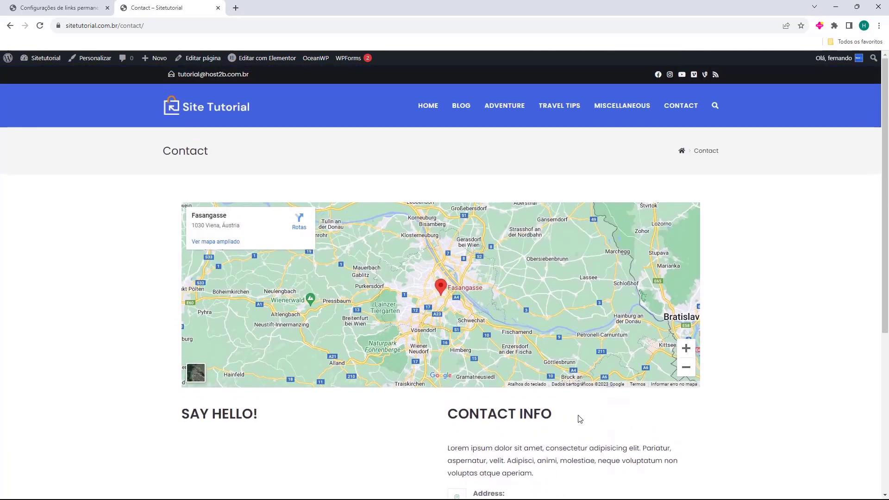
pyautogui.click(428, 106)
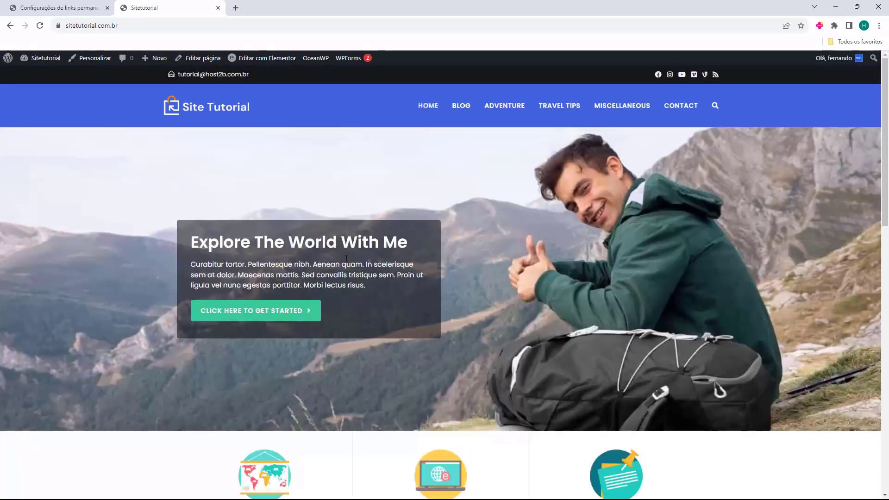
pyautogui.scroll(-2, 373, 214)
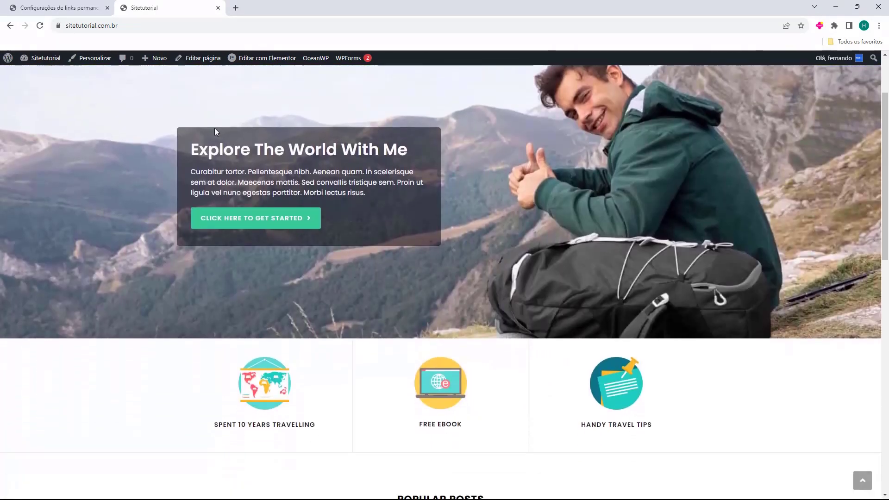
pyautogui.scroll(-4, 211, 198)
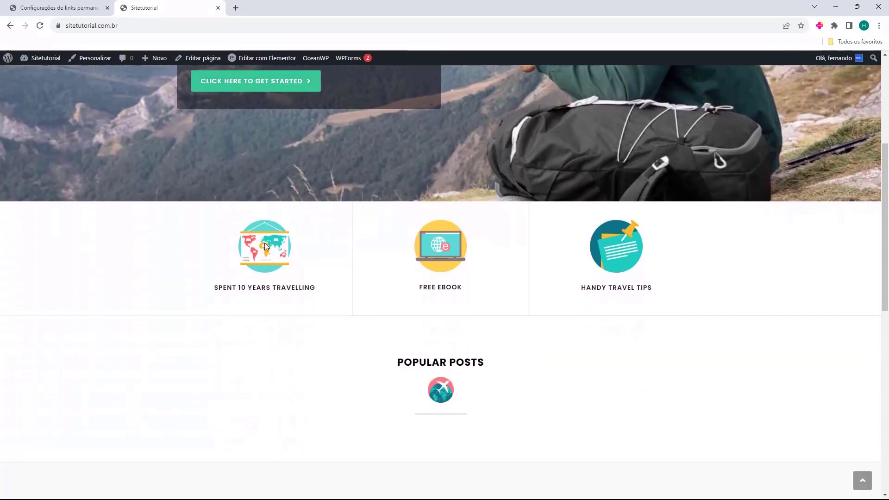
pyautogui.scroll(-9, 253, 234)
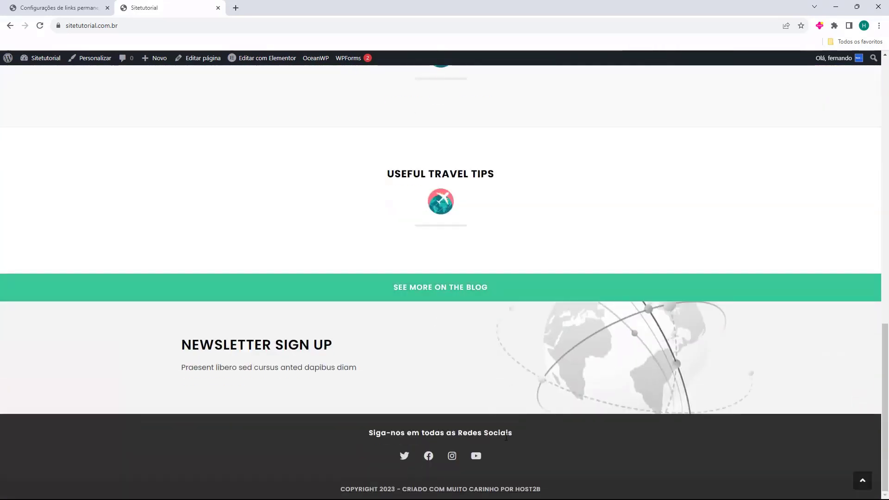
pyautogui.scroll(15, 550, 338)
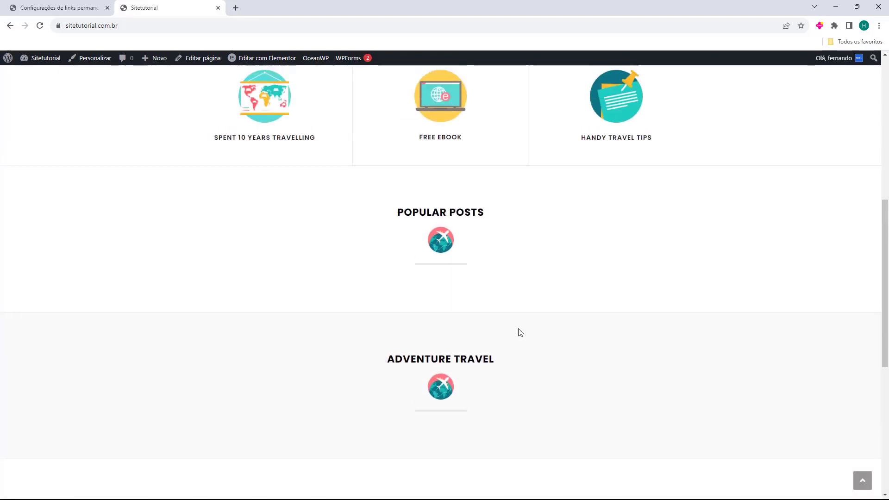
pyautogui.click(65, 7)
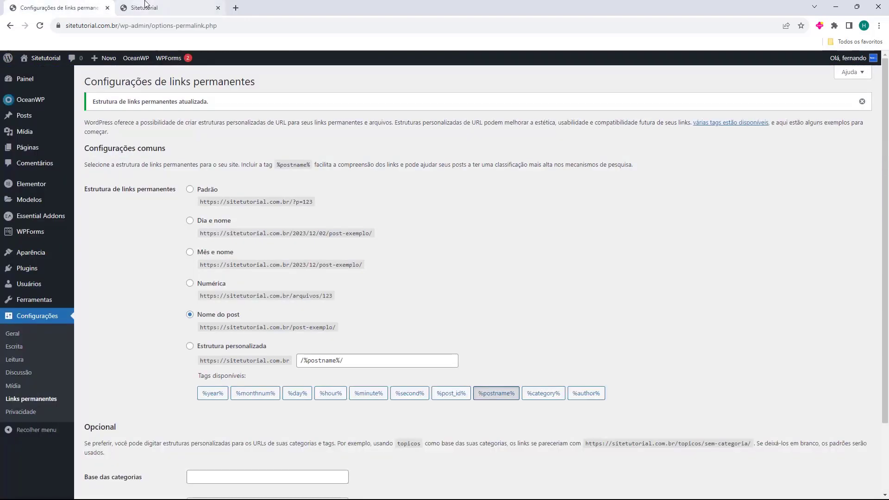
# Close the site tab, collapse the Painel boxes, and open WPForms with Notificações dismissed
pyautogui.click(156, 8)
pyautogui.click(28, 80)
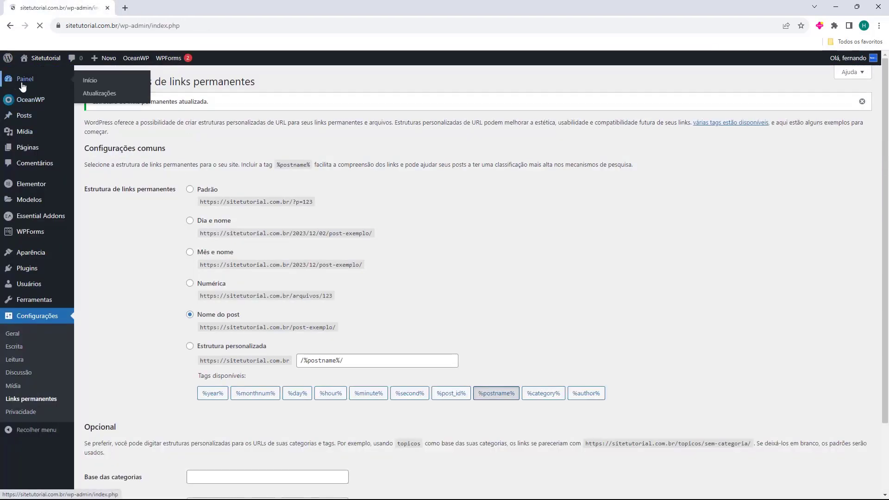
pyautogui.click(246, 108)
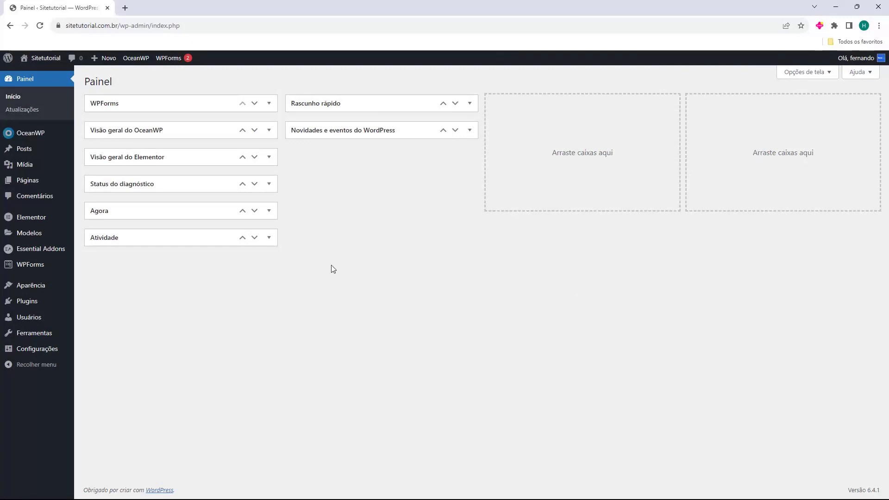
pyautogui.moveTo(18, 272)
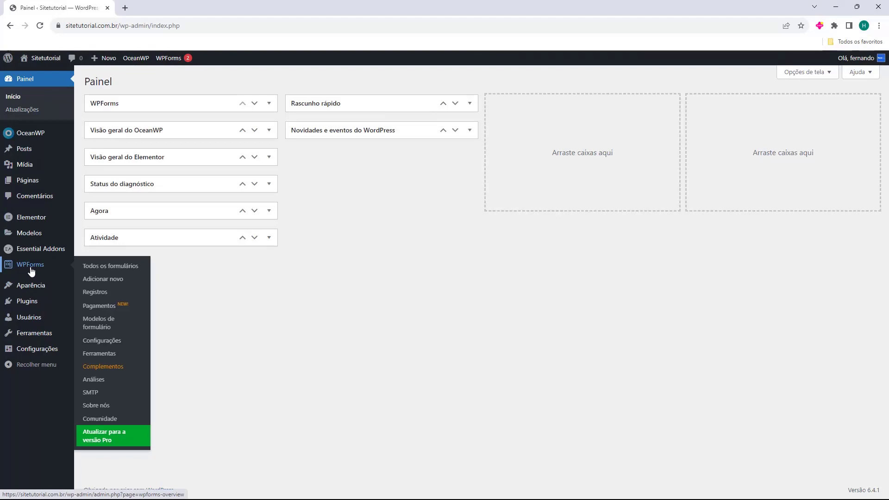
pyautogui.click(30, 268)
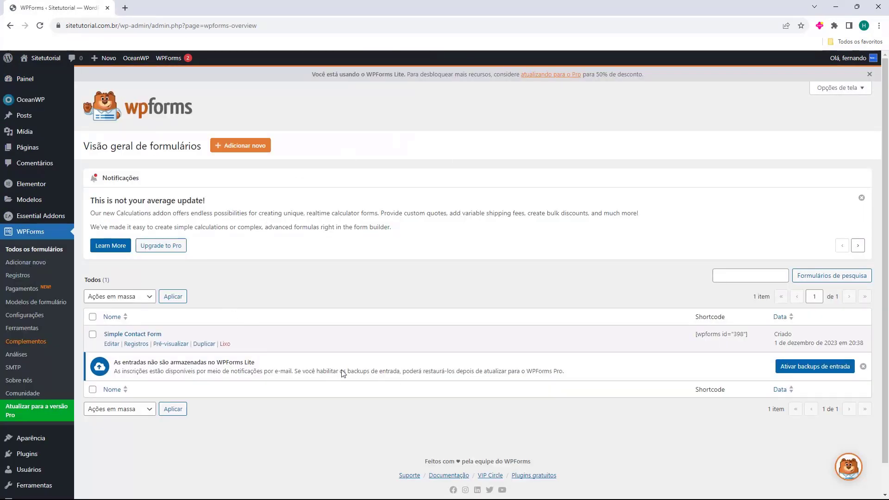
pyautogui.click(861, 198)
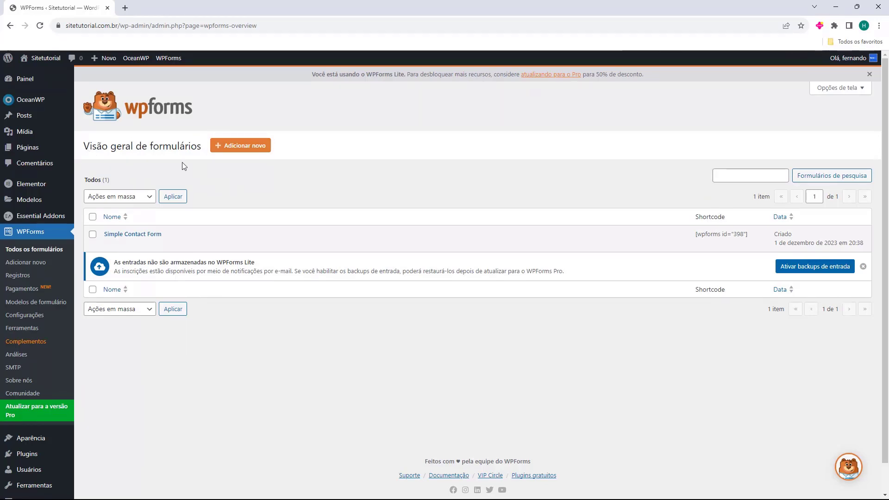
# Create a form named 'Formulario de Contato' from the Formulário de contato simples template
pyautogui.click(240, 146)
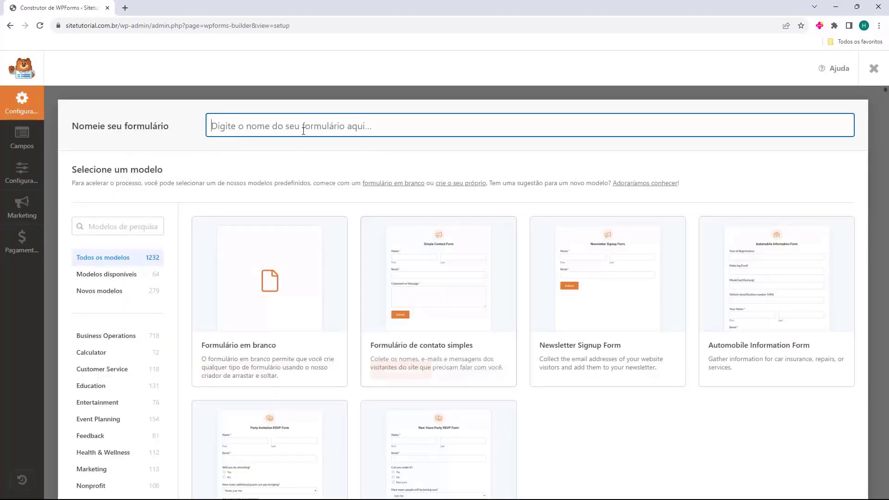
pyautogui.moveTo(74, 152); pyautogui.dragTo(110, 156)
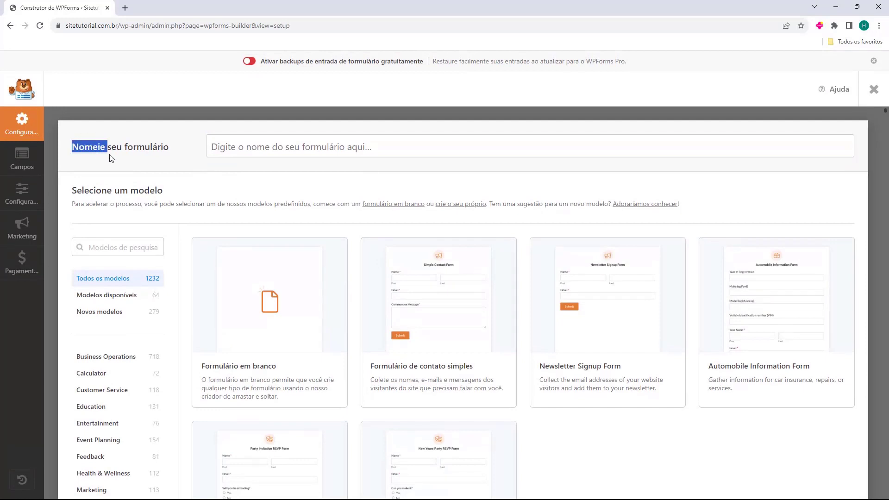
pyautogui.click(284, 151)
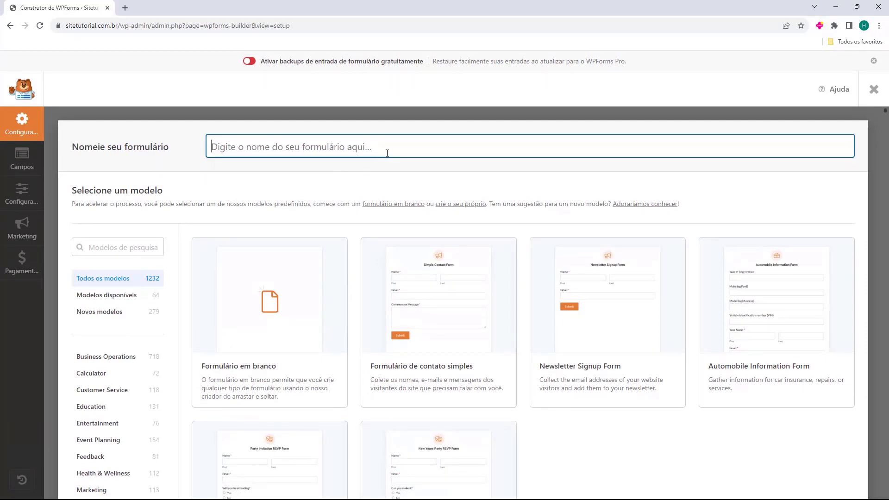
pyautogui.write('Formulario de Contato')
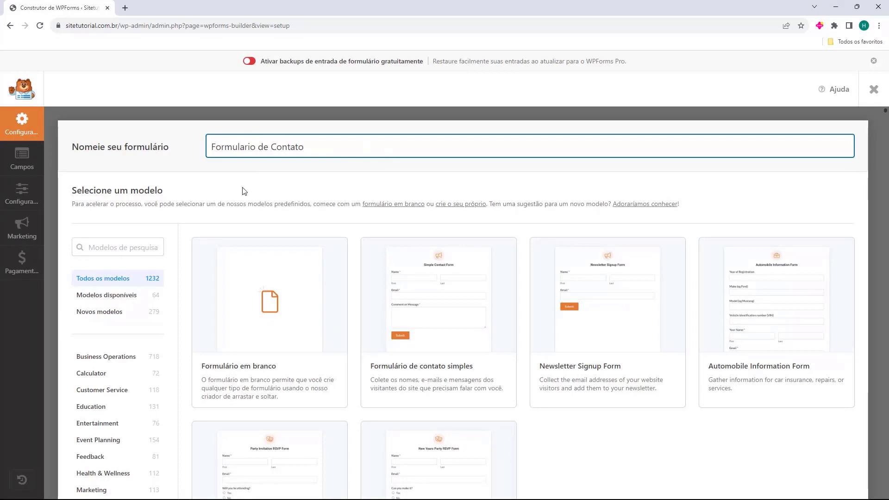
pyautogui.scroll(-2, 236, 188)
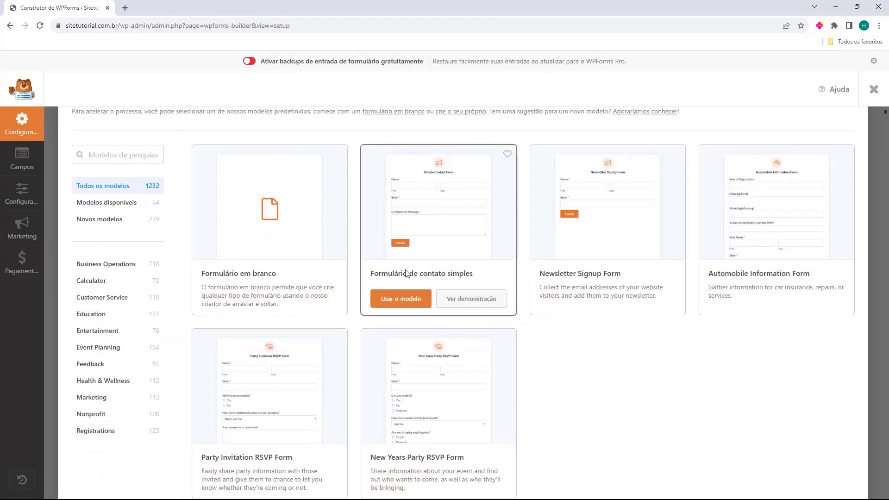
pyautogui.click(397, 299)
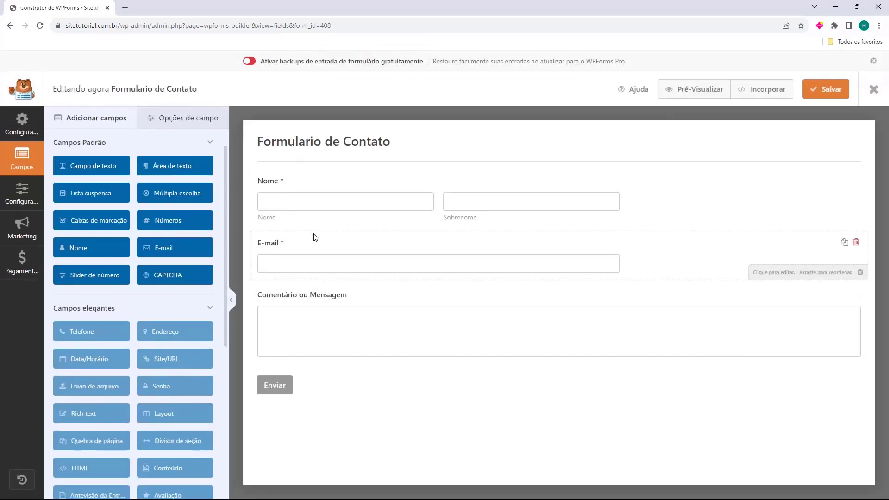
# Shorten the 'Comentário ou Mensagem' field label to 'Mensagem'
pyautogui.click(337, 303)
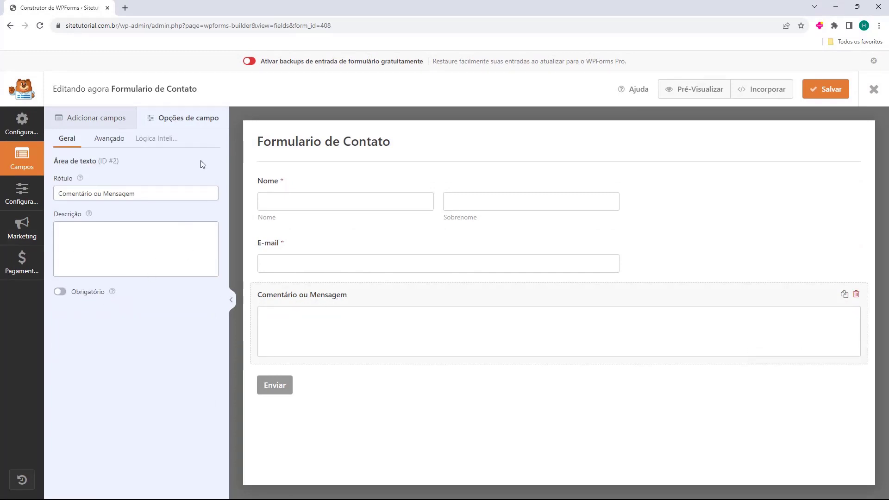
pyautogui.click(89, 194)
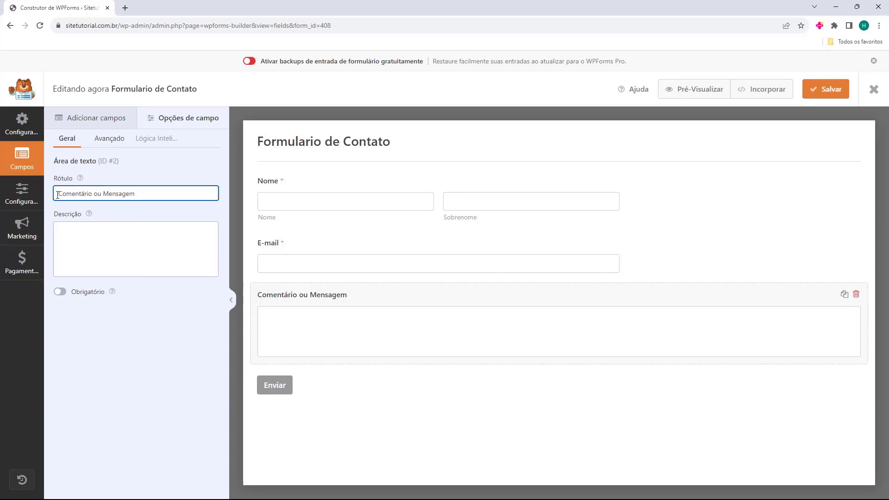
pyautogui.moveTo(103, 195); pyautogui.dragTo(55, 194)
pyautogui.press('BackSpace')
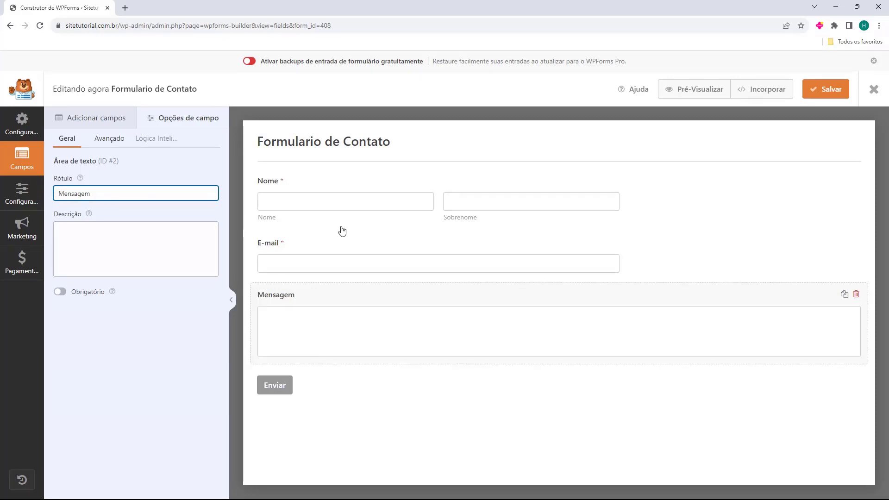
pyautogui.click(302, 290)
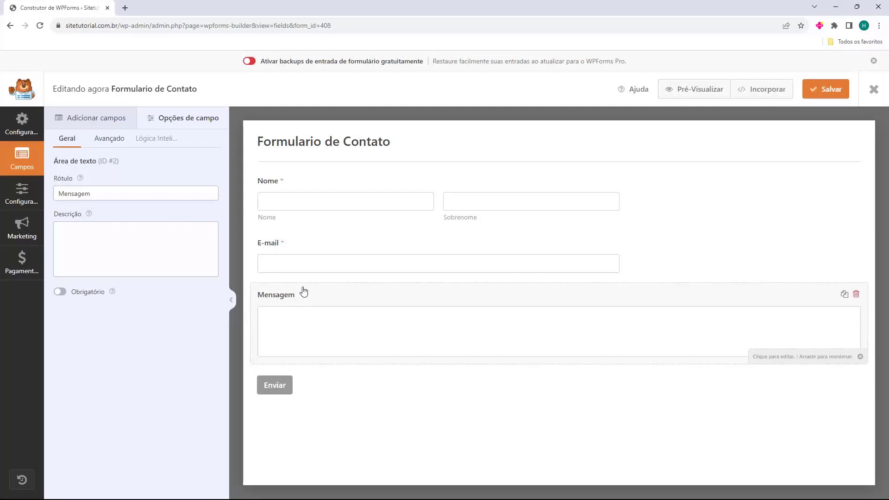
# Set the Nome field format to Simples, then save the form and exit the builder
pyautogui.click(276, 189)
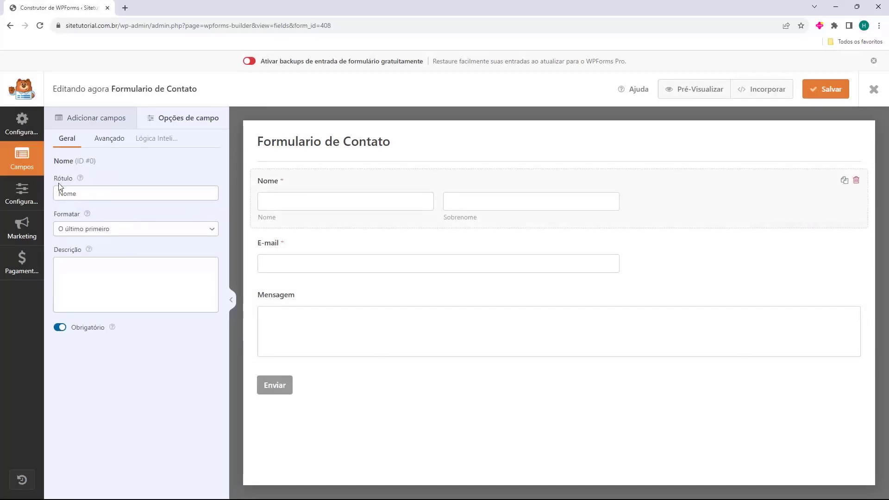
pyautogui.click(66, 235)
pyautogui.click(94, 242)
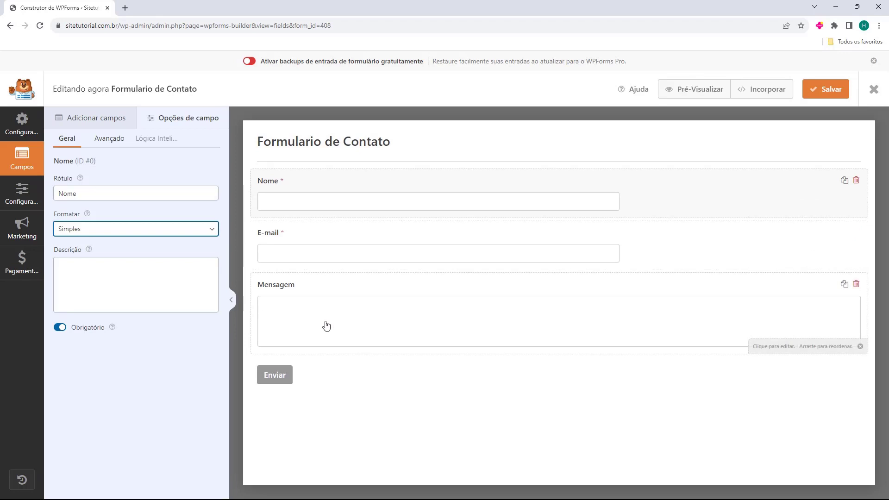
pyautogui.click(339, 377)
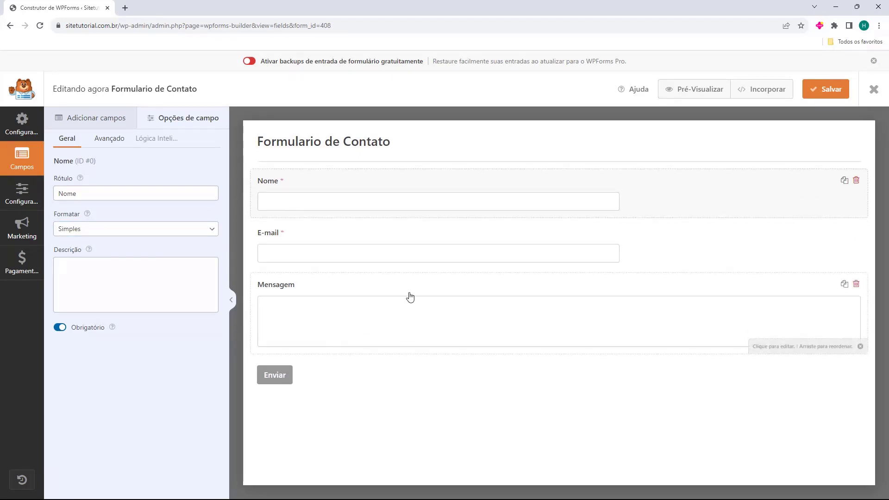
pyautogui.click(817, 96)
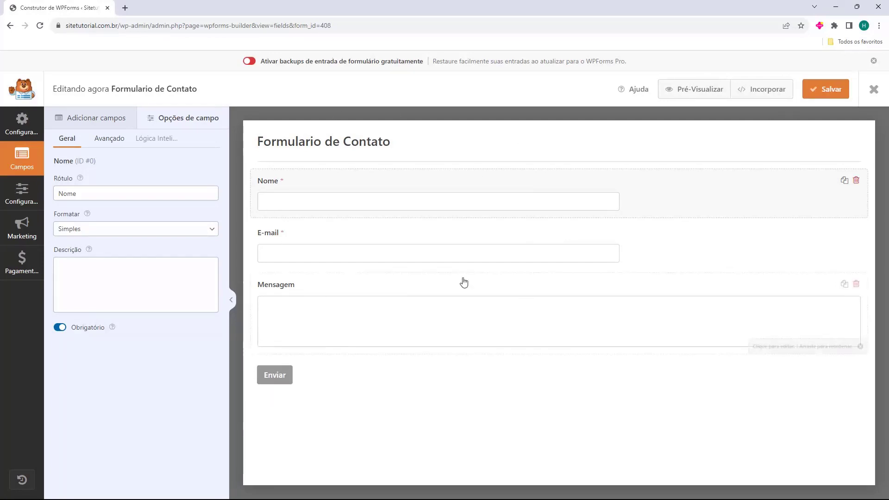
pyautogui.click(874, 90)
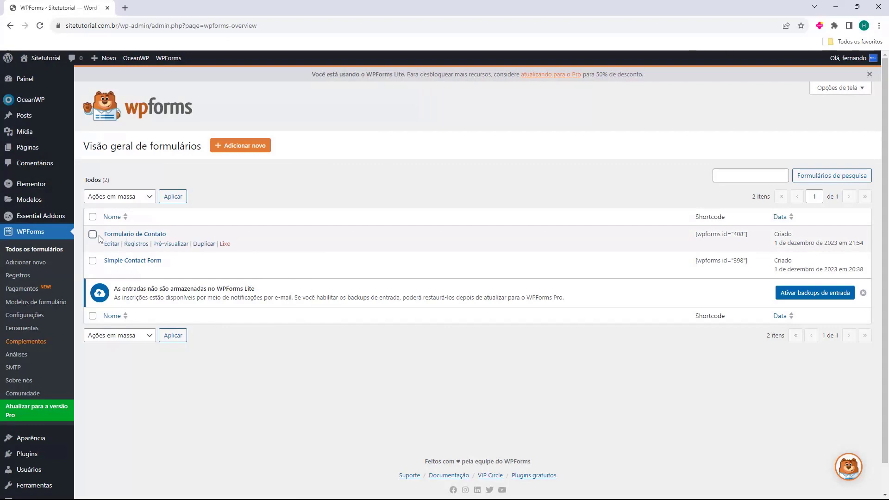
# Add a new form named 'Newsletter' using the Newsletter Signup Form template
pyautogui.moveTo(104, 235); pyautogui.dragTo(179, 235)
pyautogui.click(241, 153)
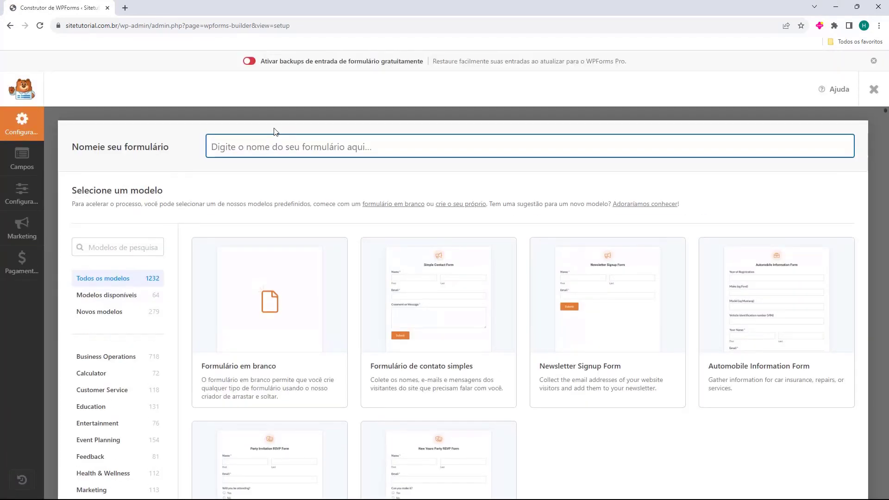
pyautogui.write('Newsletter')
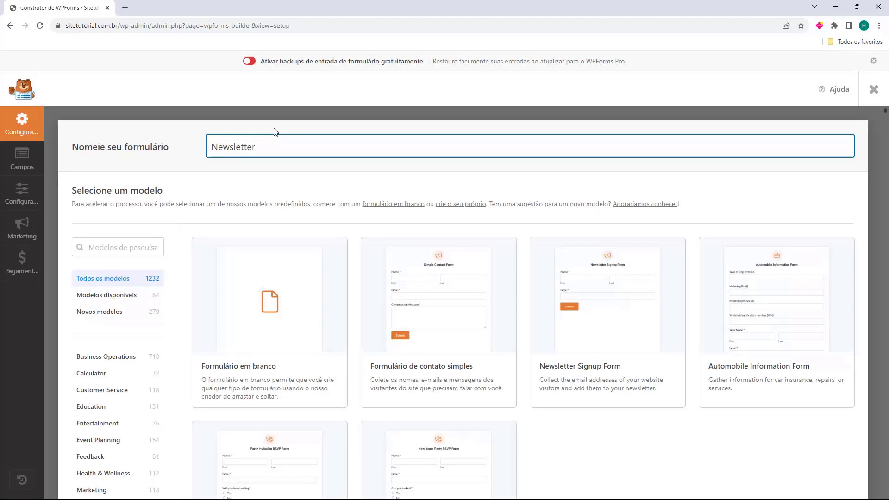
pyautogui.scroll(-1, 259, 169)
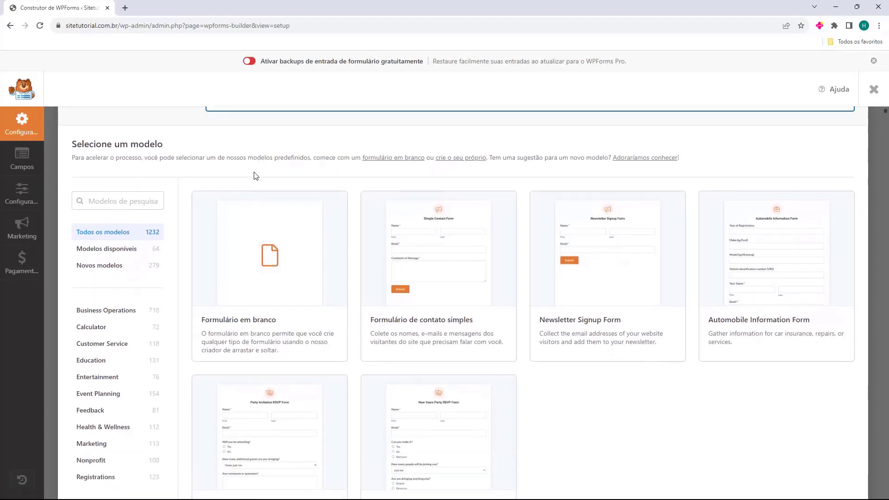
pyautogui.moveTo(554, 329)
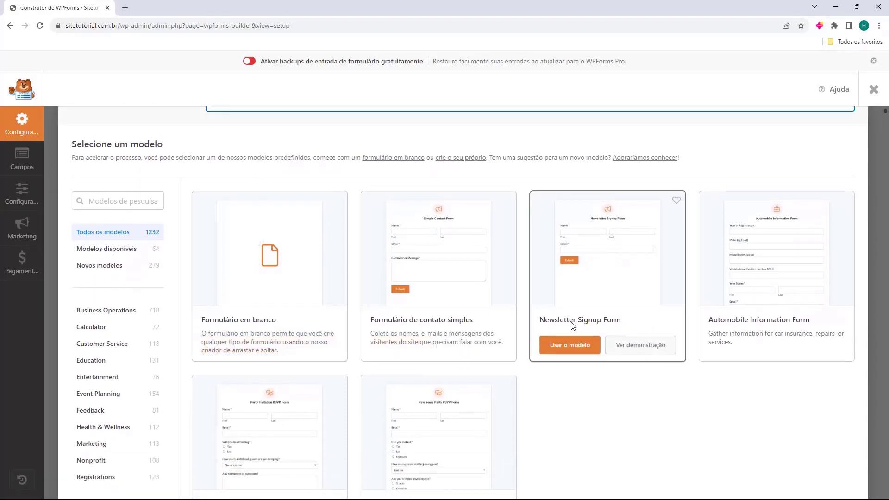
pyautogui.click(572, 349)
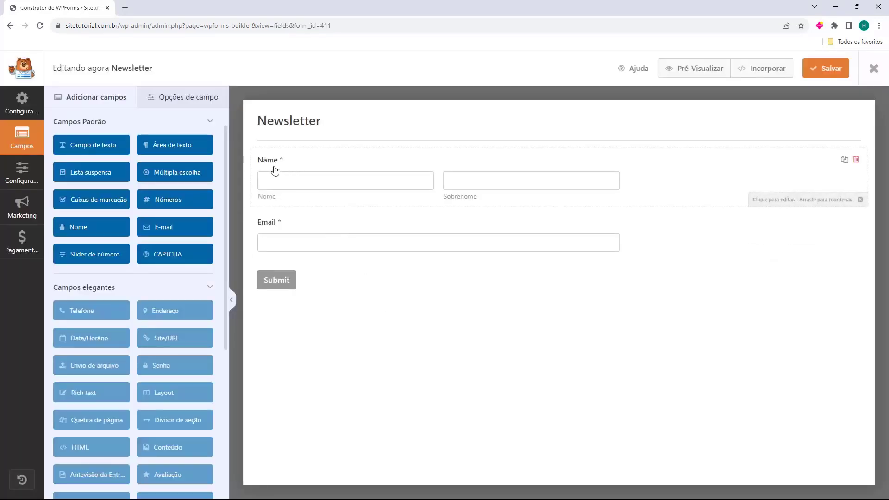
# Set the Newsletter form's Name field format to Simples
pyautogui.click(304, 193)
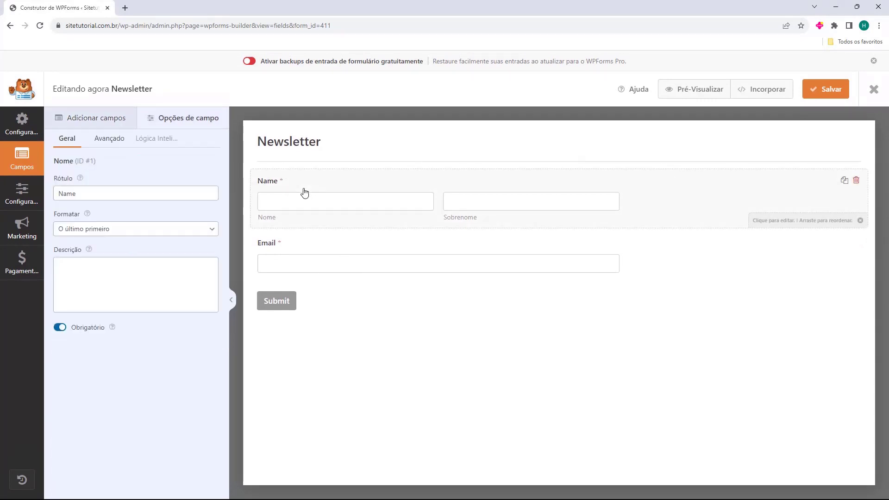
pyautogui.click(74, 230)
pyautogui.click(79, 238)
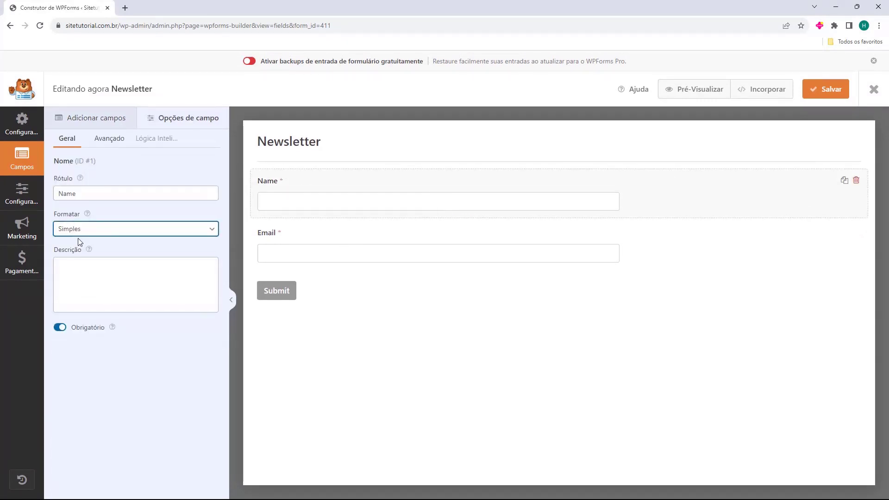
pyautogui.click(318, 246)
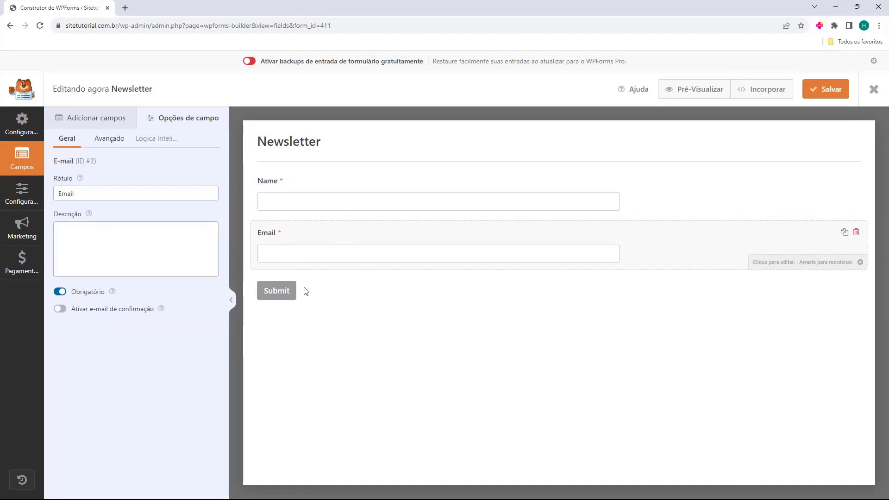
# Change the submit text to 'Enviar' and processing text to 'Enviando...', then close the builder
pyautogui.click(277, 295)
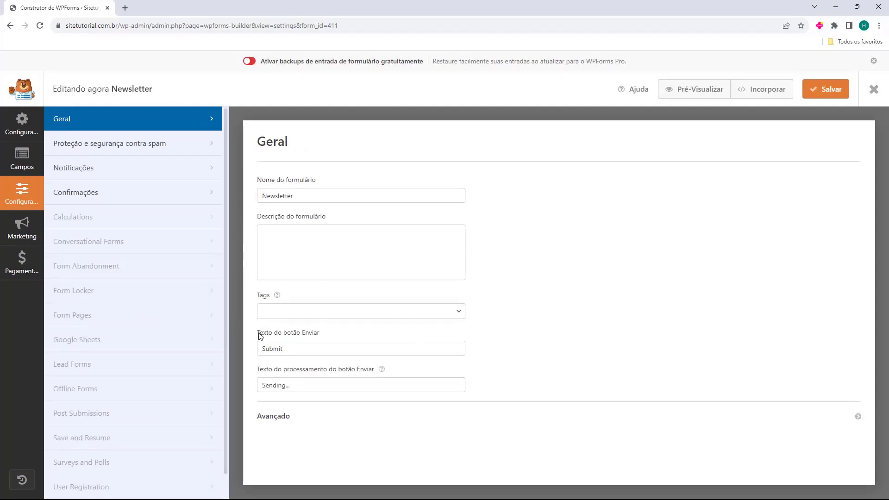
pyautogui.moveTo(258, 337); pyautogui.dragTo(283, 344)
pyautogui.click(289, 346)
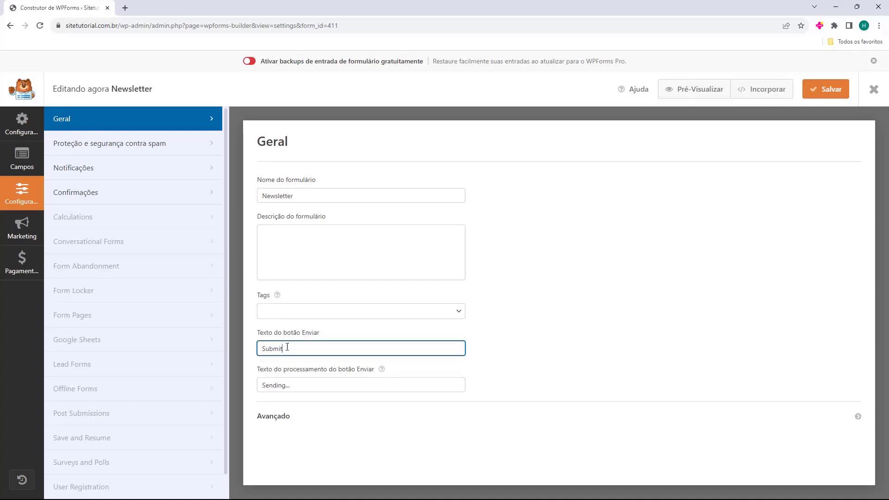
pyautogui.doubleClick(295, 351)
pyautogui.write('Enviar')
pyautogui.press('Tab')
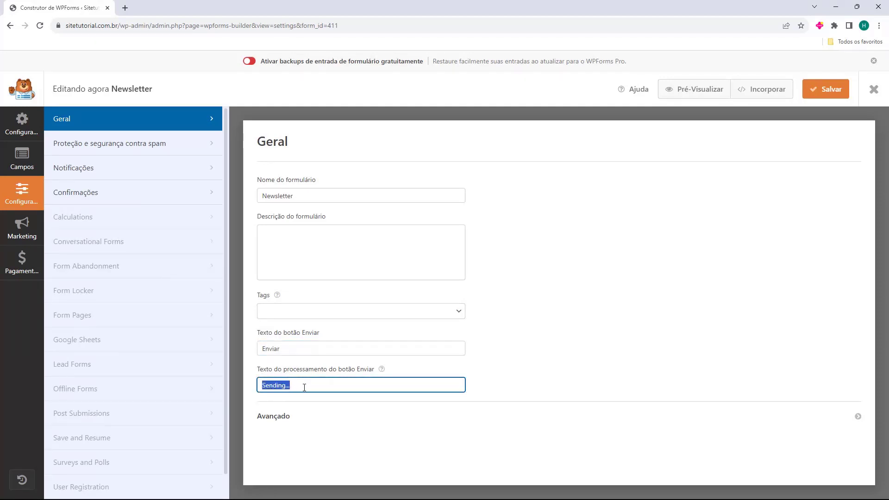
pyautogui.write('Enviando...')
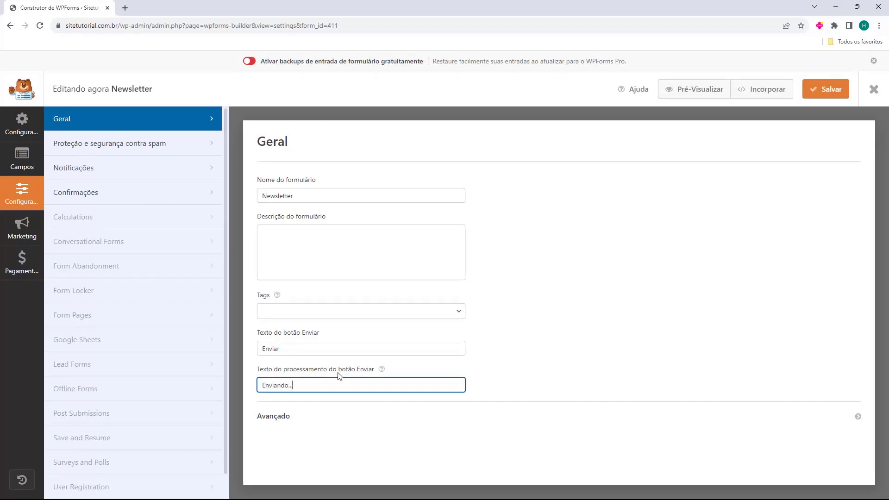
pyautogui.click(9, 125)
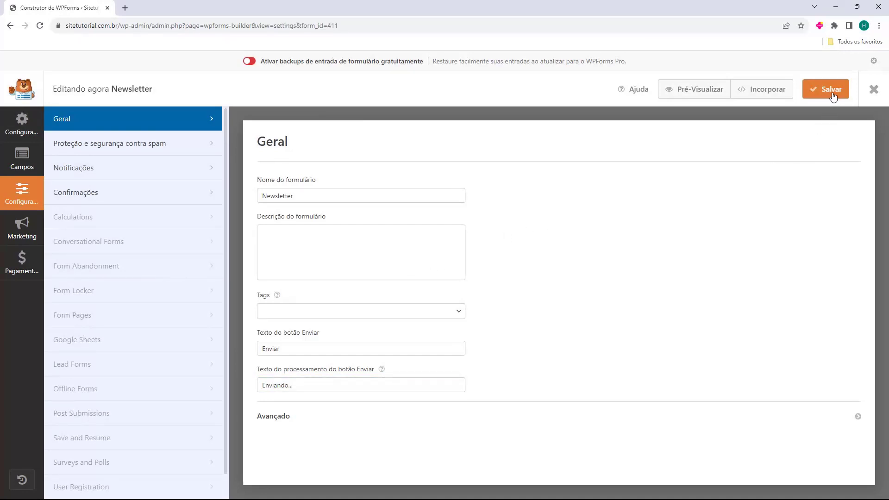
pyautogui.click(874, 92)
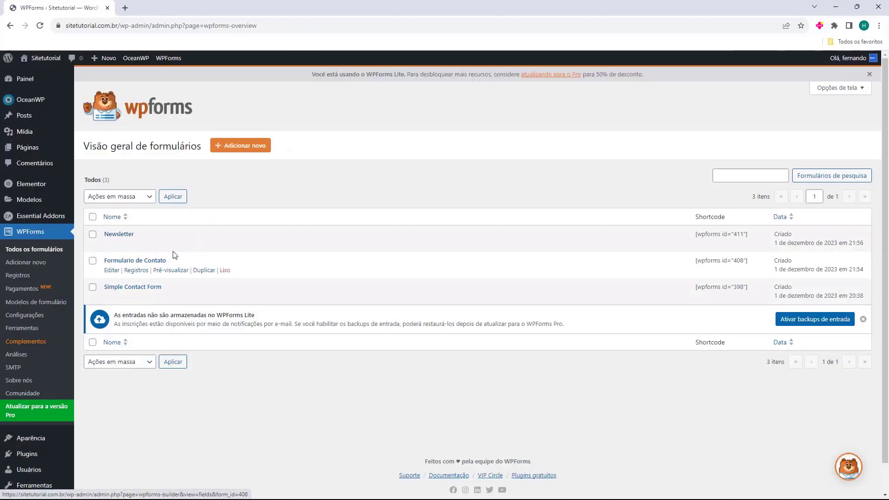
# Review the overview listing Newsletter, Formulario de Contato and Simple Contact Form
pyautogui.click(203, 245)
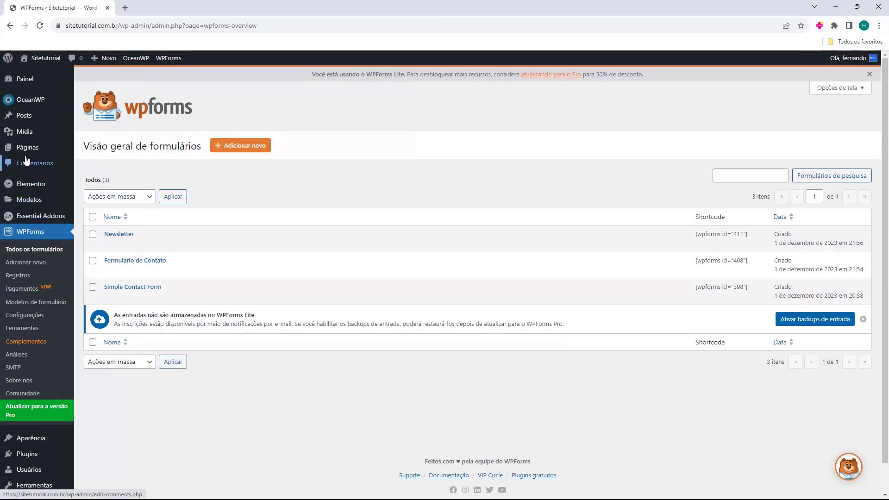
pyautogui.moveTo(18, 153)
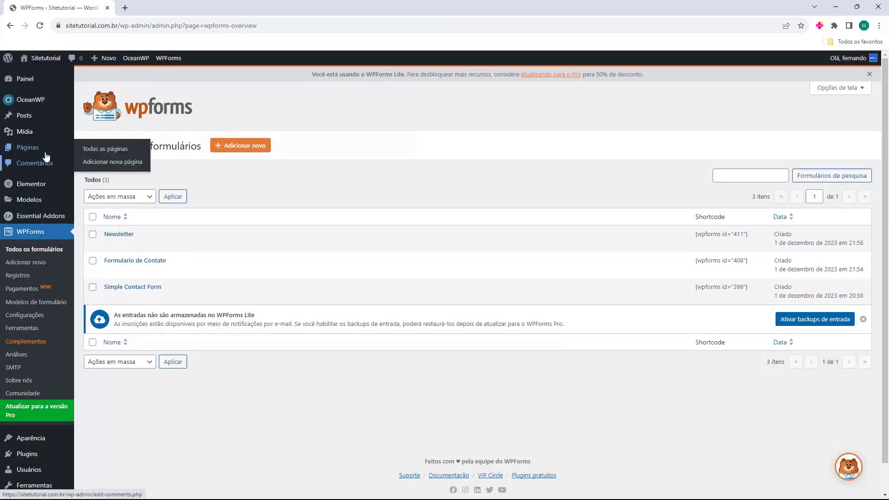
# Open the Pages list and point out Página de exemplo, Política de privacidade and Home
pyautogui.click(31, 151)
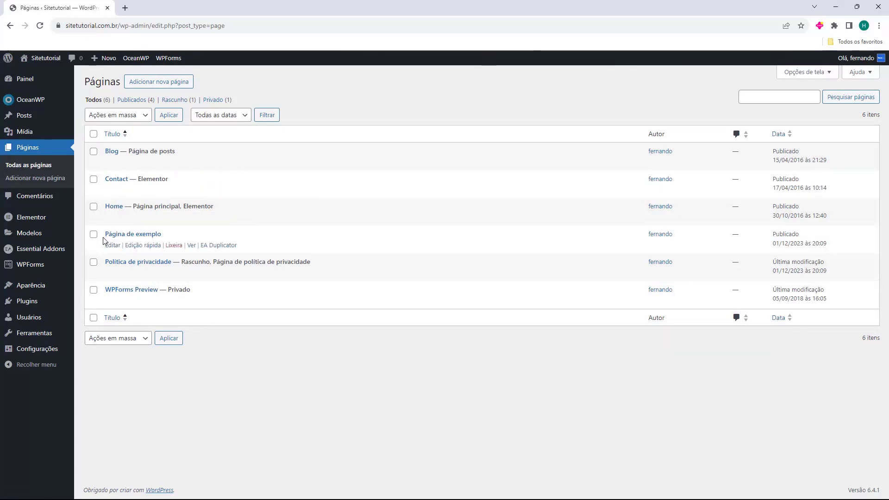
pyautogui.tripleClick(103, 240)
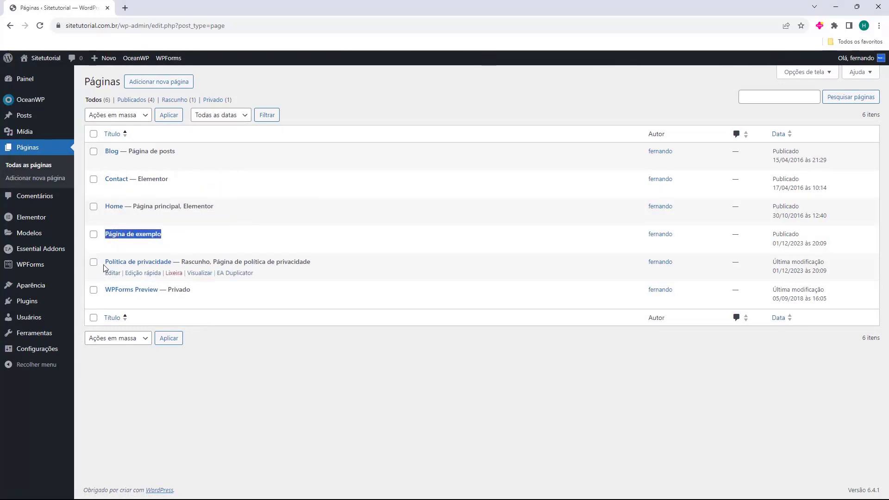
pyautogui.moveTo(106, 264); pyautogui.dragTo(172, 262)
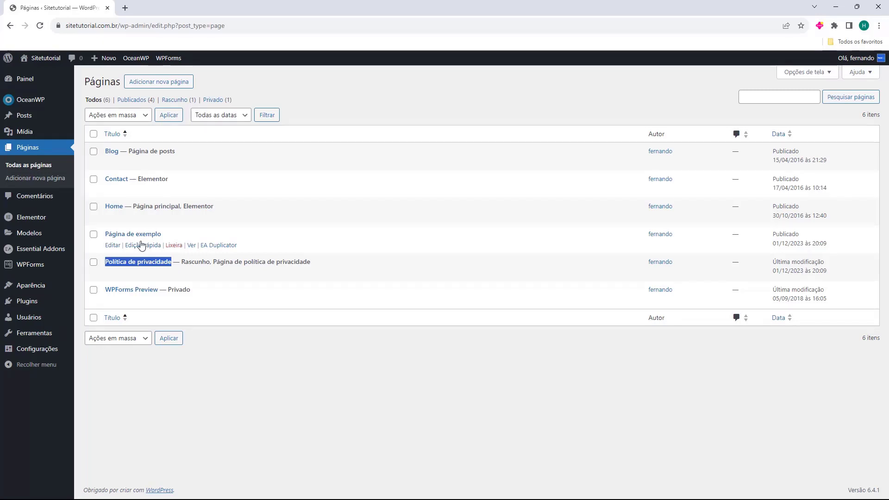
pyautogui.moveTo(104, 206); pyautogui.dragTo(116, 152)
# View the live Blog page in a new tab, then close that tab
pyautogui.click(105, 153)
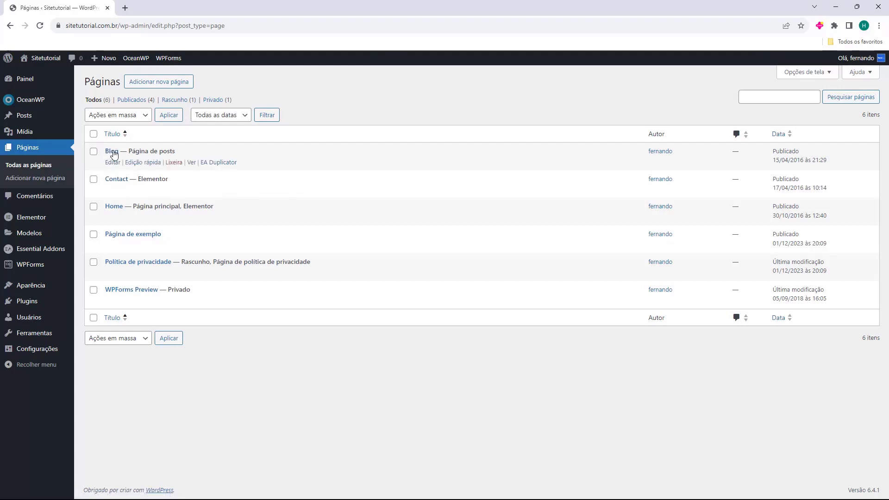
pyautogui.click(191, 162)
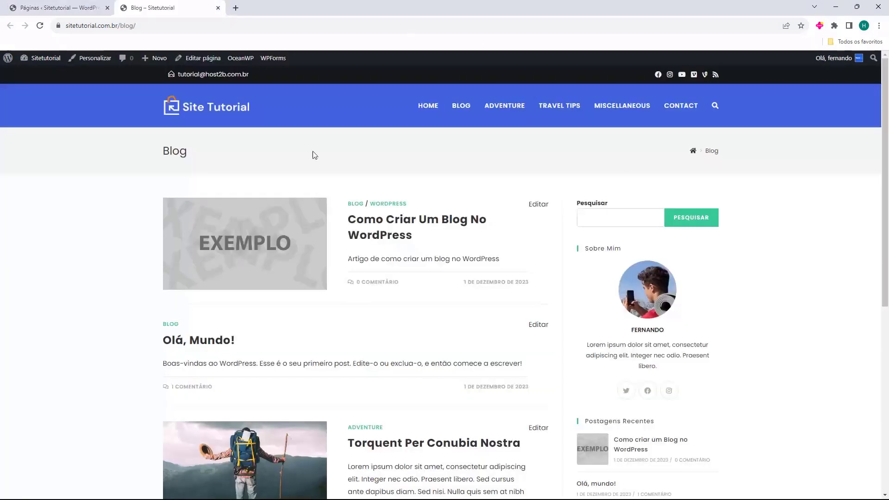
pyautogui.middleClick(177, 5)
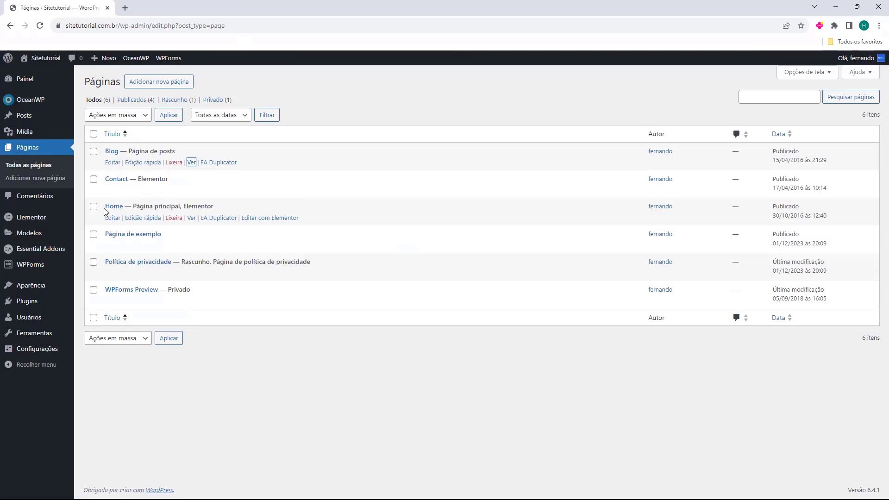
pyautogui.click(94, 234)
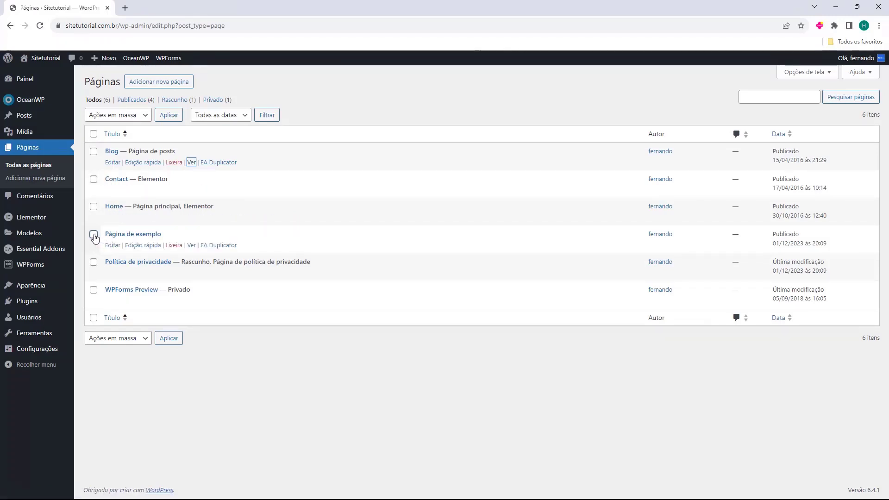
pyautogui.click(94, 263)
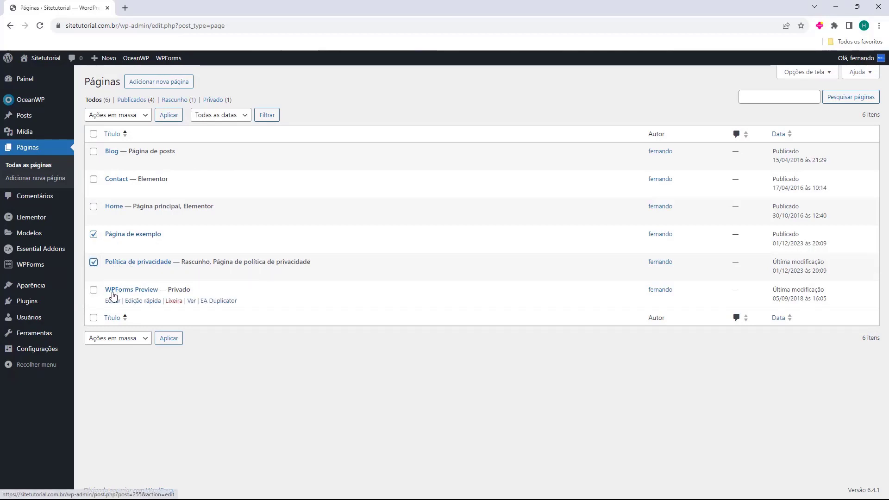
pyautogui.click(94, 291)
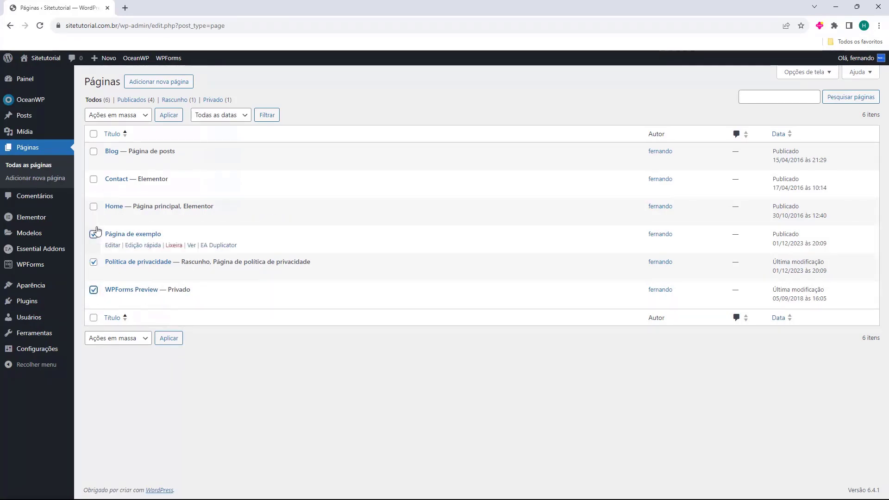
pyautogui.click(104, 119)
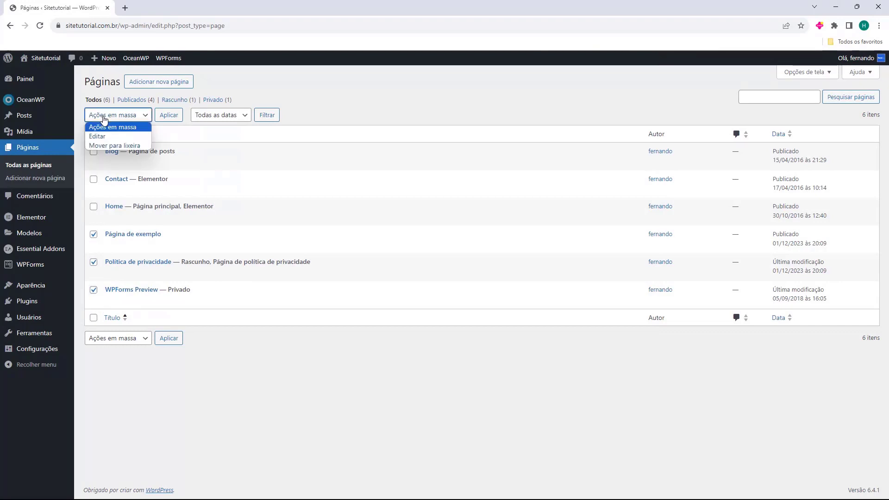
pyautogui.click(111, 146)
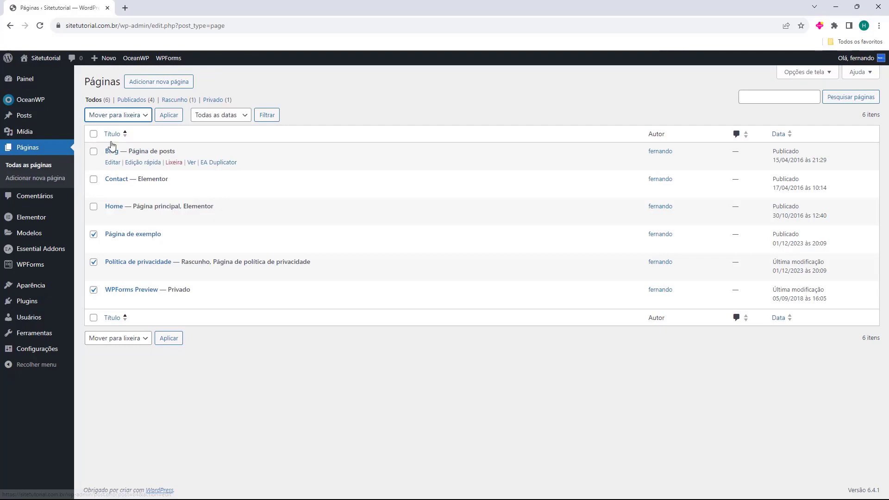
pyautogui.click(169, 120)
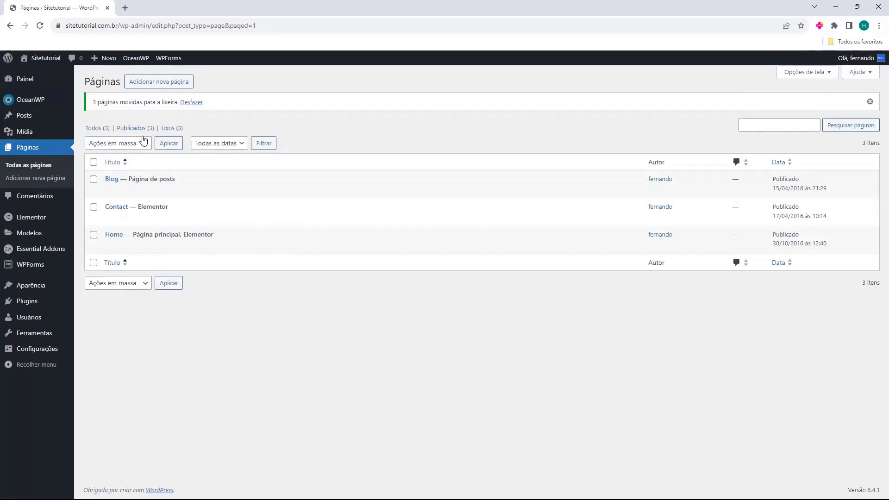
pyautogui.click(168, 127)
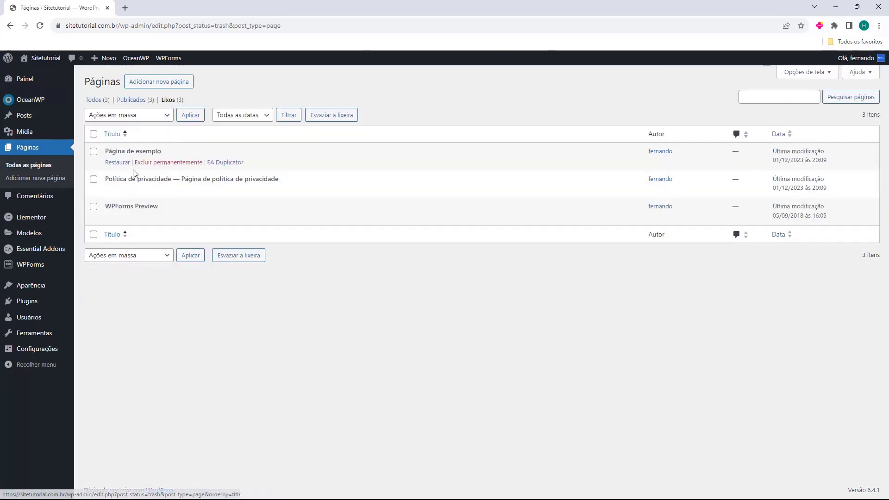
pyautogui.click(97, 100)
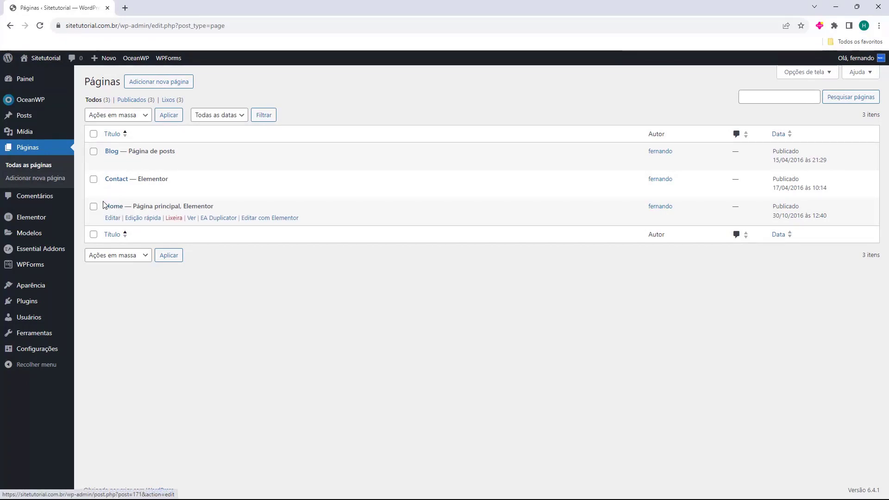
# Quick-edit the Home page to title 'Inicio' and slug 'inicio', and update it
pyautogui.click(149, 218)
pyautogui.moveTo(157, 223); pyautogui.dragTo(113, 224)
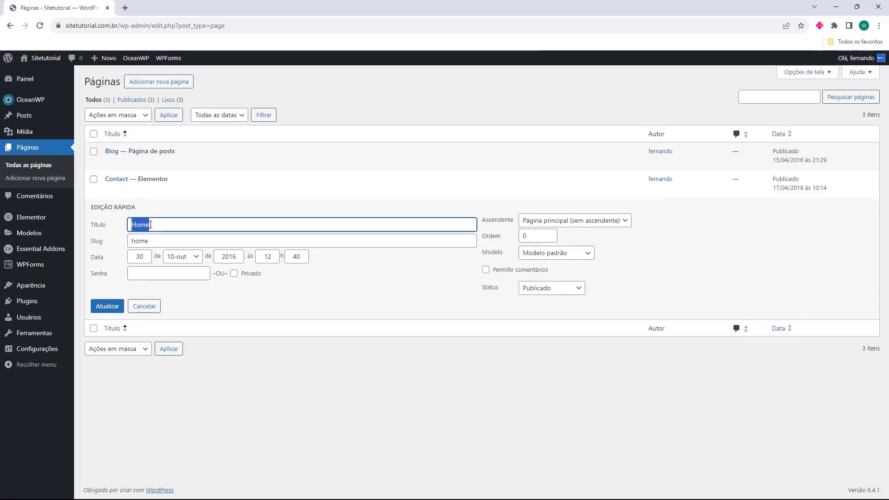
pyautogui.write('Inicio')
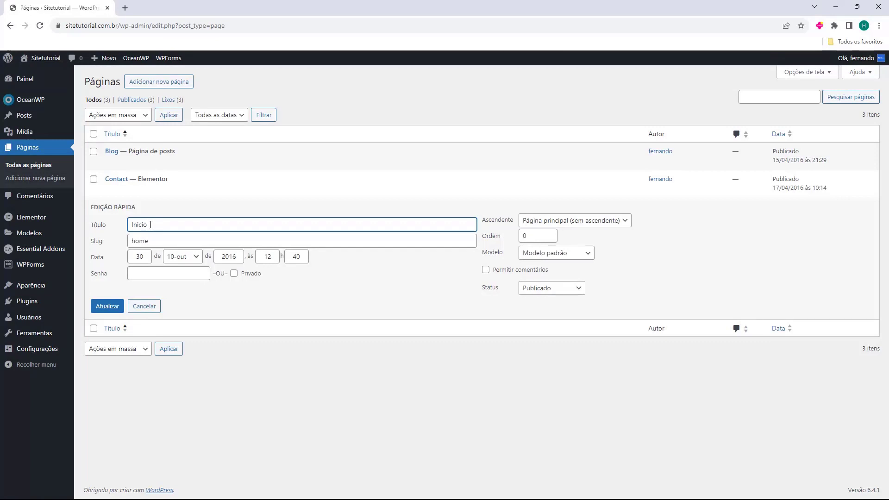
pyautogui.doubleClick(160, 245)
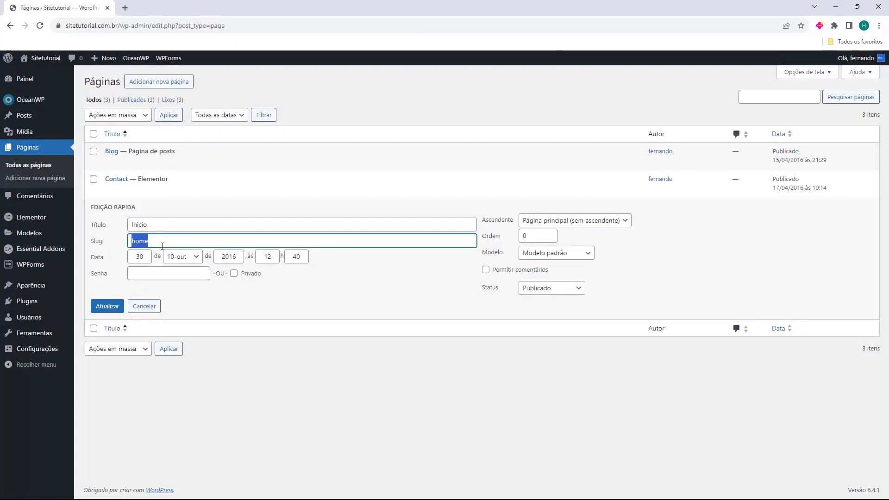
pyautogui.write('inicio')
pyautogui.click(106, 307)
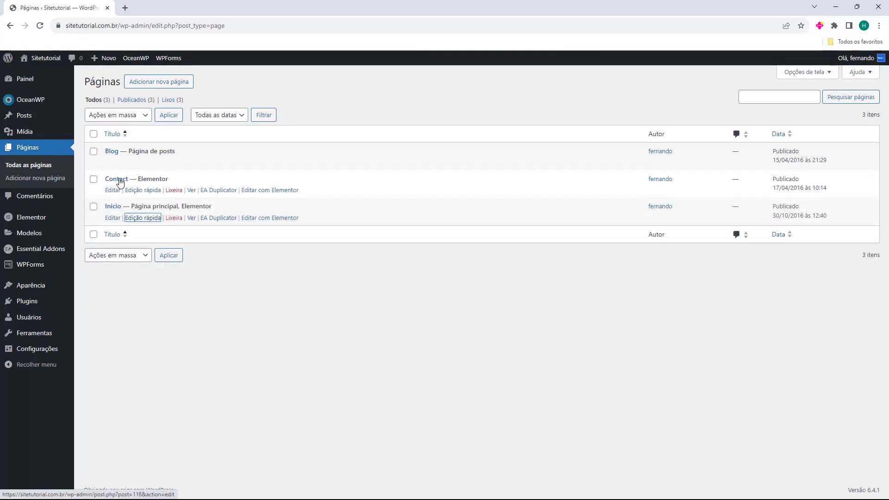
# Retitle Contact to 'Entre em contato', clear its old 'contact' slug, and update
pyautogui.click(137, 195)
pyautogui.doubleClick(159, 198)
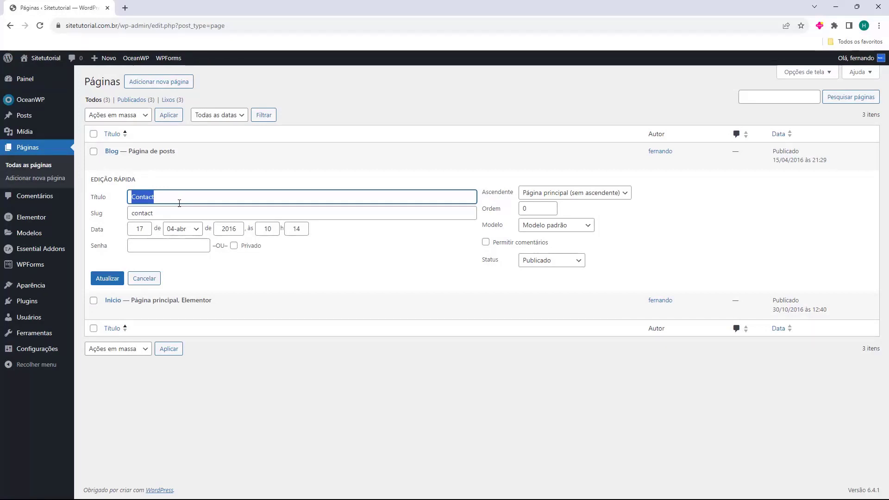
pyautogui.write('Entre em contato')
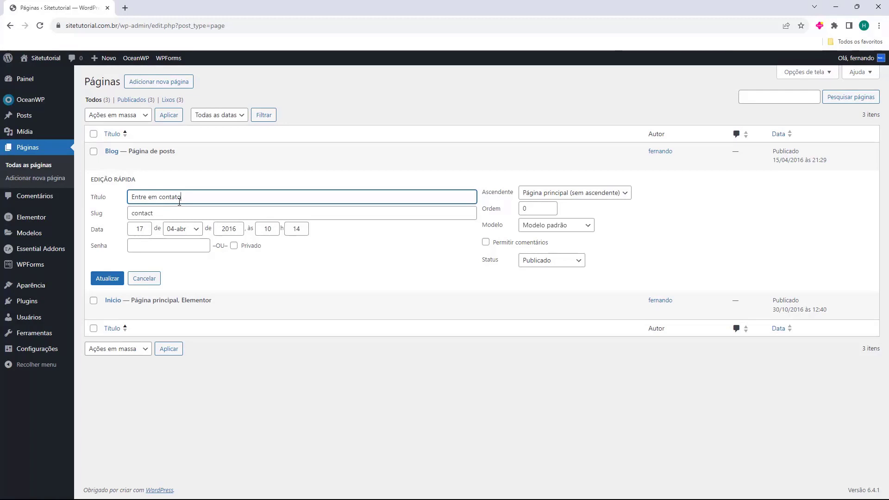
pyautogui.click(166, 213)
pyautogui.doubleClick(135, 212)
pyautogui.press('BackSpace')
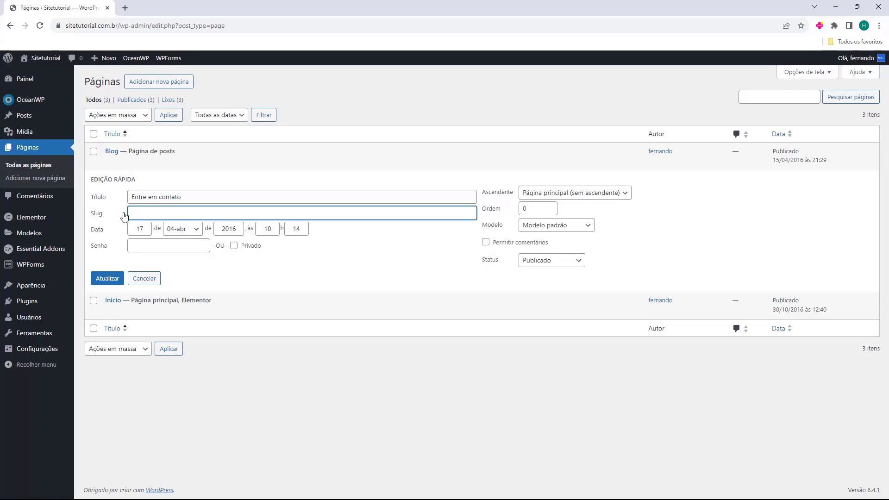
pyautogui.click(107, 279)
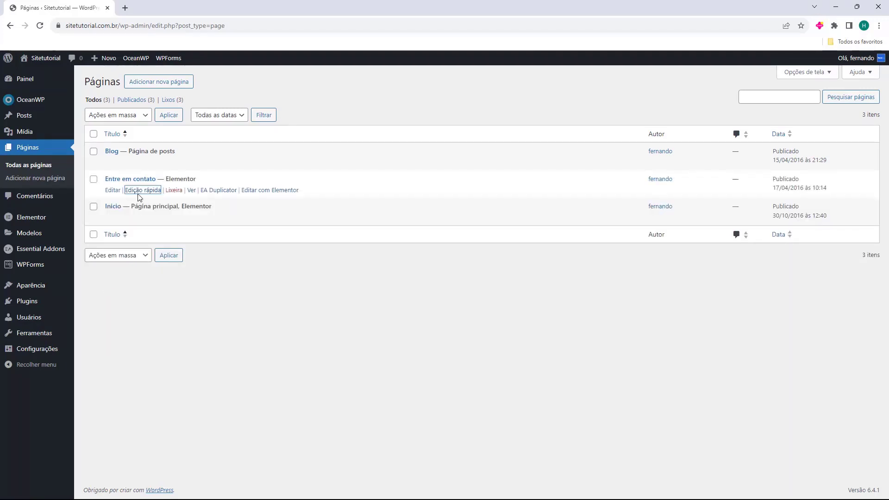
# Reopen quick edit to confirm the regenerated slug 'entre-em-contato'
pyautogui.click(140, 190)
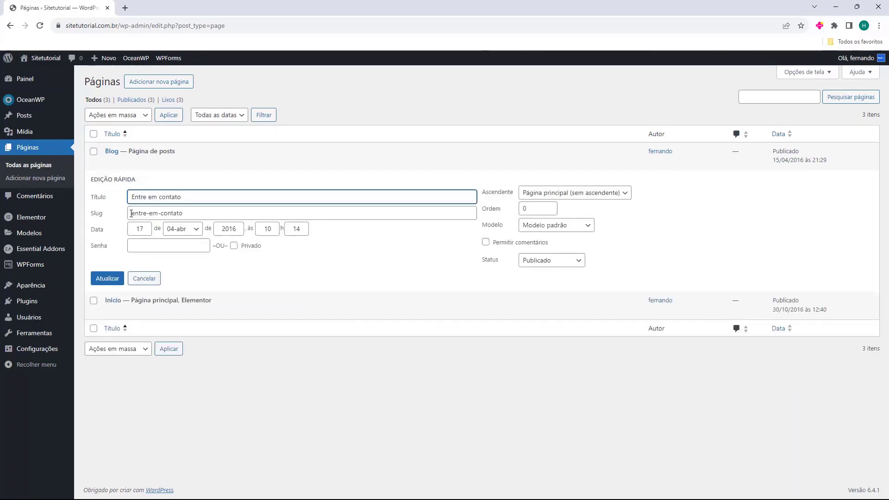
pyautogui.moveTo(133, 214); pyautogui.dragTo(224, 211)
pyautogui.click(224, 212)
pyautogui.click(149, 214)
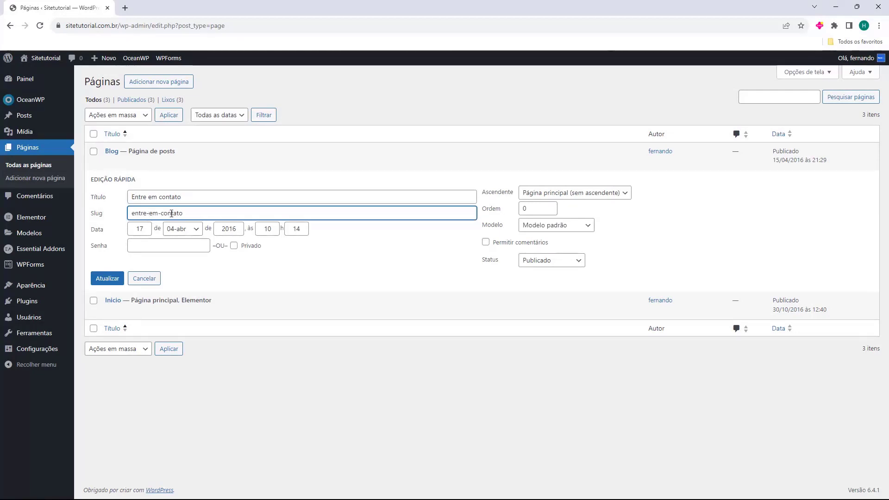
pyautogui.doubleClick(131, 214)
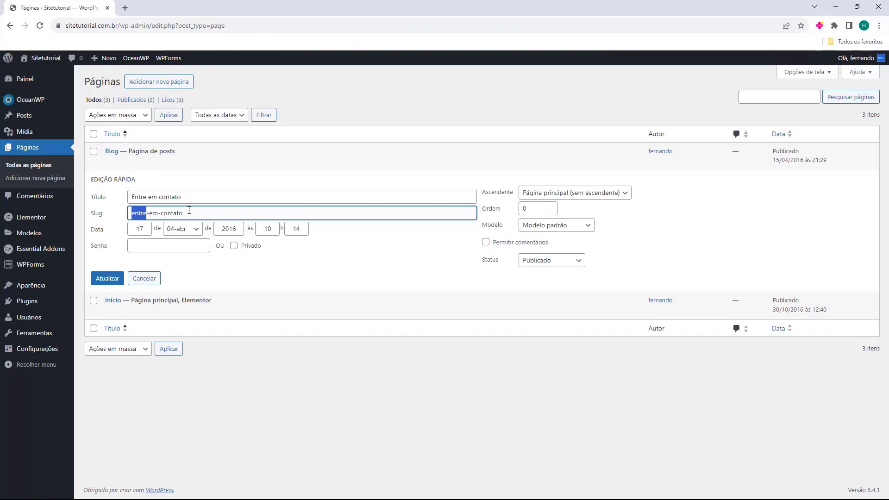
pyautogui.press('Escape')
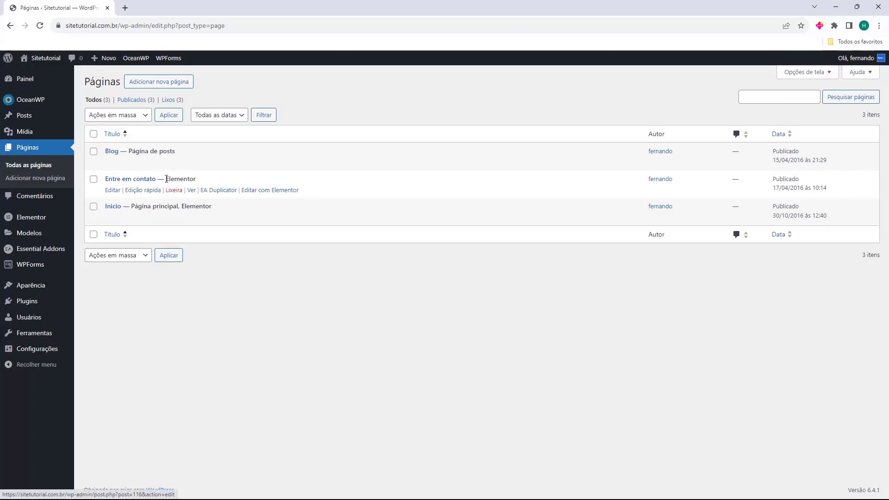
pyautogui.doubleClick(168, 179)
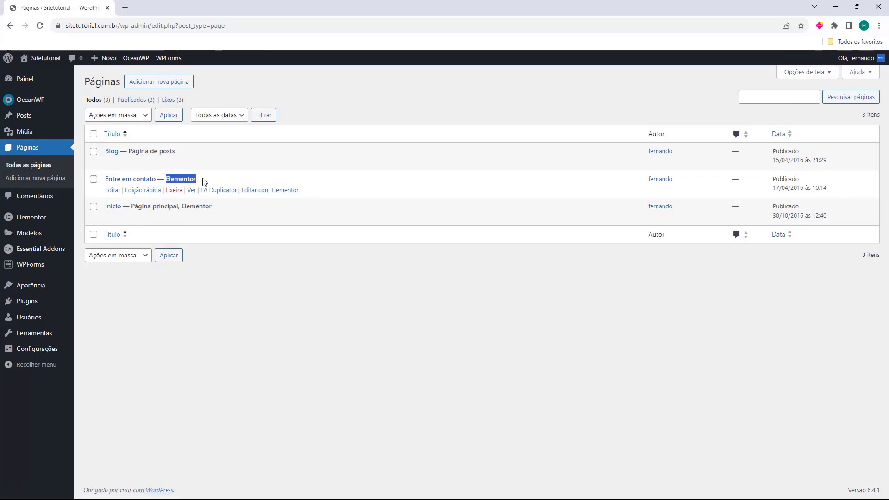
pyautogui.click(203, 182)
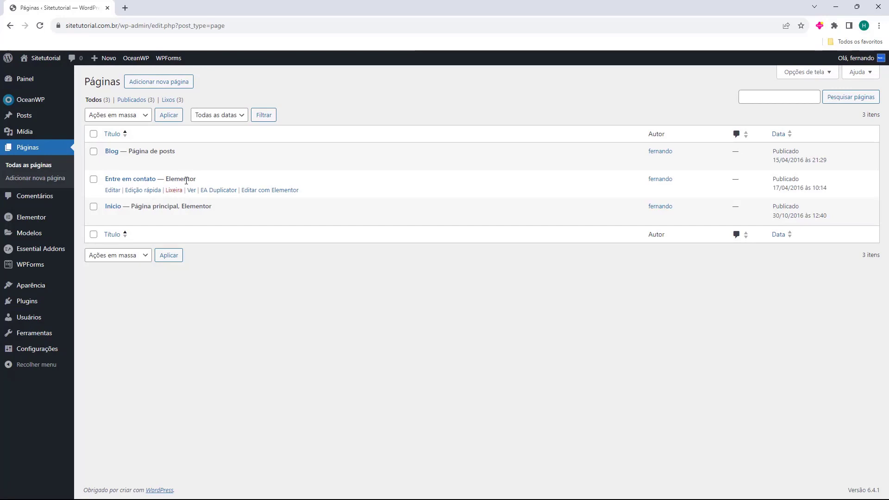
pyautogui.doubleClick(181, 179)
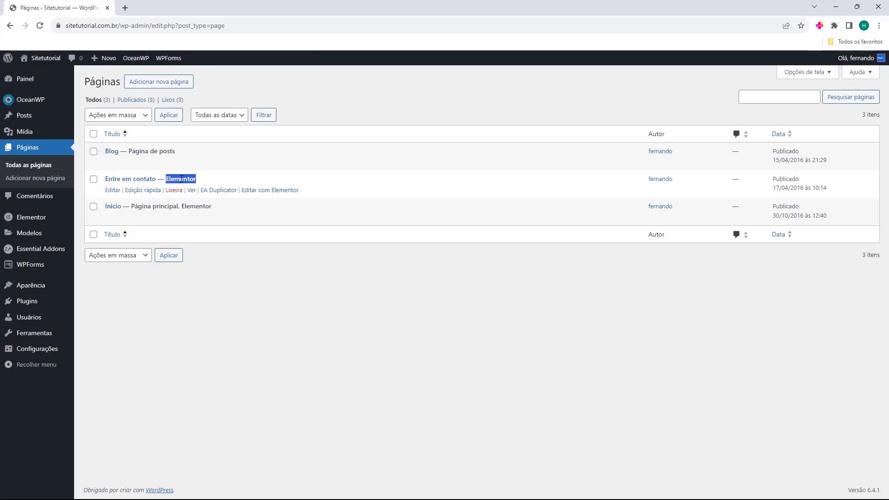
pyautogui.middleClick(111, 194)
pyautogui.click(169, 8)
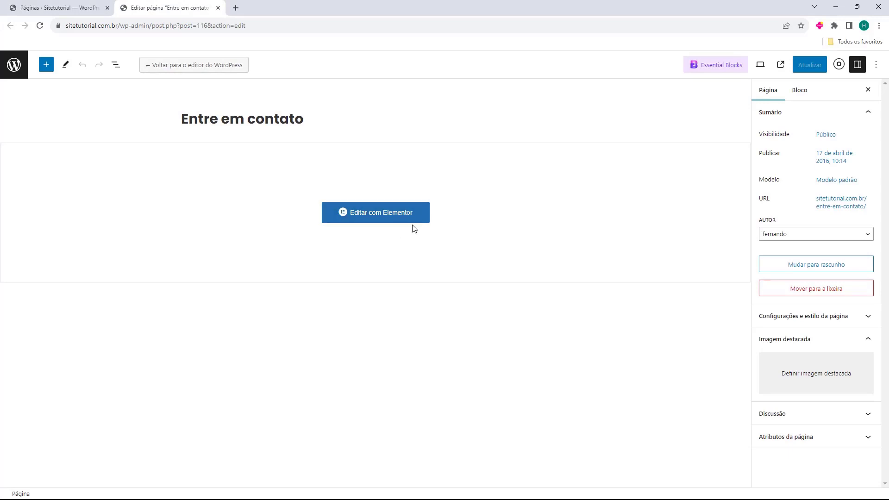
pyautogui.middleClick(181, 11)
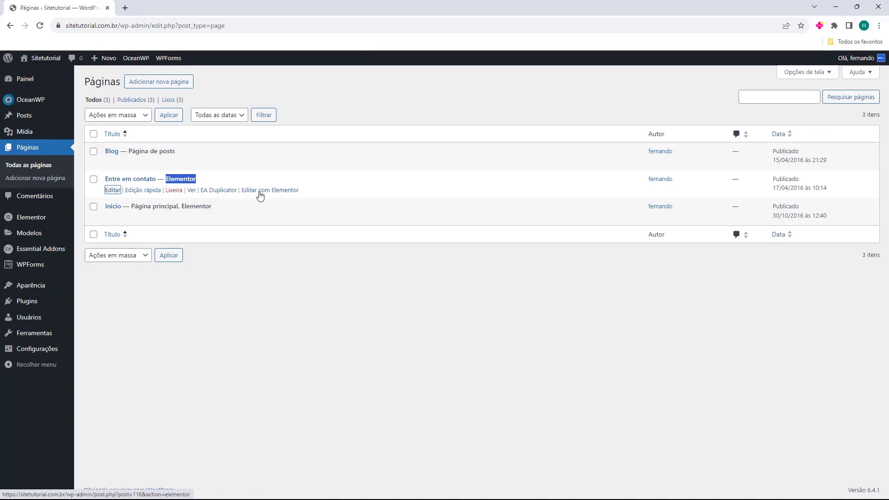
# Launch Elementor for Entre em contato, closing the AI notification and the favourites tip
pyautogui.click(260, 196)
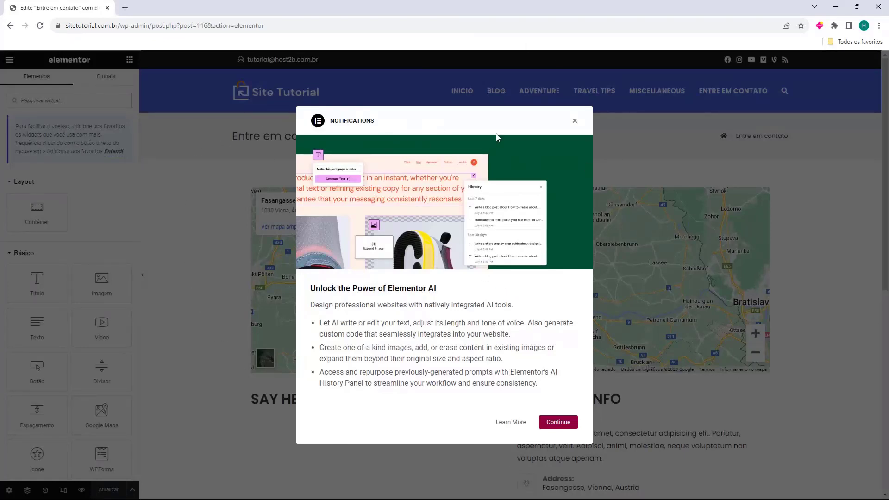
pyautogui.click(575, 123)
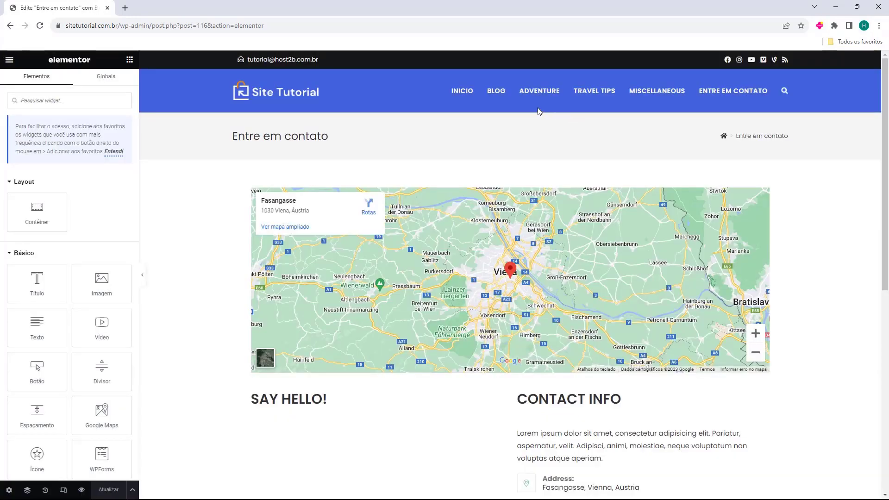
pyautogui.scroll(-8, 226, 264)
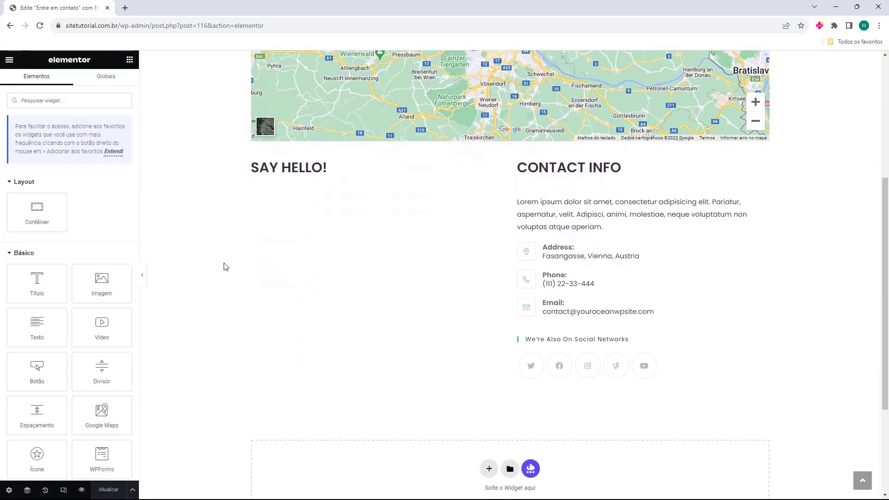
pyautogui.scroll(8, 226, 262)
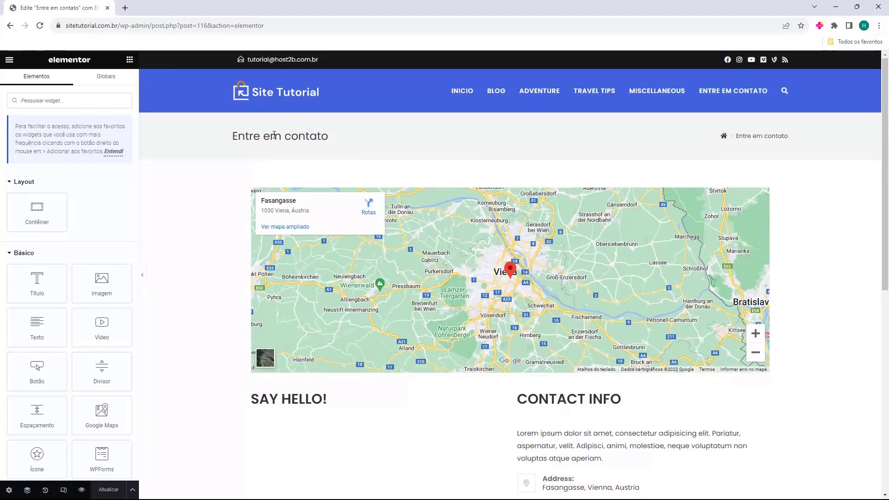
pyautogui.scroll(-8, 416, 153)
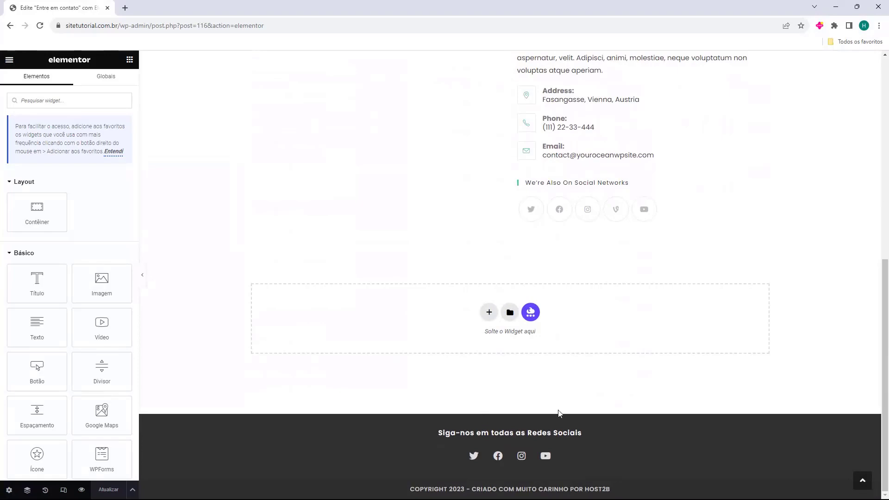
pyautogui.scroll(8, 469, 355)
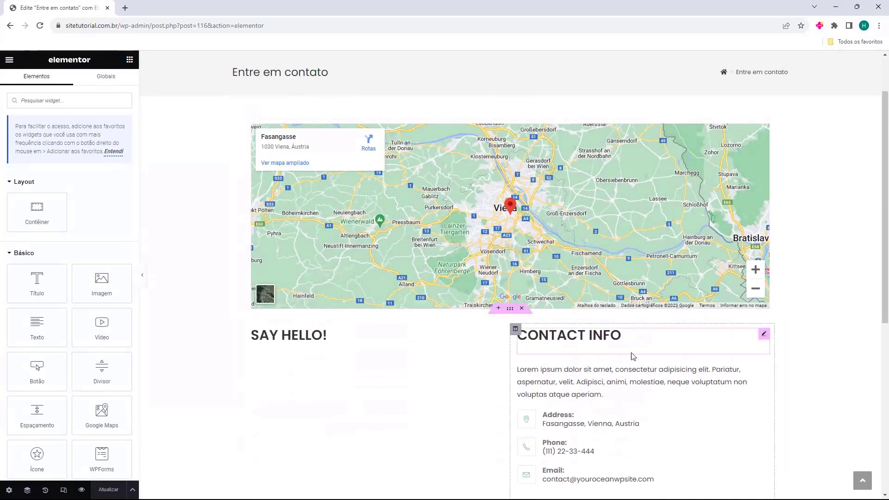
pyautogui.scroll(3, 660, 346)
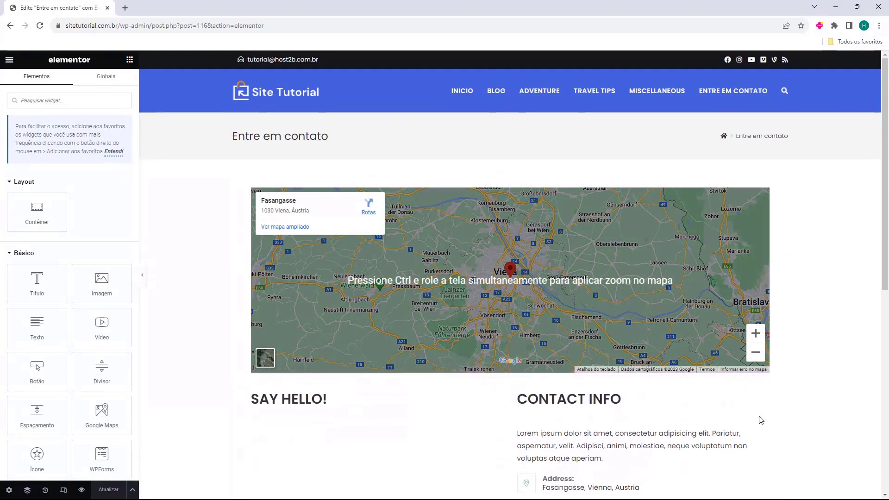
pyautogui.click(113, 151)
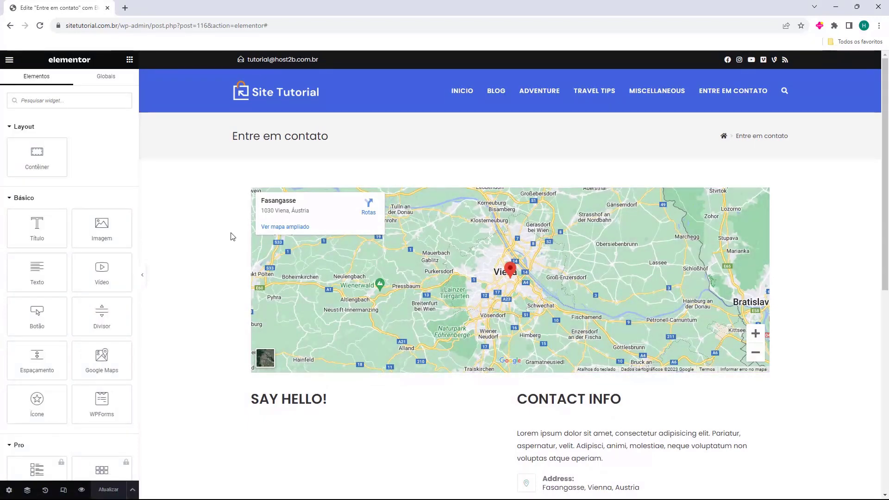
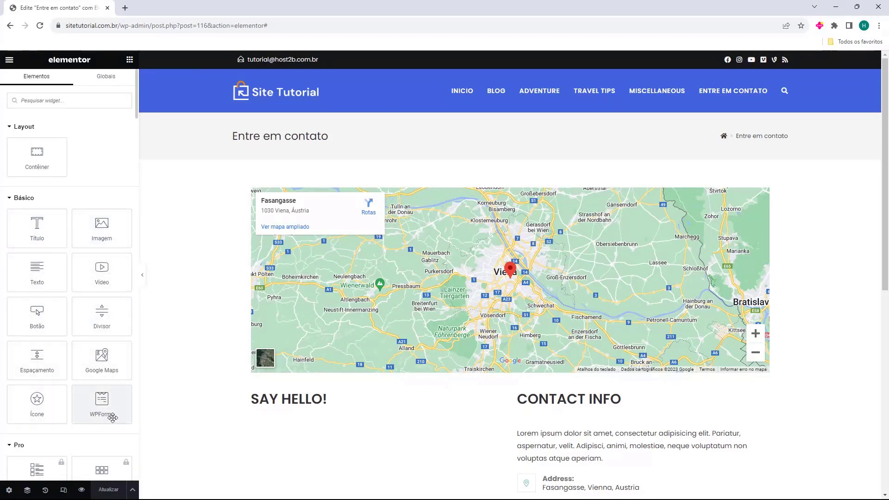
# Browse the Pro, Site, Individual and WooCommerce widget categories in the panel
pyautogui.scroll(-5, 75, 293)
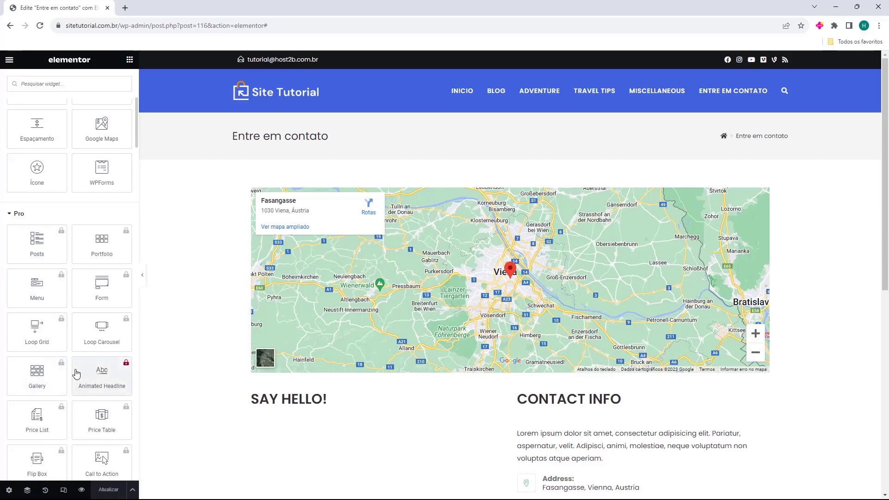
pyautogui.scroll(-4, 27, 334)
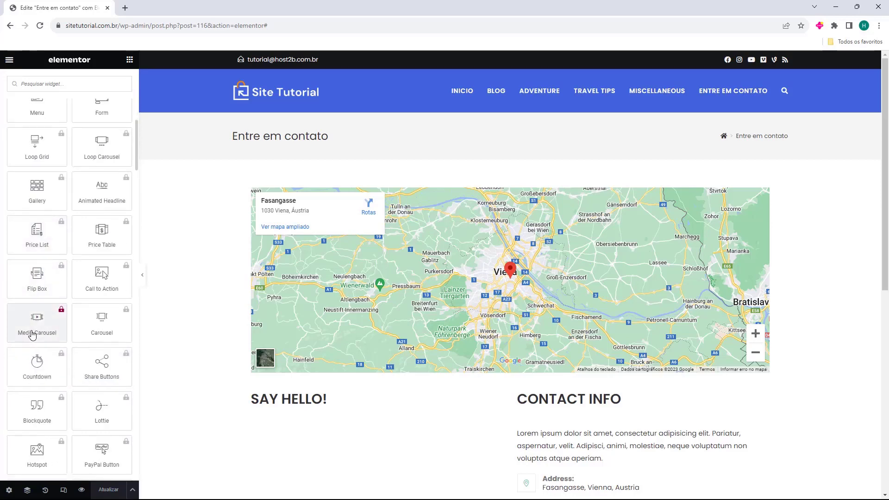
pyautogui.scroll(3, 32, 336)
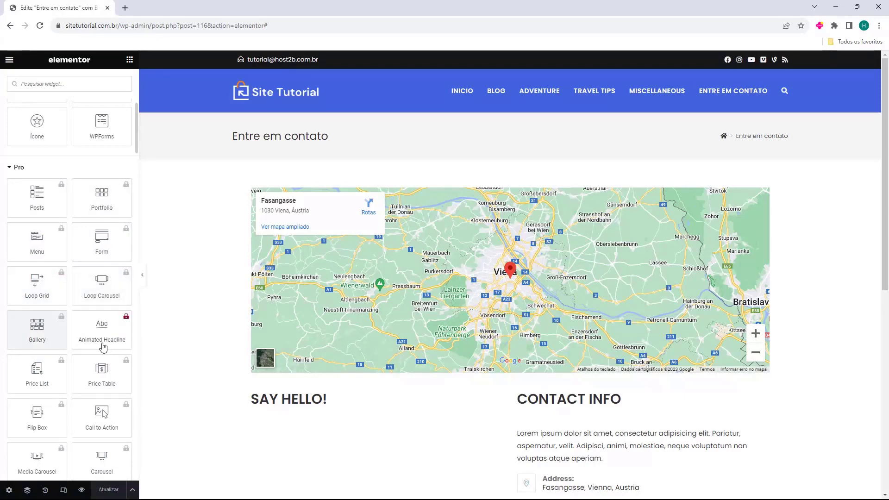
pyautogui.scroll(-15, 82, 345)
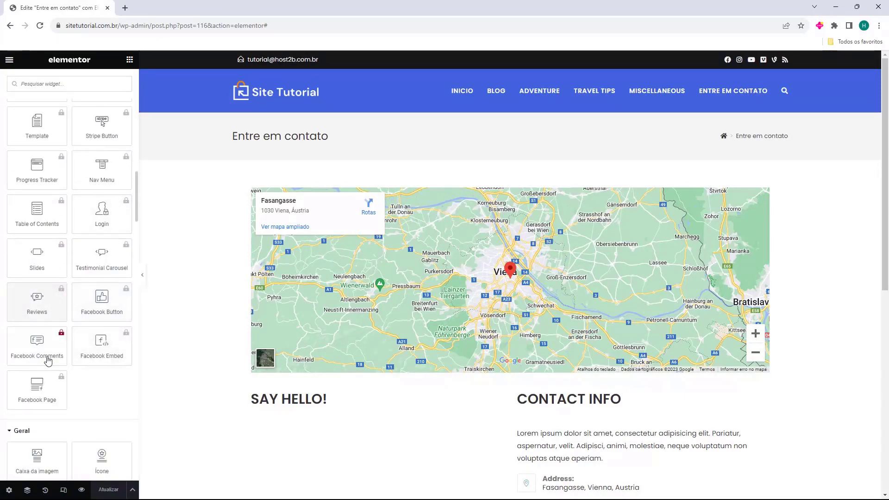
pyautogui.scroll(10, 34, 346)
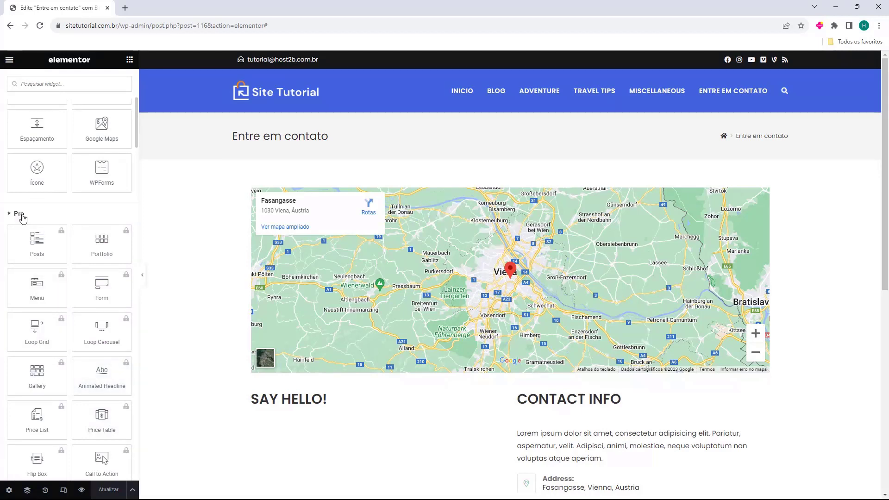
pyautogui.click(21, 214)
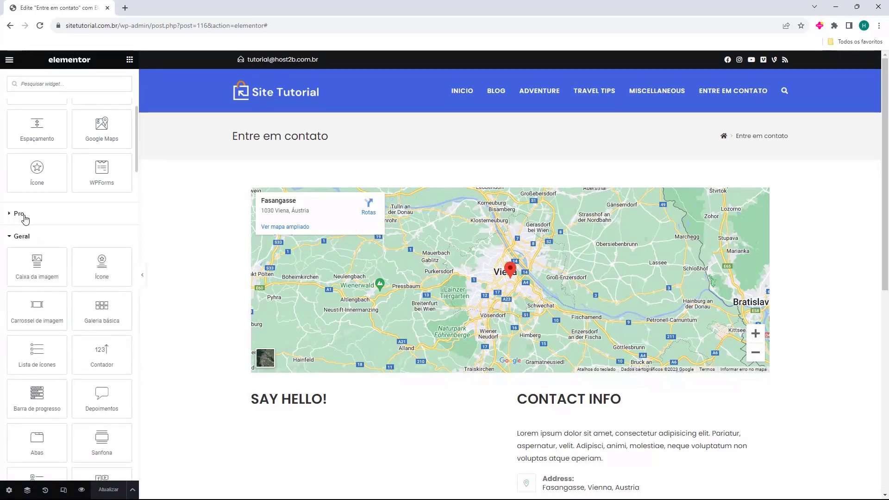
pyautogui.scroll(-1, 23, 205)
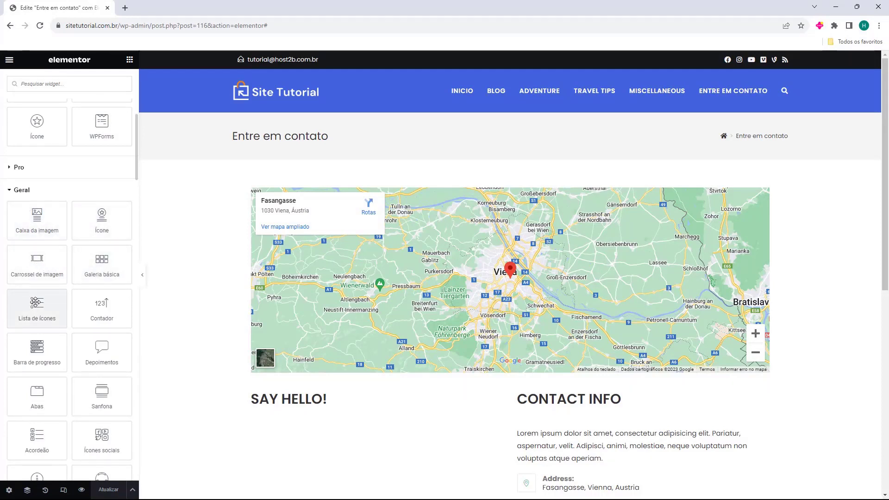
pyautogui.scroll(-10, 36, 302)
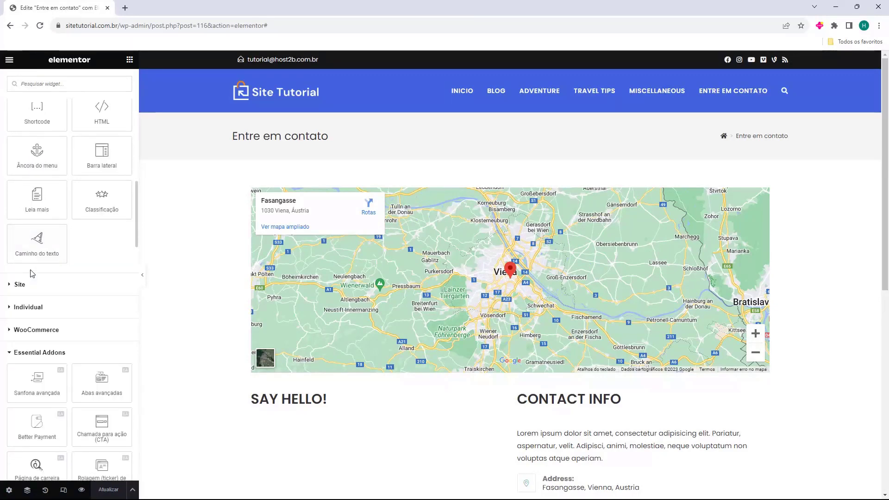
pyautogui.click(20, 238)
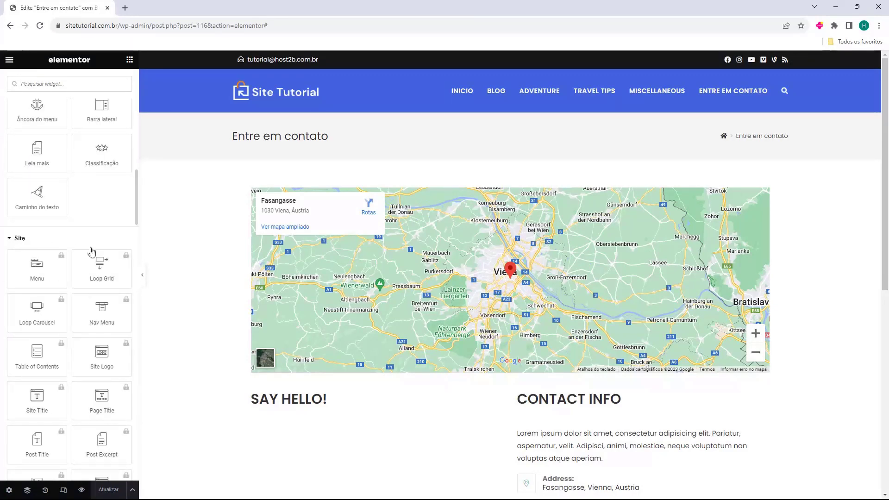
pyautogui.click(28, 241)
pyautogui.click(27, 260)
pyautogui.click(28, 260)
pyautogui.click(29, 286)
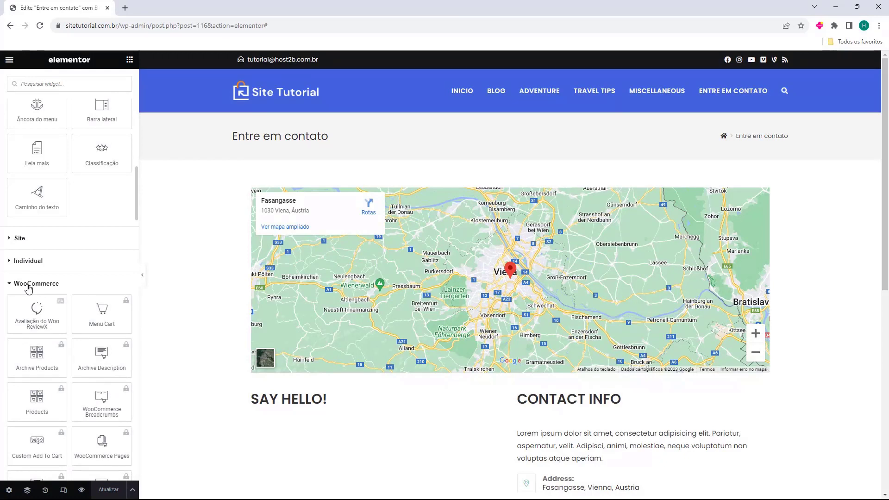
pyautogui.click(28, 284)
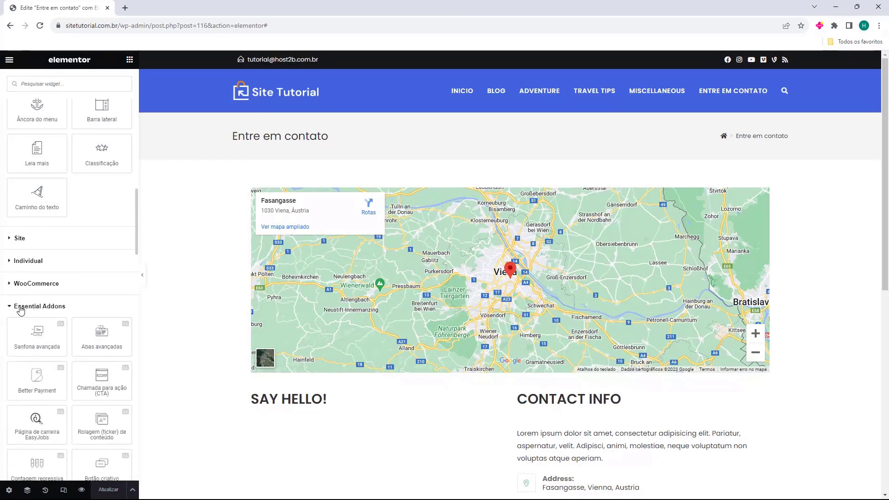
# Scroll the page to the Vienna map and close its place details card
pyautogui.scroll(-3, 56, 313)
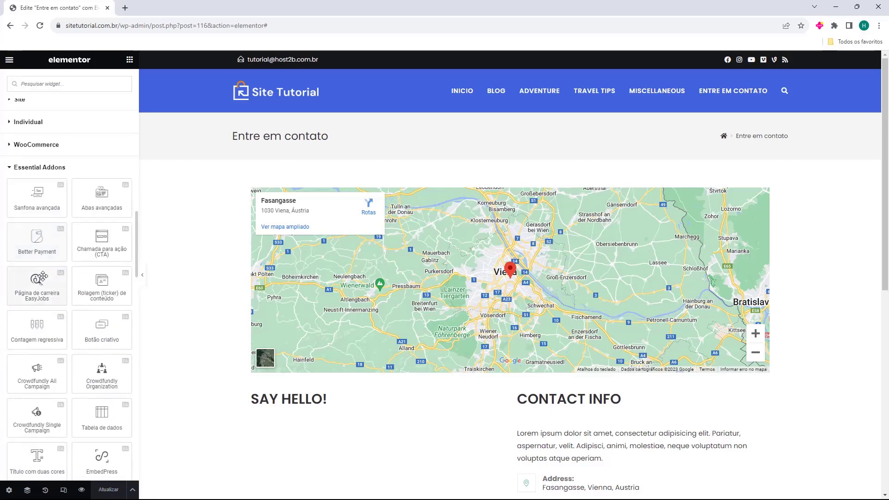
pyautogui.scroll(-1, 43, 277)
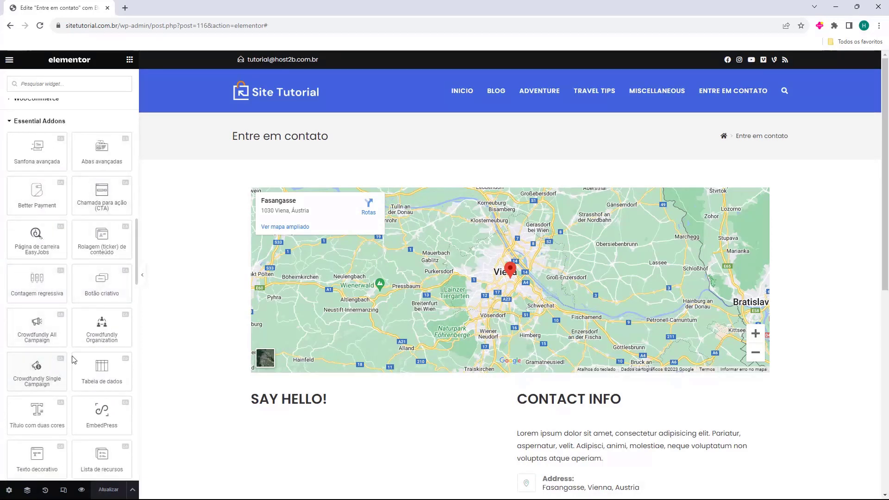
pyautogui.scroll(-8, 41, 277)
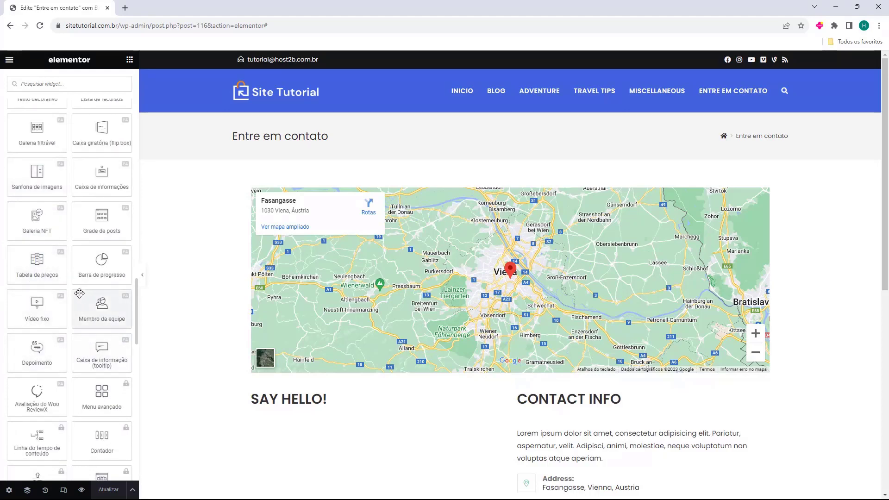
pyautogui.scroll(2, 39, 309)
pyautogui.scroll(5, 65, 180)
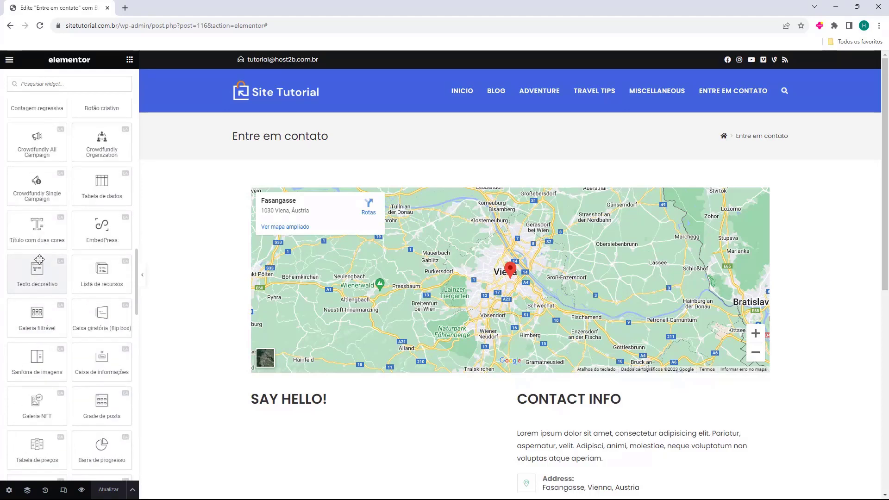
pyautogui.scroll(-4, 65, 169)
pyautogui.scroll(-5, 65, 169)
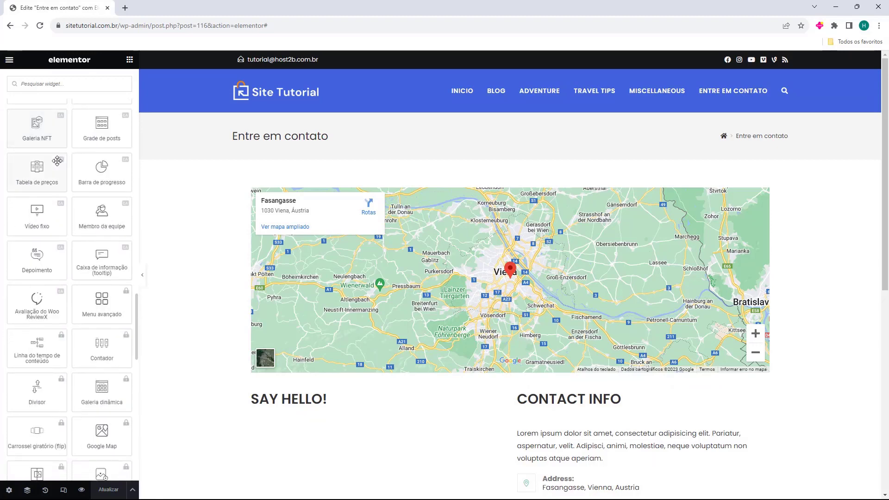
pyautogui.scroll(-3, 95, 407)
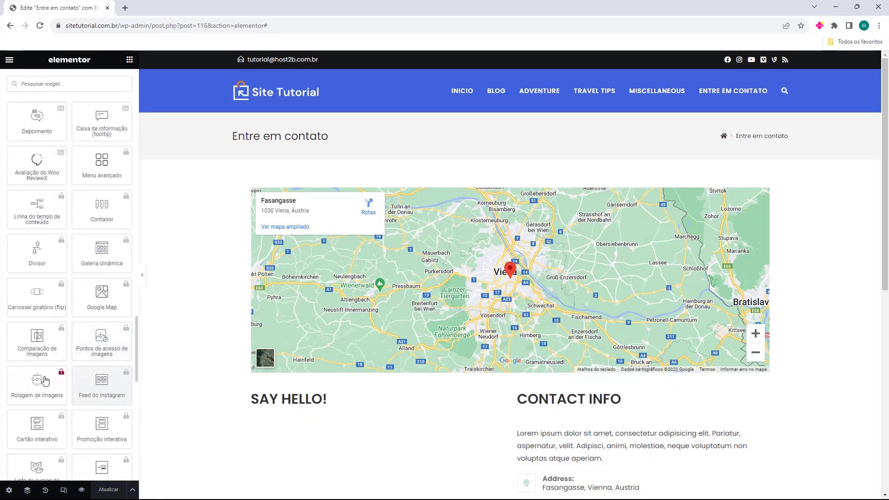
pyautogui.scroll(-6, 74, 328)
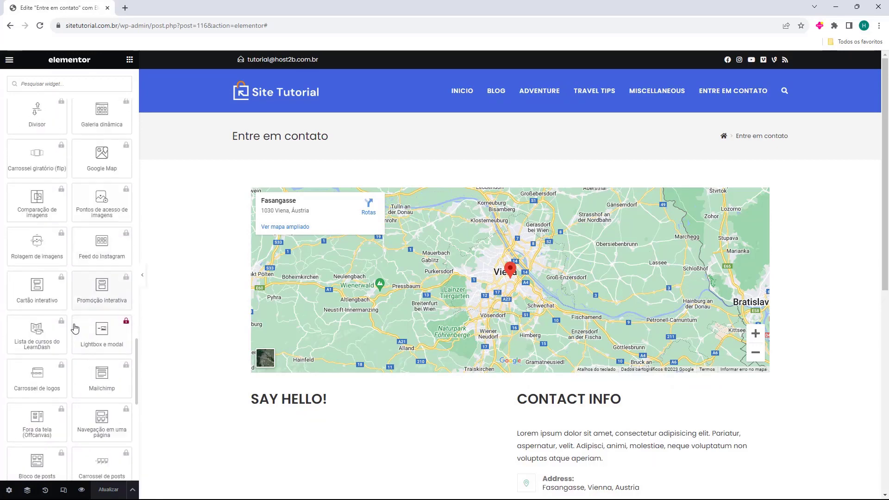
pyautogui.scroll(-6, 76, 327)
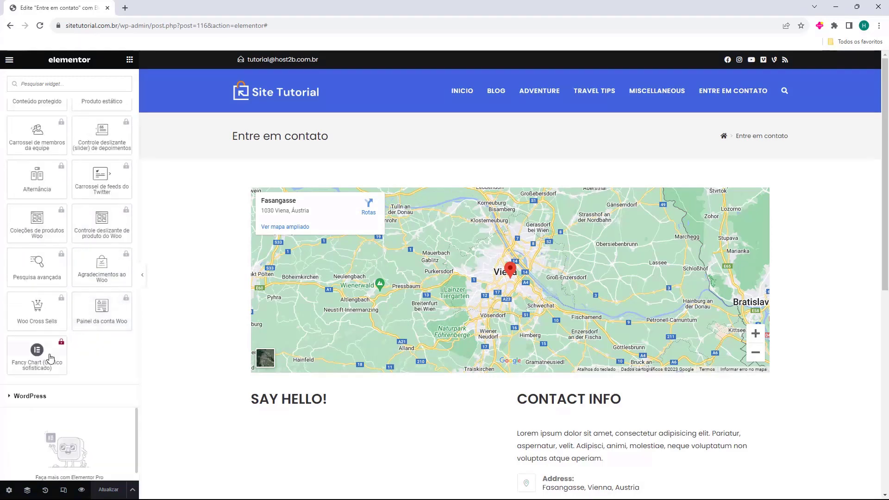
pyautogui.scroll(4, 77, 288)
pyautogui.scroll(-10, 76, 289)
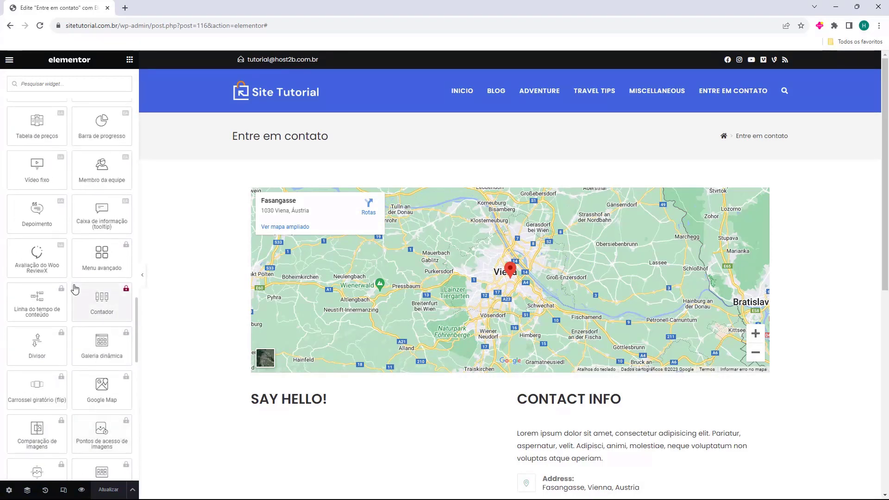
pyautogui.scroll(20, 72, 289)
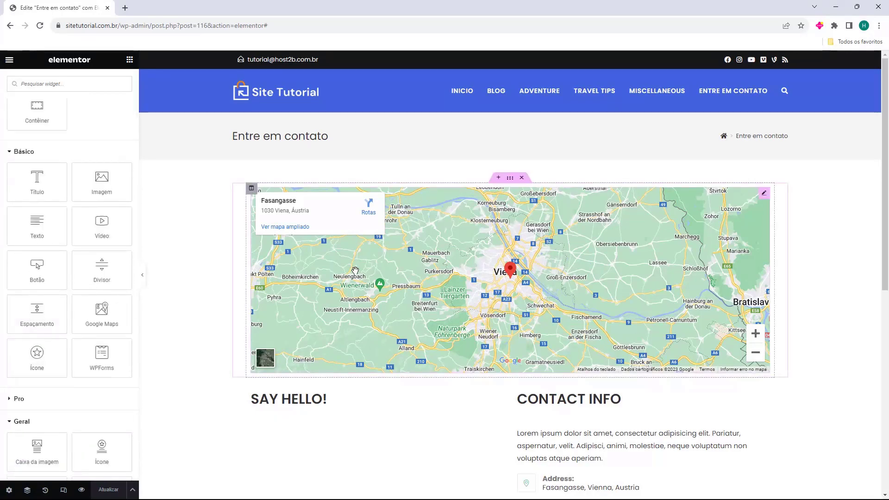
pyautogui.scroll(-2, 516, 247)
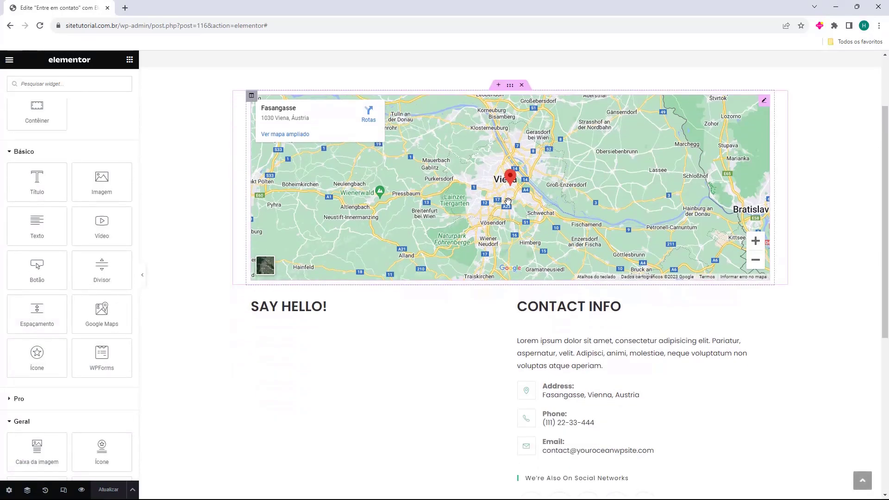
pyautogui.click(526, 190)
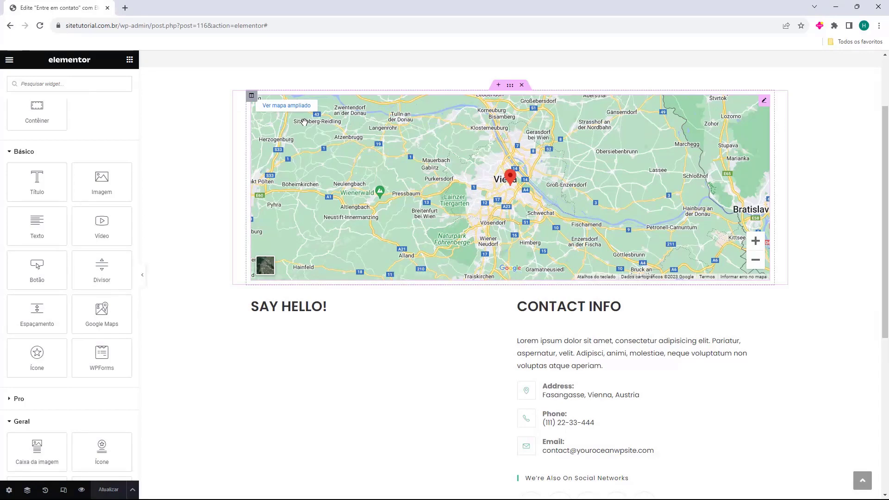
# Check the map widget's Local field, then delete the Vienna map from the page
pyautogui.scroll(2, 433, 200)
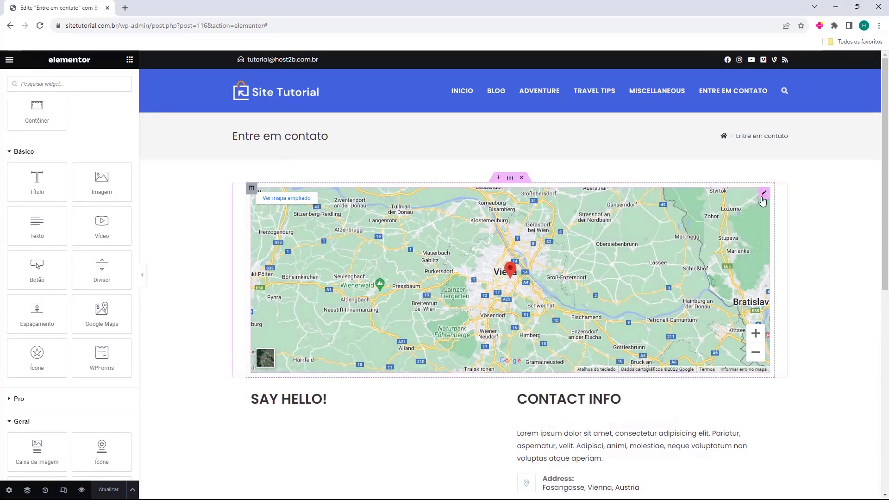
pyautogui.click(763, 194)
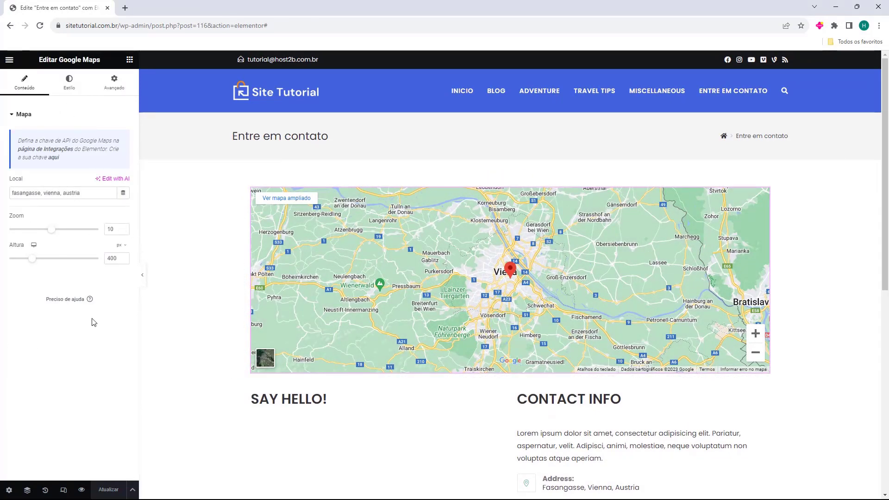
pyautogui.moveTo(11, 192); pyautogui.dragTo(81, 193)
pyautogui.click(413, 267)
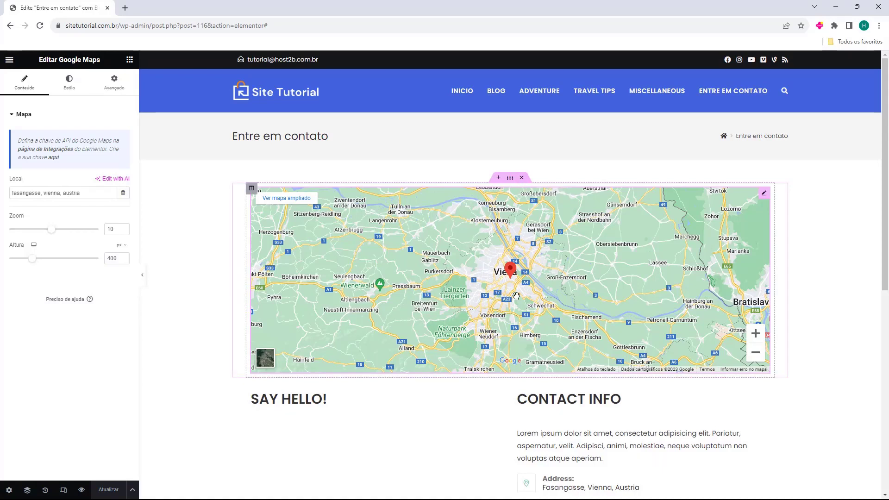
pyautogui.click(521, 178)
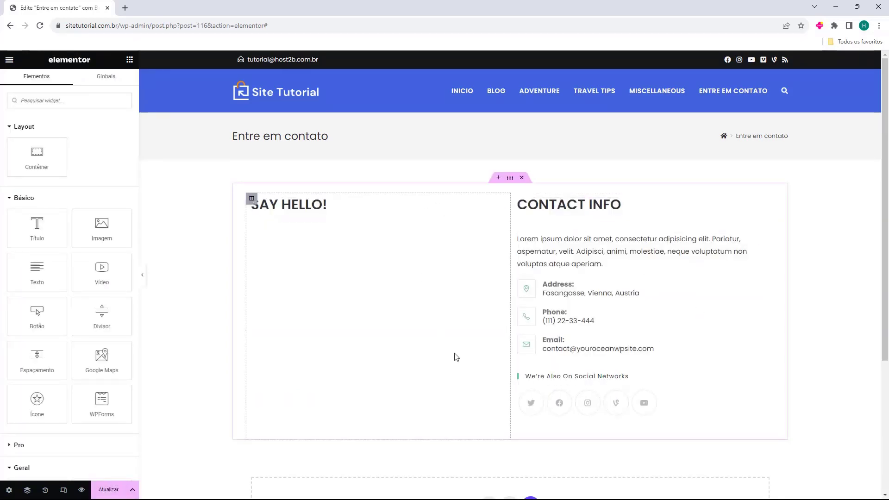
# Select the SAY HELLO! heading after briefly selecting the CONTACT INFO heading
pyautogui.click(273, 207)
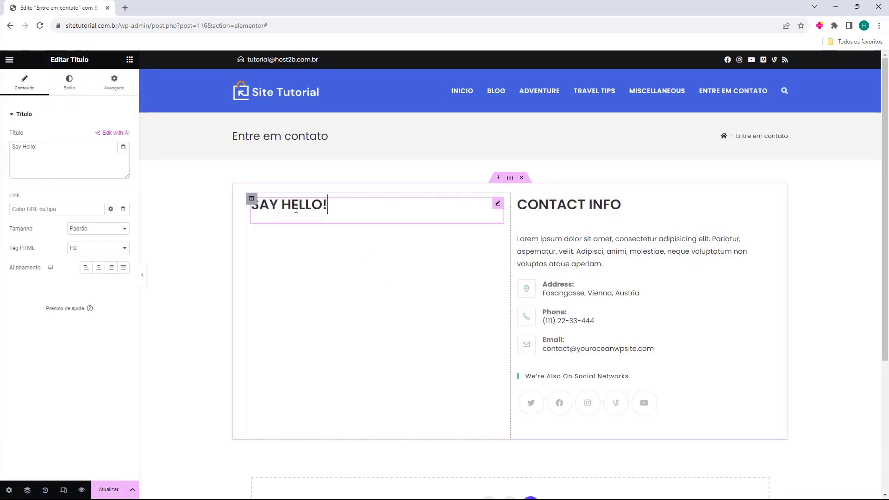
pyautogui.click(545, 220)
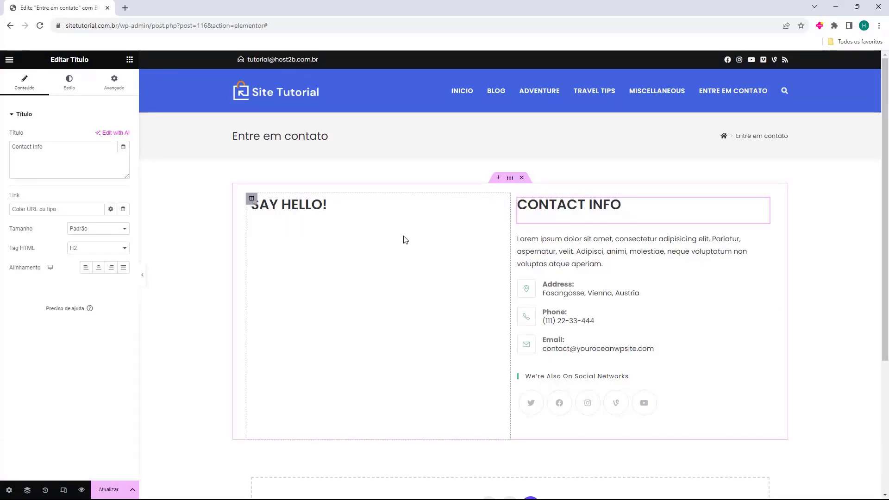
pyautogui.moveTo(517, 206); pyautogui.dragTo(580, 214)
pyautogui.click(421, 240)
pyautogui.click(300, 215)
pyautogui.tripleClick(271, 212)
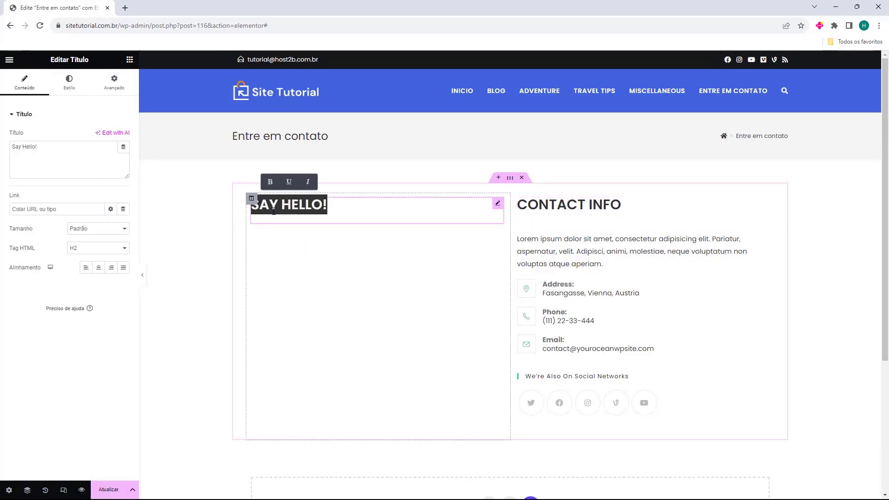
pyautogui.click(321, 222)
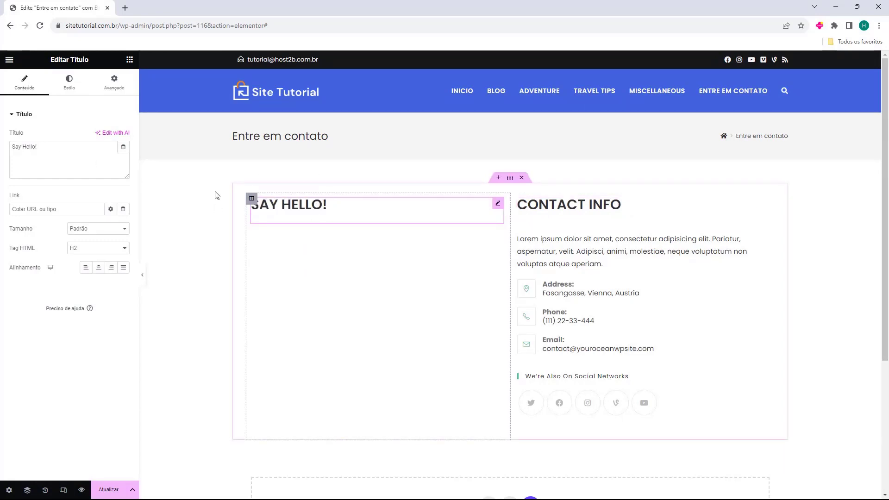
# Replace the heading's Título text with 'Formulário de contato'
pyautogui.click(36, 145)
pyautogui.hotkey('ctrl', 'a')
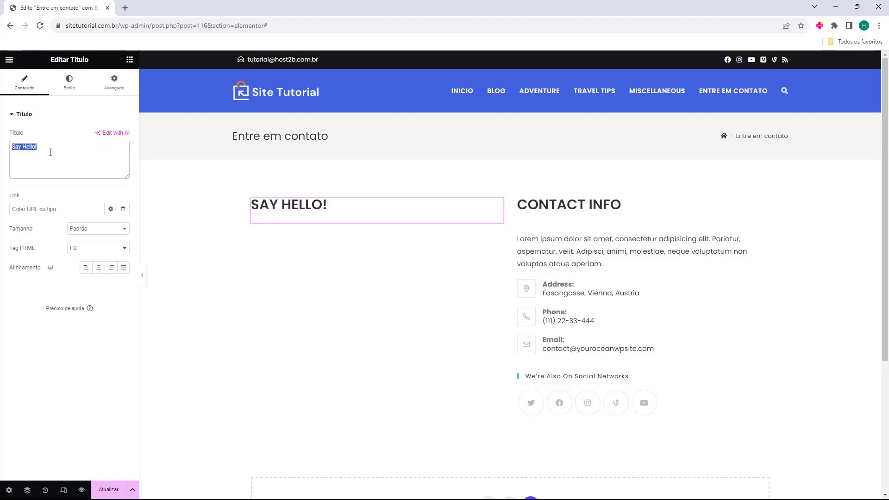
pyautogui.press('BackSpace')
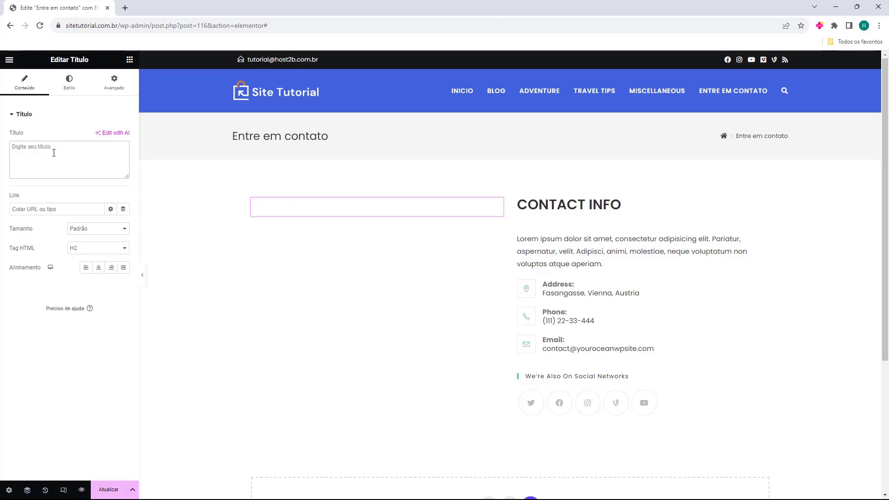
pyautogui.write('Formulário de contato')
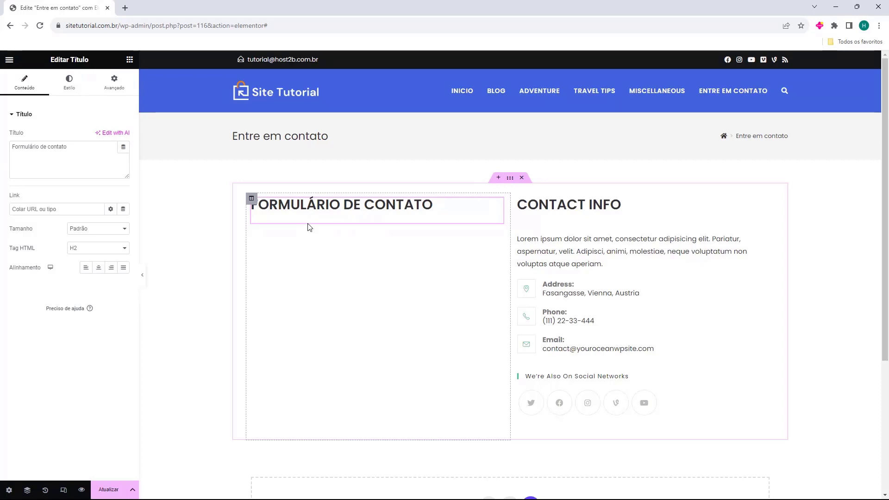
pyautogui.click(130, 59)
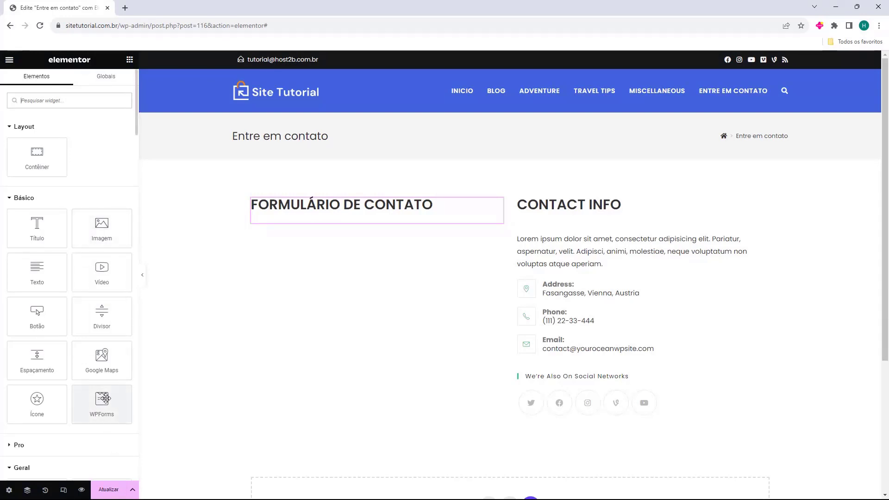
# Drop a WPForms widget under the heading and select the 'Formulario de Contato' form
pyautogui.moveTo(97, 404); pyautogui.dragTo(323, 224)
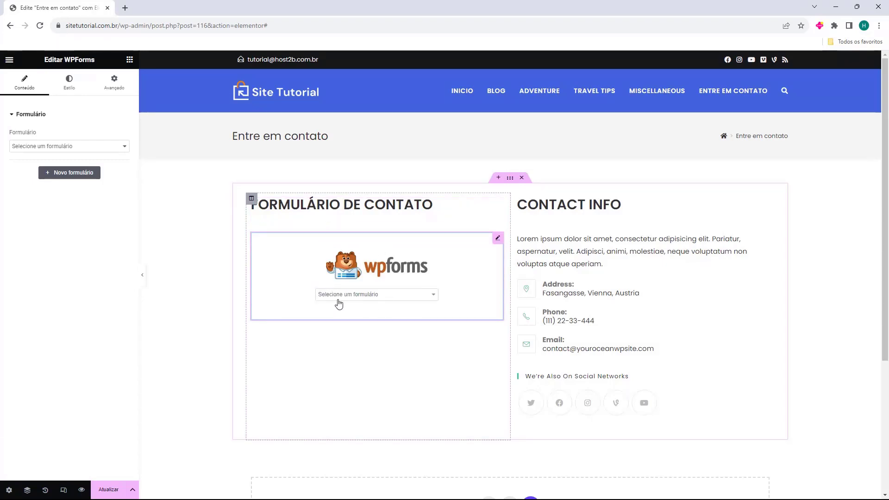
pyautogui.moveTo(10, 136); pyautogui.dragTo(27, 138)
pyautogui.click(19, 147)
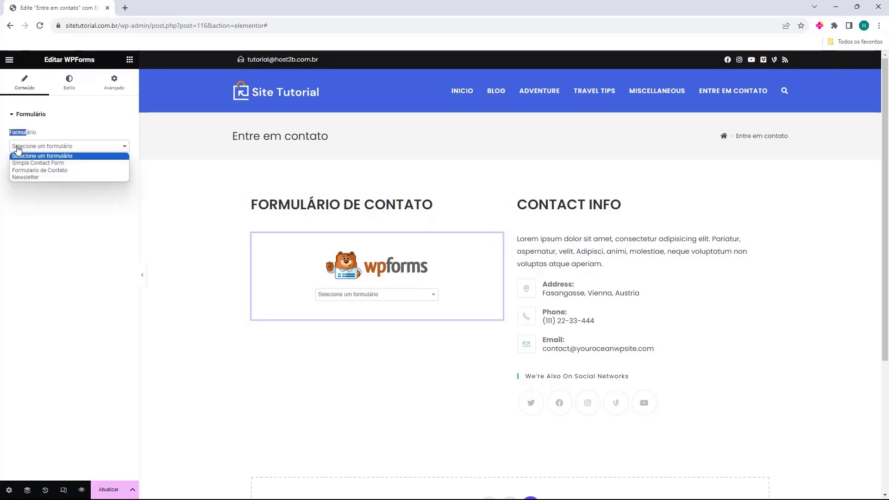
pyautogui.click(28, 170)
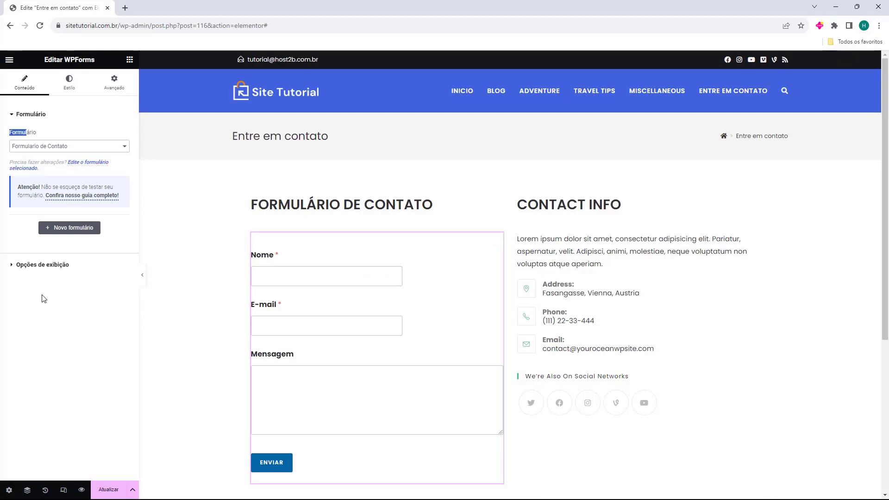
pyautogui.click(185, 285)
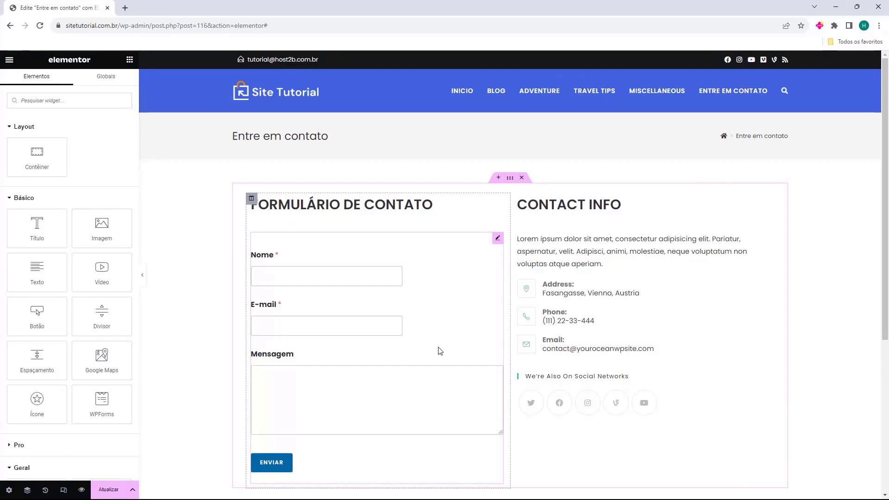
# Change the CONTACT INFO heading's title to 'Informações de Contato'
pyautogui.scroll(-3, 440, 351)
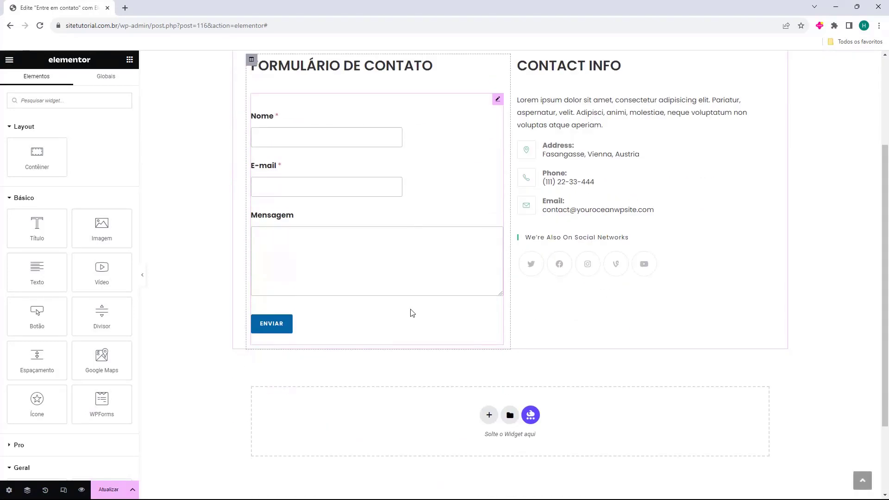
pyautogui.scroll(2, 412, 313)
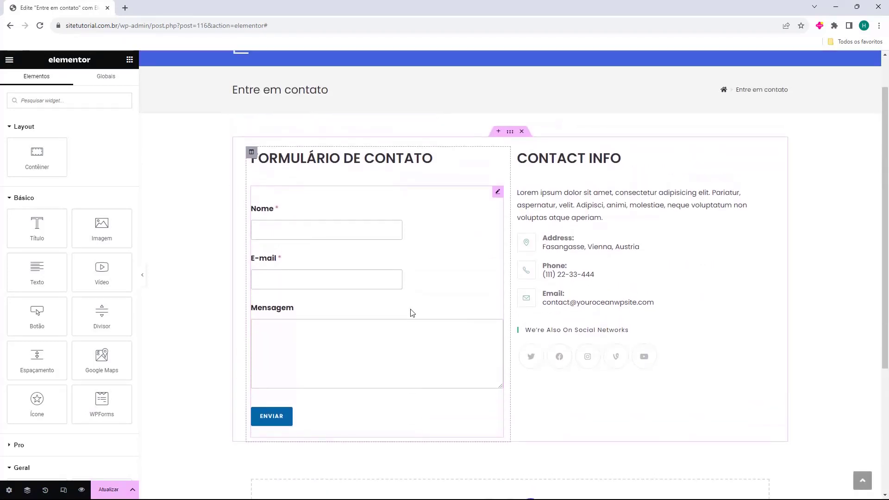
pyautogui.click(556, 159)
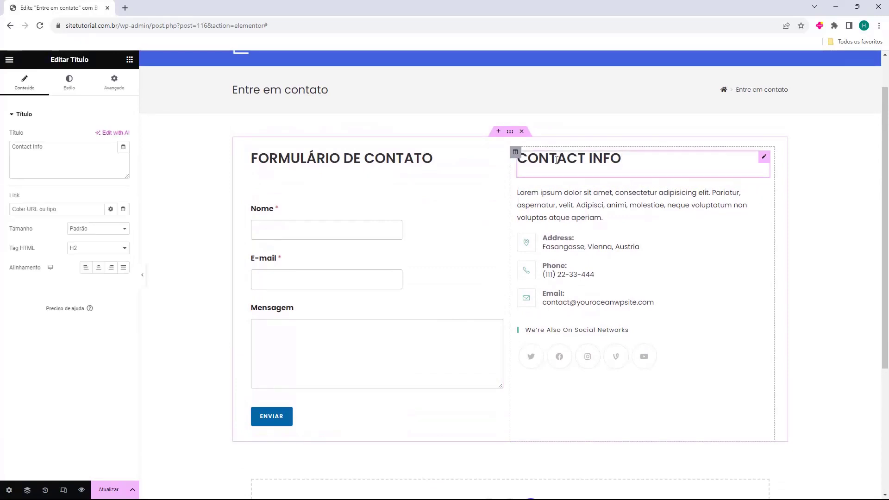
pyautogui.tripleClick(44, 153)
pyautogui.write('Informações de Contato')
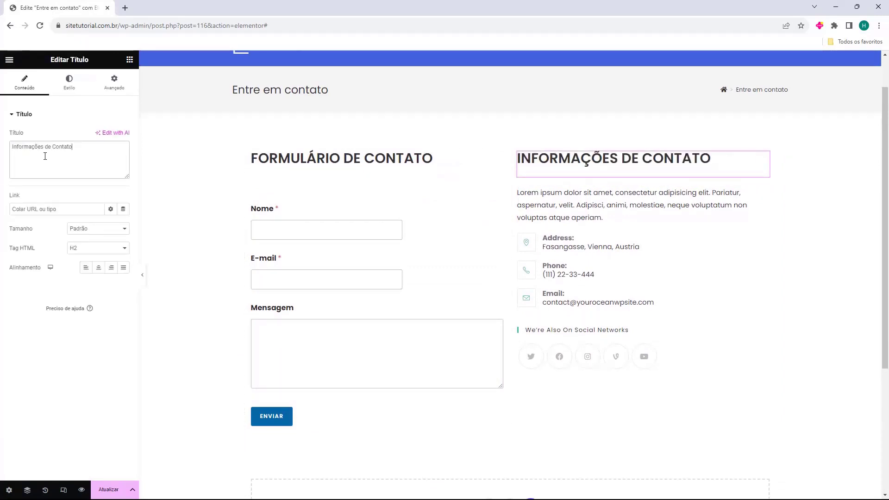
pyautogui.click(630, 197)
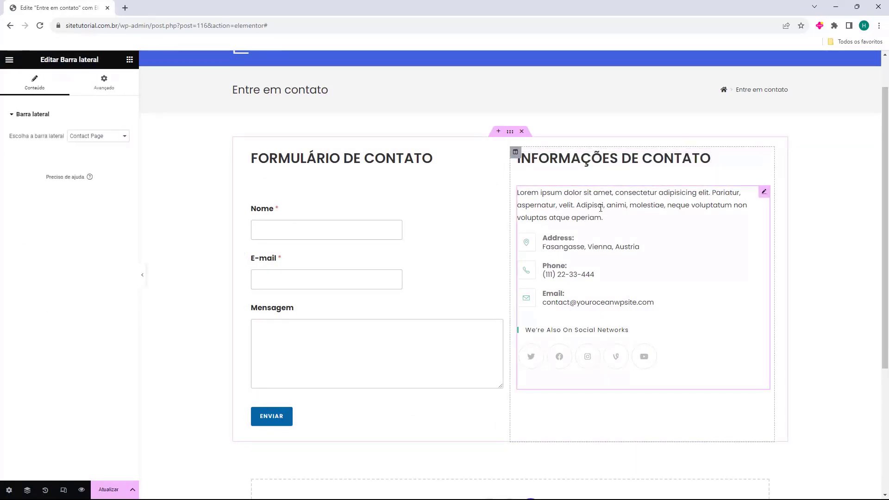
pyautogui.moveTo(13, 135); pyautogui.dragTo(41, 136)
# Keep 'Contact Page' as the sidebar and drop a Text widget below the contact details
pyautogui.click(98, 137)
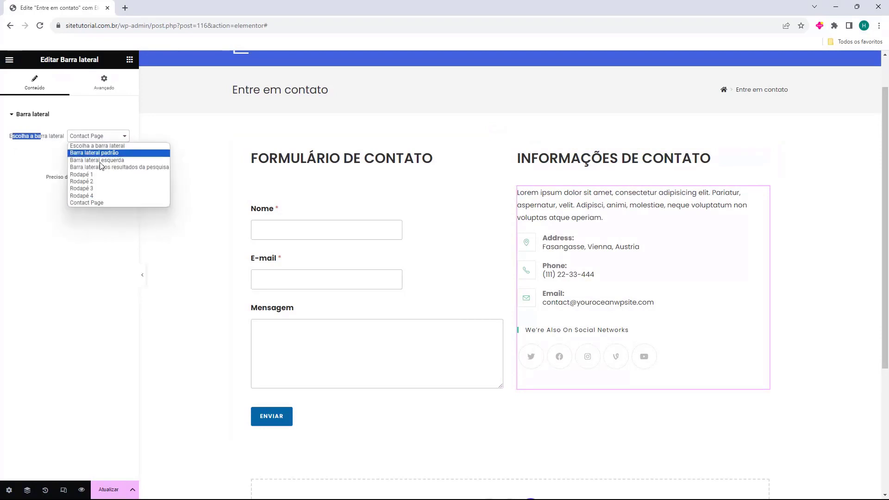
pyautogui.click(94, 202)
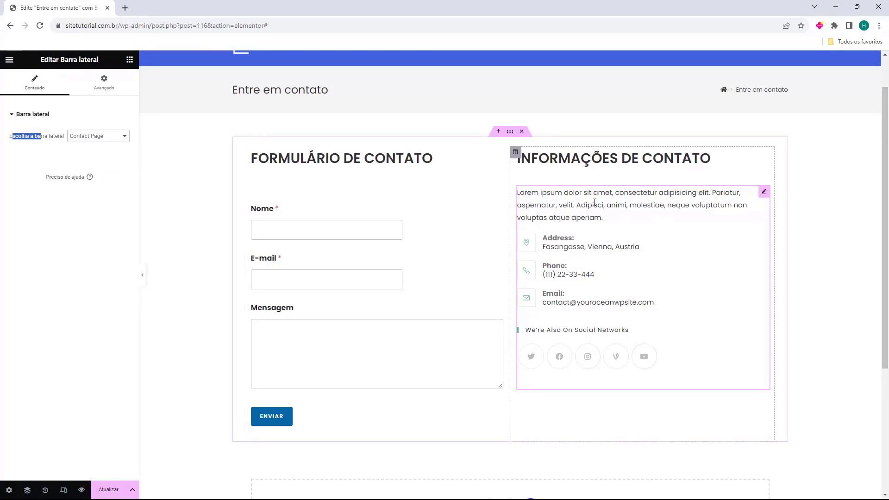
pyautogui.click(130, 59)
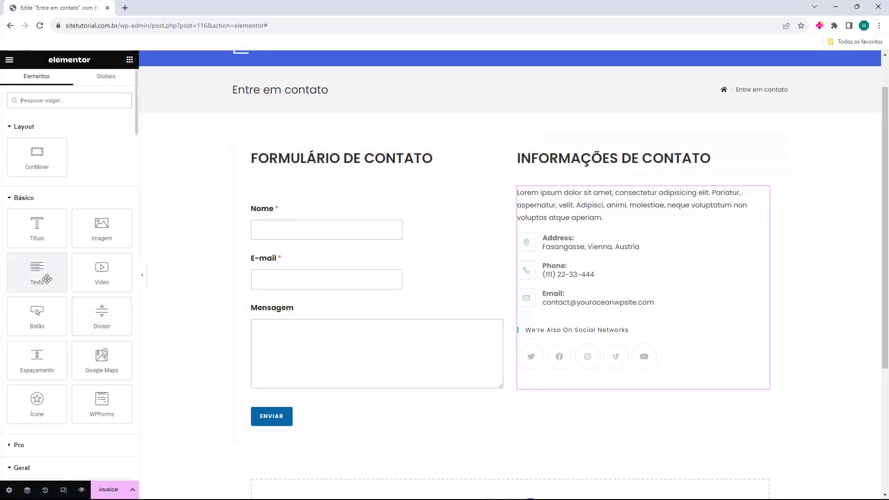
pyautogui.moveTo(38, 278); pyautogui.dragTo(569, 389)
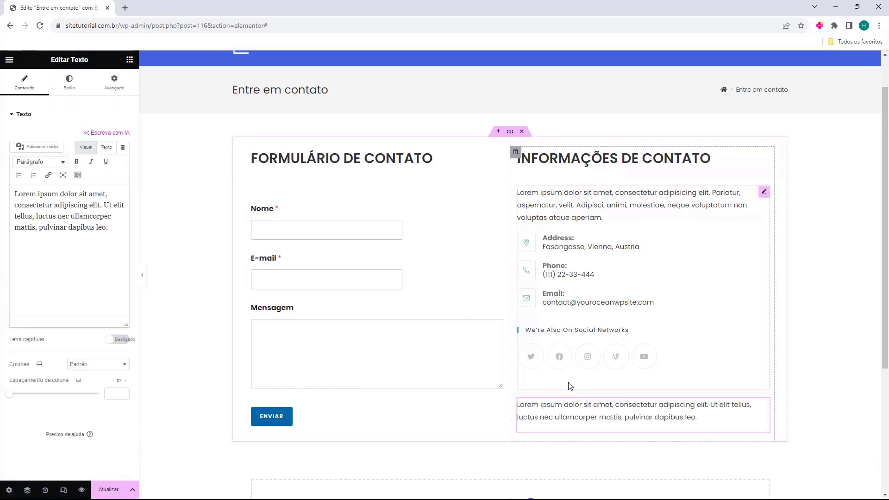
pyautogui.scroll(-2, 568, 388)
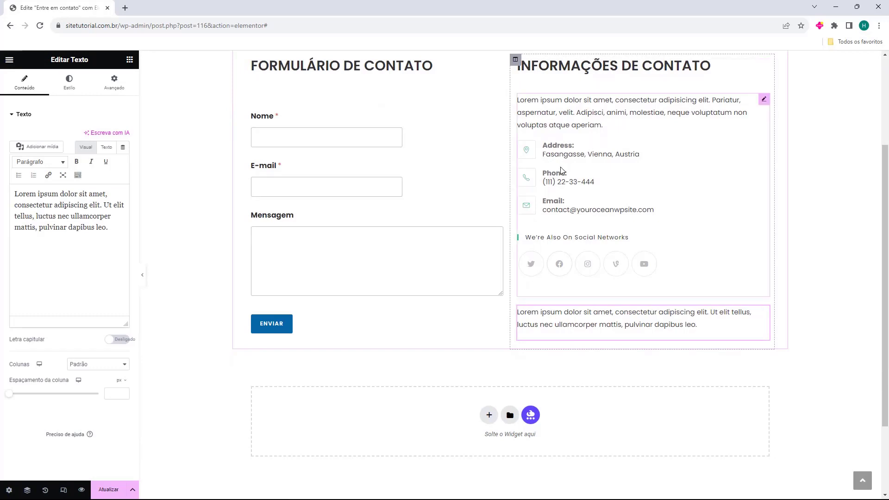
# Replace the first text block's filler paragraph and add a second Text widget beneath it
pyautogui.click(553, 323)
pyautogui.hotkey('ctrl', 'a')
pyautogui.write('Lorem ipsum dolor sit amet, consectetur adipiscing elit. Nunc quis posuere diam, sit amet molestie enim. Etiam tincidunt mattis nunc, et dapibus augue molestie a.')
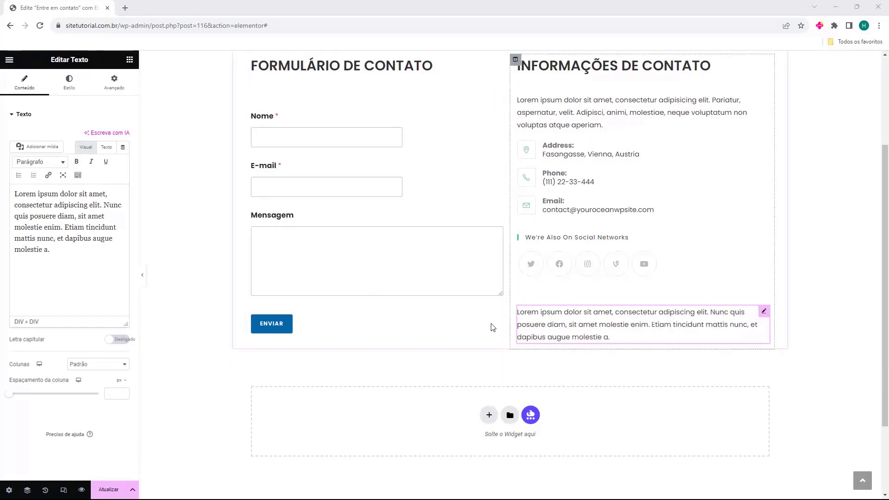
pyautogui.click(129, 59)
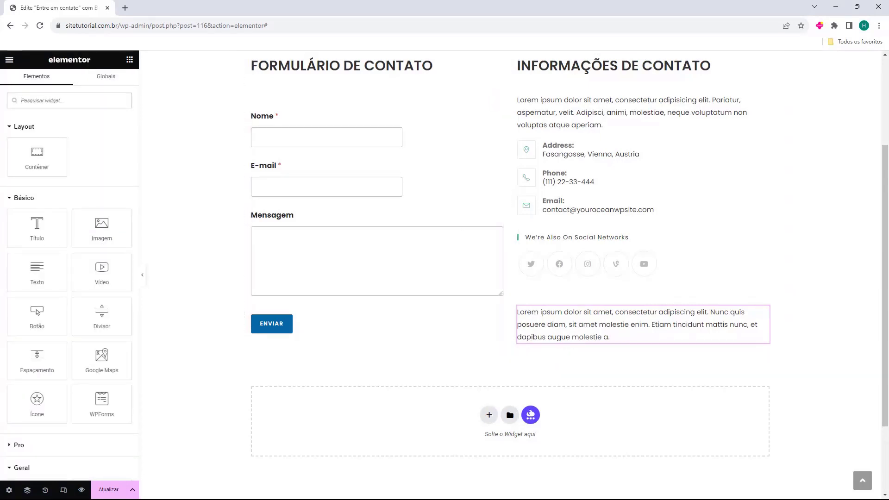
pyautogui.moveTo(34, 267); pyautogui.dragTo(562, 355)
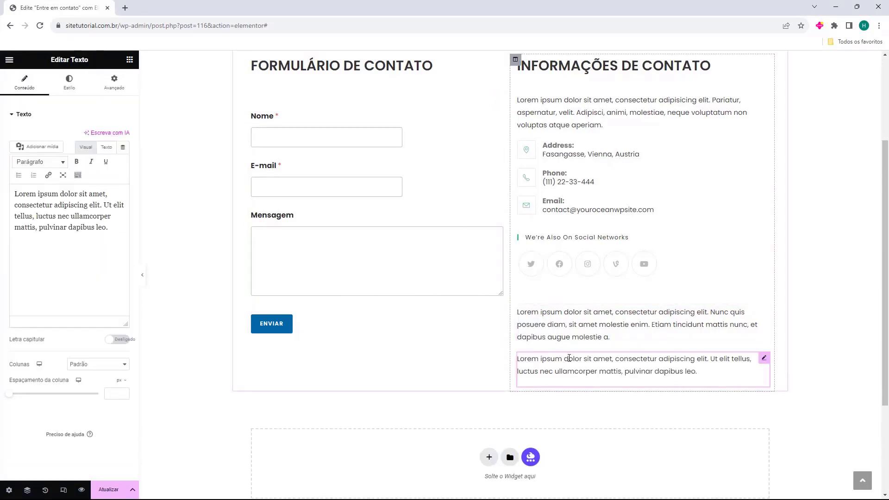
# Replace the placeholder with Endereço, Telefone and E-mail lines holding the address, phone and pasted e-mail
pyautogui.tripleClick(26, 202)
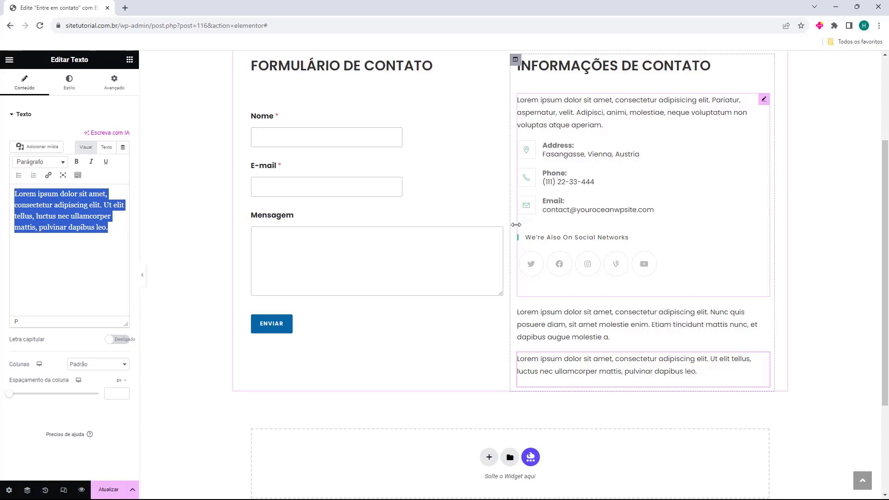
pyautogui.doubleClick(72, 215)
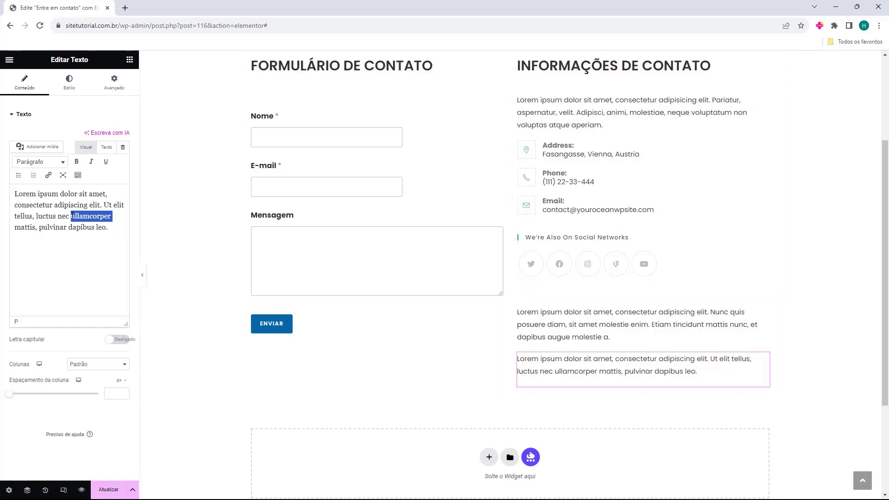
pyautogui.hotkey('ctrl', 'a')
pyautogui.press('Delete')
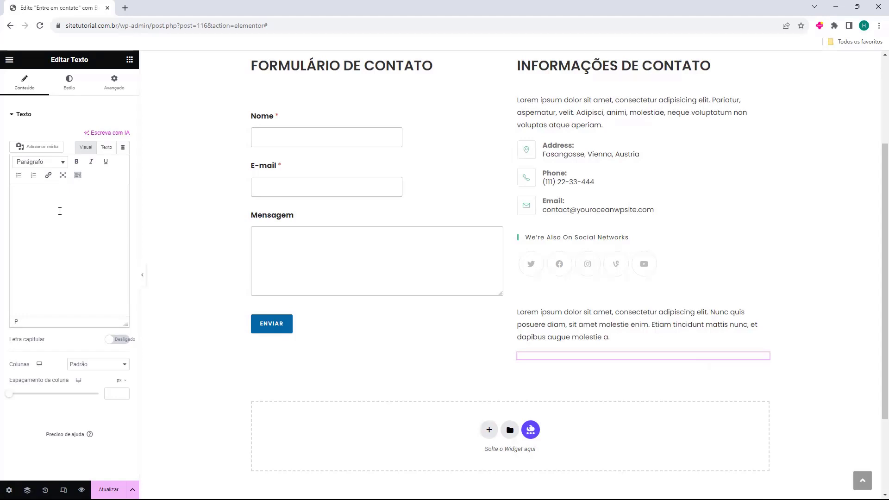
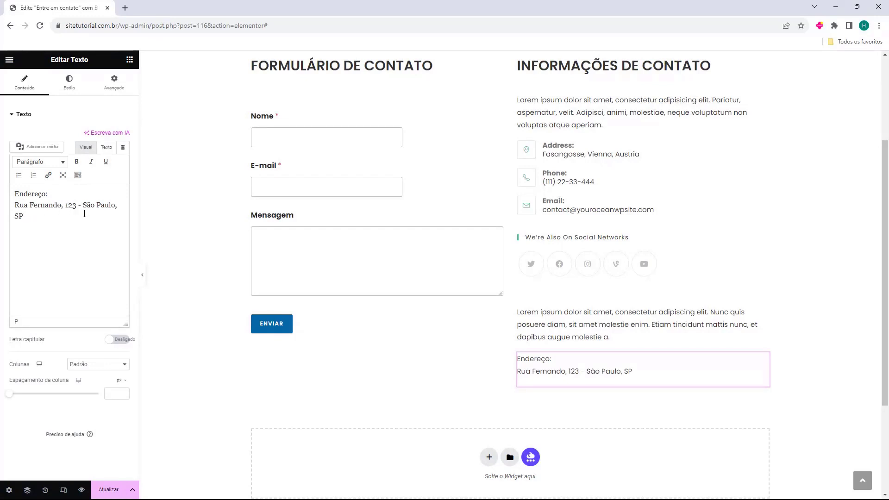
pyautogui.press('Return')
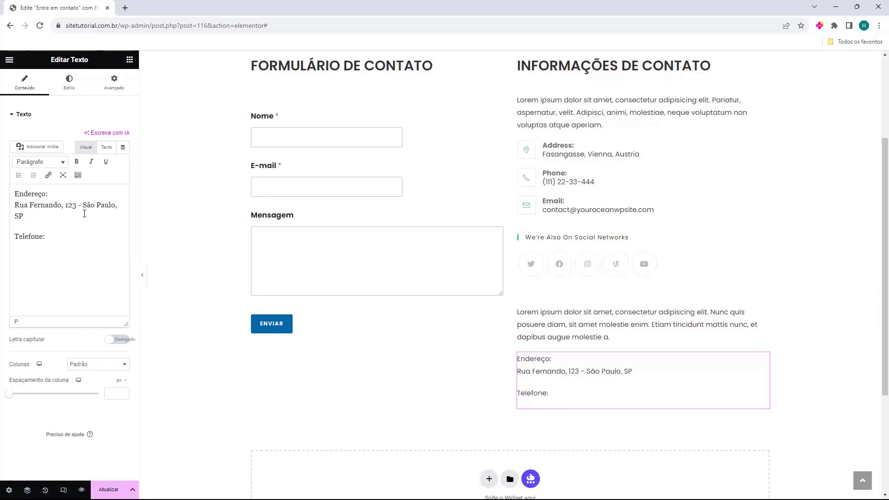
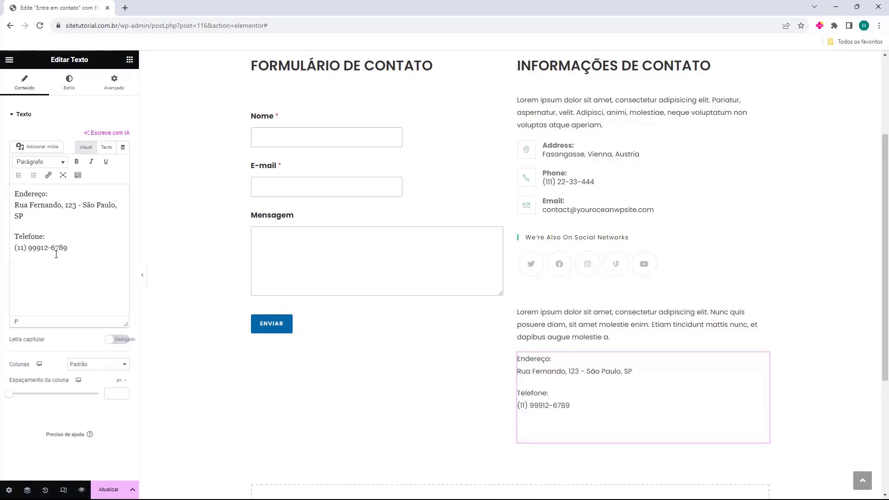
pyautogui.press('Return')
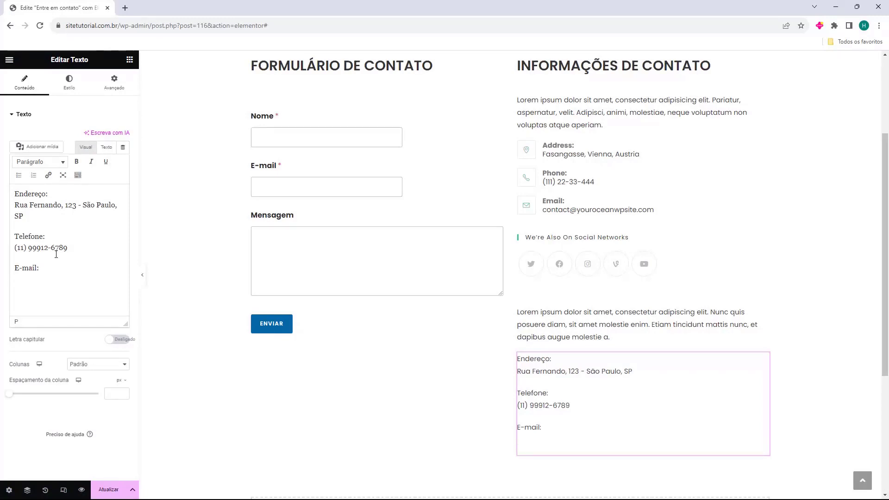
pyautogui.hotkey('ctrl', 'v')
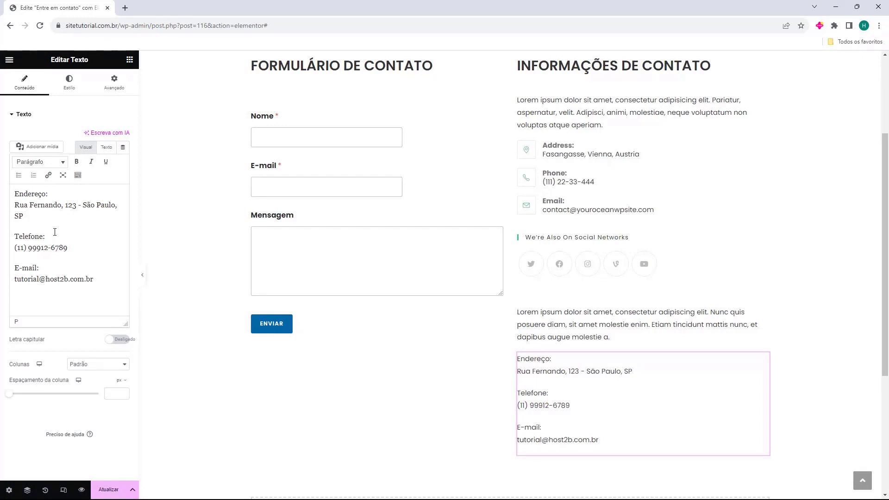
# Make the Endereço, Telefone and E-mail labels bold
pyautogui.moveTo(47, 193); pyautogui.dragTo(17, 193)
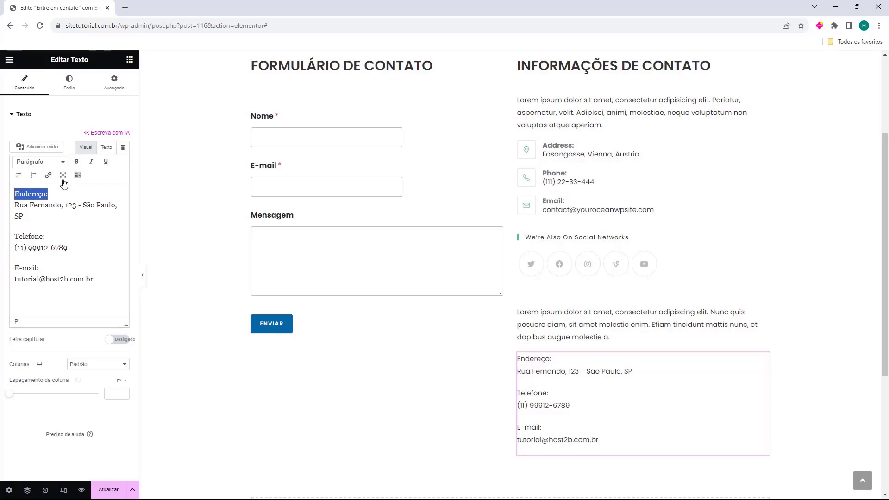
pyautogui.click(77, 163)
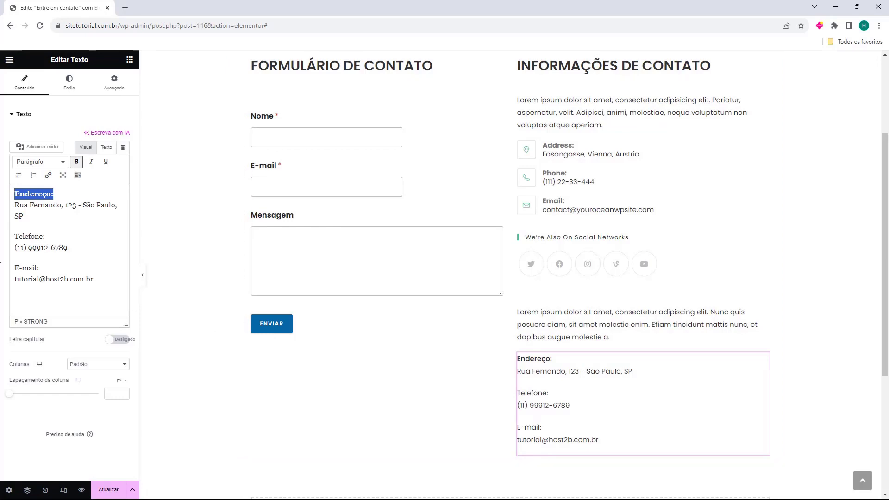
pyautogui.moveTo(45, 236); pyautogui.dragTo(13, 238)
pyautogui.click(77, 162)
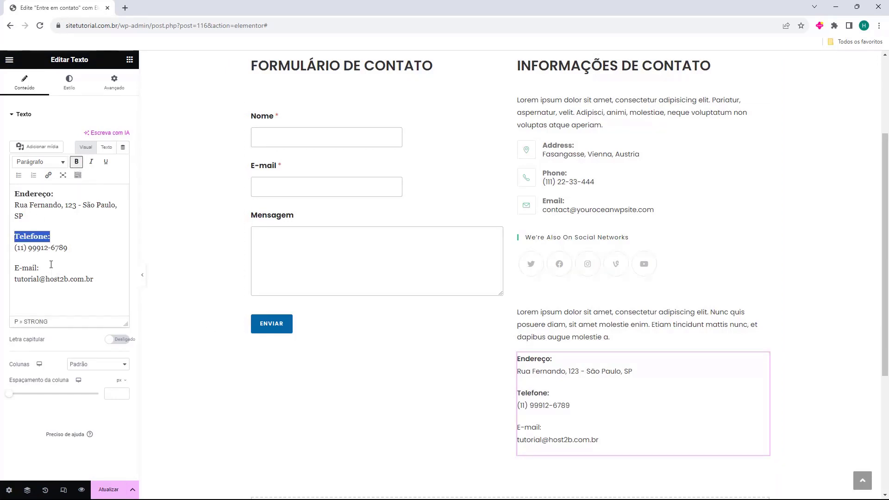
pyautogui.moveTo(39, 268); pyautogui.dragTo(16, 269)
pyautogui.click(77, 162)
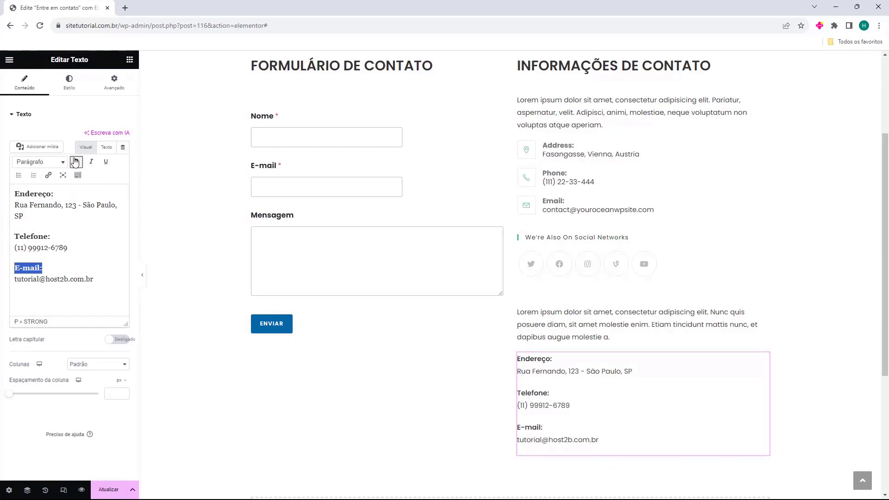
pyautogui.click(28, 286)
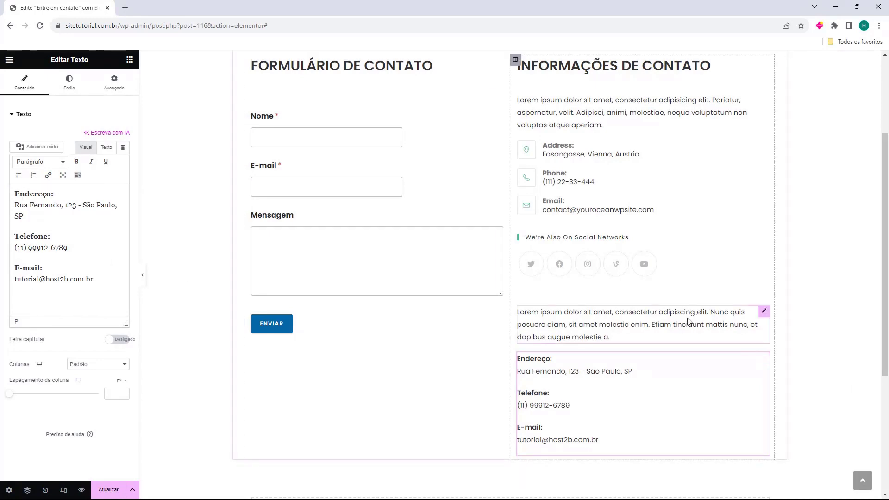
# Drag the 'Ícones sociais' widget from Geral beneath the contact text block
pyautogui.scroll(-2, 645, 327)
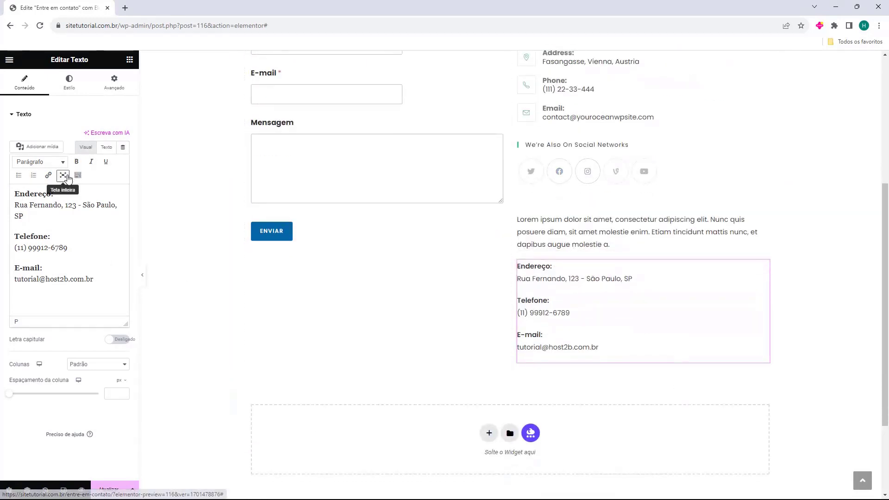
pyautogui.click(130, 60)
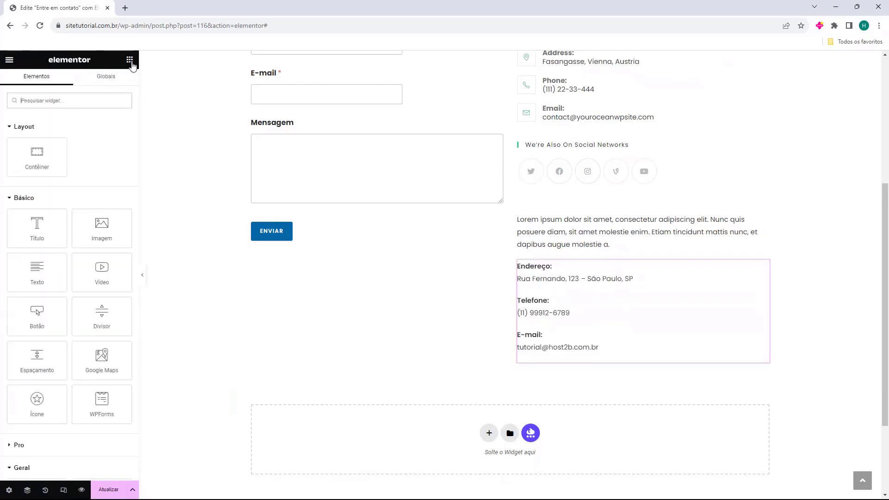
pyautogui.scroll(-8, 83, 156)
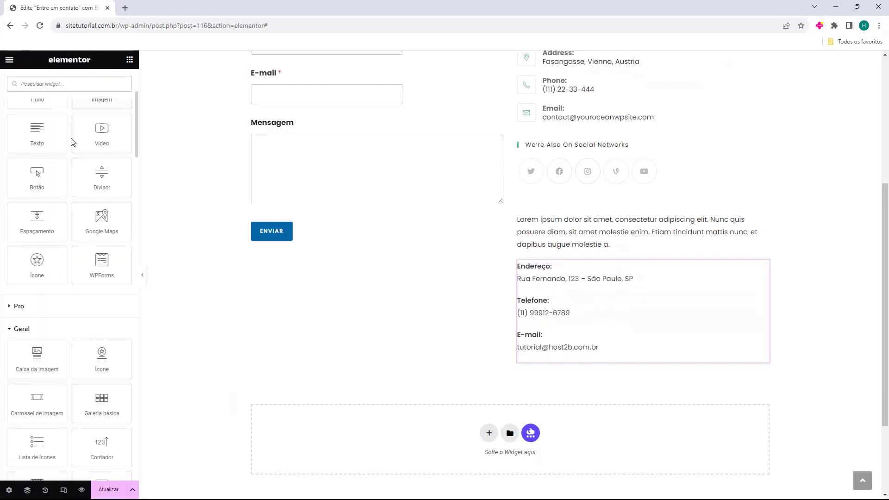
pyautogui.moveTo(99, 348); pyautogui.dragTo(545, 359)
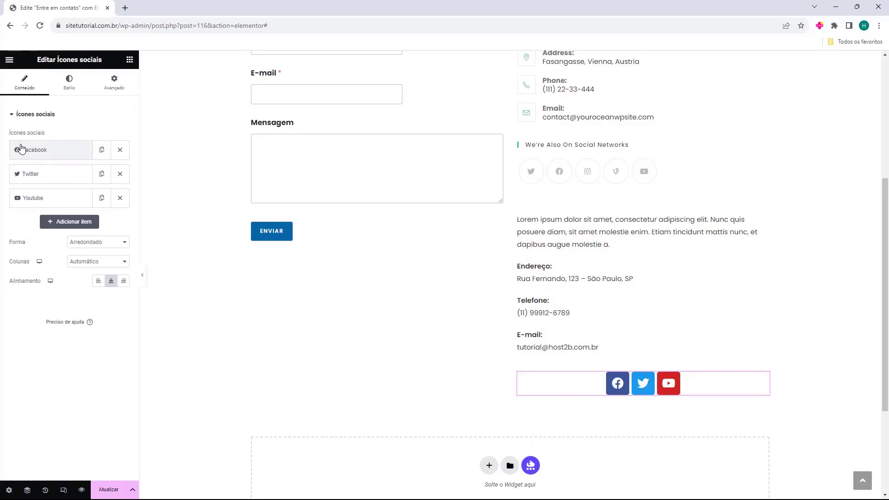
# Review the Facebook, Twitter and YouTube items and add a fourth social icon item
pyautogui.moveTo(9, 133); pyautogui.dragTo(52, 137)
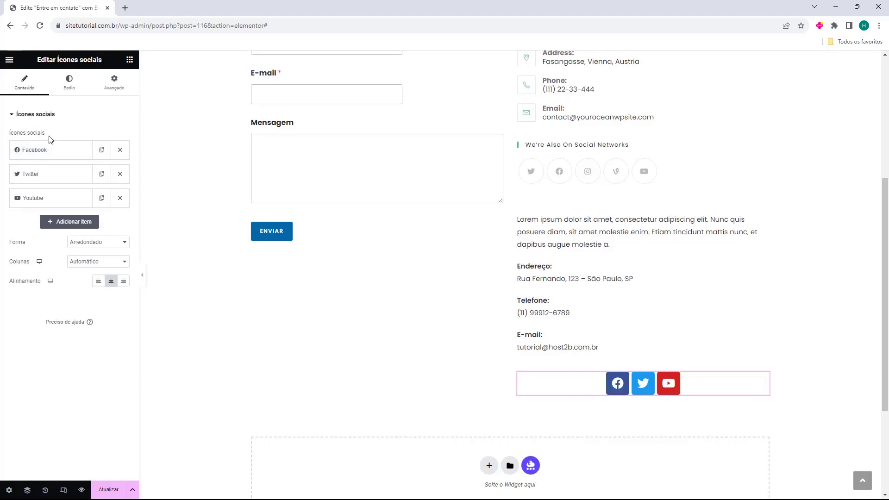
pyautogui.click(24, 149)
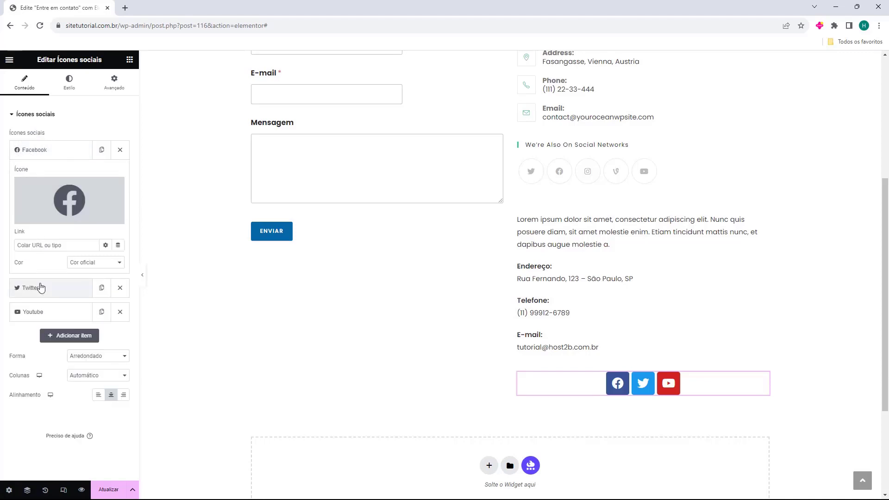
pyautogui.click(41, 287)
pyautogui.click(45, 312)
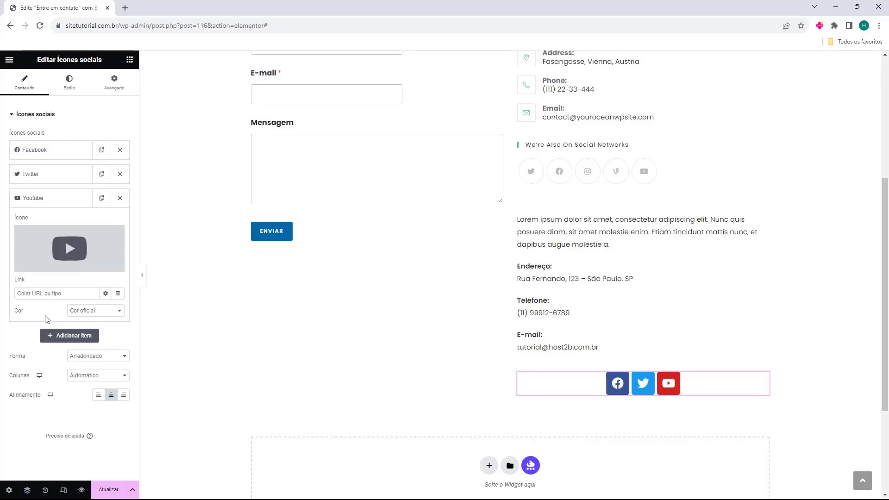
pyautogui.click(49, 339)
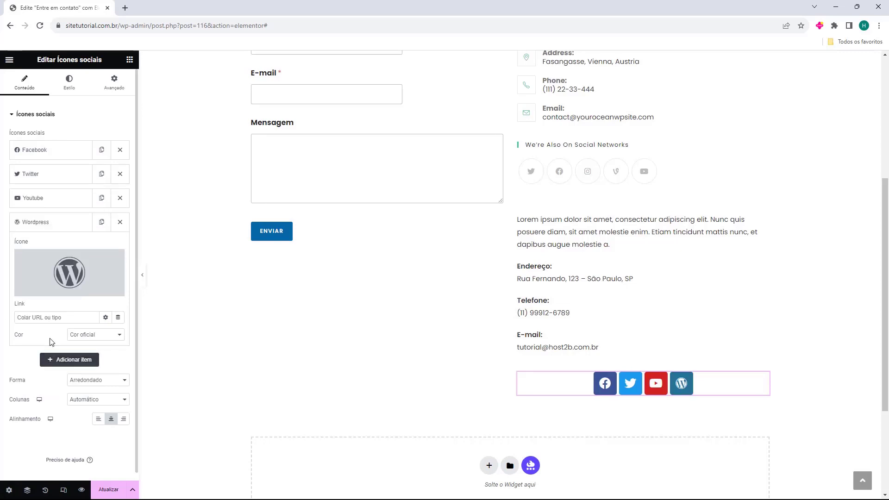
# Swap the new item's WordPress icon for Instagram from the icon library
pyautogui.moveTo(72, 268)
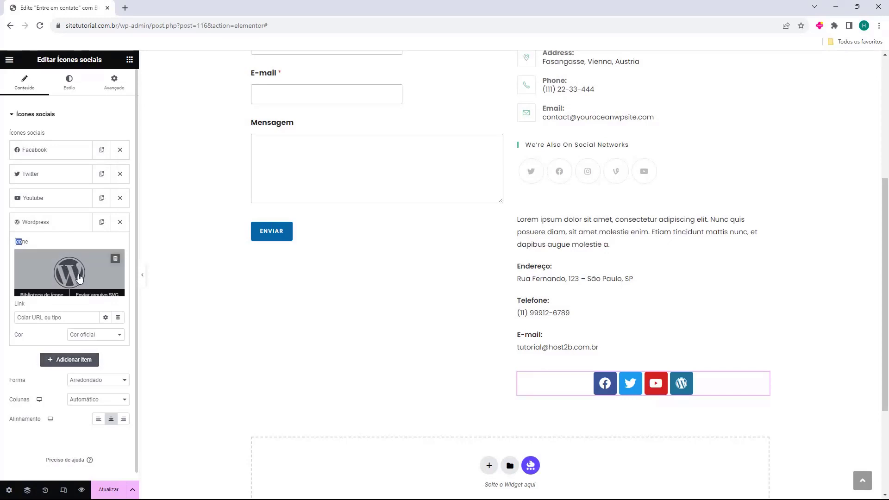
pyautogui.click(75, 275)
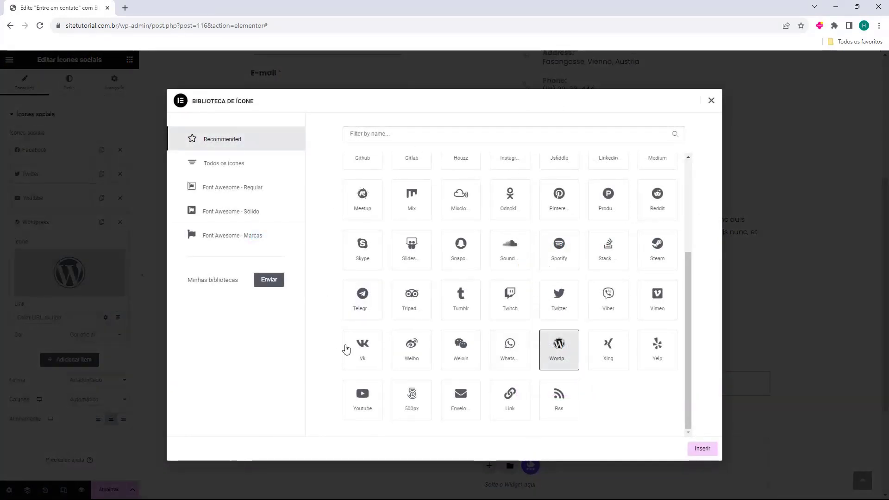
pyautogui.scroll(3, 458, 380)
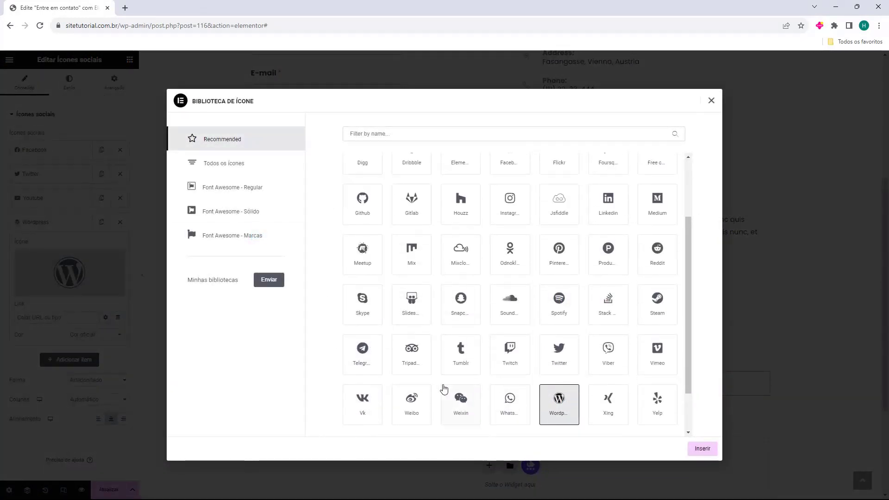
pyautogui.scroll(1, 416, 368)
pyautogui.click(507, 289)
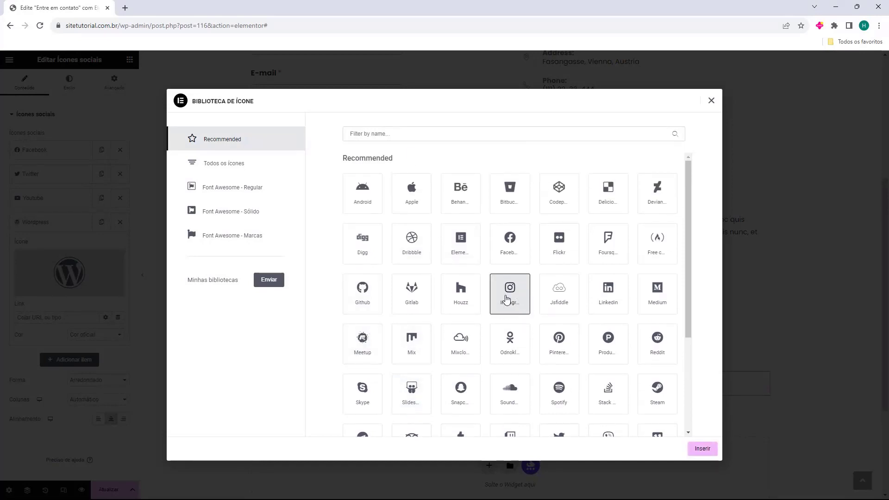
pyautogui.click(702, 449)
pyautogui.moveTo(97, 280)
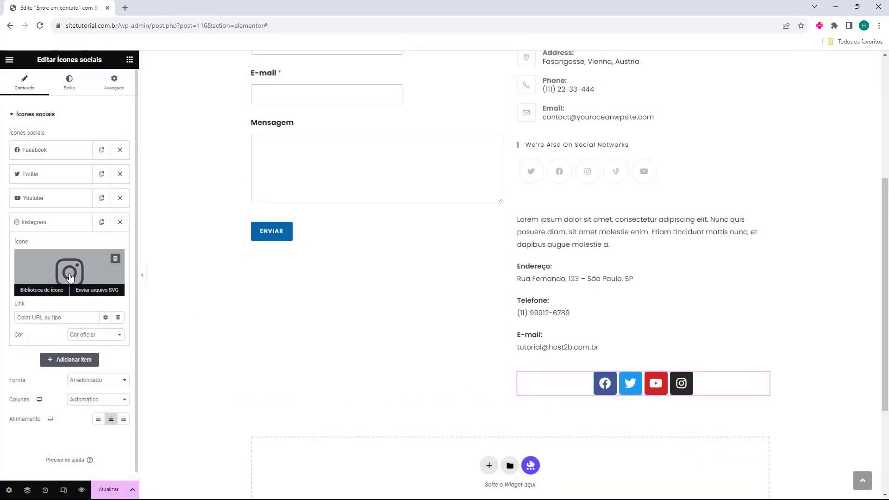
# Give the Facebook item custom colours, trying red before settling on a black primary
pyautogui.click(53, 150)
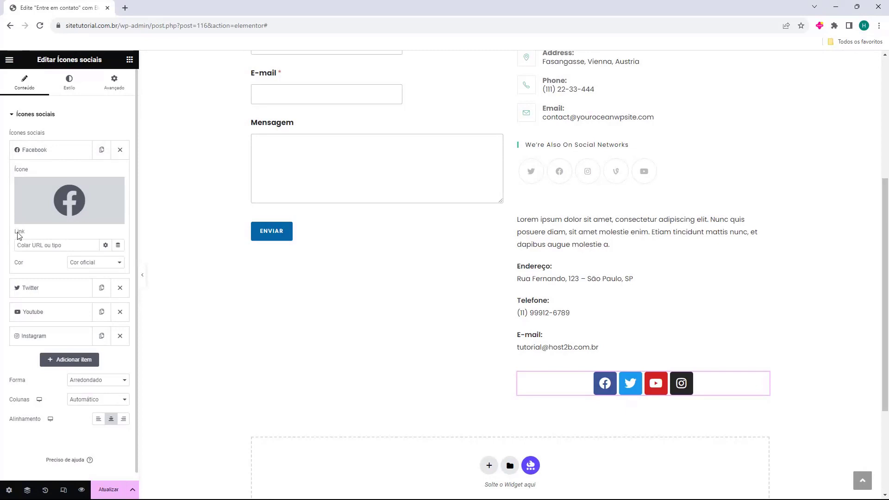
pyautogui.click(36, 244)
pyautogui.click(79, 268)
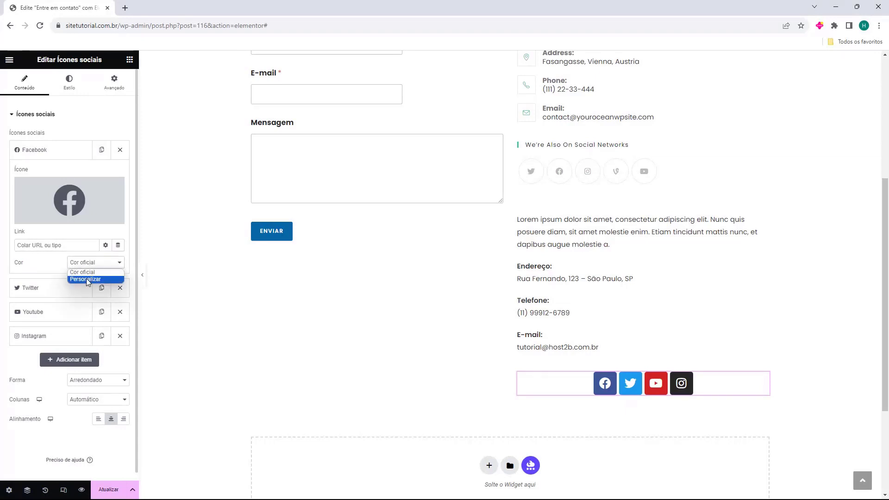
pyautogui.click(87, 278)
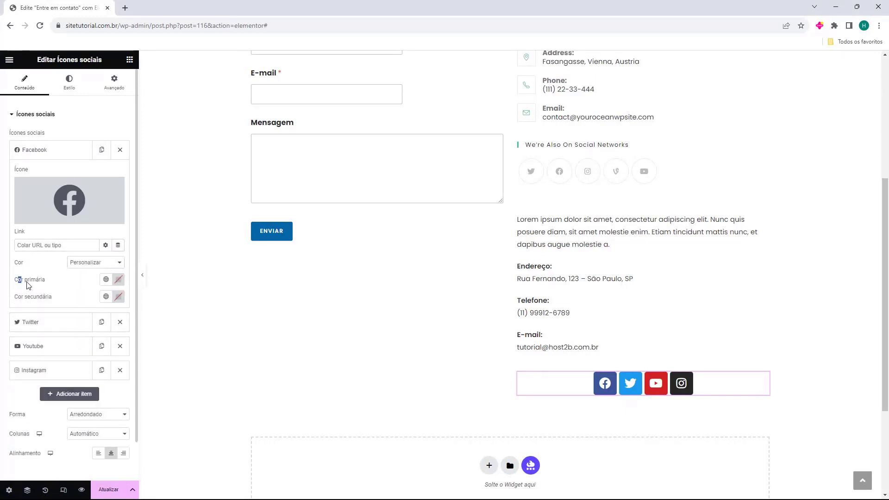
pyautogui.click(118, 279)
pyautogui.moveTo(150, 326)
pyautogui.mouseDown()
pyautogui.moveTo(129, 343)
pyautogui.moveTo(143, 331)
pyautogui.moveTo(106, 328)
pyautogui.moveTo(152, 373)
pyautogui.moveTo(155, 333)
pyautogui.moveTo(172, 358)
pyautogui.mouseUp()
pyautogui.click(172, 386)
pyautogui.click(83, 279)
pyautogui.click(118, 296)
pyautogui.moveTo(100, 354)
pyautogui.mouseDown()
pyautogui.moveTo(85, 351)
pyautogui.moveTo(165, 332)
pyautogui.moveTo(59, 335)
pyautogui.mouseUp()
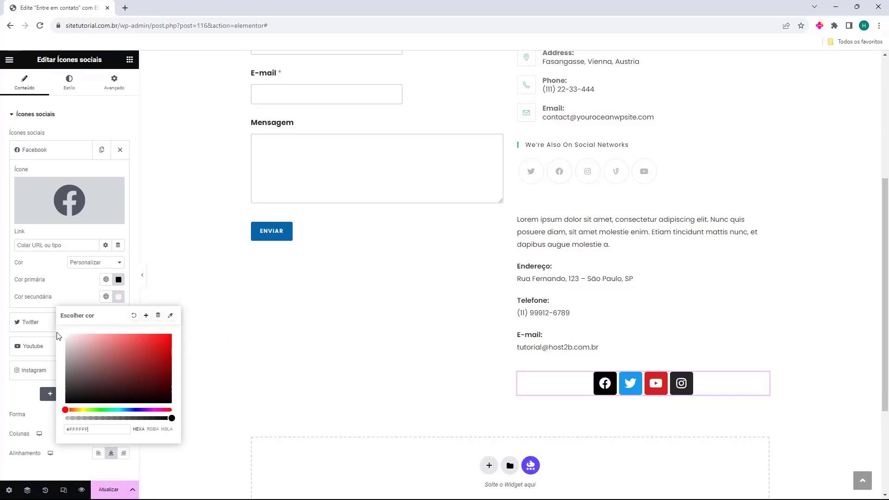
pyautogui.click(64, 304)
# Switch the Twitter item to a custom colour and collapse its settings
pyautogui.click(74, 322)
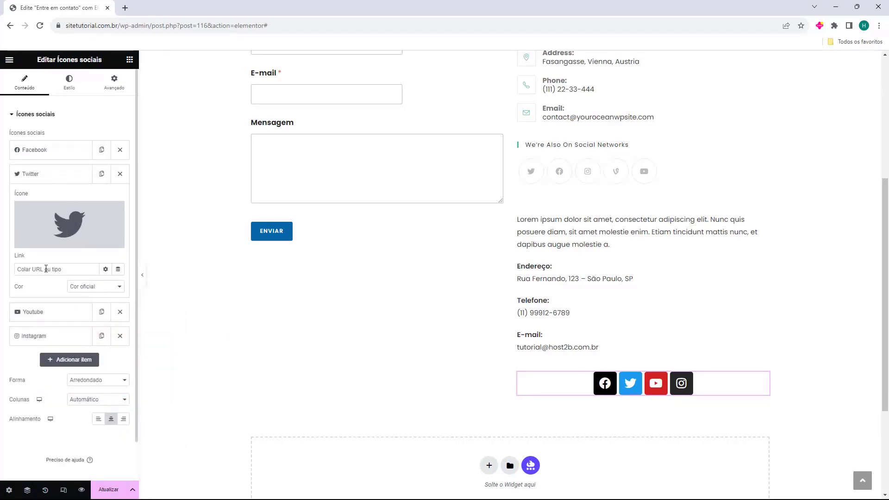
pyautogui.click(82, 286)
pyautogui.click(69, 300)
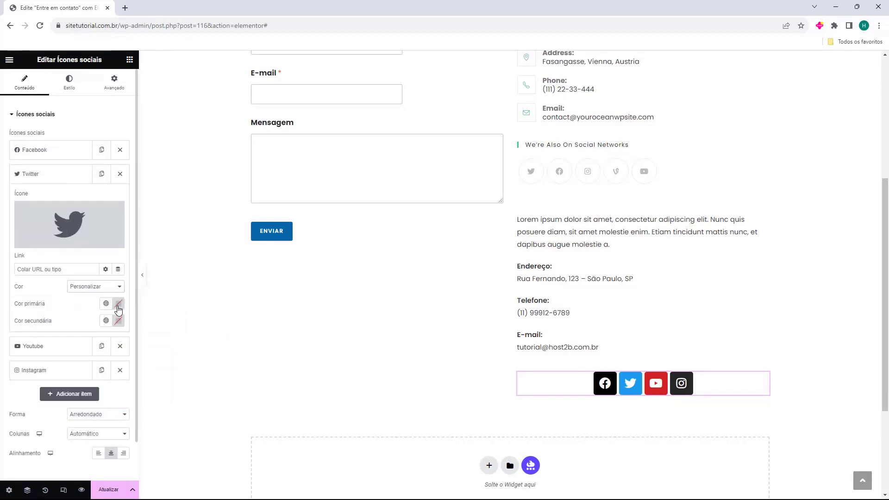
pyautogui.click(53, 174)
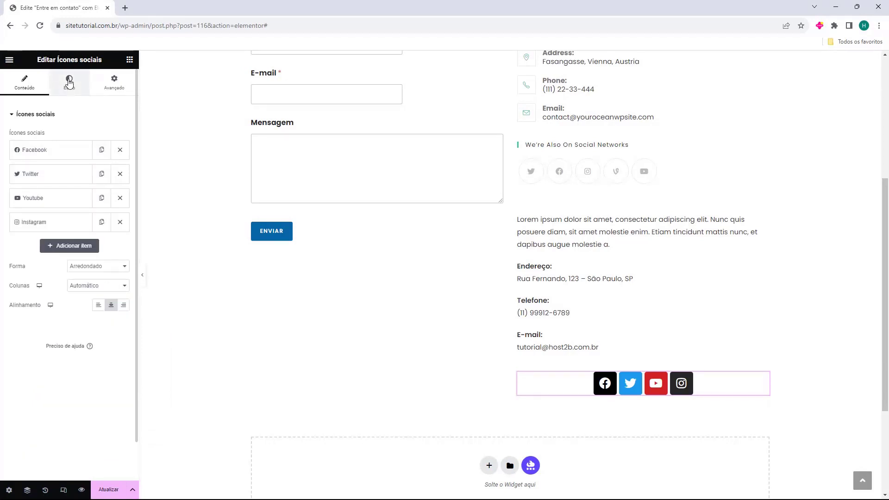
# In the Style tab, set all icons to custom colours: primary #000000, secondary #FFFFFF
pyautogui.click(69, 82)
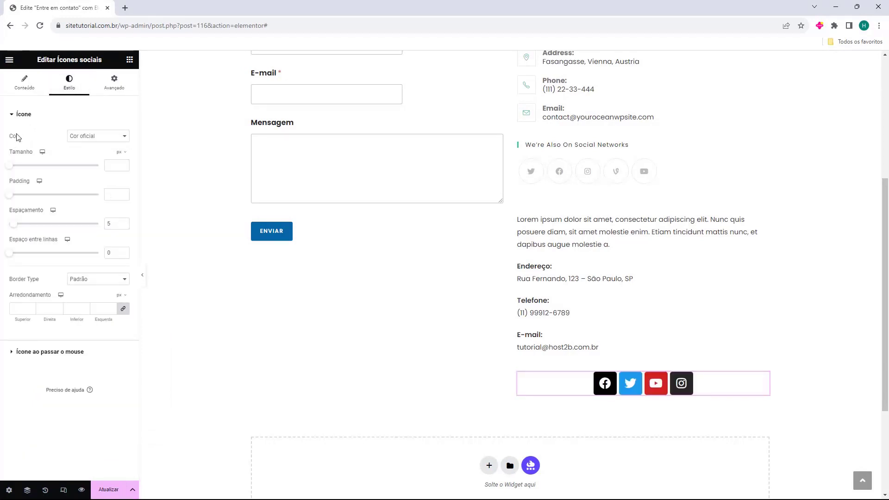
pyautogui.click(82, 137)
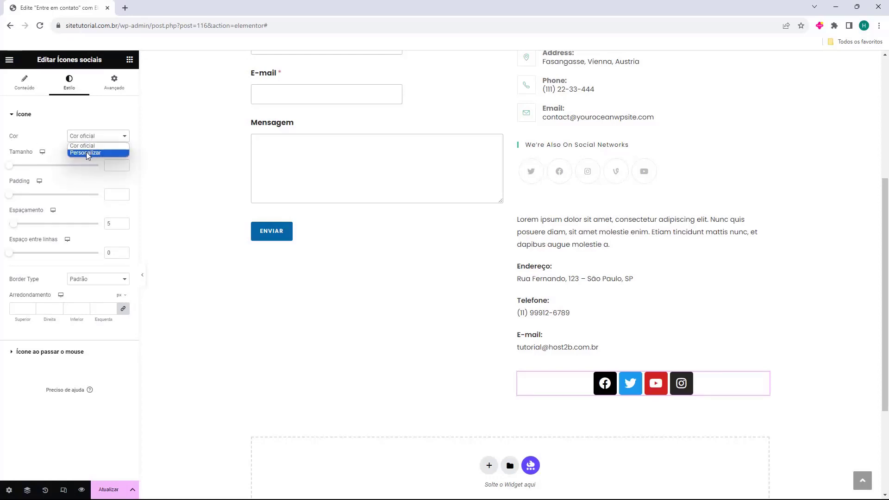
pyautogui.click(78, 155)
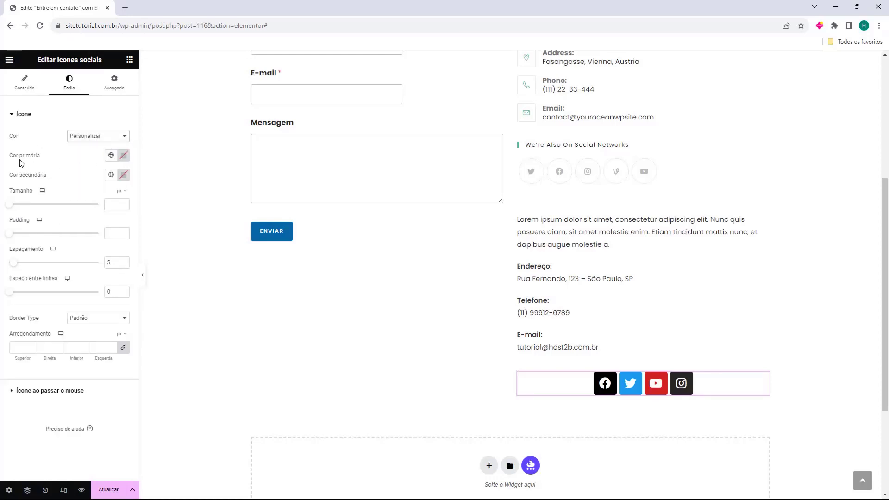
pyautogui.click(123, 155)
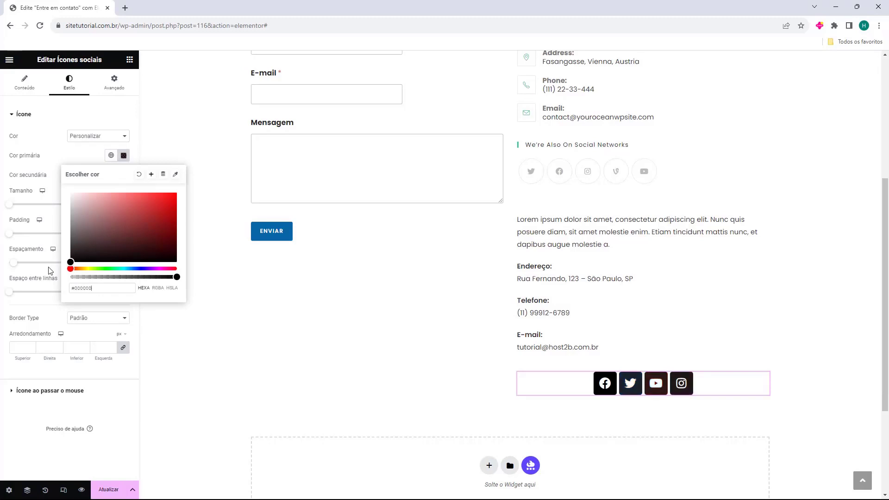
pyautogui.click(46, 160)
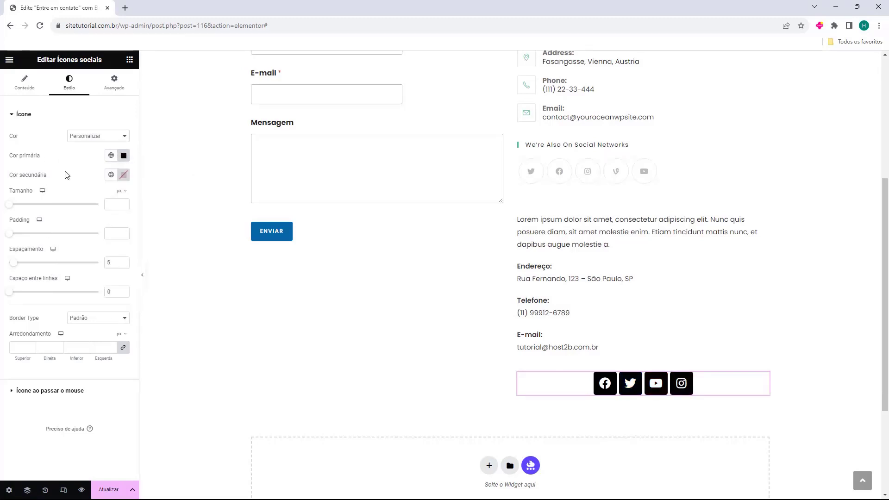
pyautogui.click(124, 174)
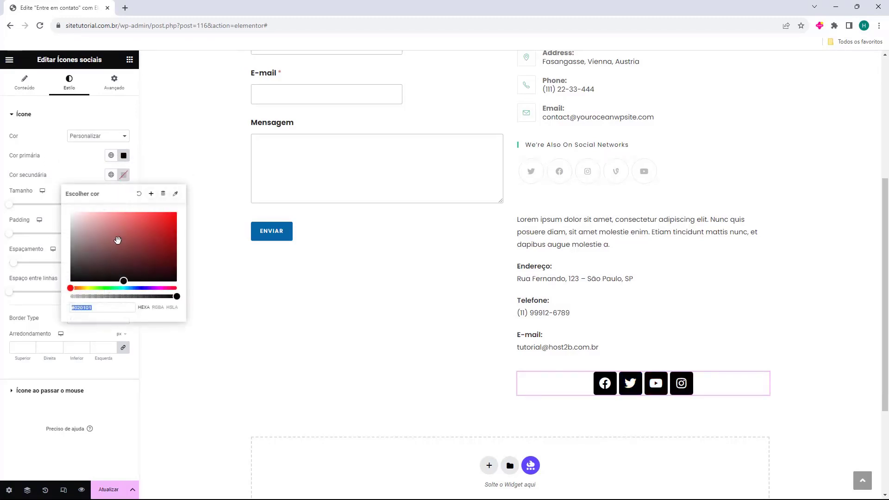
pyautogui.click(63, 163)
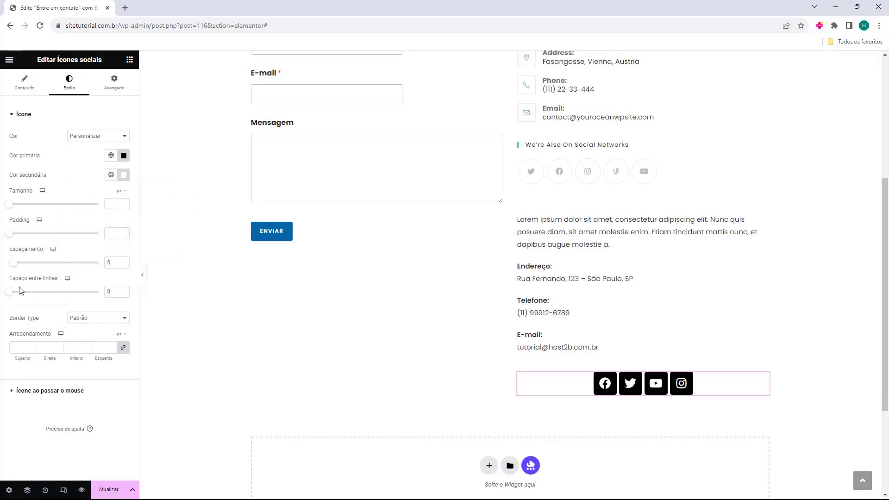
pyautogui.click(25, 83)
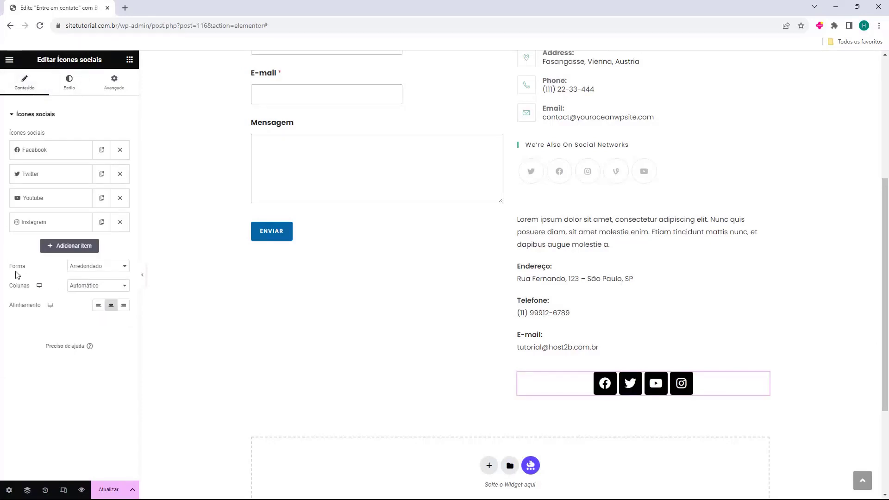
# Set the social icons' Shape to Circle
pyautogui.click(110, 272)
pyautogui.click(108, 283)
pyautogui.click(107, 271)
pyautogui.click(89, 291)
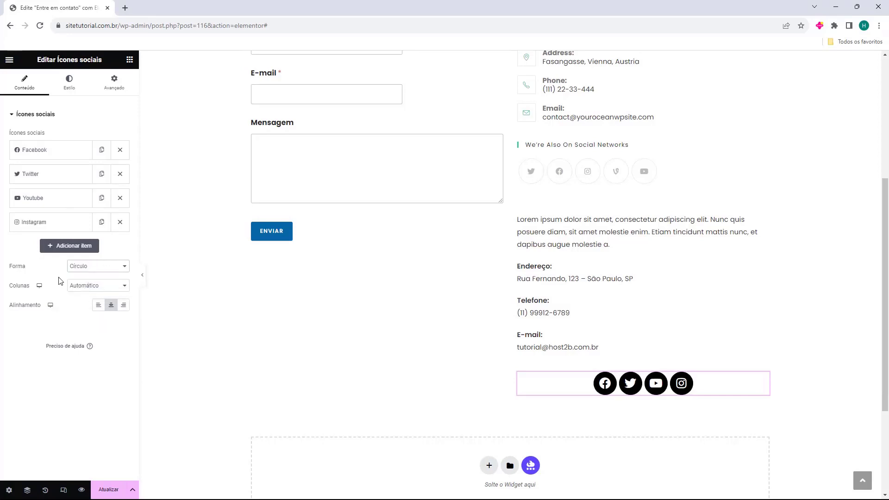
# Try 1 and 2 columns, keep columns on Automático, and align the icons Left
pyautogui.click(92, 287)
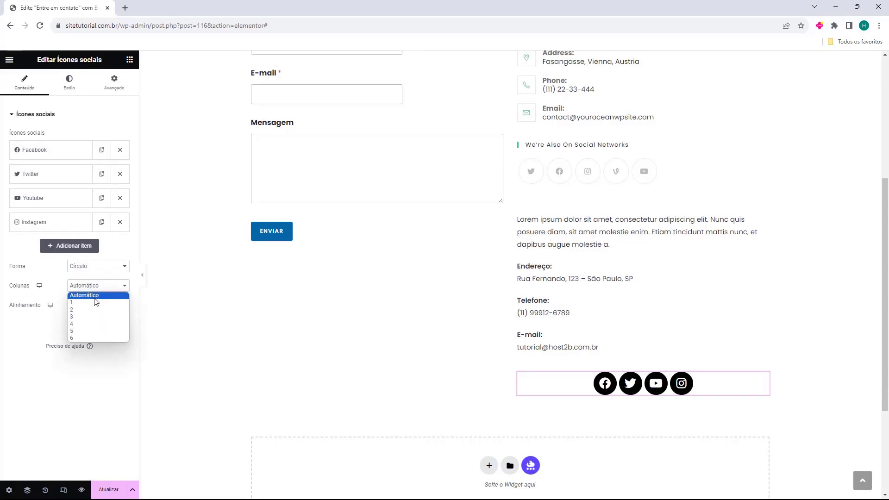
pyautogui.click(91, 302)
pyautogui.click(91, 288)
pyautogui.click(90, 306)
pyautogui.click(91, 288)
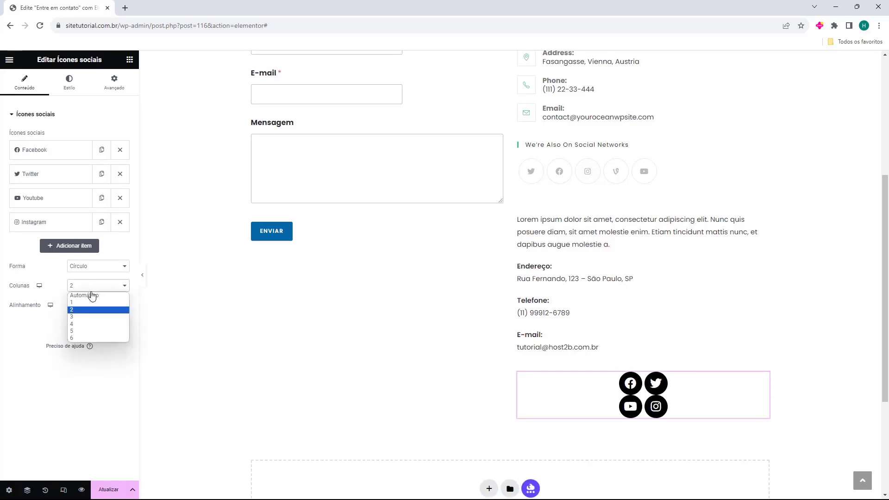
pyautogui.click(90, 298)
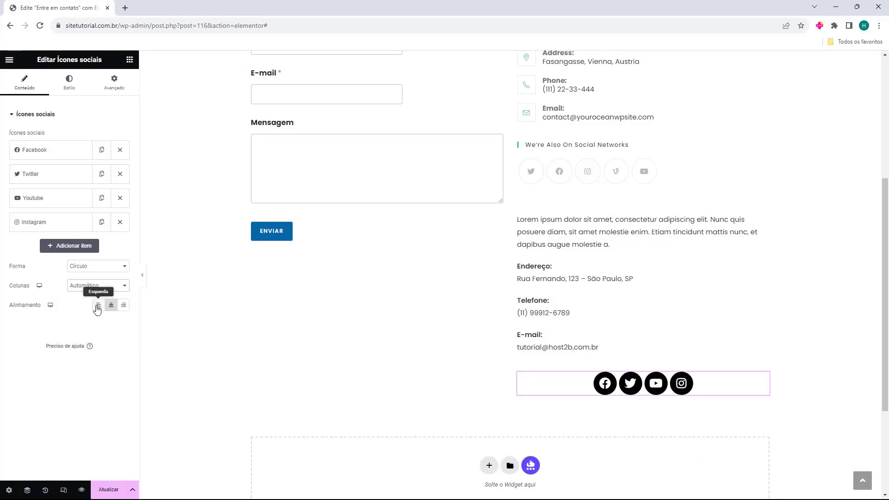
pyautogui.click(98, 305)
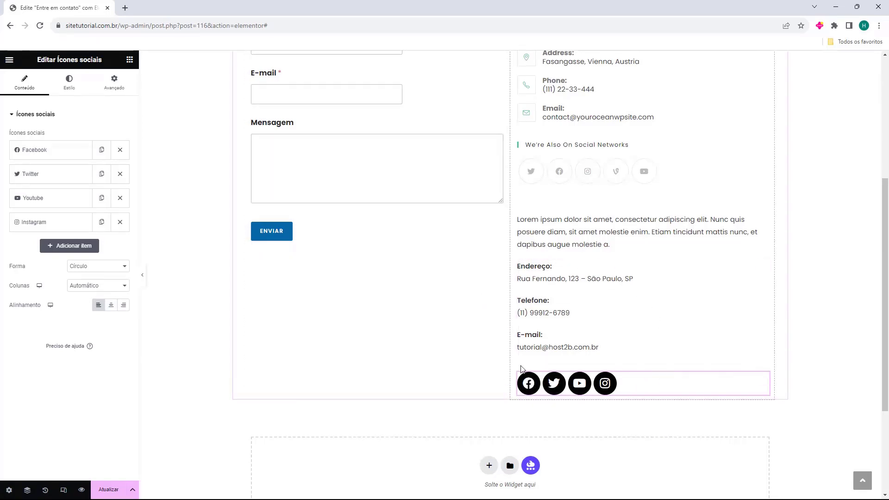
pyautogui.scroll(4, 520, 368)
# Delete the old sidebar contact block from the right column and update the Entre em contato page
pyautogui.click(604, 242)
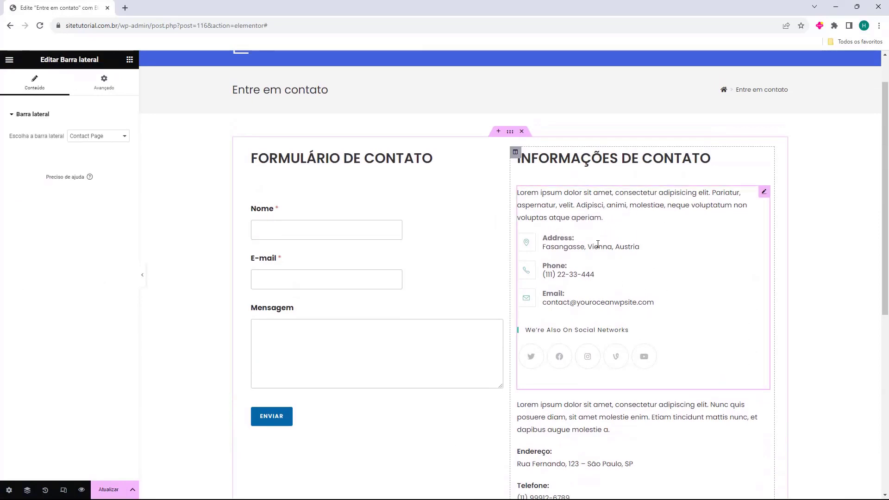
pyautogui.press('Delete')
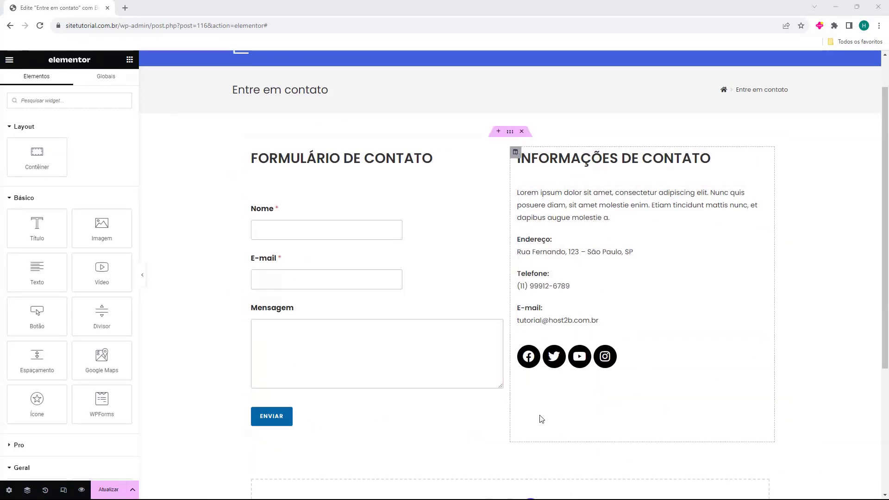
pyautogui.scroll(-4, 540, 417)
pyautogui.scroll(5, 540, 358)
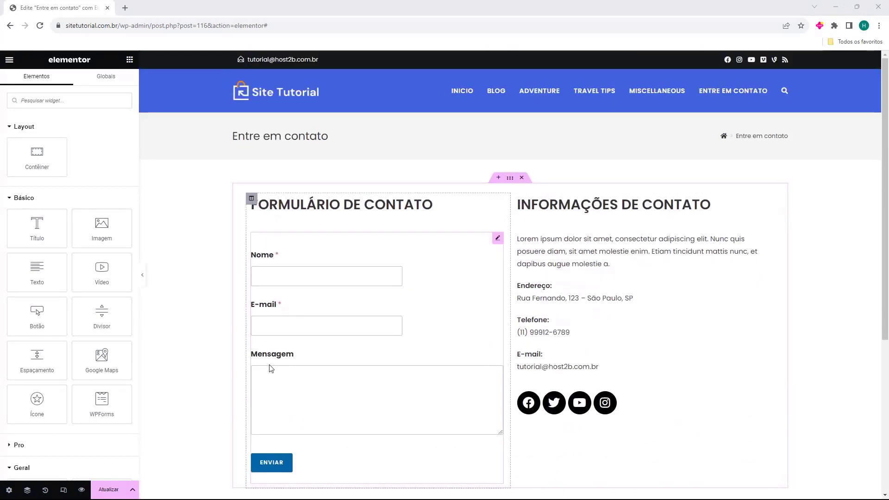
pyautogui.click(107, 490)
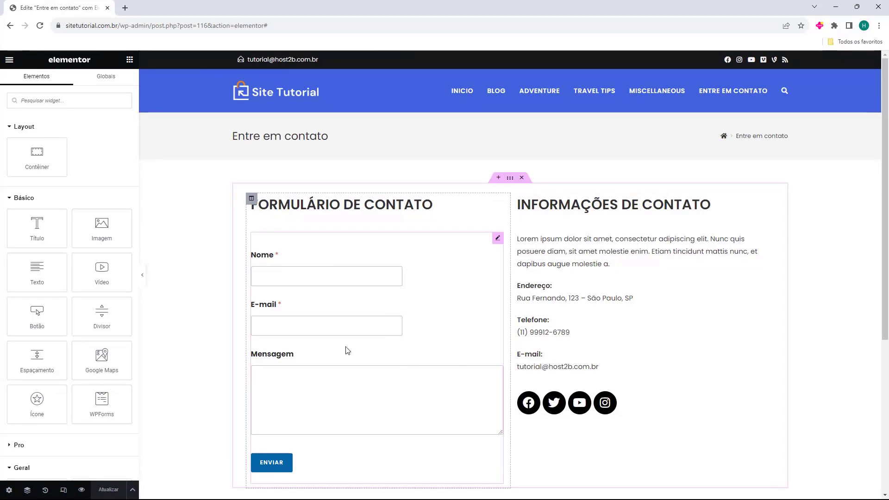
pyautogui.click(11, 61)
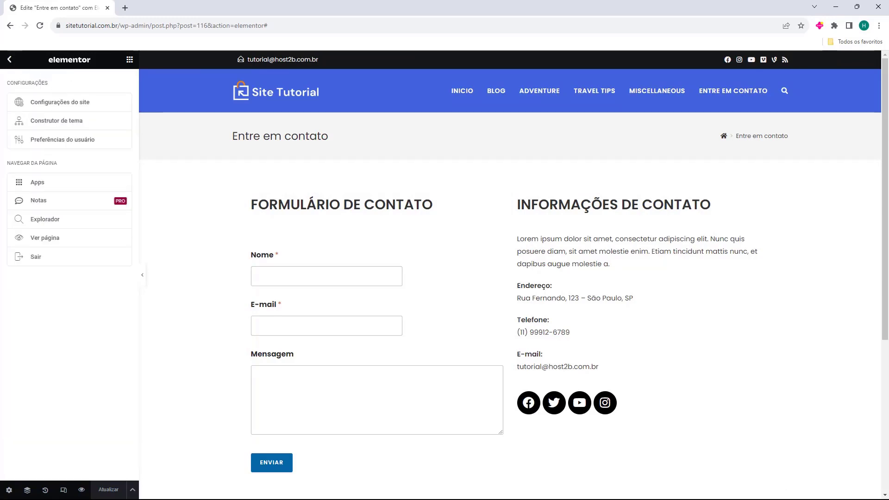
# Exit the editor with Painel WP chosen as the exit destination
pyautogui.click(37, 260)
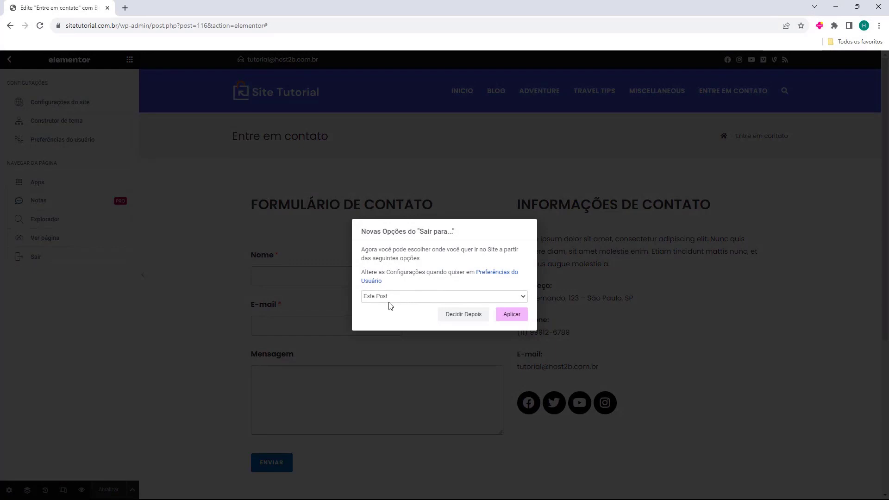
pyautogui.click(370, 298)
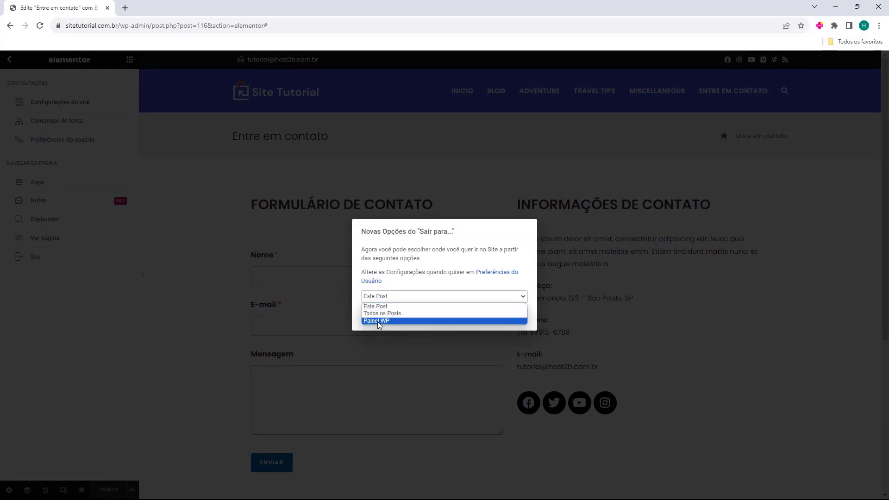
pyautogui.click(377, 322)
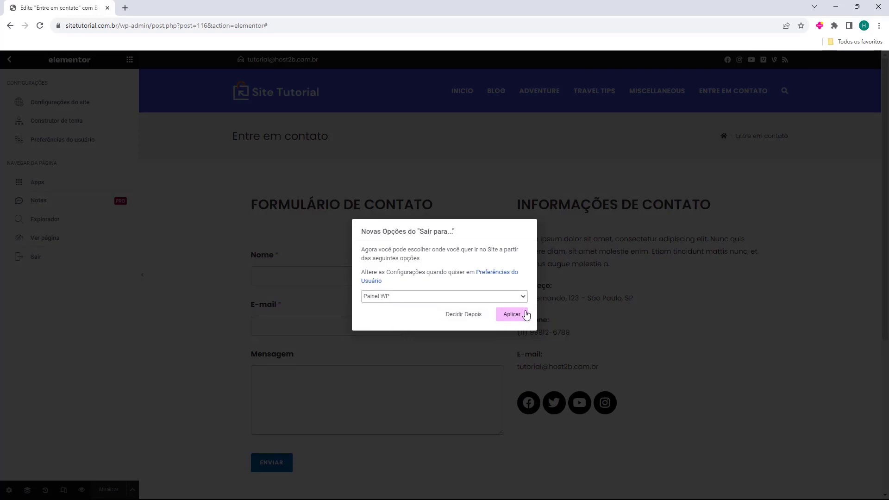
pyautogui.click(510, 317)
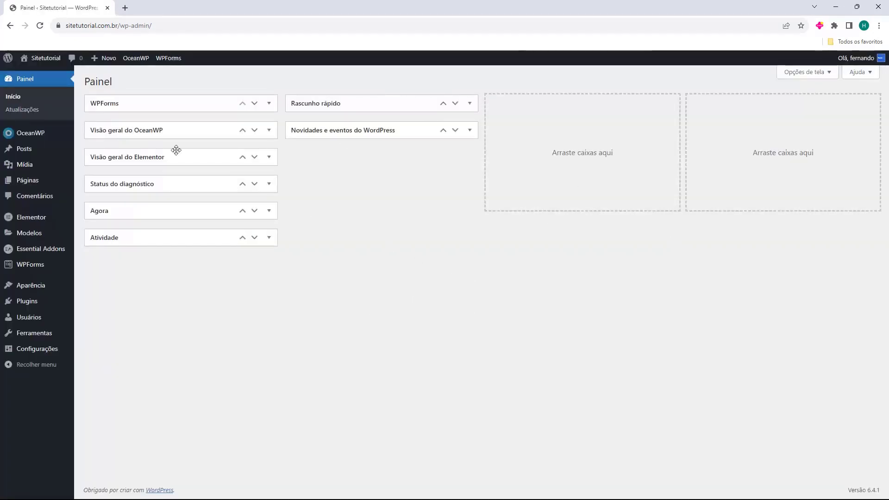
# View the live site's Entre em contato page, then its Início home page
pyautogui.moveTo(46, 59)
pyautogui.click(41, 74)
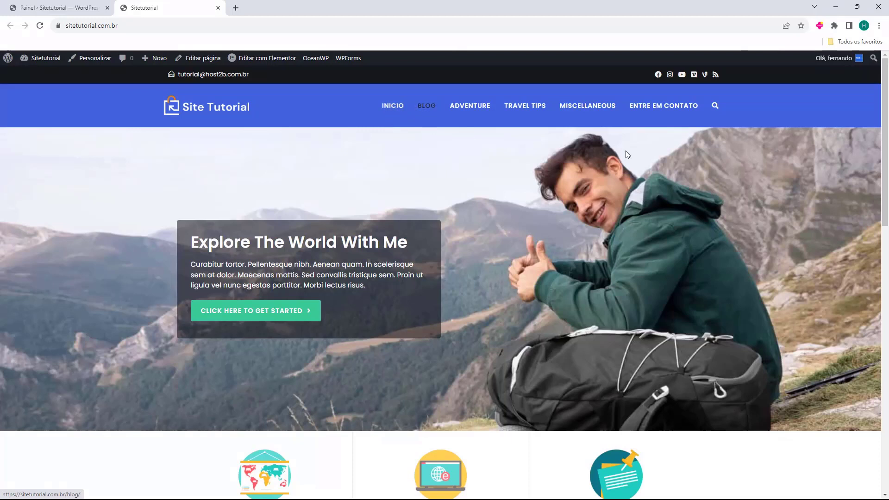
pyautogui.click(666, 114)
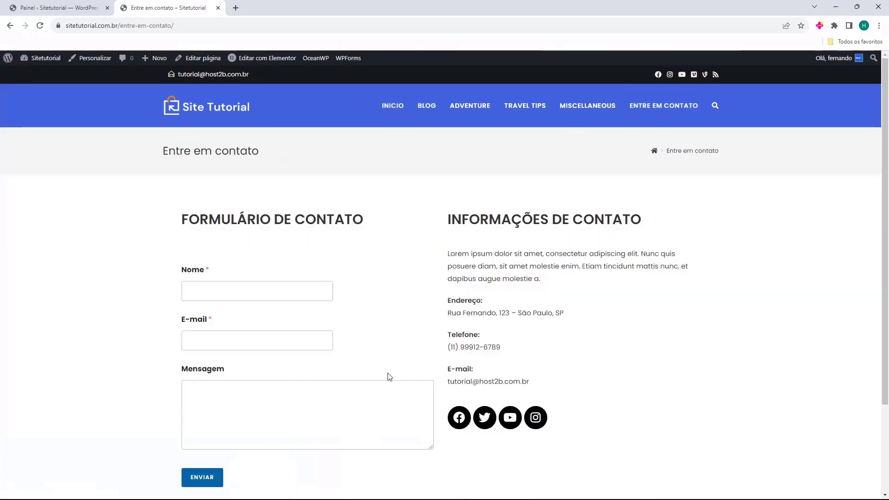
pyautogui.scroll(-2, 334, 272)
pyautogui.scroll(2, 561, 238)
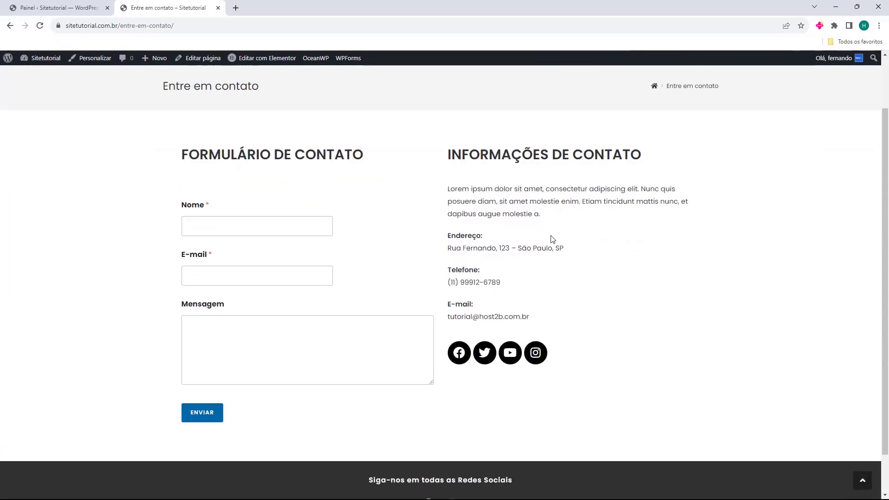
pyautogui.click(391, 106)
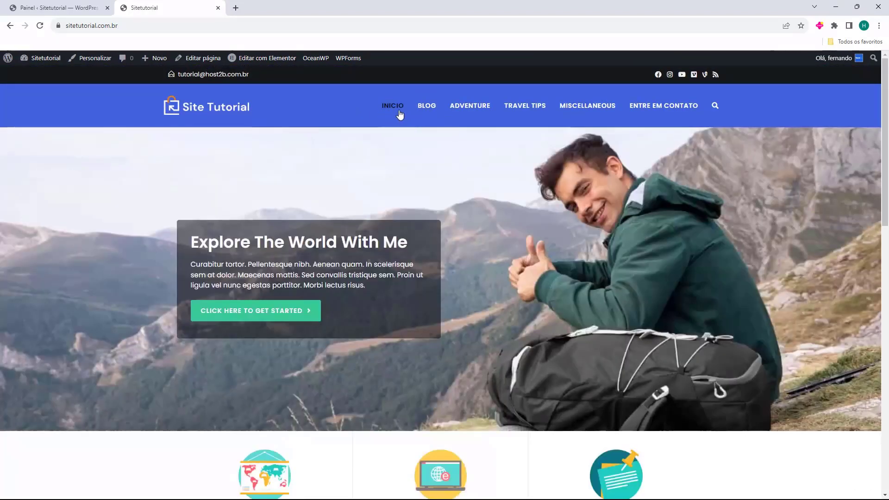
# Back in the dashboard, open the Páginas list and close the live-site tab
pyautogui.click(70, 8)
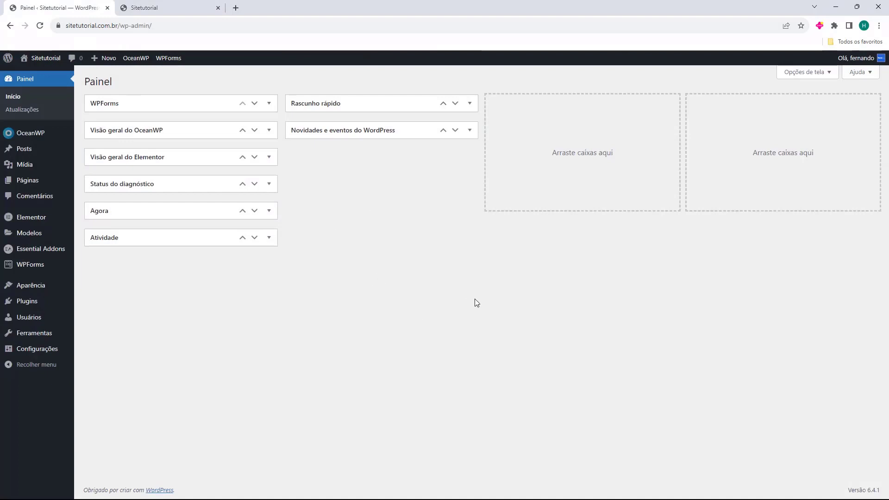
pyautogui.click(29, 180)
pyautogui.click(218, 8)
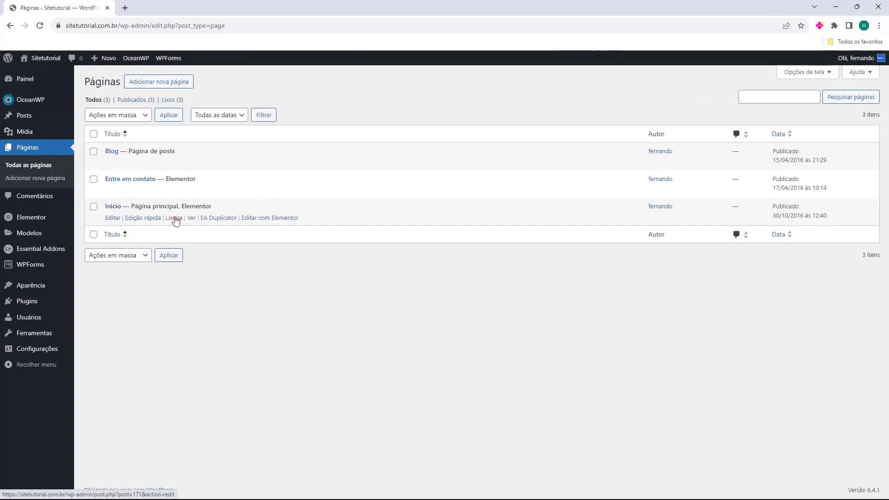
pyautogui.click(258, 218)
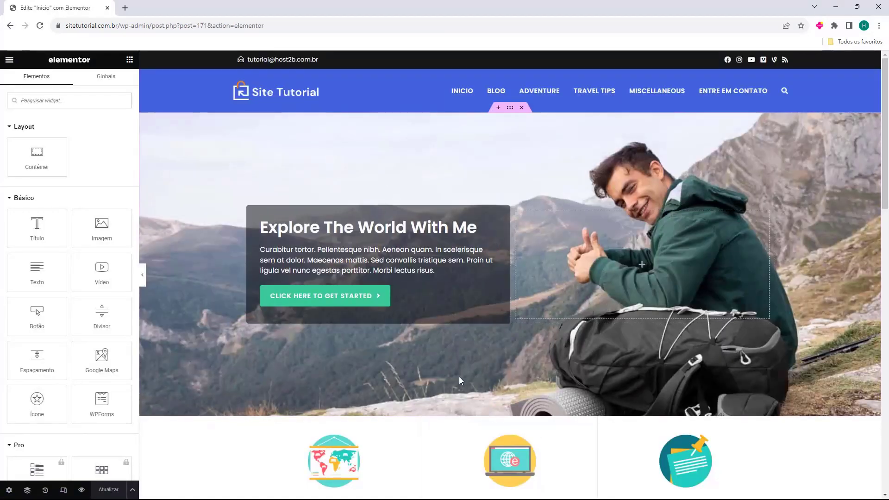
pyautogui.scroll(-10, 510, 152)
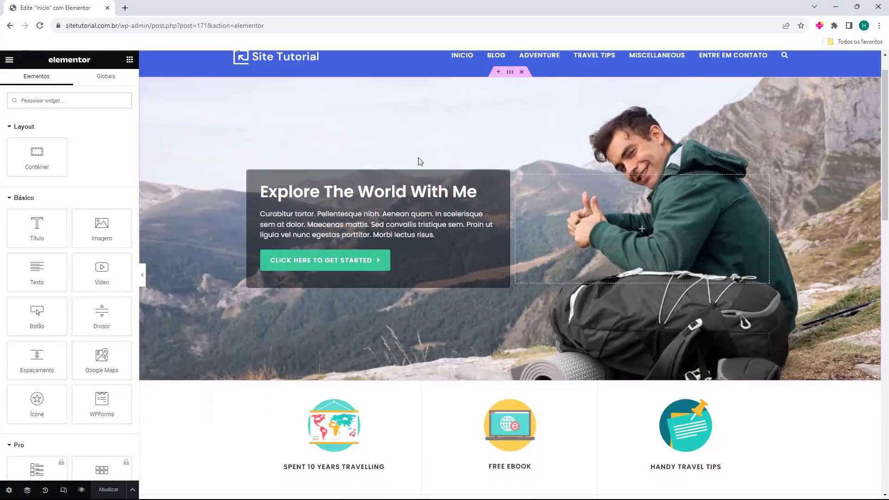
pyautogui.scroll(-5, 405, 186)
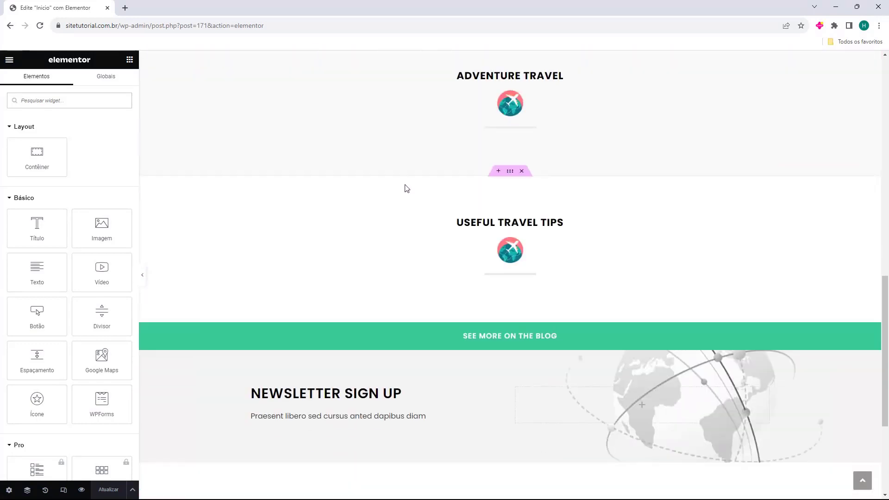
pyautogui.scroll(15, 441, 340)
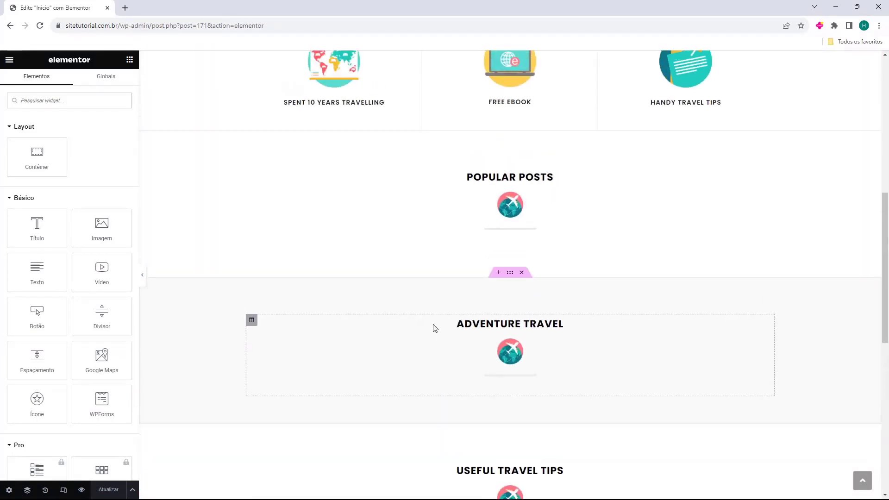
pyautogui.scroll(-18, 472, 181)
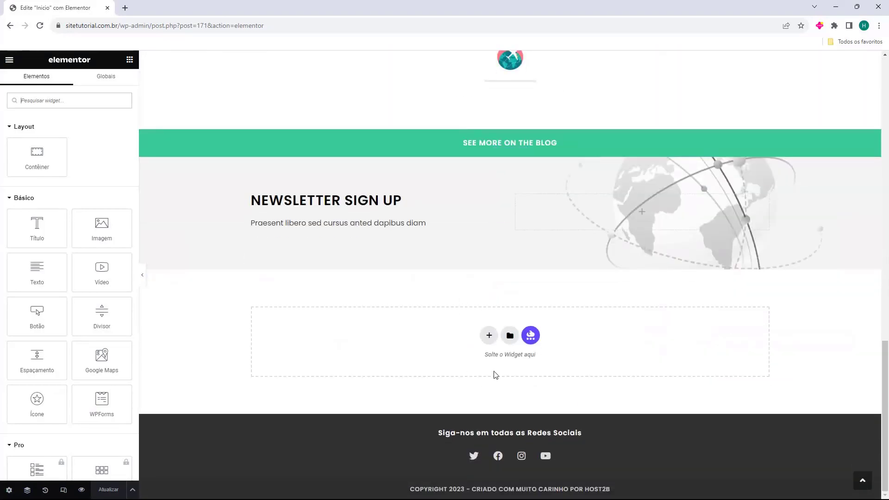
pyautogui.scroll(15, 498, 381)
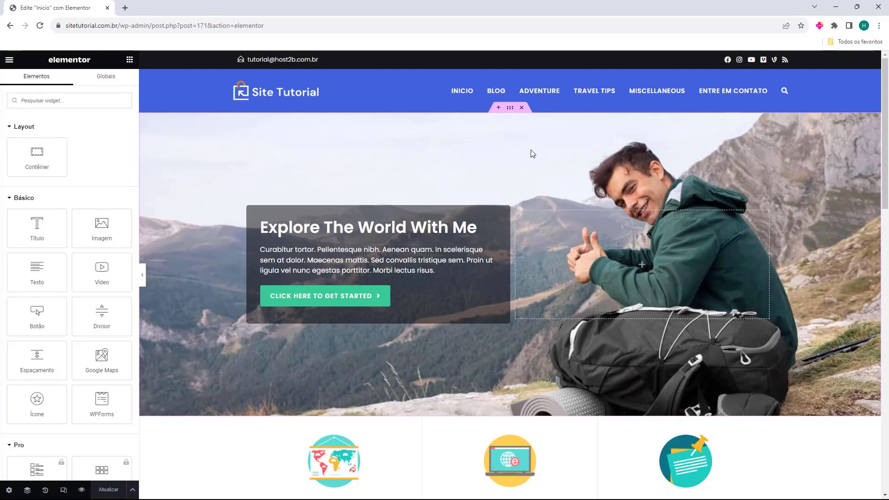
# Try the Colosseum photo as the hero background, then restore the hiker photo traveler-hiking-mountains-2.jpg
pyautogui.click(509, 111)
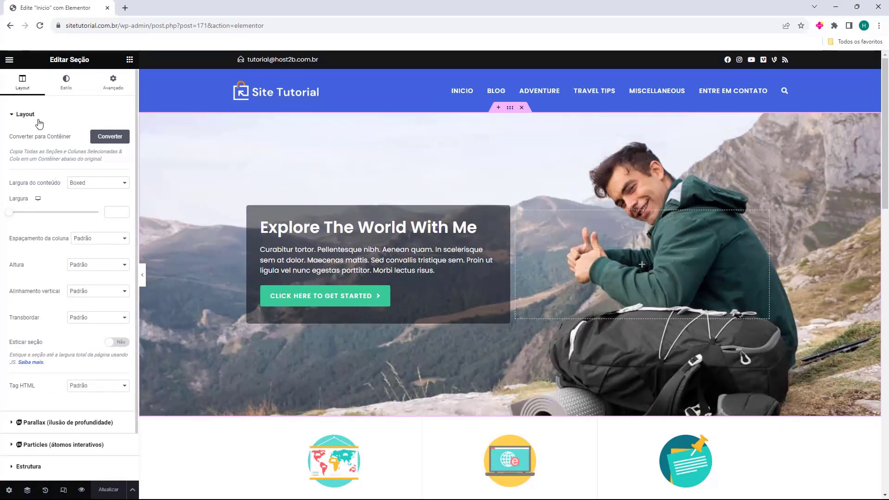
pyautogui.click(65, 90)
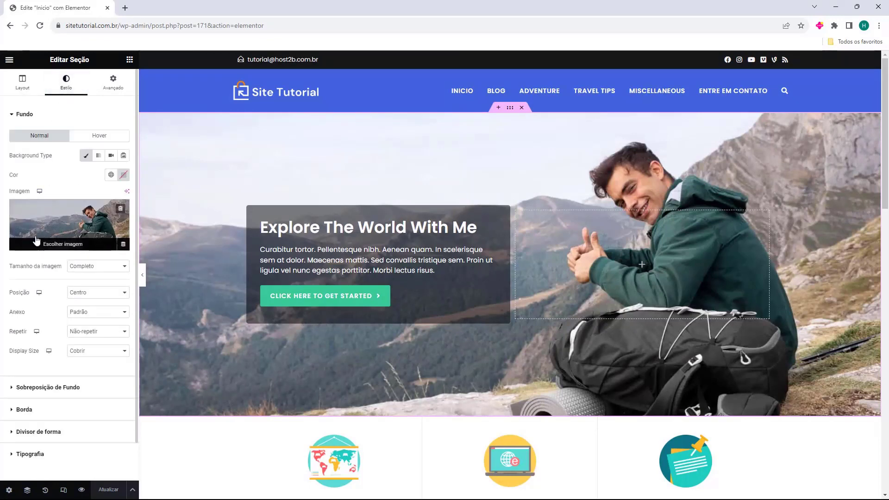
pyautogui.click(46, 221)
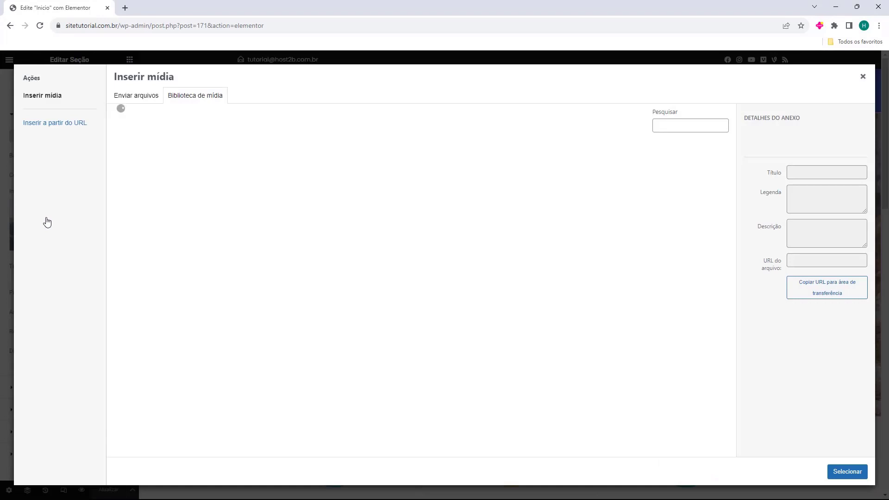
pyautogui.click(363, 322)
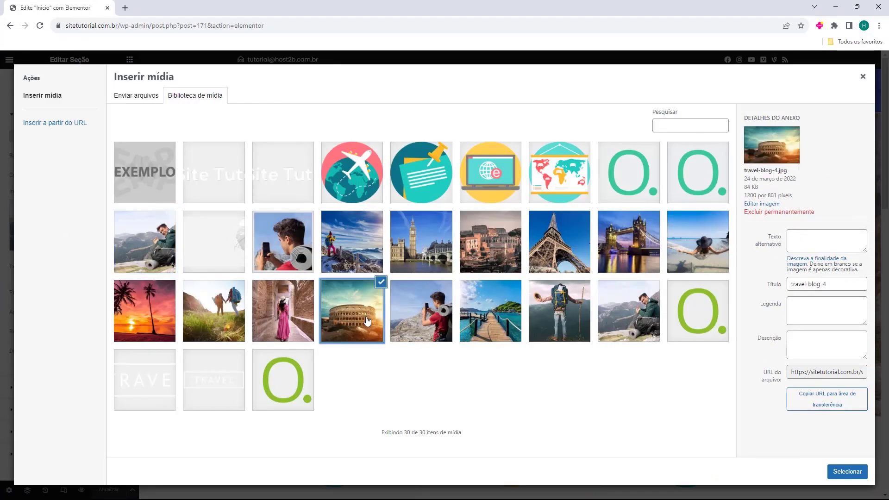
pyautogui.click(847, 471)
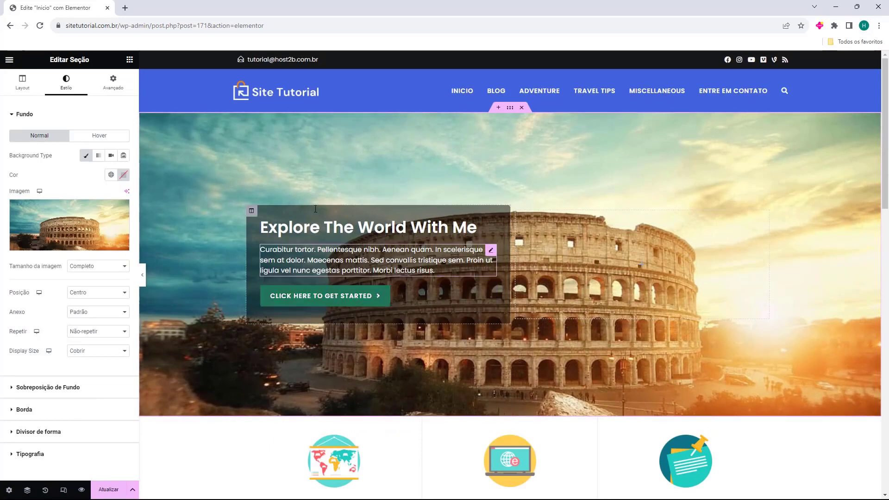
pyautogui.click(80, 246)
pyautogui.click(146, 244)
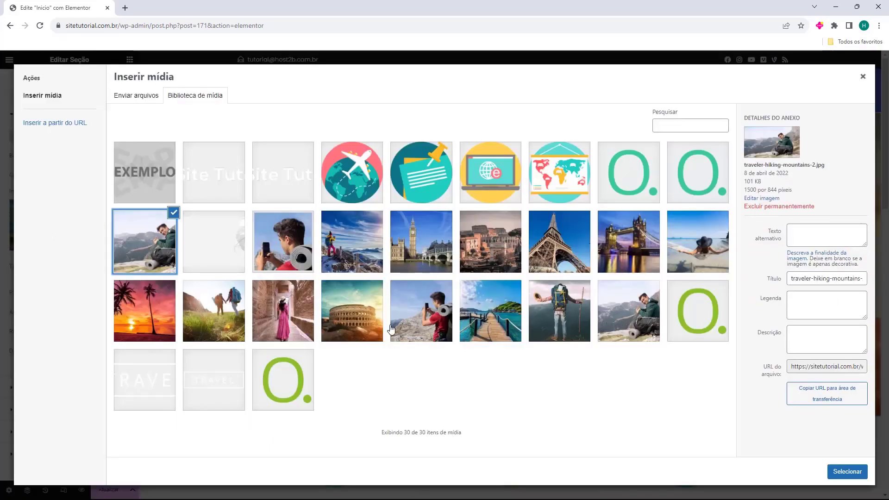
pyautogui.click(847, 471)
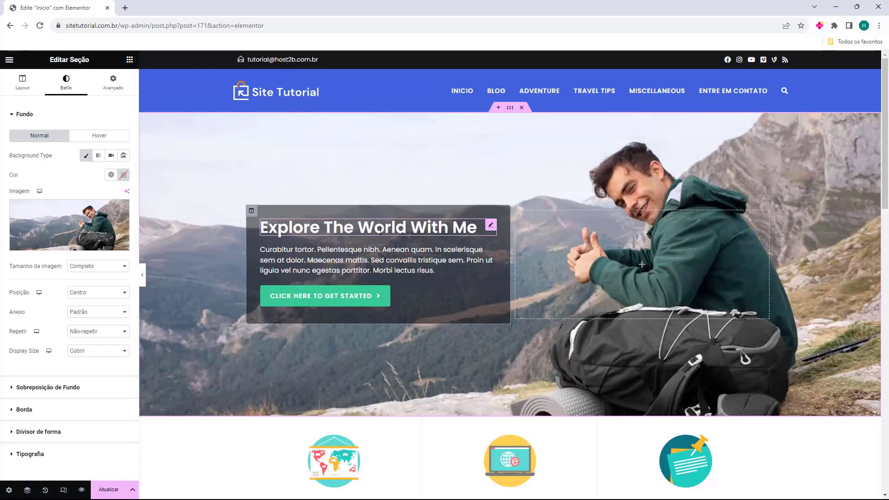
# Change the hero heading text to 'Crie seu site Hoje'
pyautogui.click(130, 59)
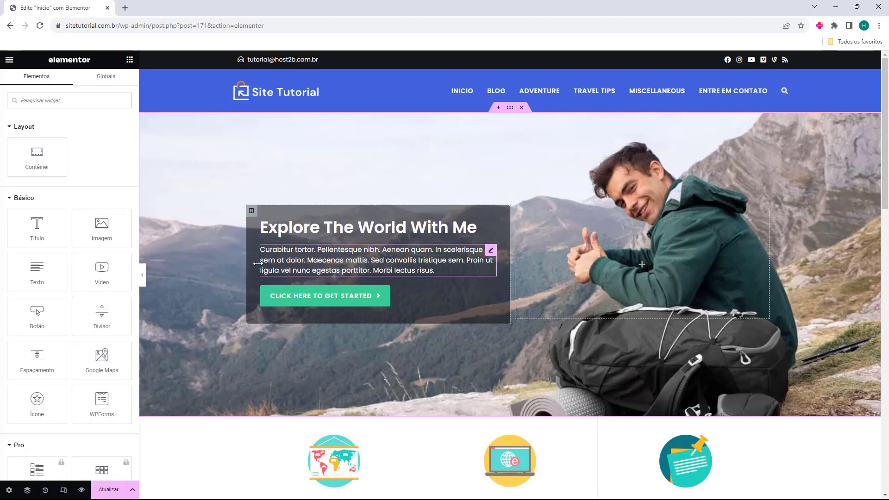
pyautogui.click(284, 235)
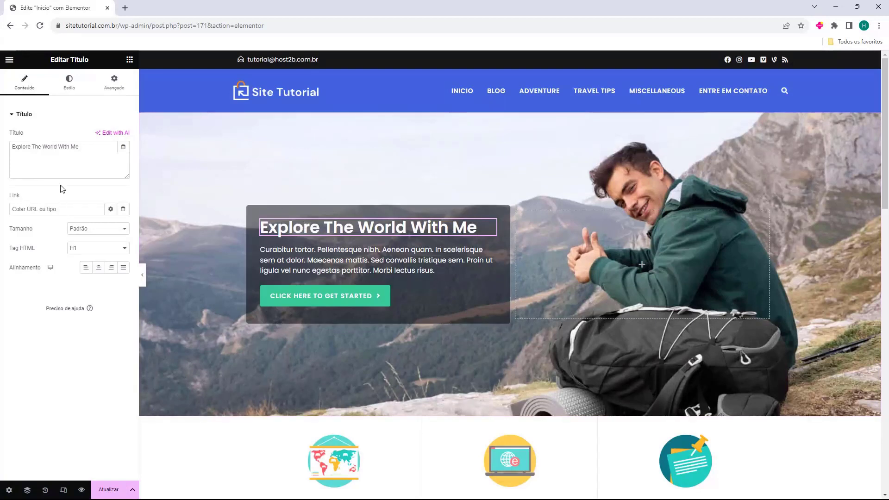
pyautogui.tripleClick(68, 167)
pyautogui.write('Crie seu site Hoje')
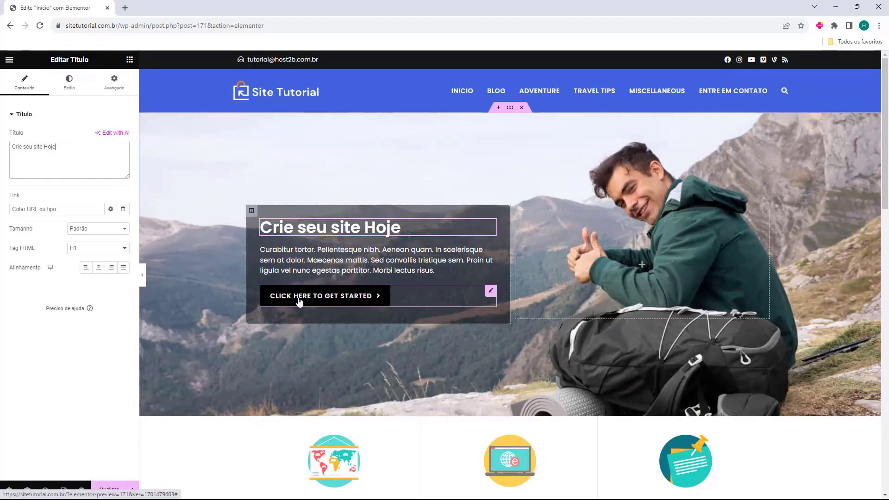
pyautogui.click(301, 303)
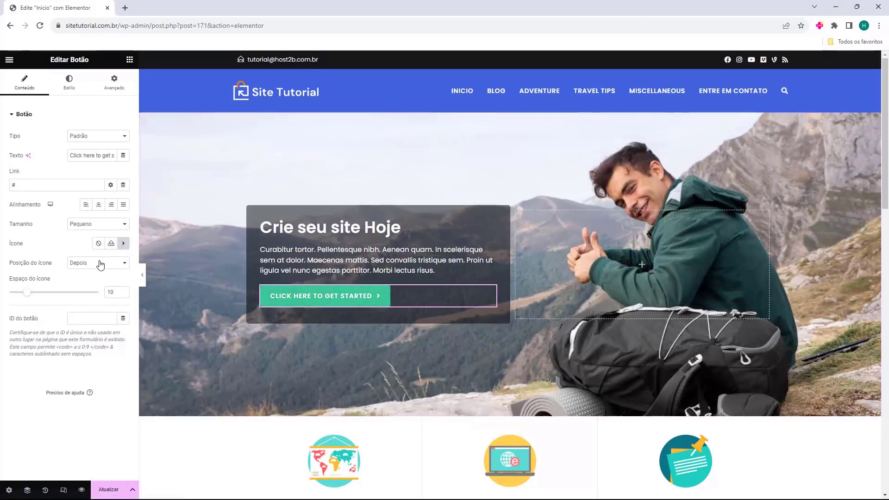
pyautogui.tripleClick(97, 157)
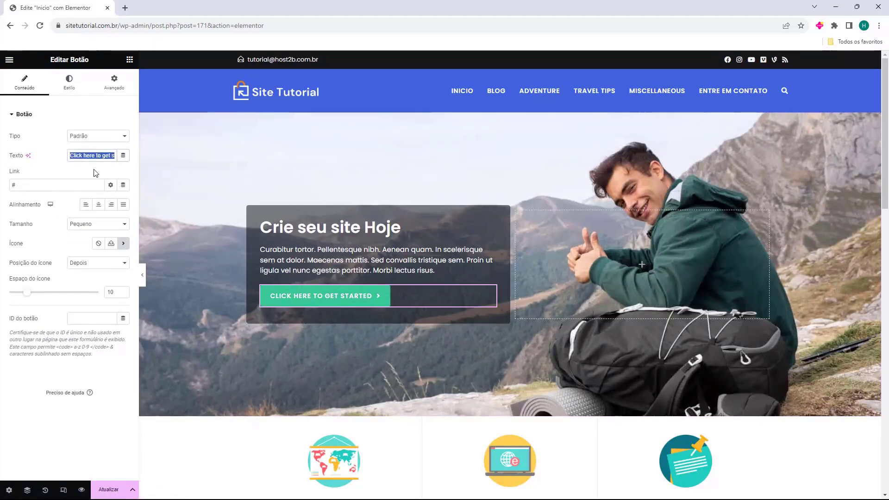
pyautogui.press('BackSpace')
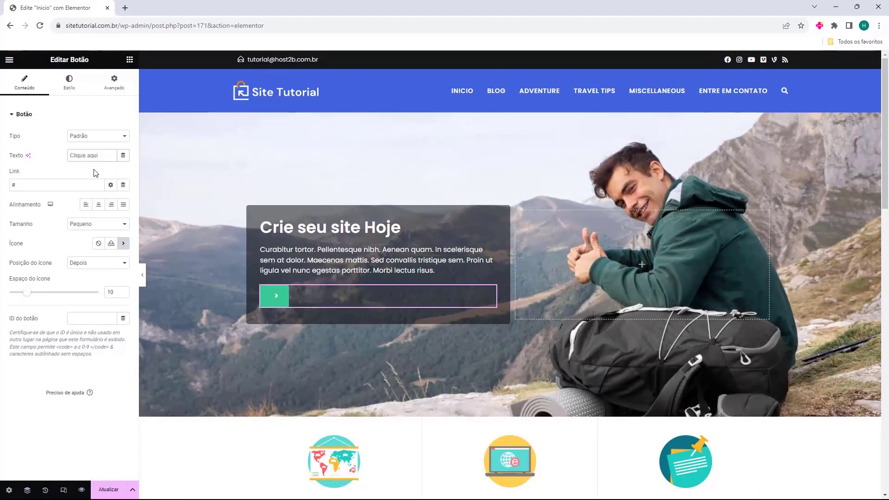
pyautogui.write('Acesse nosso blog')
pyautogui.moveTo(17, 185); pyautogui.dragTo(6, 186)
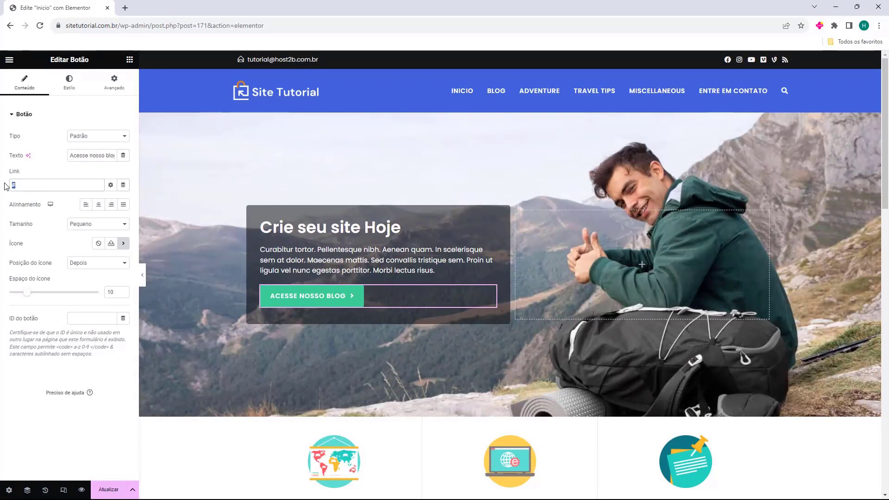
pyautogui.write('https://sitetutorial.com.br/blog')
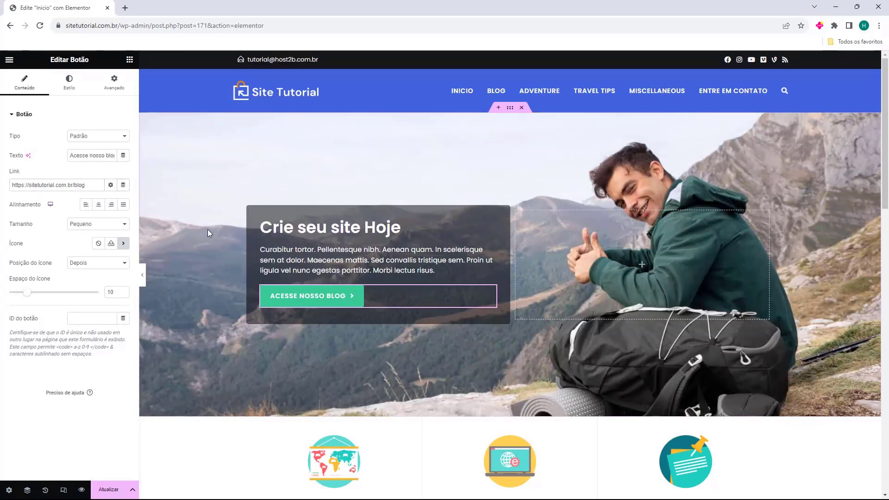
pyautogui.scroll(-2, 204, 163)
pyautogui.scroll(-3, 204, 164)
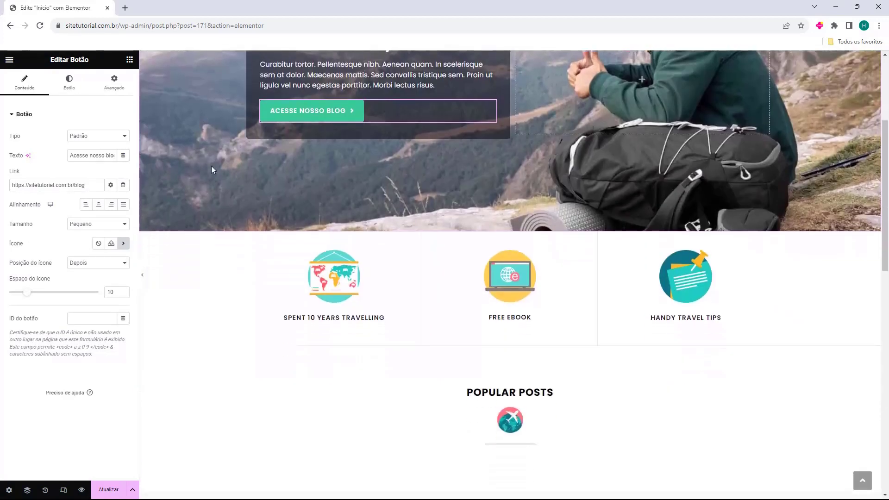
pyautogui.click(328, 285)
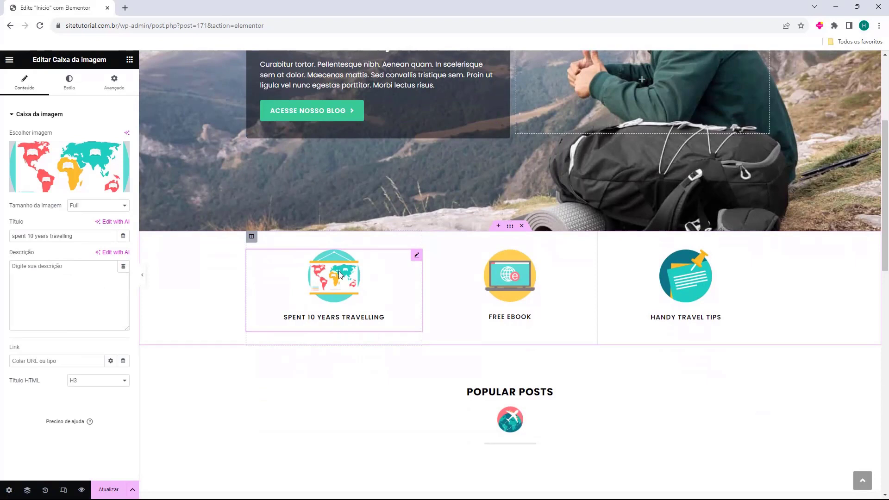
pyautogui.click(509, 297)
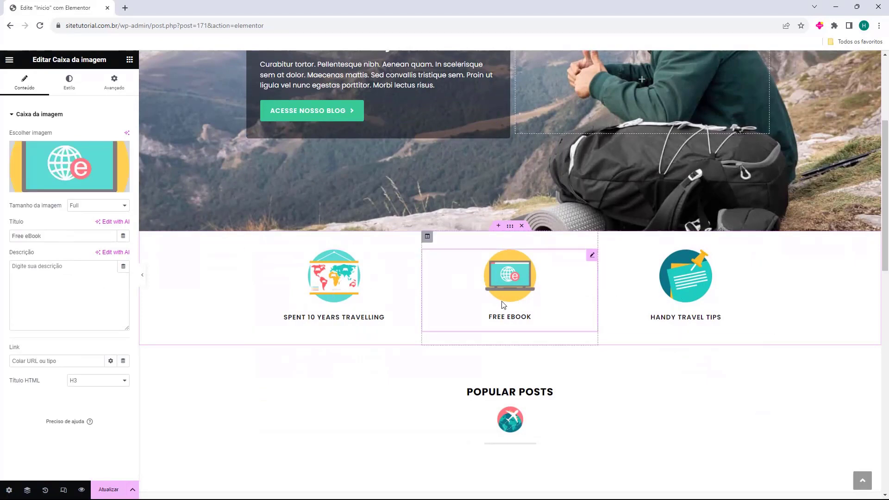
pyautogui.click(372, 297)
pyautogui.moveTo(358, 293); pyautogui.dragTo(342, 289)
pyautogui.moveTo(67, 145)
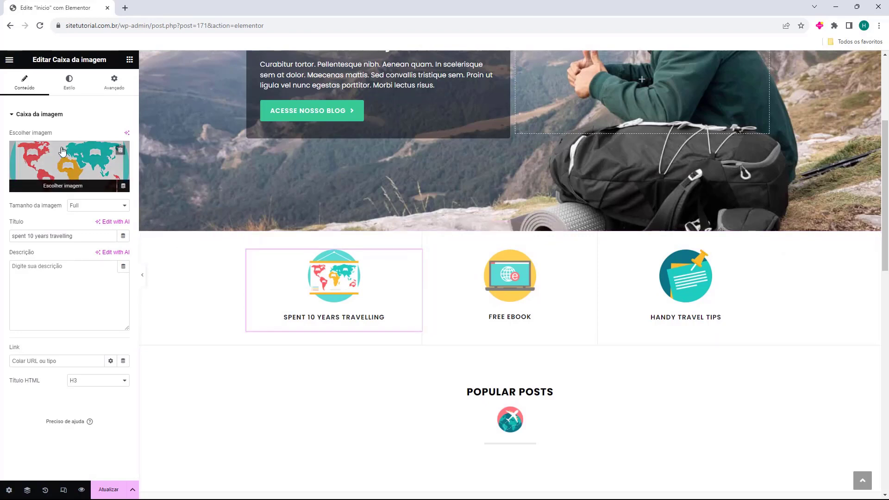
pyautogui.moveTo(13, 236); pyautogui.dragTo(51, 270)
pyautogui.click(31, 281)
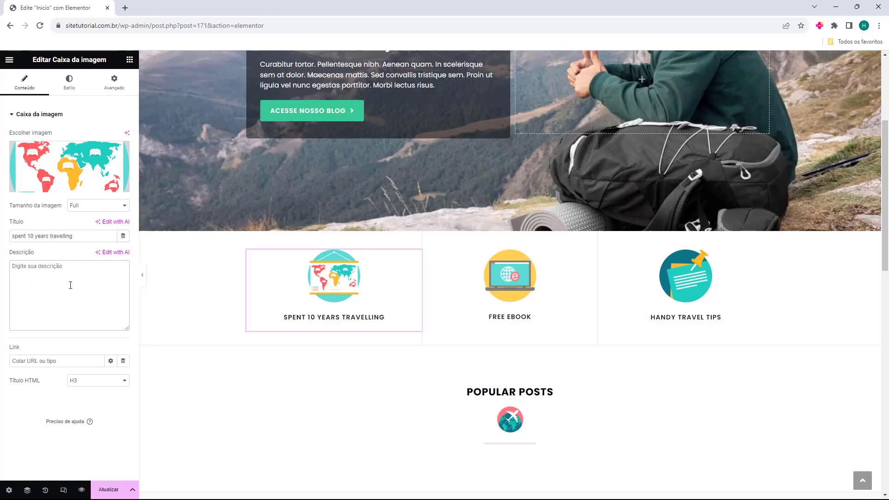
pyautogui.click(709, 282)
pyautogui.scroll(-1, 509, 301)
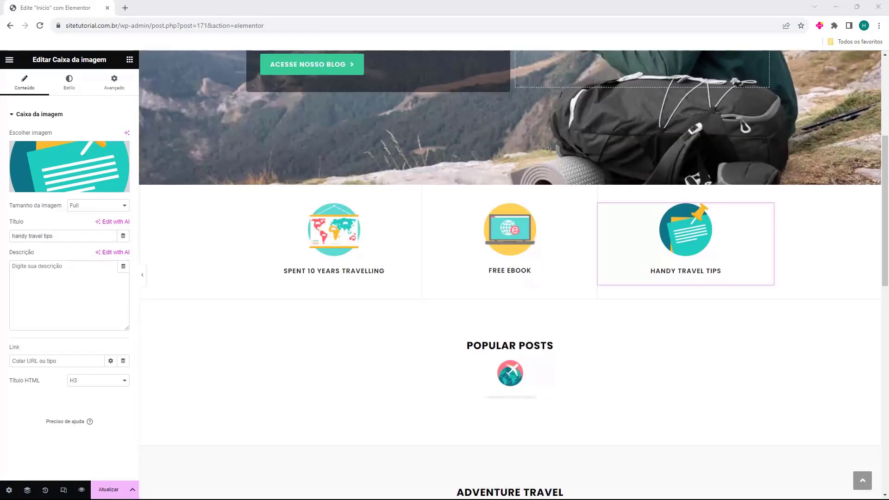
pyautogui.scroll(-2, 363, 283)
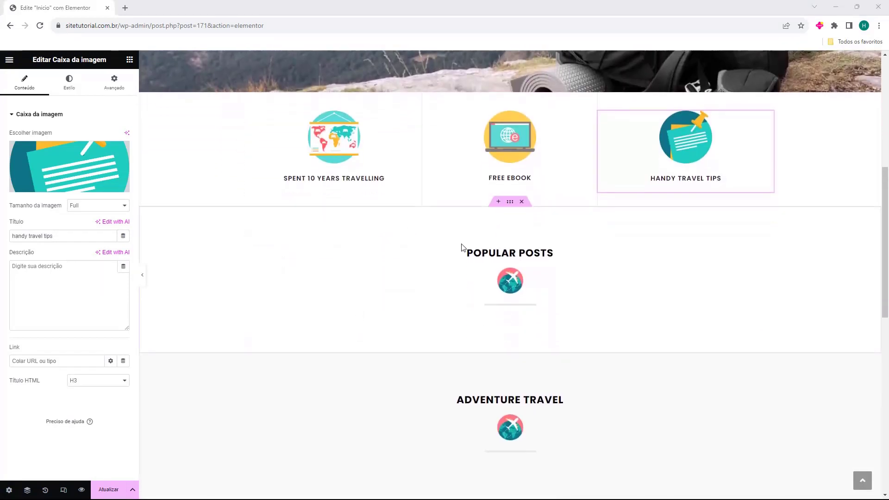
# Replace the Popular Posts heading text with 'Postagem Populares'
pyautogui.click(509, 280)
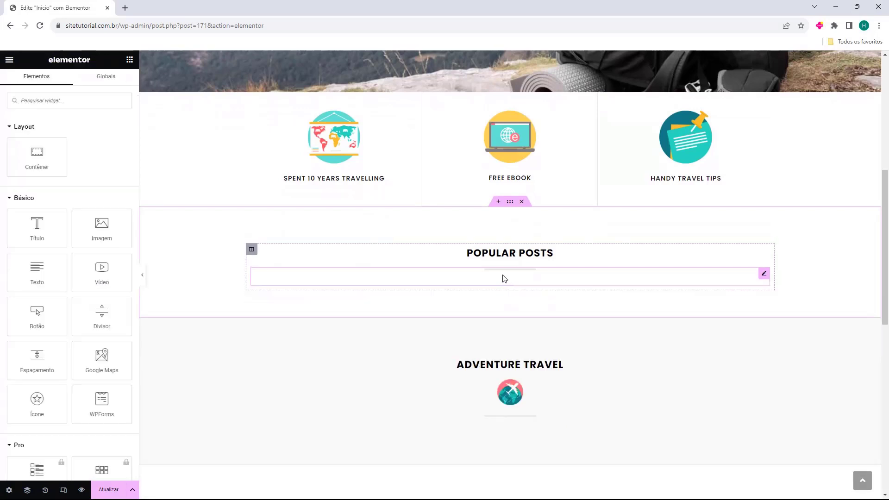
pyautogui.click(459, 252)
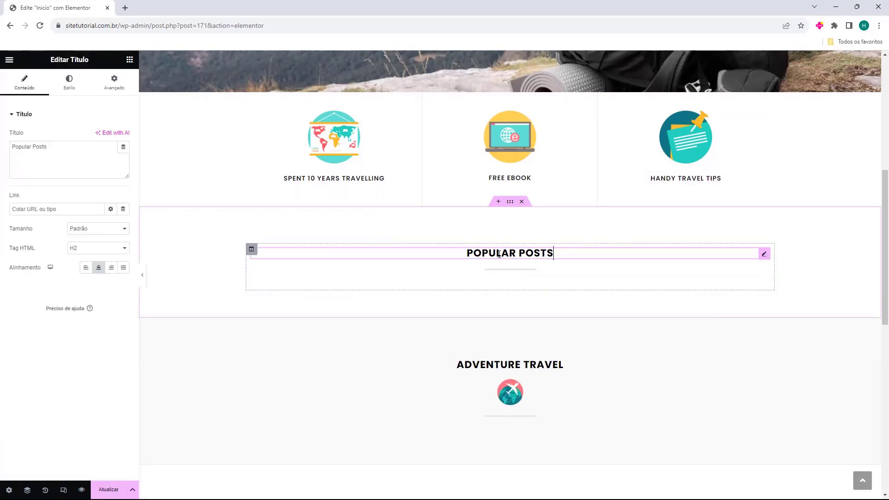
pyautogui.tripleClick(68, 166)
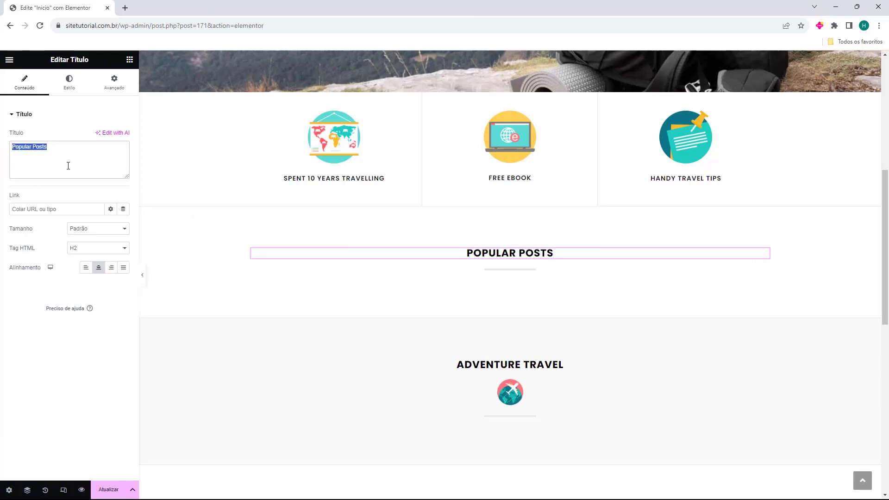
pyautogui.write('Postagem Populares')
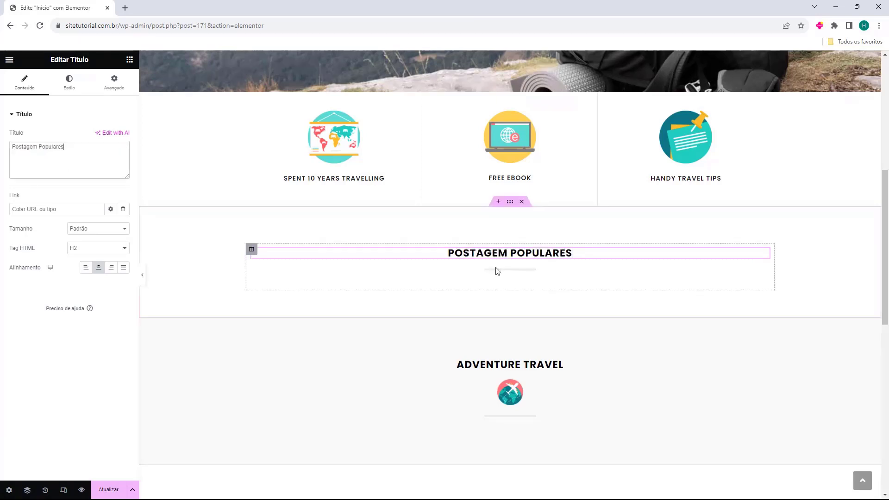
pyautogui.click(493, 273)
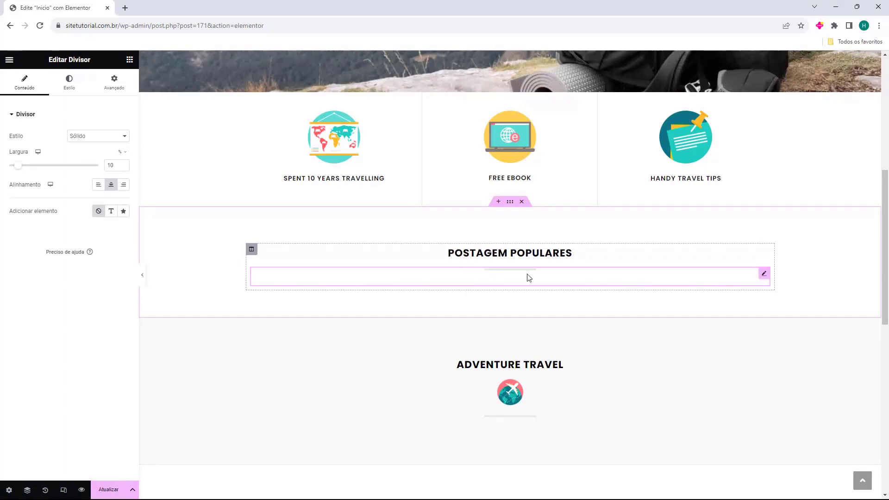
pyautogui.click(130, 65)
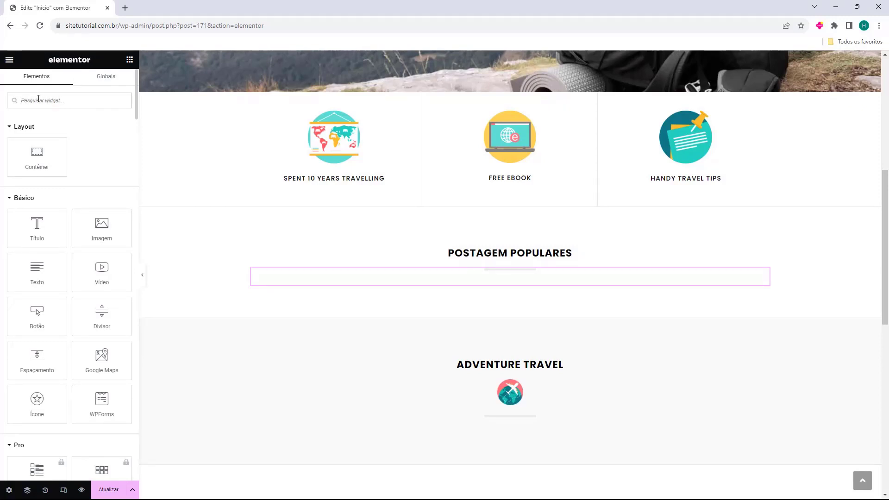
# Search 'post' and drag the Grade de posts widget under the Postagem Populares heading
pyautogui.write('post')
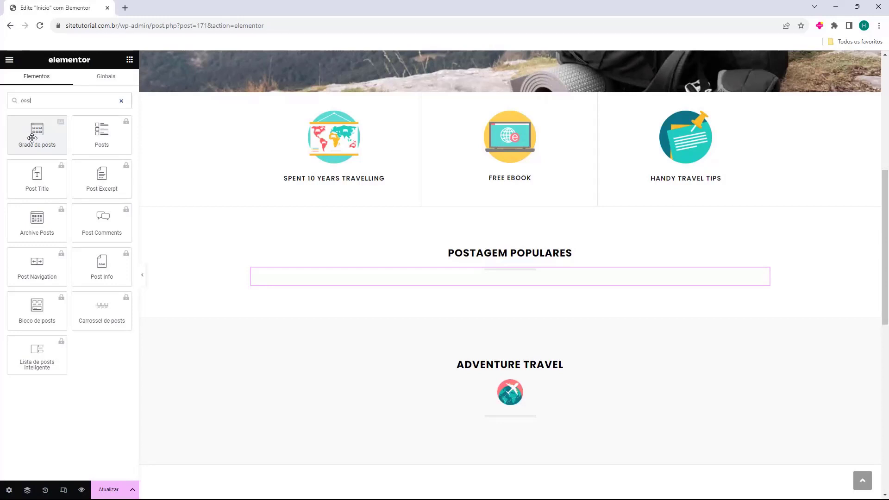
pyautogui.moveTo(32, 137); pyautogui.dragTo(473, 284)
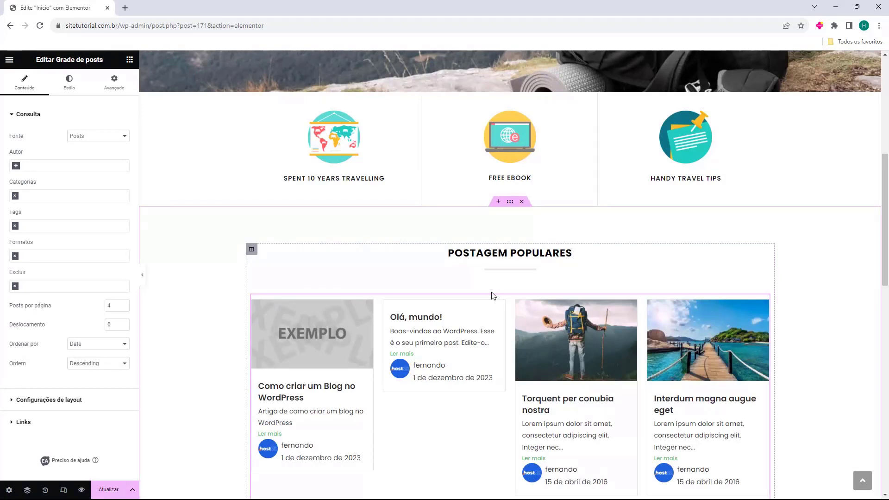
pyautogui.scroll(-1, 494, 295)
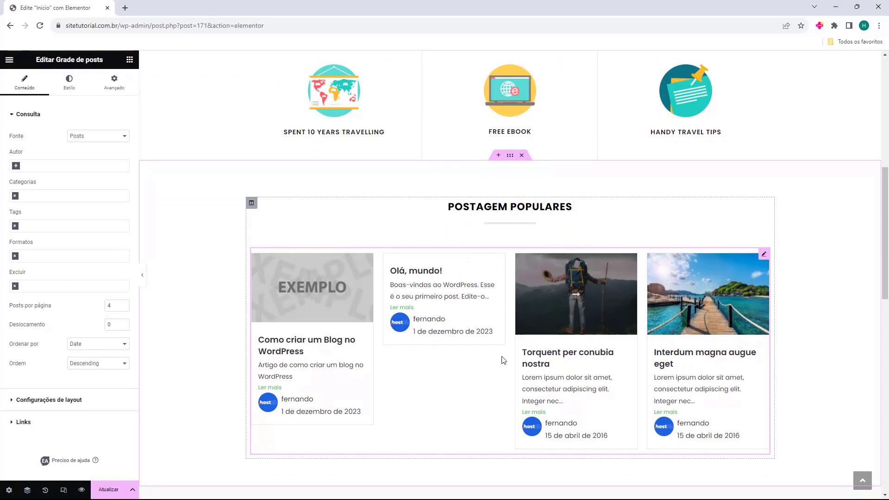
# Try the grid's Fonte options, Pages and Landing Pages, then set it back to Posts
pyautogui.doubleClick(11, 136)
pyautogui.click(109, 139)
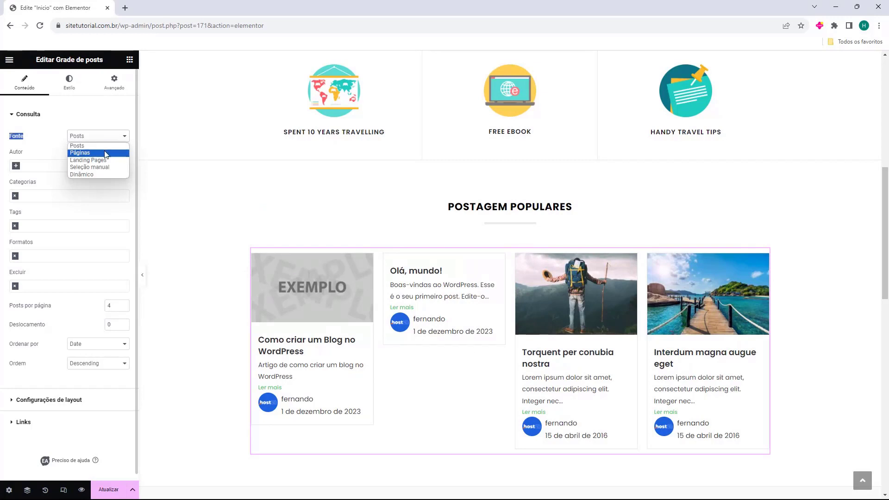
pyautogui.click(114, 149)
pyautogui.click(114, 139)
pyautogui.click(113, 160)
pyautogui.click(115, 139)
pyautogui.click(113, 146)
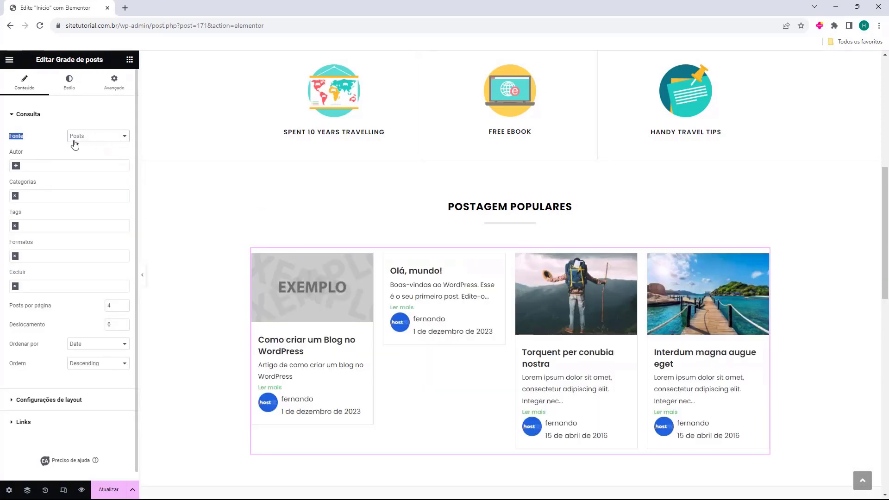
# Add an Autor filter to the grid, then remove it
pyautogui.click(20, 165)
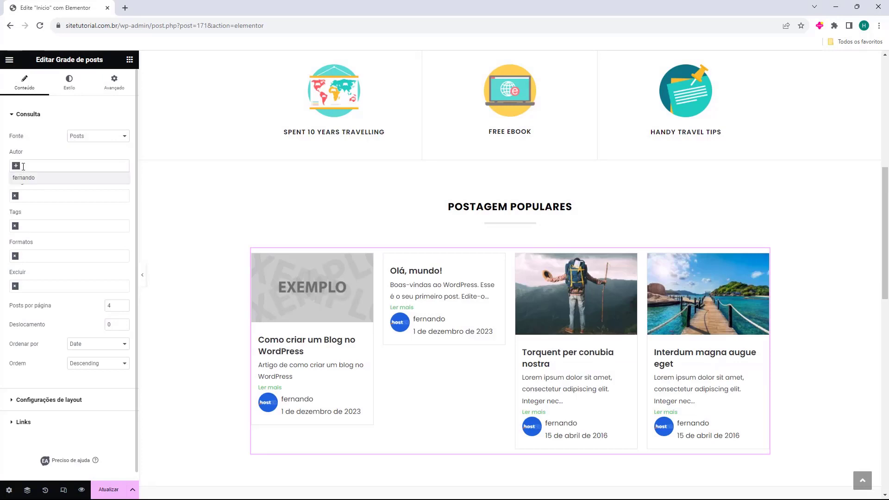
pyautogui.click(24, 178)
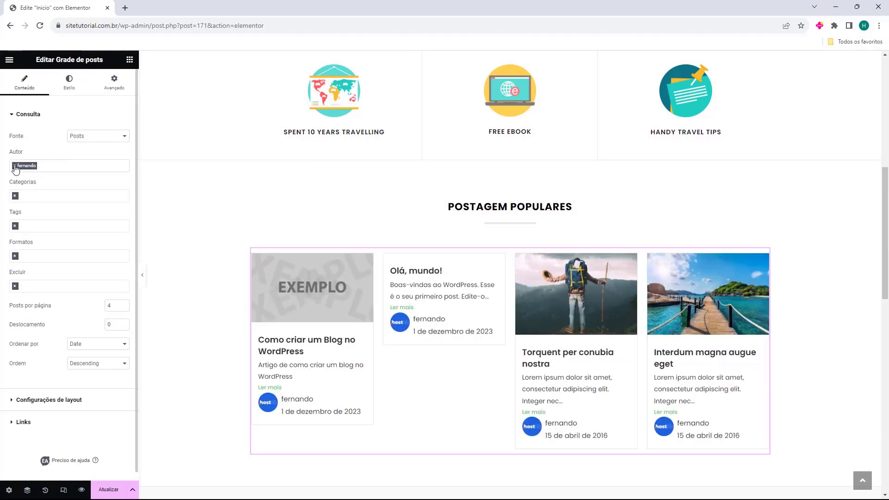
pyautogui.click(15, 166)
pyautogui.click(27, 192)
# Filter the grid to the WordPress category, then remove that category filter
pyautogui.click(15, 198)
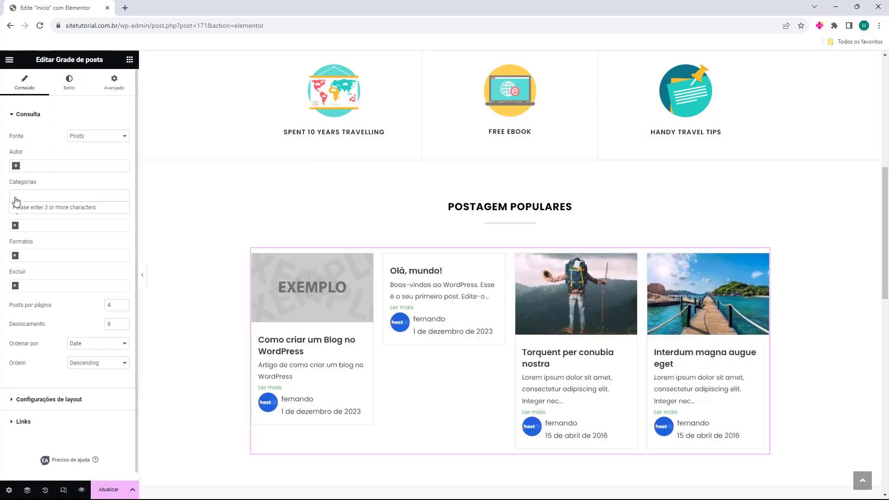
pyautogui.click(33, 191)
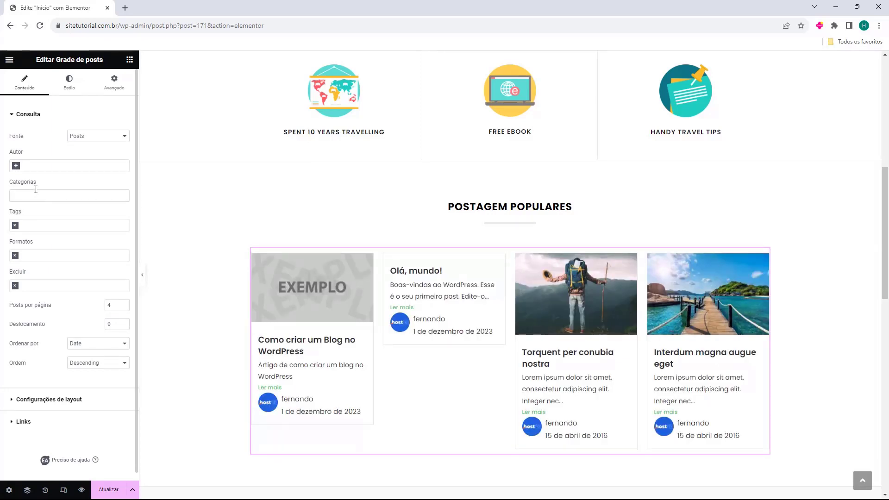
pyautogui.write('w')
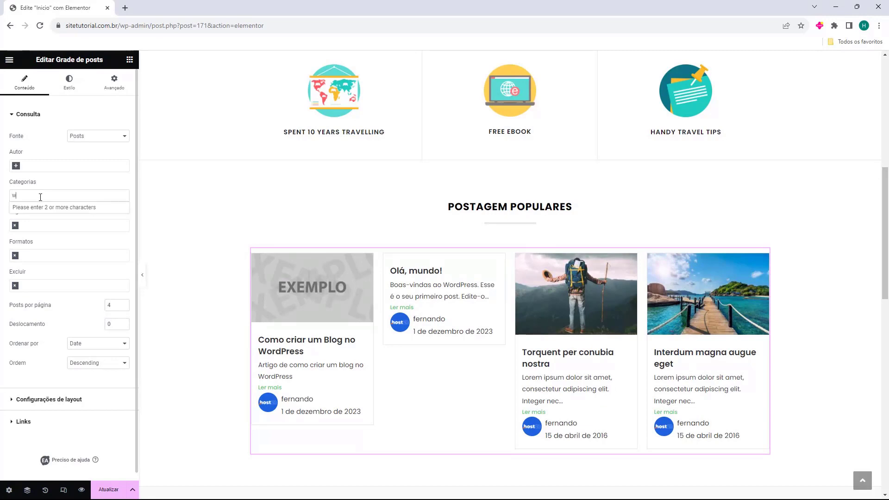
pyautogui.write('or')
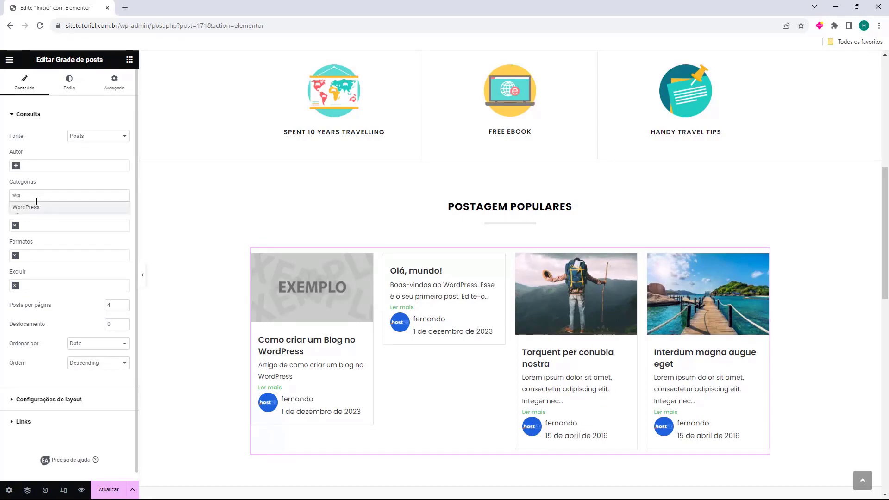
pyautogui.click(29, 208)
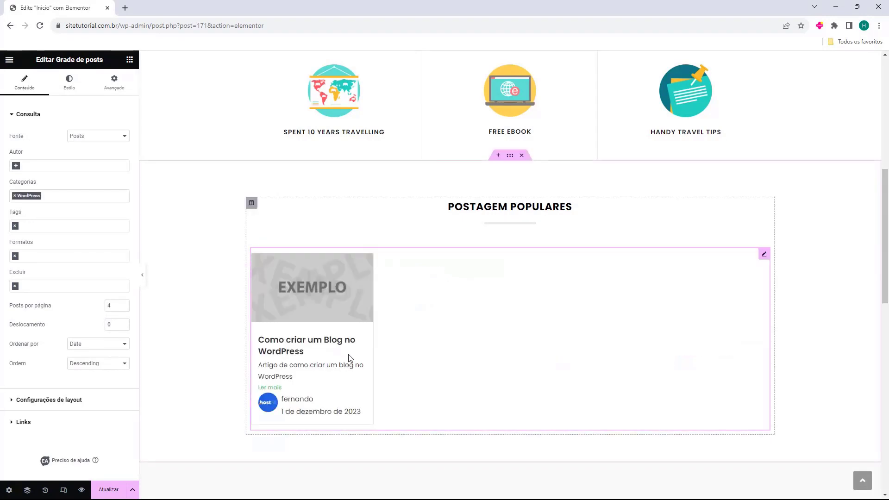
pyautogui.scroll(-1, 359, 343)
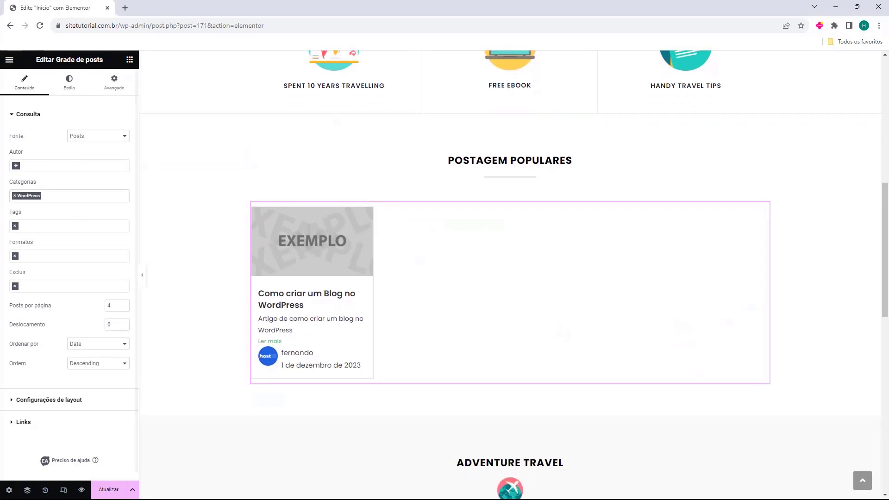
pyautogui.click(15, 195)
# Add the 'Olá, mundo!' post to the grid's Excluir list
pyautogui.click(62, 183)
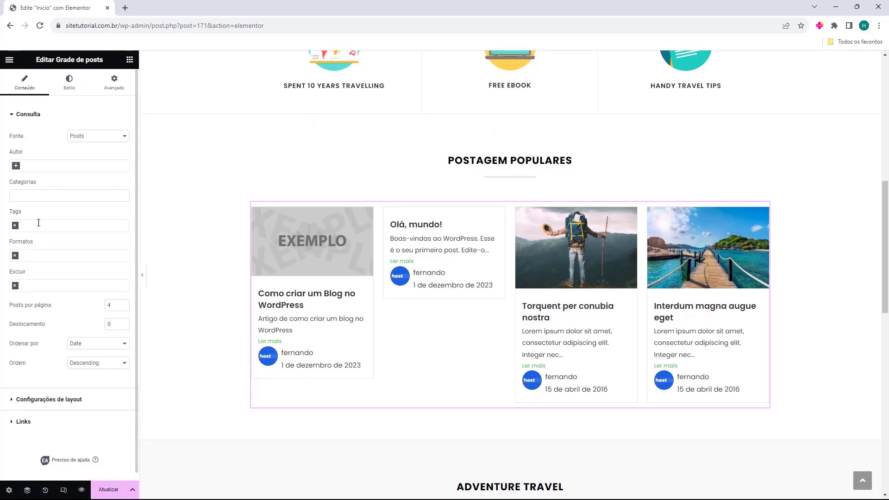
pyautogui.click(50, 284)
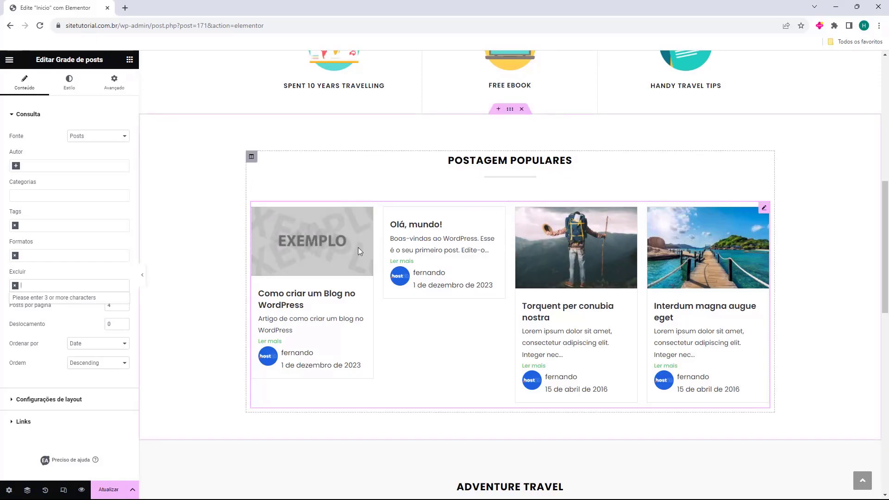
pyautogui.write('olá')
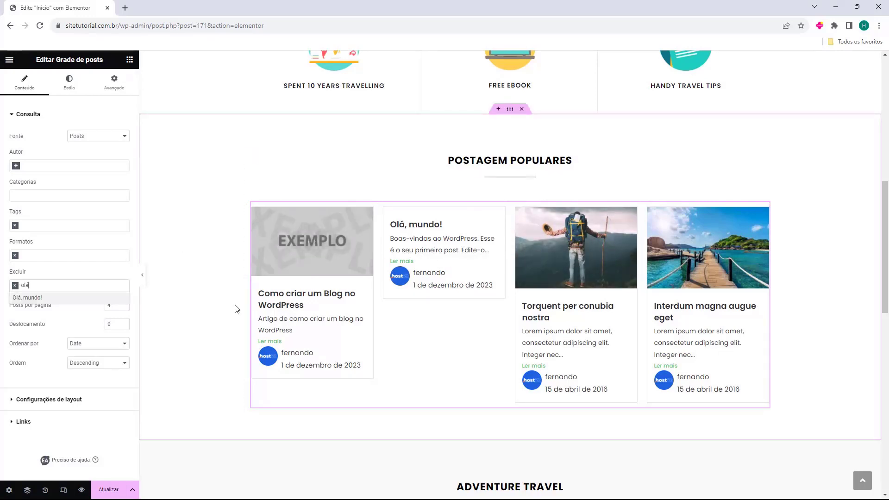
pyautogui.click(45, 299)
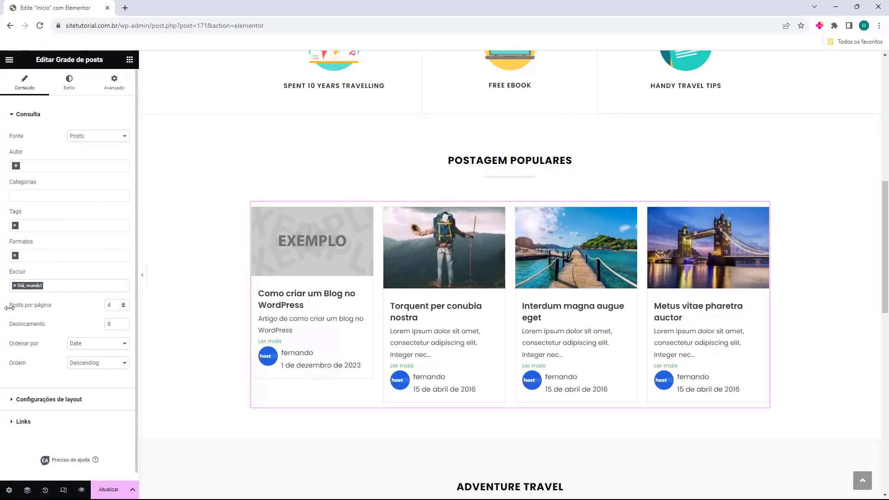
# Set Posts por página to 5 and, after trying other offsets, Deslocamento to 0
pyautogui.click(124, 303)
pyautogui.click(123, 307)
pyautogui.click(124, 308)
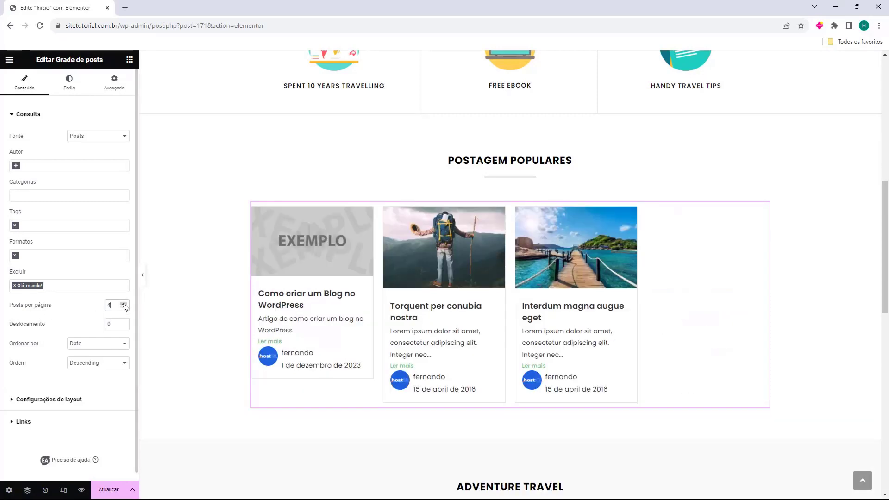
pyautogui.click(123, 303)
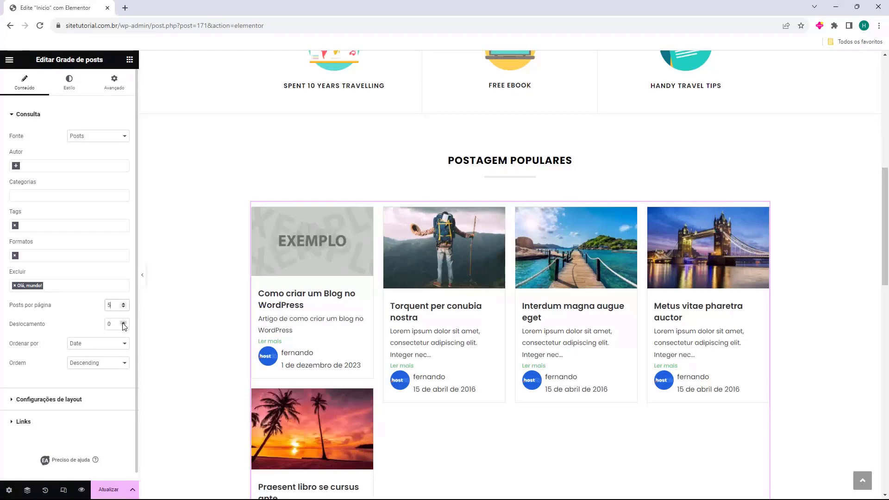
pyautogui.click(124, 323)
pyautogui.click(124, 323)
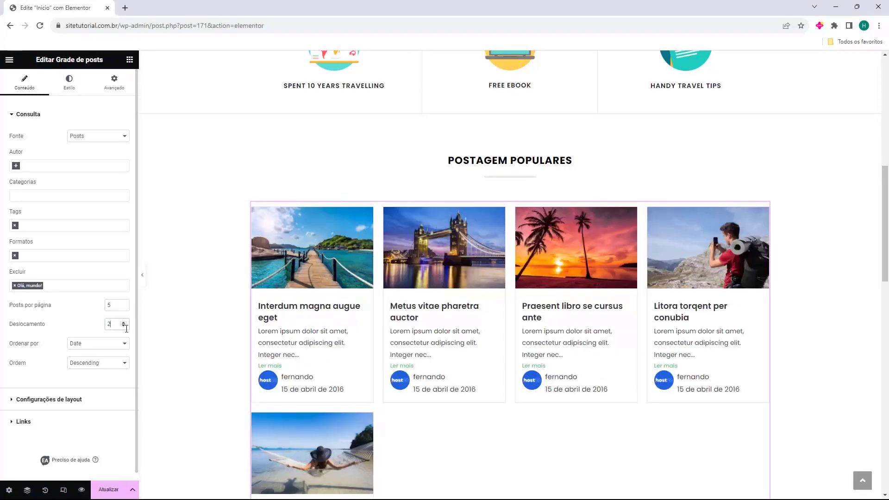
pyautogui.click(124, 326)
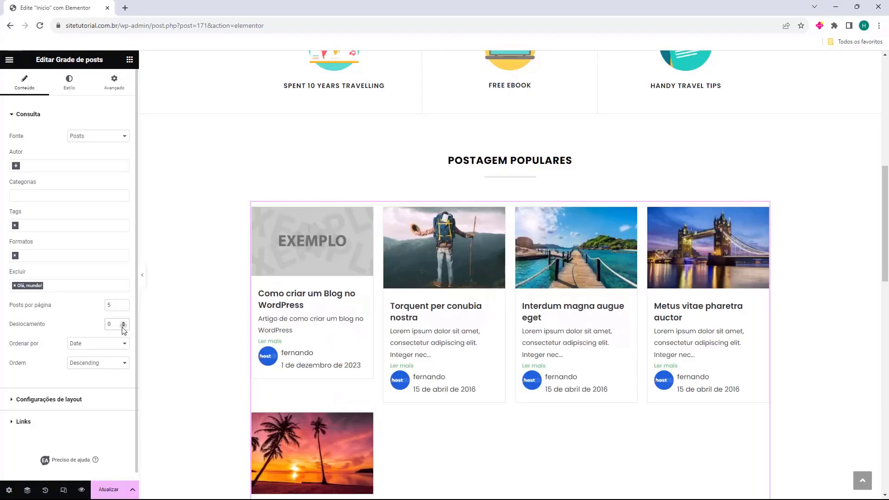
pyautogui.click(74, 347)
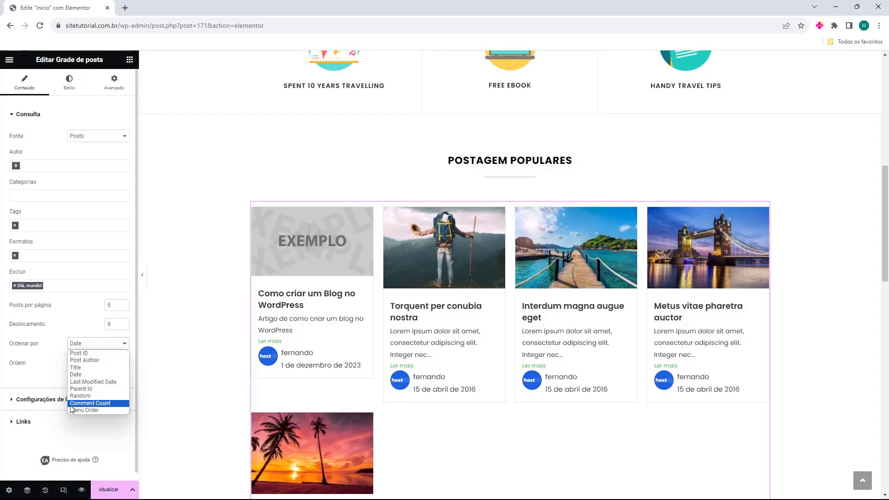
# After trying Random and Last Modified, order the grid by Comment Count
pyautogui.click(105, 404)
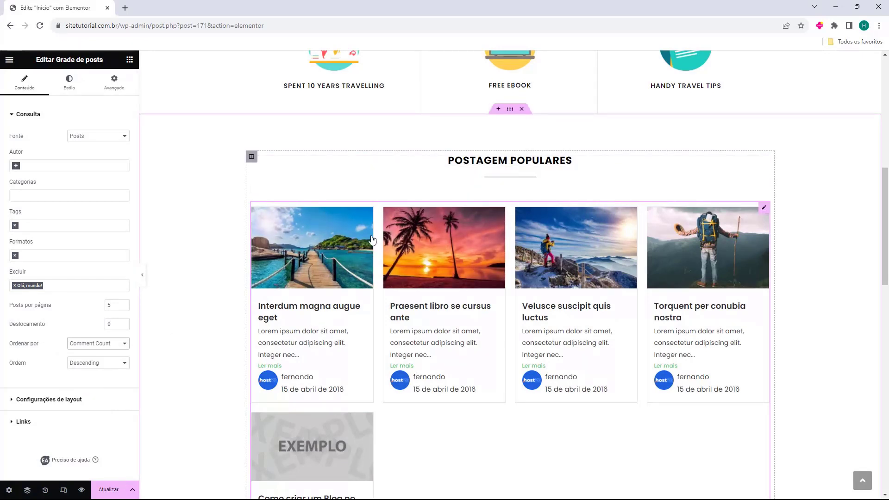
pyautogui.click(115, 345)
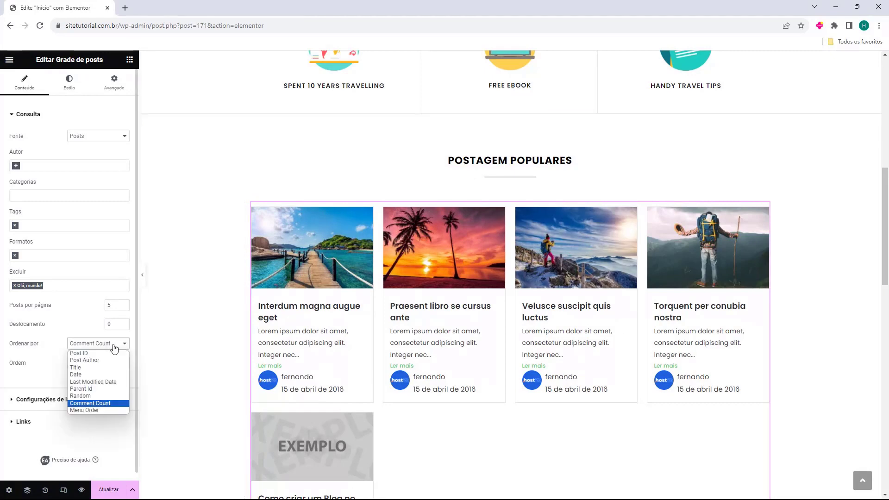
pyautogui.click(106, 396)
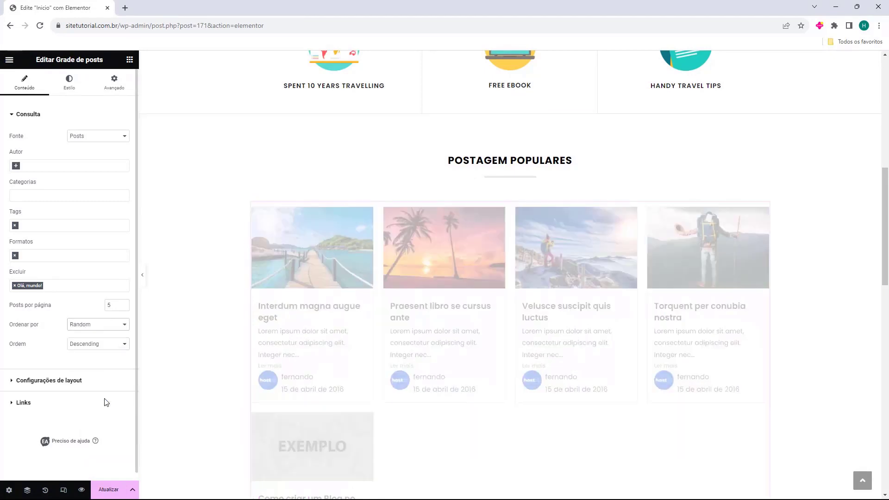
pyautogui.click(115, 326)
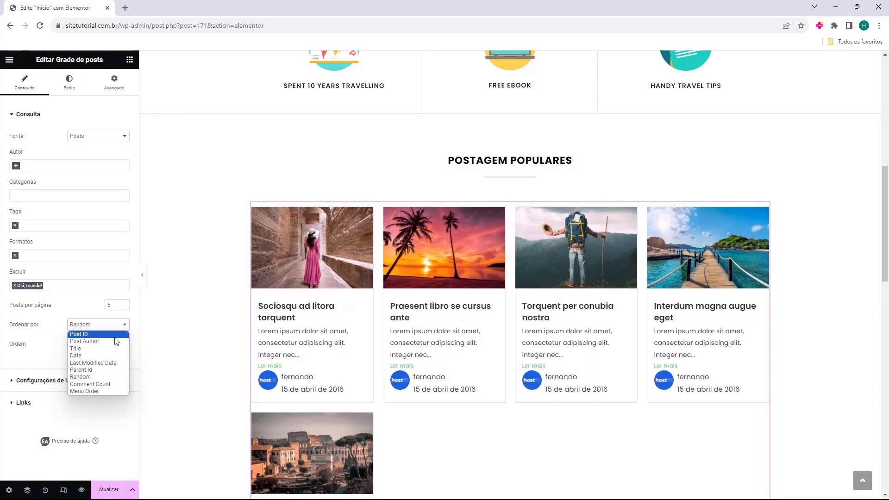
pyautogui.click(113, 363)
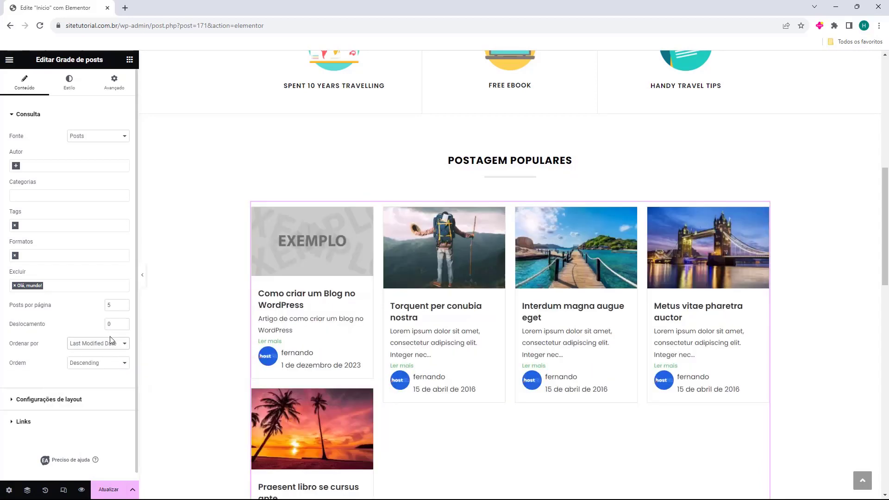
pyautogui.click(111, 343)
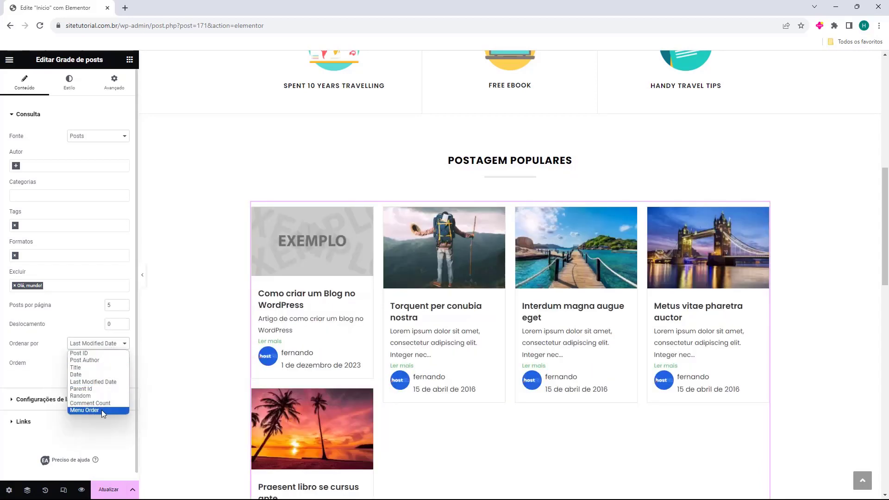
pyautogui.click(90, 403)
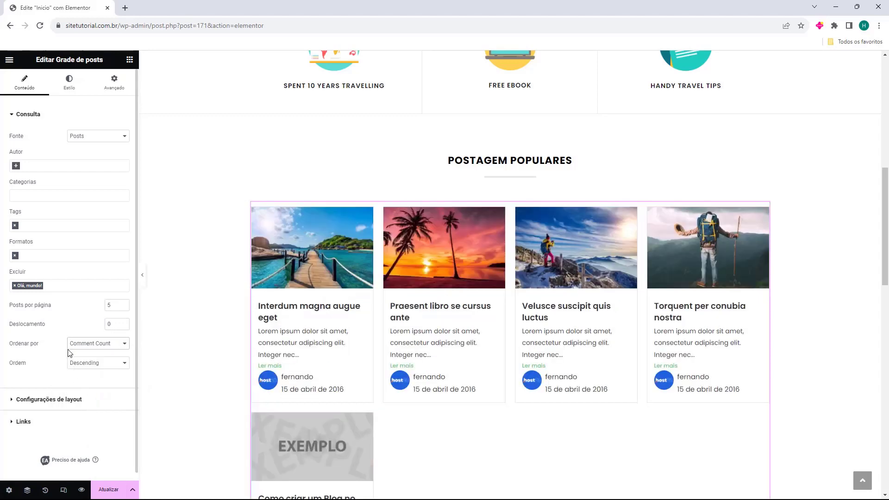
pyautogui.scroll(-1, 65, 350)
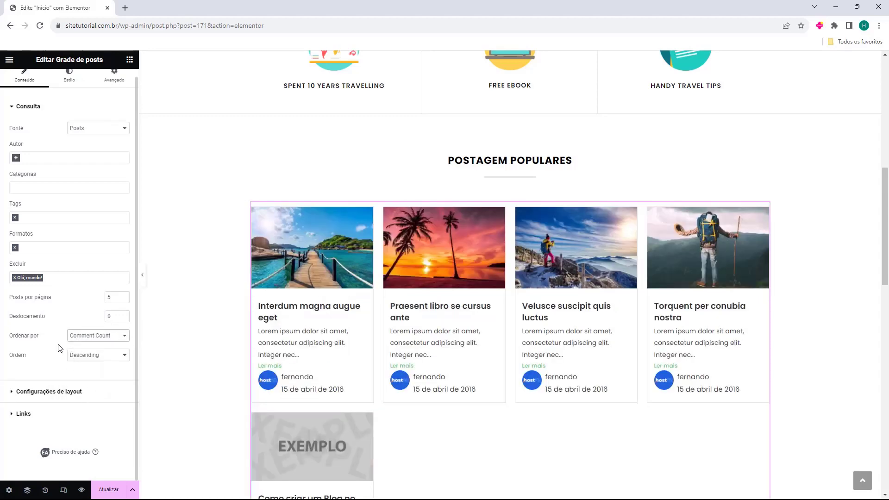
# Try ascending sort order, then set the grid back to descending
pyautogui.click(83, 358)
pyautogui.click(88, 365)
pyautogui.click(83, 358)
pyautogui.click(83, 371)
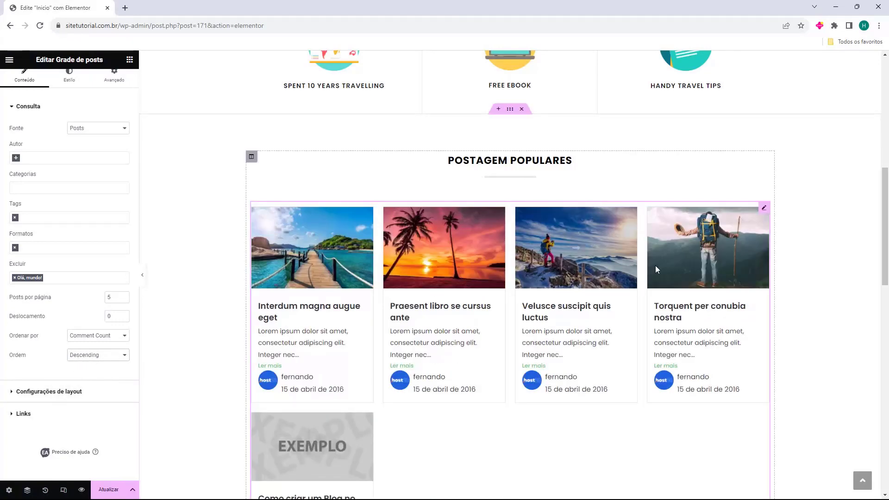
pyautogui.scroll(-2, 617, 265)
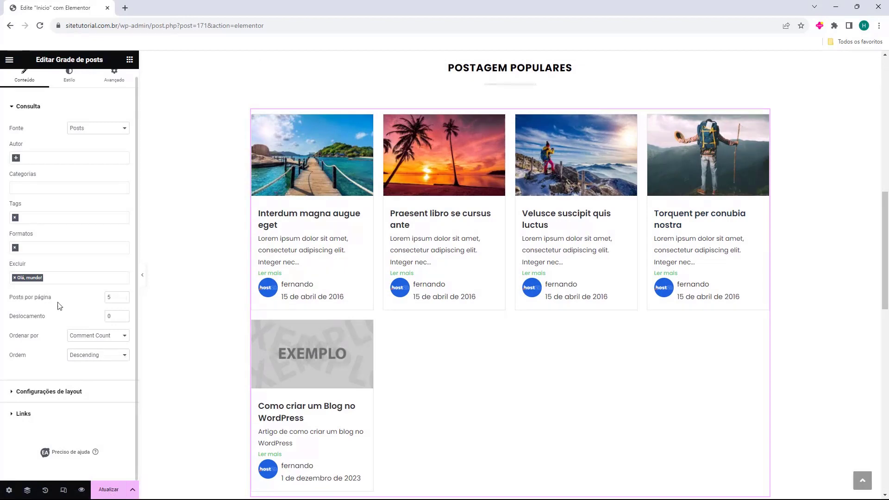
# Set Posts por página to 4 and expand Configurações de layout
pyautogui.click(124, 299)
pyautogui.click(124, 300)
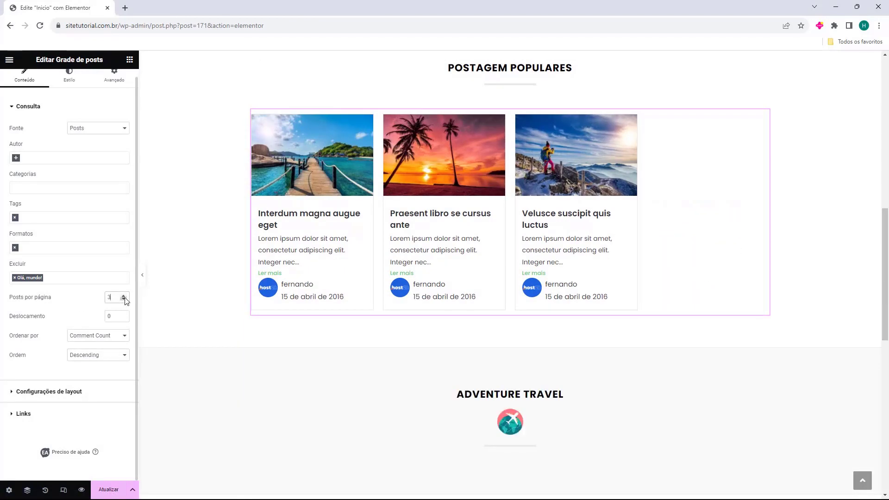
pyautogui.click(123, 295)
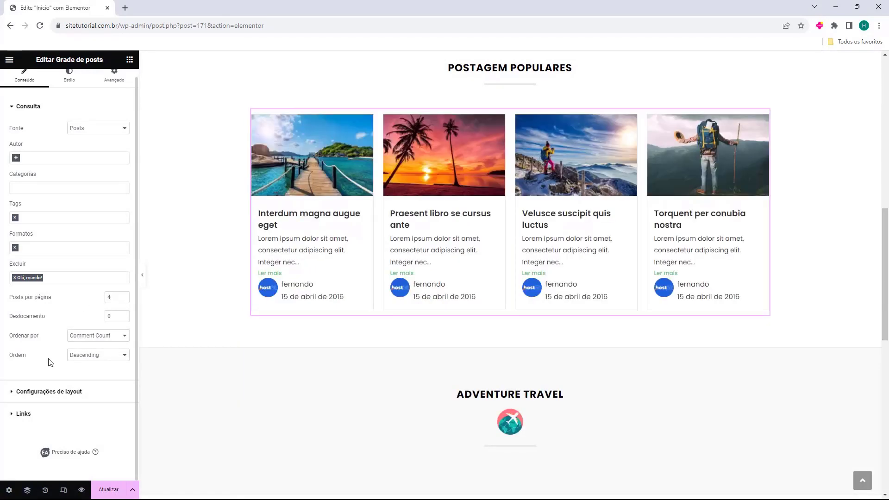
pyautogui.click(24, 392)
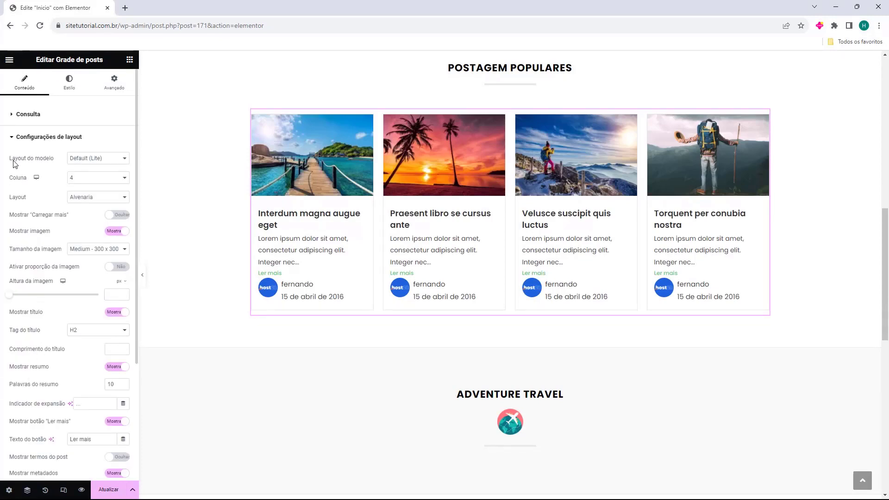
# Keep the Default (Lite) template layout, set three columns, and leave load-more off
pyautogui.click(79, 162)
pyautogui.click(94, 166)
pyautogui.click(95, 180)
pyautogui.click(95, 202)
pyautogui.click(107, 183)
pyautogui.click(92, 202)
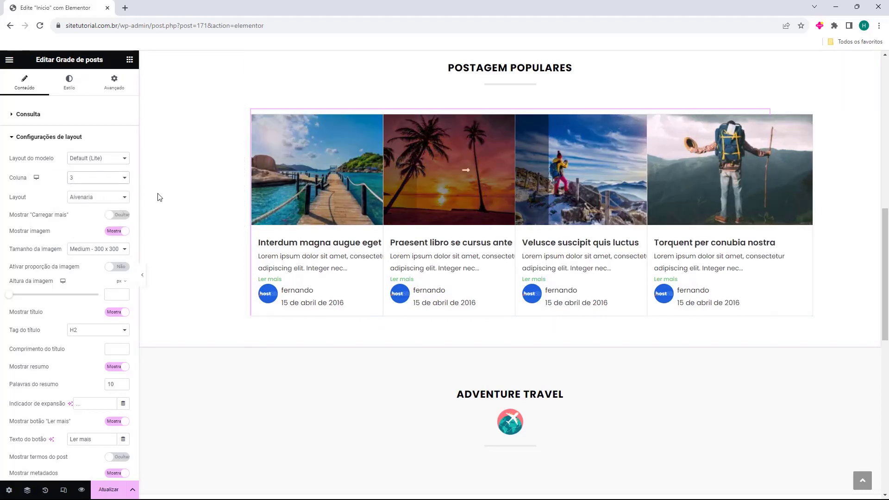
pyautogui.click(114, 215)
pyautogui.click(114, 216)
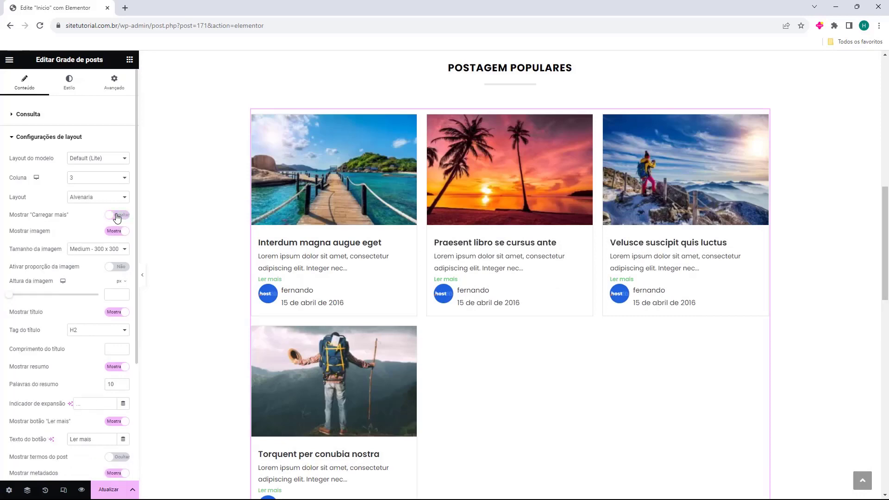
# Try one and five columns, then settle the grid back on three columns
pyautogui.click(92, 180)
pyautogui.click(89, 187)
pyautogui.click(93, 181)
pyautogui.click(87, 201)
pyautogui.click(93, 182)
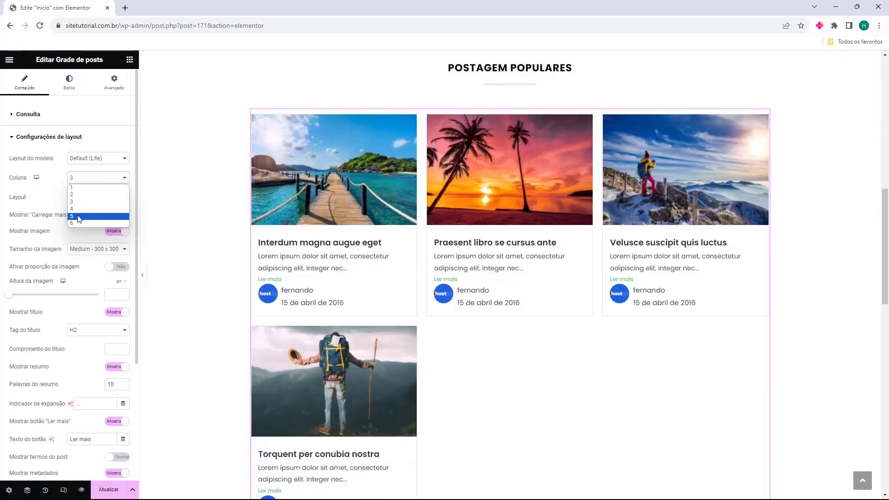
pyautogui.click(90, 215)
pyautogui.click(95, 183)
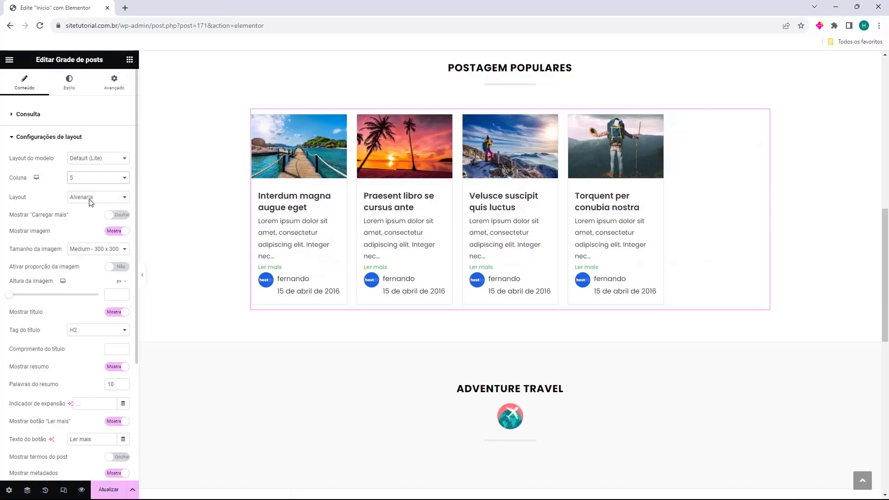
pyautogui.click(91, 201)
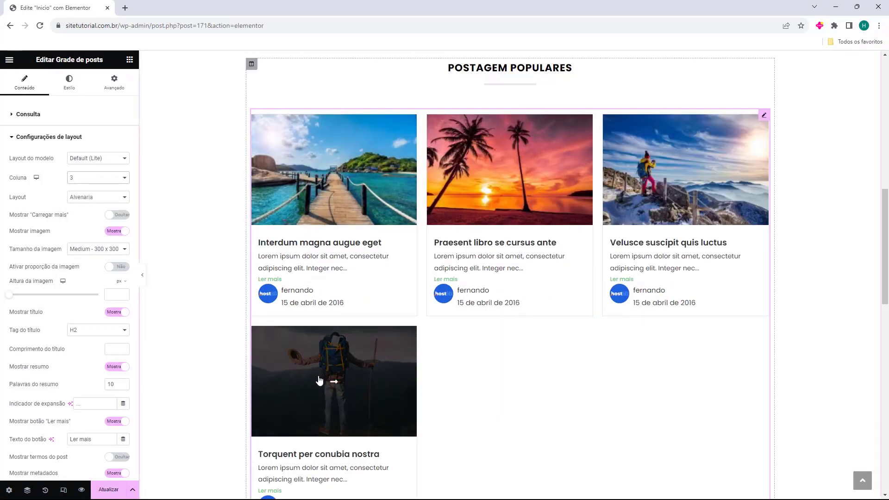
# Limit the grid to 3 posts and use the Alvenaria masonry layout without a load-more button
pyautogui.click(33, 115)
pyautogui.click(123, 308)
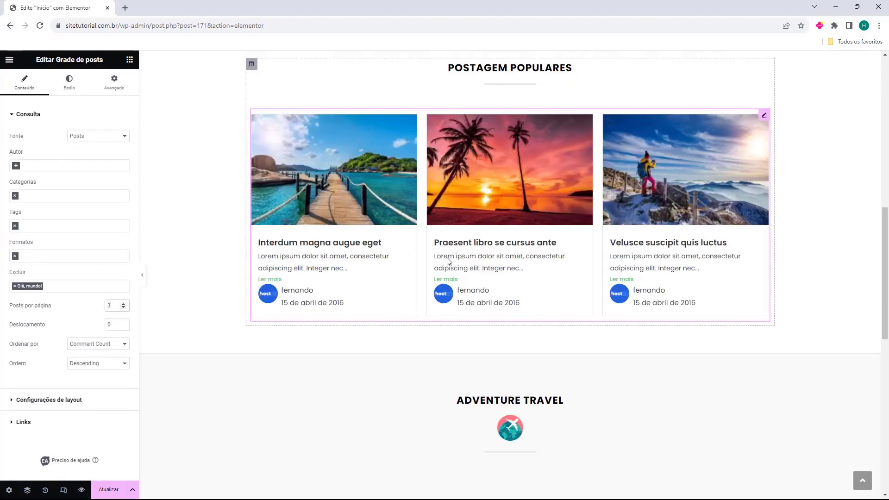
pyautogui.click(59, 401)
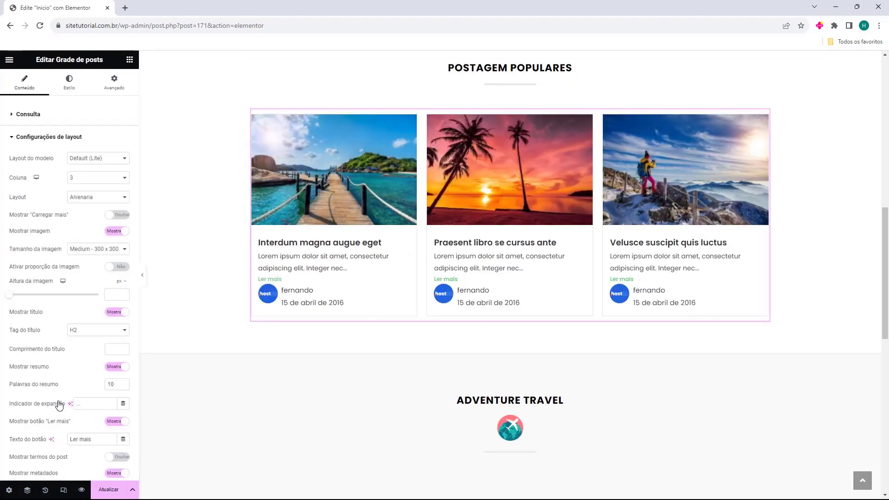
pyautogui.click(83, 198)
pyautogui.click(84, 206)
pyautogui.click(94, 198)
pyautogui.click(95, 213)
pyautogui.moveTo(13, 215); pyautogui.dragTo(38, 217)
pyautogui.click(47, 217)
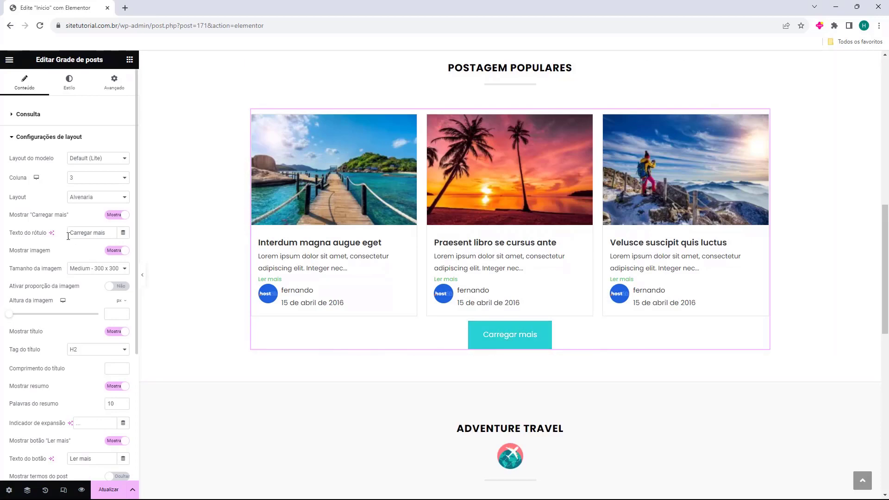
pyautogui.click(37, 219)
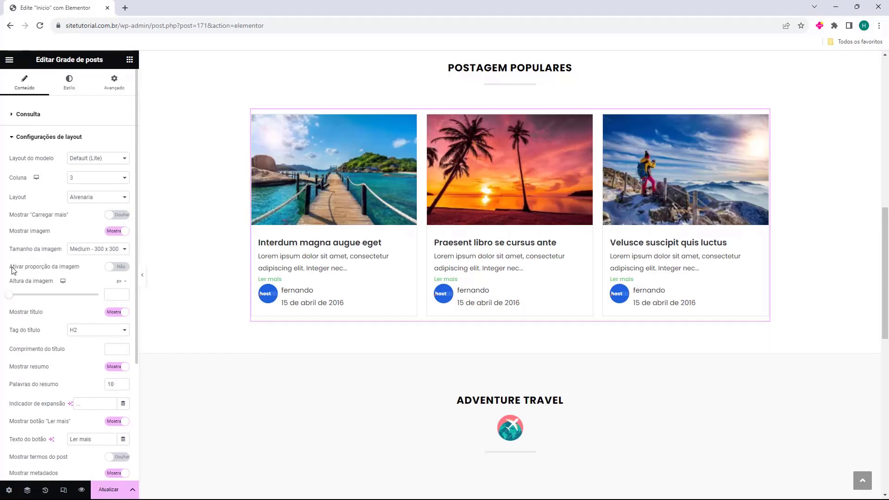
# Keep image proportions off and titles shown, and limit titles to four words
pyautogui.click(12, 267)
pyautogui.click(14, 268)
pyautogui.click(22, 314)
pyautogui.click(22, 315)
pyautogui.scroll(-2, 26, 306)
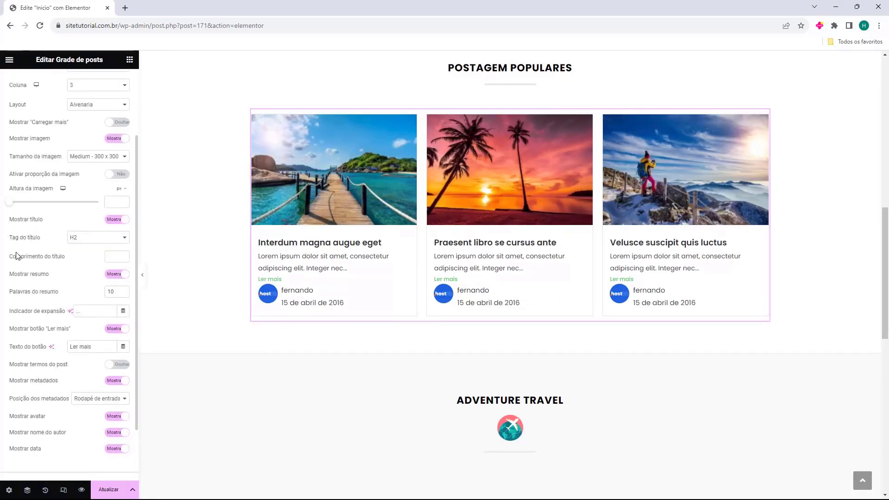
pyautogui.click(124, 254)
pyautogui.click(123, 254)
pyautogui.click(124, 255)
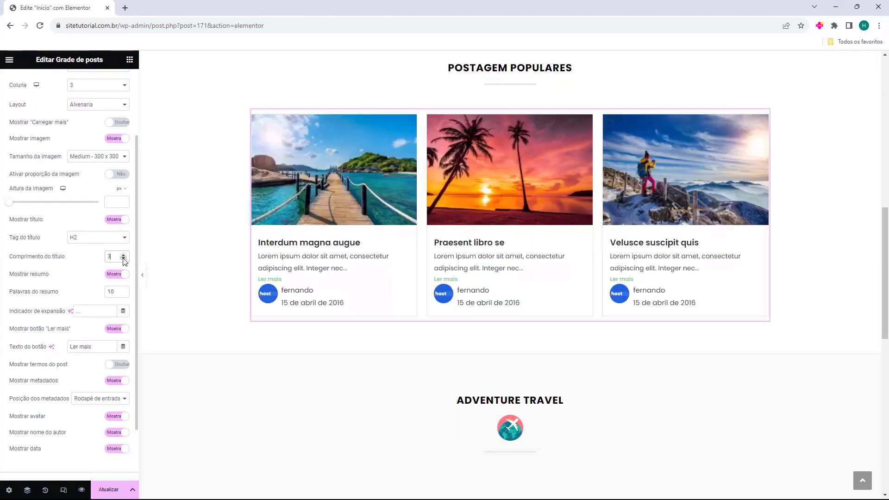
pyautogui.click(124, 255)
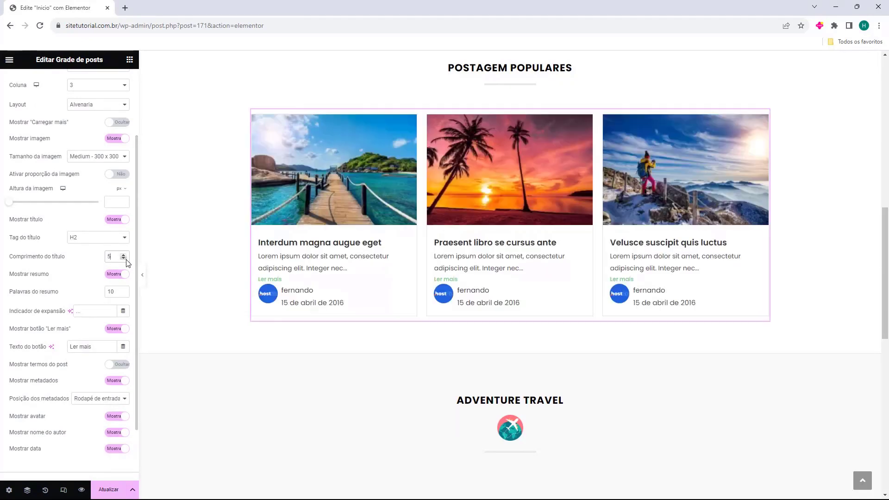
# Keep the excerpts, show the Ler mais link, and leave post categories hidden
pyautogui.click(116, 274)
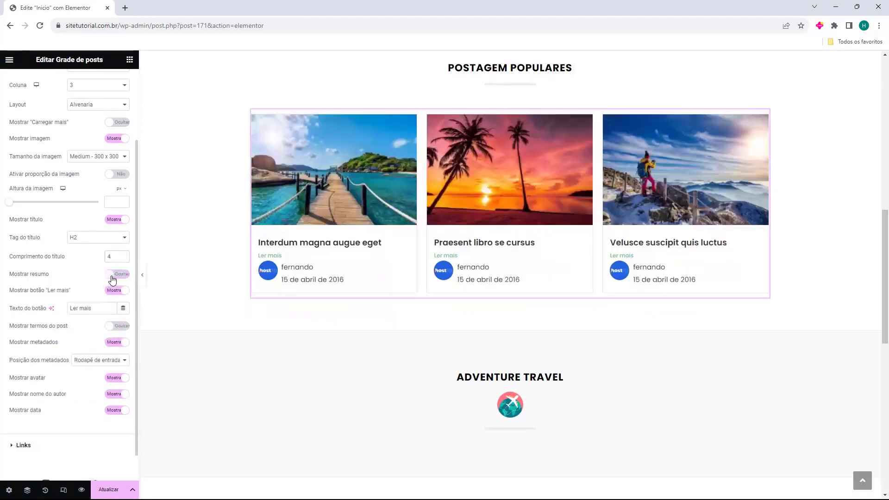
pyautogui.click(113, 274)
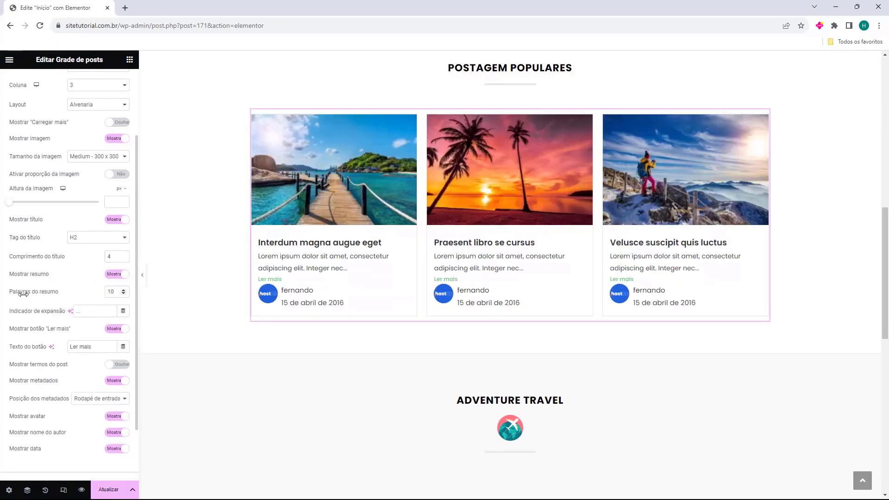
pyautogui.scroll(-1, 92, 287)
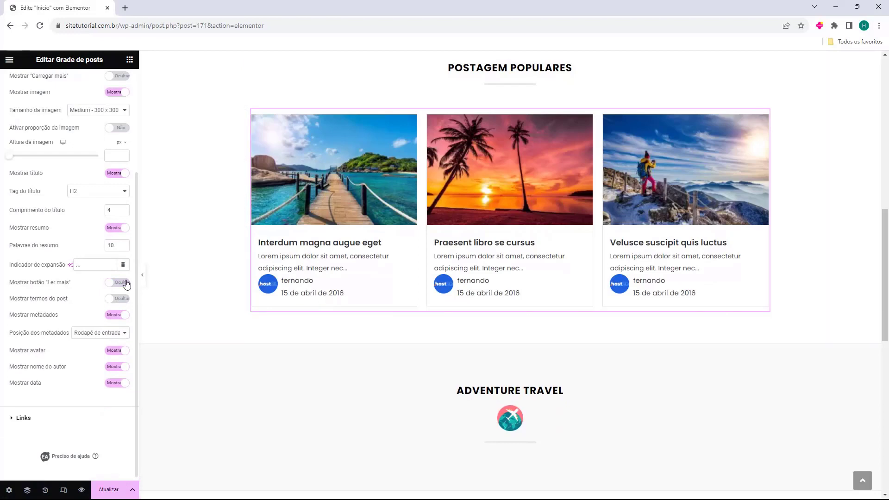
pyautogui.click(114, 282)
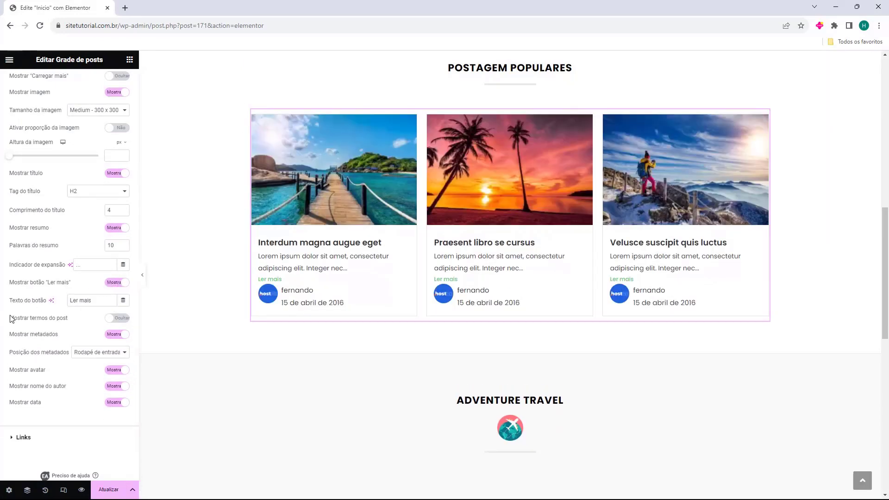
pyautogui.click(111, 320)
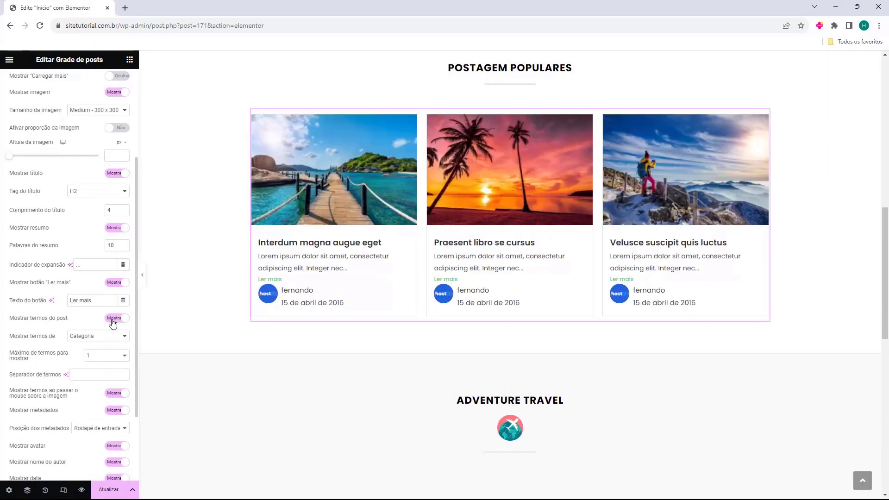
pyautogui.click(113, 320)
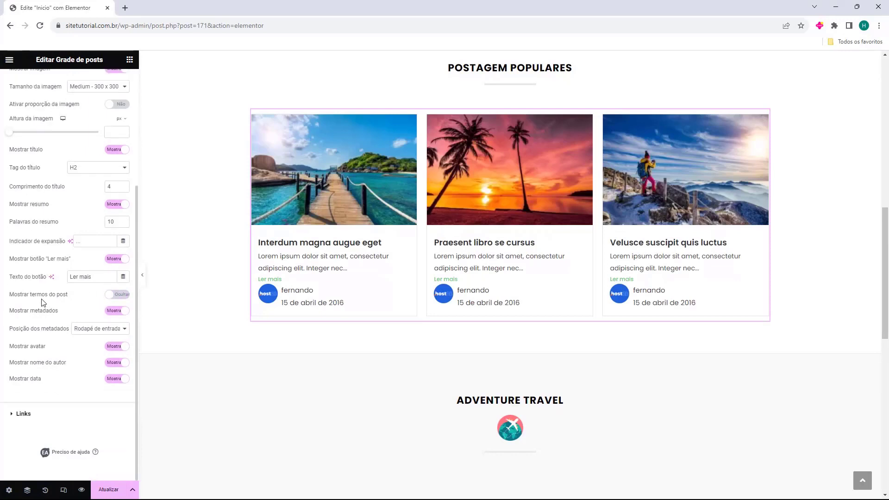
# Try metadata positions and hiding avatars and names, then hide all author and date details
pyautogui.click(112, 311)
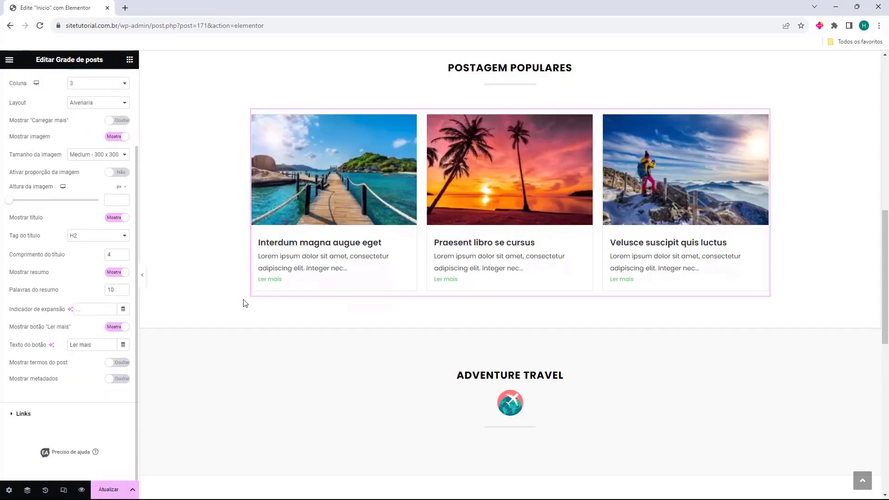
pyautogui.click(116, 378)
pyautogui.scroll(-2, 109, 314)
pyautogui.click(106, 329)
pyautogui.click(104, 338)
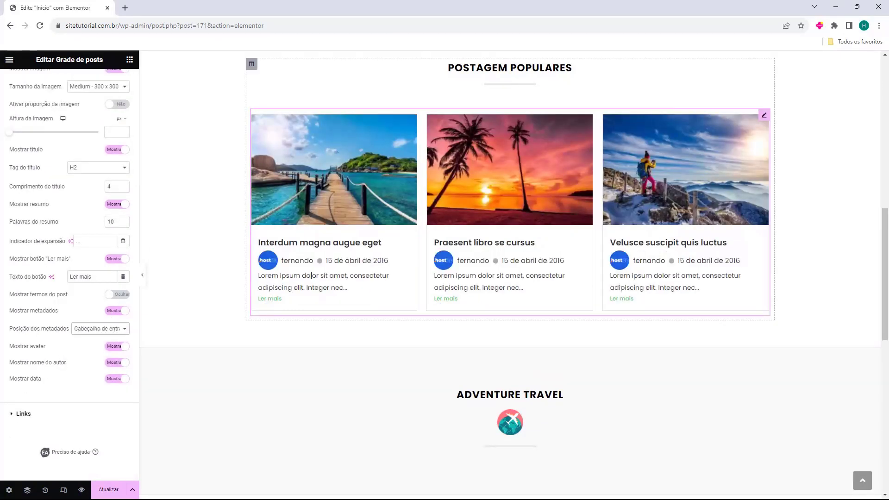
pyautogui.click(111, 329)
pyautogui.click(105, 345)
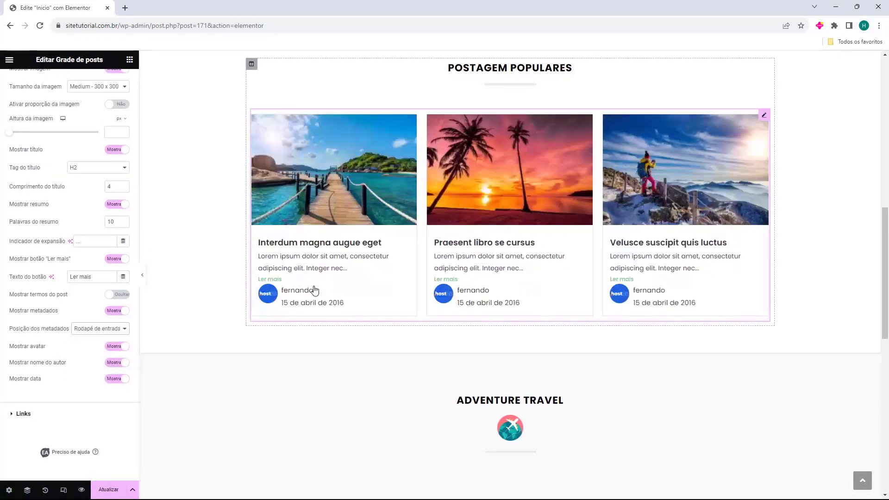
pyautogui.click(107, 349)
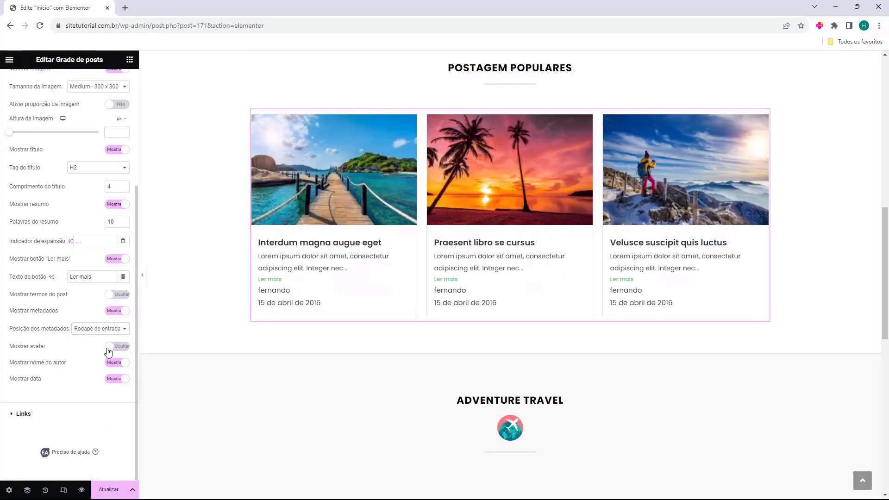
pyautogui.click(121, 367)
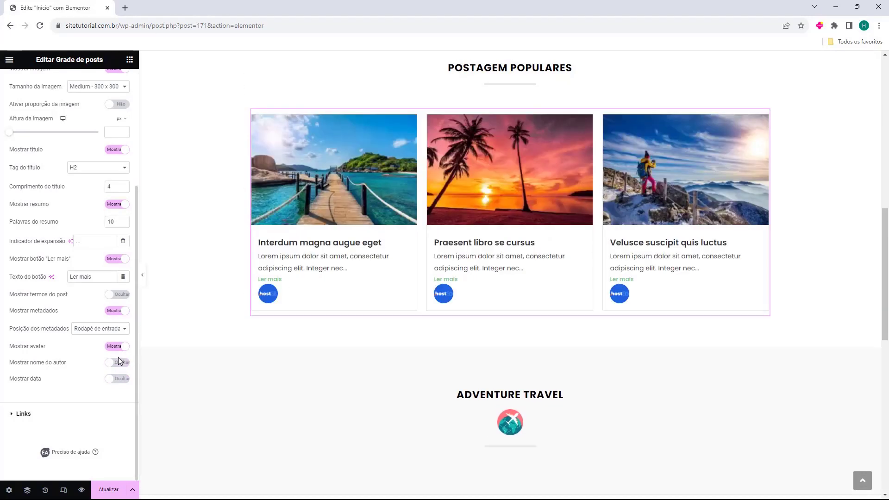
pyautogui.click(112, 310)
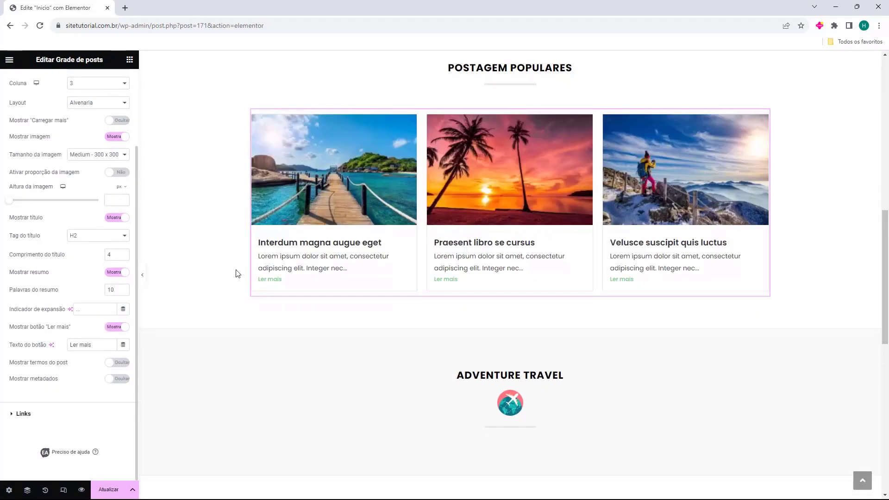
pyautogui.scroll(3, 267, 293)
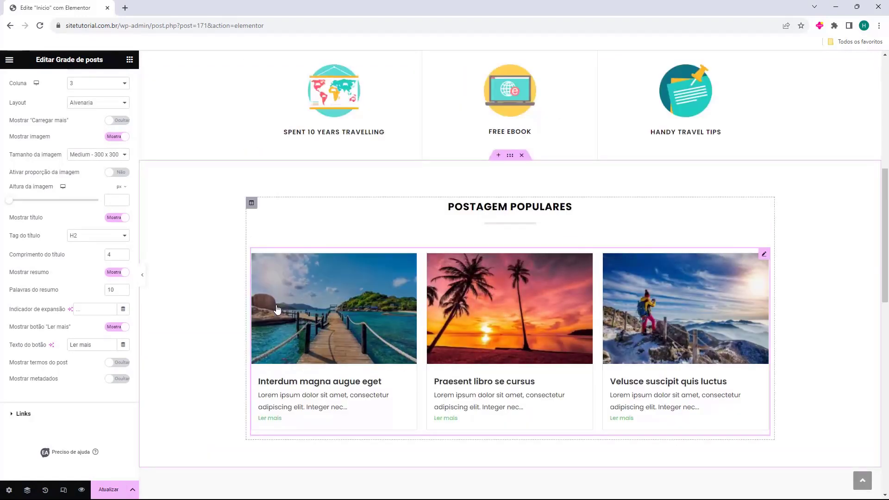
# Select the Postagem Populares post grid and reopen its Consulta query settings
pyautogui.scroll(-1, 224, 296)
pyautogui.click(279, 274)
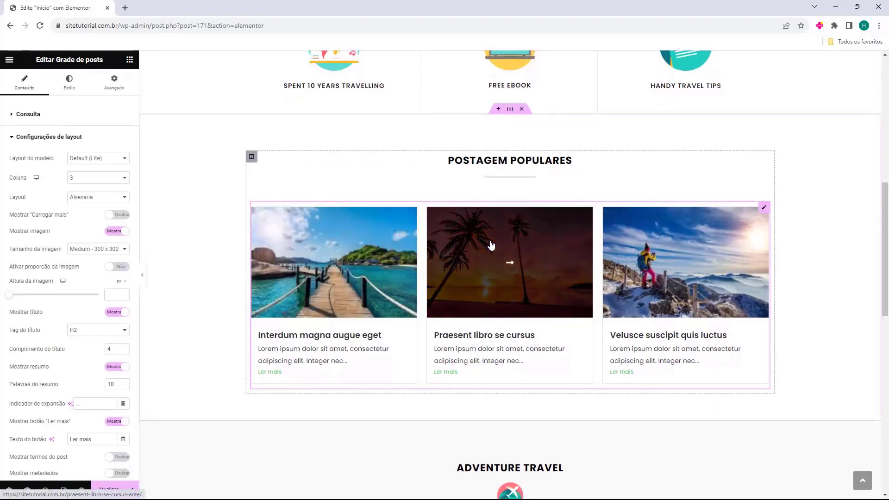
pyautogui.scroll(-4, 645, 285)
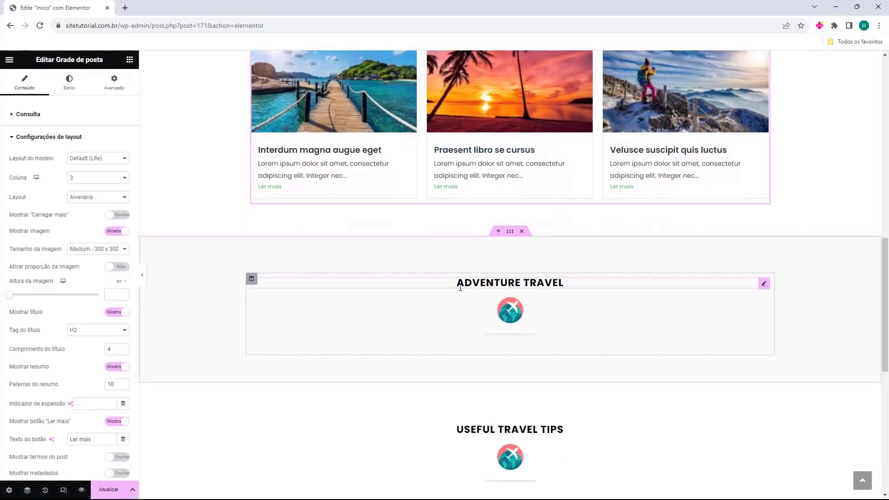
pyautogui.scroll(-1, 488, 359)
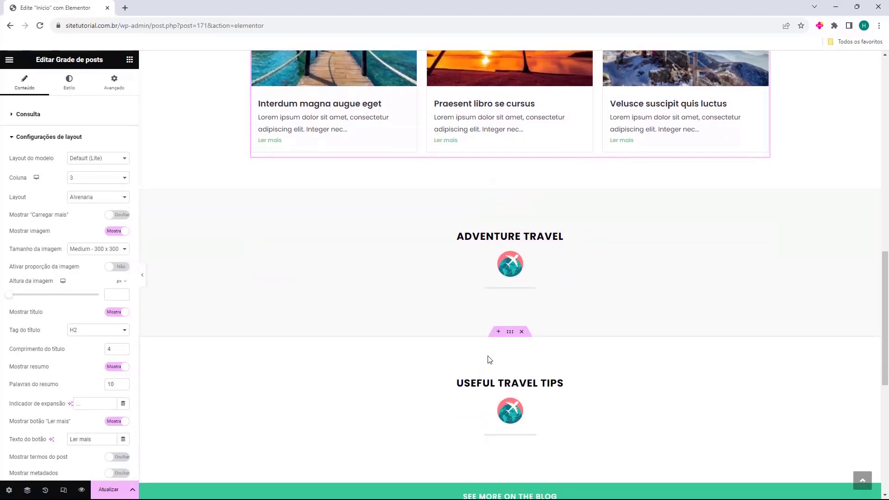
pyautogui.scroll(1, 514, 378)
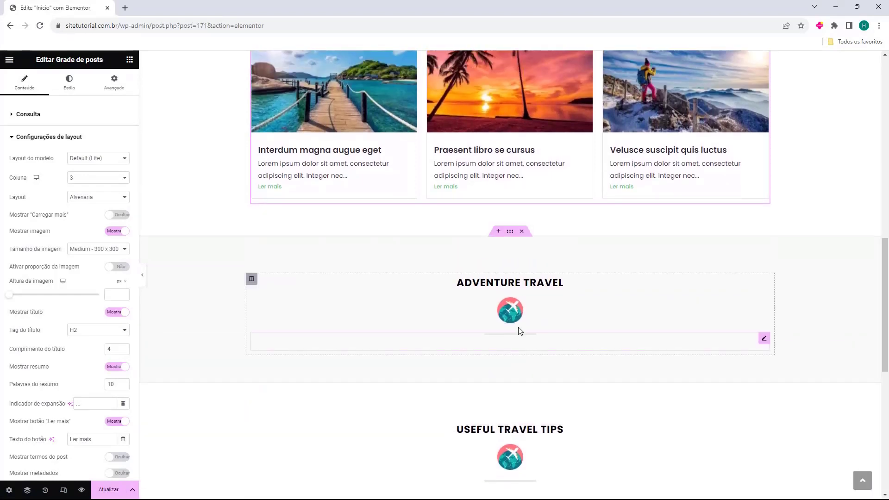
pyautogui.scroll(3, 514, 320)
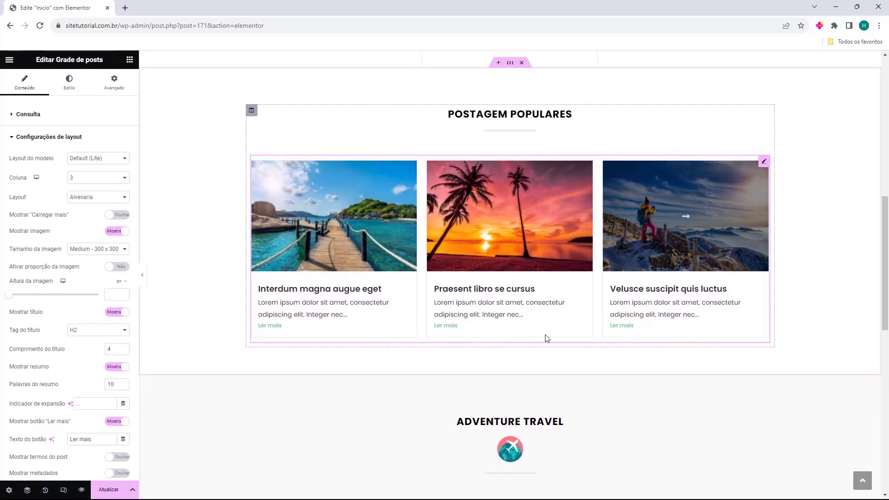
pyautogui.scroll(-2, 373, 259)
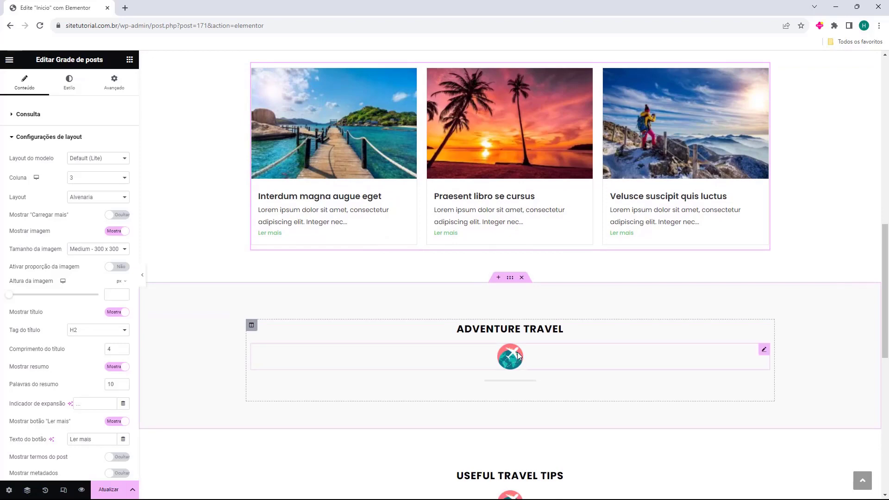
pyautogui.scroll(1, 620, 248)
pyautogui.scroll(-1, 480, 233)
pyautogui.scroll(1, 480, 233)
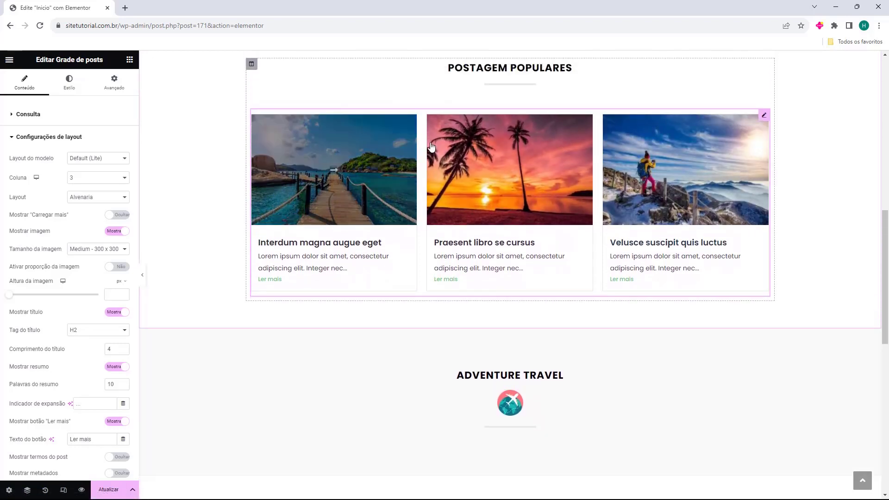
pyautogui.click(491, 293)
pyautogui.scroll(1, 419, 282)
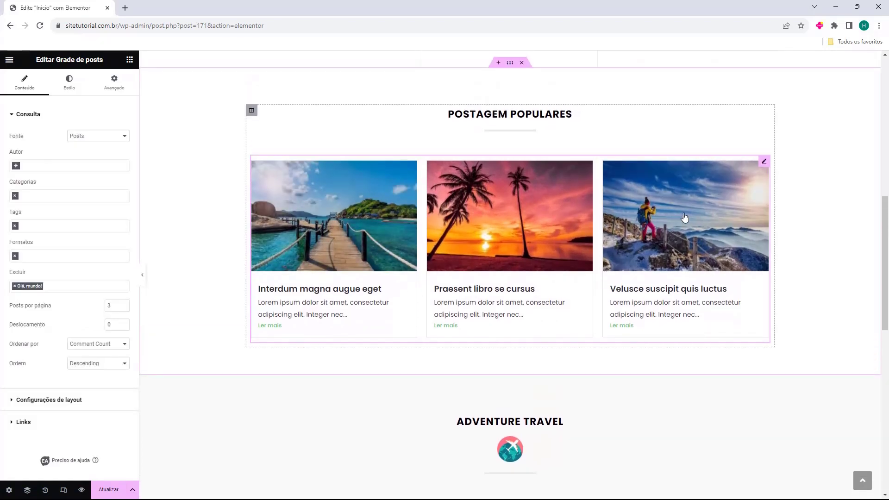
# Duplicate the popular posts grid and move the copy into the Adventure Travel section
pyautogui.rightClick(765, 166)
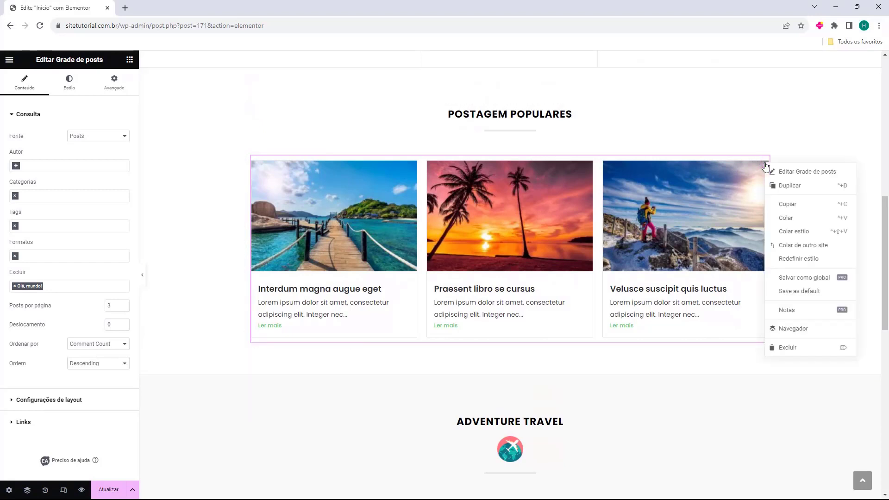
pyautogui.click(781, 192)
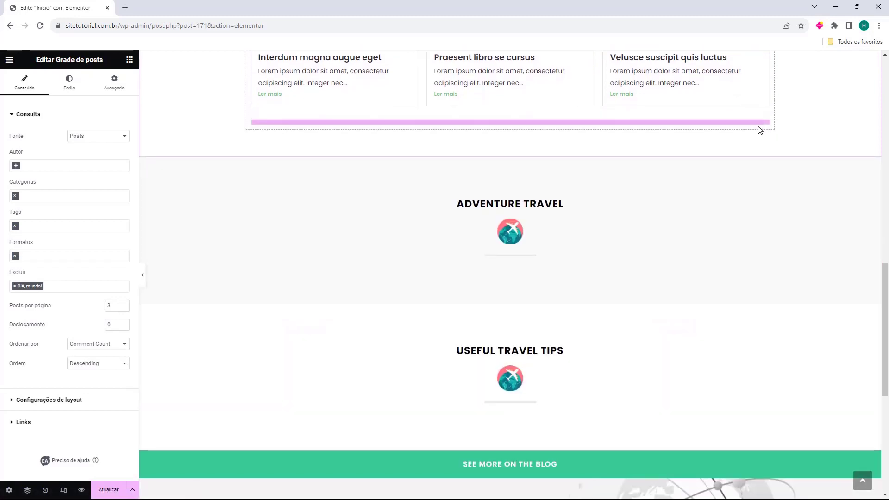
pyautogui.moveTo(771, 129); pyautogui.dragTo(560, 265)
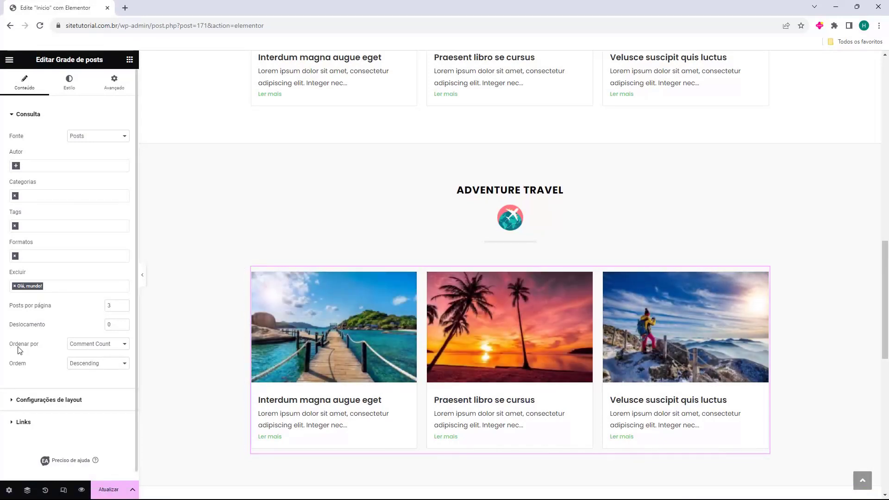
# Sort the copy's posts by Date and restrict it to the Adventure category
pyautogui.click(89, 344)
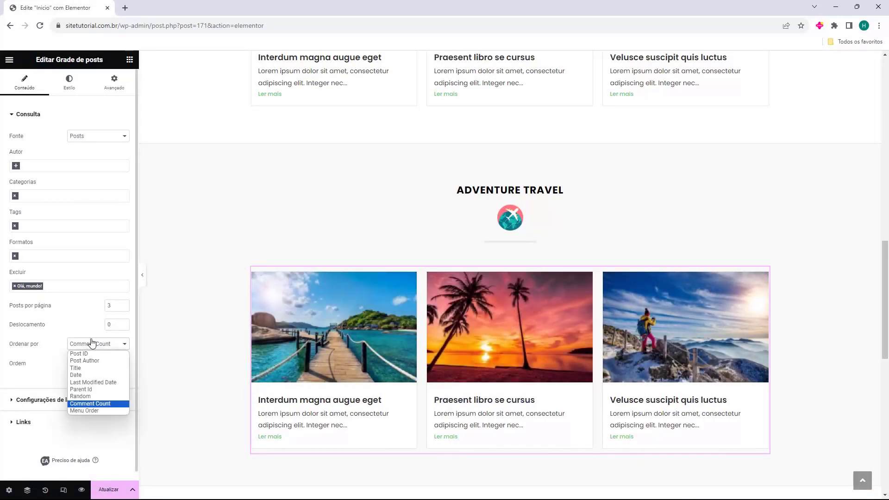
pyautogui.click(95, 375)
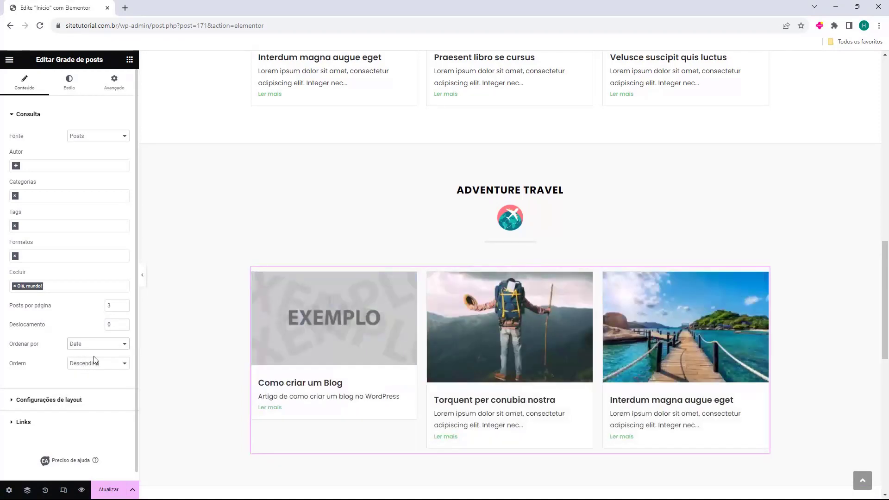
pyautogui.click(32, 196)
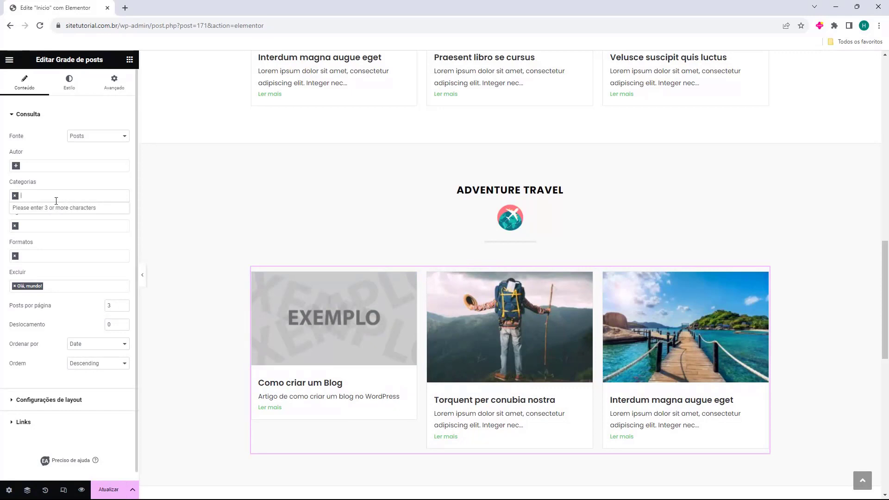
pyautogui.write('adv')
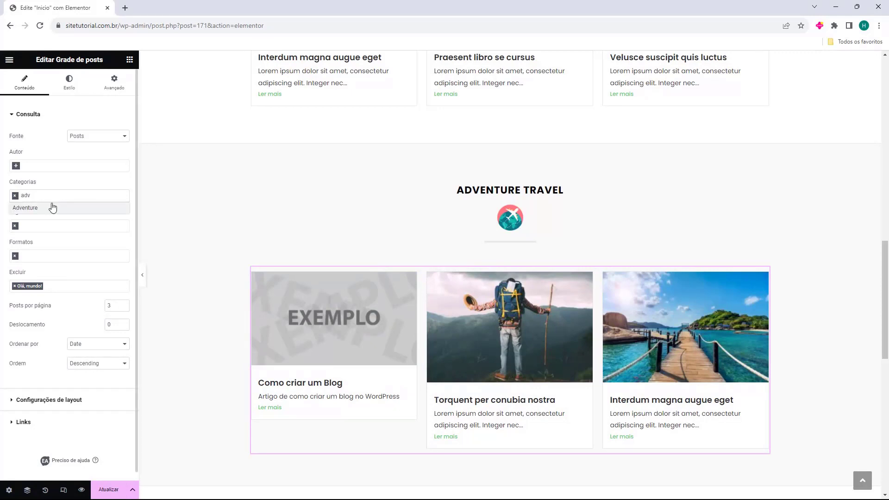
pyautogui.click(50, 206)
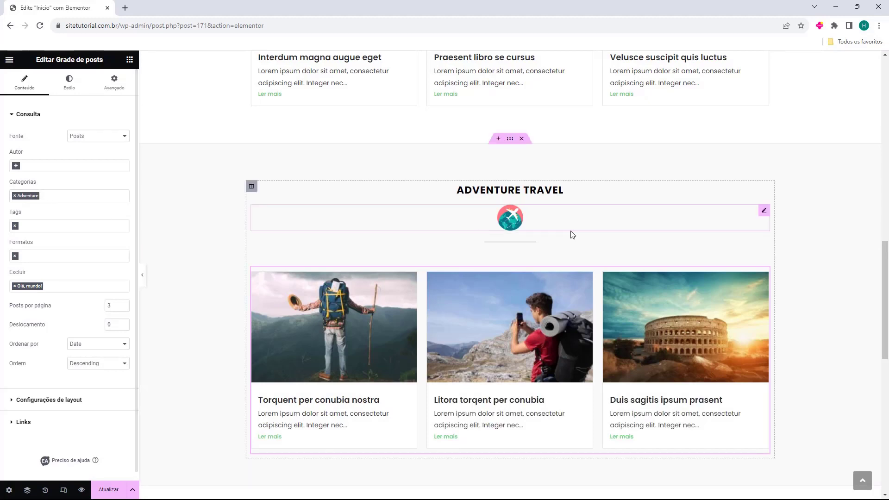
# Delete the airplane icon and retitle the Adventure Travel heading 'Tutoriais de WordPress'
pyautogui.click(532, 226)
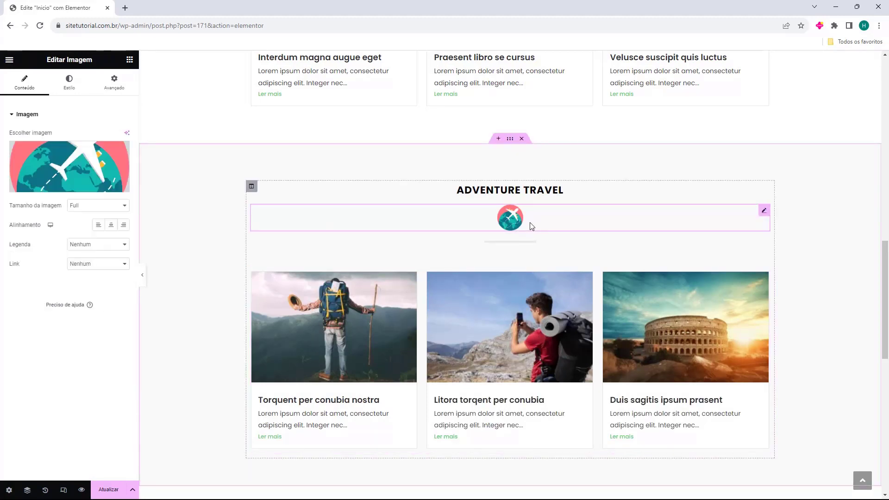
pyautogui.press('Delete')
pyautogui.click(488, 185)
pyautogui.doubleClick(71, 149)
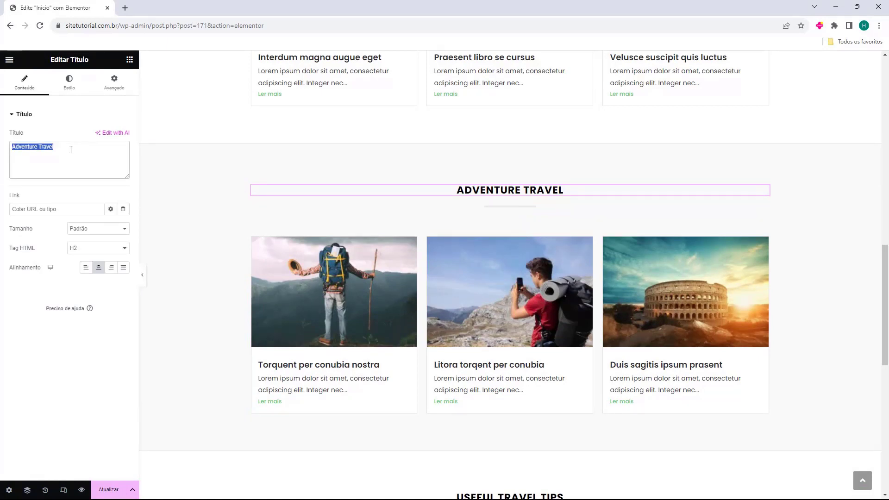
pyautogui.write('Tutoriais de WordPress')
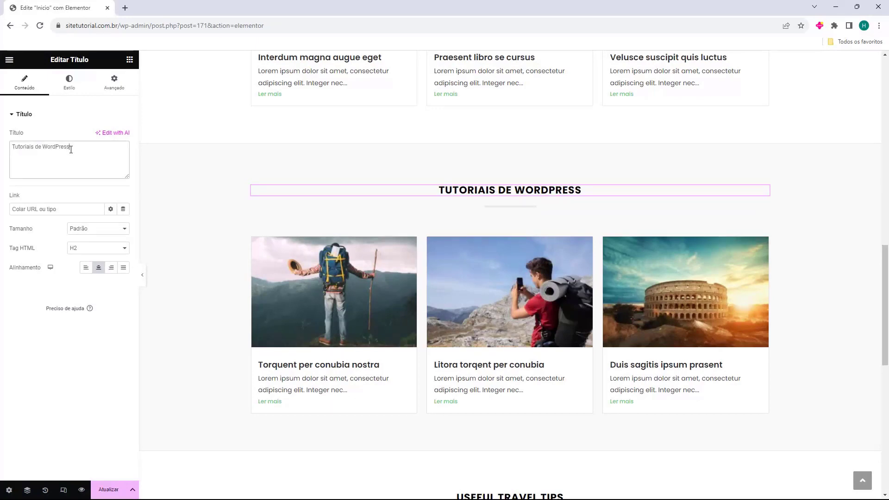
# Delete the icon image under the Useful Travel Tips heading
pyautogui.scroll(-4, 621, 158)
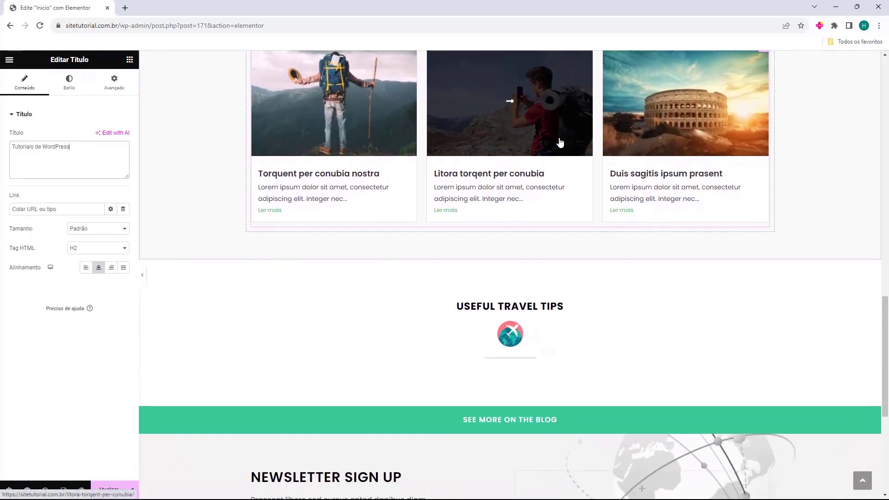
pyautogui.scroll(-2, 546, 166)
pyautogui.click(512, 252)
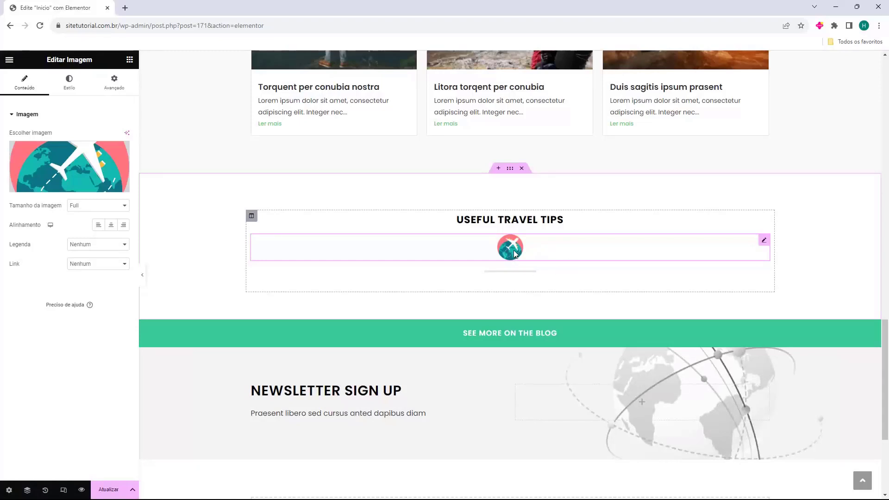
pyautogui.press('Delete')
# Duplicate the Tutoriais de WordPress grid and place the copy under Useful Travel Tips
pyautogui.scroll(4, 512, 252)
pyautogui.rightClick(762, 146)
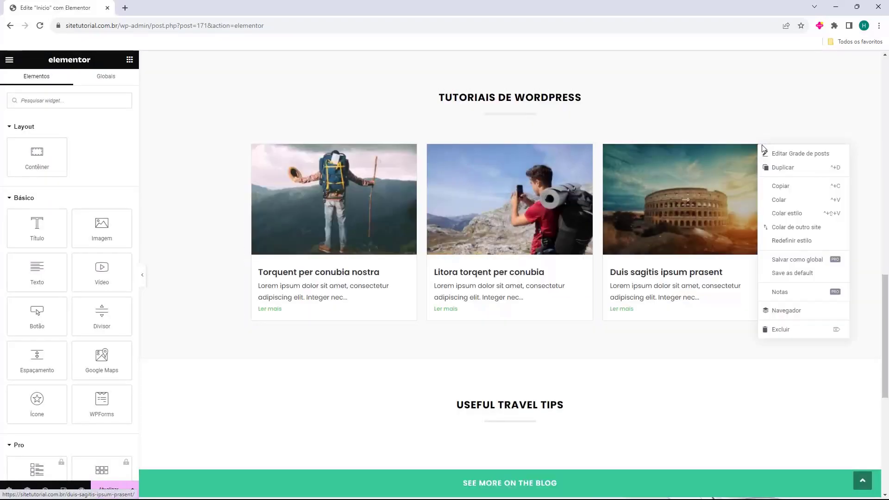
pyautogui.click(777, 176)
pyautogui.scroll(-4, 750, 194)
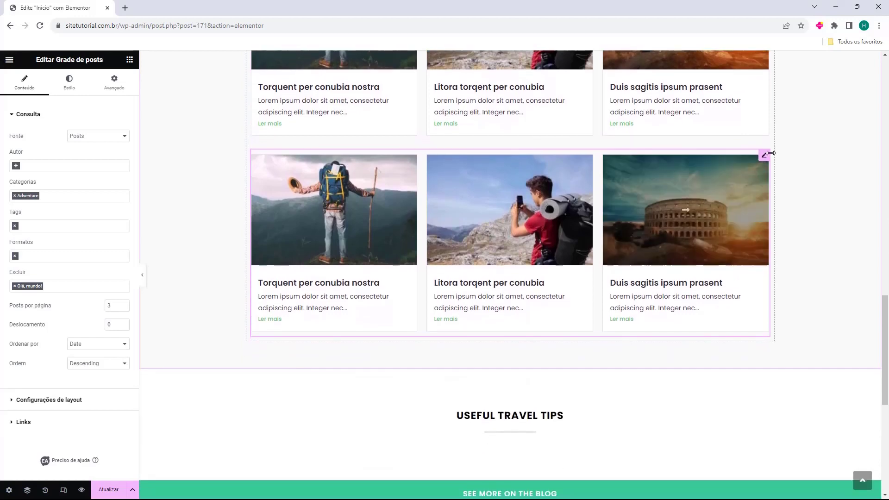
pyautogui.hotkey('ctrl', 'z')
pyautogui.moveTo(508, 253); pyautogui.dragTo(507, 258)
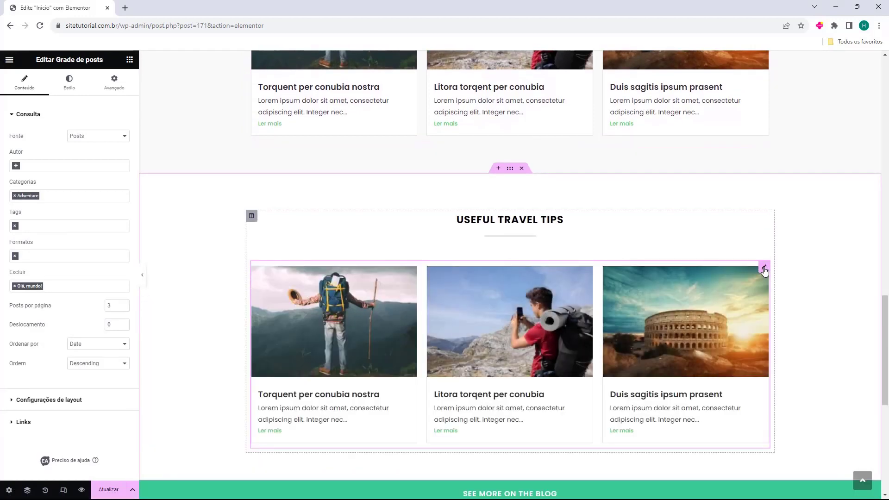
# Drop the copy's Adventure filter, add a Carregar mais button, and retitle the heading 'Todas as Postagens'
pyautogui.click(14, 196)
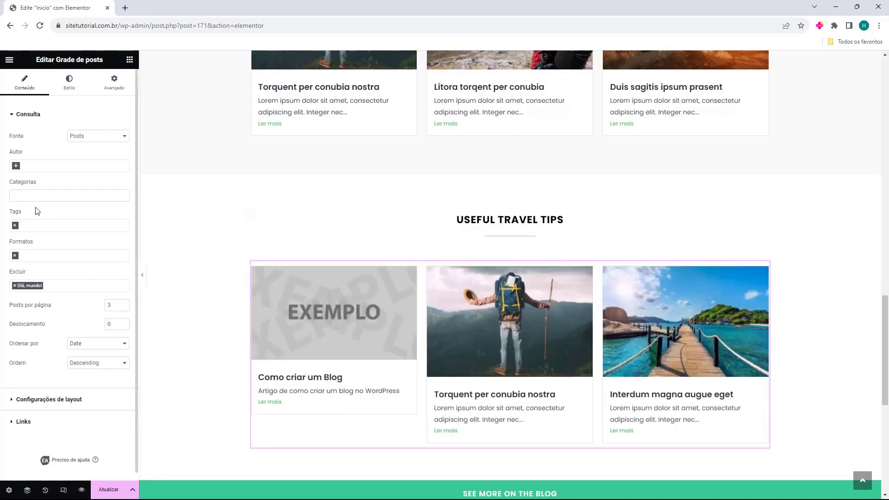
pyautogui.scroll(-1, 51, 328)
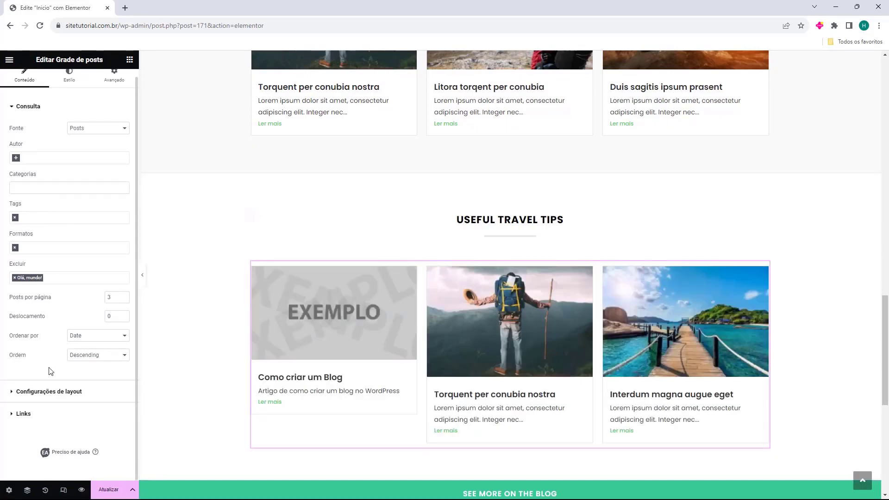
pyautogui.click(66, 394)
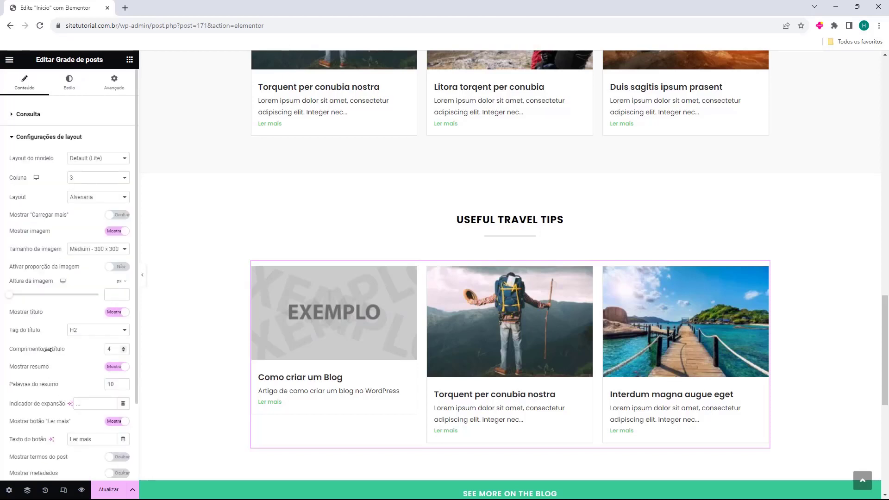
pyautogui.click(118, 215)
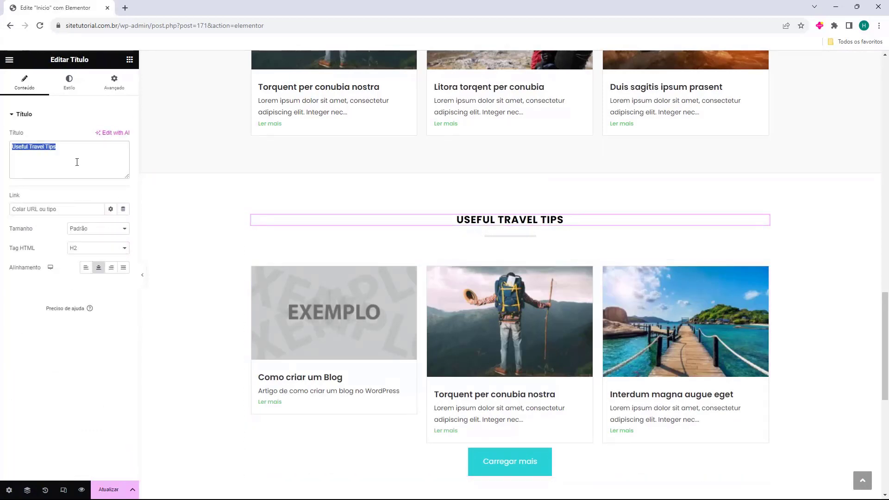
pyautogui.write('Todas as Postagens')
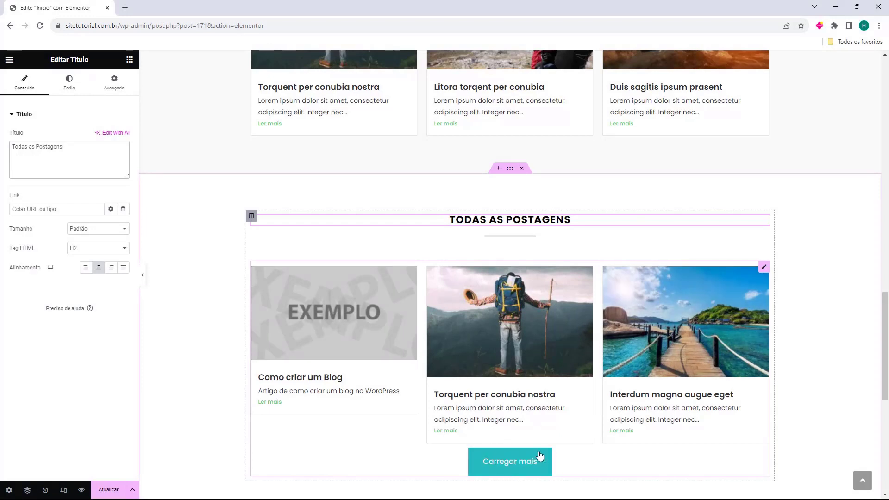
pyautogui.scroll(-2, 524, 457)
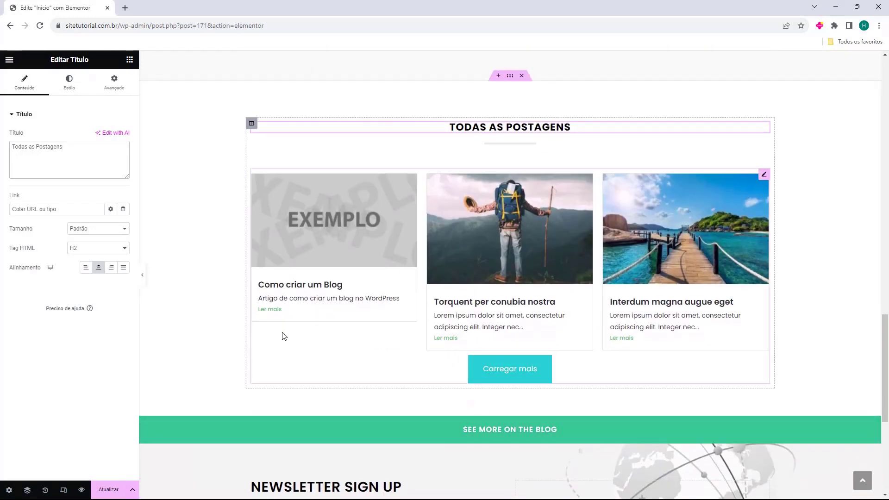
pyautogui.click(552, 331)
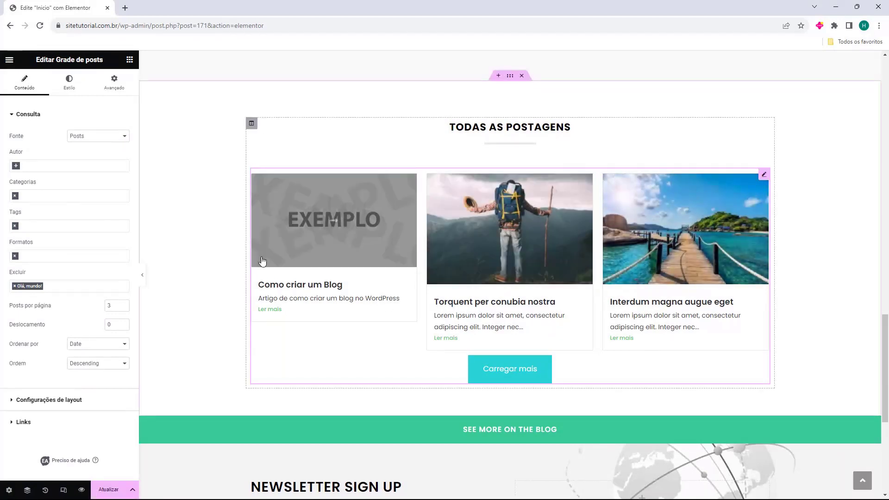
# Try Estilo dois, Estilo três and a mauve card background, then revert to Padrão with no colour
pyautogui.click(69, 89)
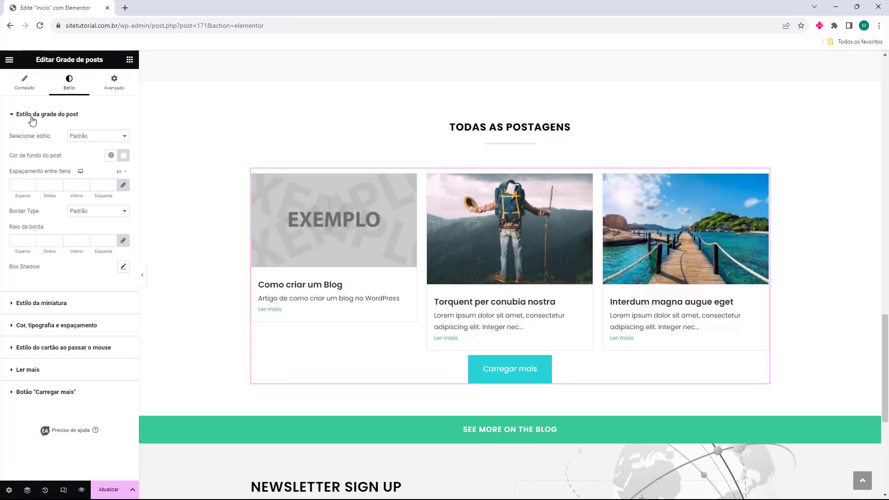
pyautogui.click(79, 136)
pyautogui.click(83, 152)
pyautogui.click(85, 136)
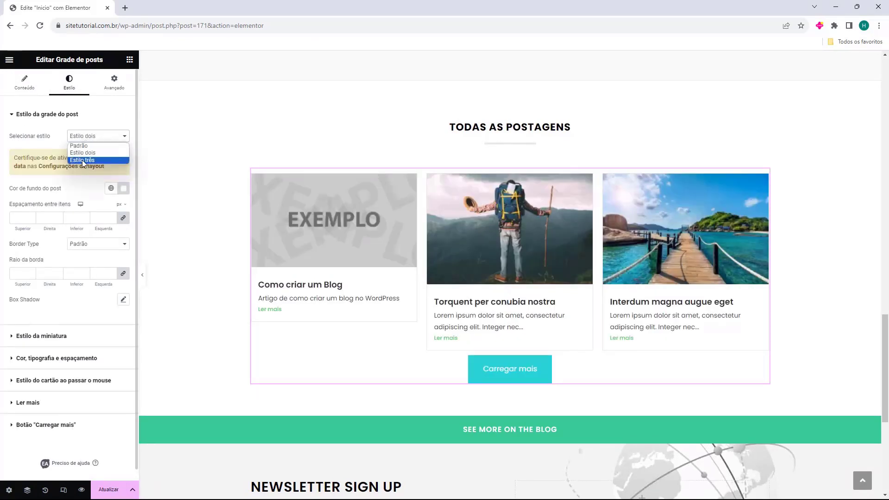
pyautogui.click(83, 160)
pyautogui.click(89, 140)
pyautogui.click(90, 144)
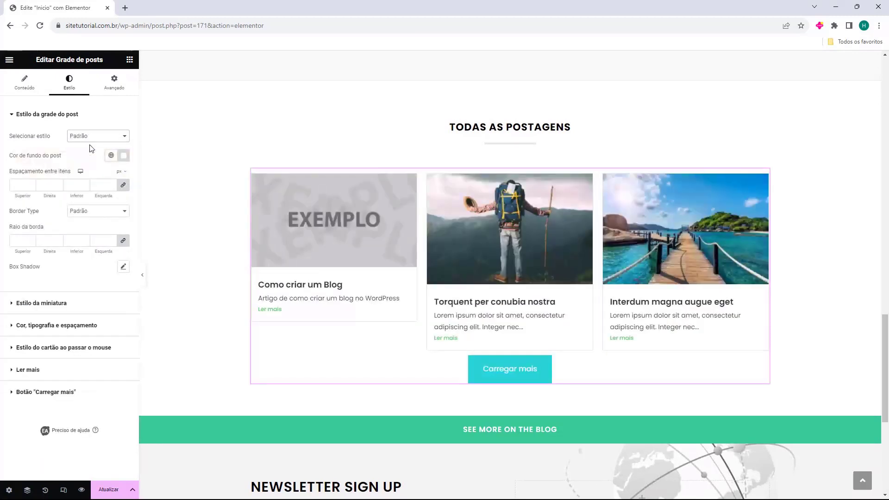
pyautogui.moveTo(9, 162); pyautogui.dragTo(78, 159)
pyautogui.click(123, 155)
pyautogui.click(98, 226)
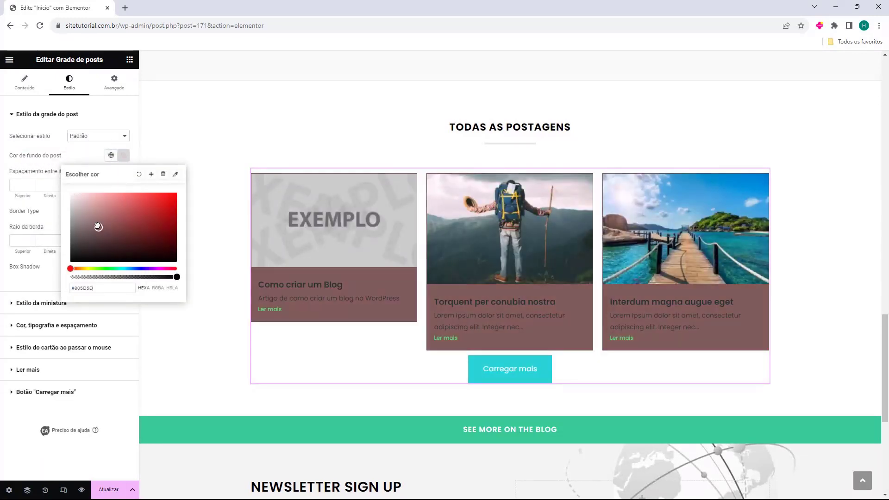
pyautogui.click(139, 174)
# Try item spacing and solid or double borders, then remove borders and set card corner radius to 20
pyautogui.click(31, 185)
pyautogui.write('5')
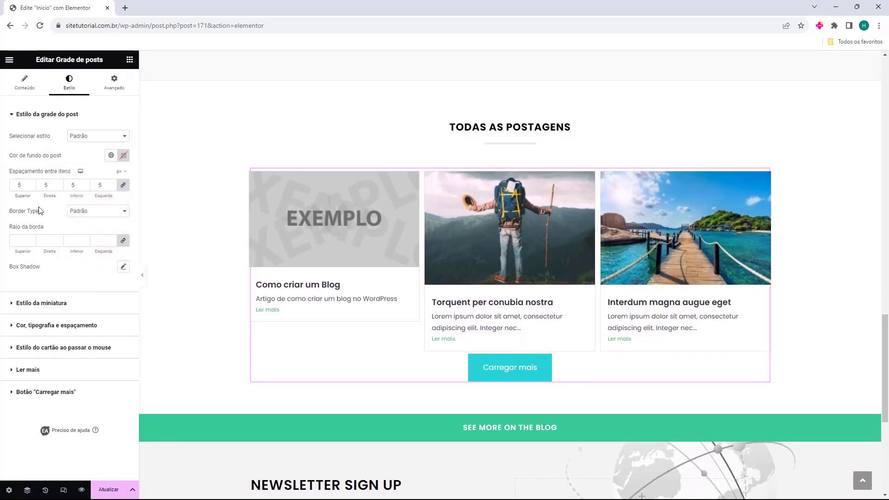
pyautogui.hotkey('ctrl', 'z')
pyautogui.moveTo(12, 211); pyautogui.dragTo(27, 211)
pyautogui.click(95, 210)
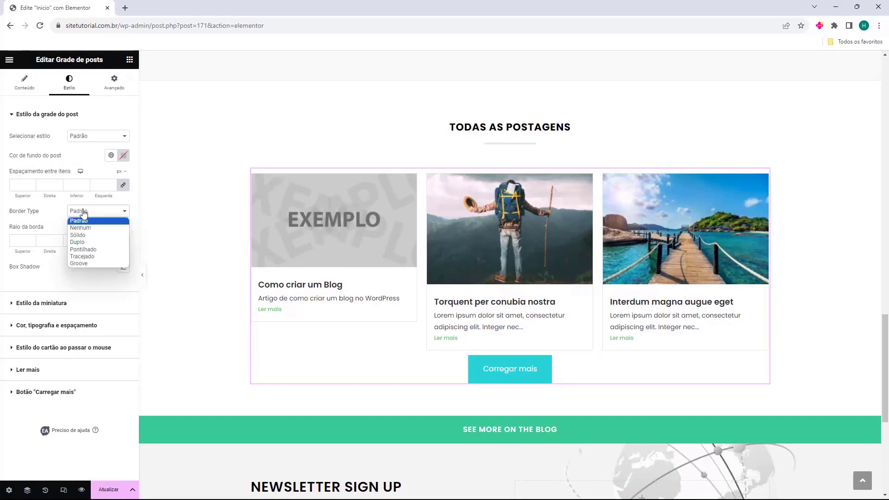
pyautogui.click(93, 234)
pyautogui.click(97, 211)
pyautogui.click(91, 241)
pyautogui.click(30, 239)
pyautogui.click(29, 238)
pyautogui.click(30, 239)
pyautogui.click(84, 216)
pyautogui.click(85, 219)
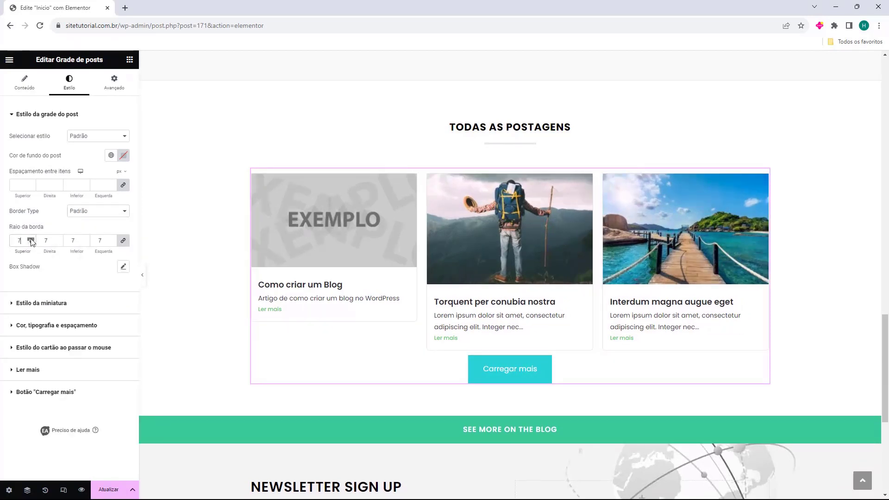
pyautogui.click(30, 239)
pyautogui.click(31, 239)
pyautogui.click(30, 239)
# Set the thumbnail corner radius to 20 and look through the title and hover settings
pyautogui.click(18, 302)
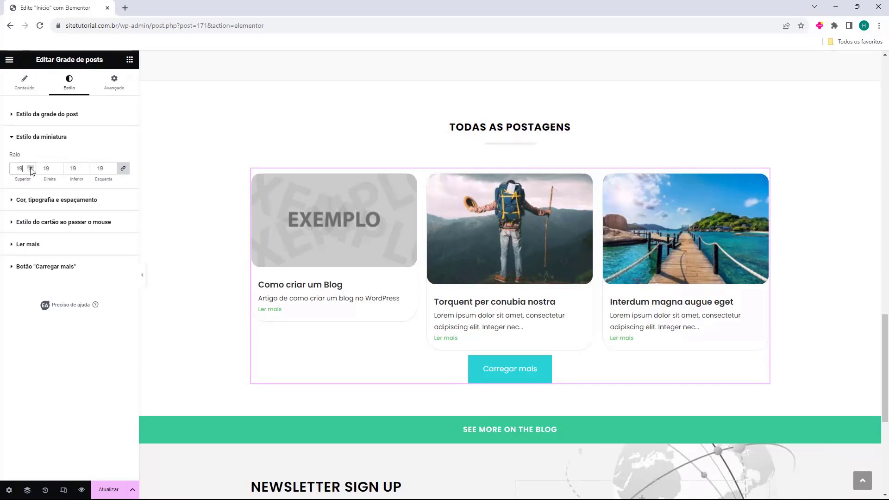
pyautogui.click(25, 200)
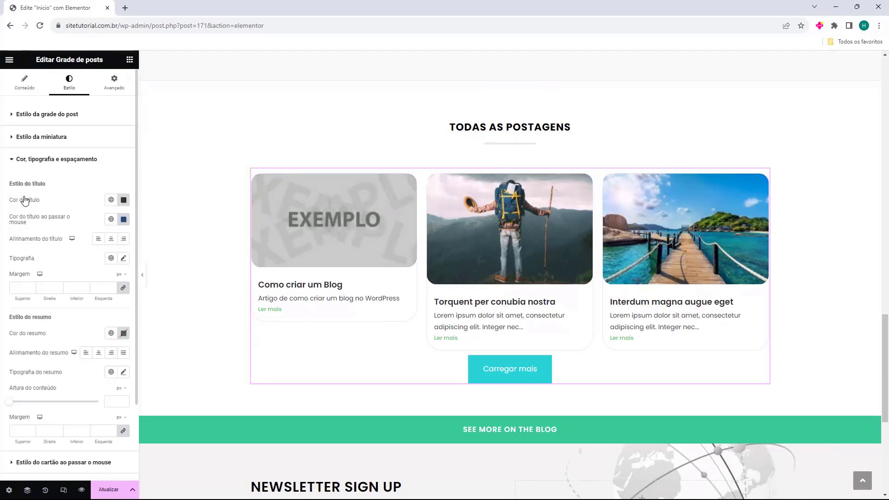
pyautogui.click(51, 159)
pyautogui.click(23, 186)
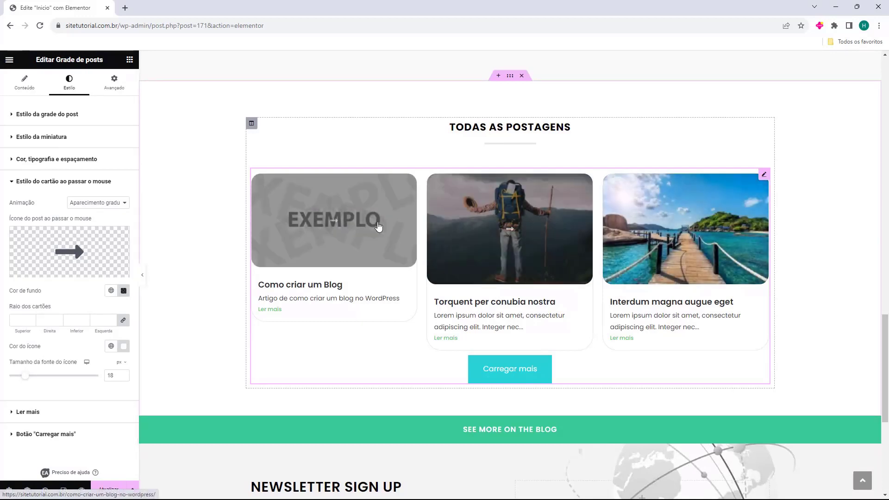
pyautogui.moveTo(69, 245)
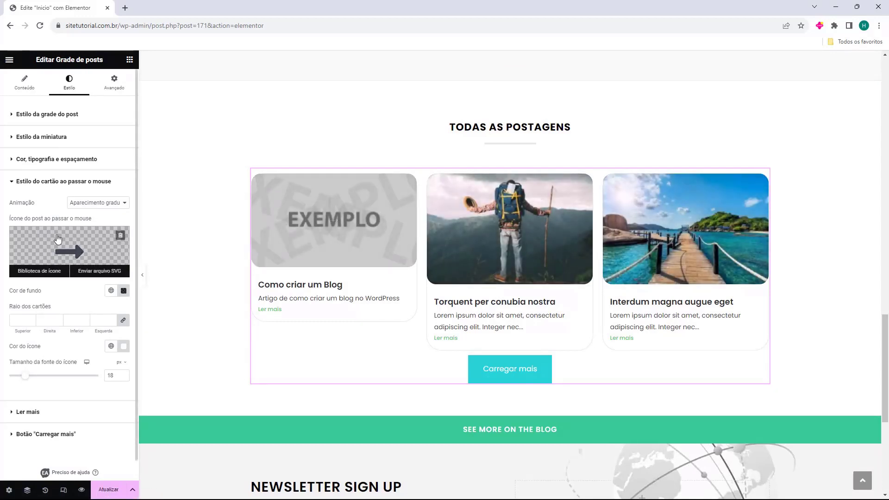
pyautogui.click(35, 188)
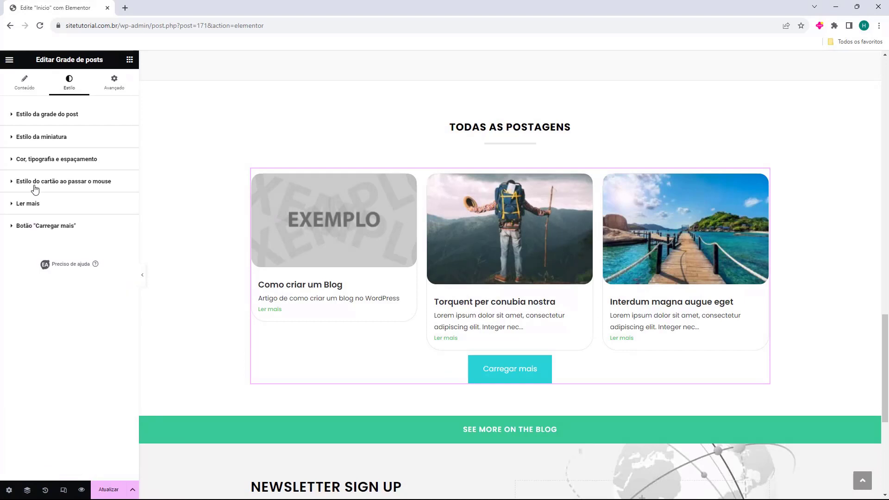
# Review the Ler mais link and Carregar mais button styling, leaving them unchanged
pyautogui.click(33, 205)
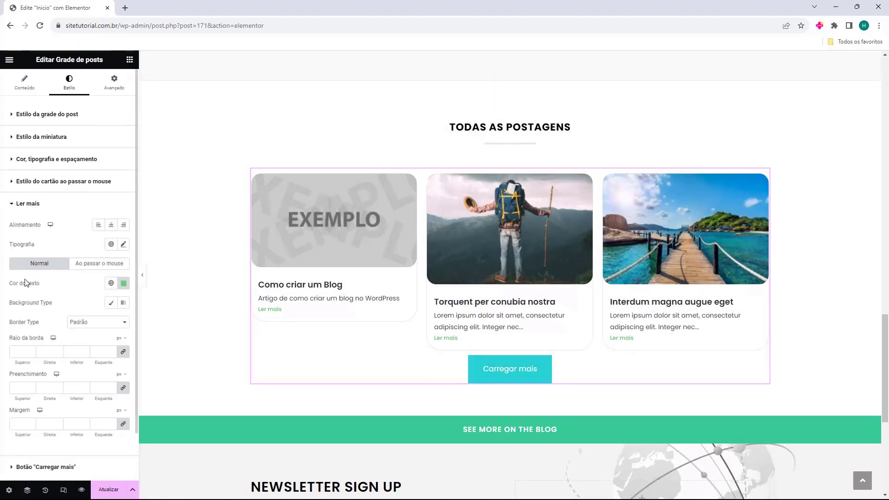
pyautogui.scroll(-1, 50, 261)
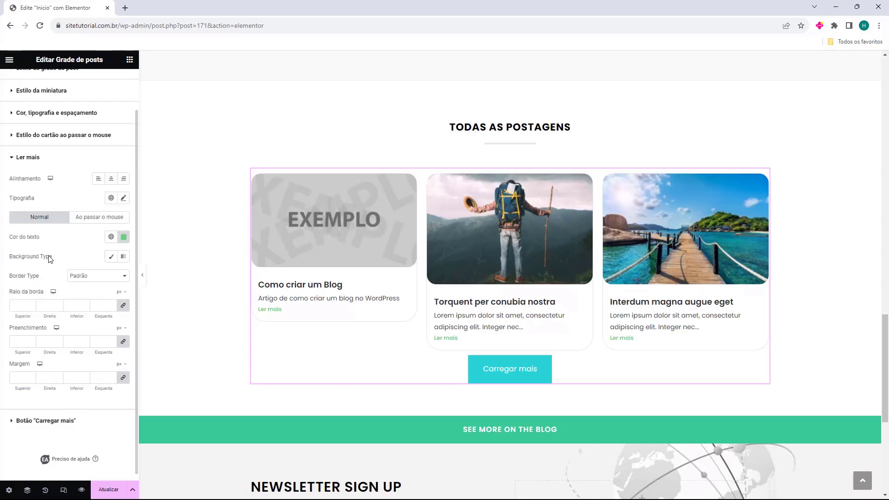
pyautogui.click(27, 157)
pyautogui.click(30, 232)
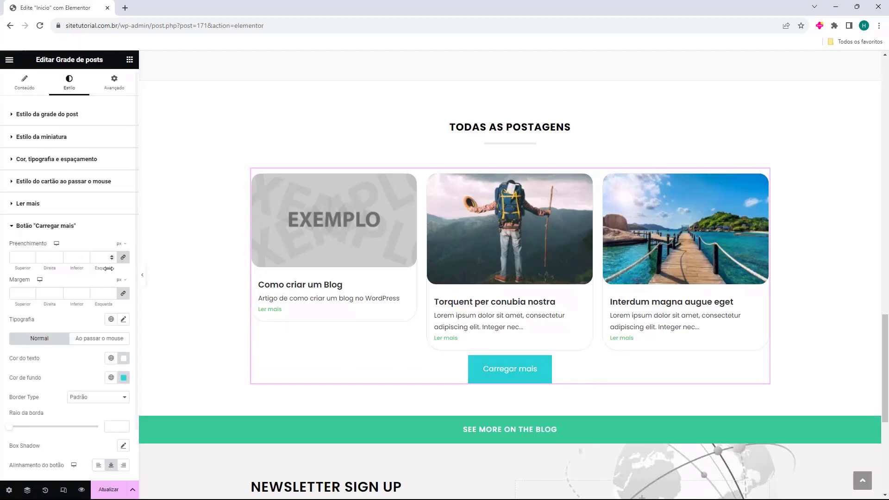
pyautogui.click(41, 213)
pyautogui.click(43, 213)
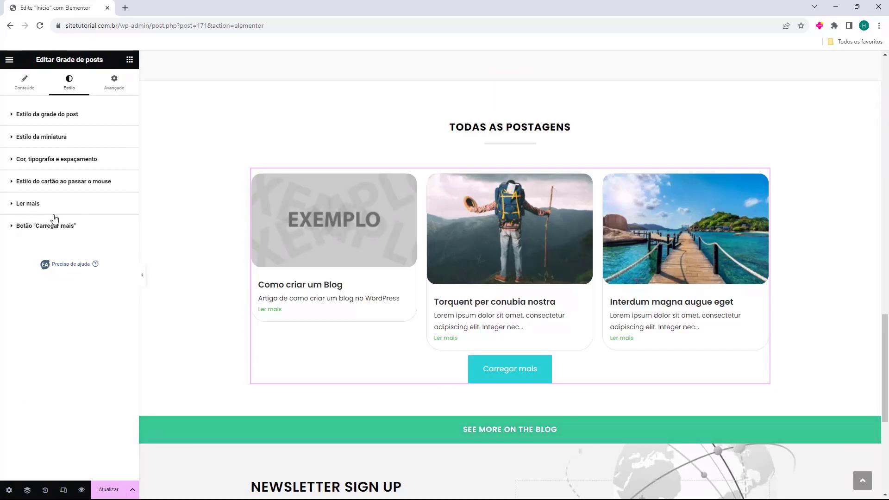
pyautogui.click(481, 287)
pyautogui.scroll(-3, 482, 290)
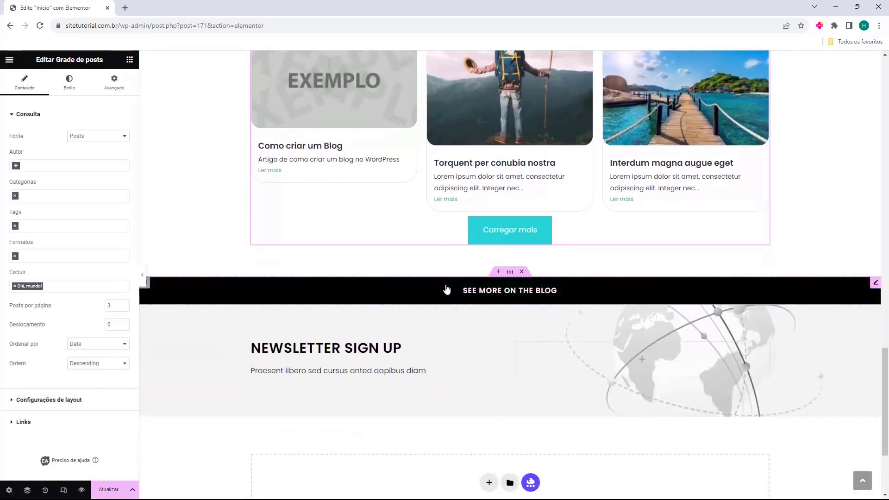
# Delete the 'See More on the Blog' button from the newsletter section
pyautogui.click(539, 298)
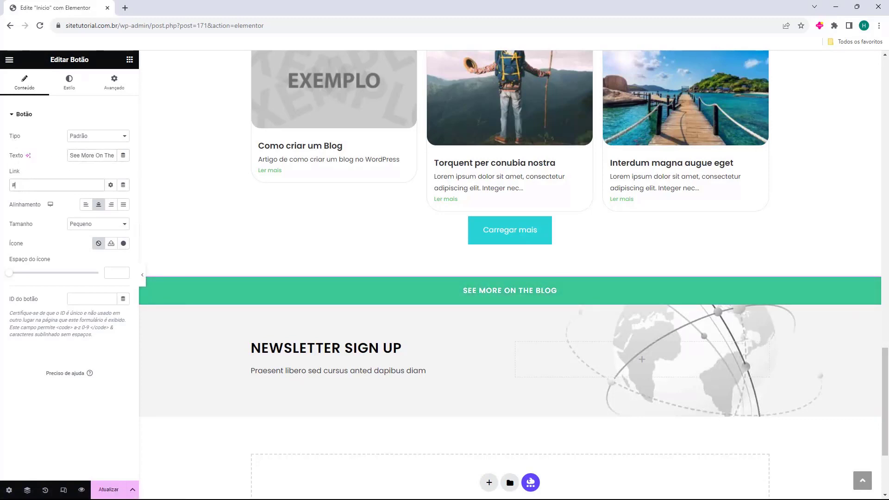
pyautogui.moveTo(522, 275)
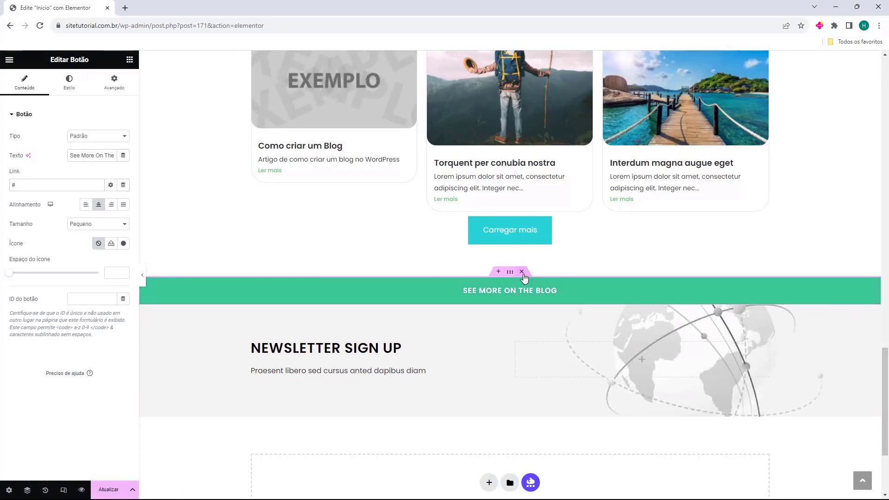
pyautogui.click(521, 272)
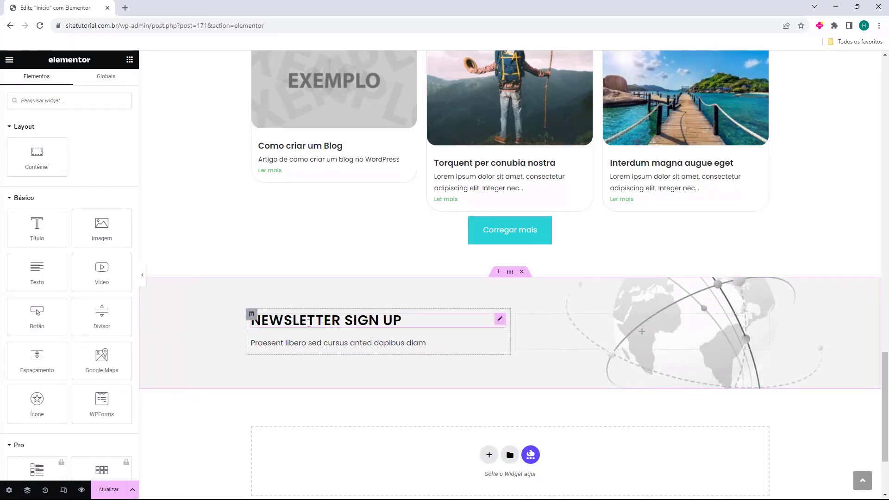
# Change the newsletter heading from 'Newsletter Sign Up' to 'Inscreva-se na Newsletter'
pyautogui.click(361, 325)
pyautogui.click(78, 165)
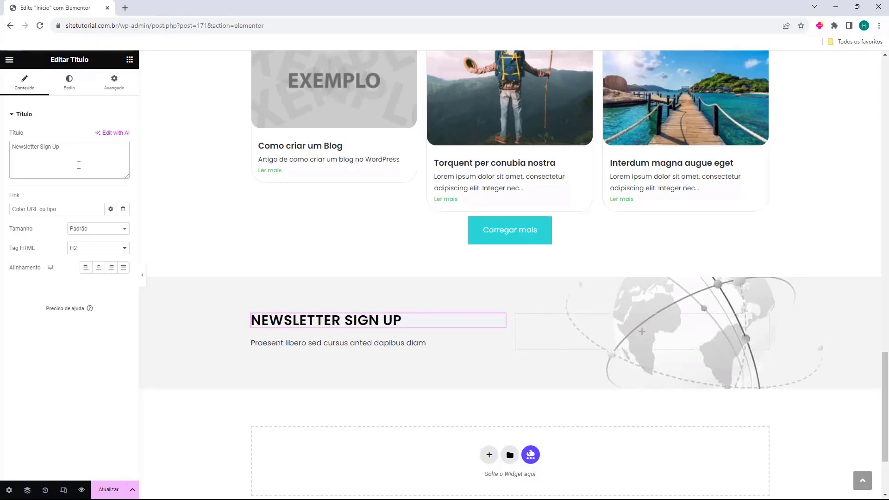
pyautogui.click(79, 165)
pyautogui.press('BackSpace')
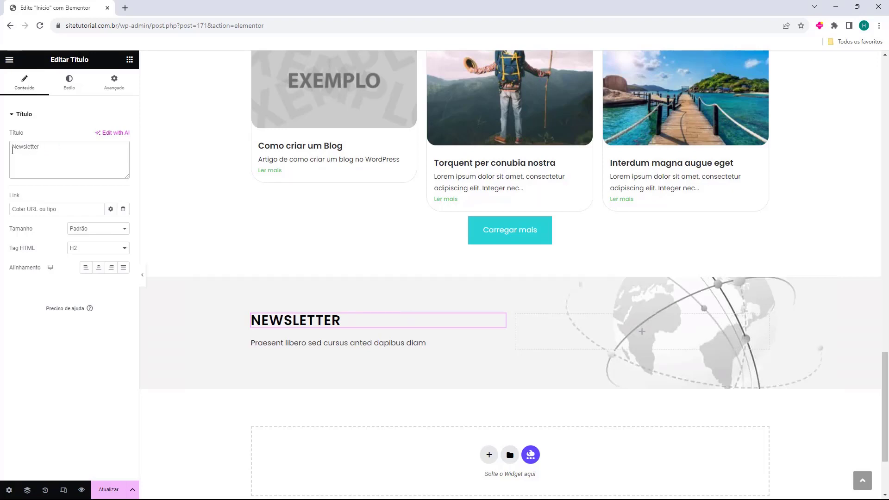
pyautogui.write('Inscreva-se na')
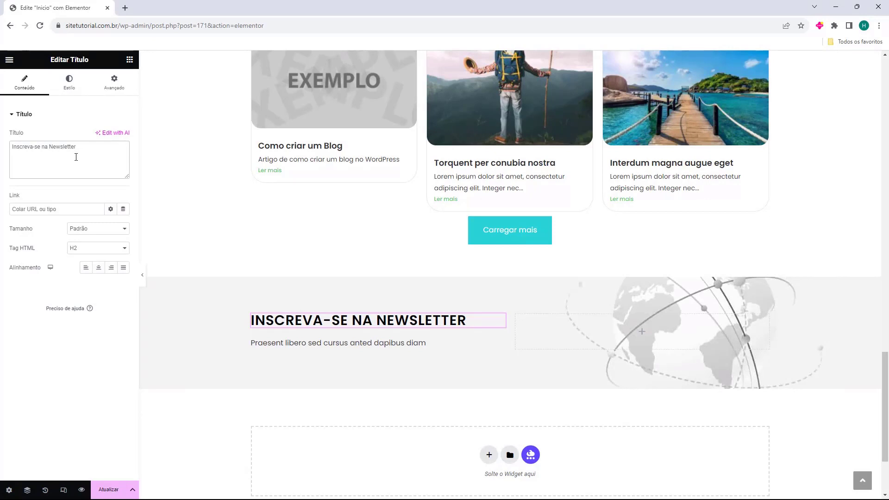
pyautogui.click(352, 354)
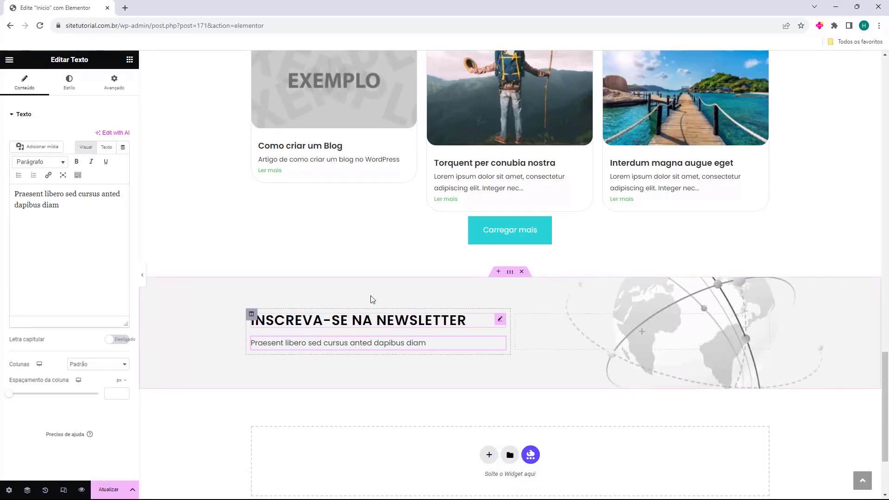
pyautogui.click(130, 59)
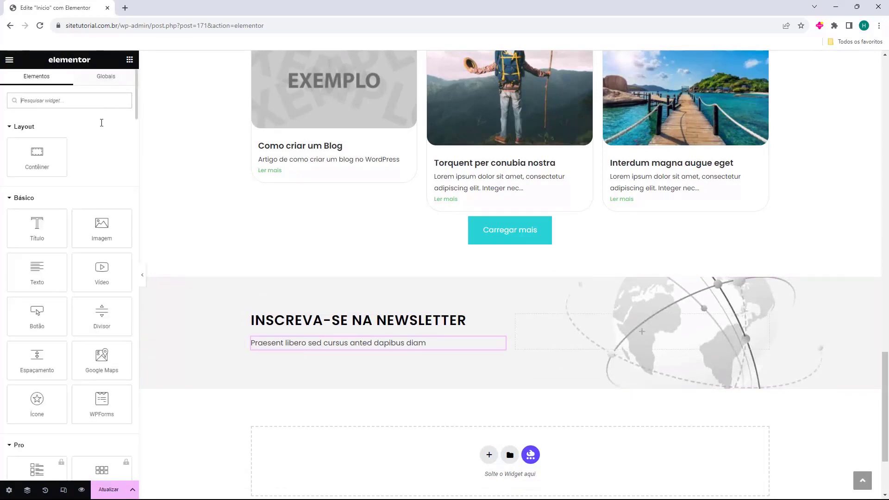
# Drop a WPForms widget into the right column and select the 'Newsletter' form
pyautogui.moveTo(96, 413); pyautogui.dragTo(596, 338)
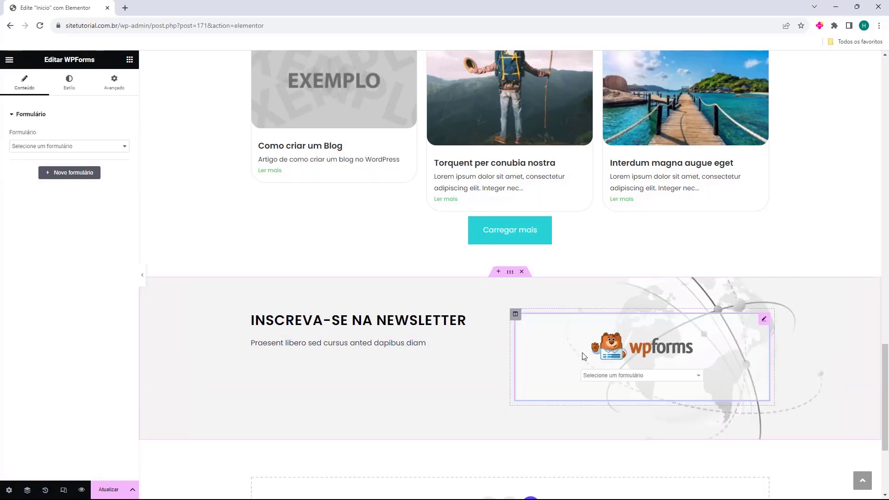
pyautogui.click(55, 146)
pyautogui.click(49, 177)
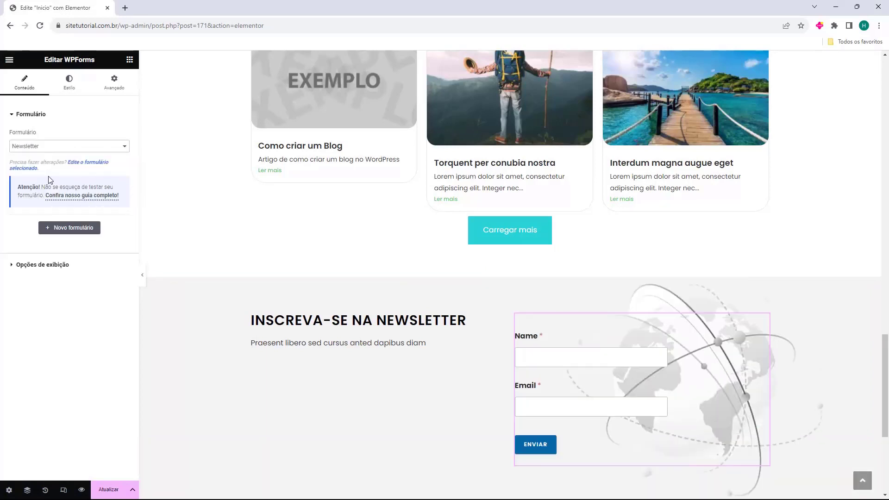
pyautogui.click(42, 264)
pyautogui.scroll(-2, 607, 363)
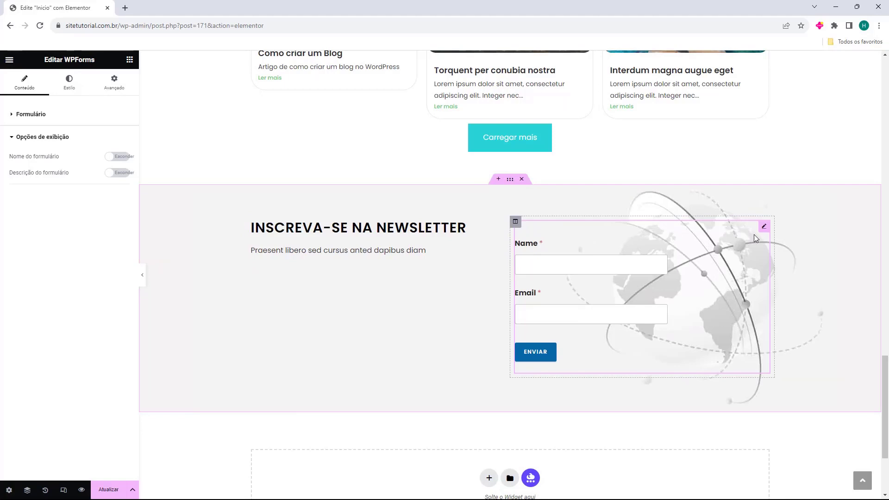
# Delete the WPForms contact form from the newsletter section and save the page
pyautogui.press('Delete')
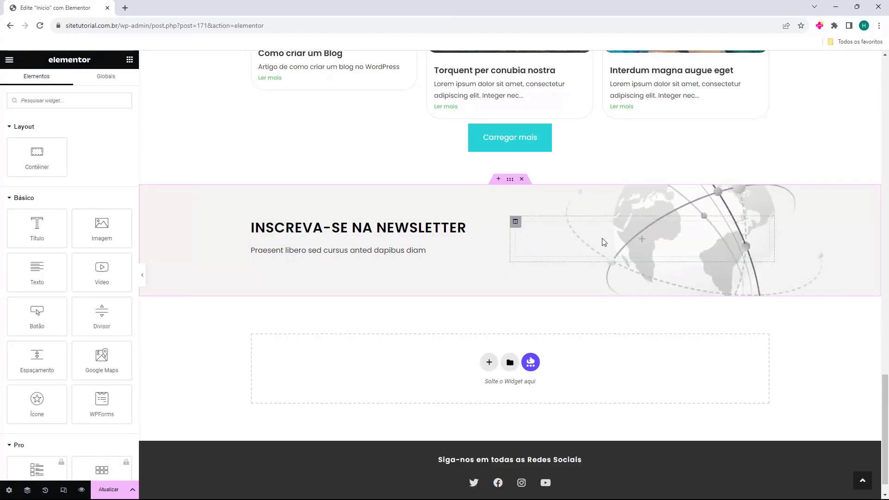
pyautogui.scroll(15, 509, 324)
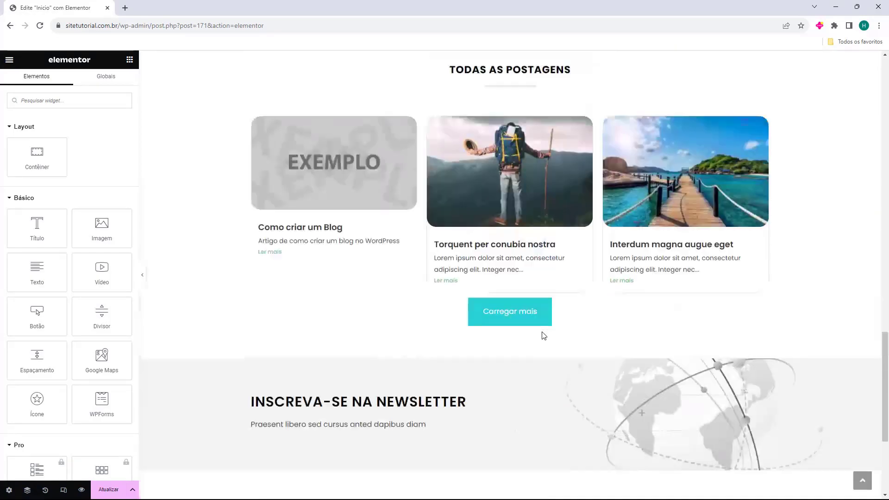
pyautogui.scroll(10, 465, 413)
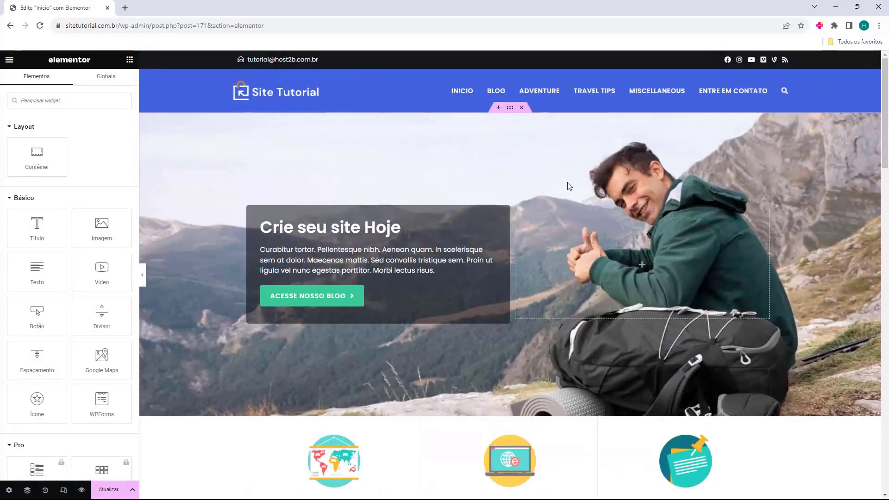
pyautogui.click(108, 494)
# Exit Elementor from its main menu back to the WordPress dashboard
pyautogui.scroll(-6, 601, 317)
pyautogui.scroll(6, 309, 343)
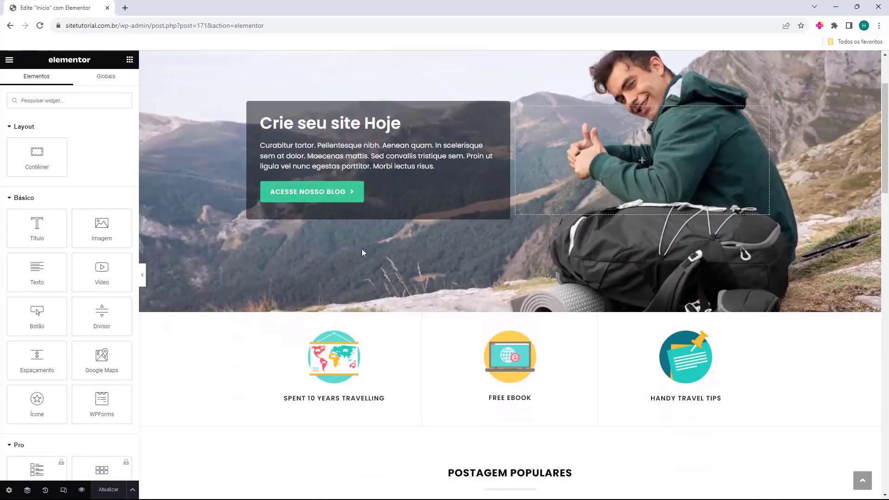
pyautogui.click(6, 61)
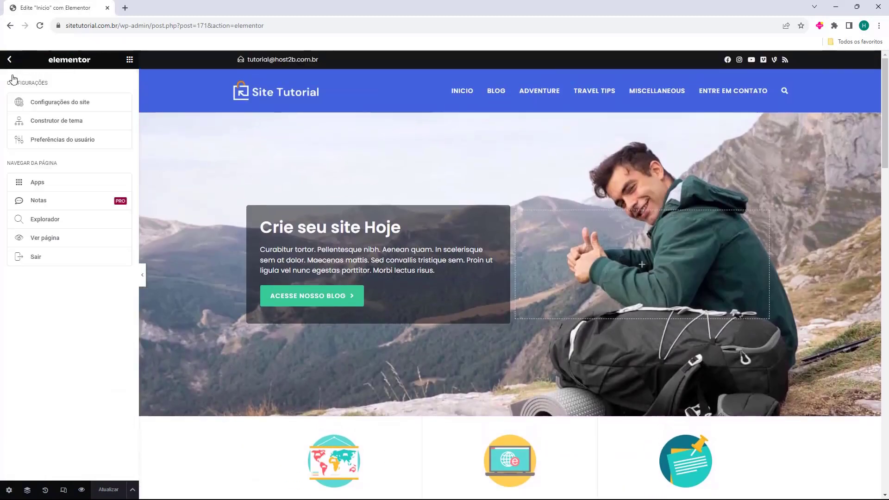
pyautogui.click(33, 258)
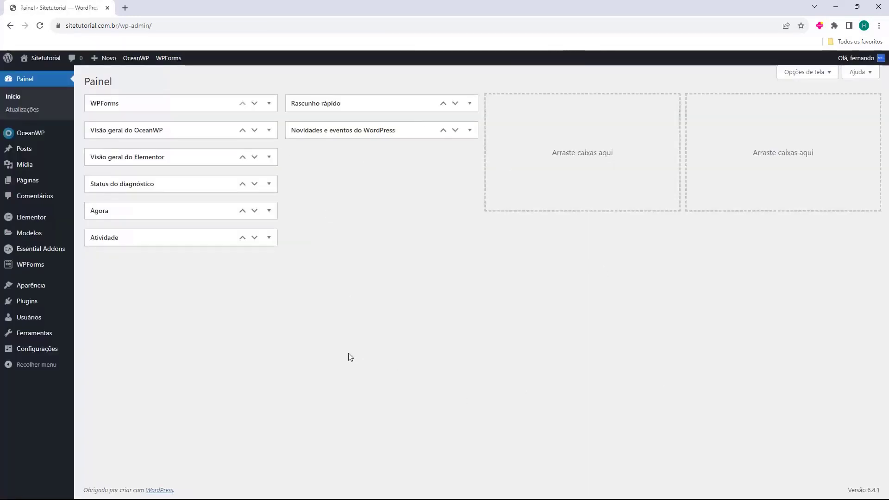
# Open the live site in a new tab and view the 'Interdum magna augue eget' post
pyautogui.middleClick(41, 74)
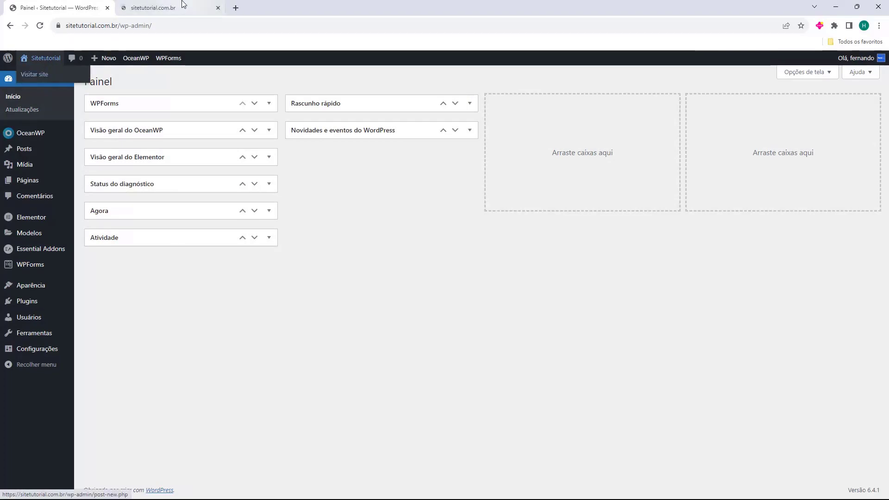
pyautogui.click(183, 4)
pyautogui.scroll(-6, 504, 237)
pyautogui.scroll(-12, 504, 237)
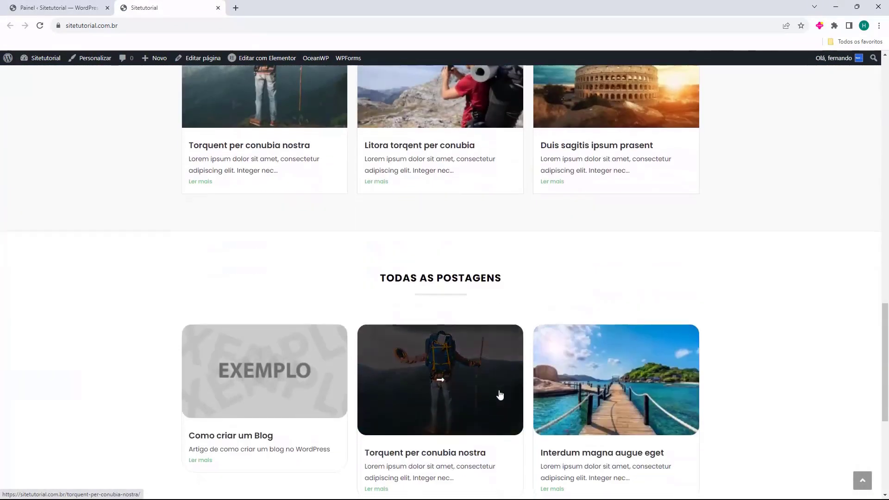
pyautogui.scroll(-5, 500, 394)
pyautogui.scroll(15, 263, 179)
pyautogui.click(282, 336)
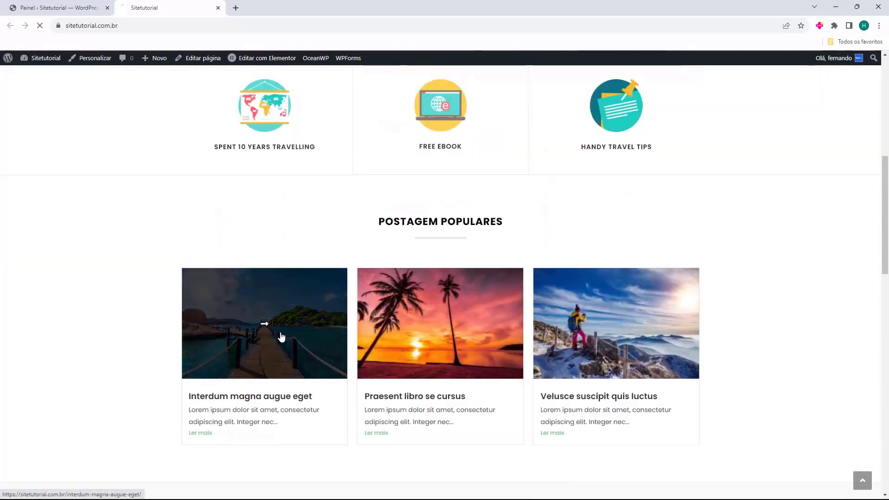
pyautogui.scroll(-10, 323, 325)
pyautogui.scroll(12, 324, 325)
pyautogui.click(393, 105)
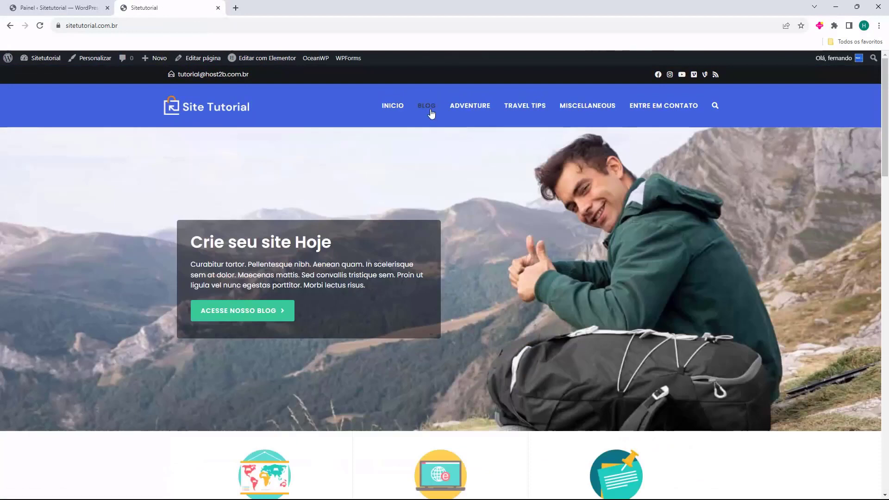
# Check the Blog page from the menu and the homepage banner, including page 2 of posts
pyautogui.click(427, 106)
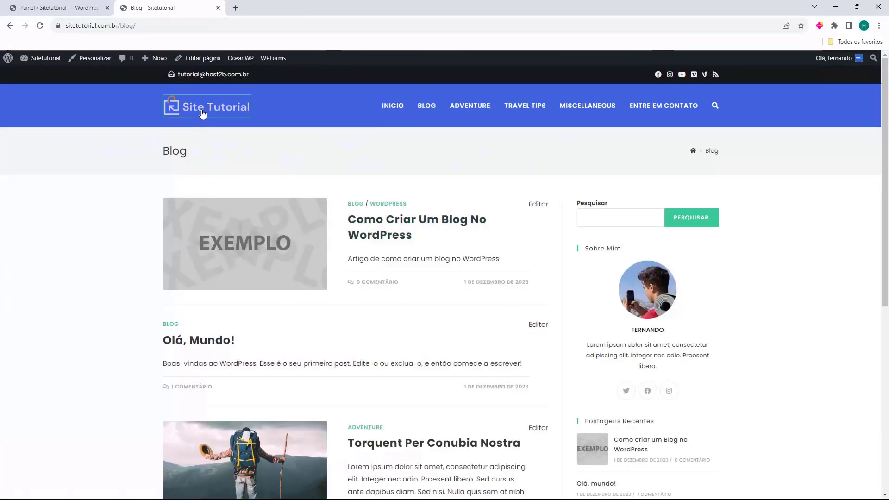
pyautogui.click(202, 114)
pyautogui.click(231, 316)
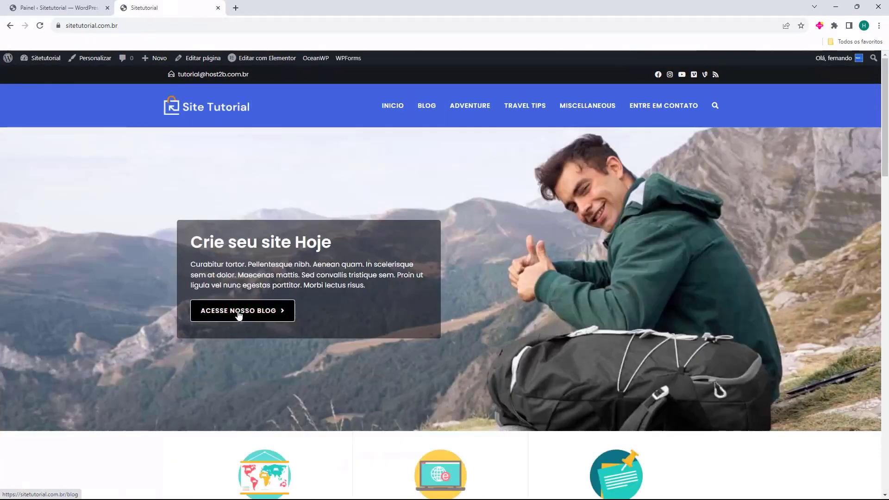
pyautogui.scroll(-3, 537, 191)
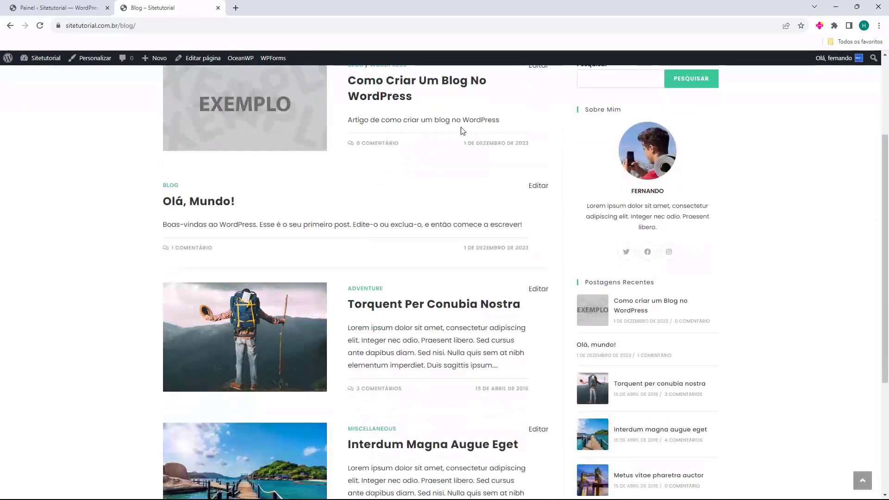
pyautogui.scroll(-1, 596, 246)
pyautogui.moveTo(589, 236); pyautogui.dragTo(635, 236)
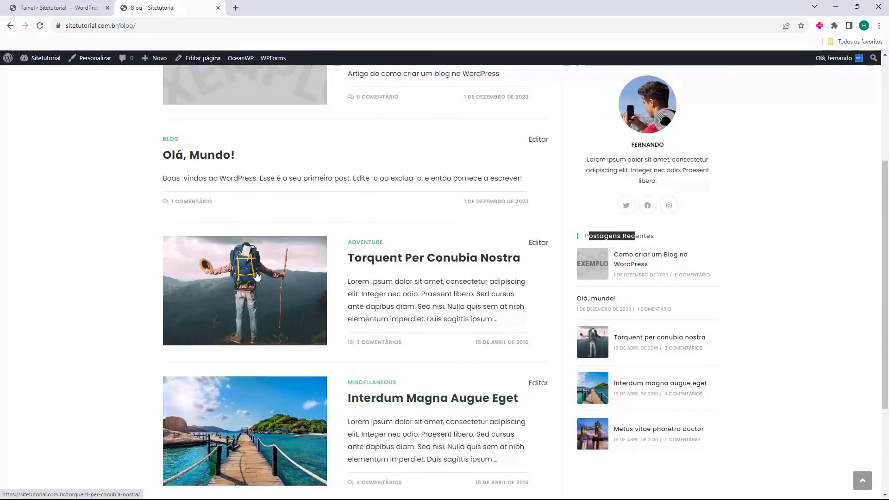
pyautogui.scroll(-3, 284, 158)
pyautogui.click(203, 383)
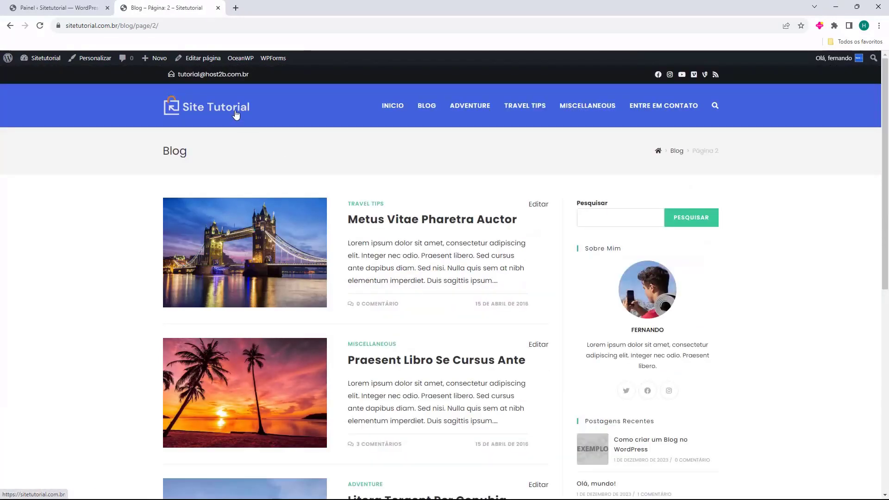
pyautogui.click(236, 115)
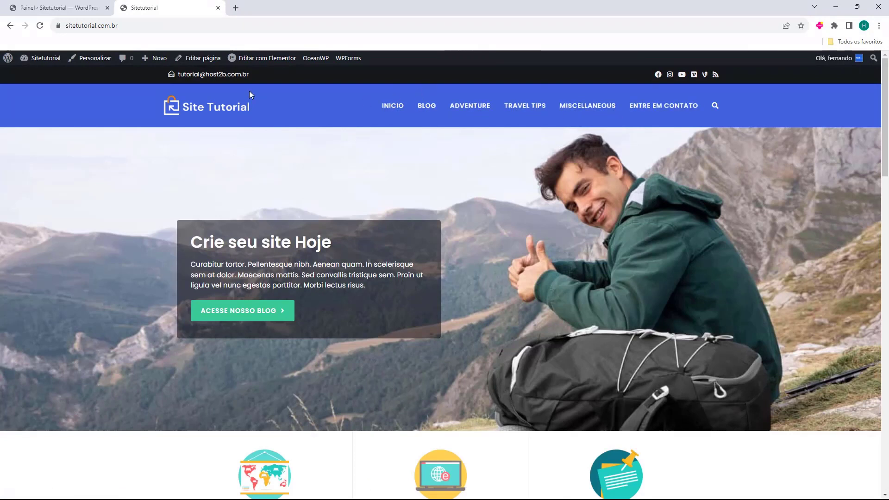
# Go to Appearance > Menus and review Main Menu's items, from Início to Entre em contato
pyautogui.click(72, 5)
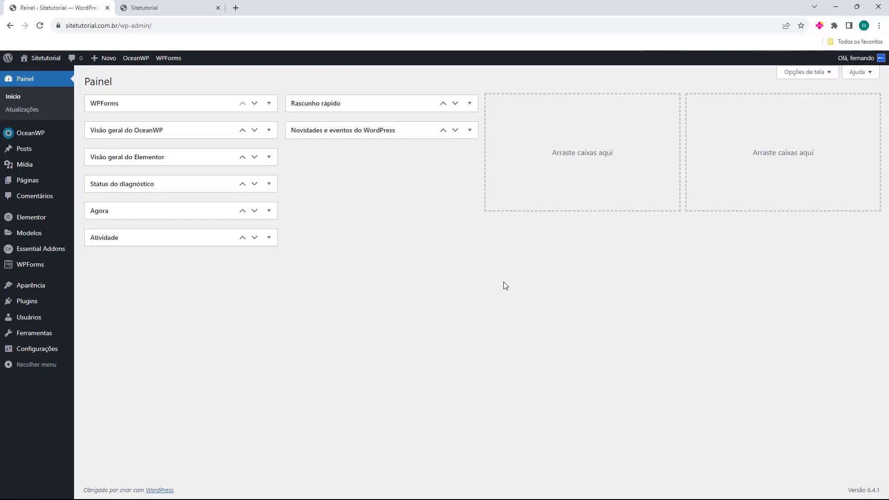
pyautogui.click(24, 291)
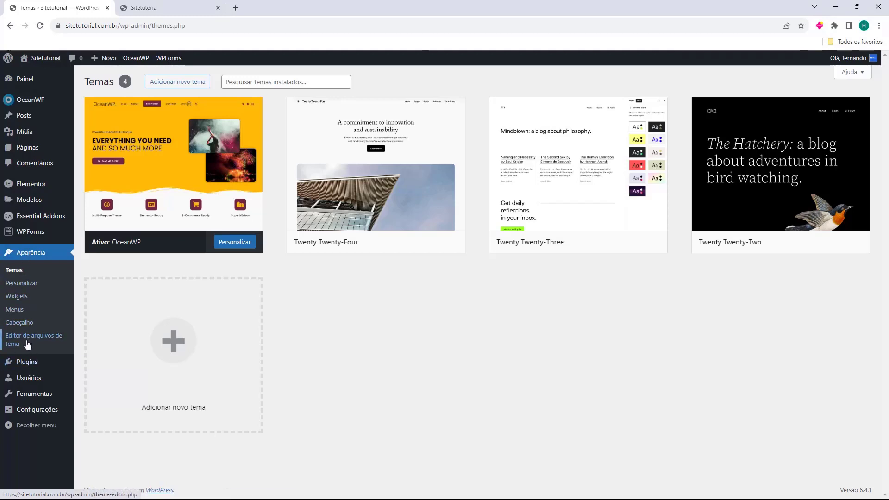
pyautogui.click(18, 313)
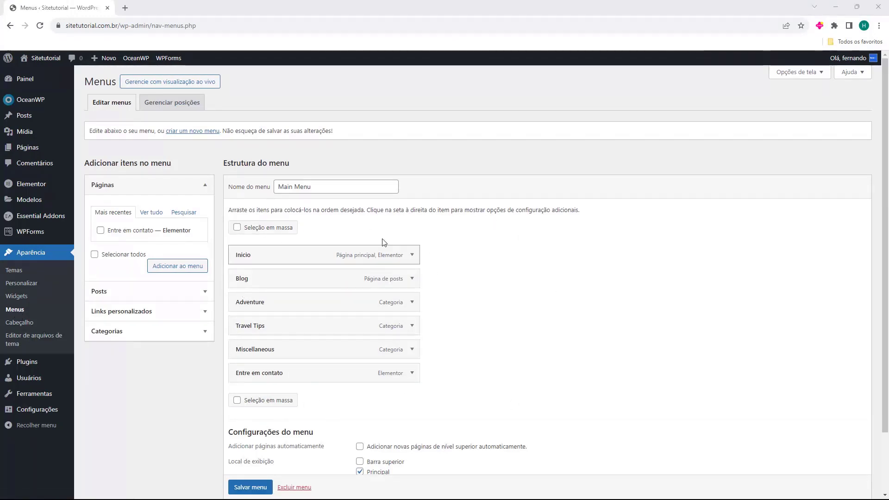
pyautogui.moveTo(223, 162); pyautogui.dragTo(281, 163)
pyautogui.click(284, 161)
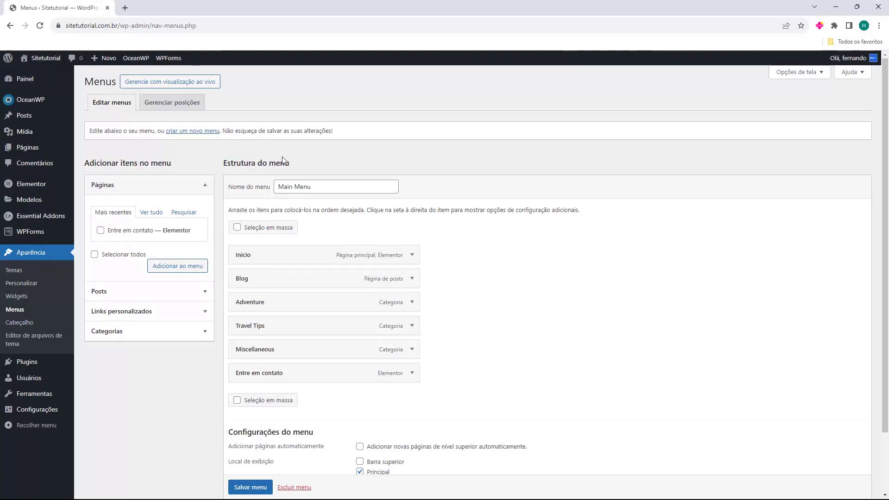
pyautogui.scroll(-2, 330, 260)
pyautogui.scroll(-1, 324, 260)
pyautogui.scroll(2, 320, 259)
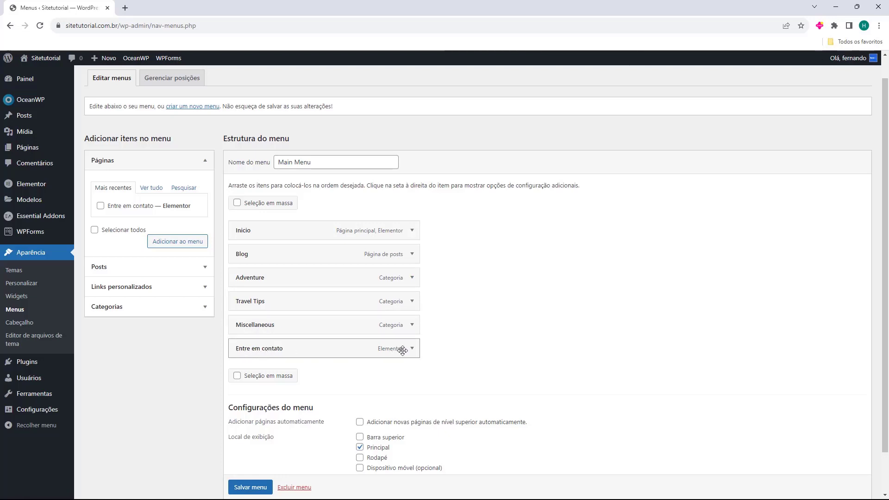
# Inspect the Adventure menu item's navigation label settings, then collapse them
pyautogui.click(412, 278)
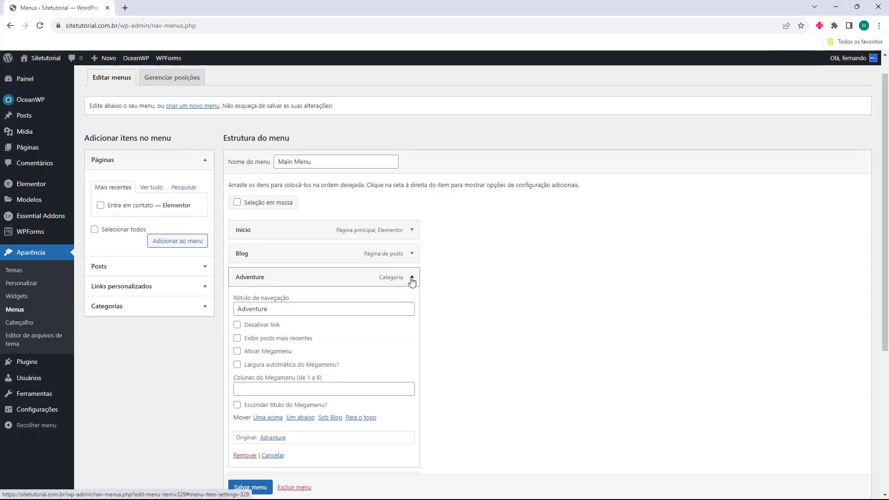
pyautogui.scroll(-1, 412, 281)
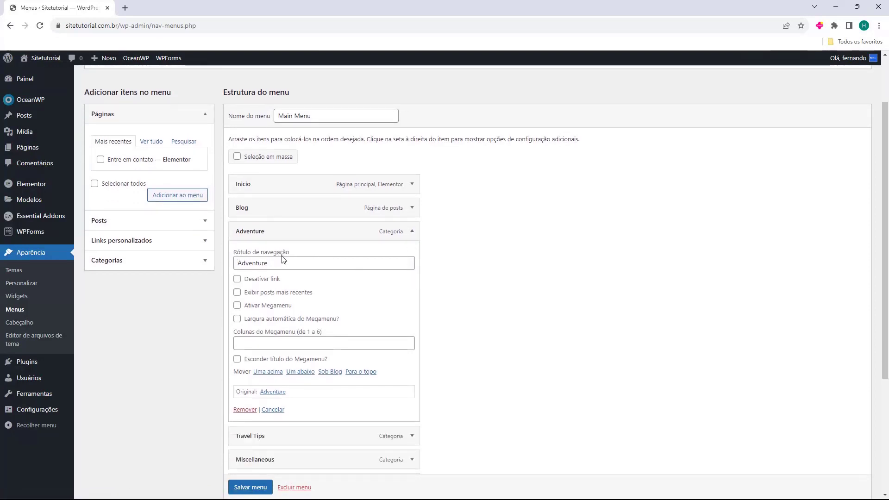
pyautogui.doubleClick(289, 259)
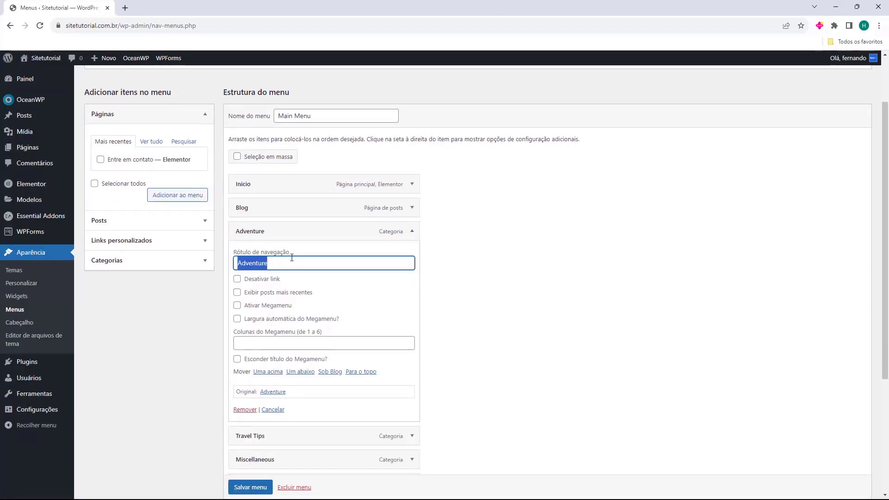
pyautogui.click(410, 232)
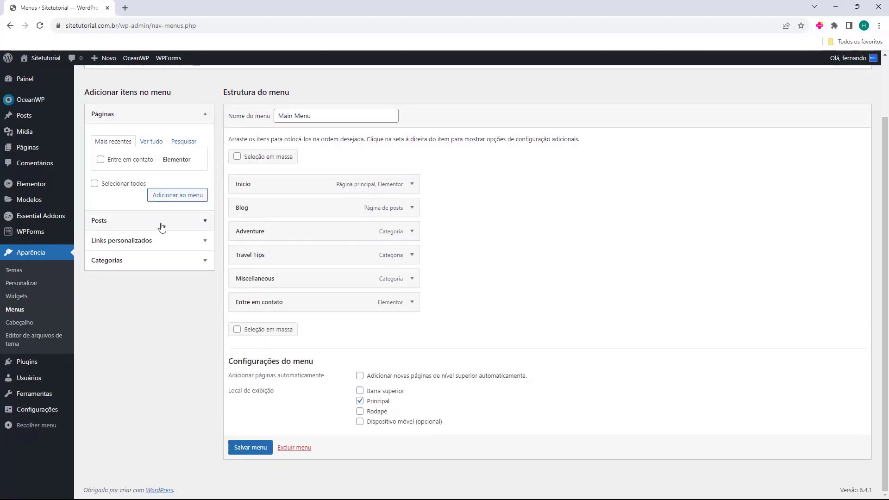
# Browse the Pages and Posts lists in the add-menu-items panel
pyautogui.click(112, 119)
pyautogui.click(113, 119)
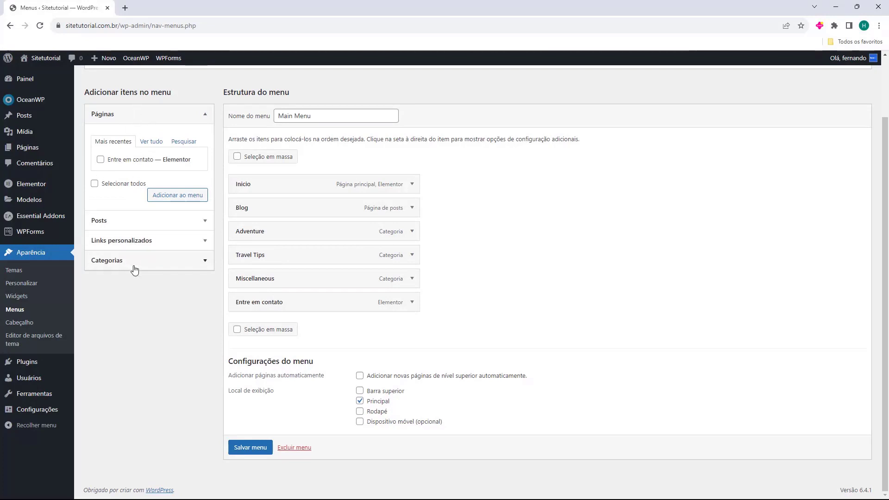
pyautogui.click(128, 219)
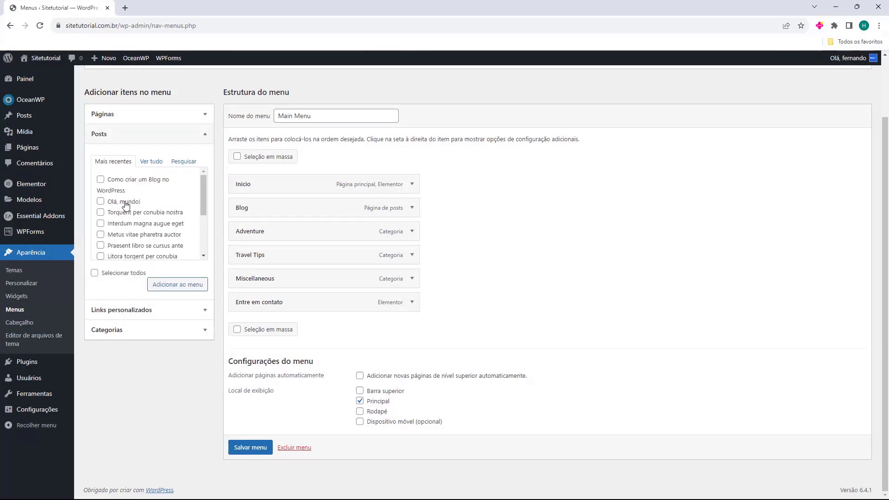
pyautogui.scroll(-5, 130, 199)
pyautogui.scroll(3, 133, 225)
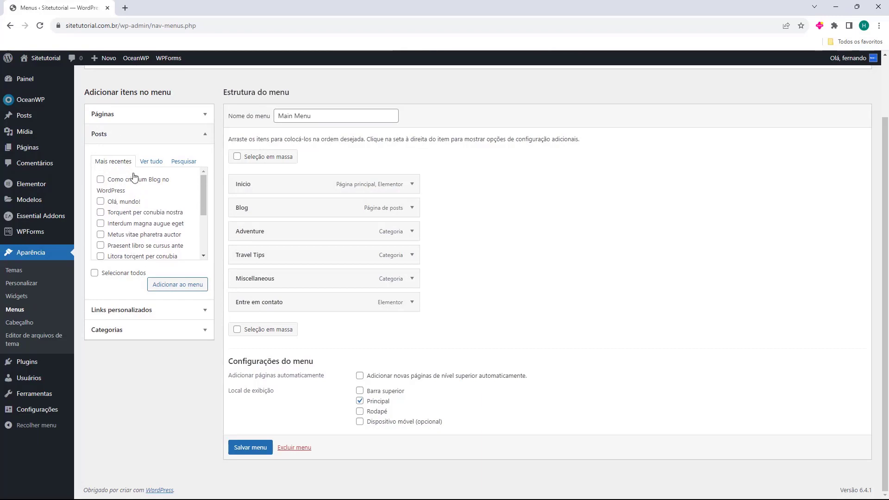
pyautogui.click(129, 140)
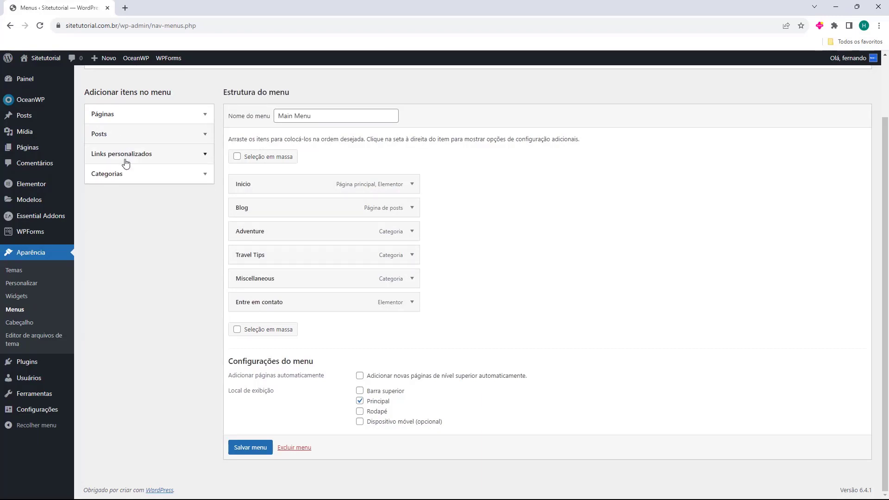
# Look over the Custom Links fields, then open Categories and select the WordPress category
pyautogui.click(119, 160)
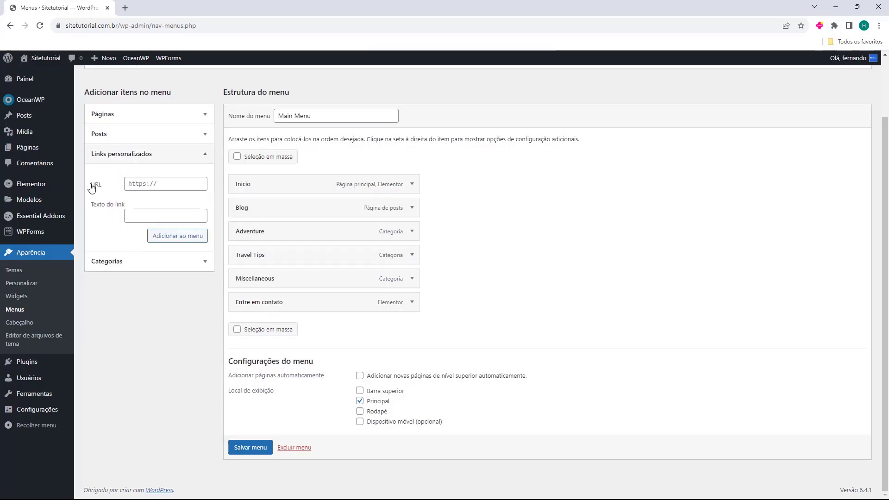
pyautogui.click(161, 189)
pyautogui.moveTo(93, 211); pyautogui.dragTo(111, 206)
pyautogui.click(137, 215)
pyautogui.click(109, 261)
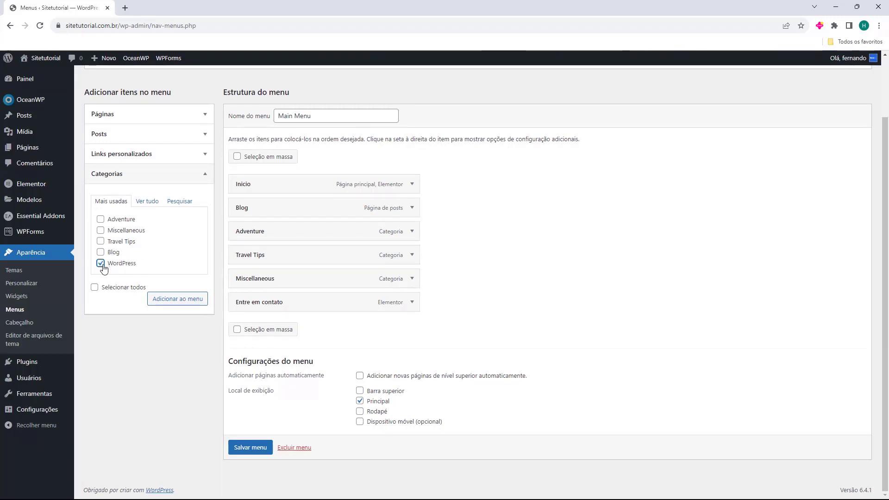
# Add the WordPress category to Main Menu, move it below Blog, and indent Adventure under Blog
pyautogui.click(172, 299)
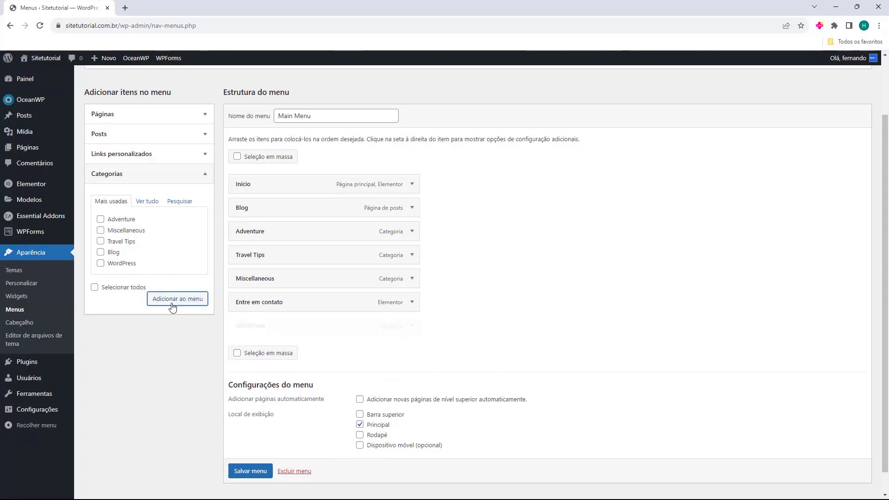
pyautogui.moveTo(281, 327); pyautogui.dragTo(277, 234)
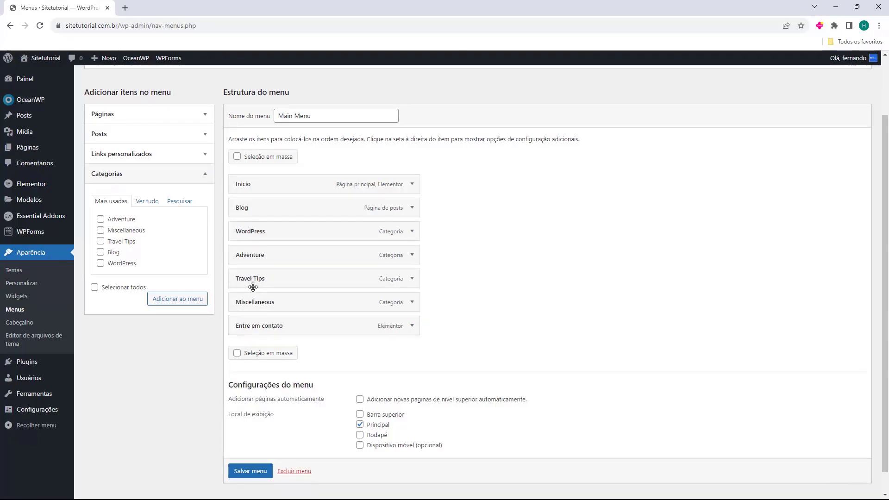
pyautogui.moveTo(259, 260); pyautogui.dragTo(249, 218)
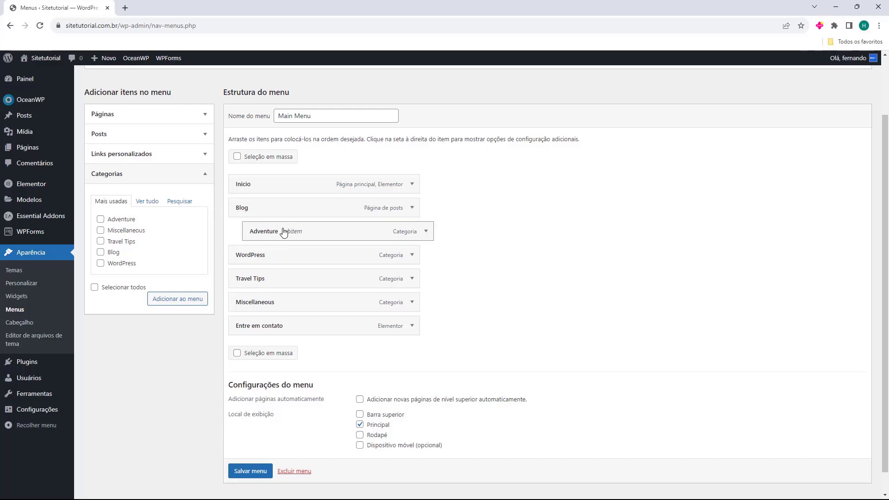
# Indent Travel Tips under Blog and Miscellaneous under Adventure, then adjust items lower in the list
pyautogui.moveTo(253, 285); pyautogui.dragTo(273, 256)
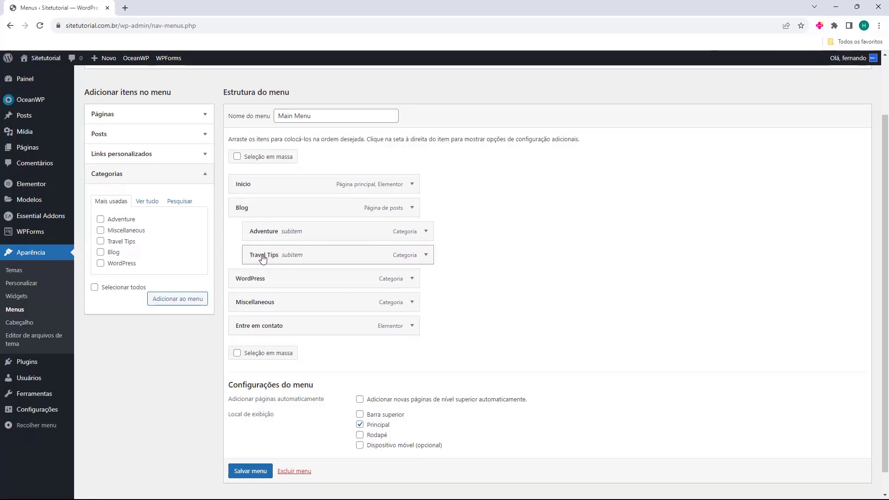
pyautogui.moveTo(257, 303); pyautogui.dragTo(295, 257)
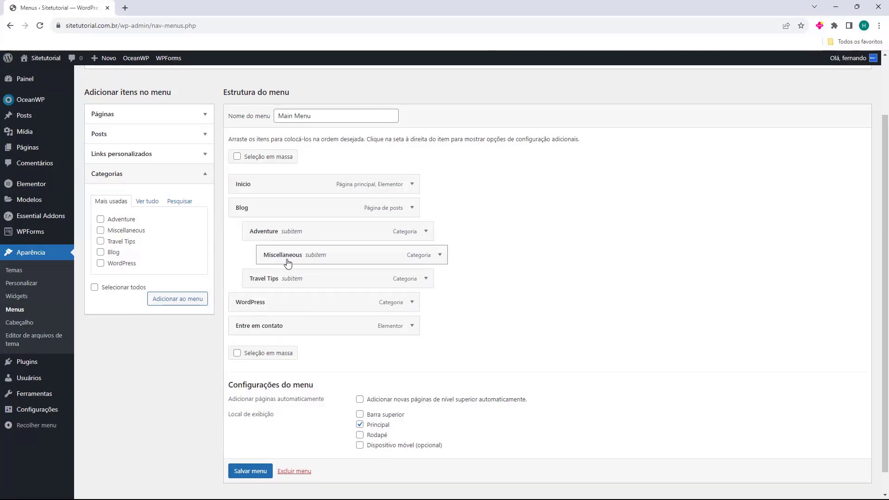
pyautogui.moveTo(264, 301); pyautogui.dragTo(266, 304)
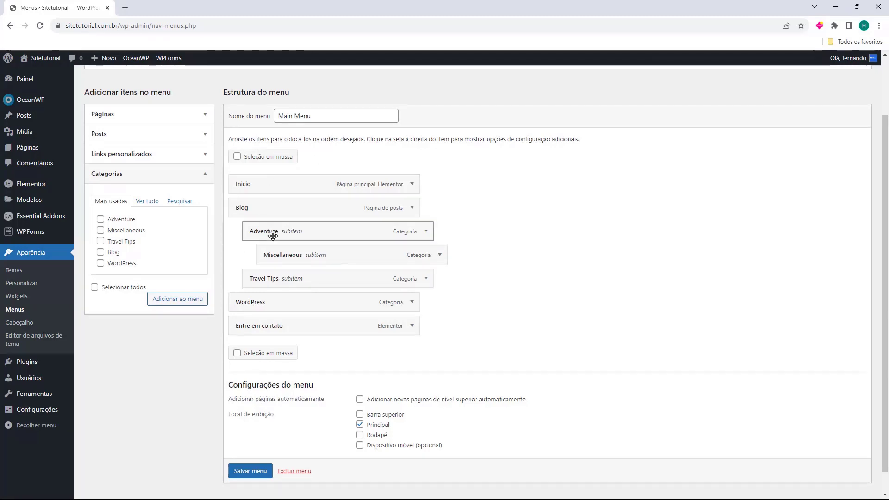
pyautogui.moveTo(228, 388); pyautogui.dragTo(282, 387)
pyautogui.click(265, 379)
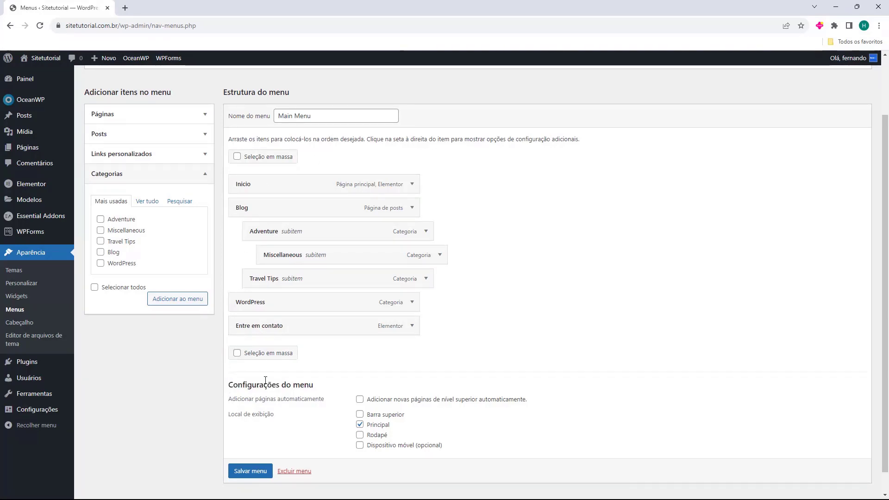
pyautogui.doubleClick(238, 413)
pyautogui.click(326, 422)
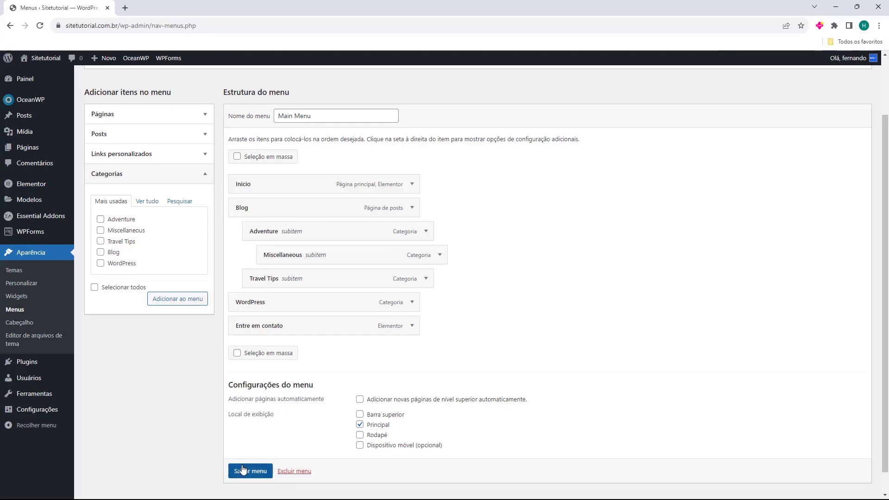
# Save Main Menu and confirm the 'Main Menu foi atualizado' notice
pyautogui.click(269, 469)
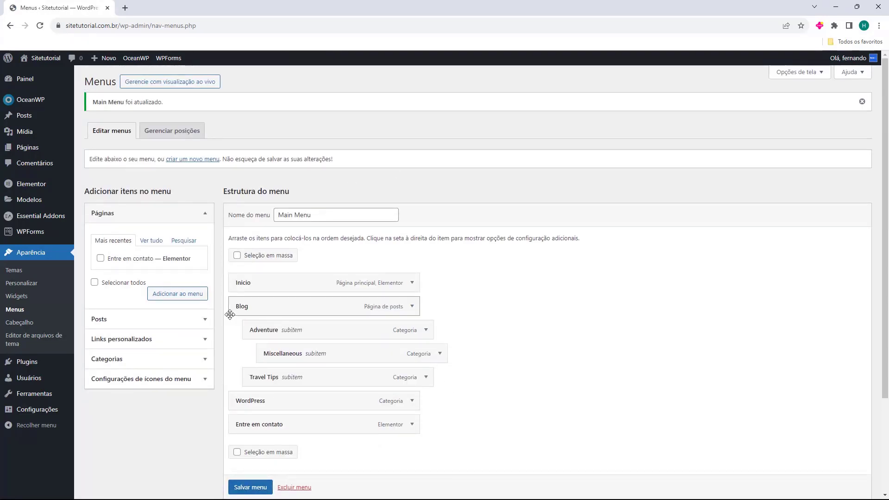
pyautogui.moveTo(229, 216); pyautogui.dragTo(262, 223)
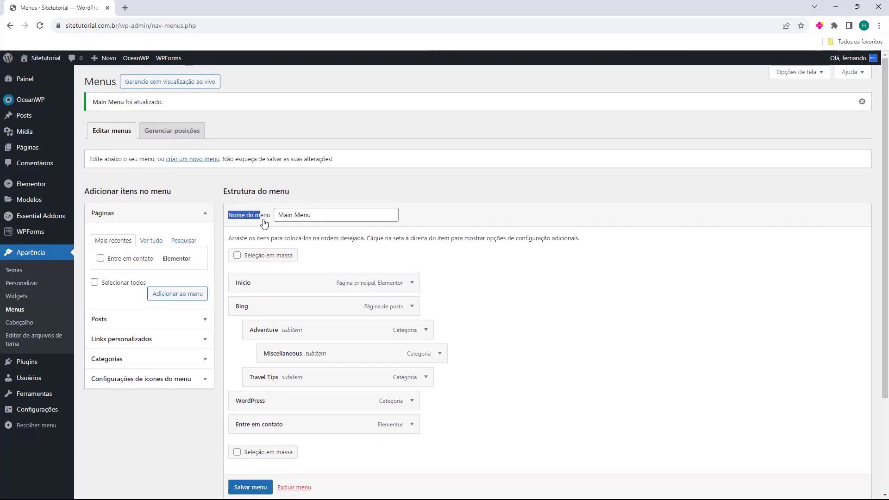
pyautogui.click(278, 216)
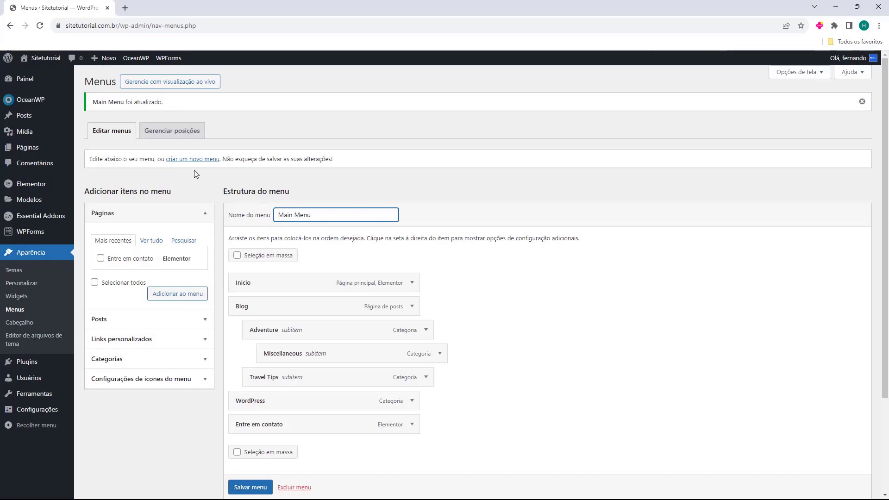
# Open the live site in a new tab and test the Blog, WordPress and Entre em contato links
pyautogui.moveTo(41, 58)
pyautogui.middleClick(60, 74)
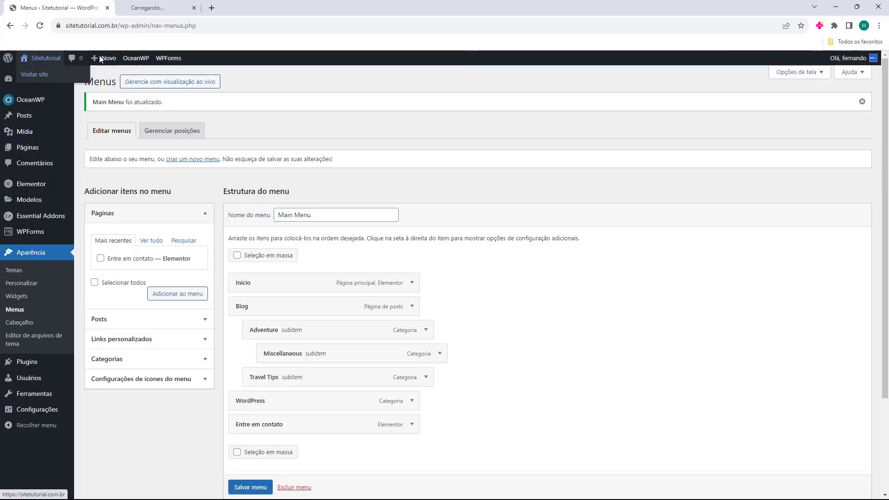
pyautogui.click(159, 12)
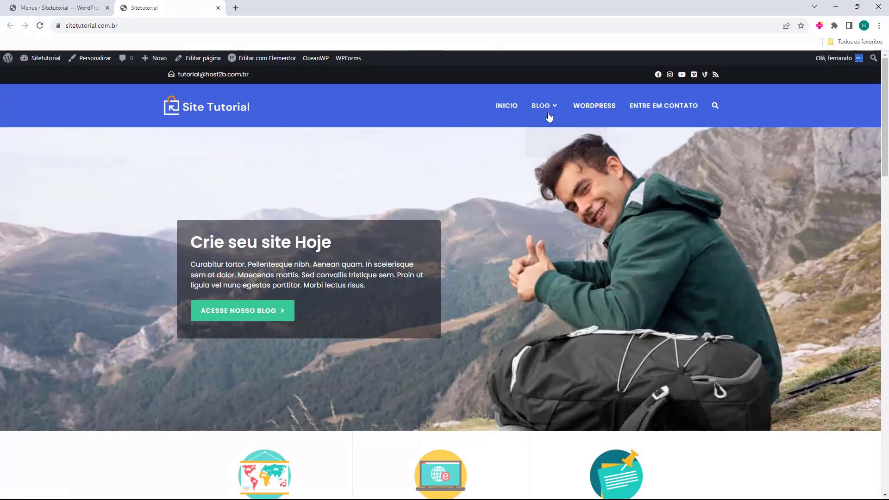
pyautogui.moveTo(549, 110)
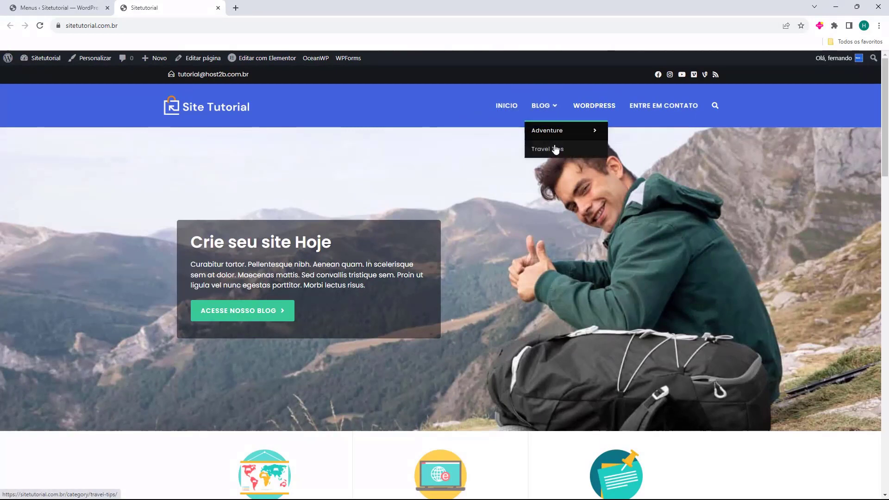
pyautogui.moveTo(538, 137)
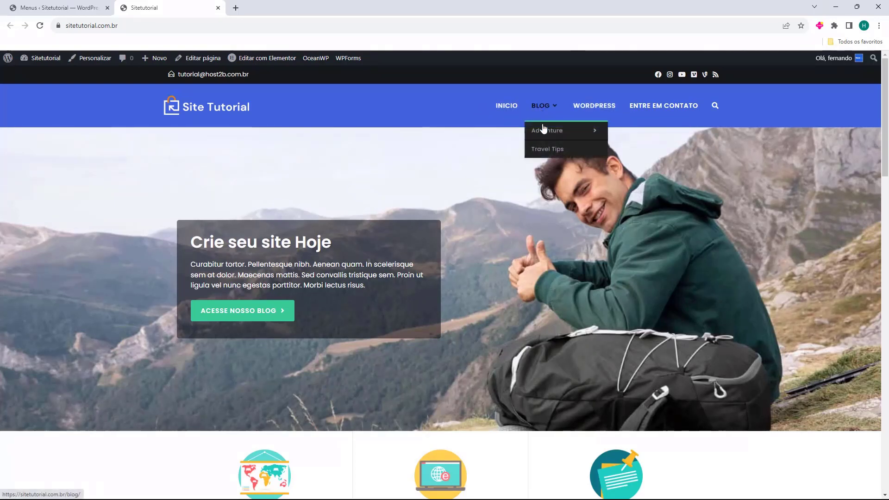
pyautogui.click(545, 133)
pyautogui.click(541, 107)
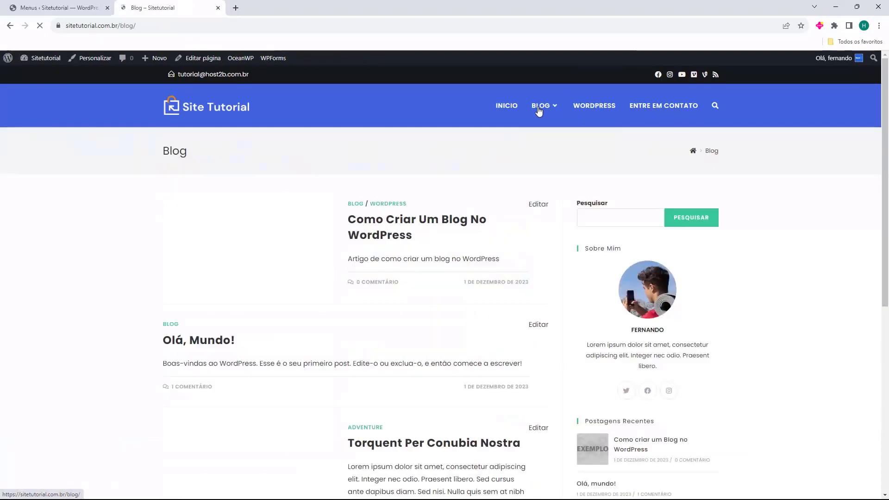
pyautogui.click(602, 107)
pyautogui.click(639, 108)
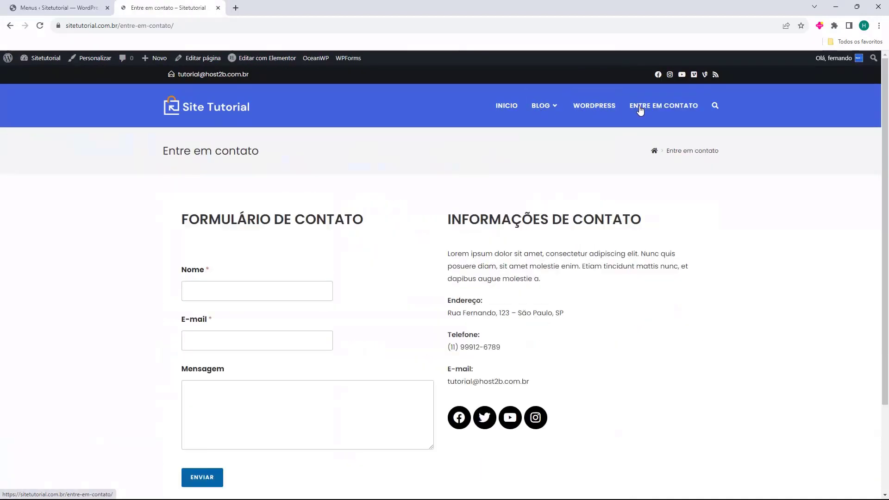
pyautogui.click(507, 107)
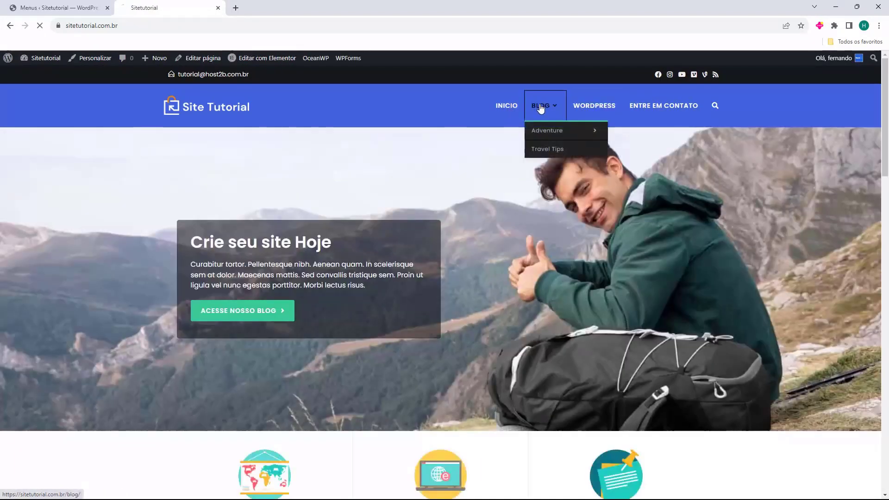
# Visit the Adventure and Travel Tips category pages from the Blog submenu, then return home
pyautogui.click(541, 107)
pyautogui.click(546, 131)
pyautogui.click(544, 150)
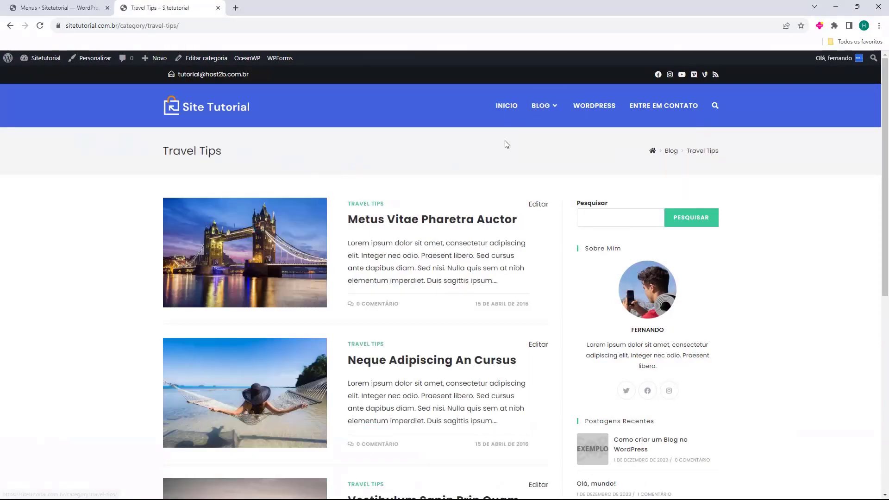
pyautogui.click(506, 108)
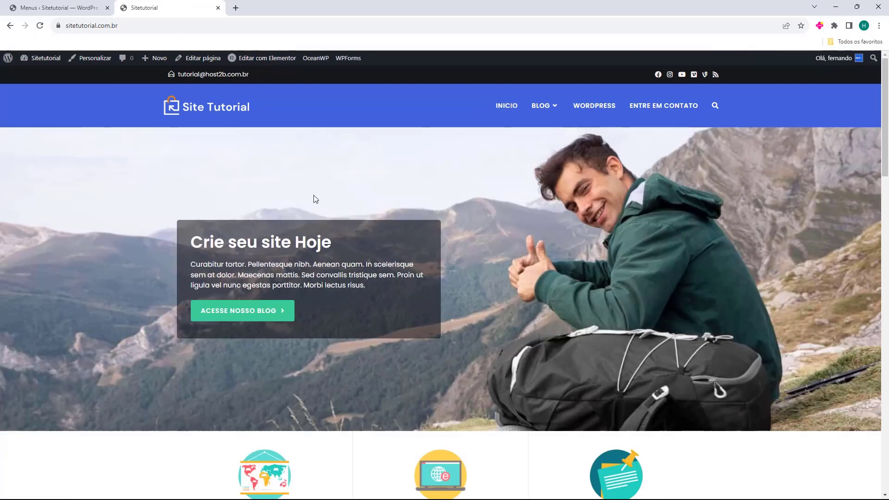
# Close the Menus admin tab and scroll through the live homepage
pyautogui.click(107, 7)
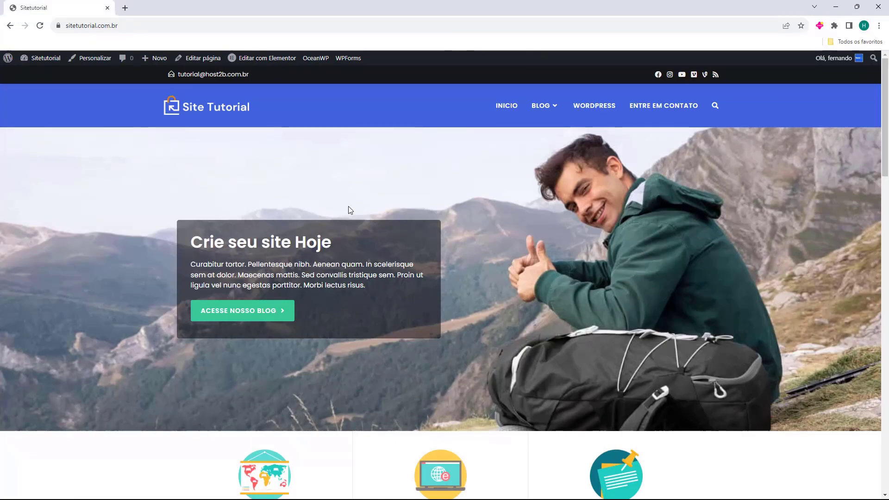
pyautogui.scroll(-2, 525, 153)
pyautogui.scroll(-12, 526, 153)
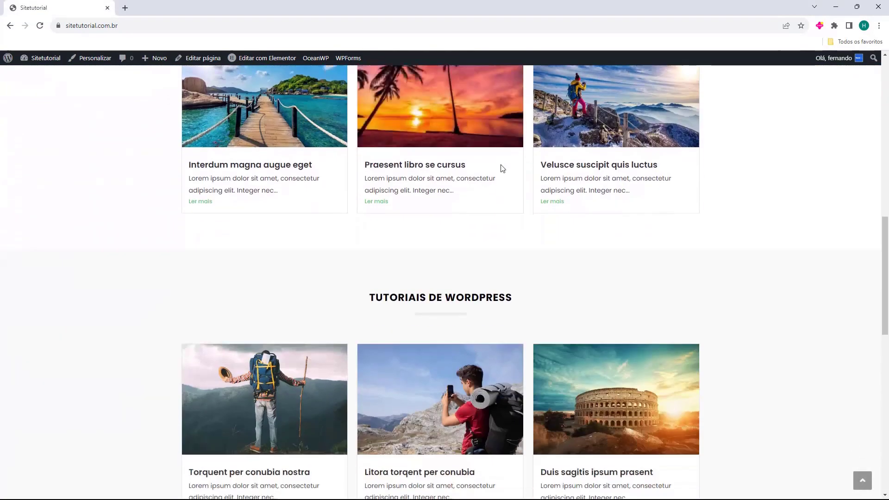
pyautogui.scroll(-10, 493, 170)
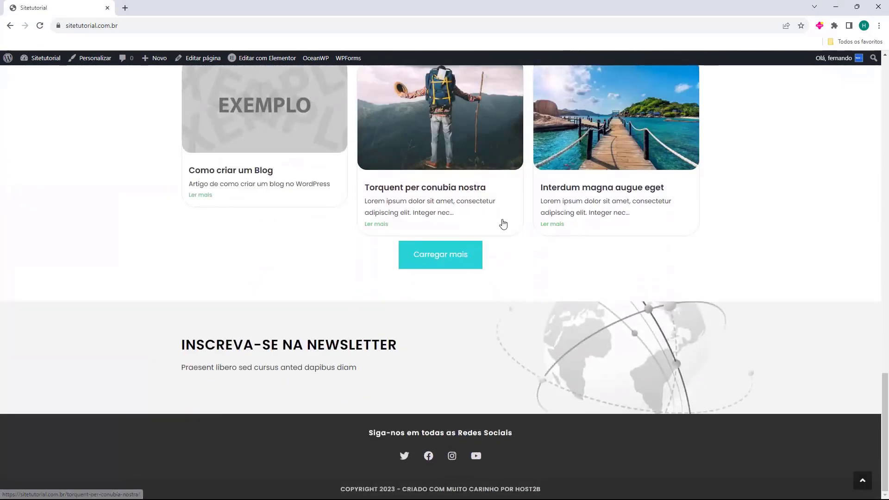
pyautogui.scroll(6, 503, 223)
pyautogui.scroll(18, 502, 223)
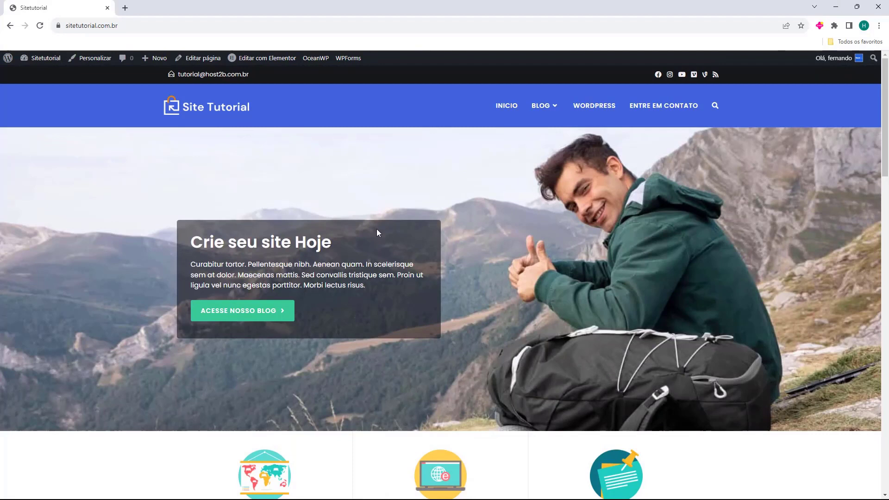
# Open the 'Como Criar Um Blog No WordPress' post from Blog, then return to the home page
pyautogui.click(536, 110)
pyautogui.click(441, 222)
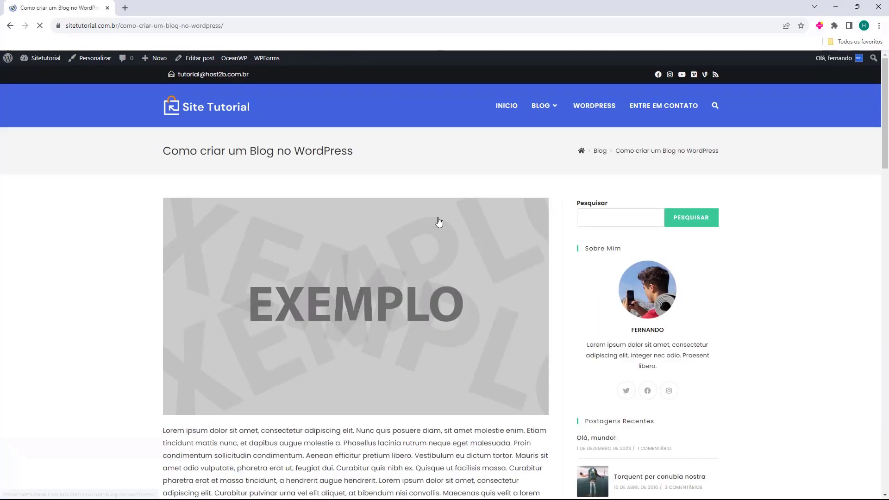
pyautogui.scroll(-10, 437, 216)
pyautogui.scroll(10, 439, 218)
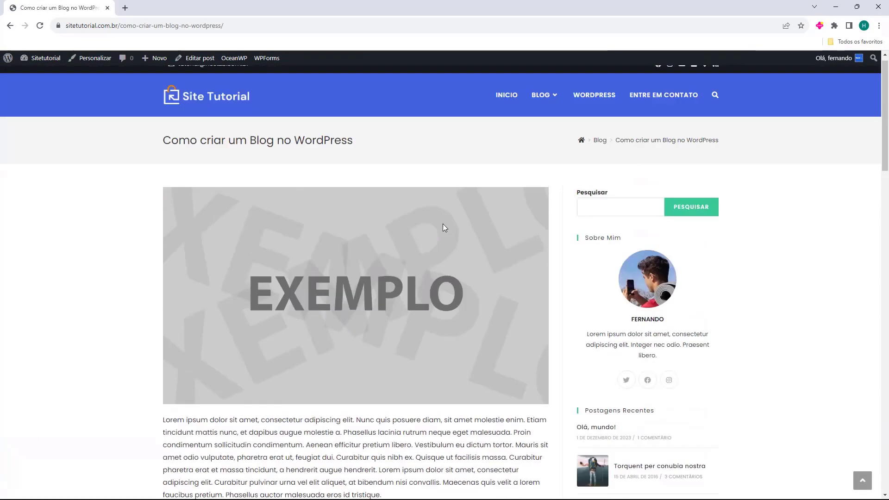
pyautogui.click(241, 120)
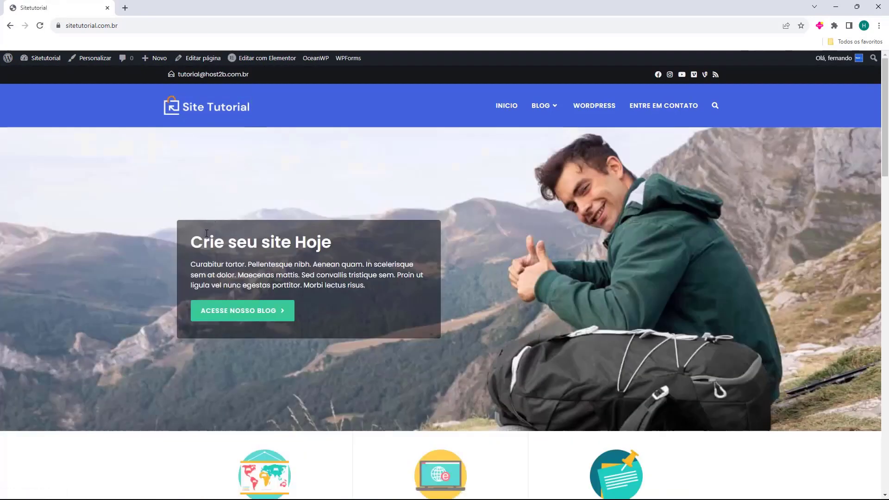